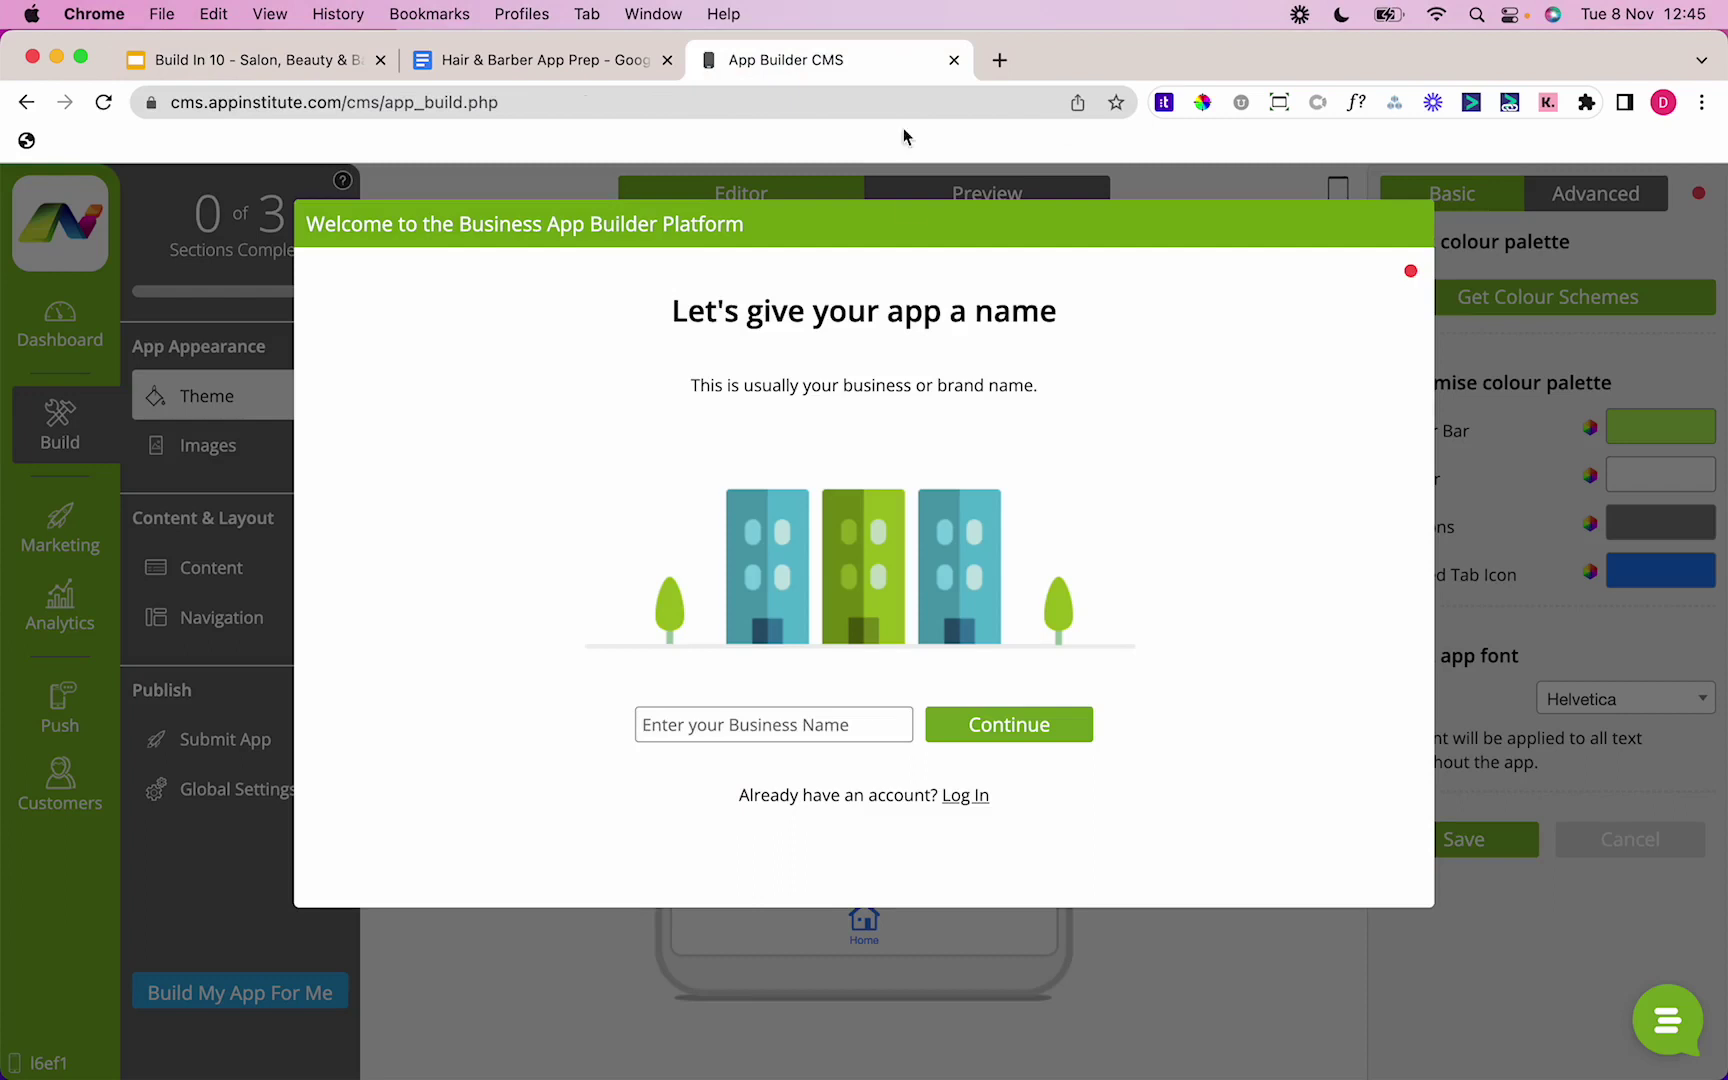
# Step: Enter 'Magic Hair Salon' as the business name and continue
pyautogui.click(760, 720)
pyautogui.write('Ma')
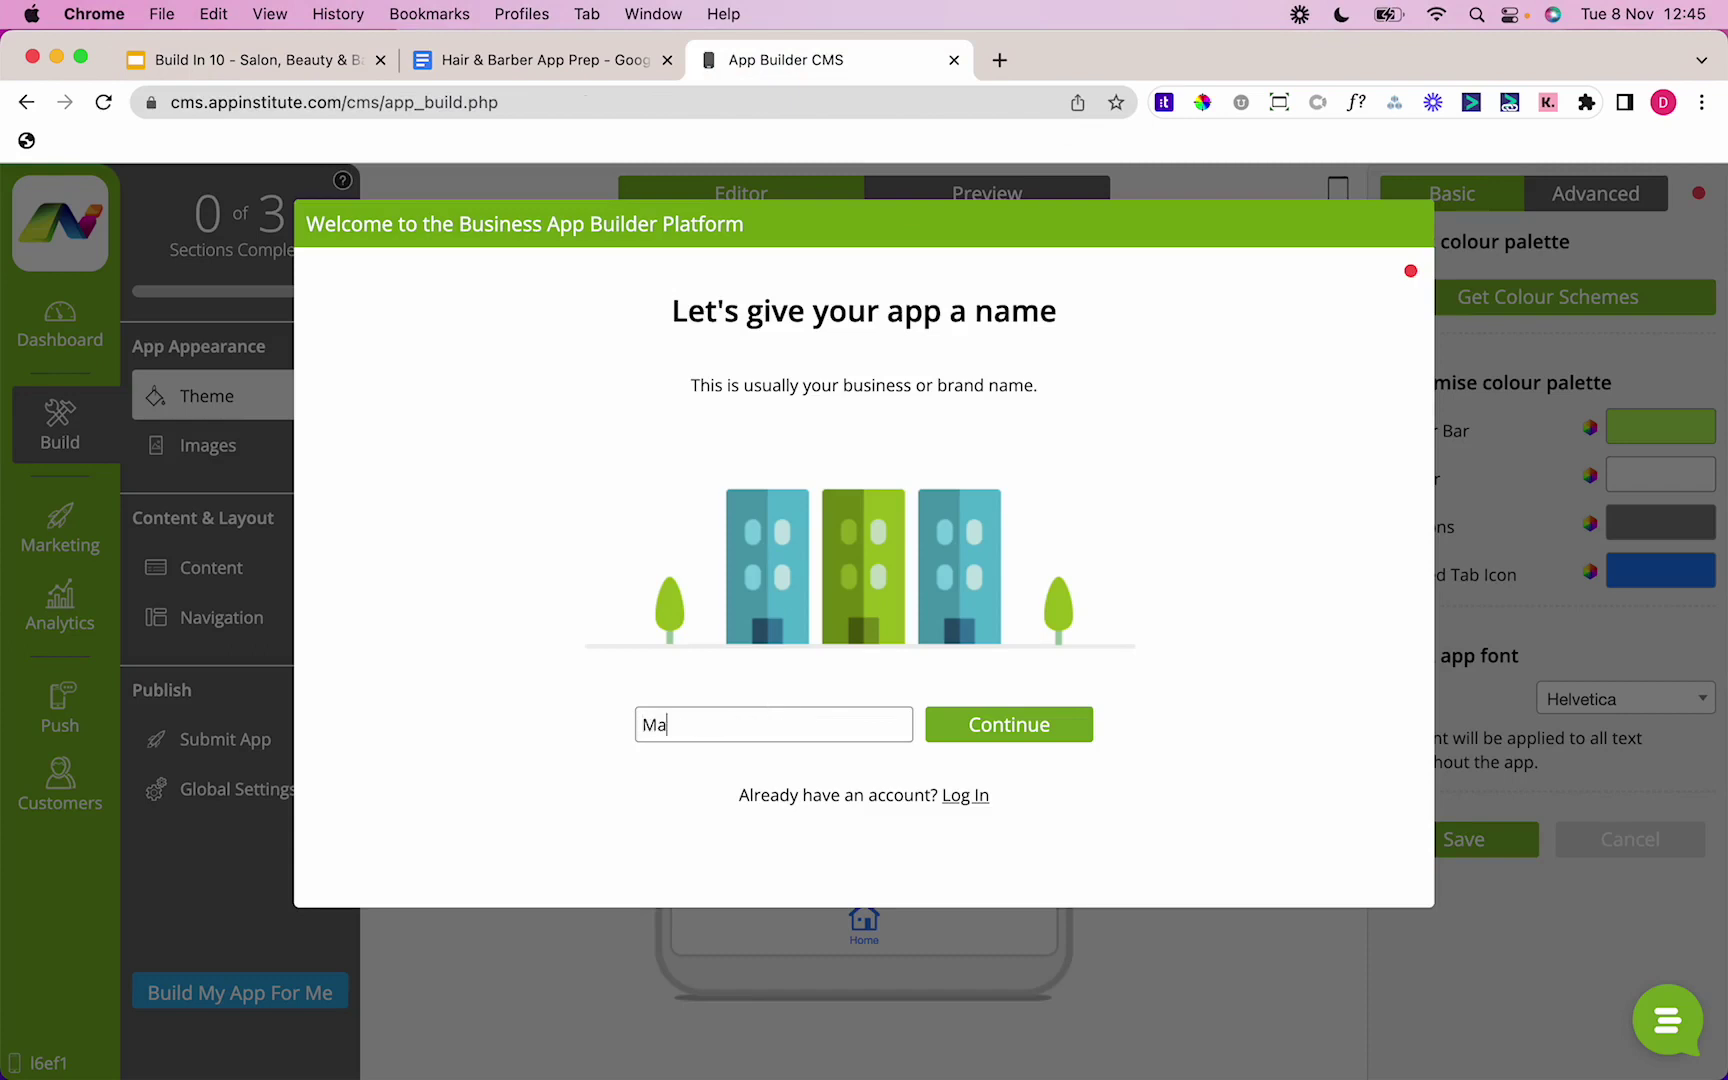
pyautogui.write('gic Hair Salon')
pyautogui.click(1024, 730)
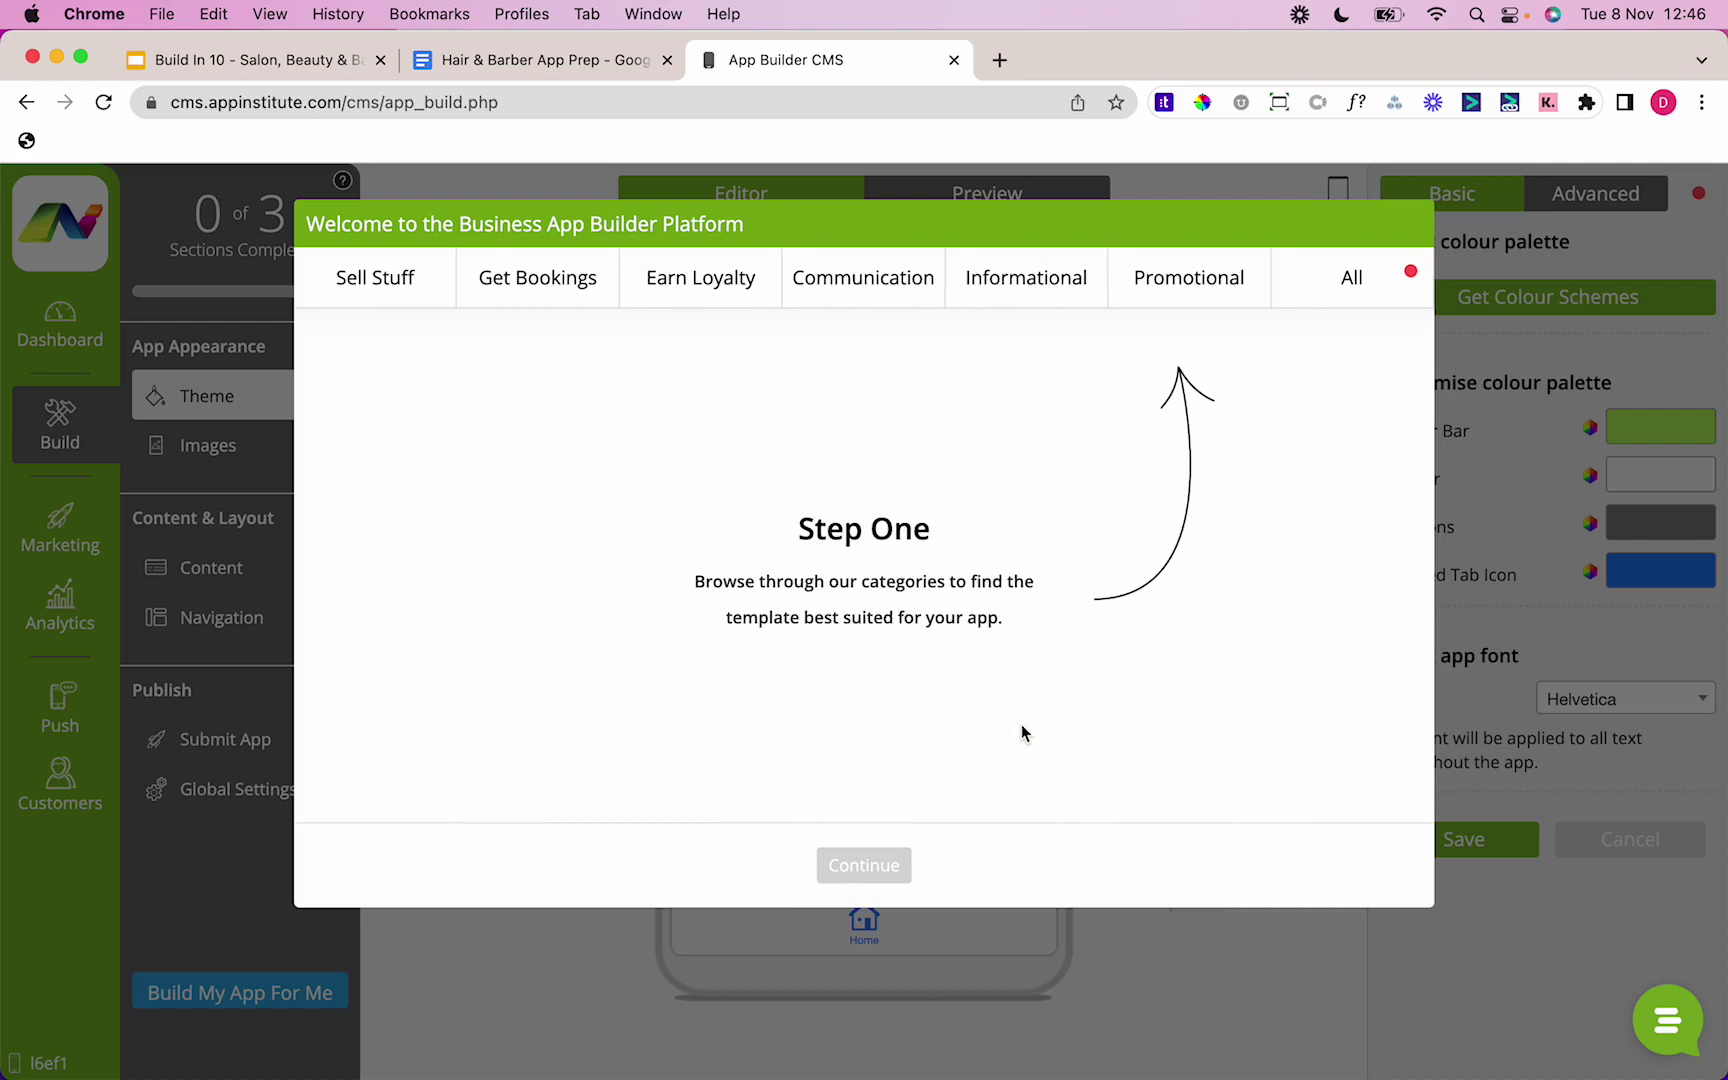
# Step: Choose the Hairdressers template under Get Bookings and continue
pyautogui.click(484, 281)
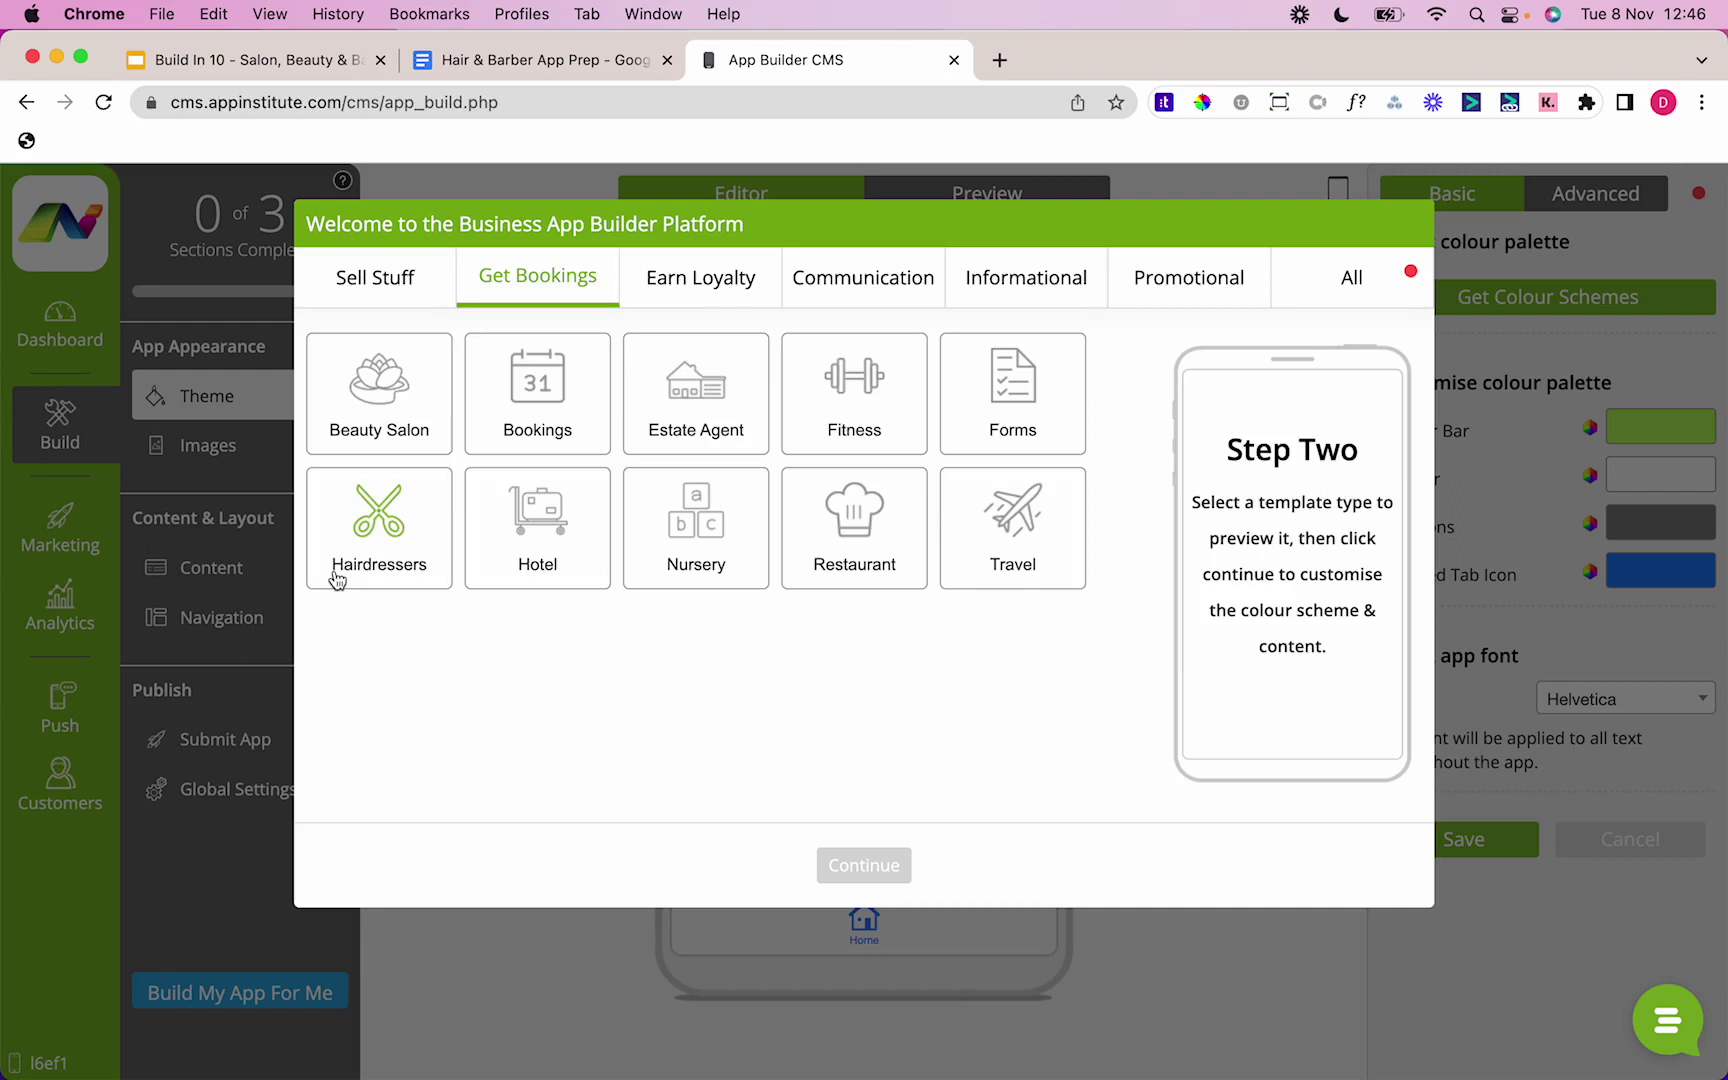
pyautogui.click(362, 564)
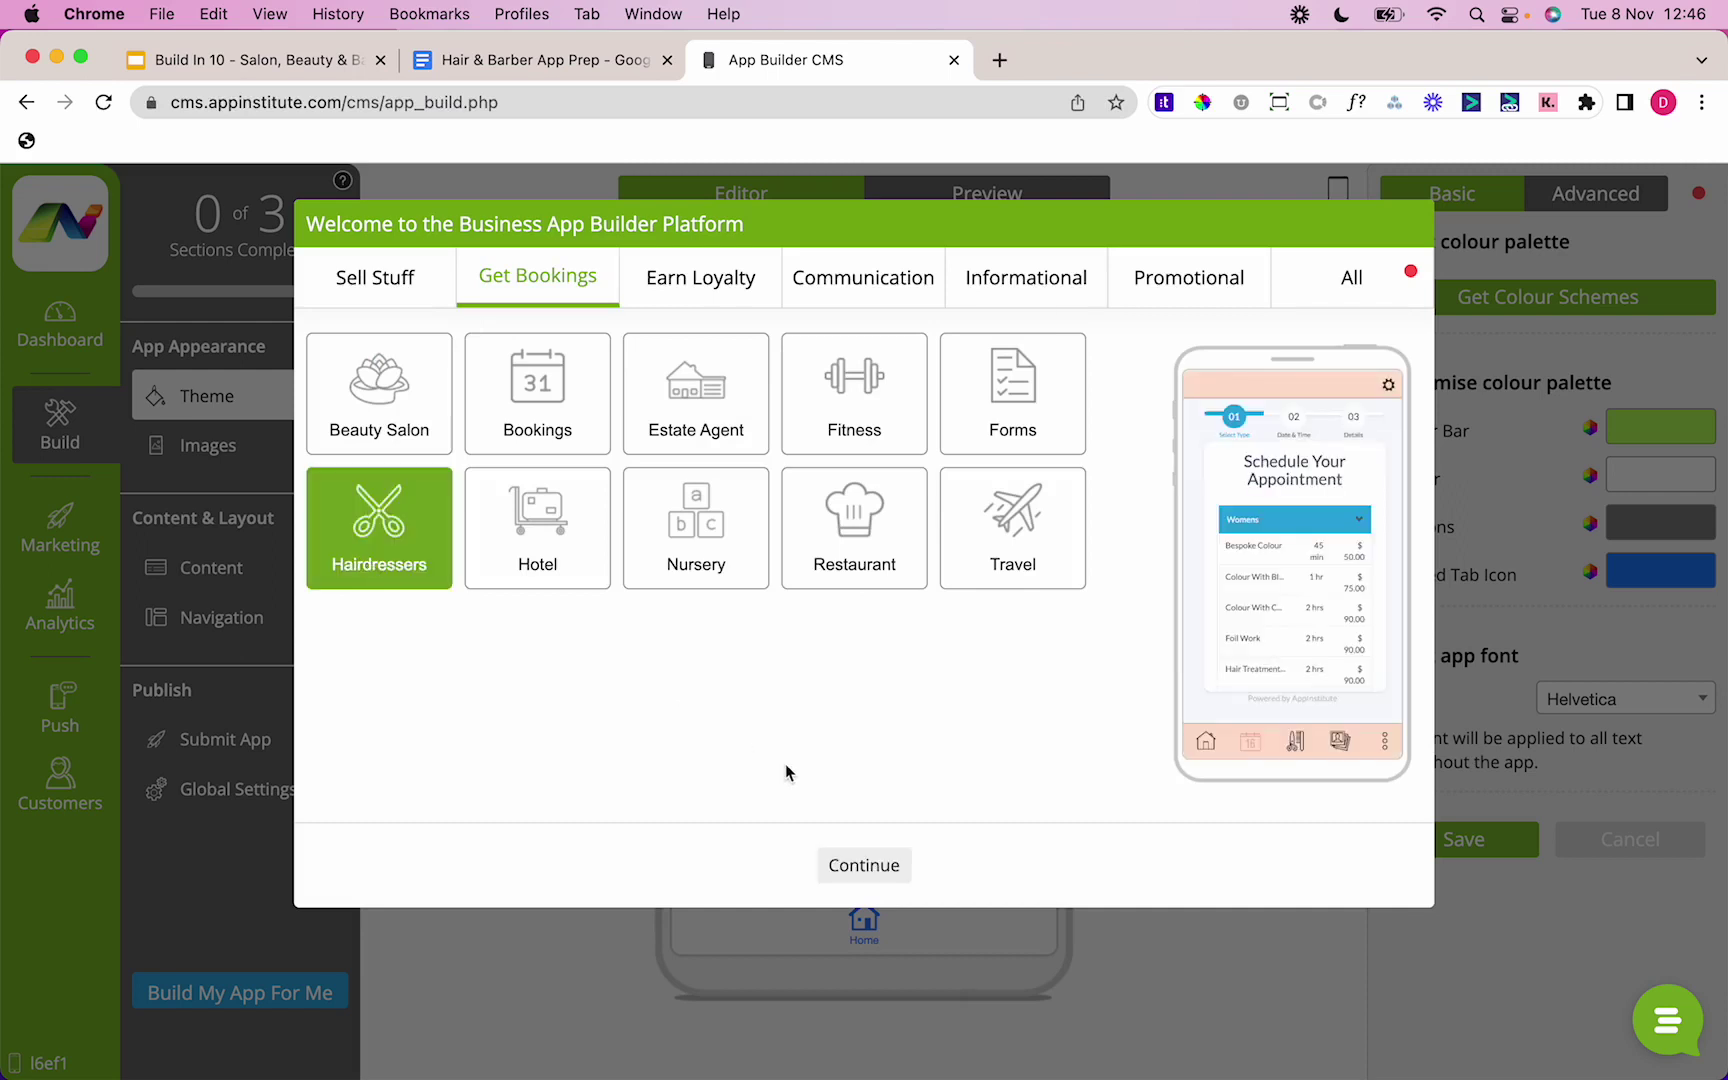
pyautogui.click(857, 864)
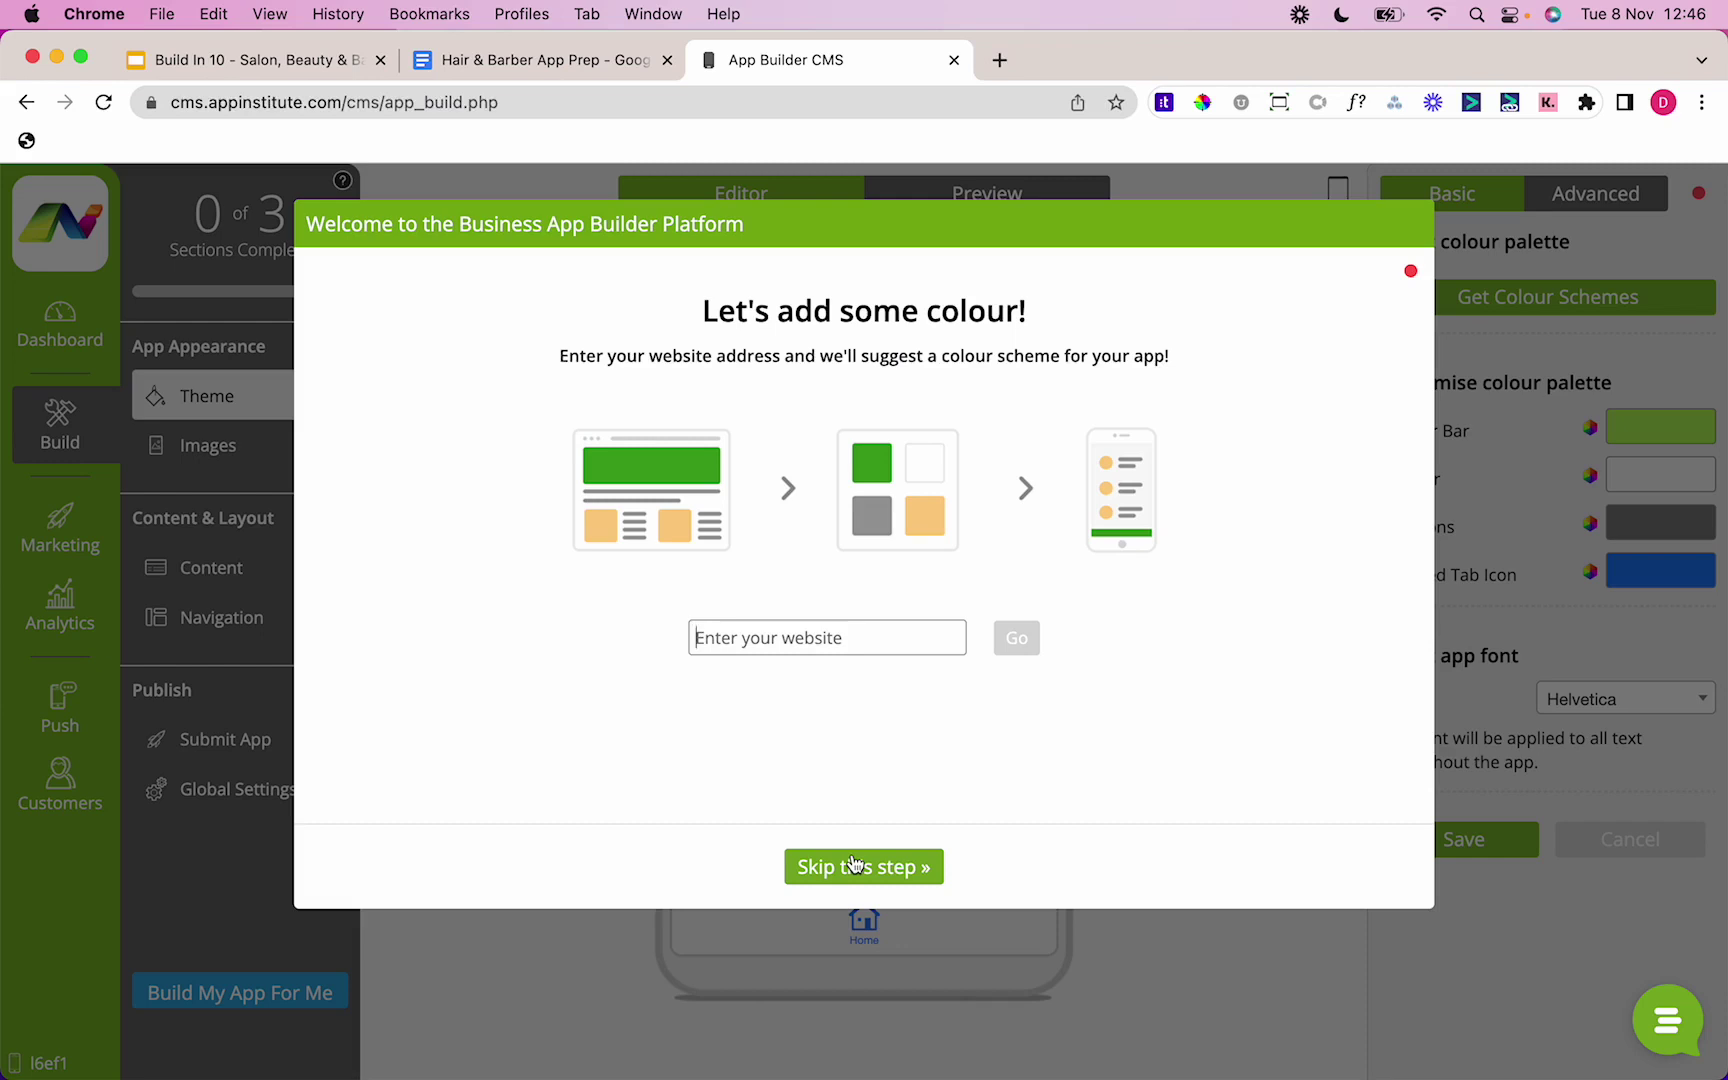
# Step: Skip the colour and phone-preview steps, then sign up with full name, e-mail and password
pyautogui.click(853, 864)
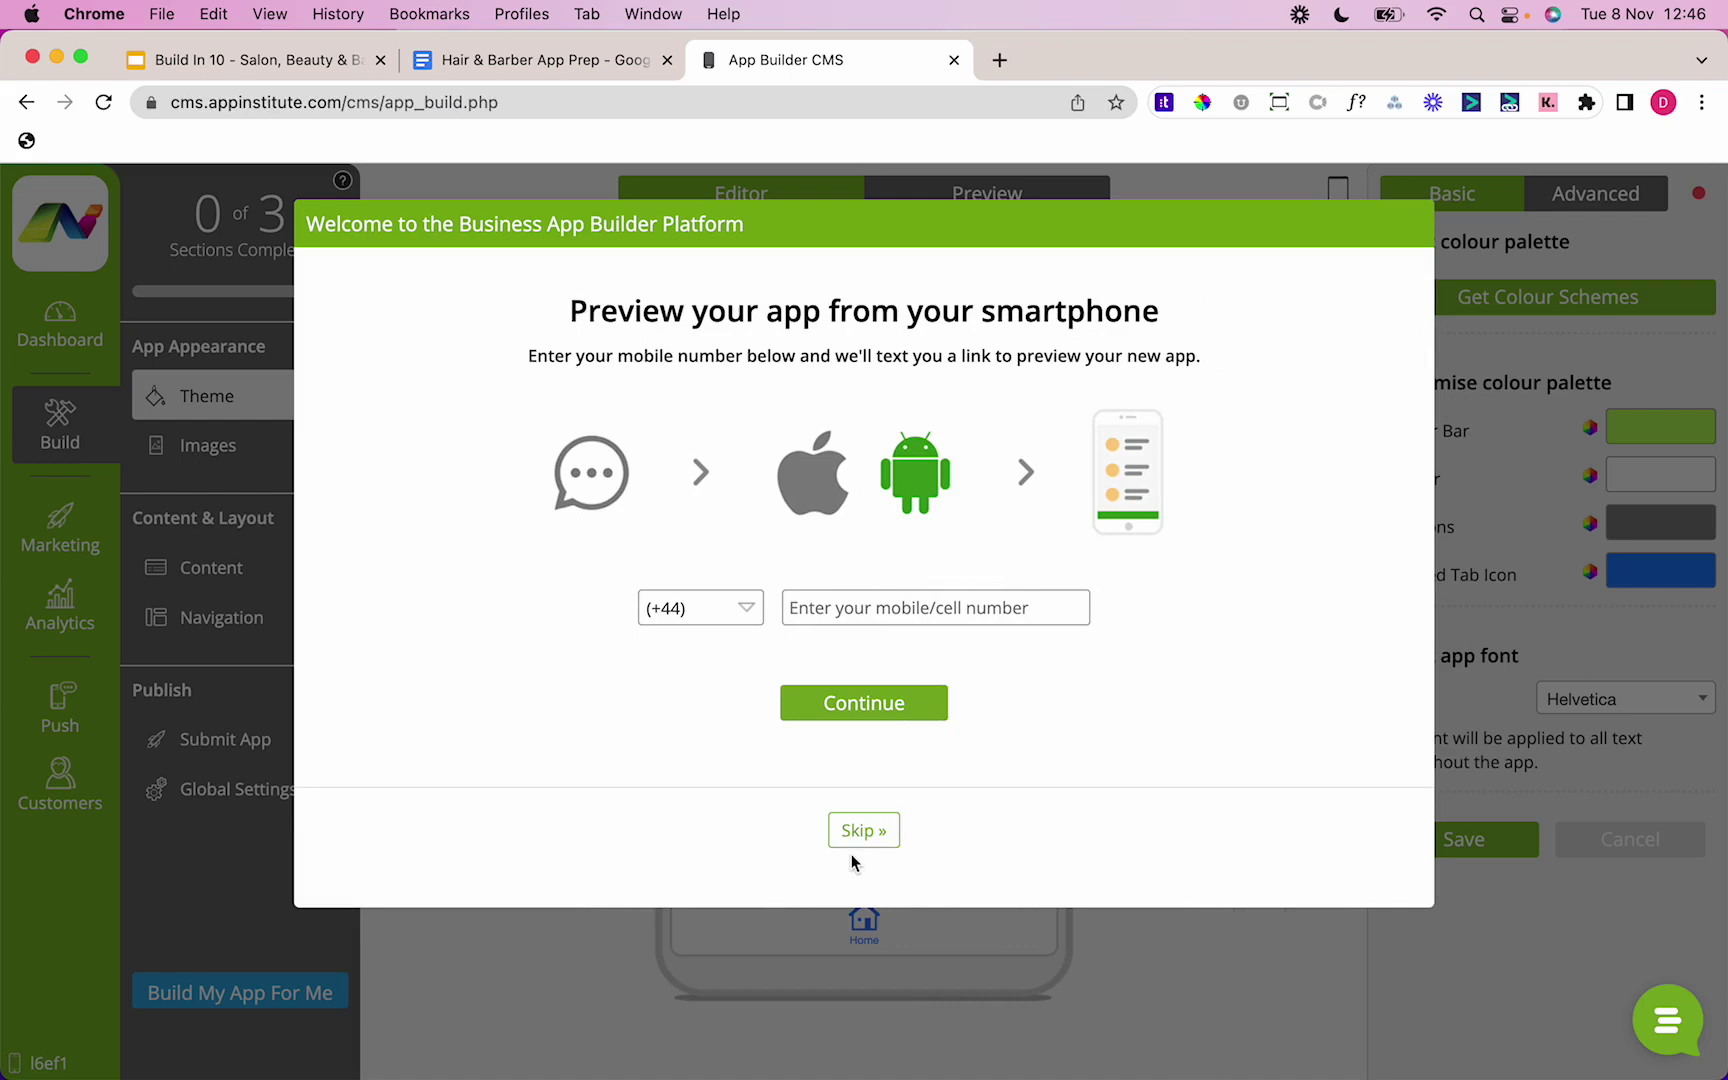
pyautogui.click(881, 832)
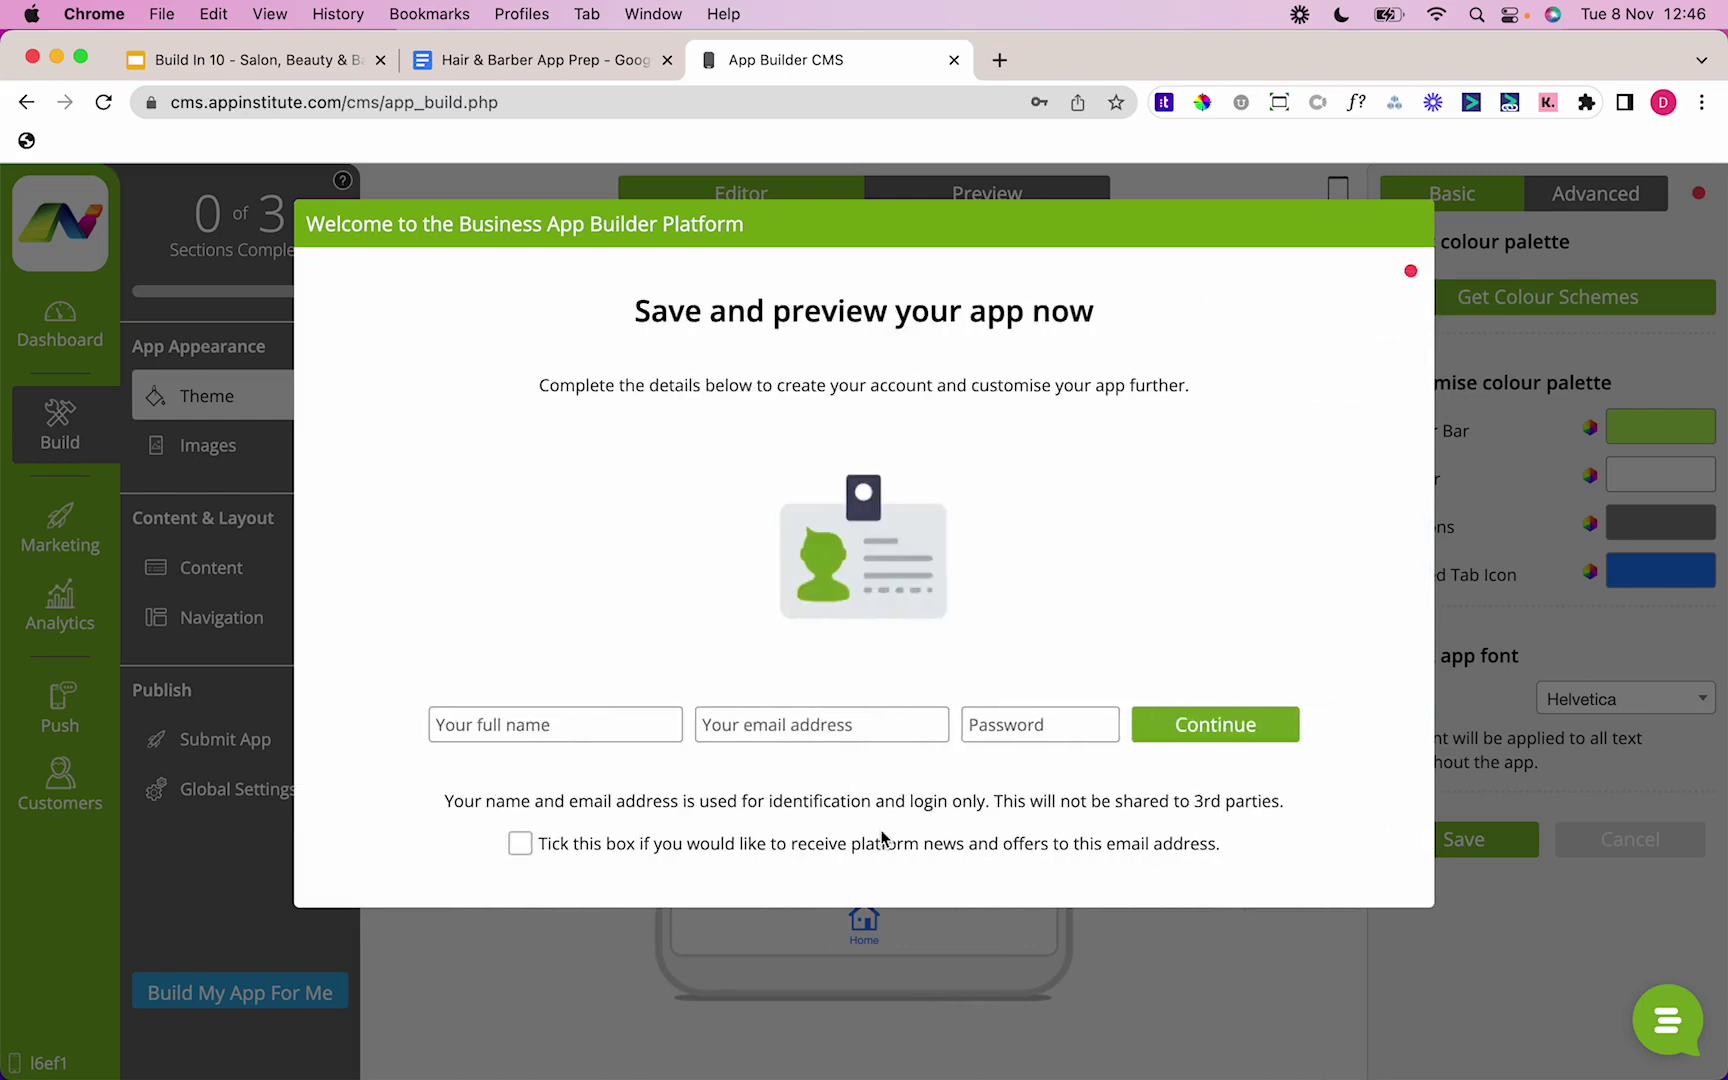
pyautogui.click(617, 726)
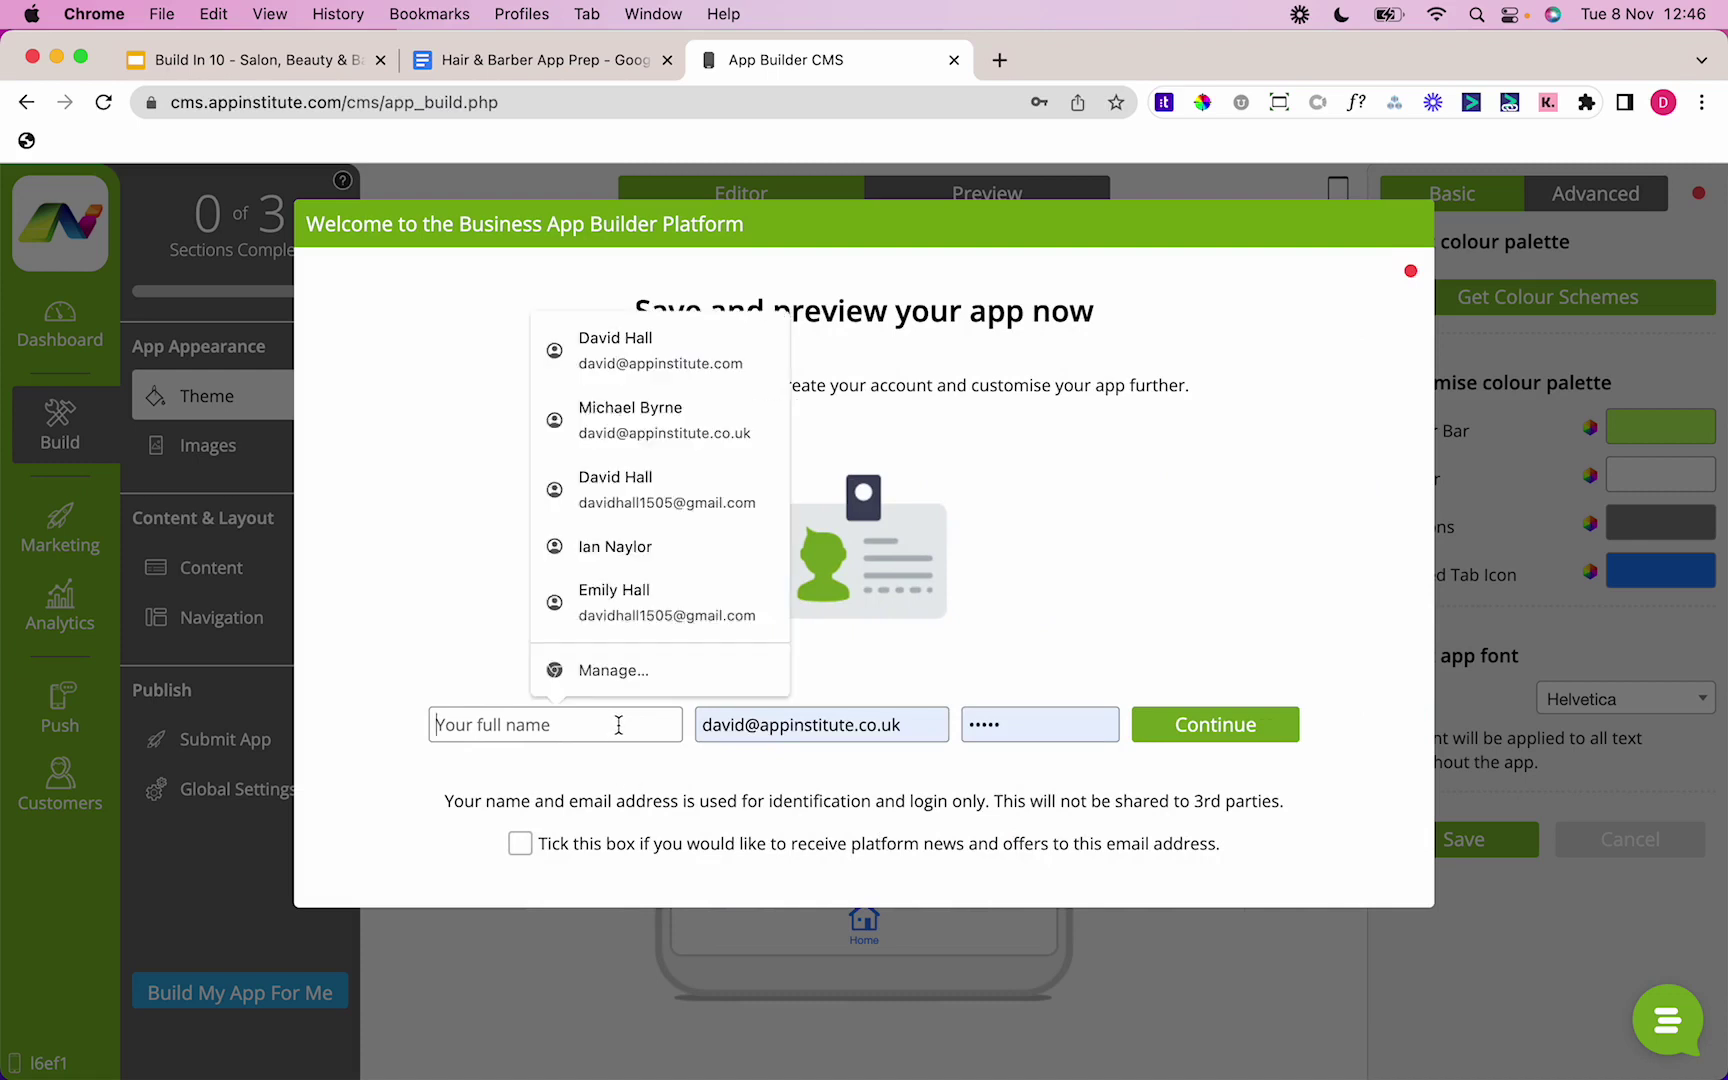
pyautogui.press('Tab')
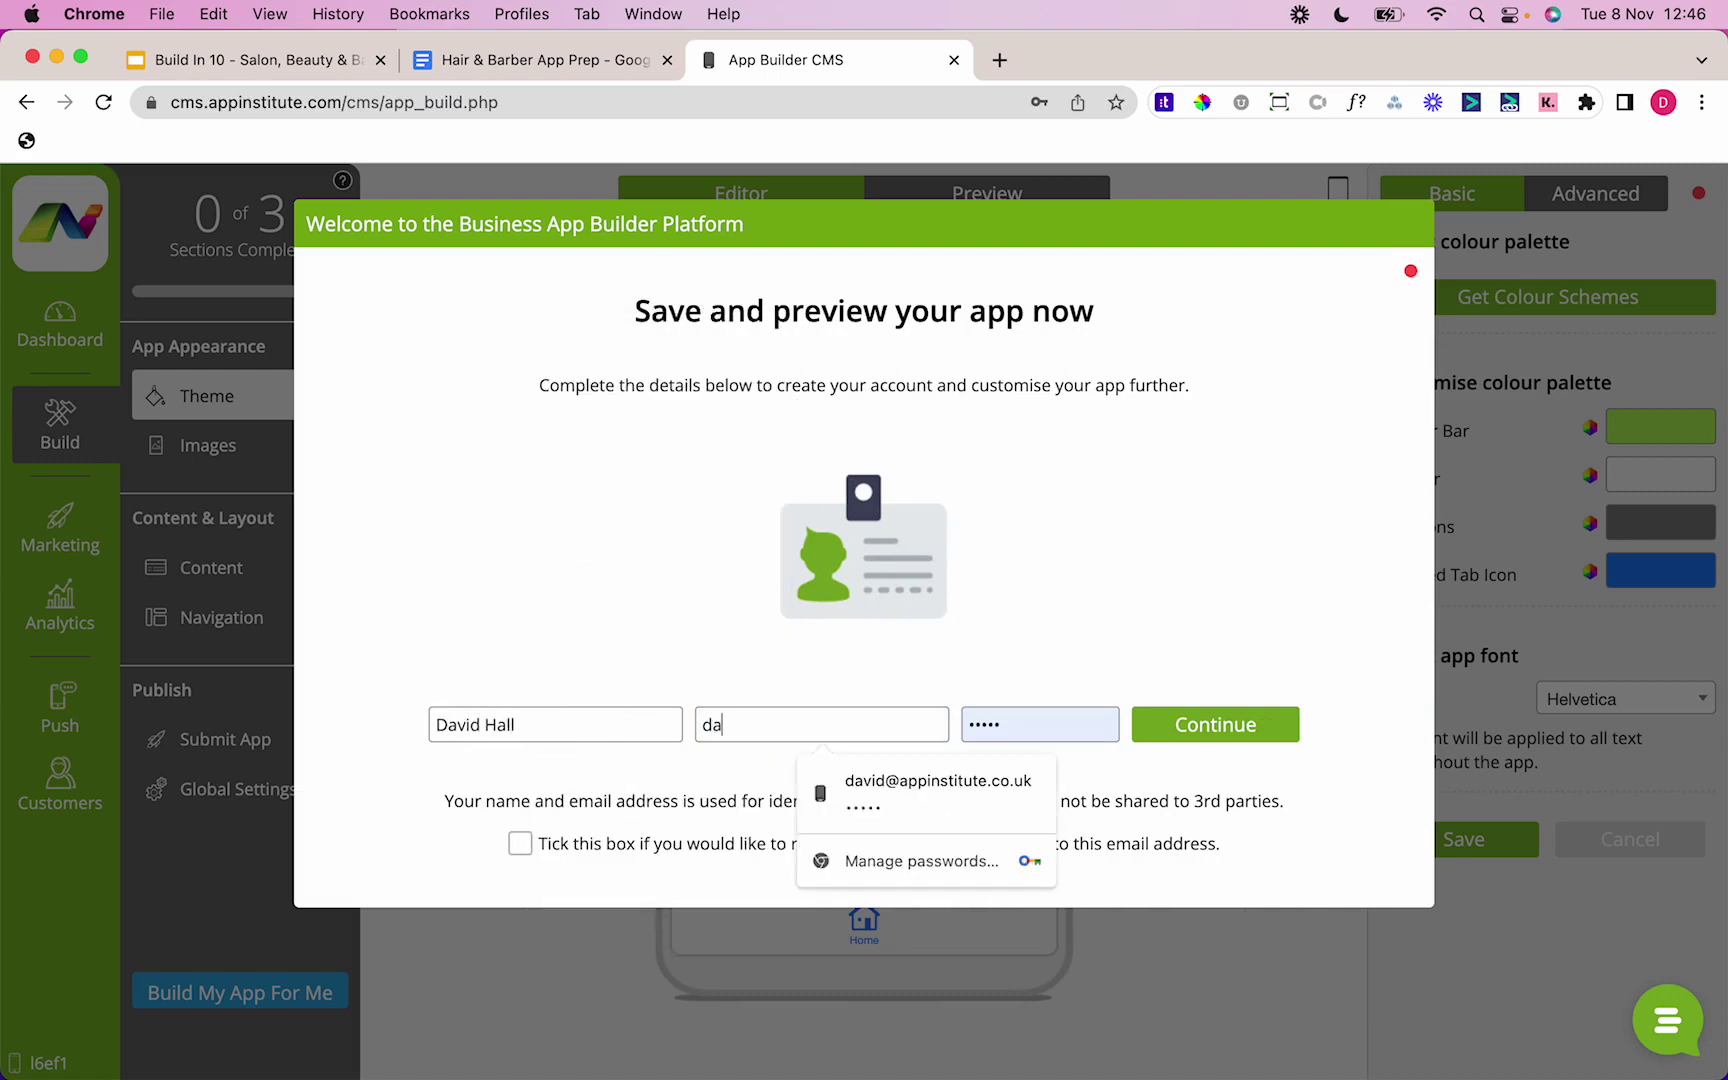
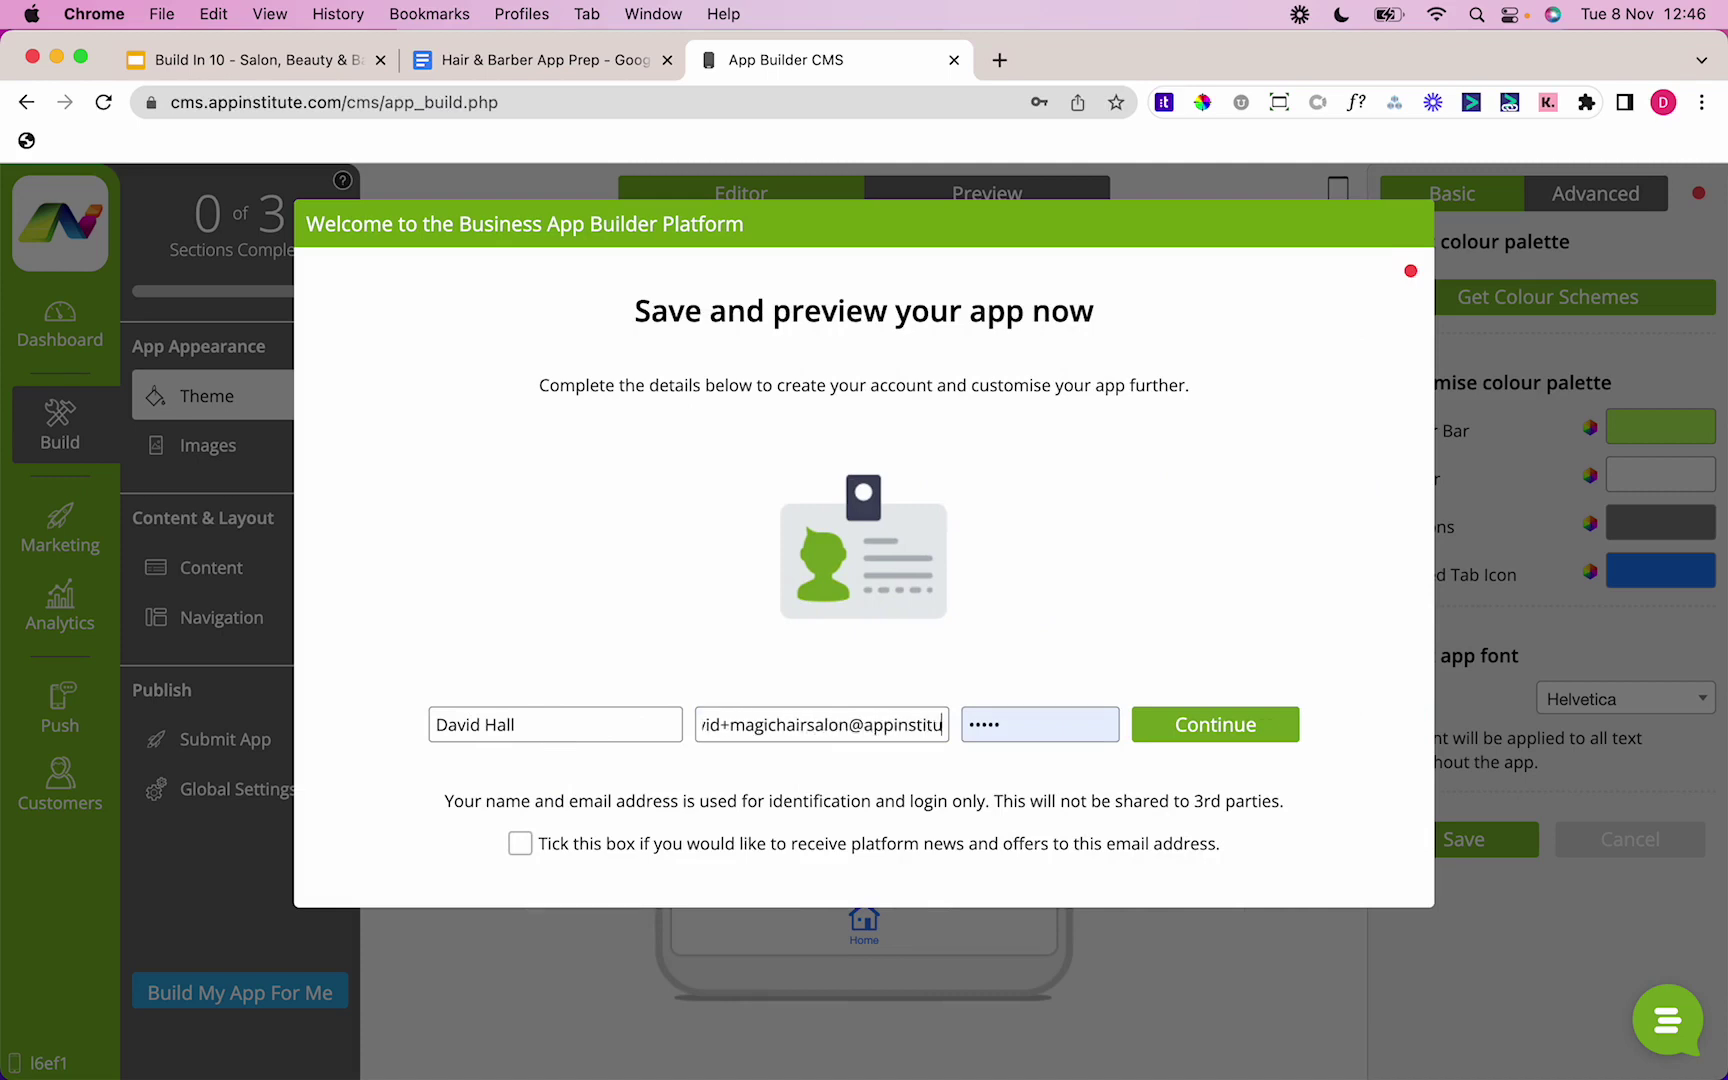
pyautogui.press('Tab')
pyautogui.write('••••')
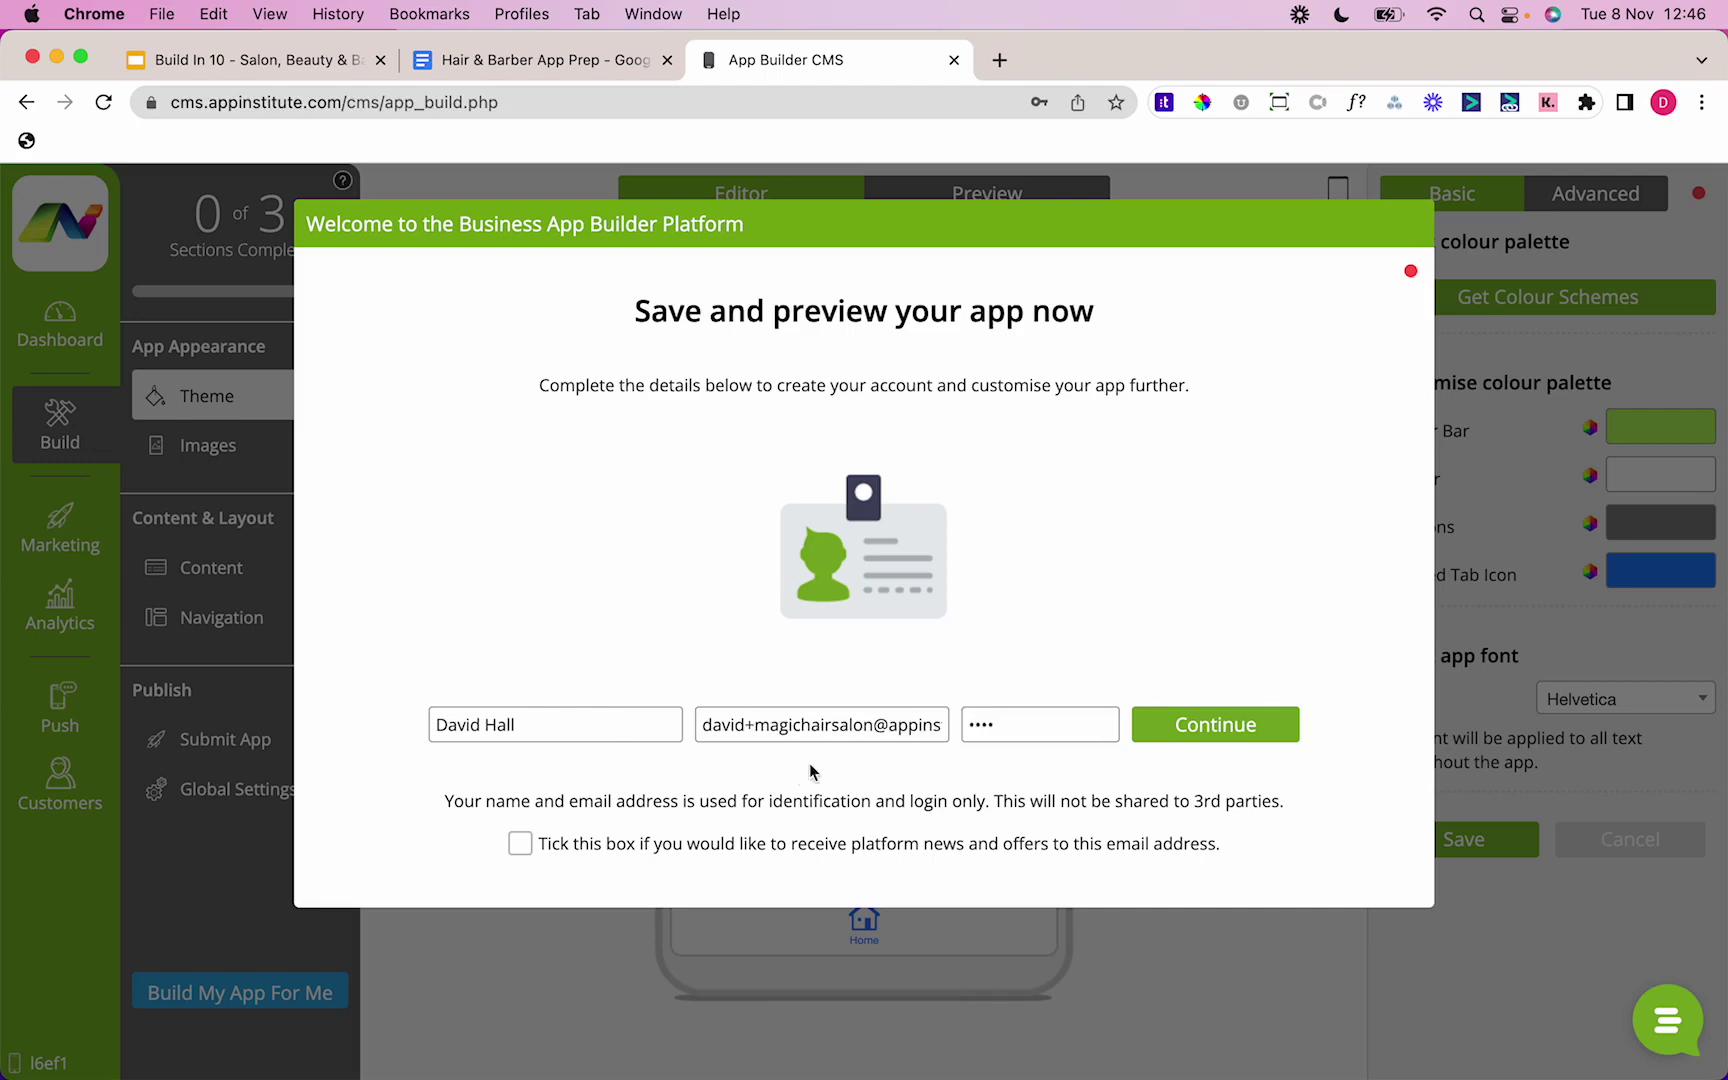
pyautogui.click(1181, 725)
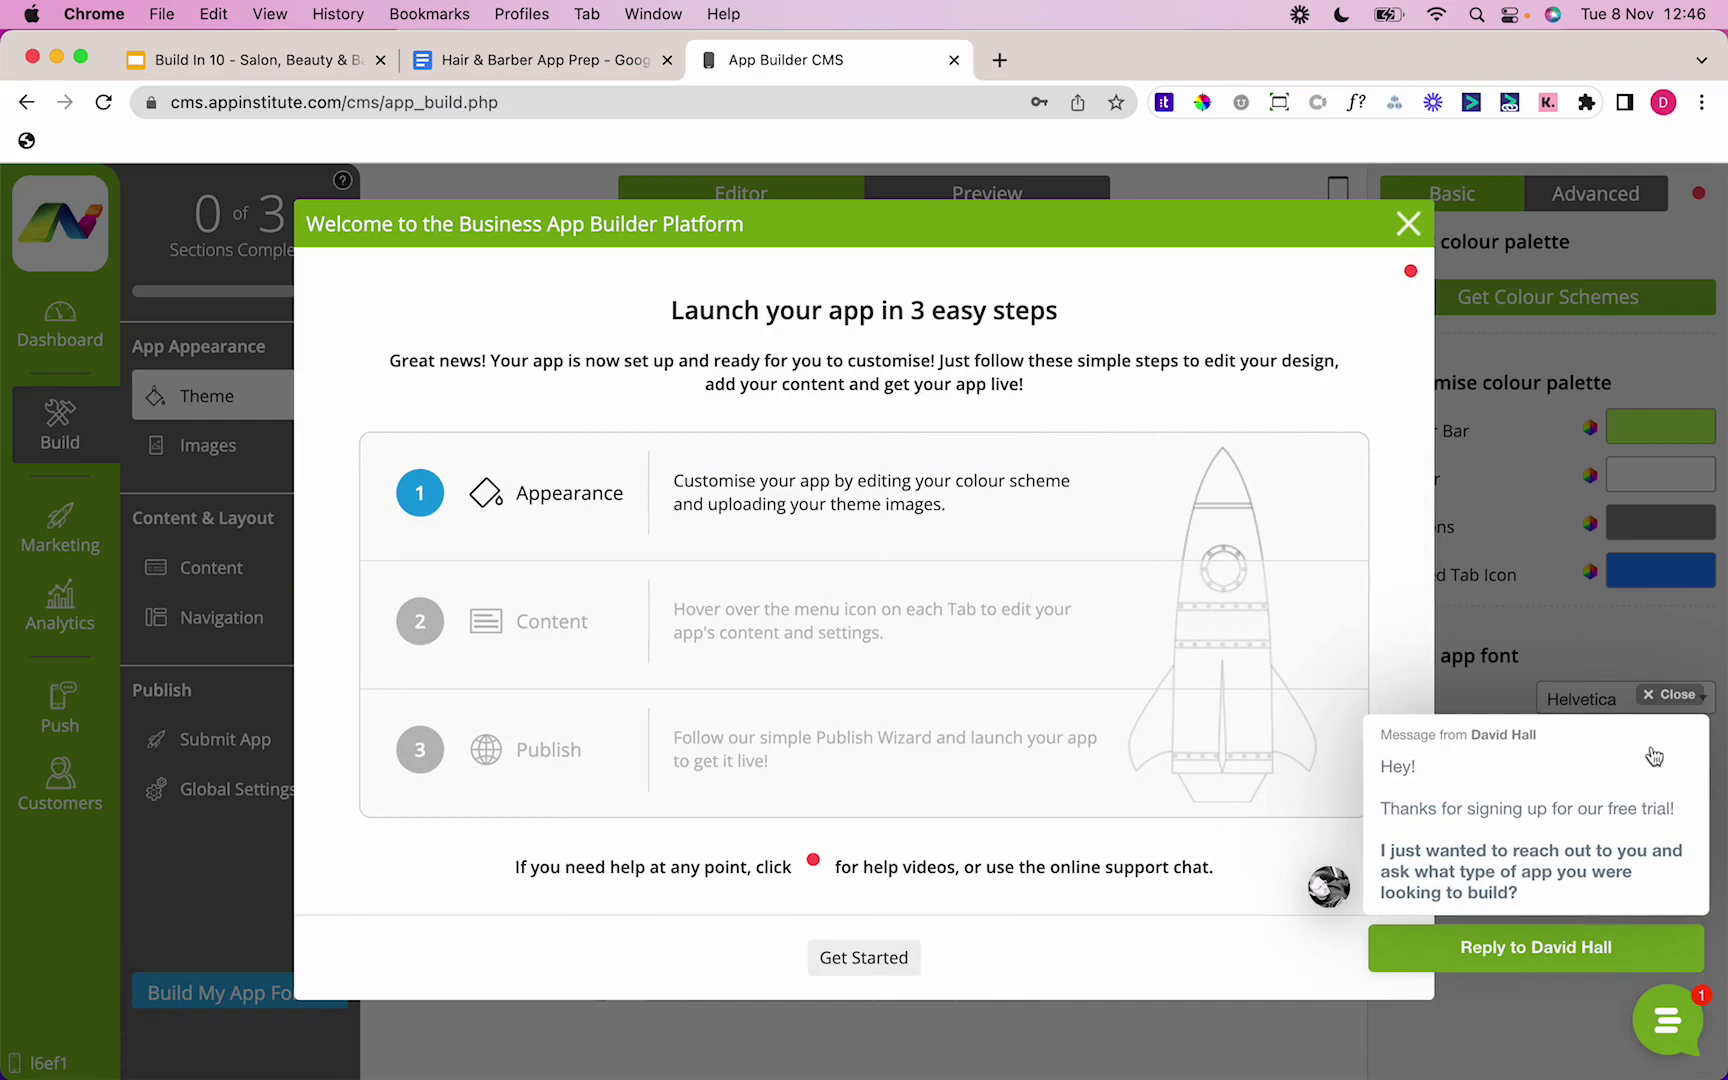
# Step: Dismiss the support chat message and close the 'Launch your app in 3 easy steps' guide
pyautogui.click(1668, 694)
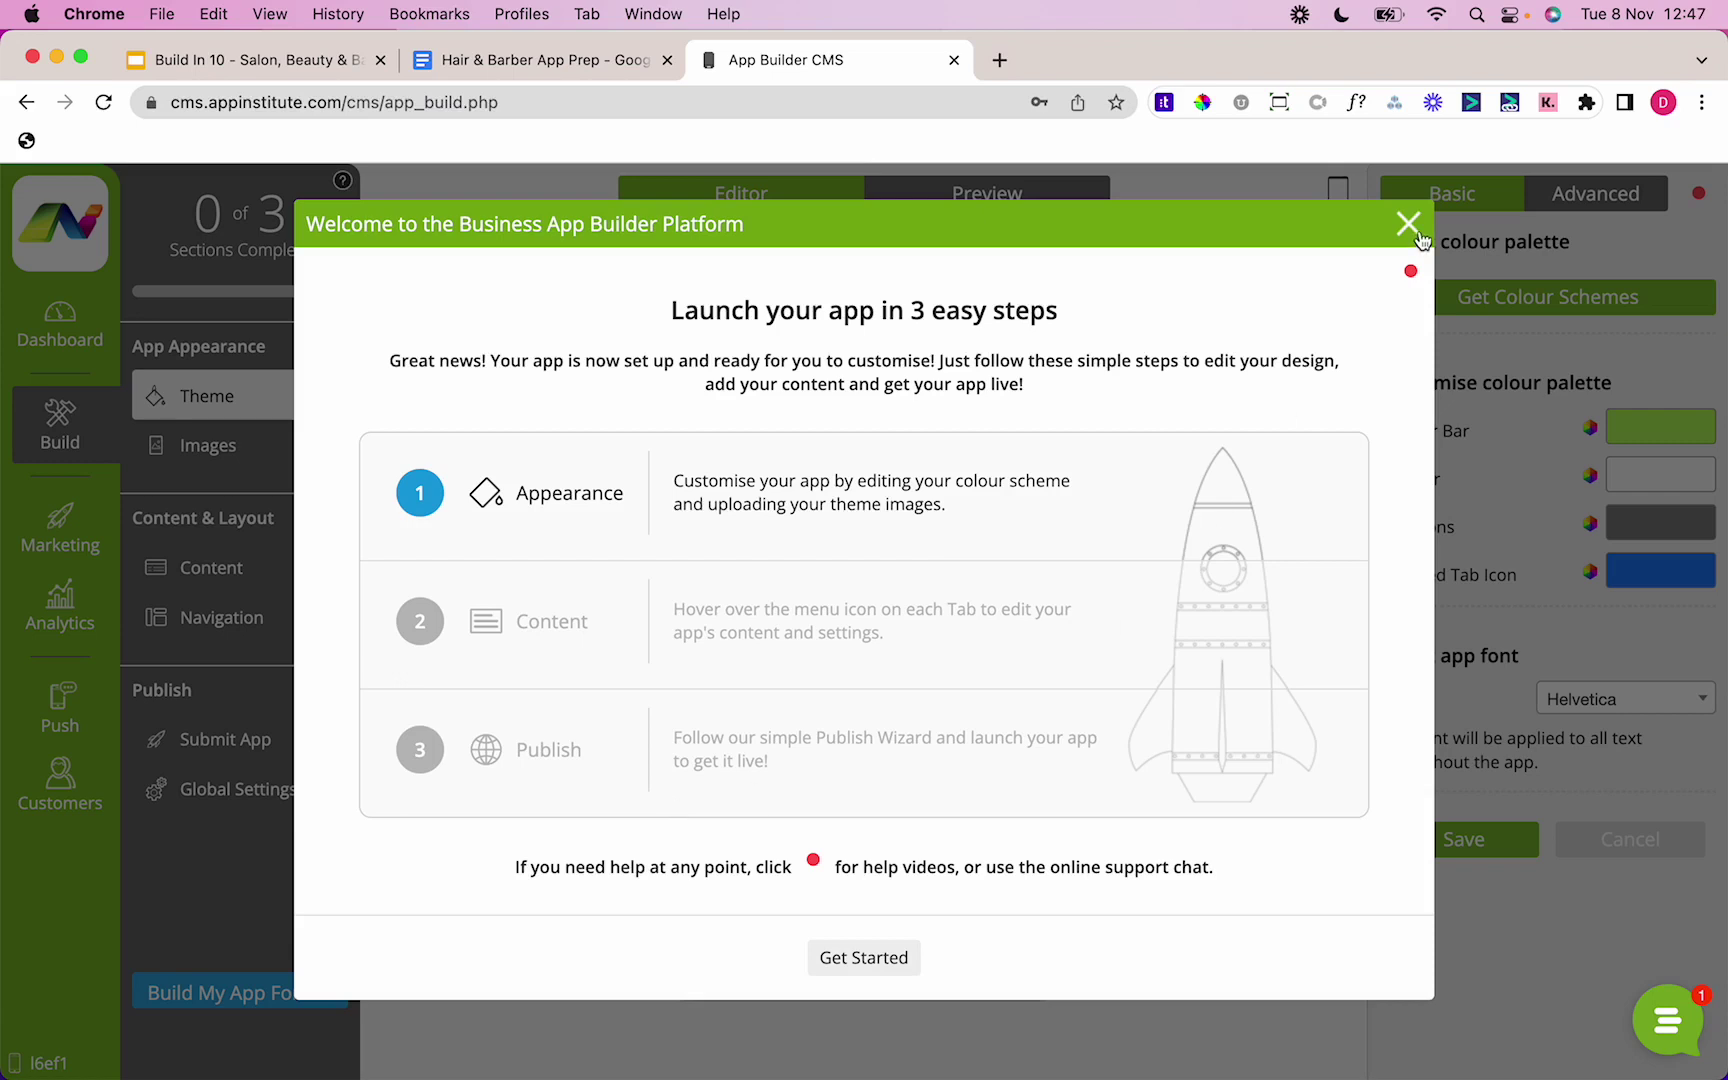
pyautogui.click(877, 957)
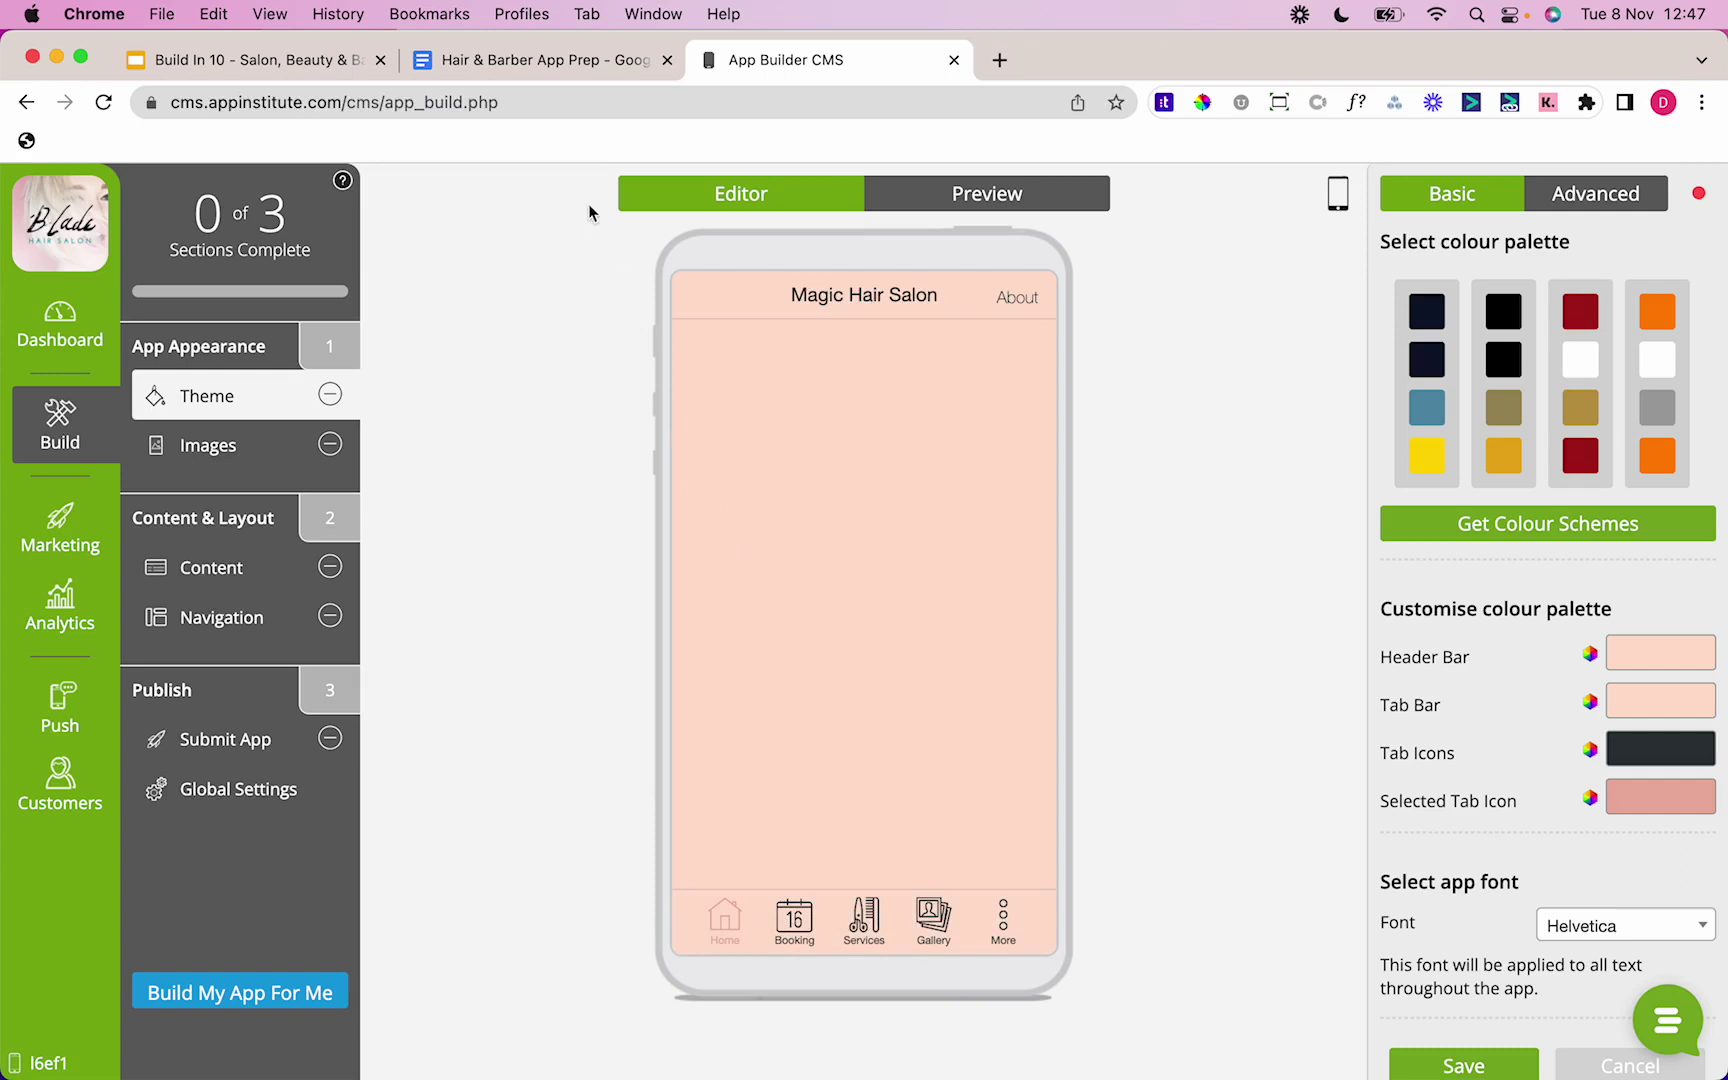
# Step: Set the header bar and tab bar colours to white FFFFFF
pyautogui.click(554, 68)
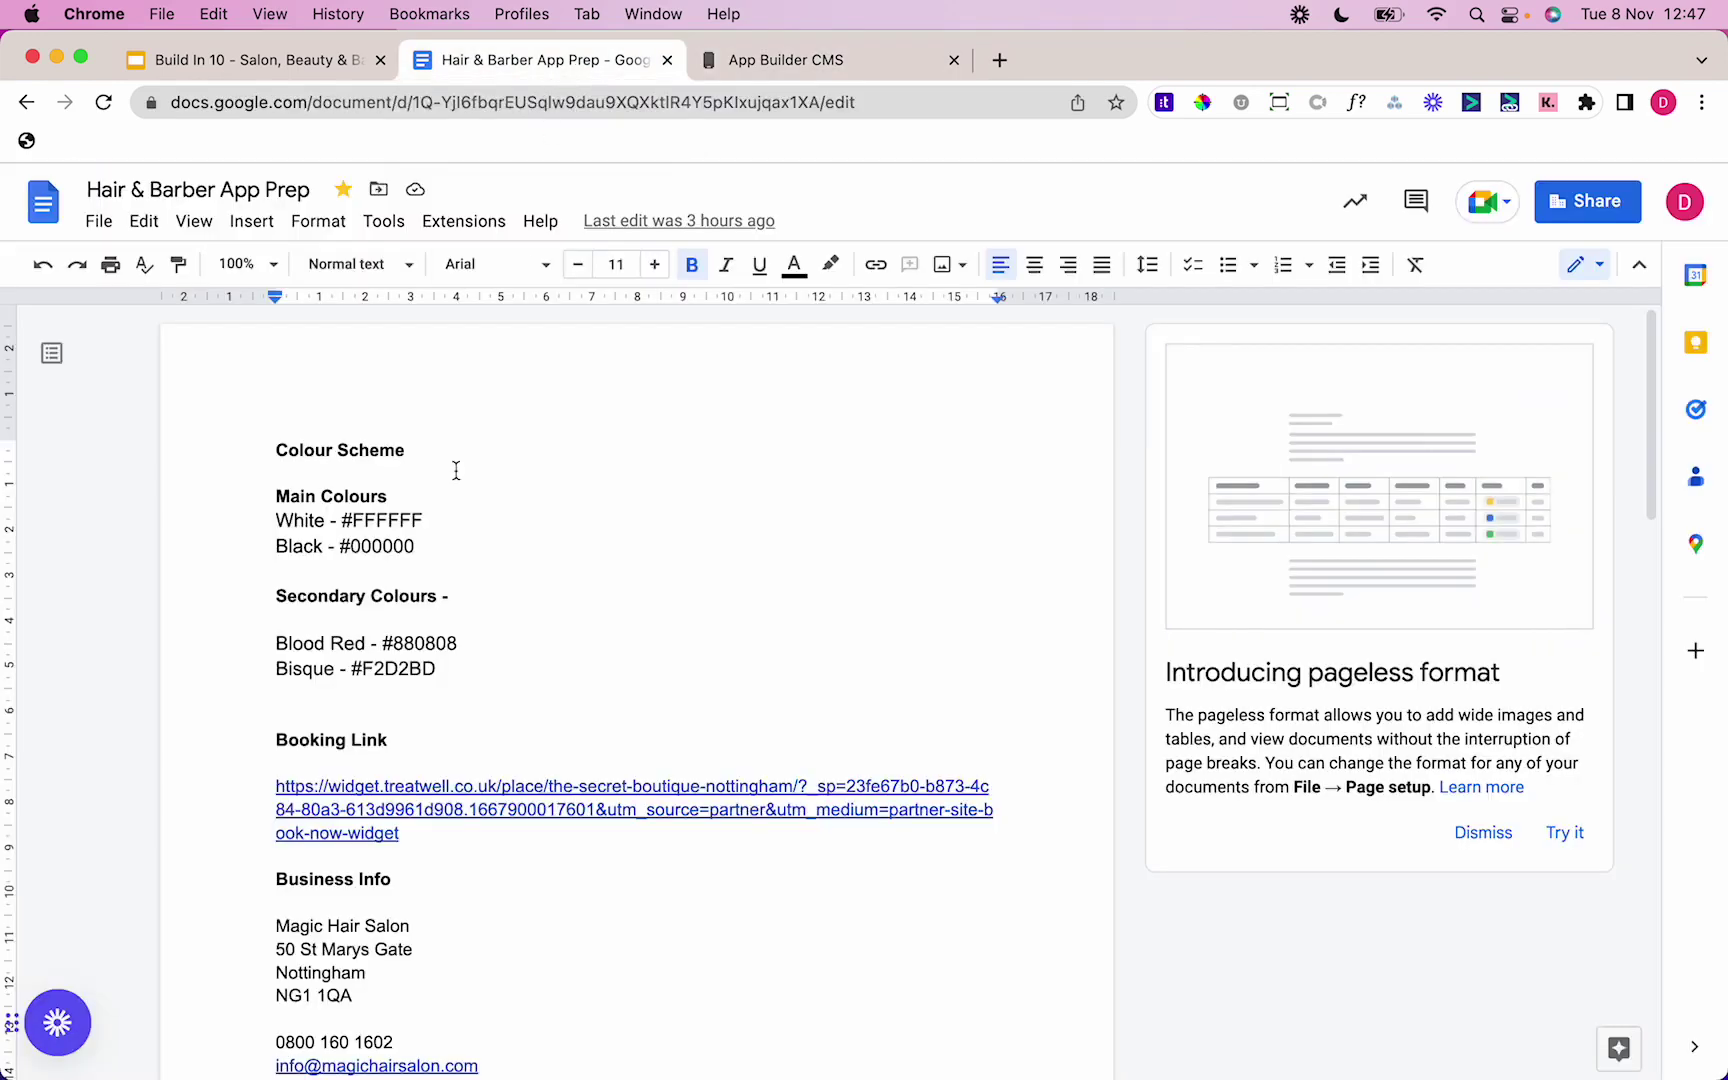
pyautogui.doubleClick(395, 520)
pyautogui.press('cmd+c')
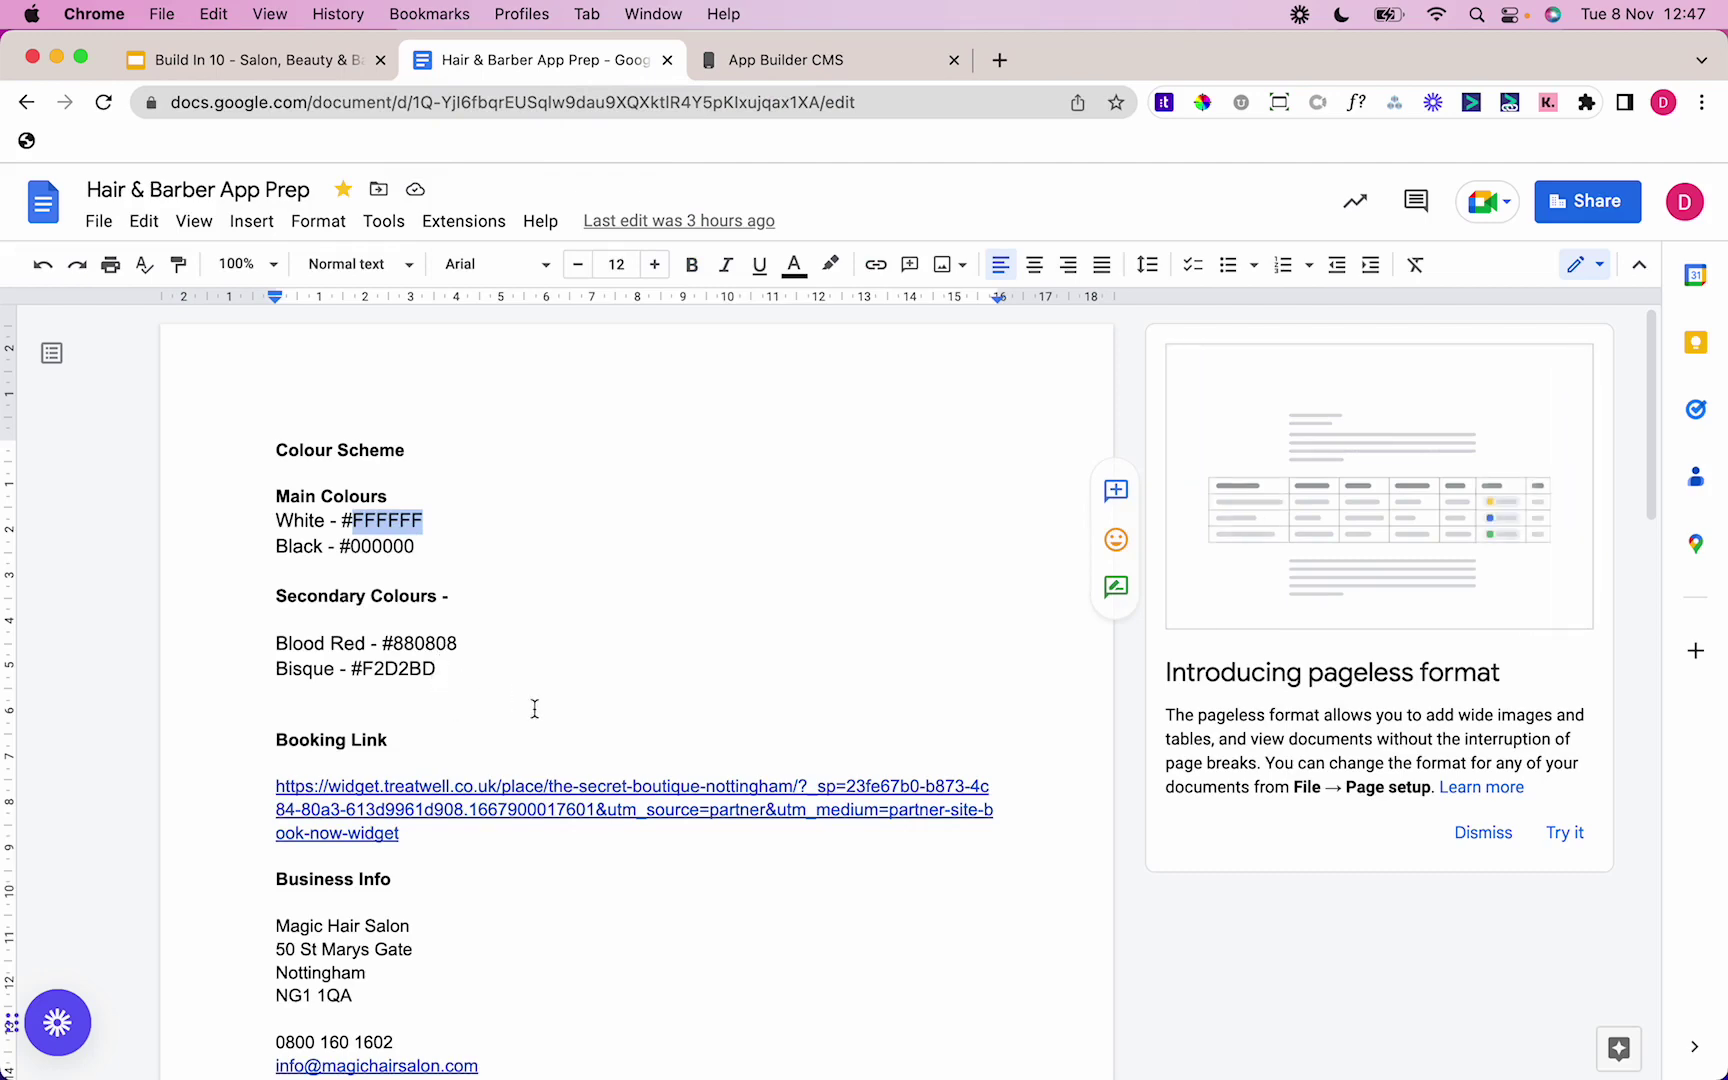
pyautogui.click(836, 64)
pyautogui.click(1660, 660)
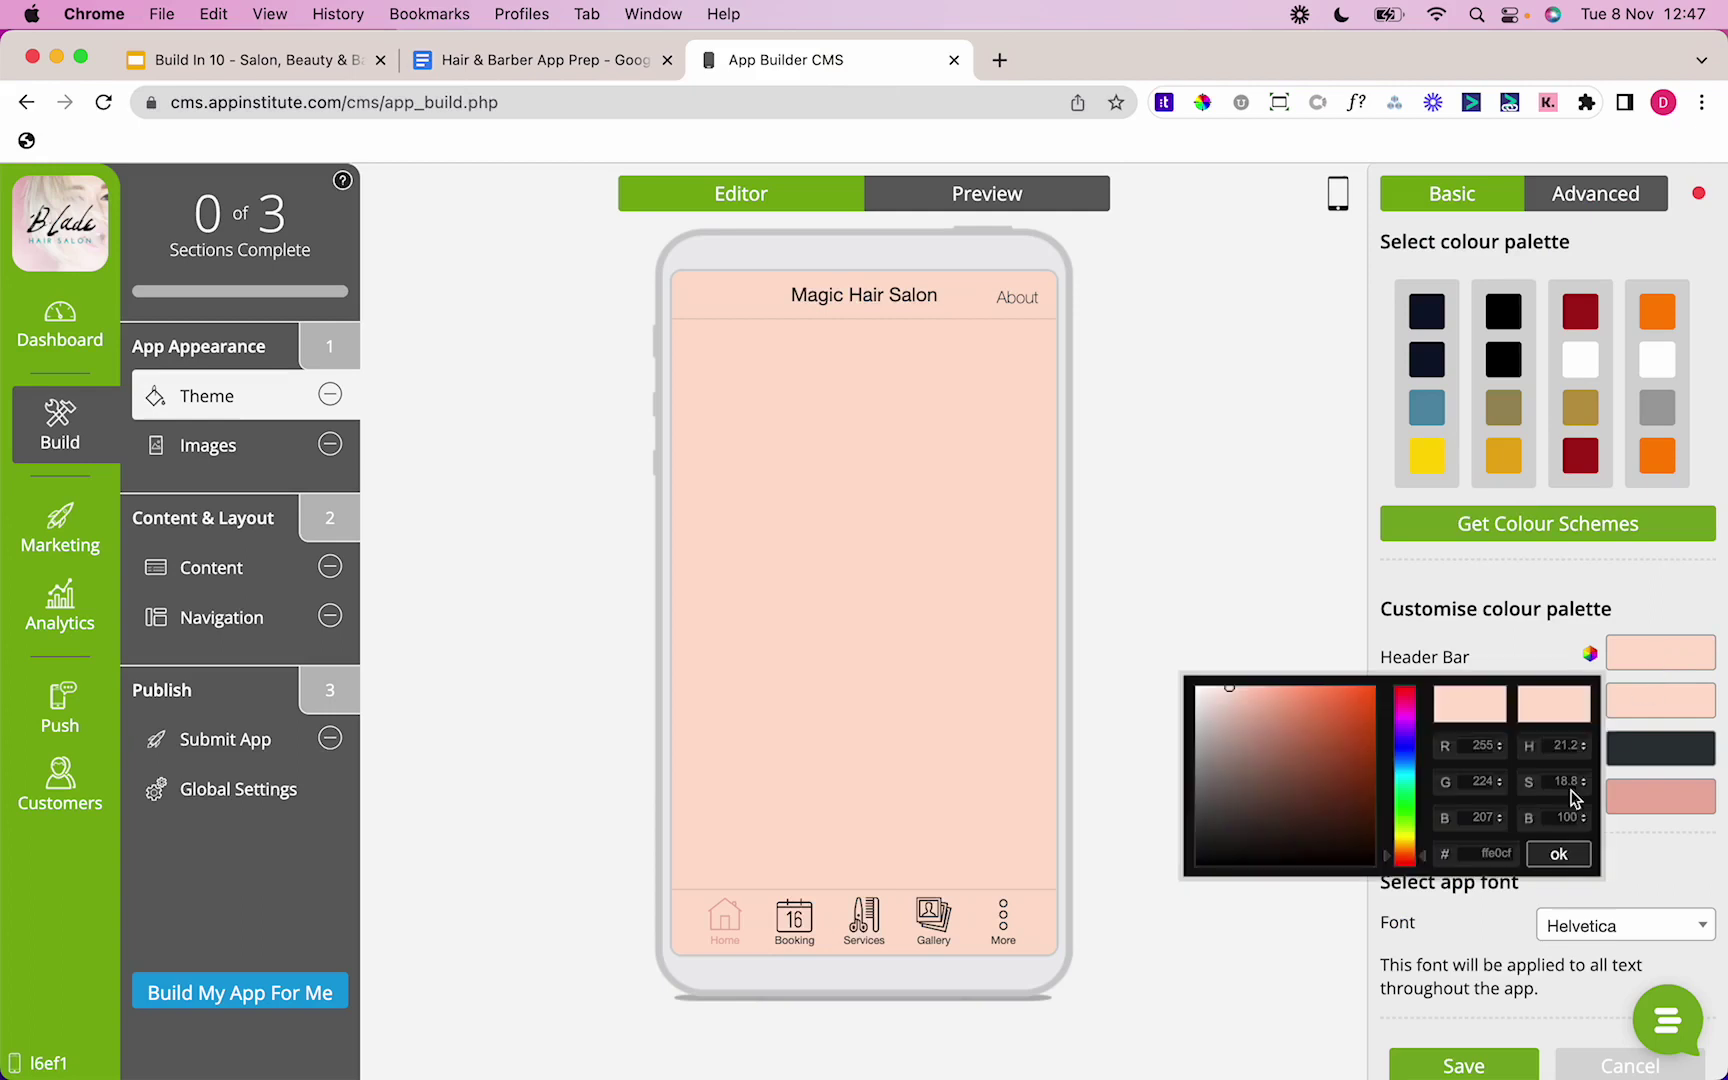
pyautogui.click(1503, 853)
pyautogui.press('cmd+v')
pyautogui.click(1556, 854)
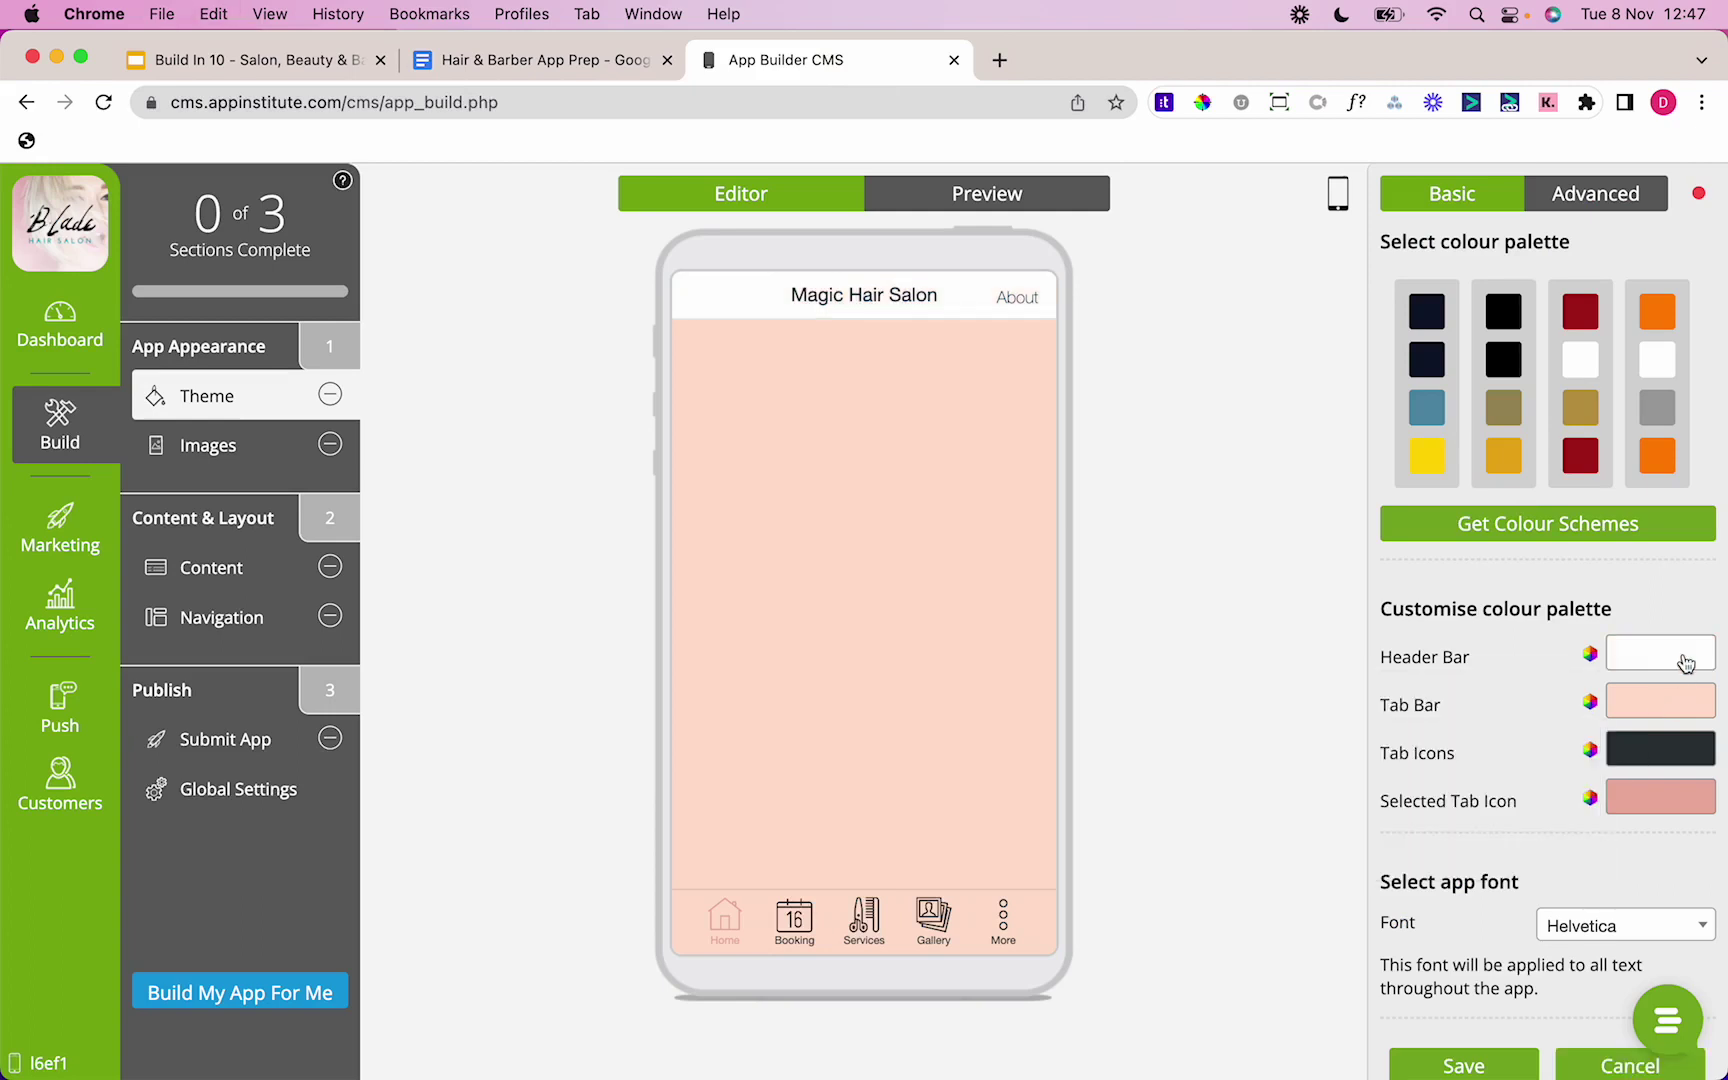
pyautogui.click(1660, 702)
pyautogui.click(1495, 901)
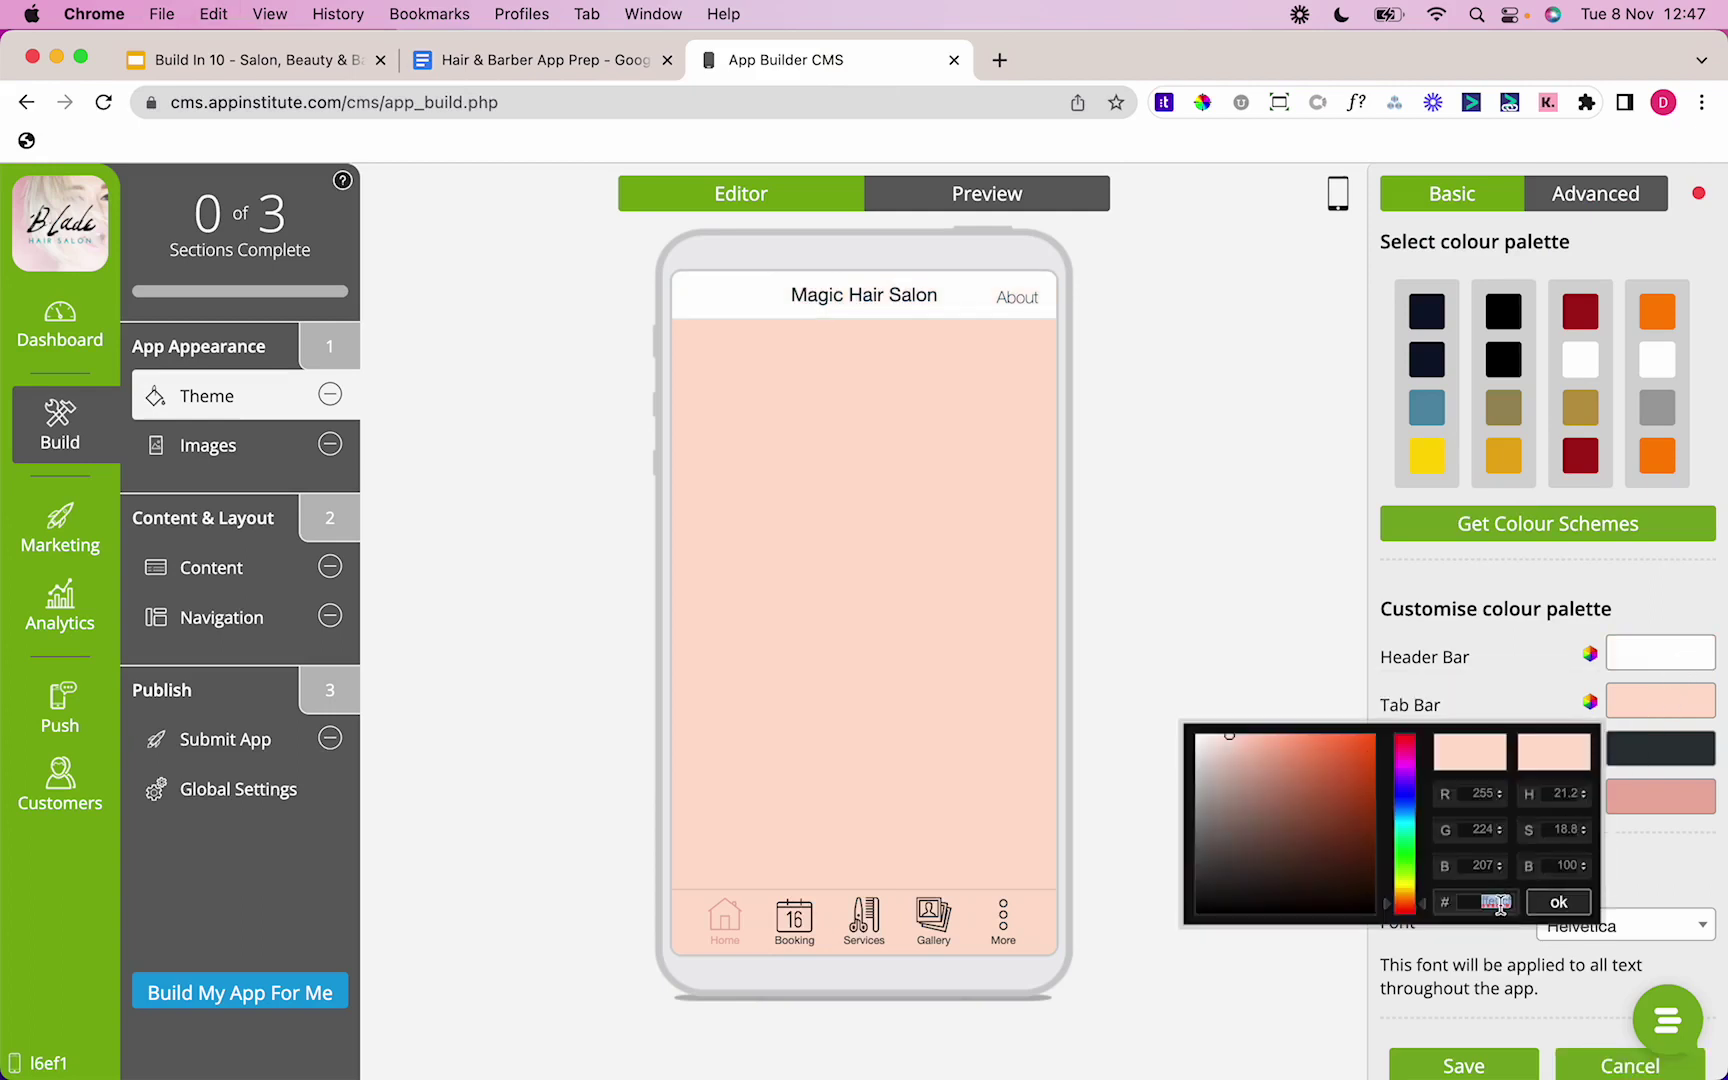
pyautogui.press('cmd+v')
pyautogui.click(1558, 902)
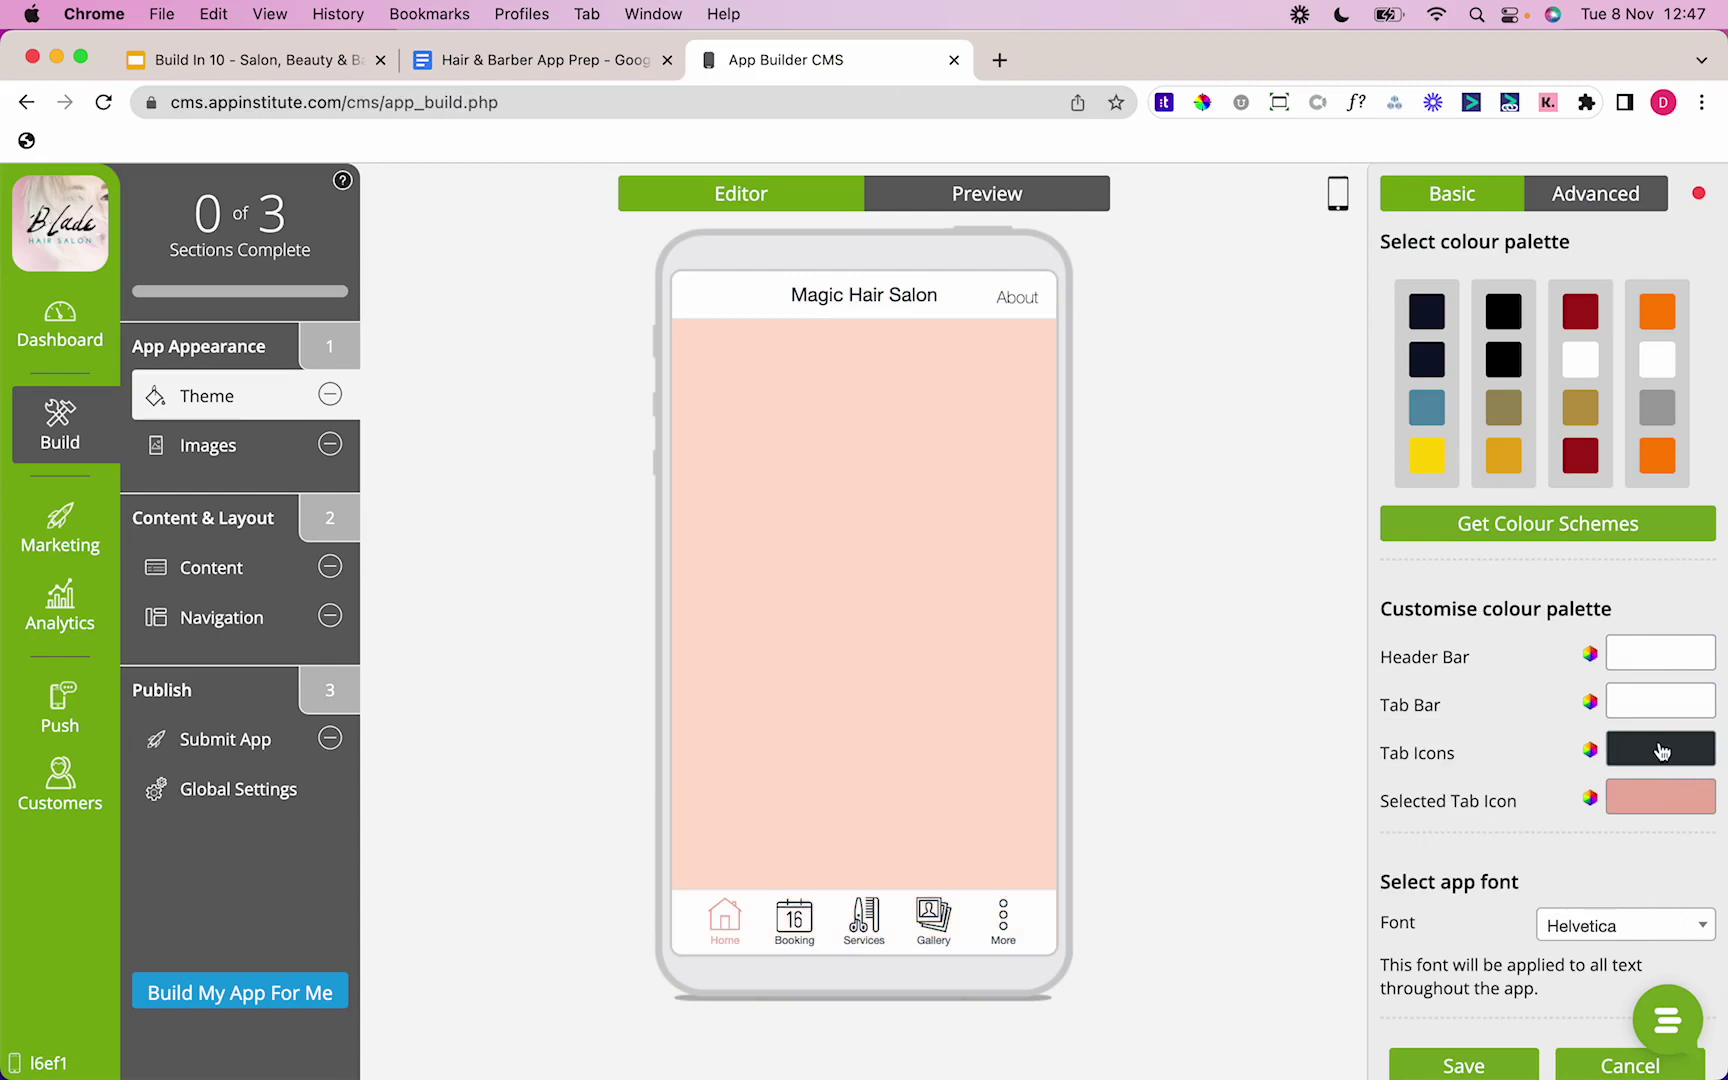
# Step: Set the tab icons colour to black 000000
pyautogui.click(474, 74)
pyautogui.doubleClick(407, 546)
pyautogui.press('cmd+c')
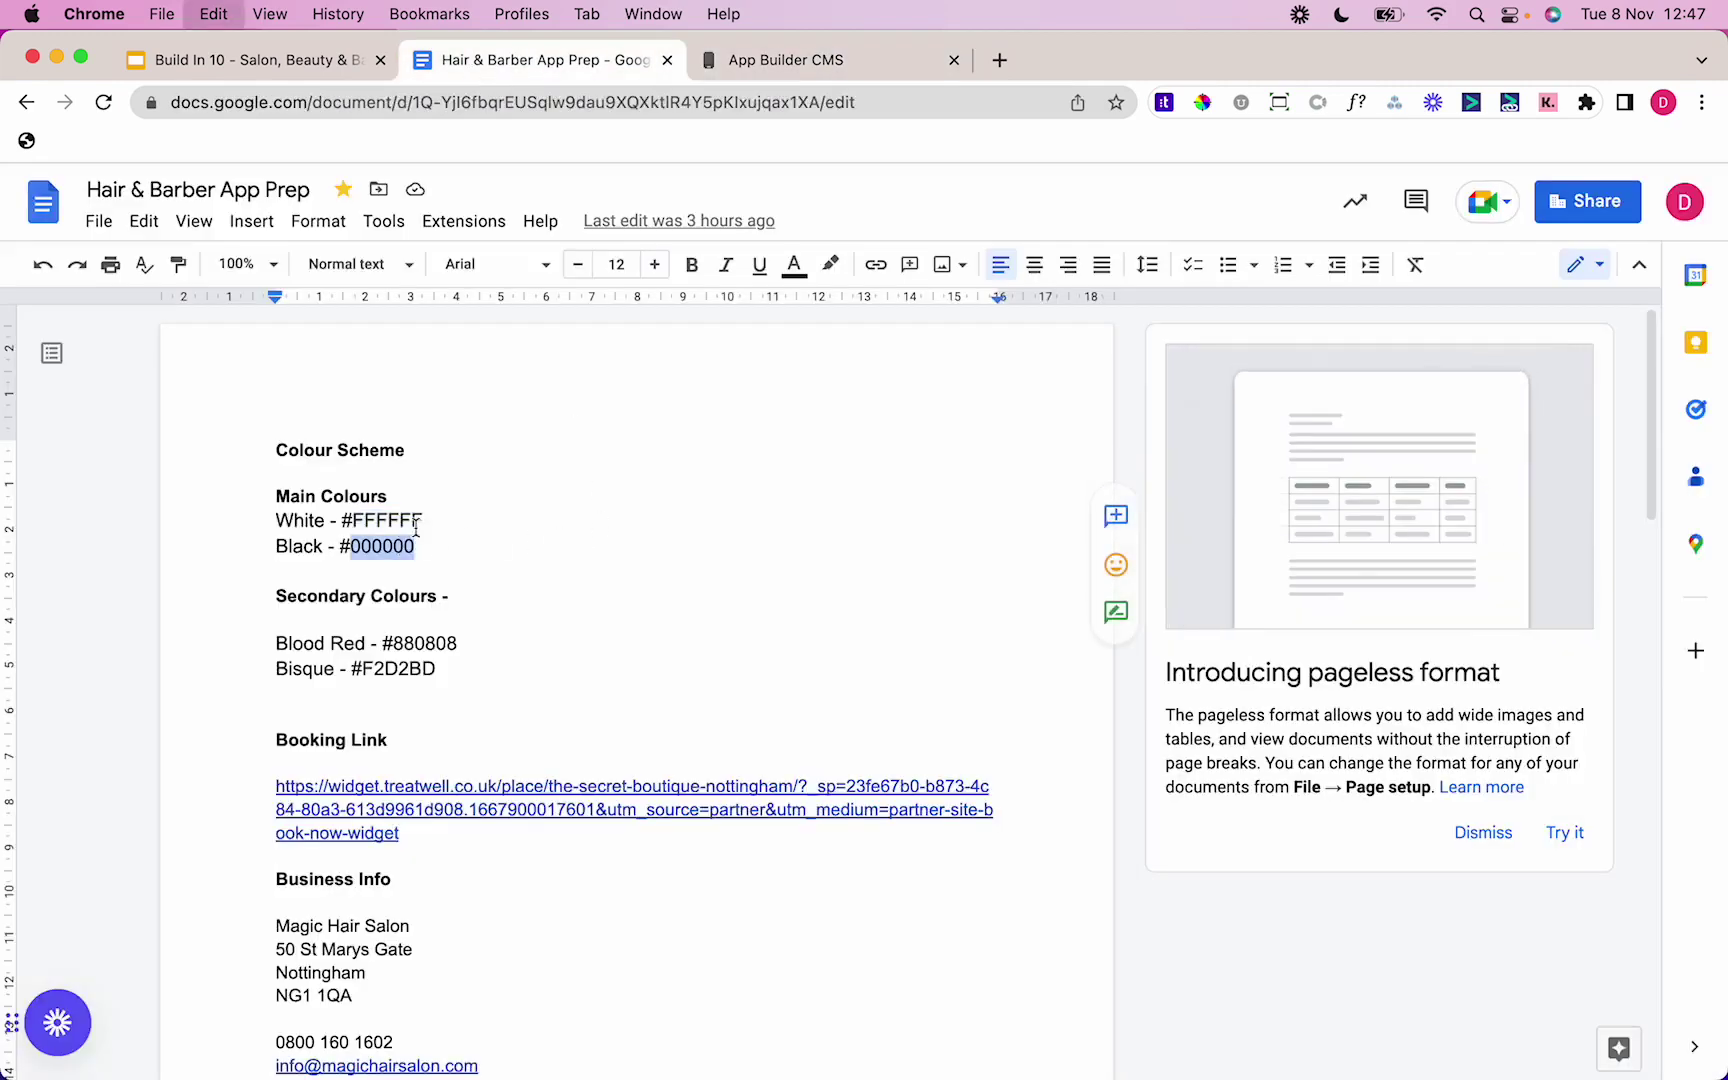
pyautogui.click(781, 62)
pyautogui.click(1632, 745)
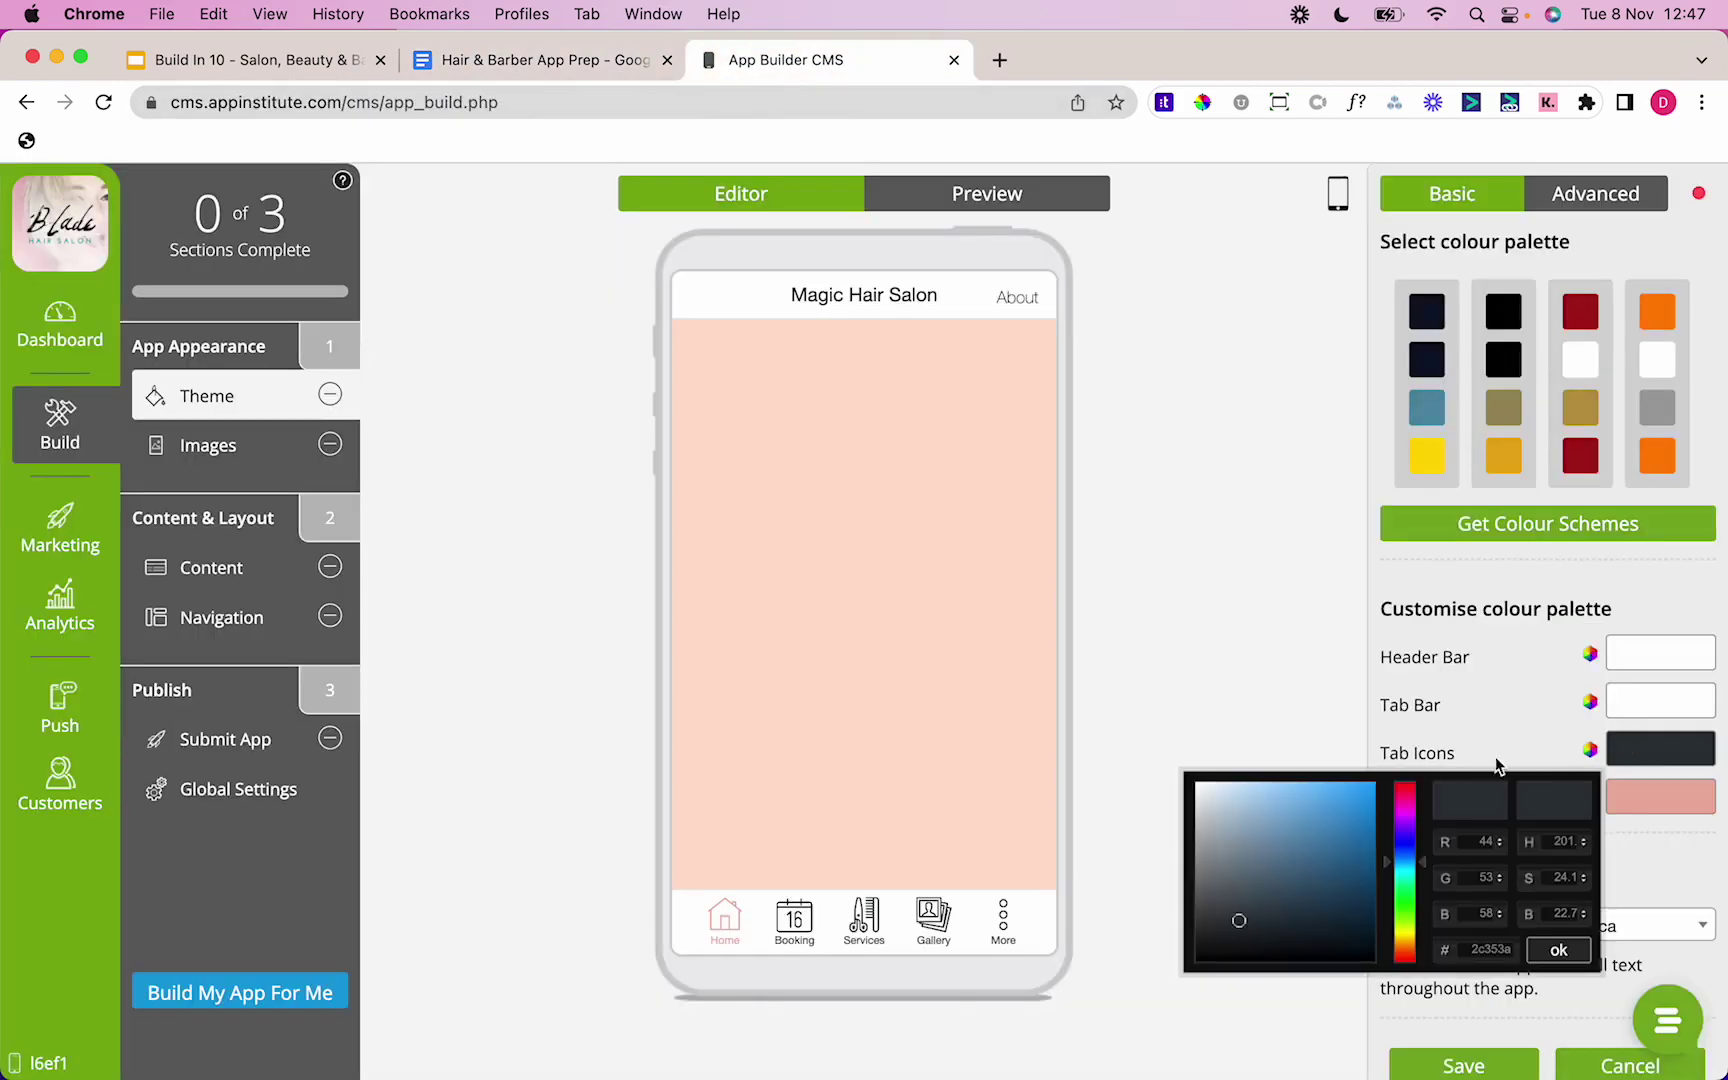
pyautogui.doubleClick(1500, 948)
pyautogui.press('cmd+v')
pyautogui.click(1553, 958)
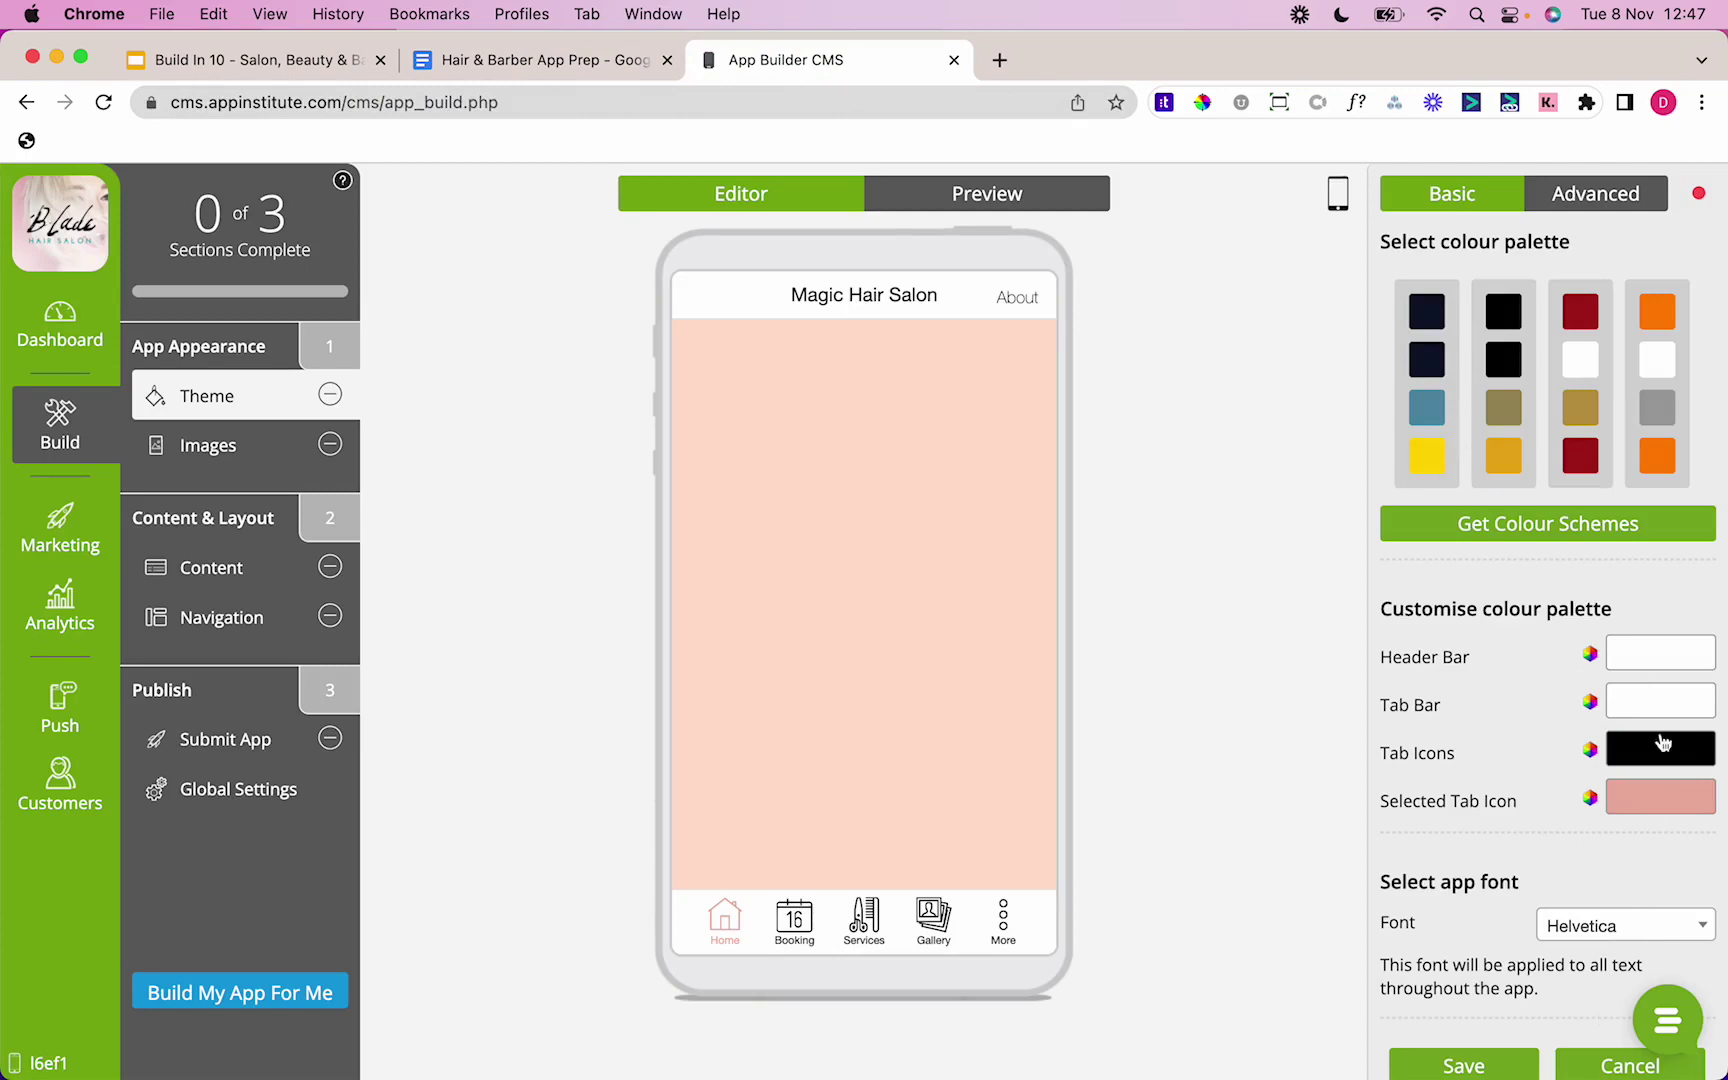
# Step: Set the selected tab icon colour to Blood Red 880808
pyautogui.click(555, 60)
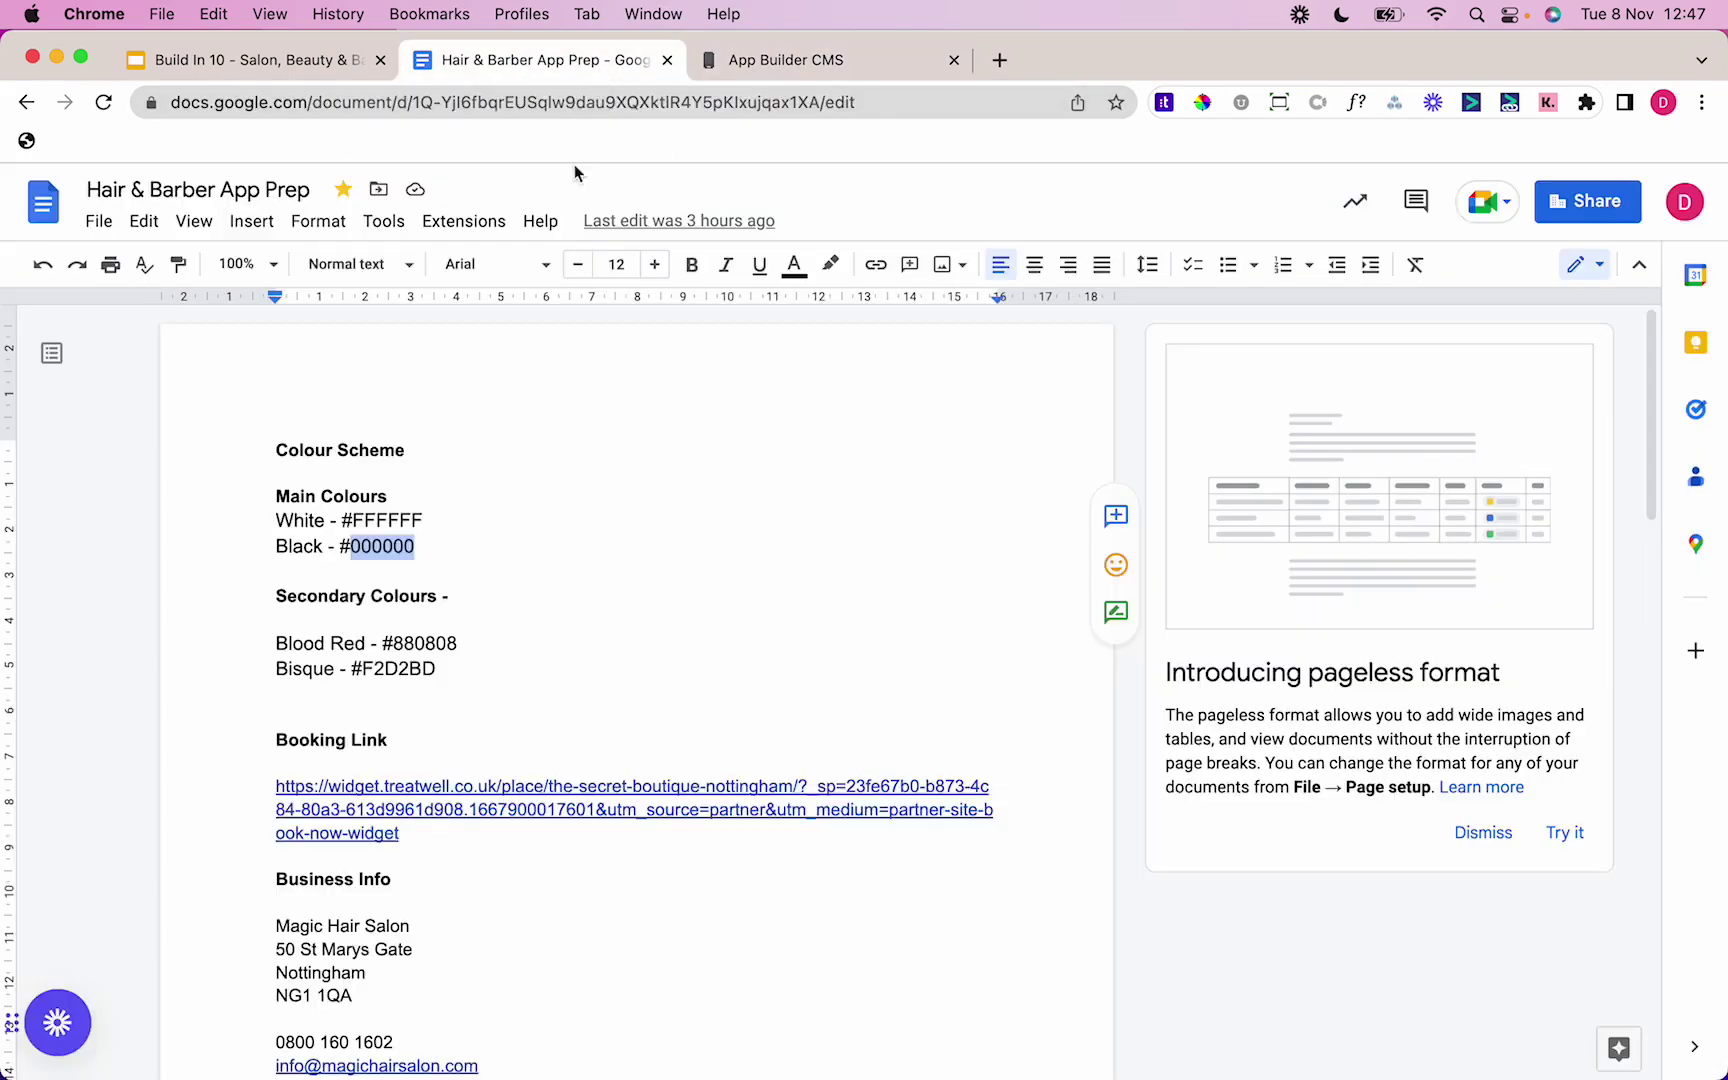
pyautogui.doubleClick(438, 643)
pyautogui.click(790, 62)
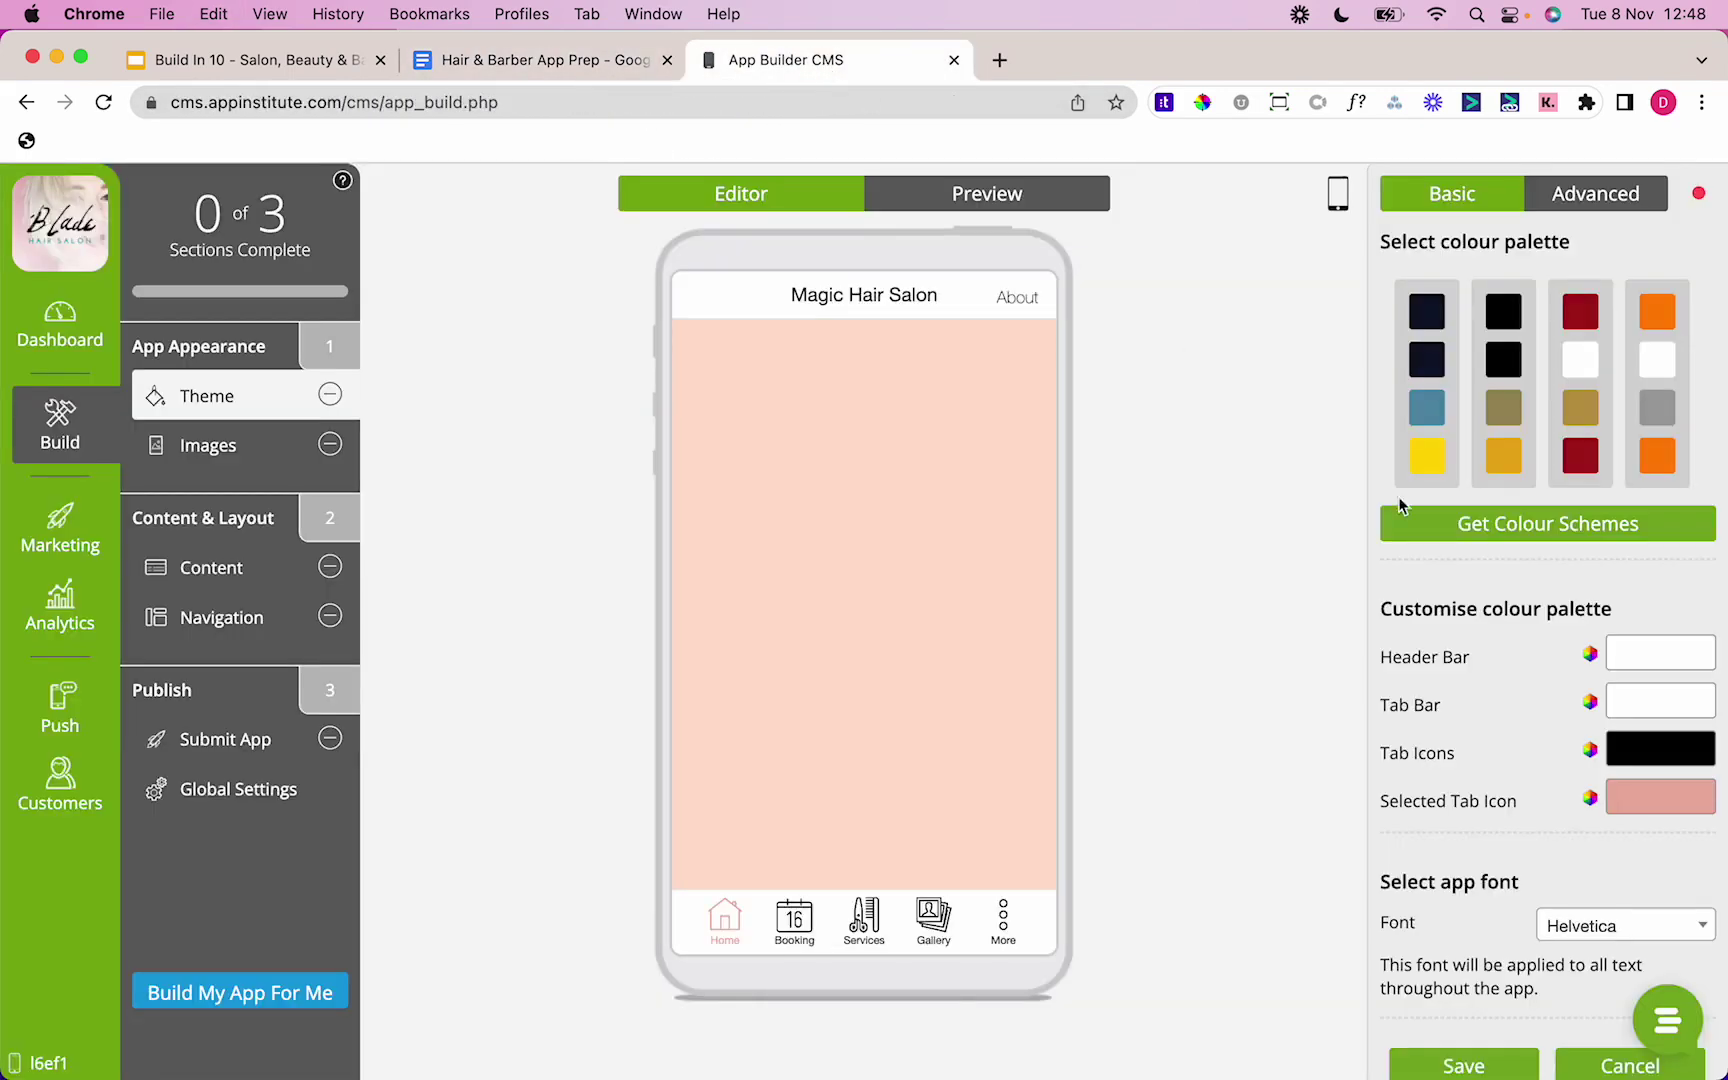
pyautogui.click(1620, 793)
pyautogui.doubleClick(1482, 998)
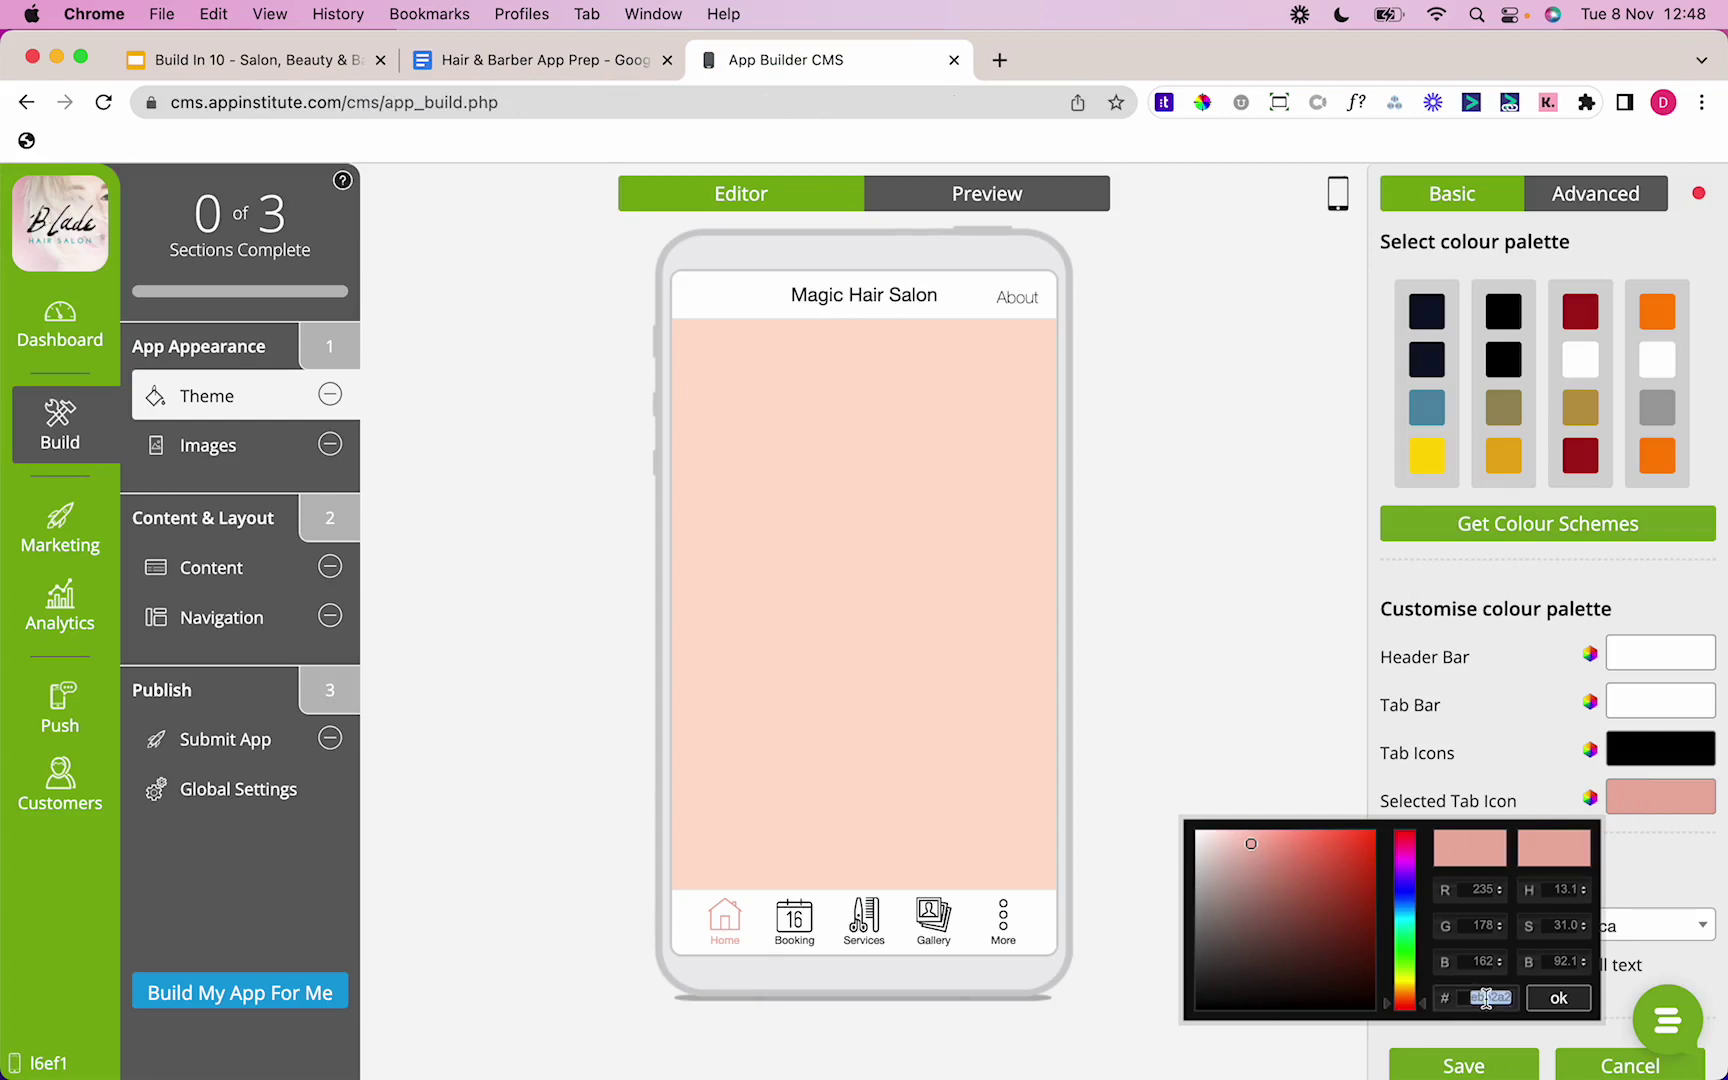
pyautogui.press('super+v')
pyautogui.click(1559, 999)
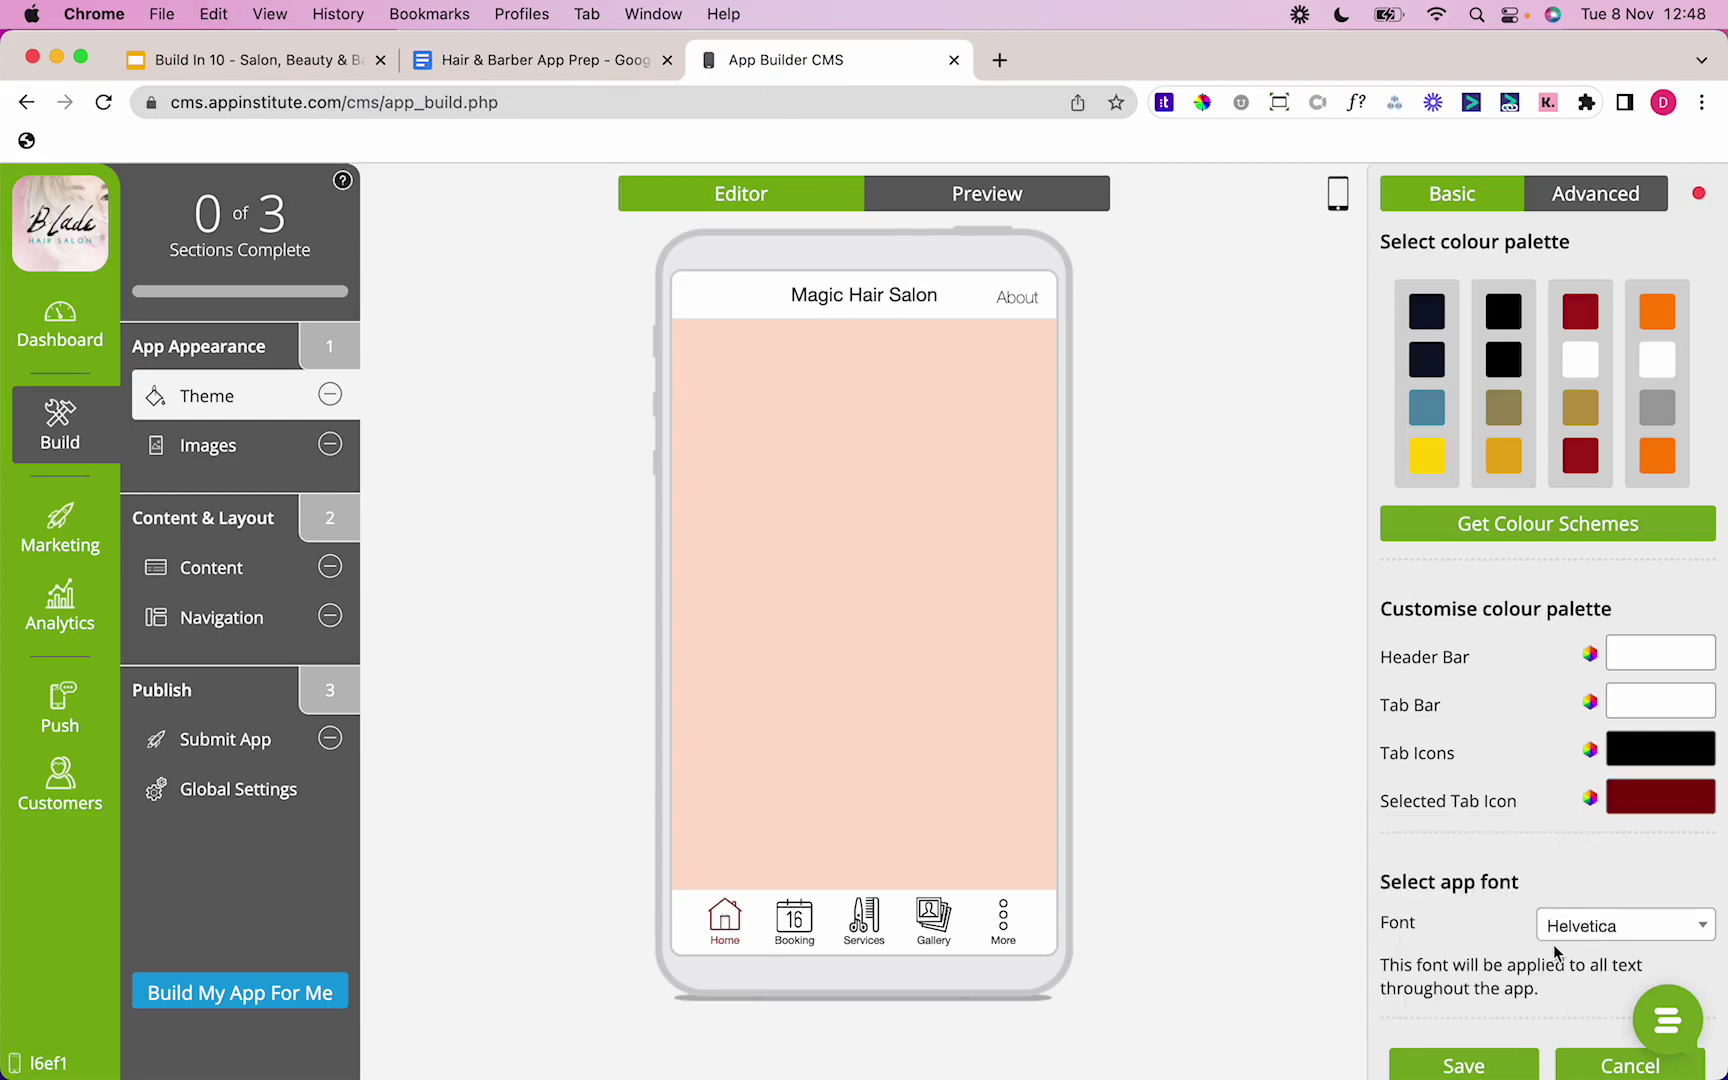
pyautogui.moveTo(852, 886)
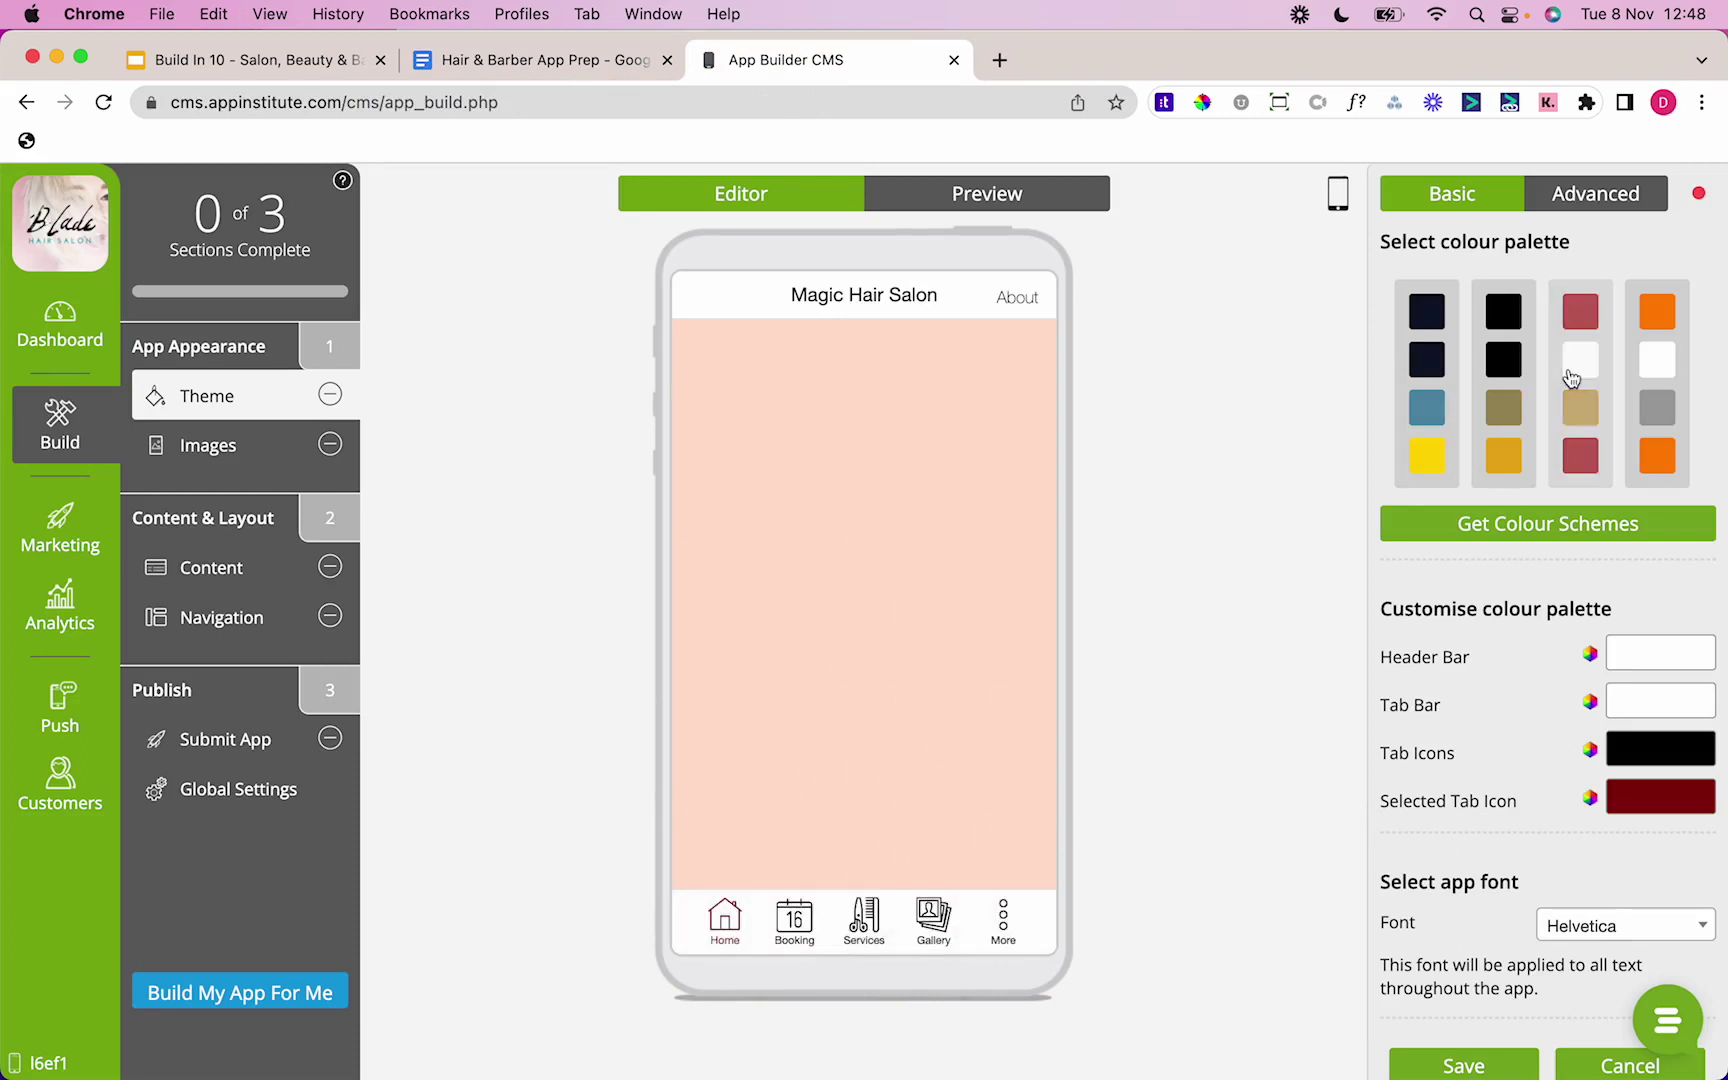
# Step: In the advanced colours, set the page background to white FFFFFF
pyautogui.click(1592, 212)
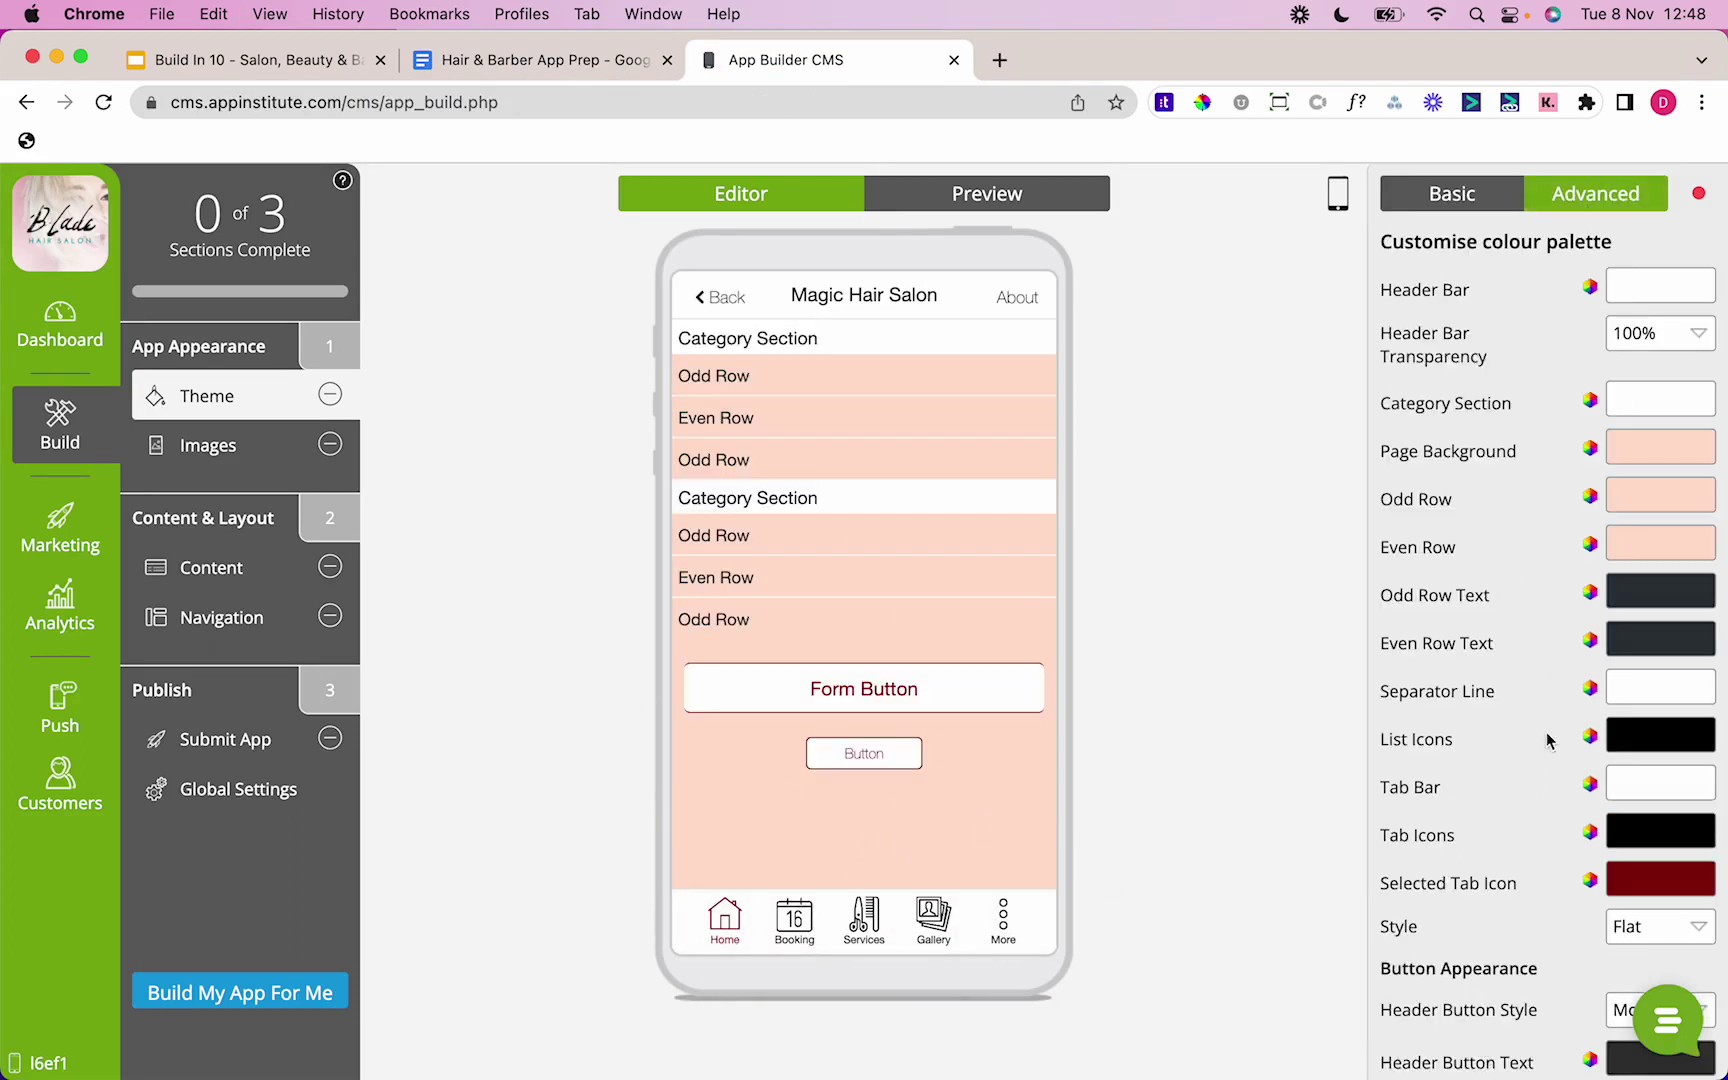
pyautogui.click(1646, 452)
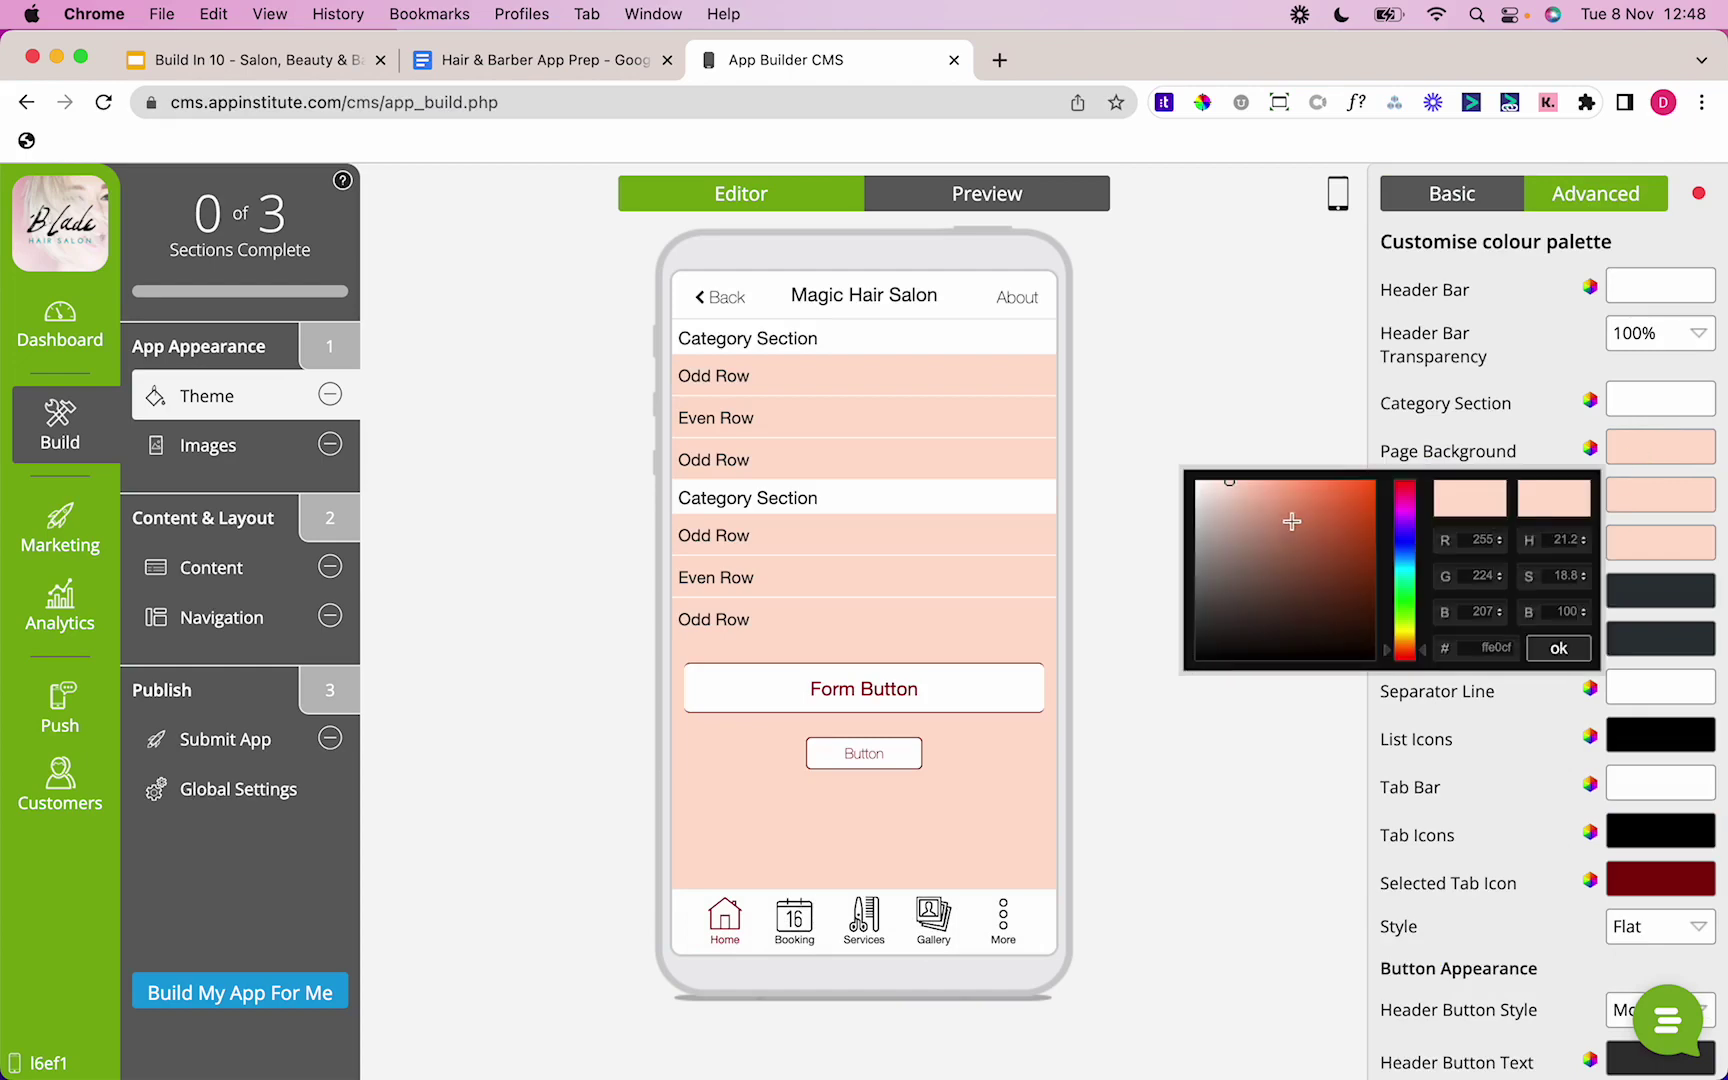
pyautogui.click(540, 60)
pyautogui.doubleClick(385, 520)
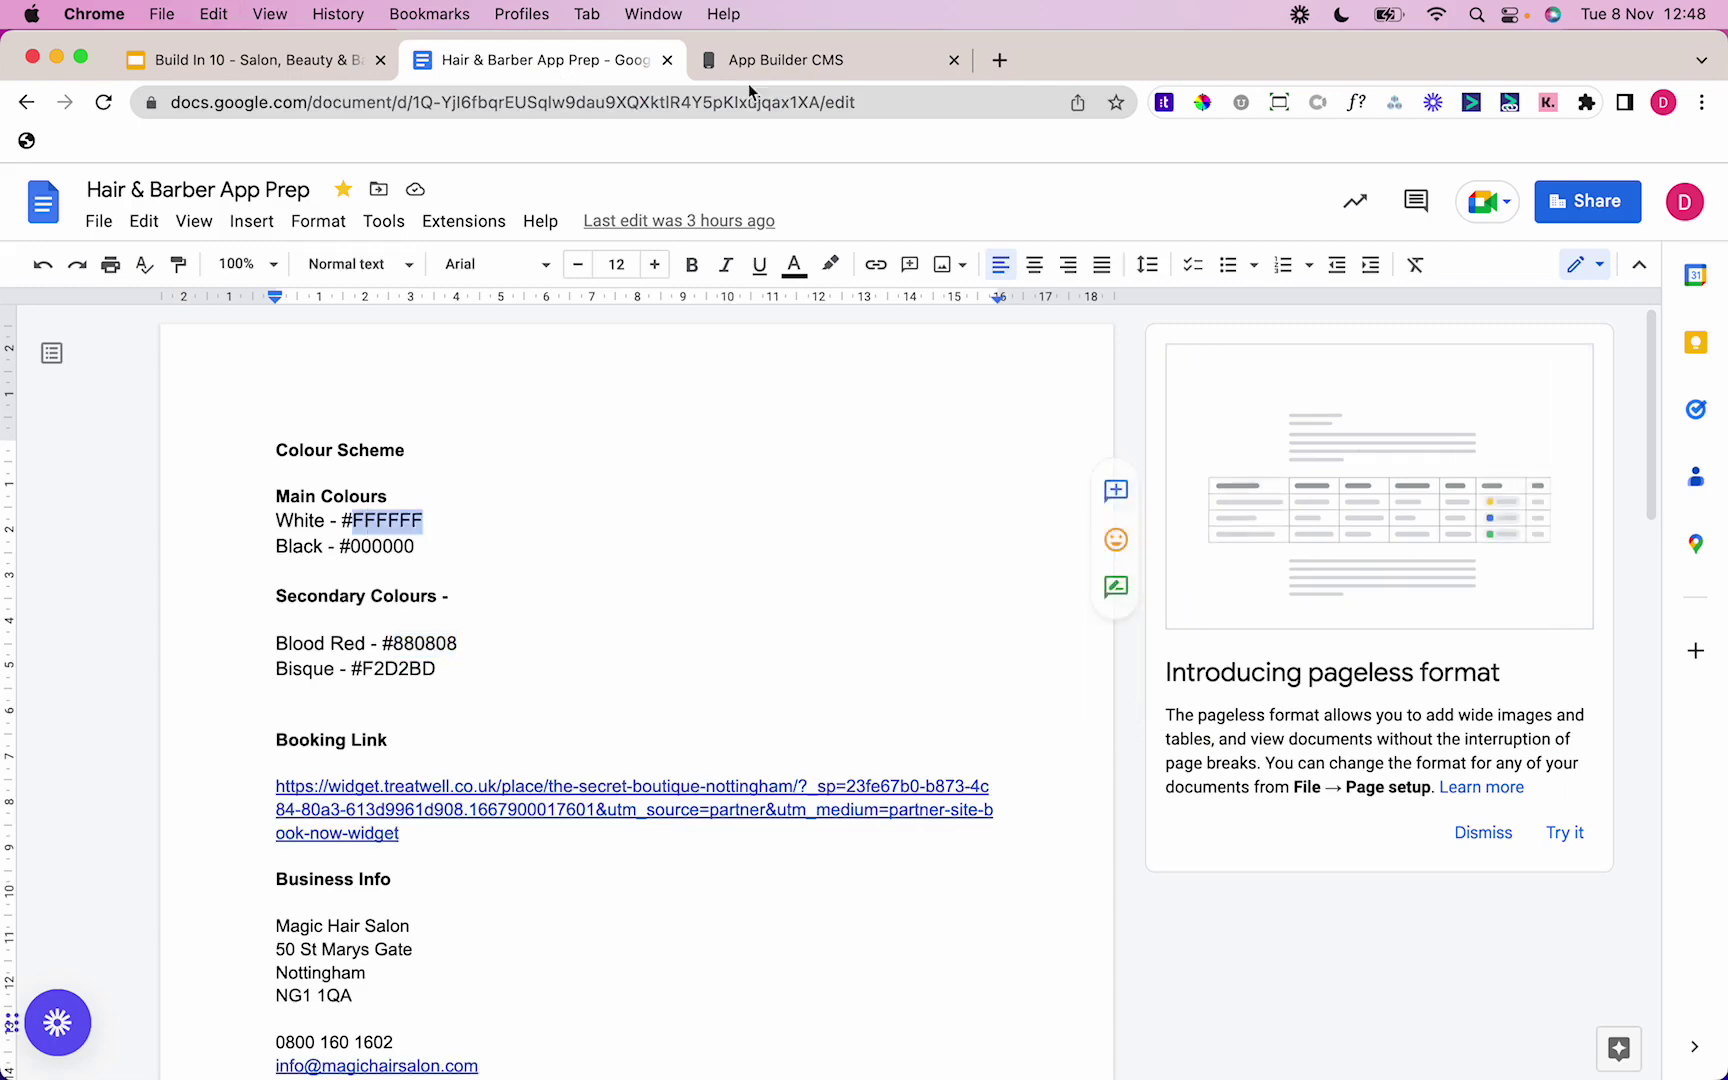
pyautogui.click(830, 60)
pyautogui.doubleClick(1497, 648)
pyautogui.press('cmd+v')
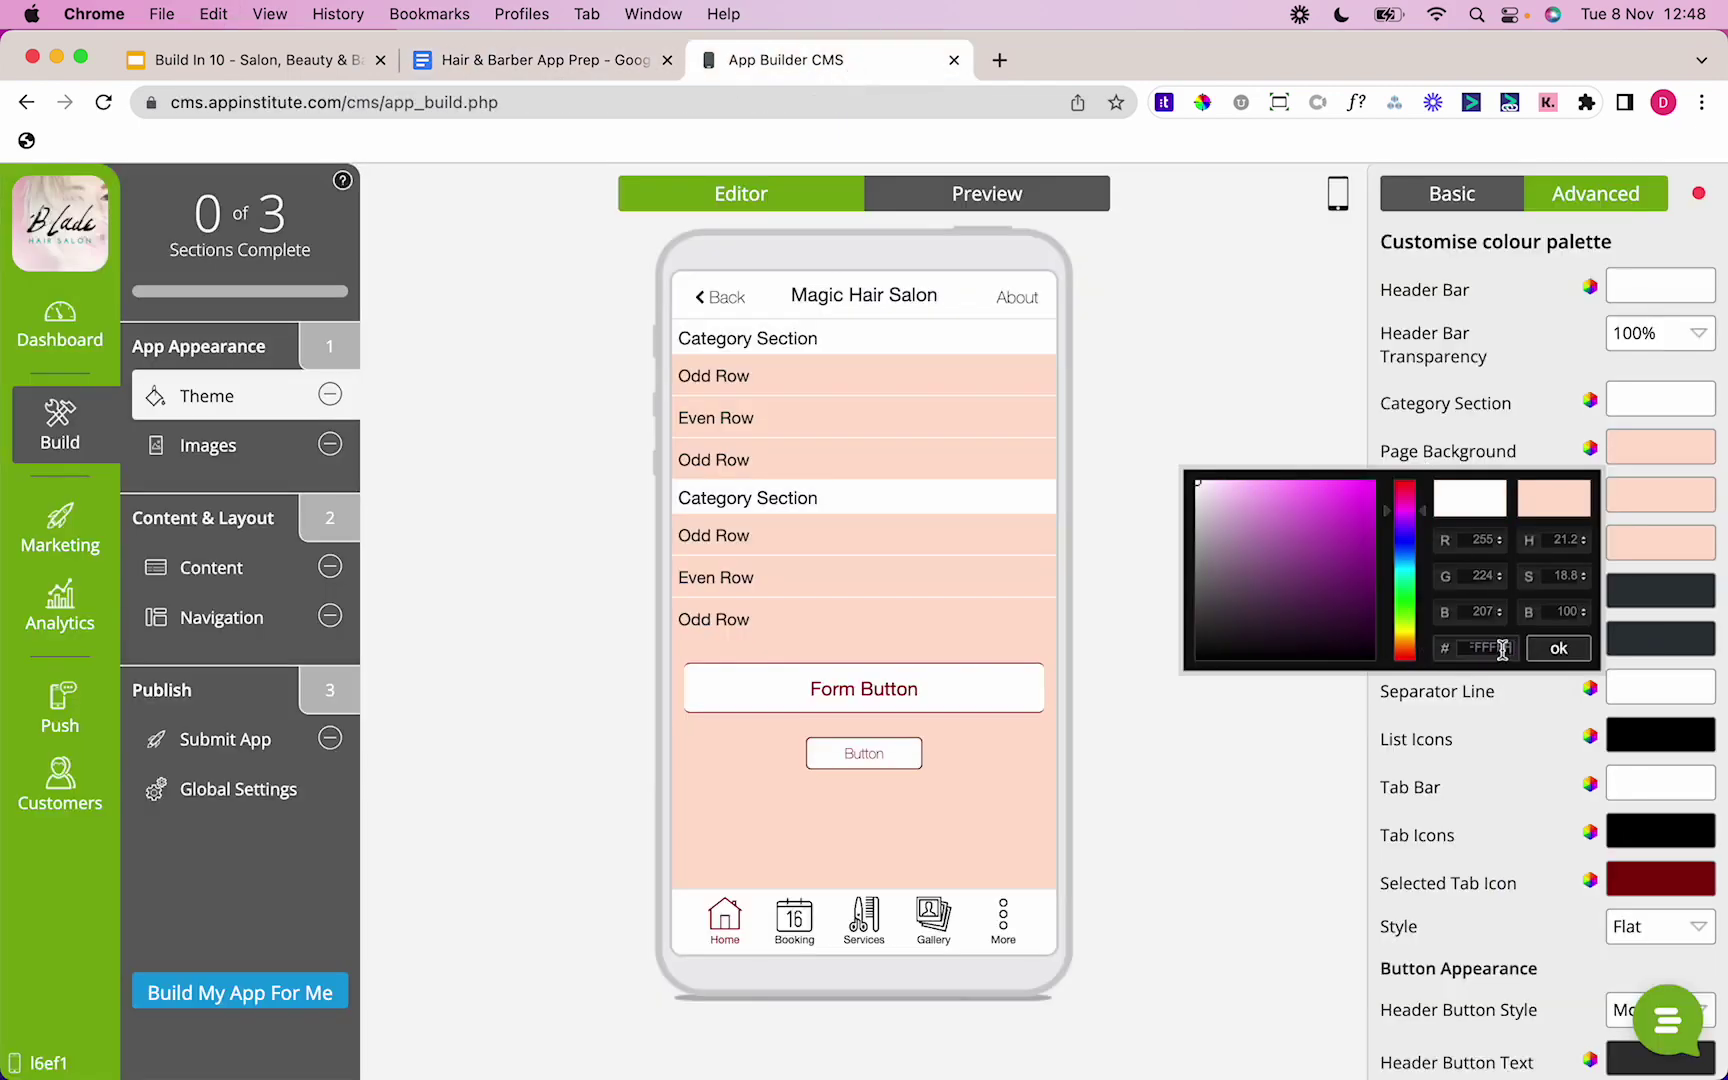
pyautogui.click(1559, 648)
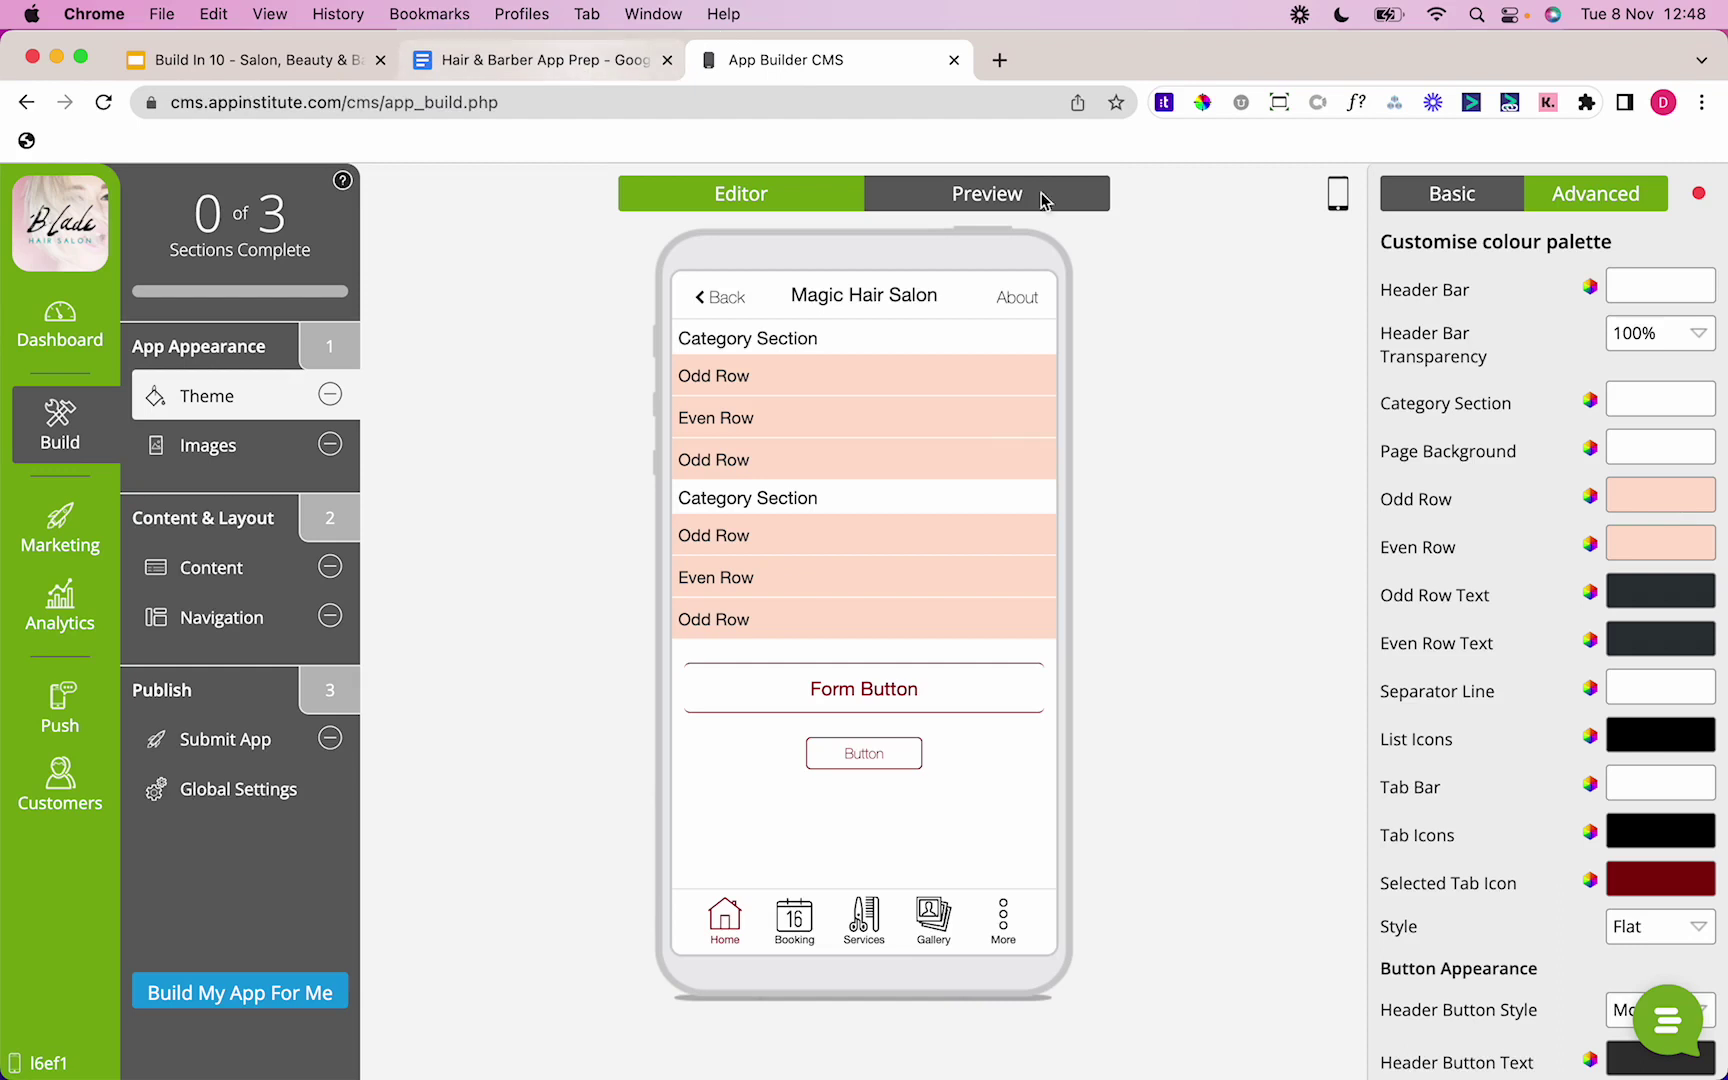
# Step: Make the odd and even list rows white
pyautogui.click(1633, 512)
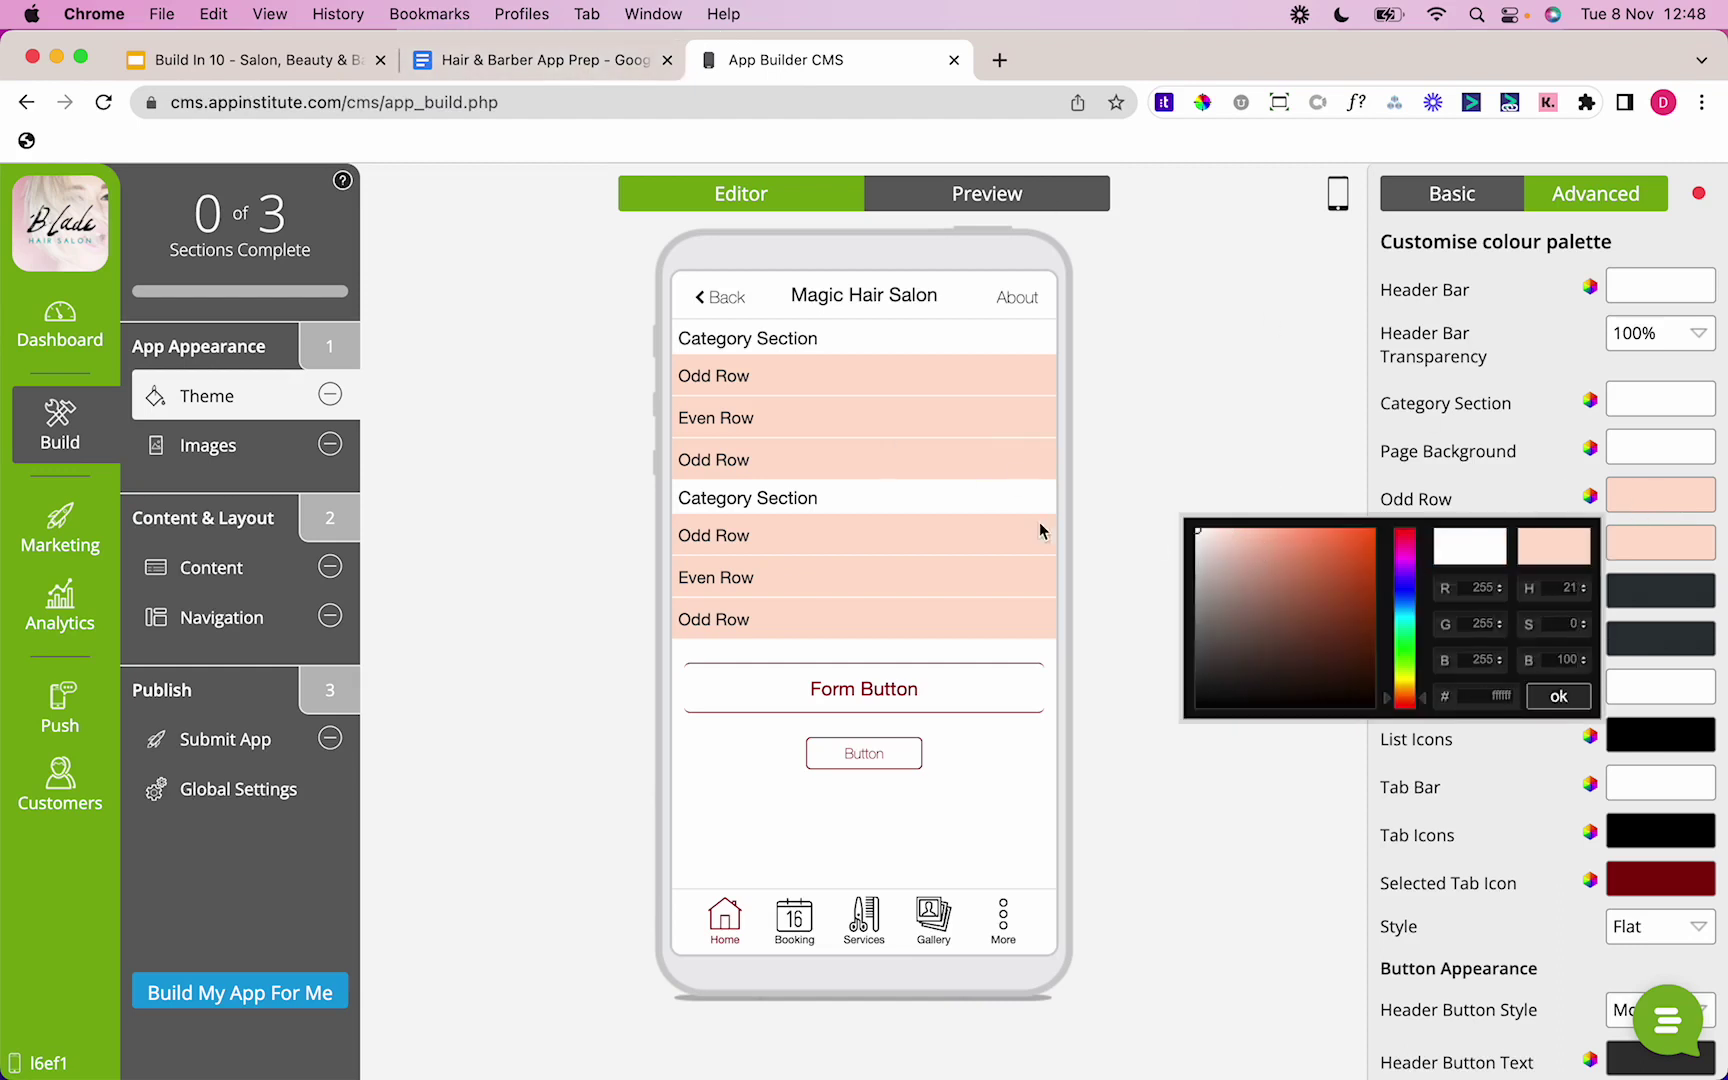
pyautogui.click(1579, 700)
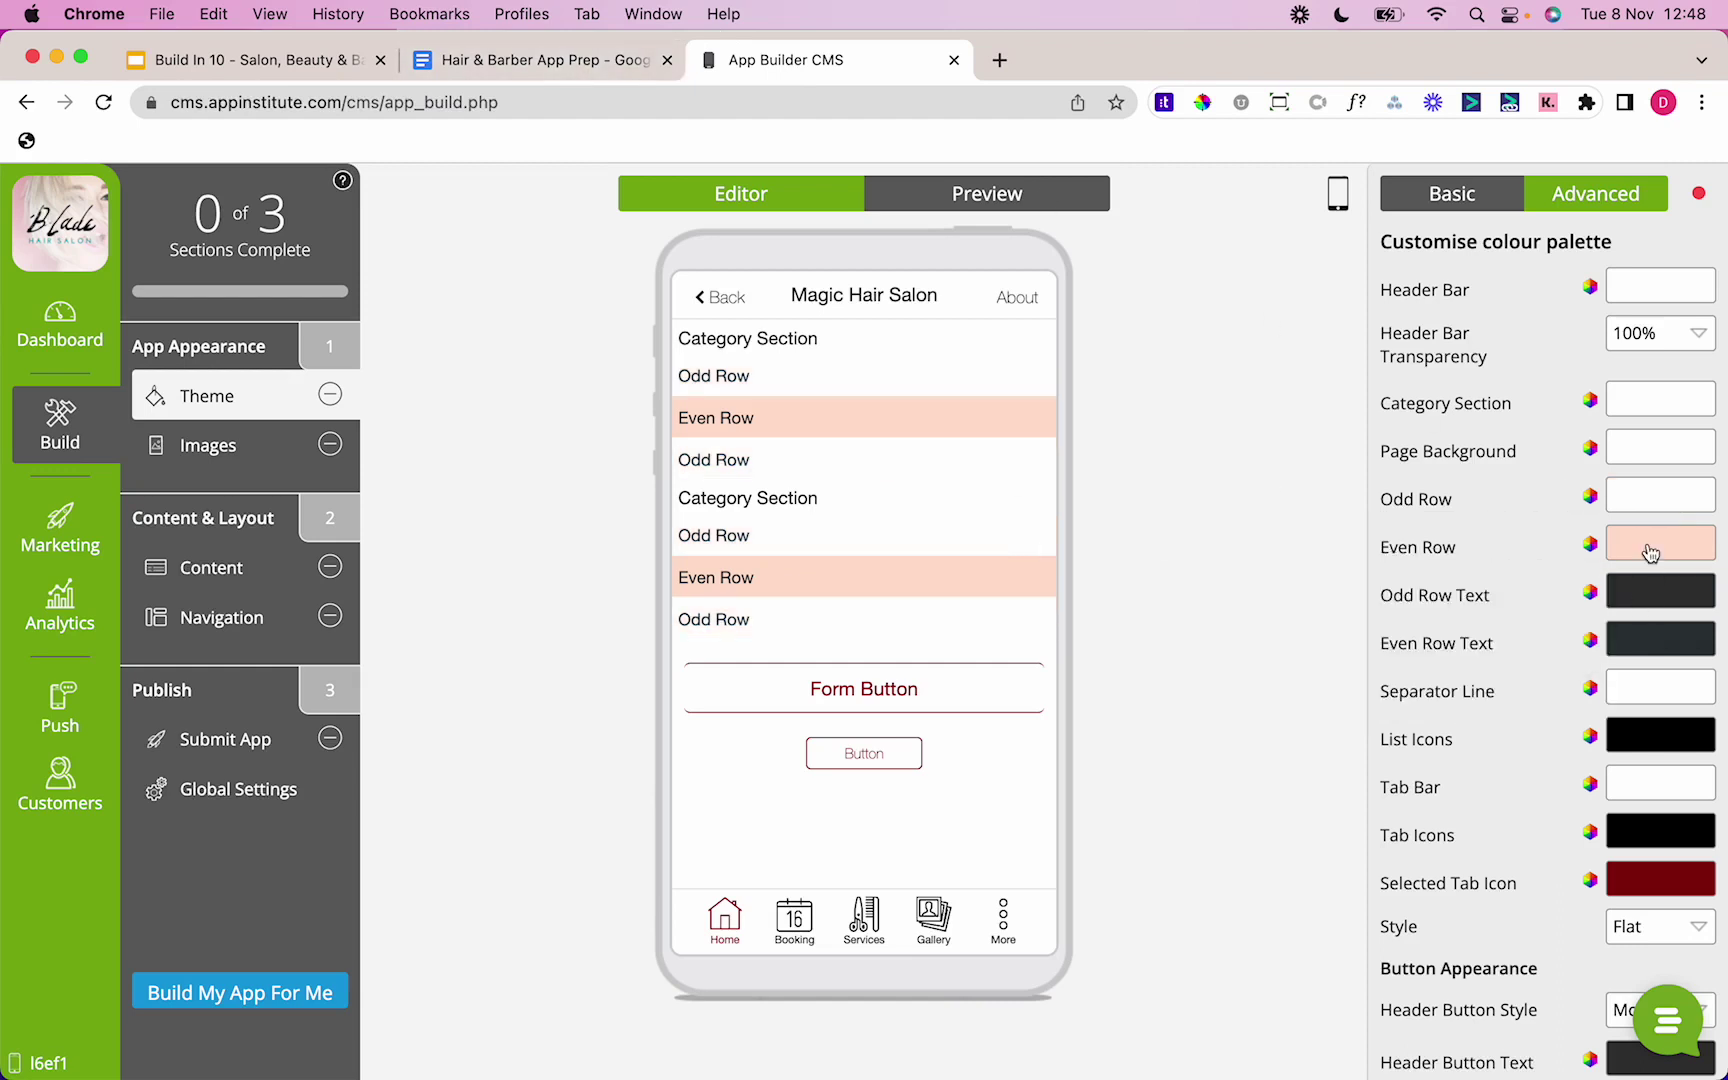
pyautogui.click(1650, 553)
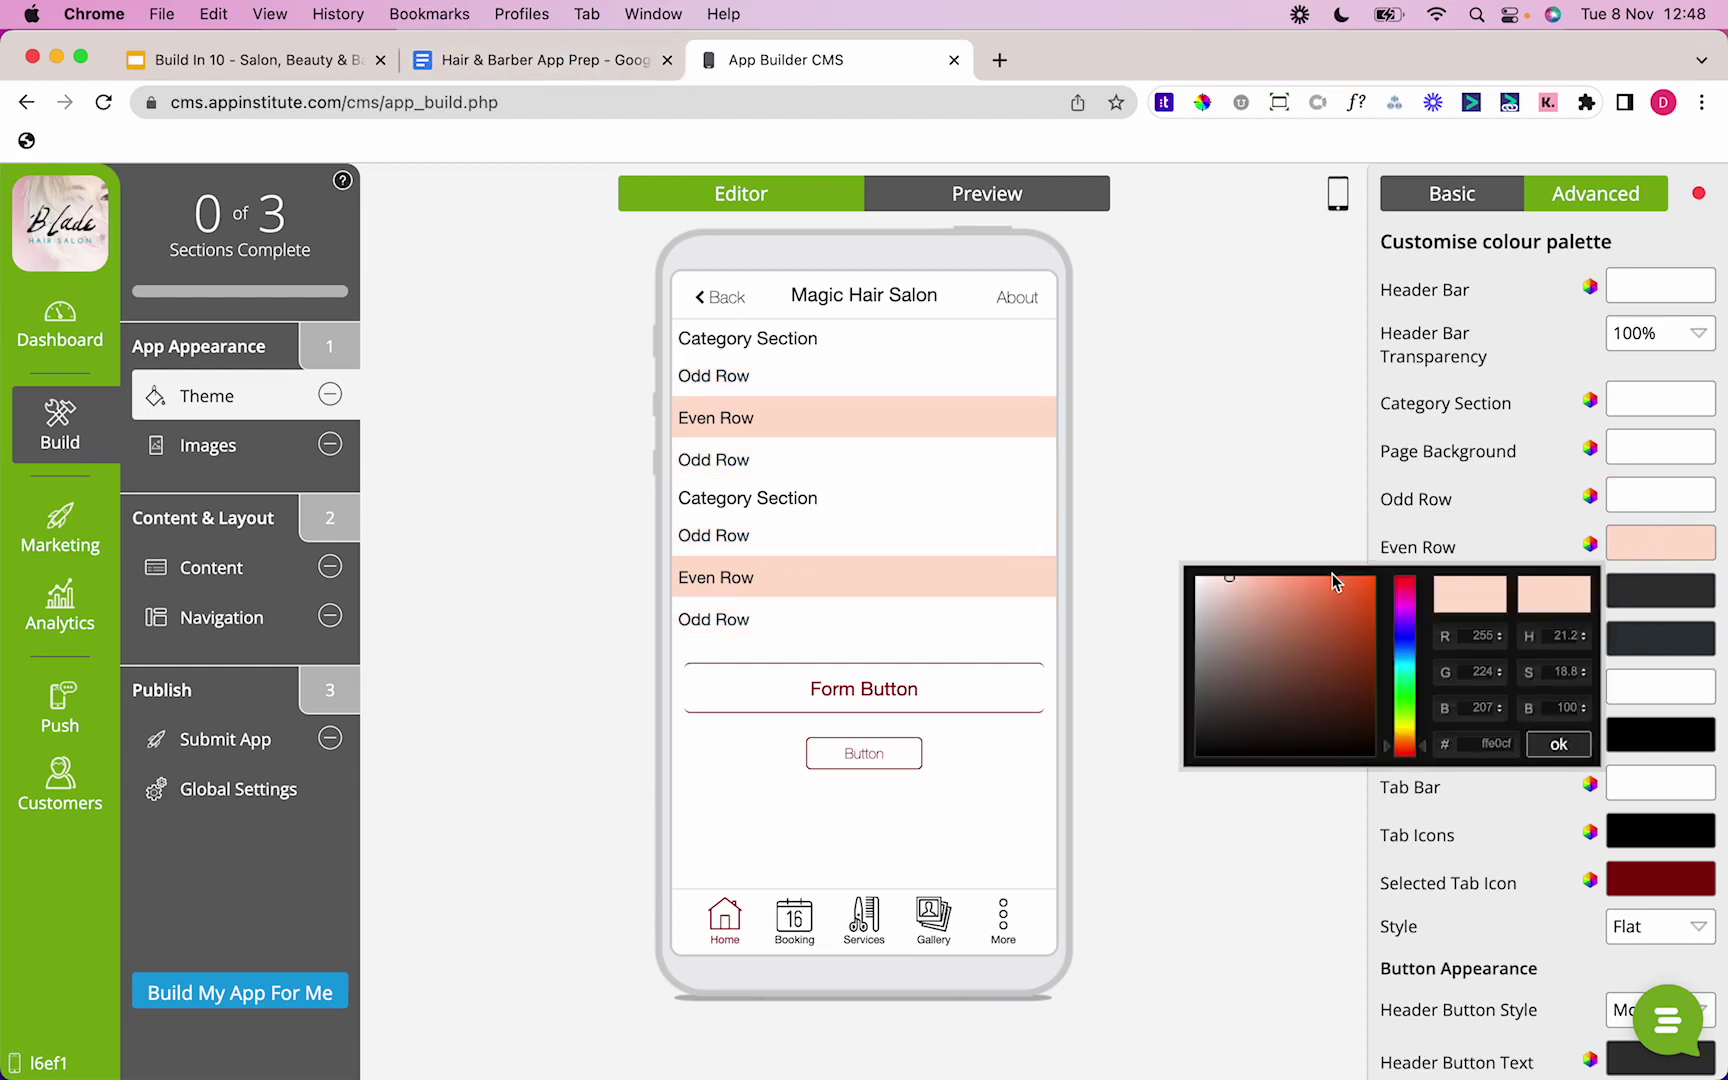
pyautogui.click(1558, 749)
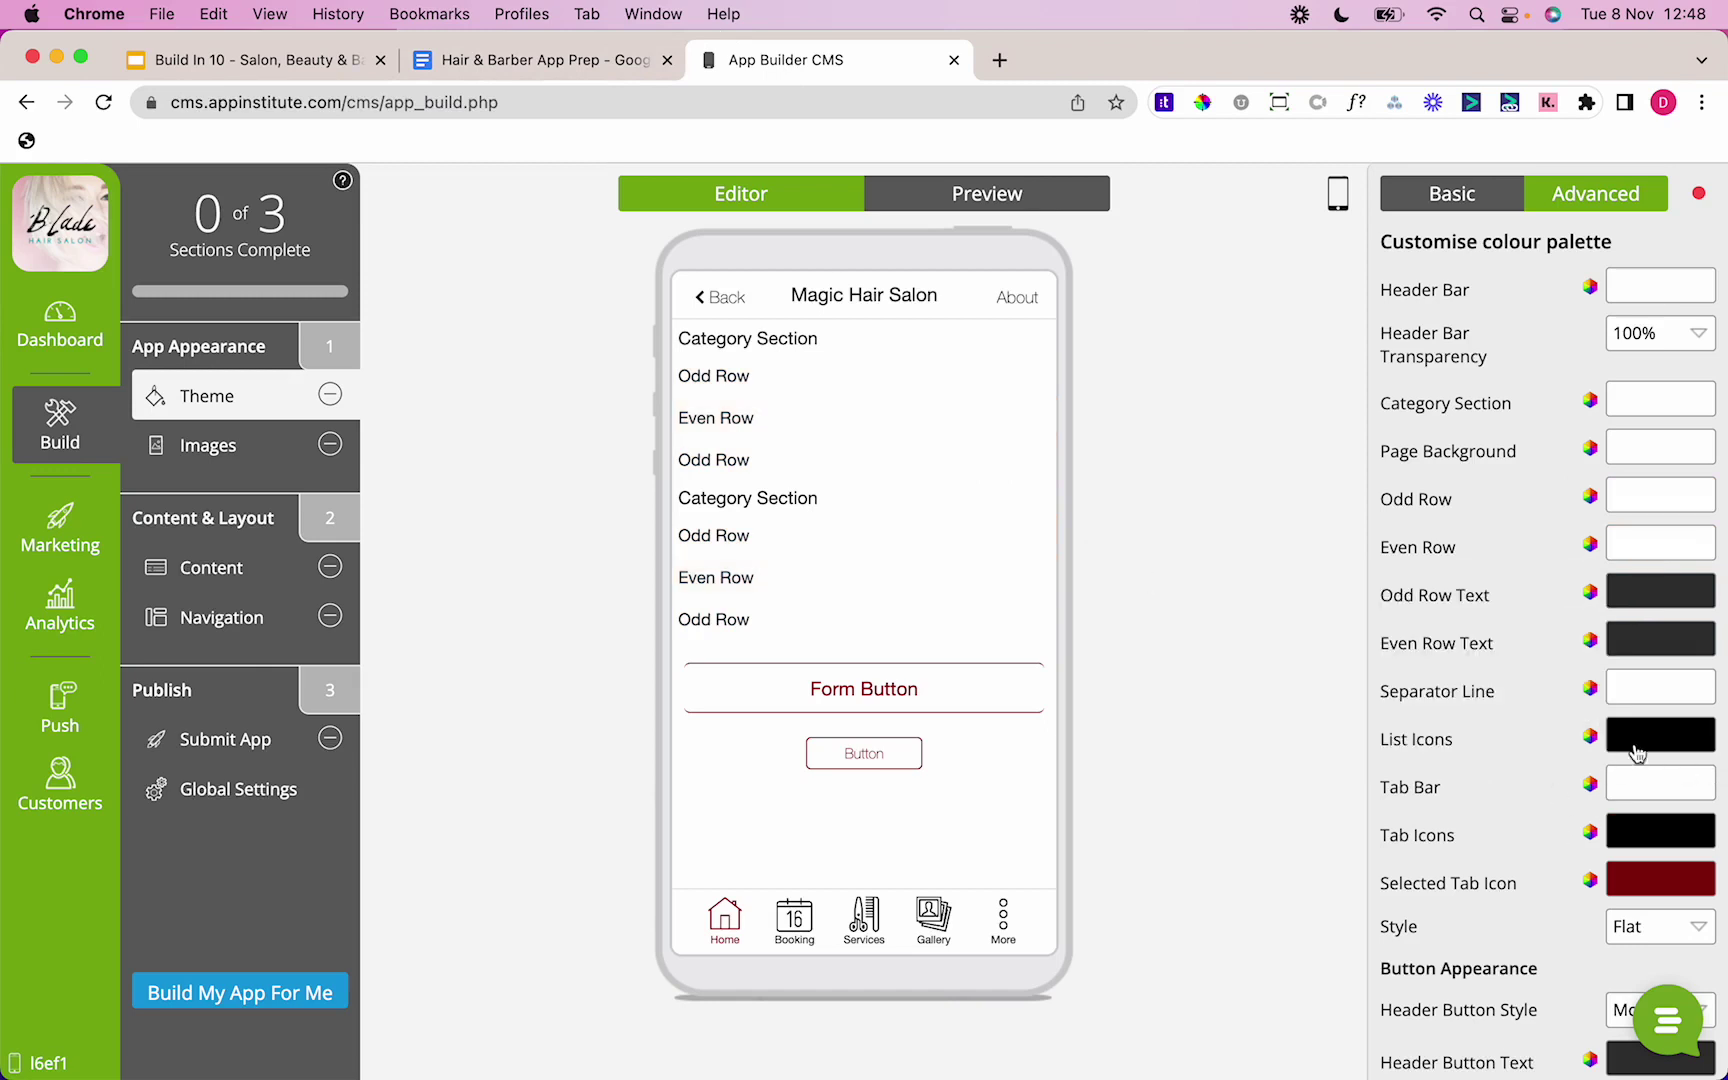
# Step: Make the separator lines black and save the app appearance
pyautogui.click(1658, 688)
pyautogui.moveTo(1286, 767); pyautogui.dragTo(1559, 960)
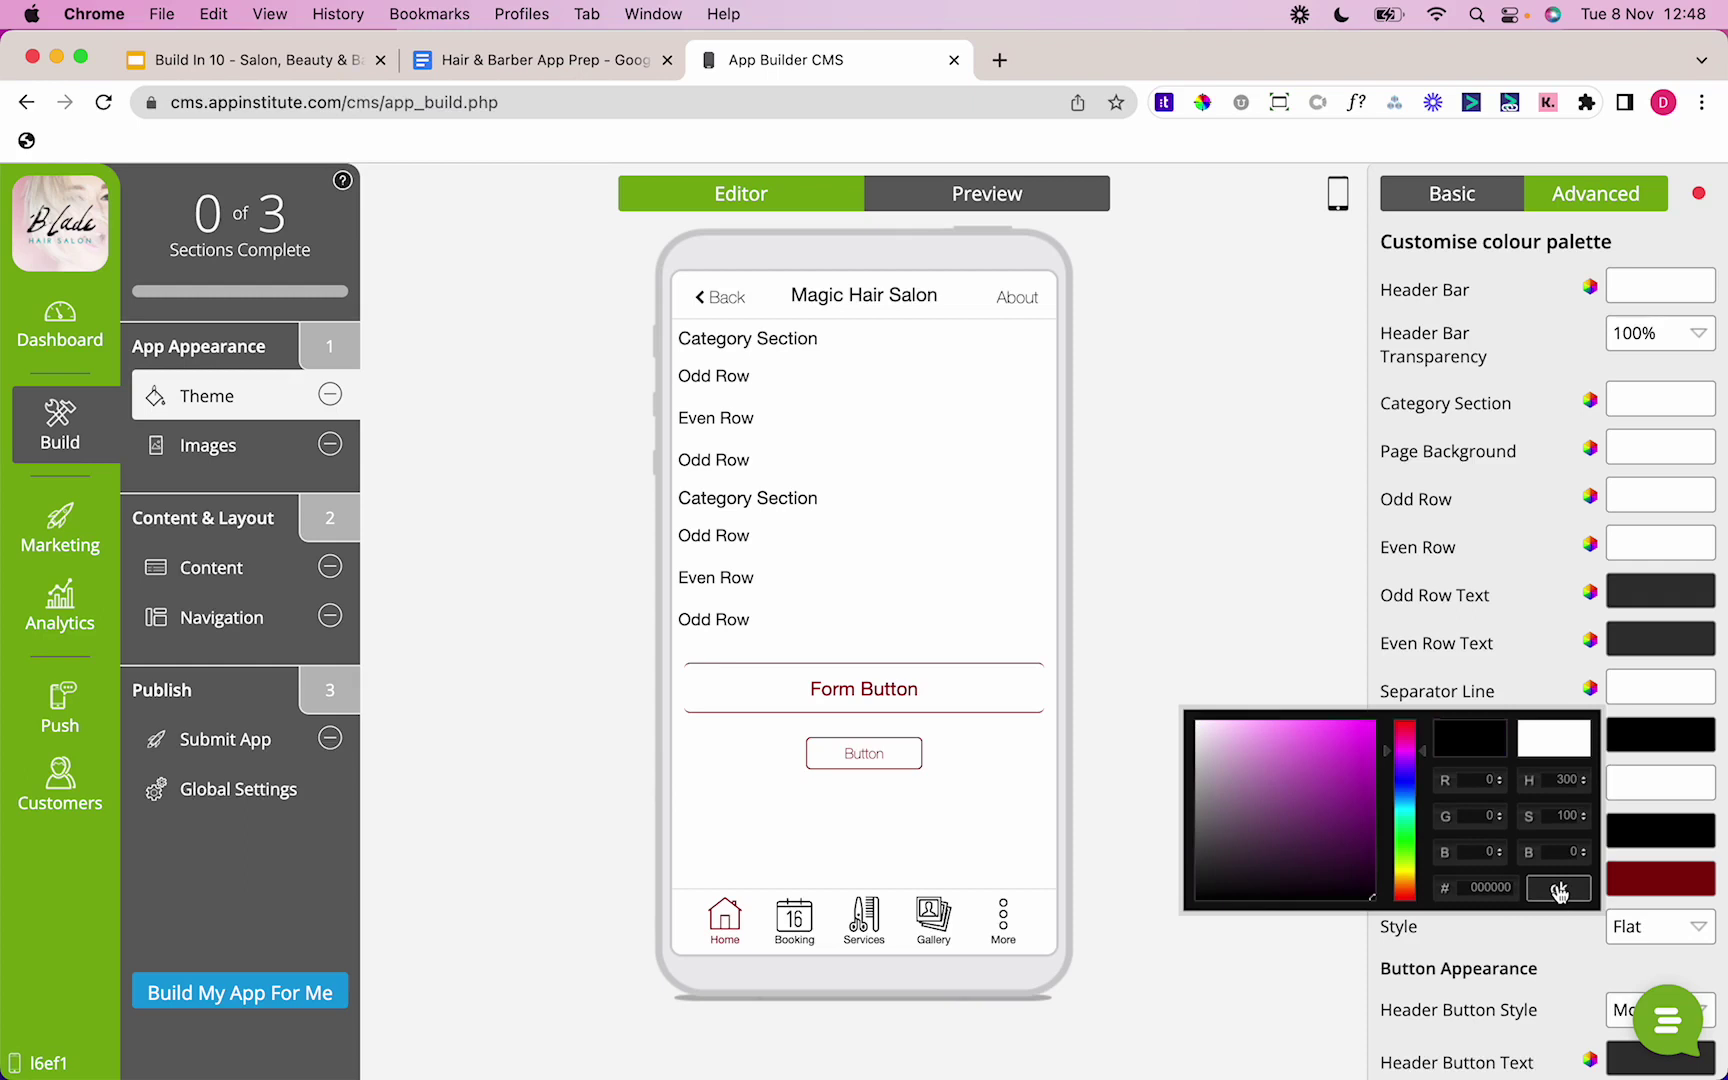
pyautogui.click(1559, 890)
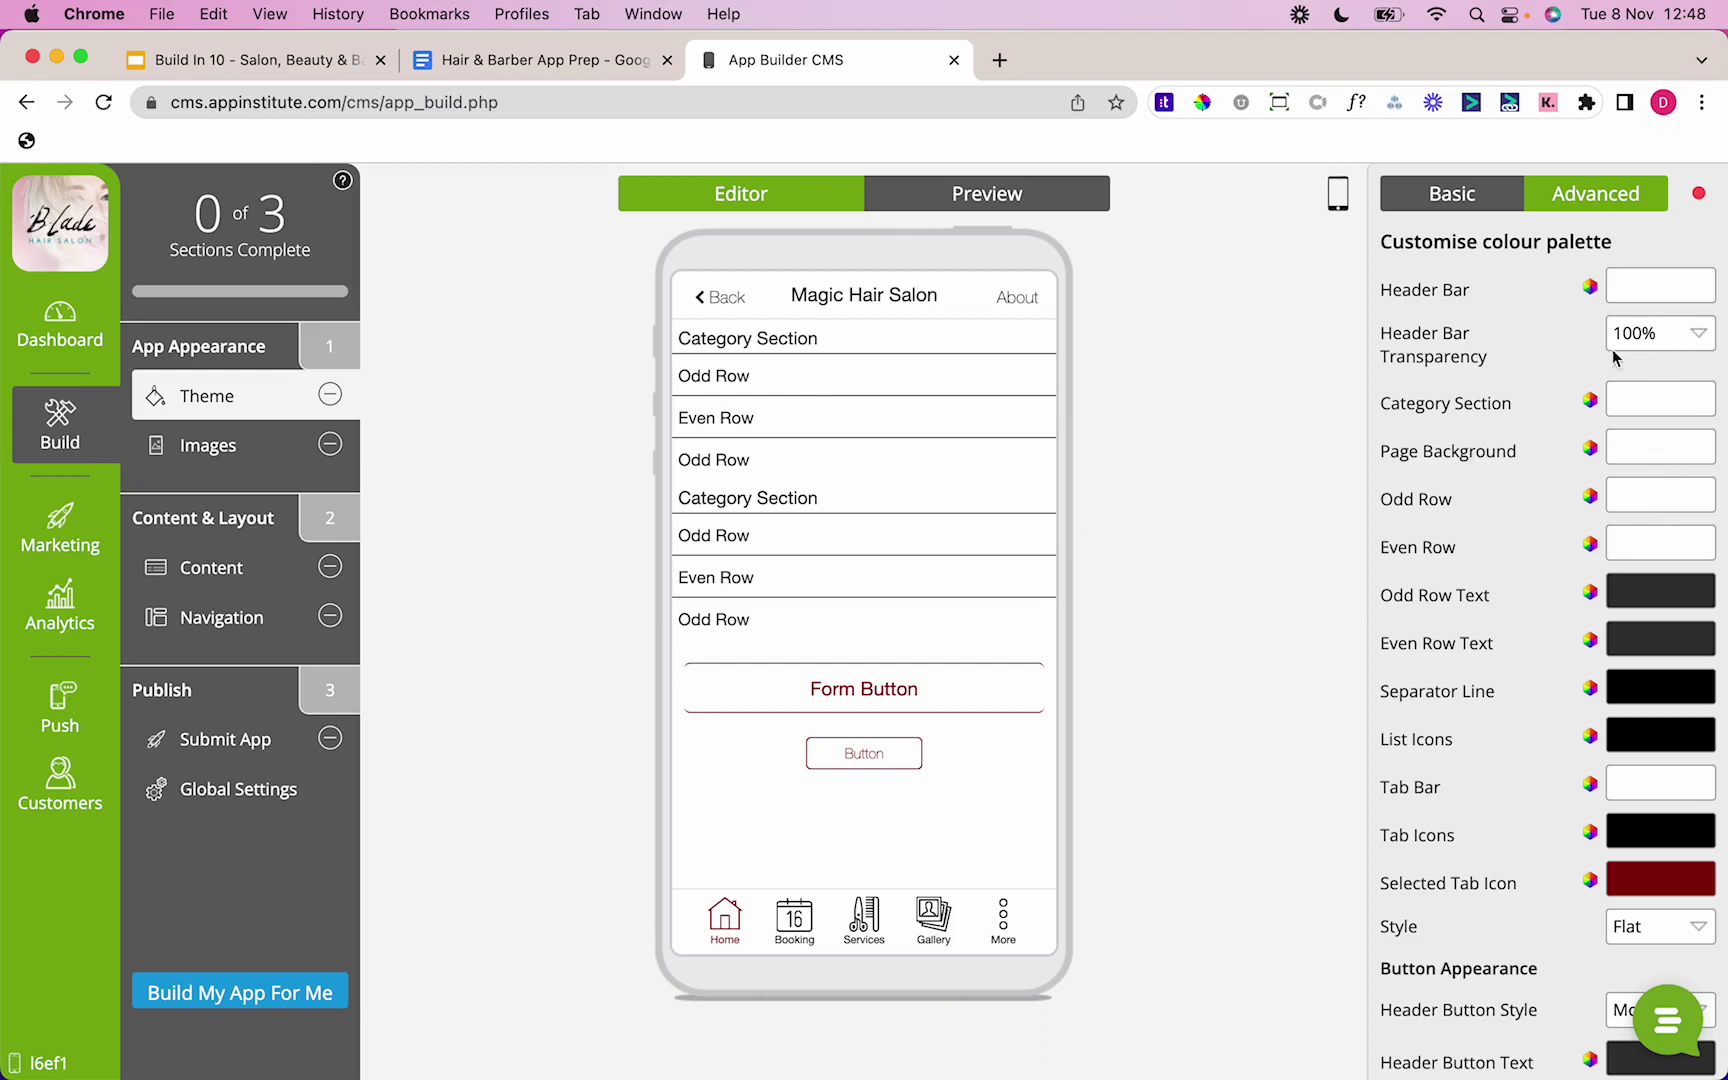
pyautogui.scroll(-5, 1500, 687)
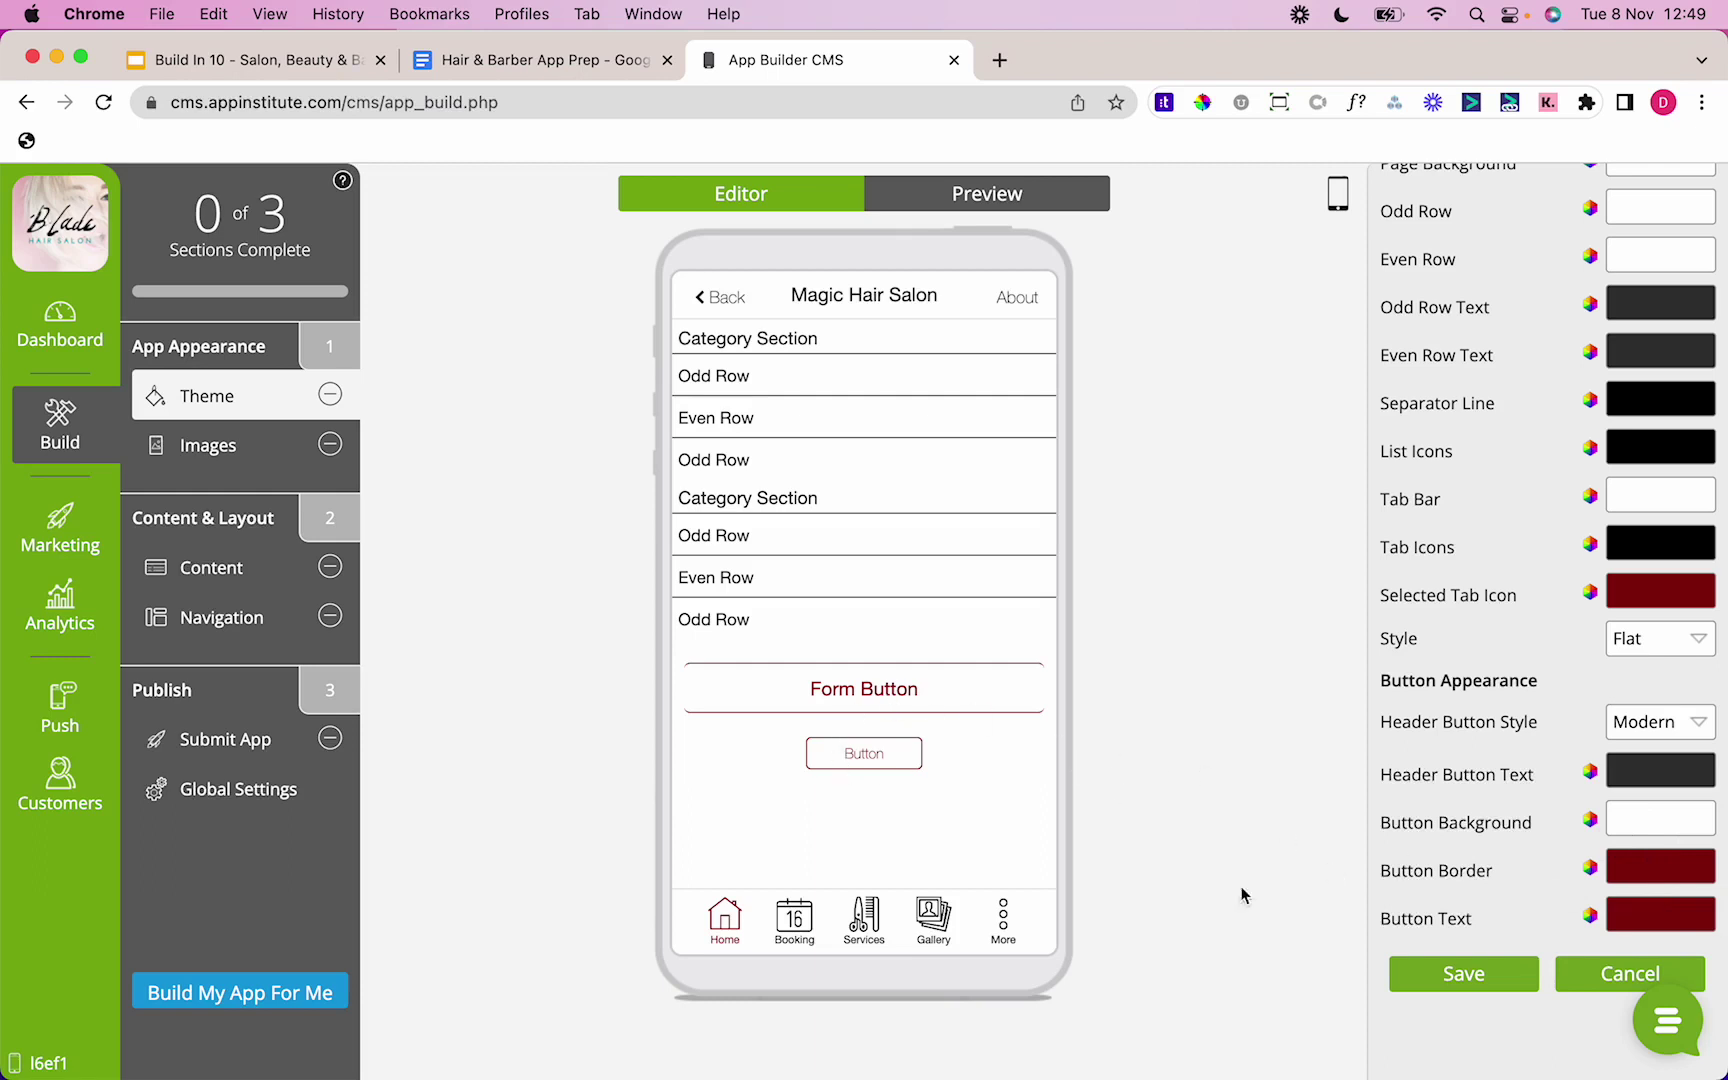
pyautogui.click(1424, 985)
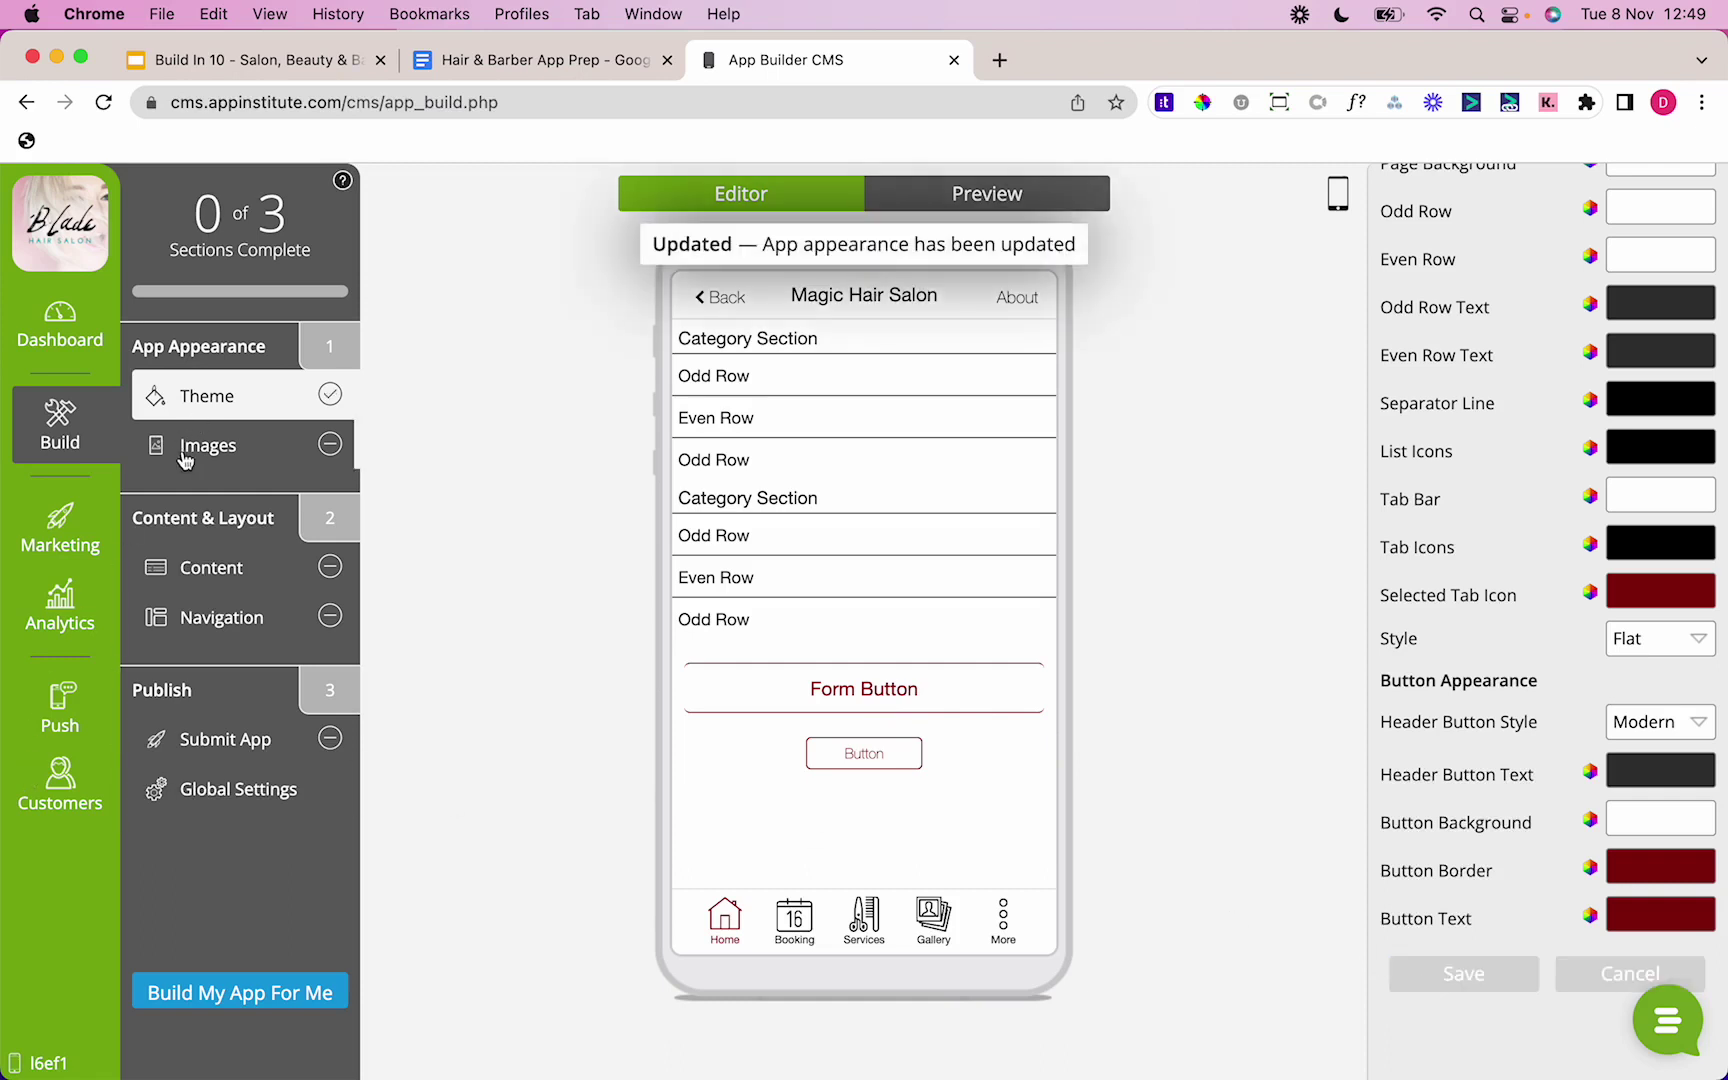
# Step: Upload Logo Black Background.png as the app icon and save it
pyautogui.click(185, 455)
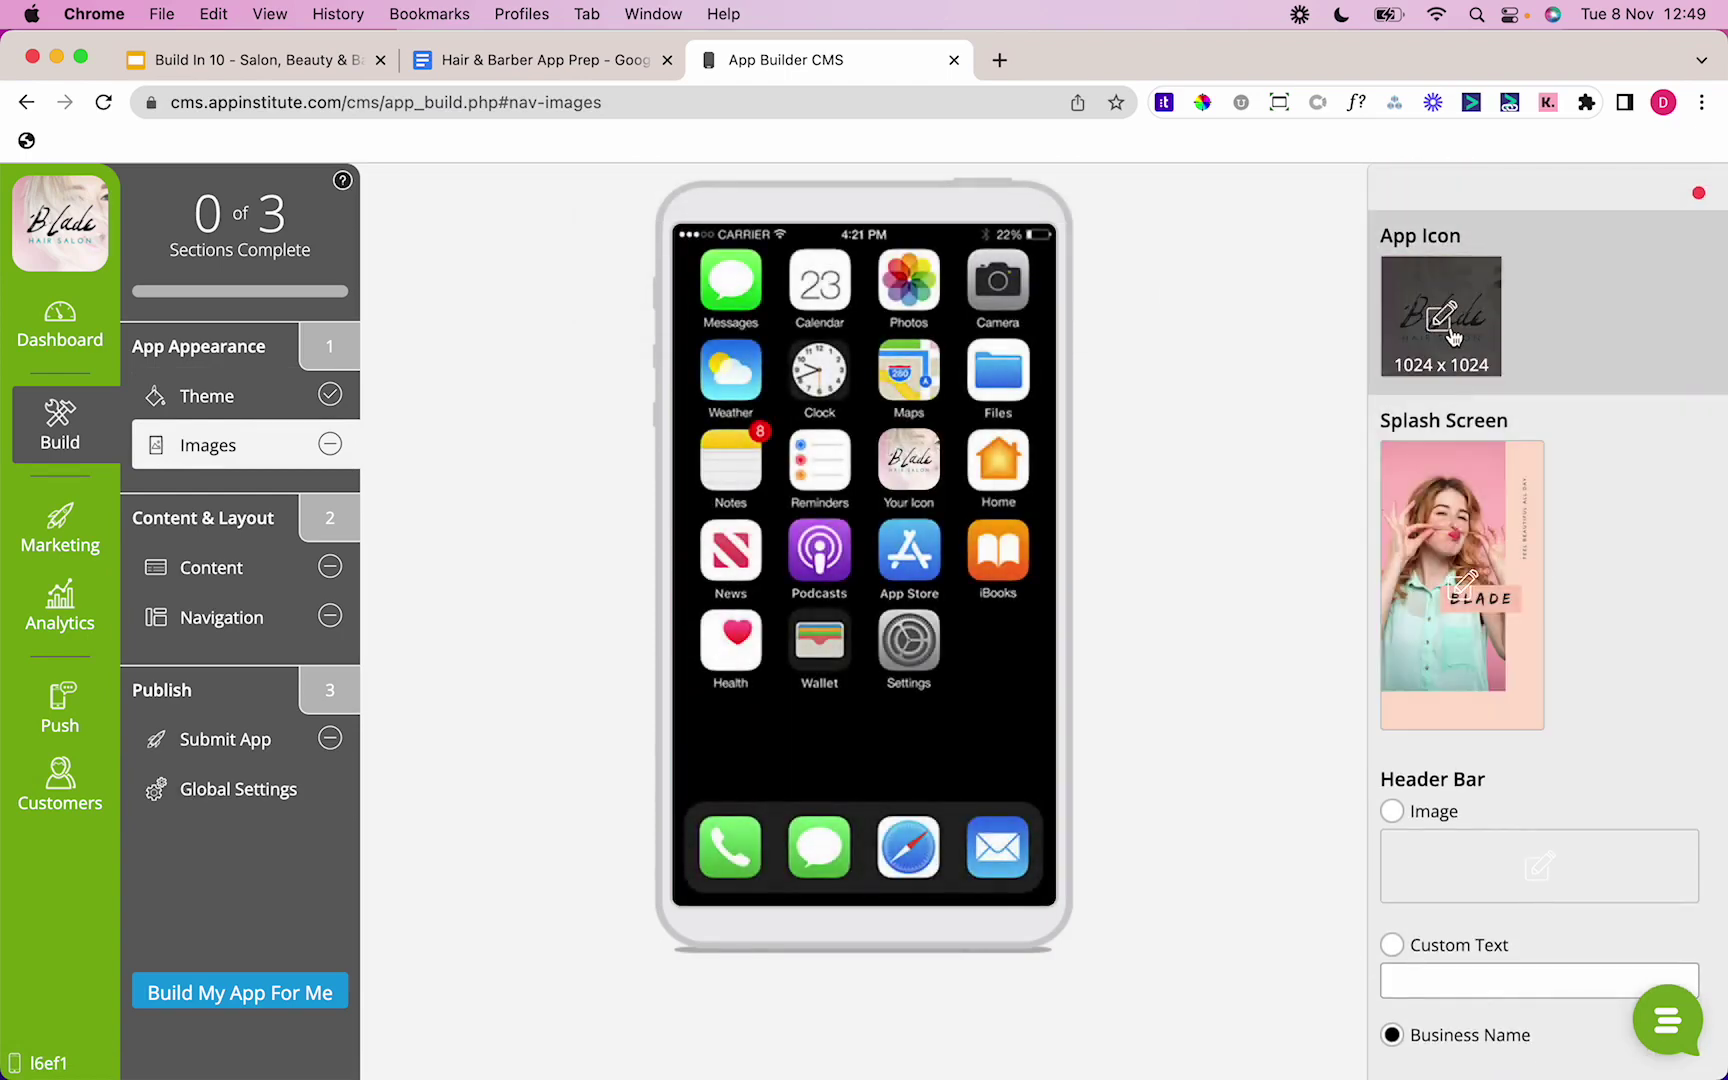
pyautogui.click(1450, 336)
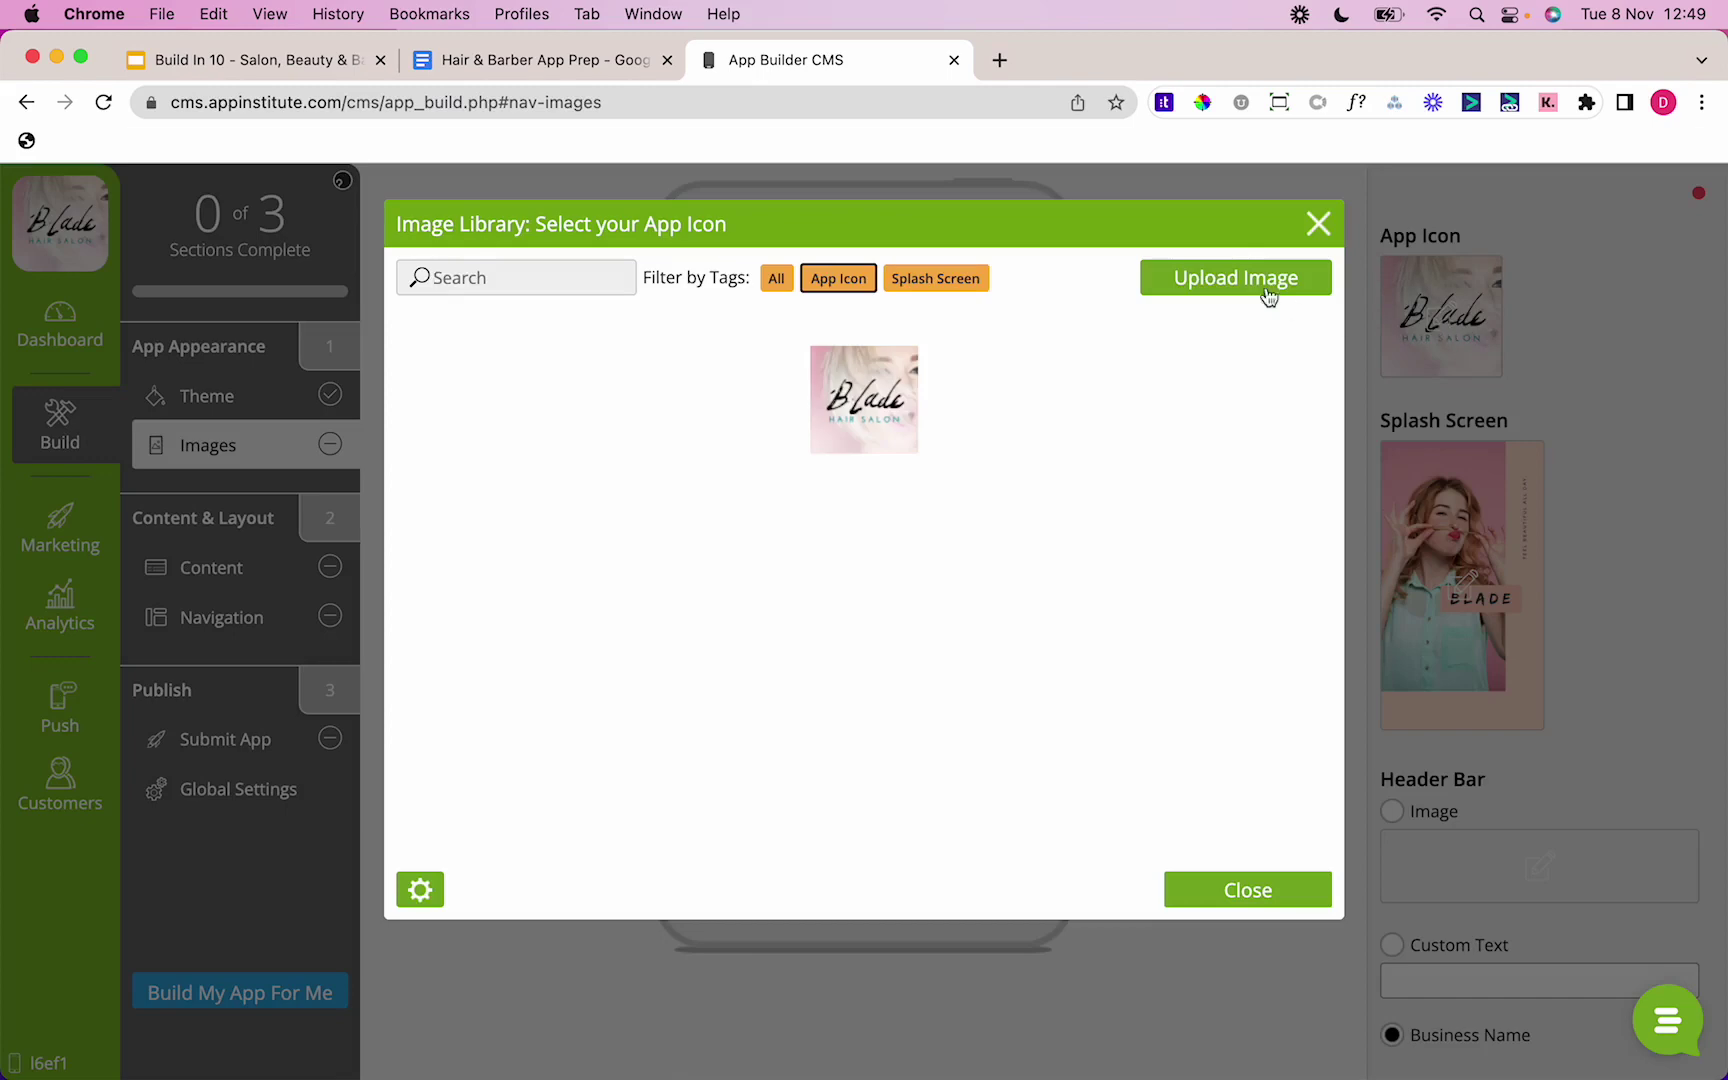
pyautogui.click(1224, 282)
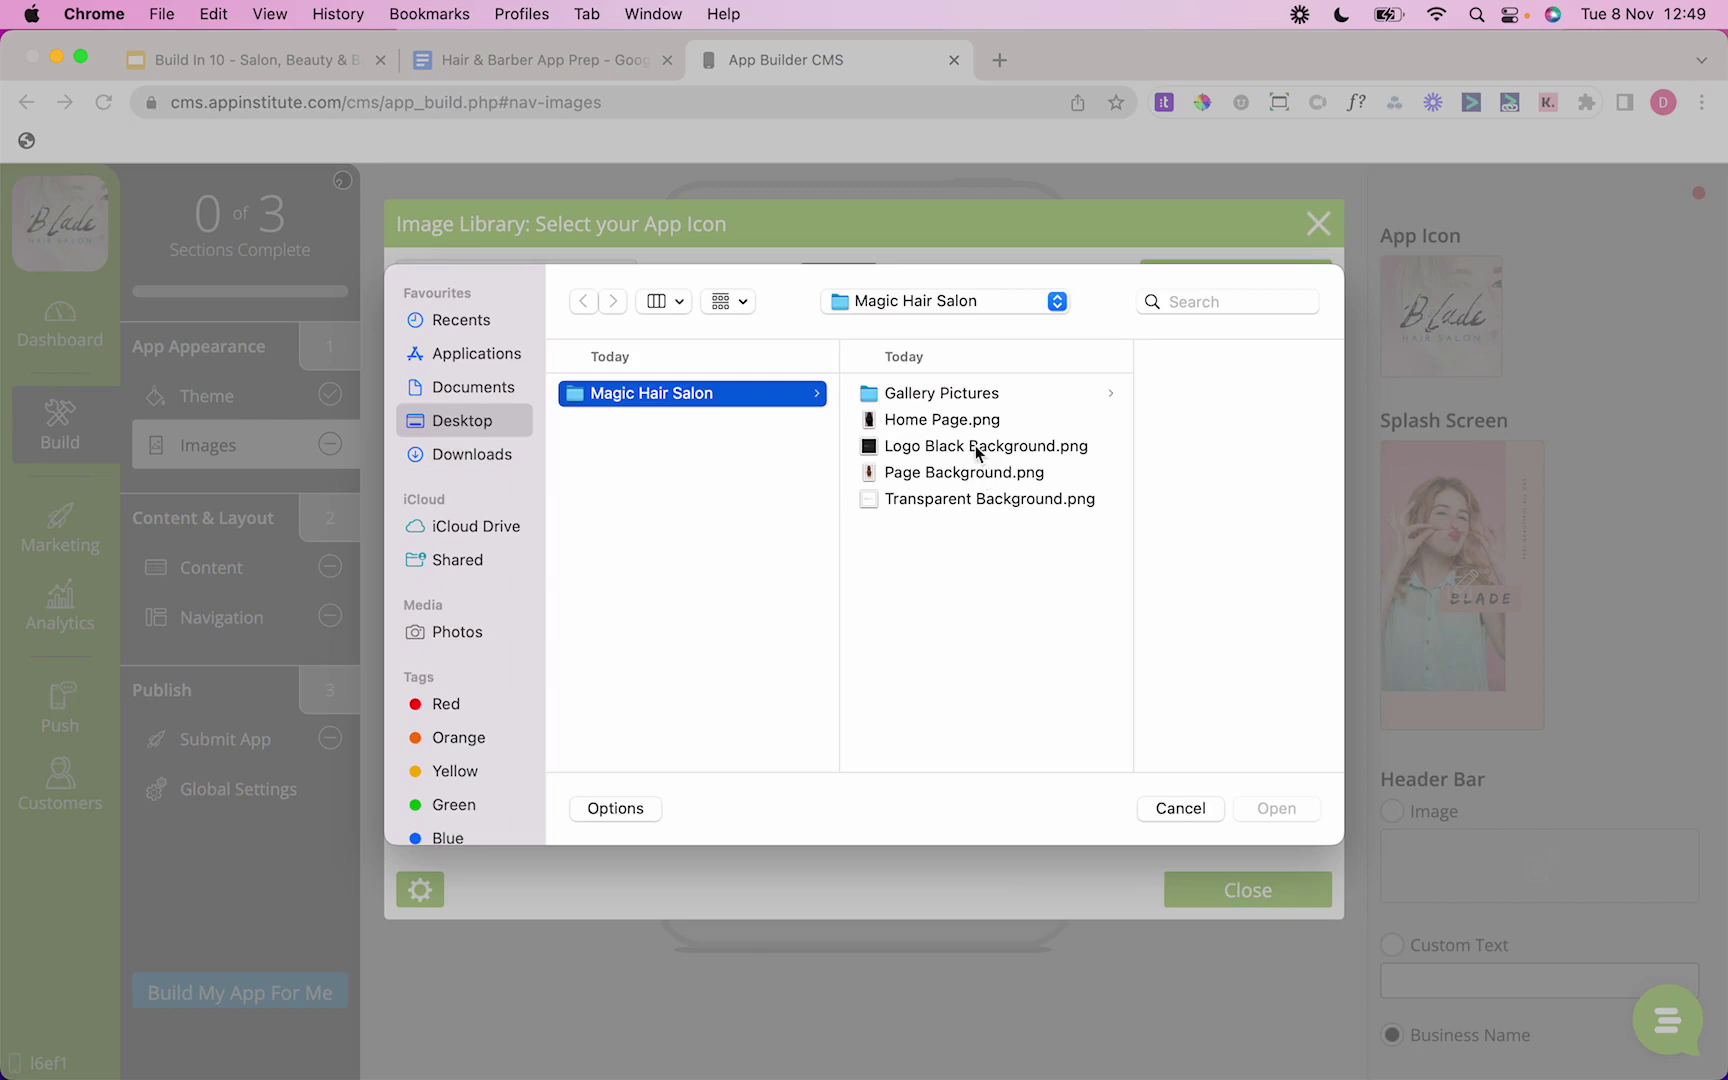
pyautogui.doubleClick(975, 448)
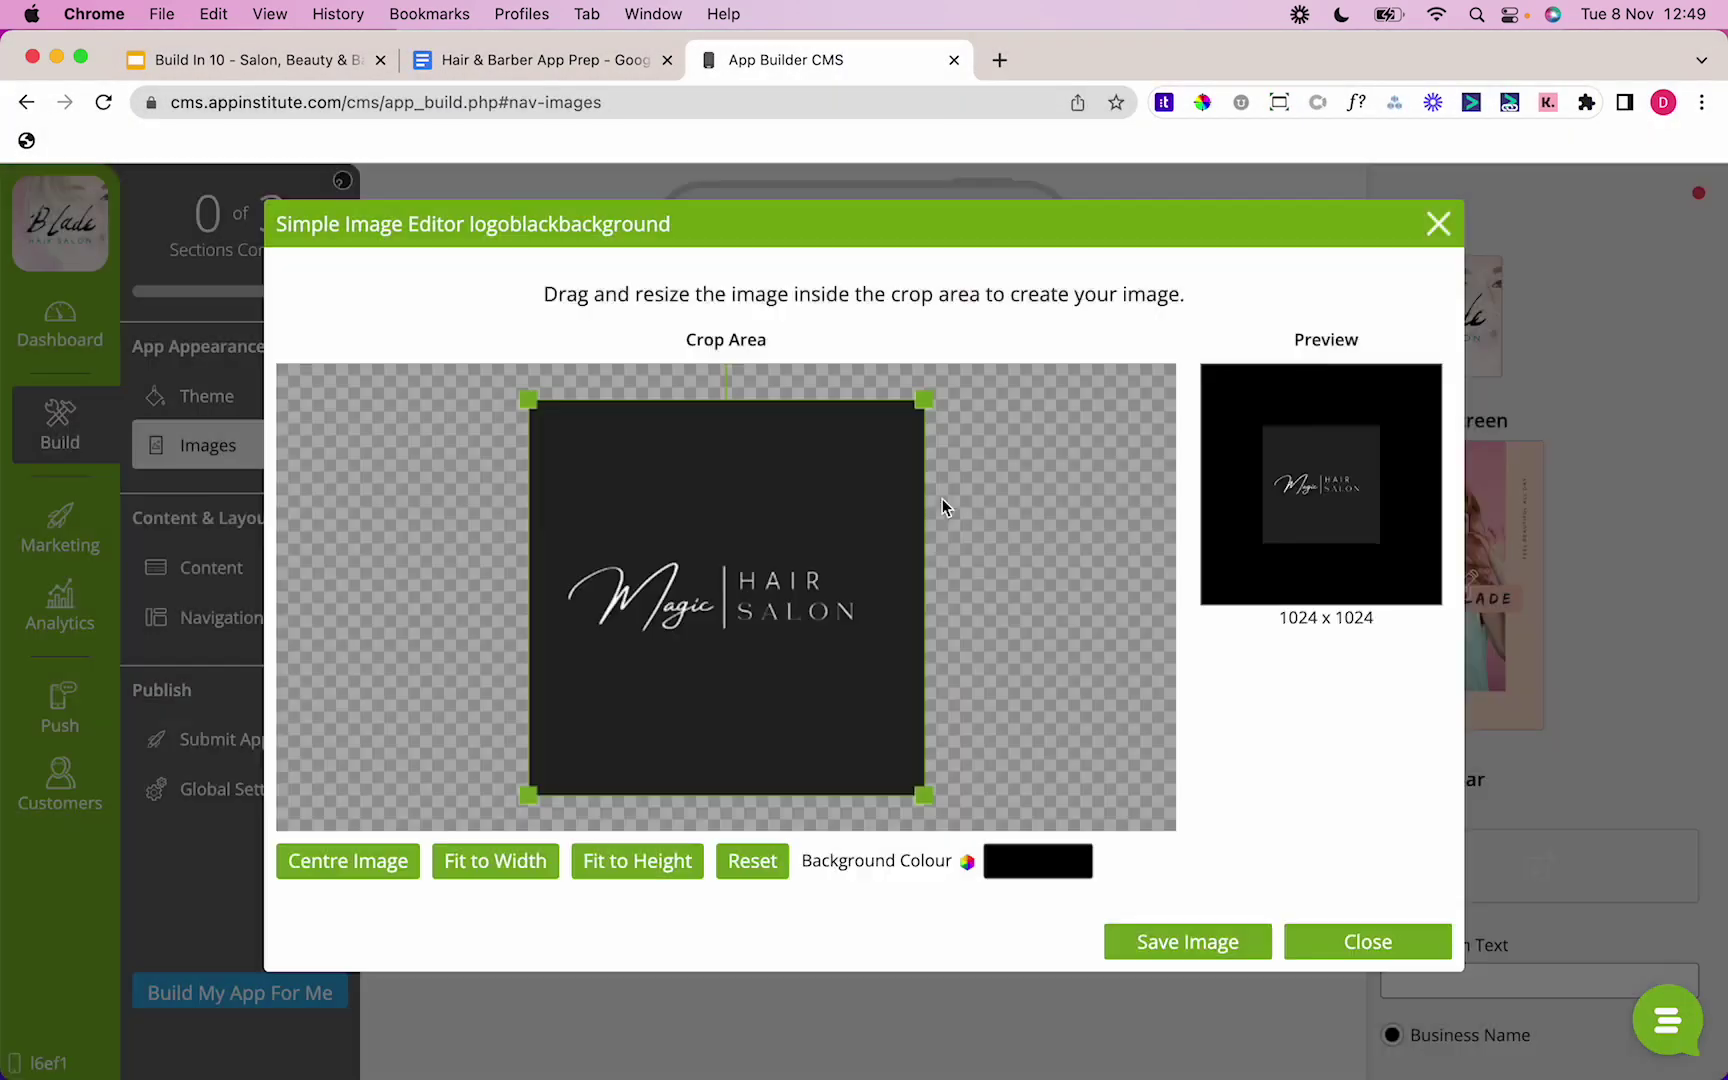
pyautogui.click(1168, 945)
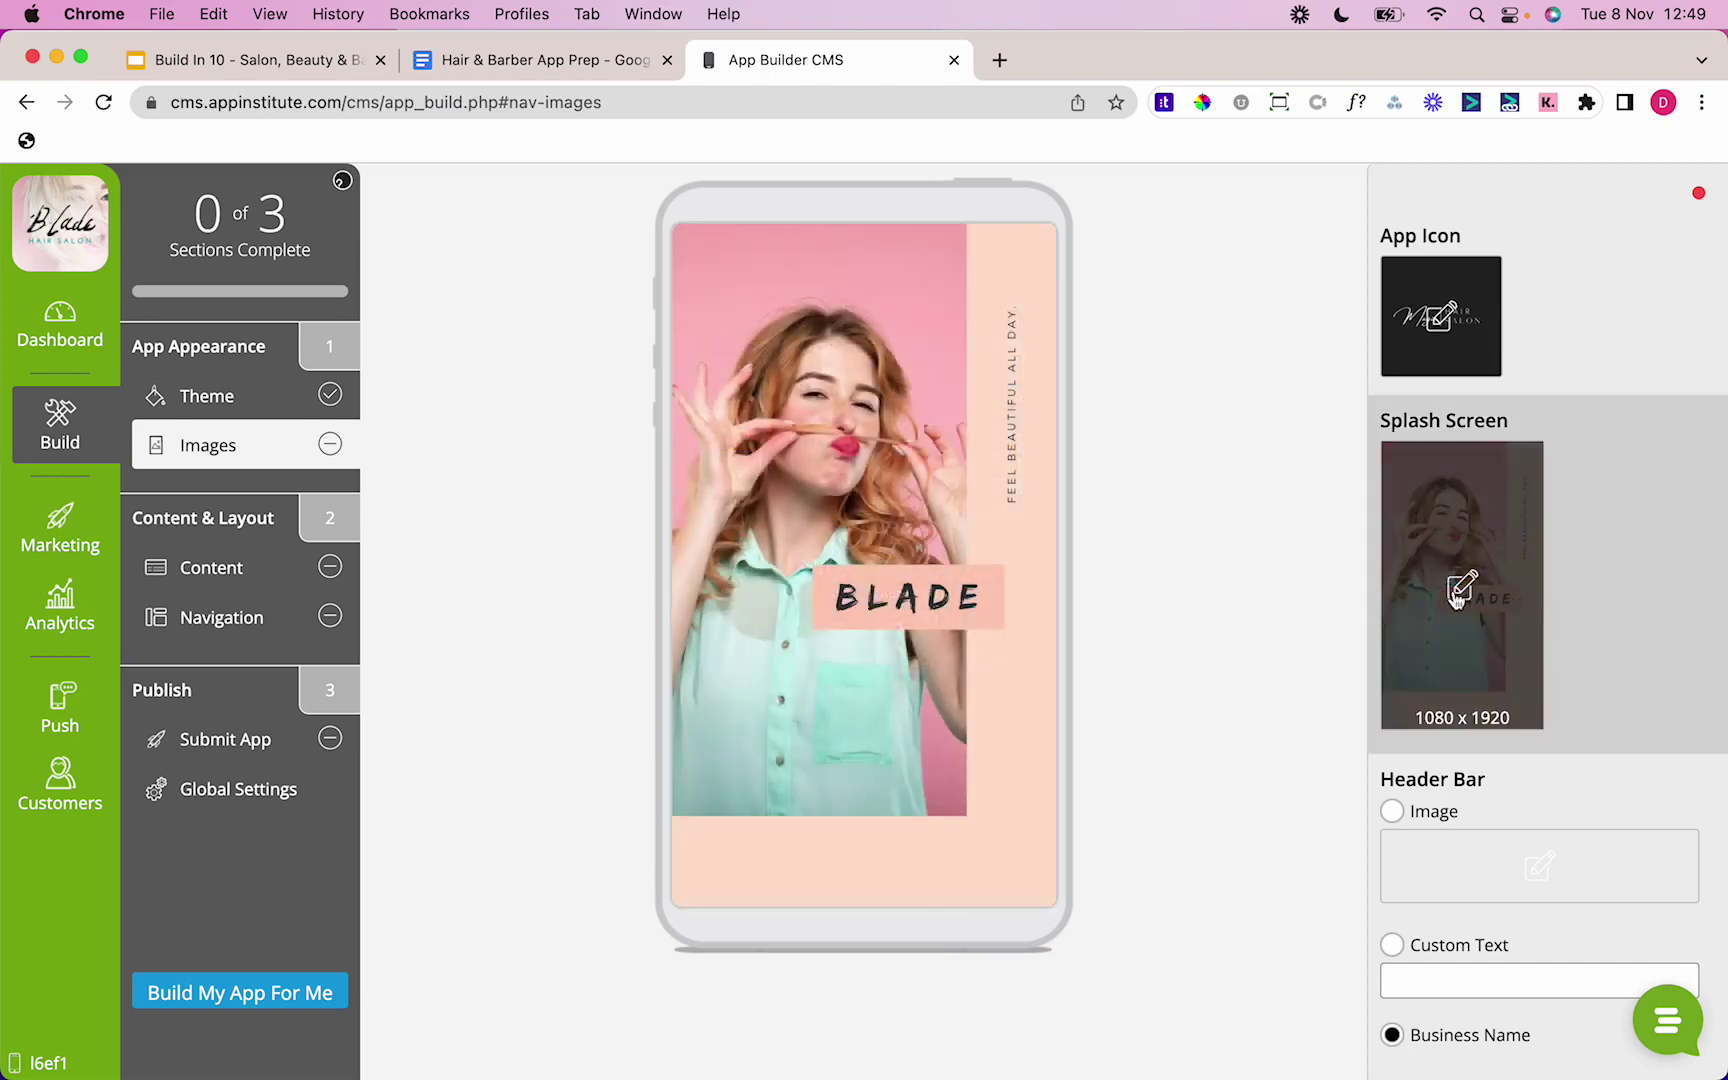
# Step: Upload Logo Black Background.png as the new splash screen image
pyautogui.click(1446, 592)
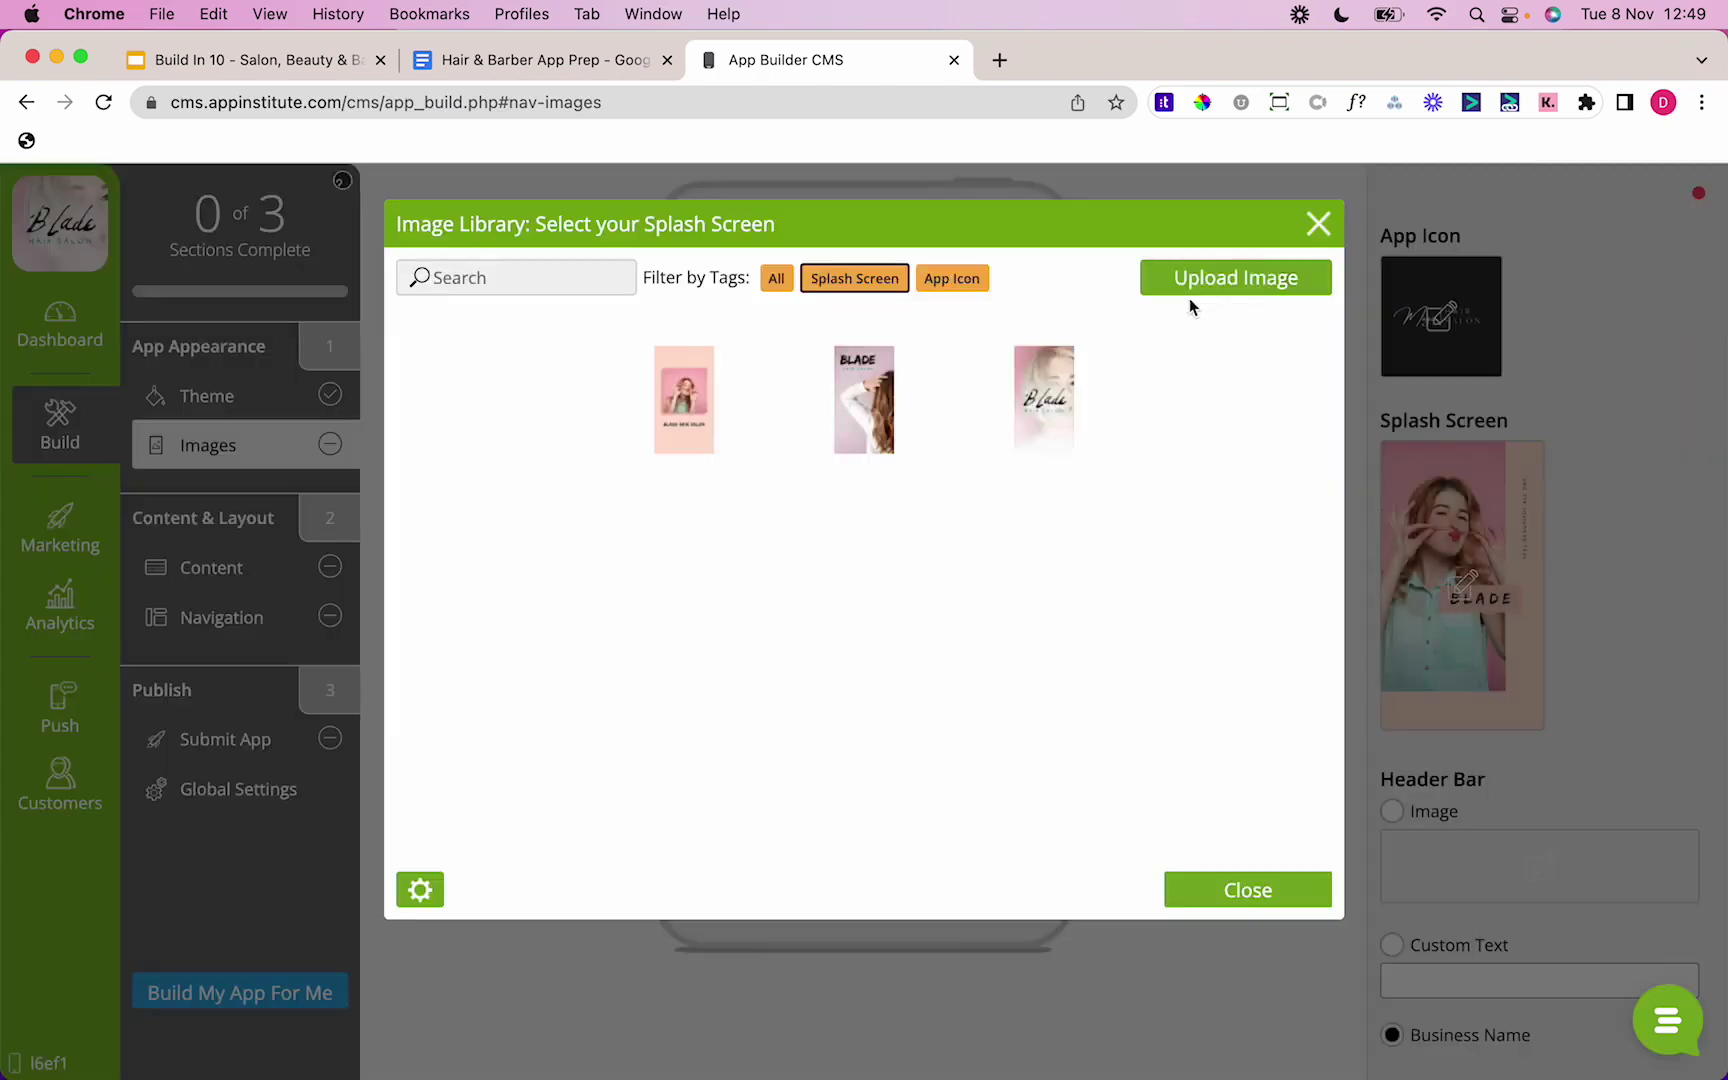
pyautogui.click(1200, 275)
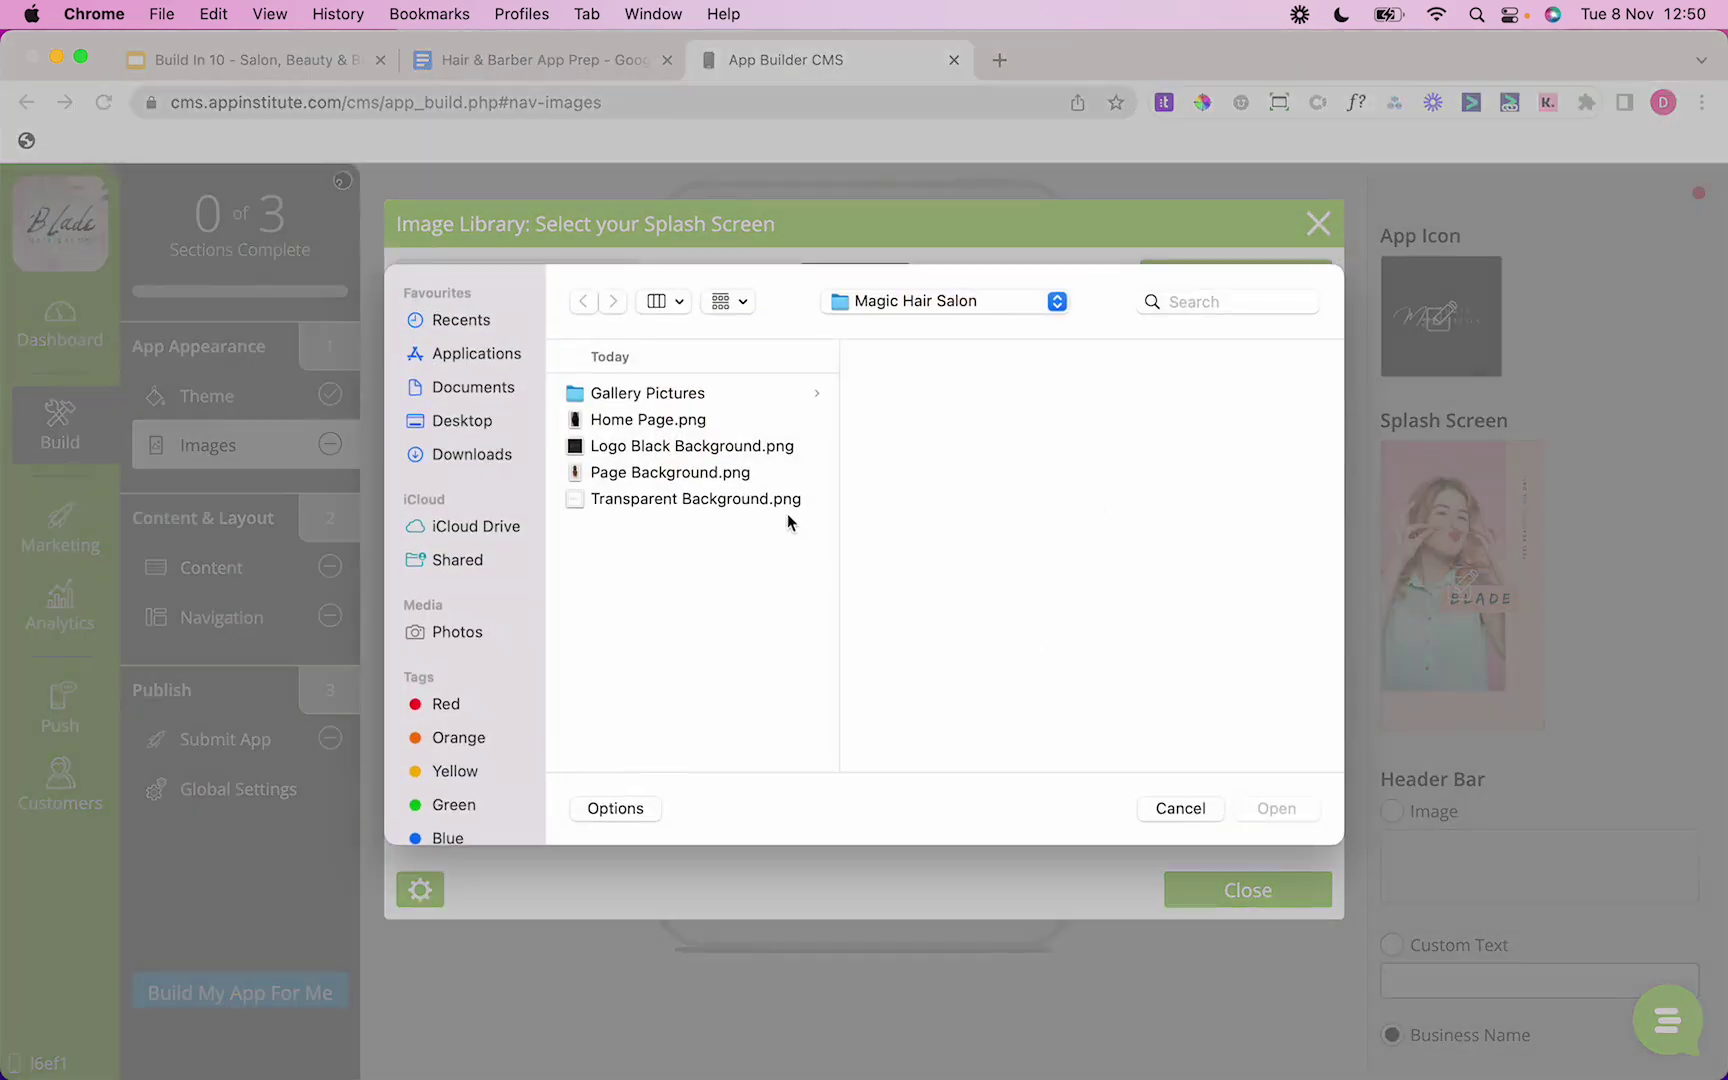
pyautogui.click(746, 448)
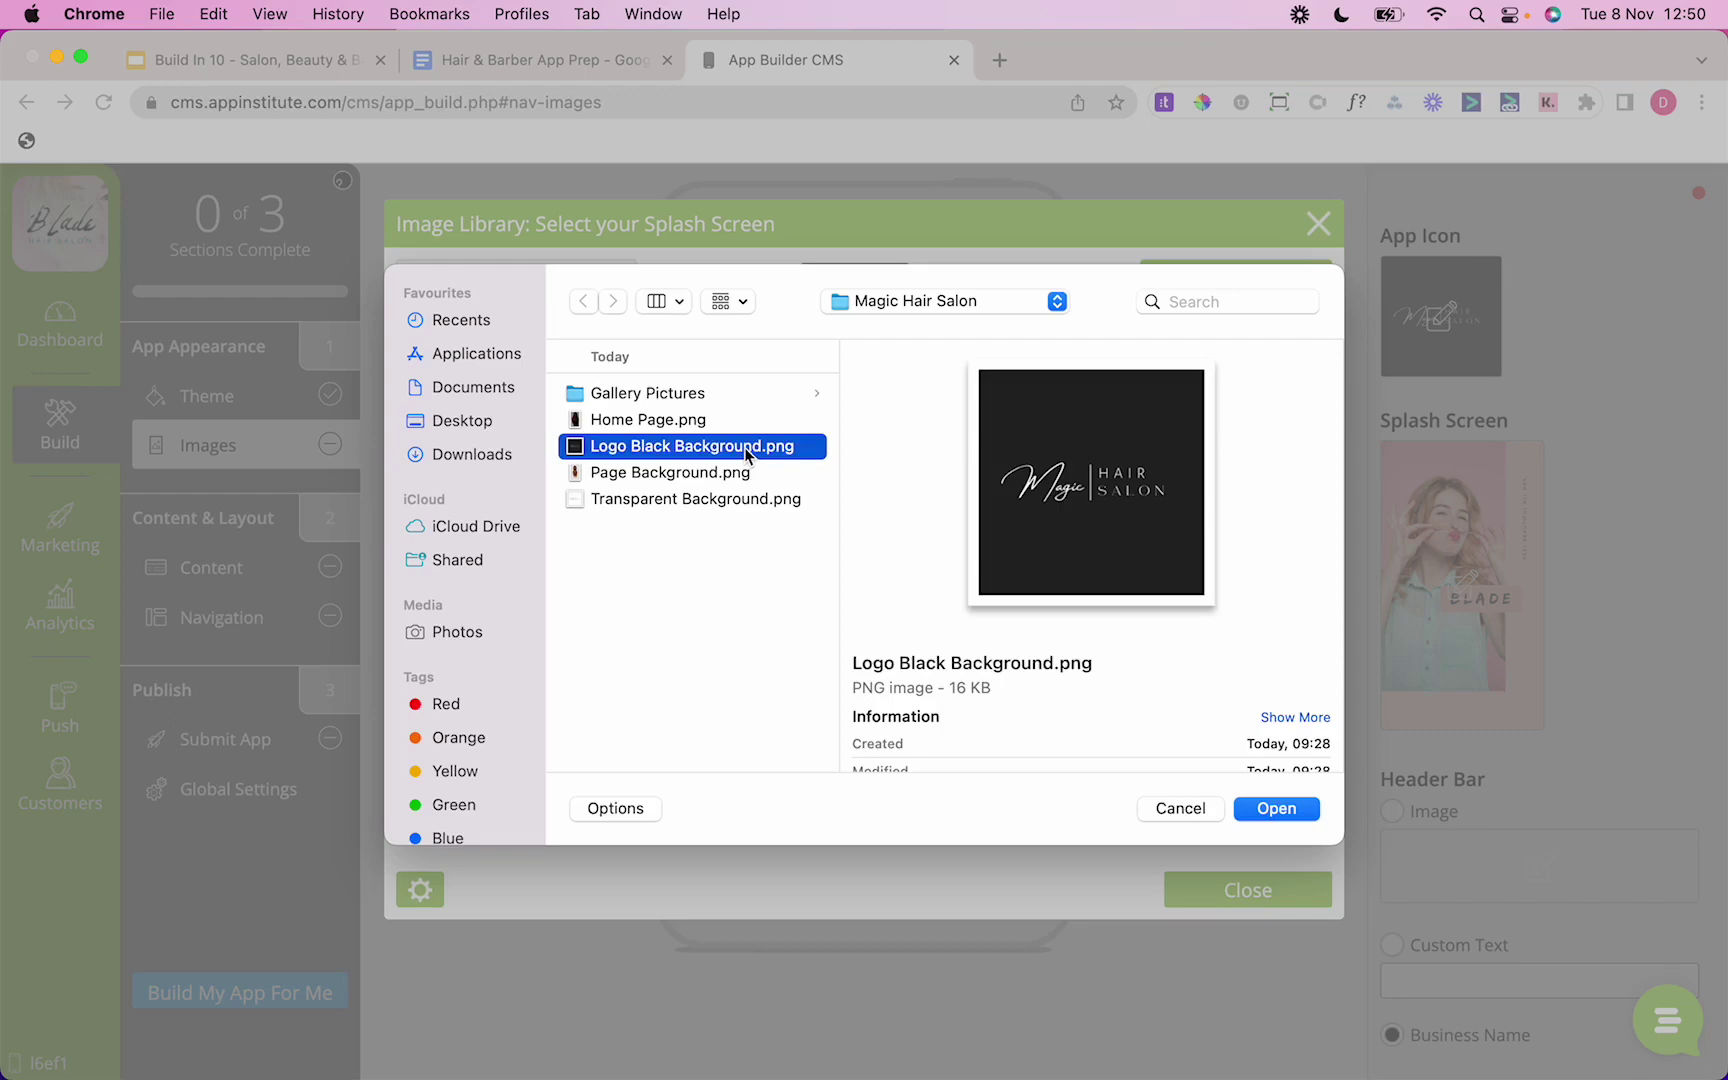
pyautogui.doubleClick(746, 448)
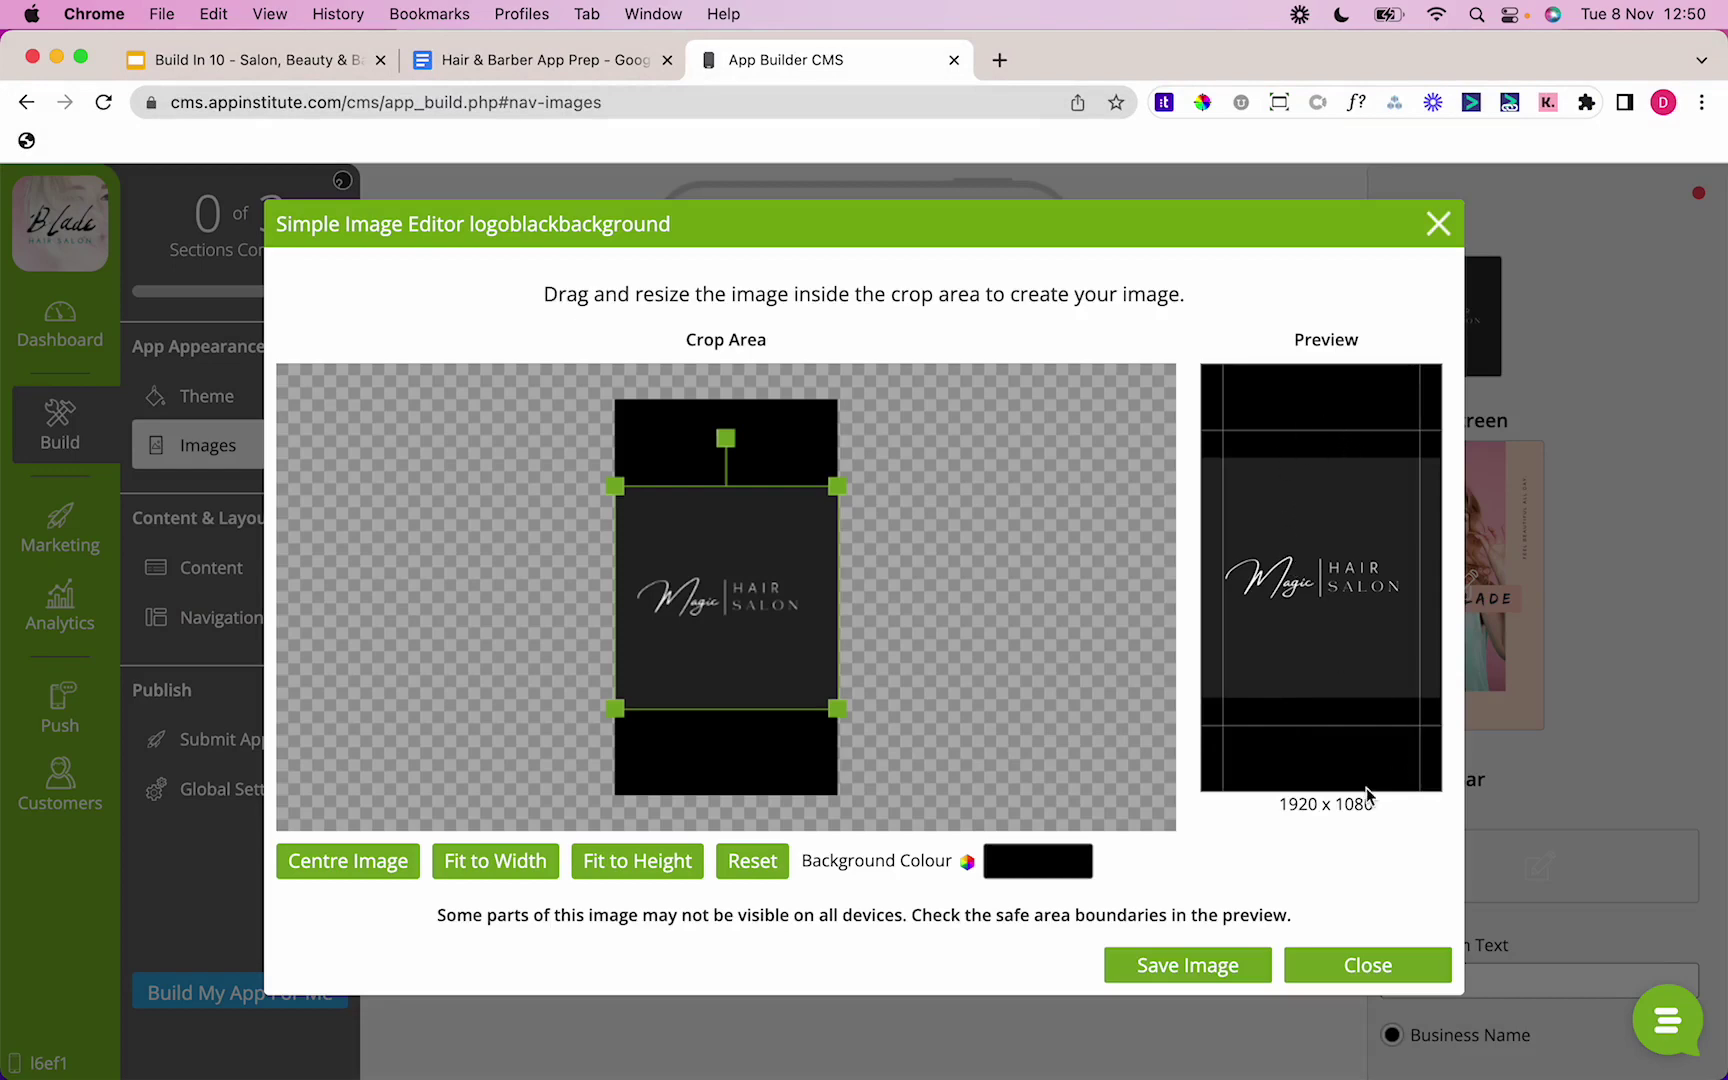
# Step: Sample the logo's dark grey 242424 and make it the splash background colour
pyautogui.click(1202, 102)
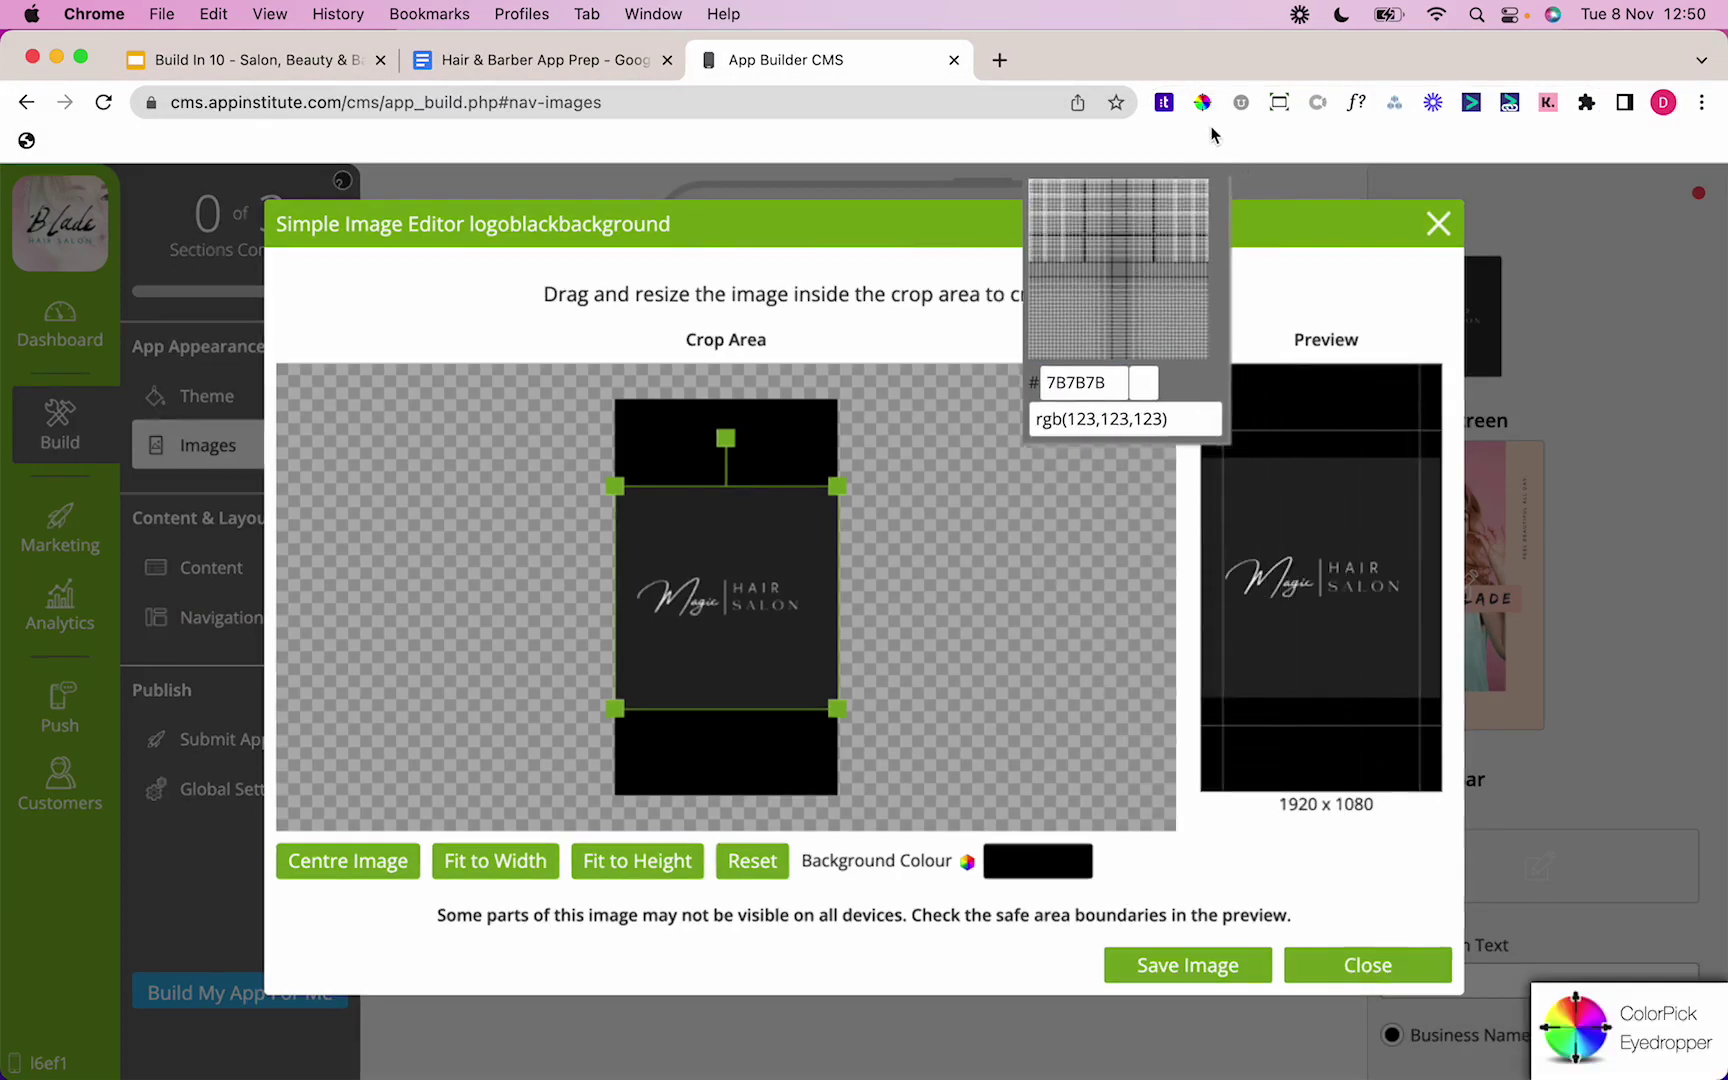
pyautogui.click(1202, 102)
pyautogui.click(1125, 190)
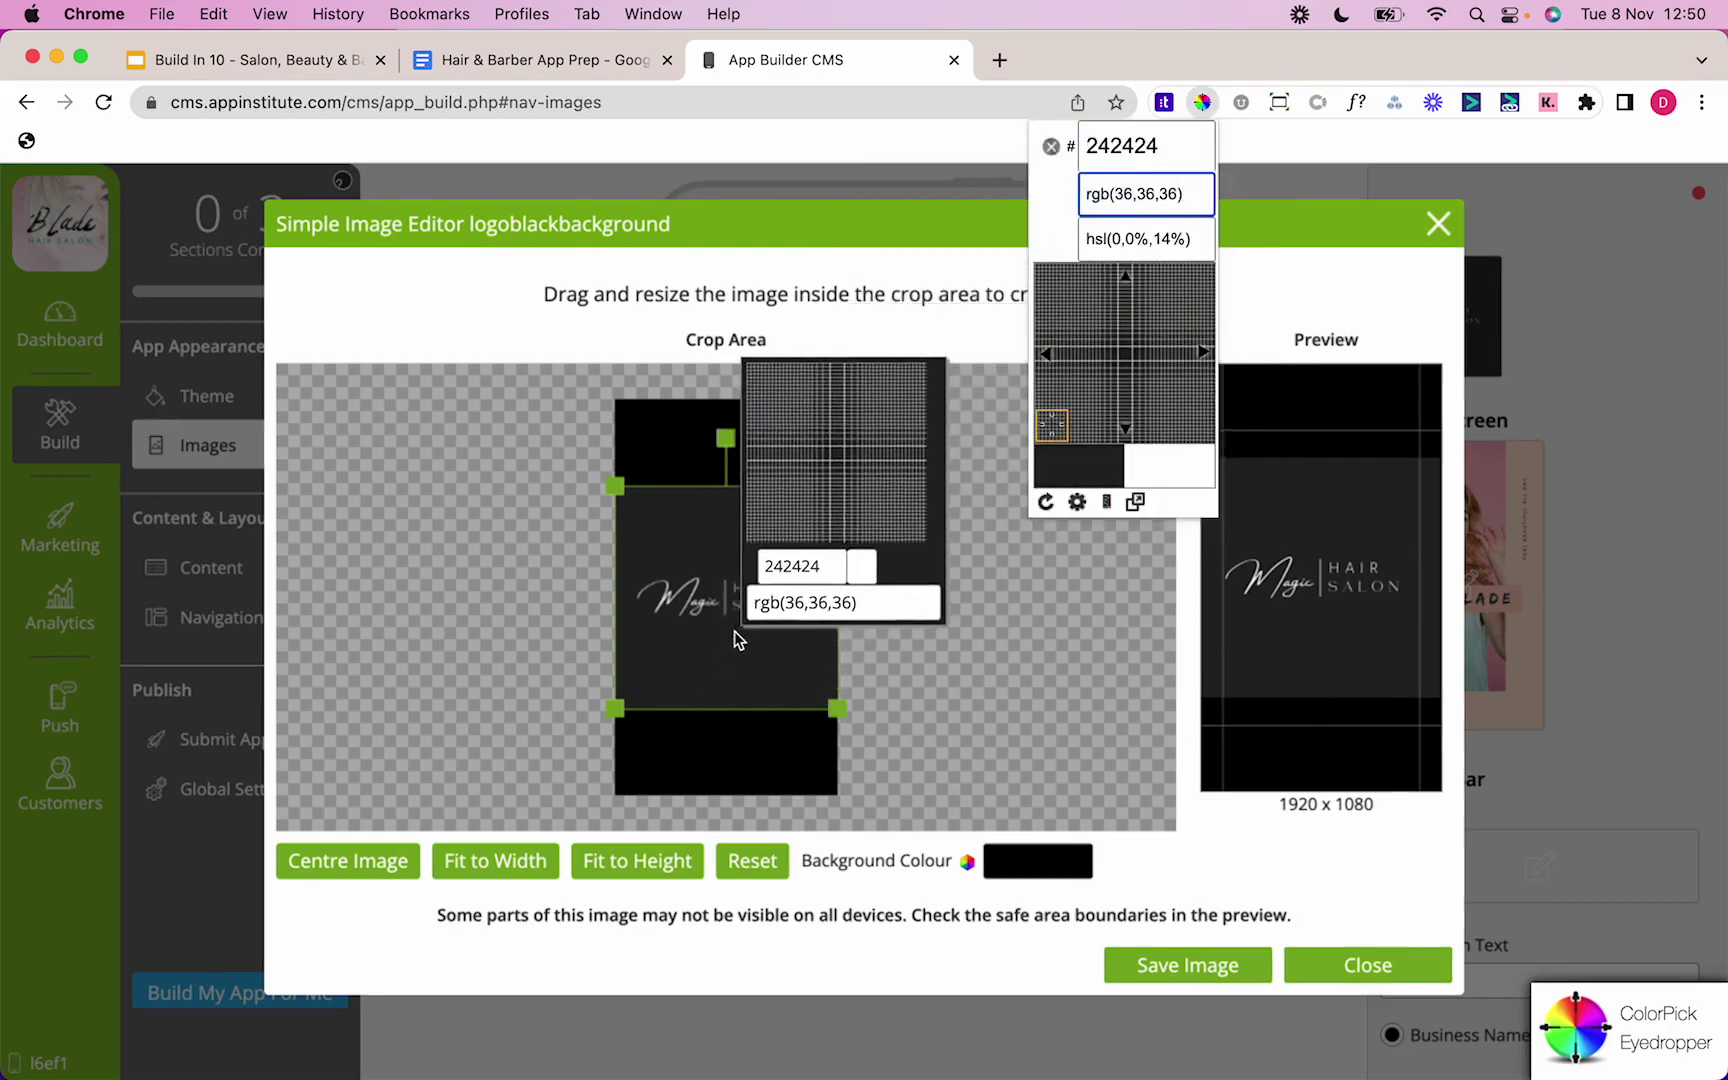
pyautogui.click(719, 662)
pyautogui.click(726, 647)
pyautogui.hotkey('ctrl', 'c')
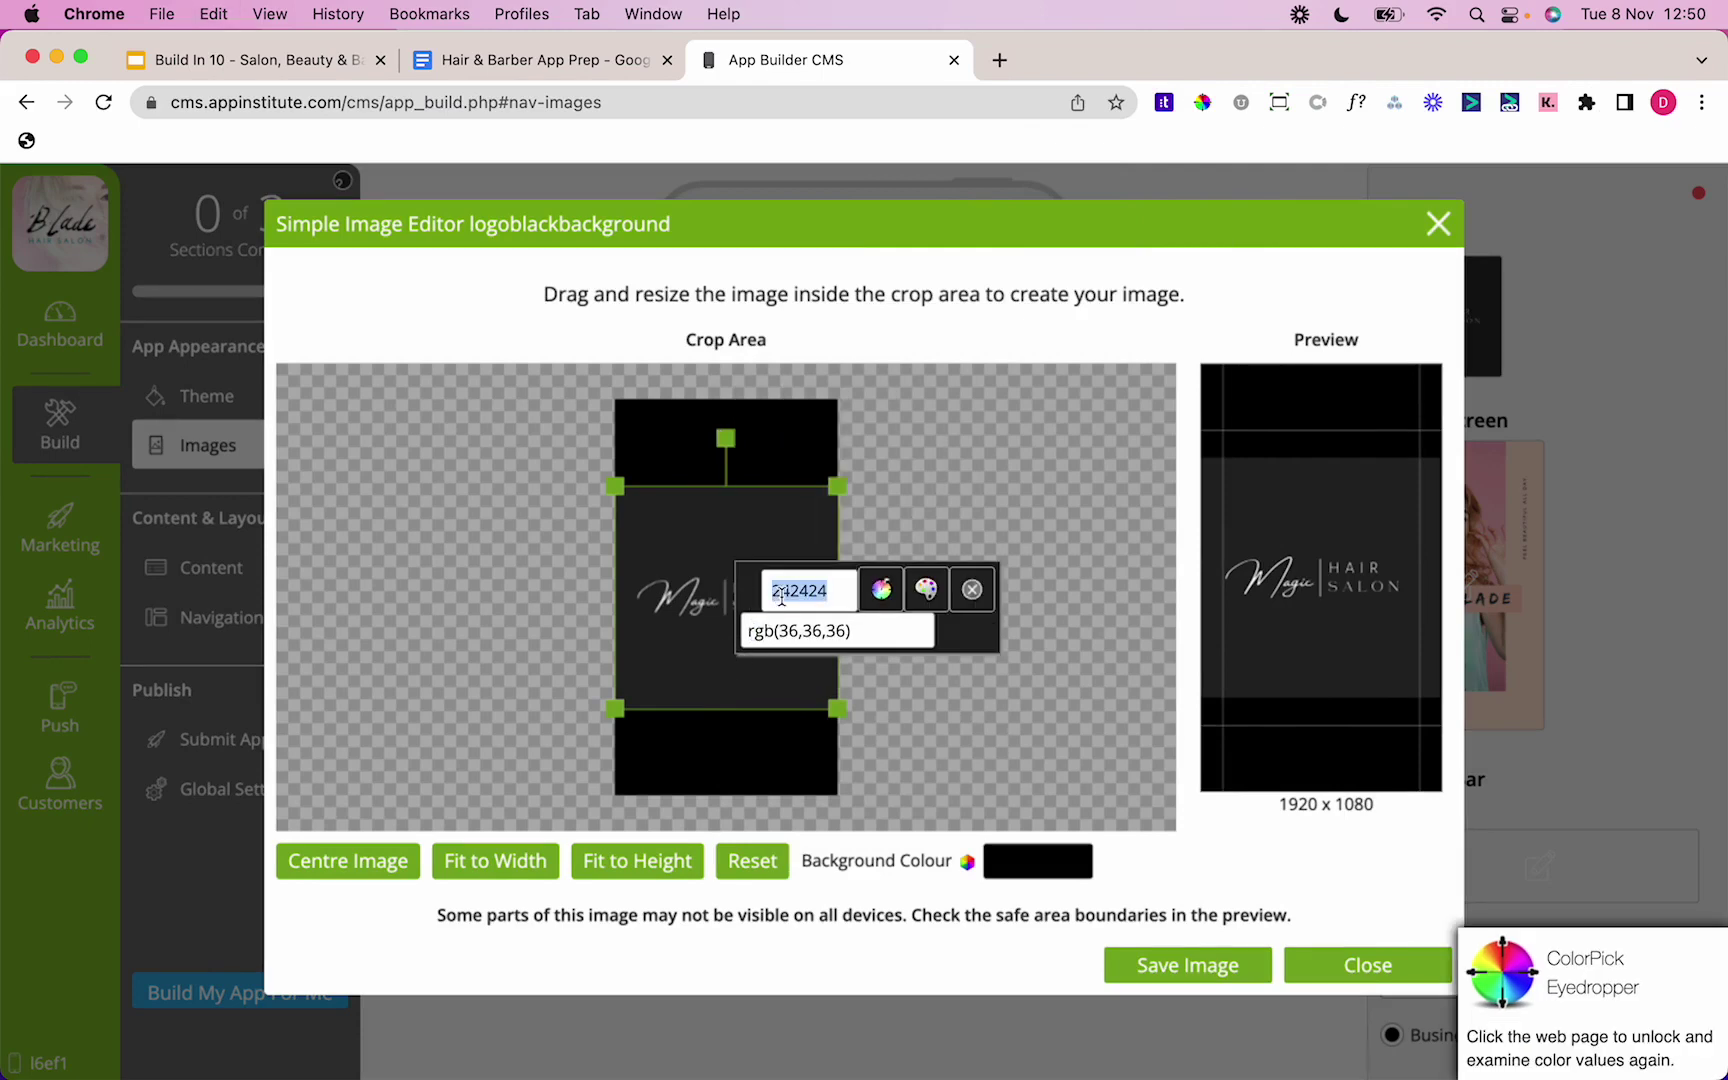
pyautogui.press('Escape')
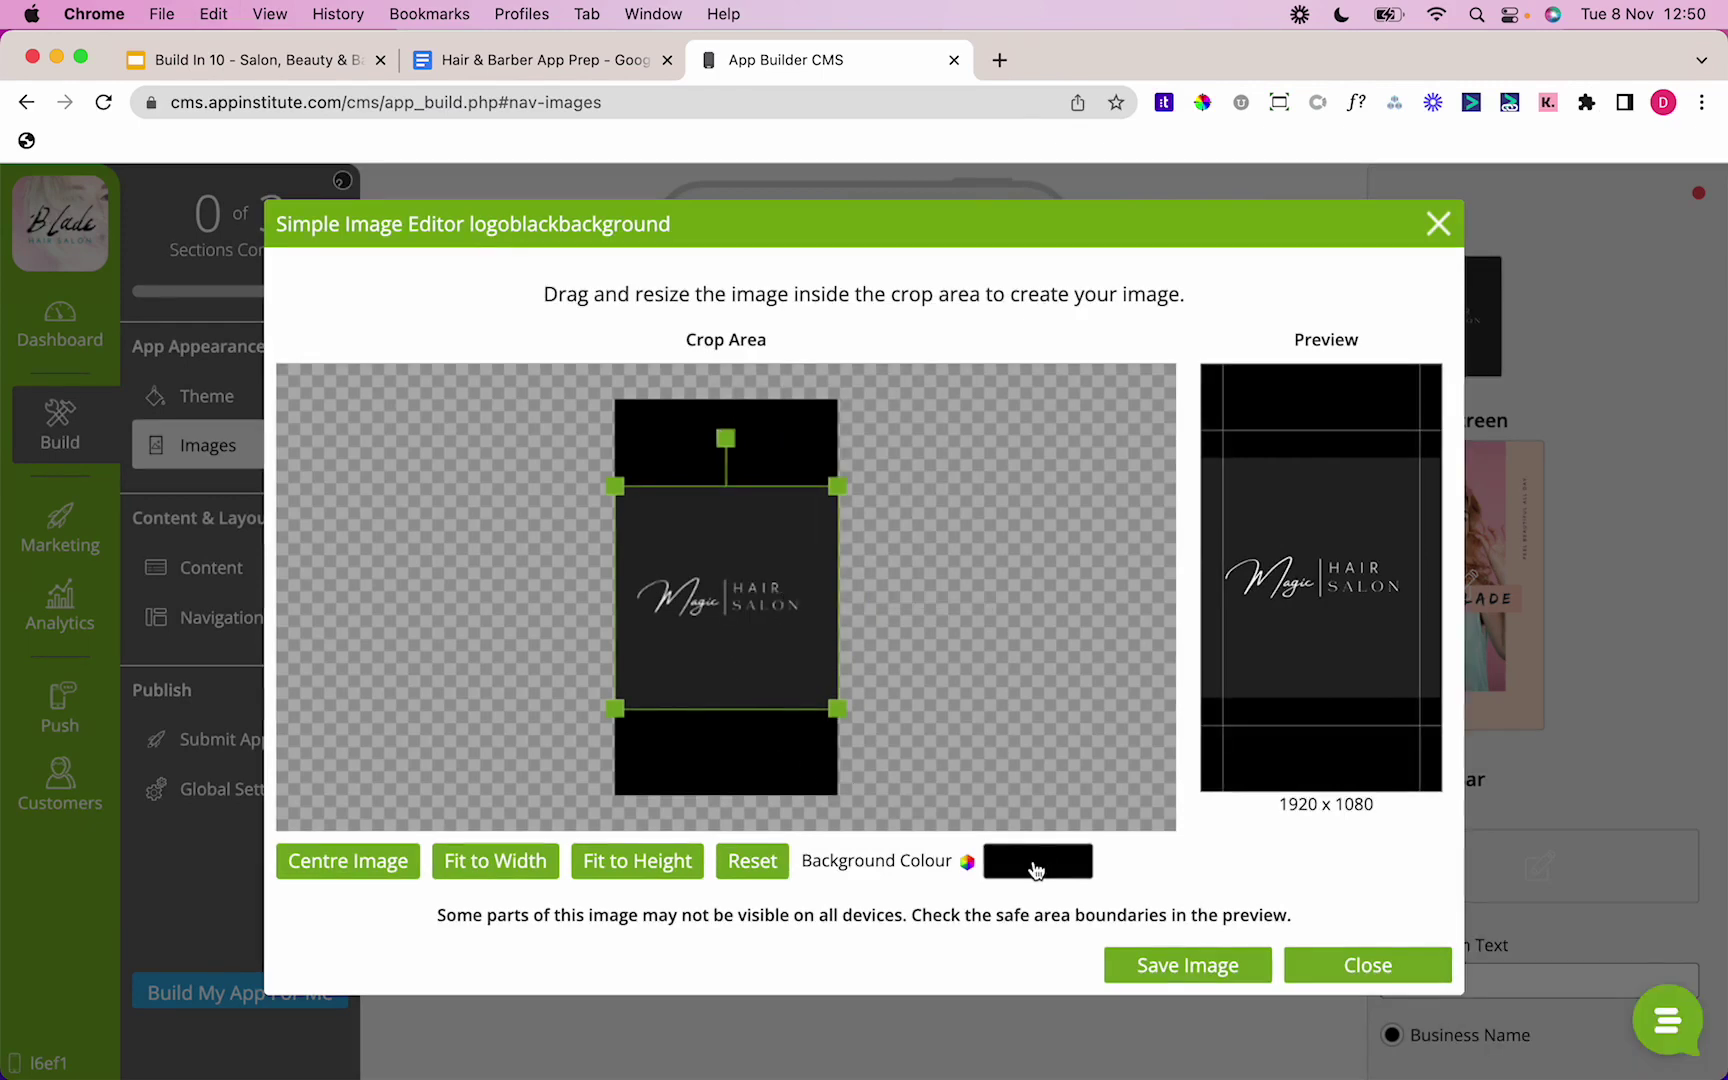
pyautogui.click(1036, 858)
pyautogui.doubleClick(1290, 818)
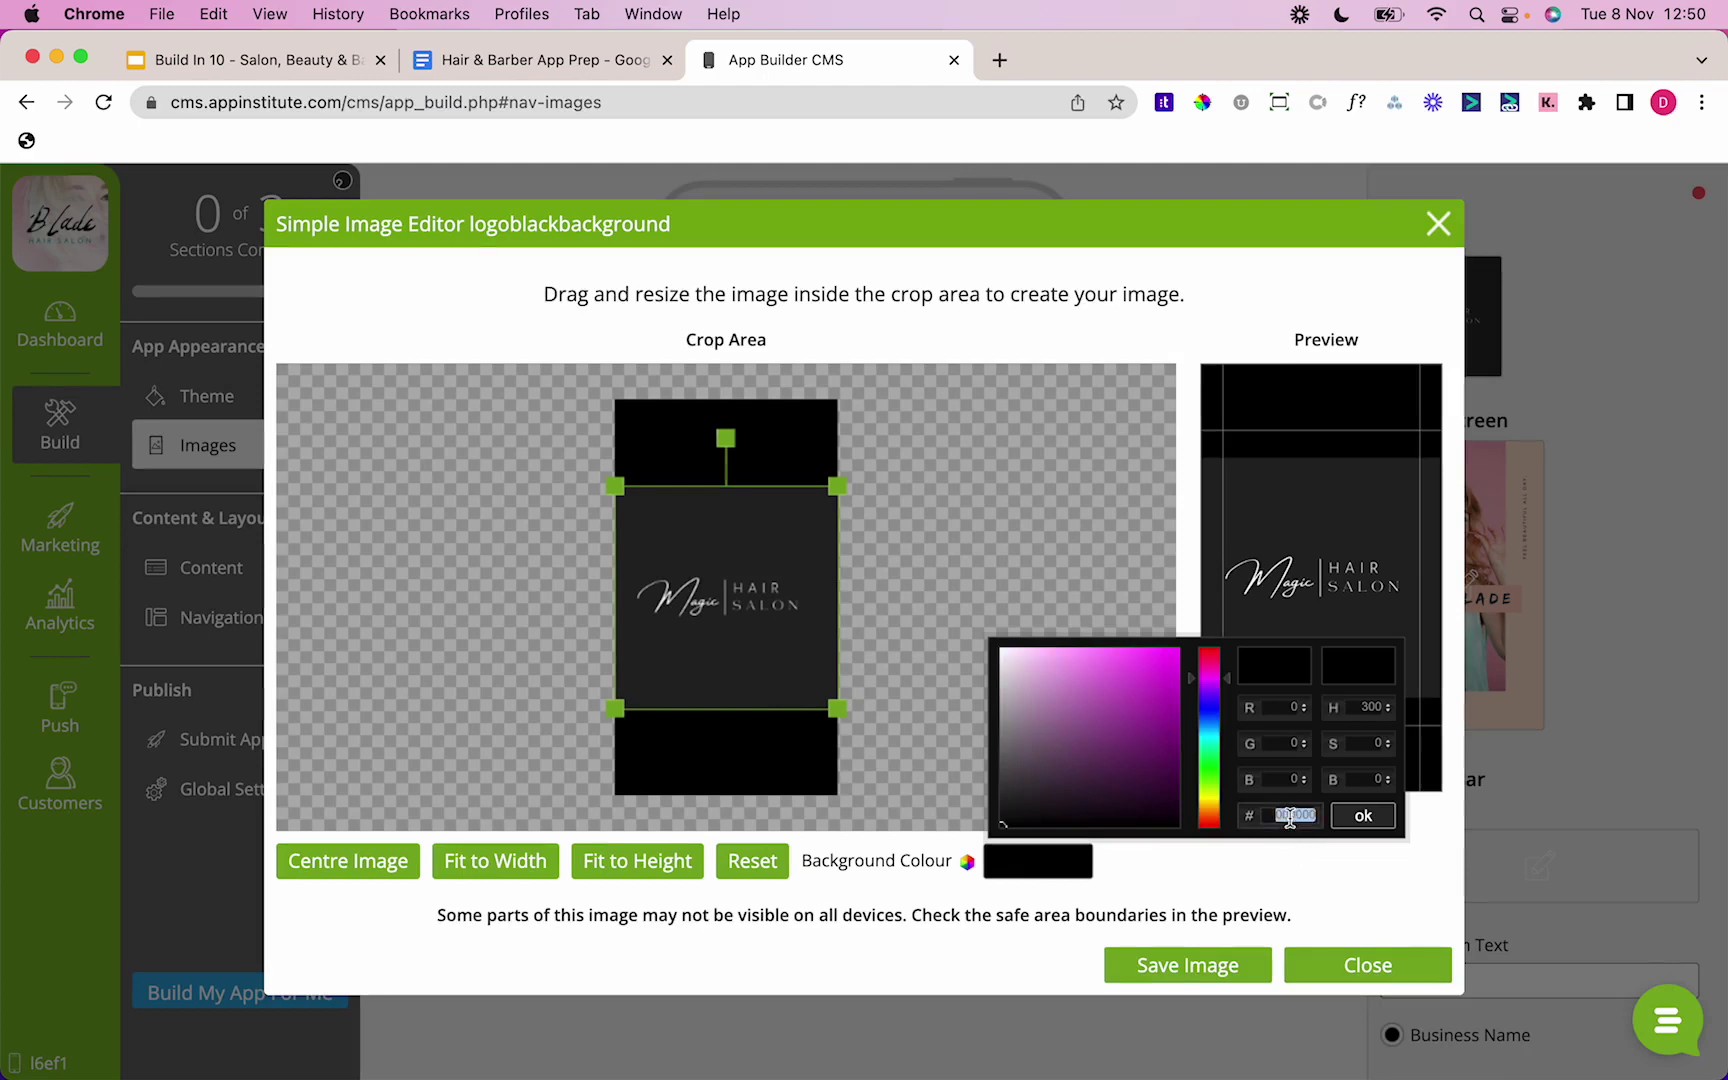
pyautogui.hotkey('ctrl', 'v')
pyautogui.click(1363, 816)
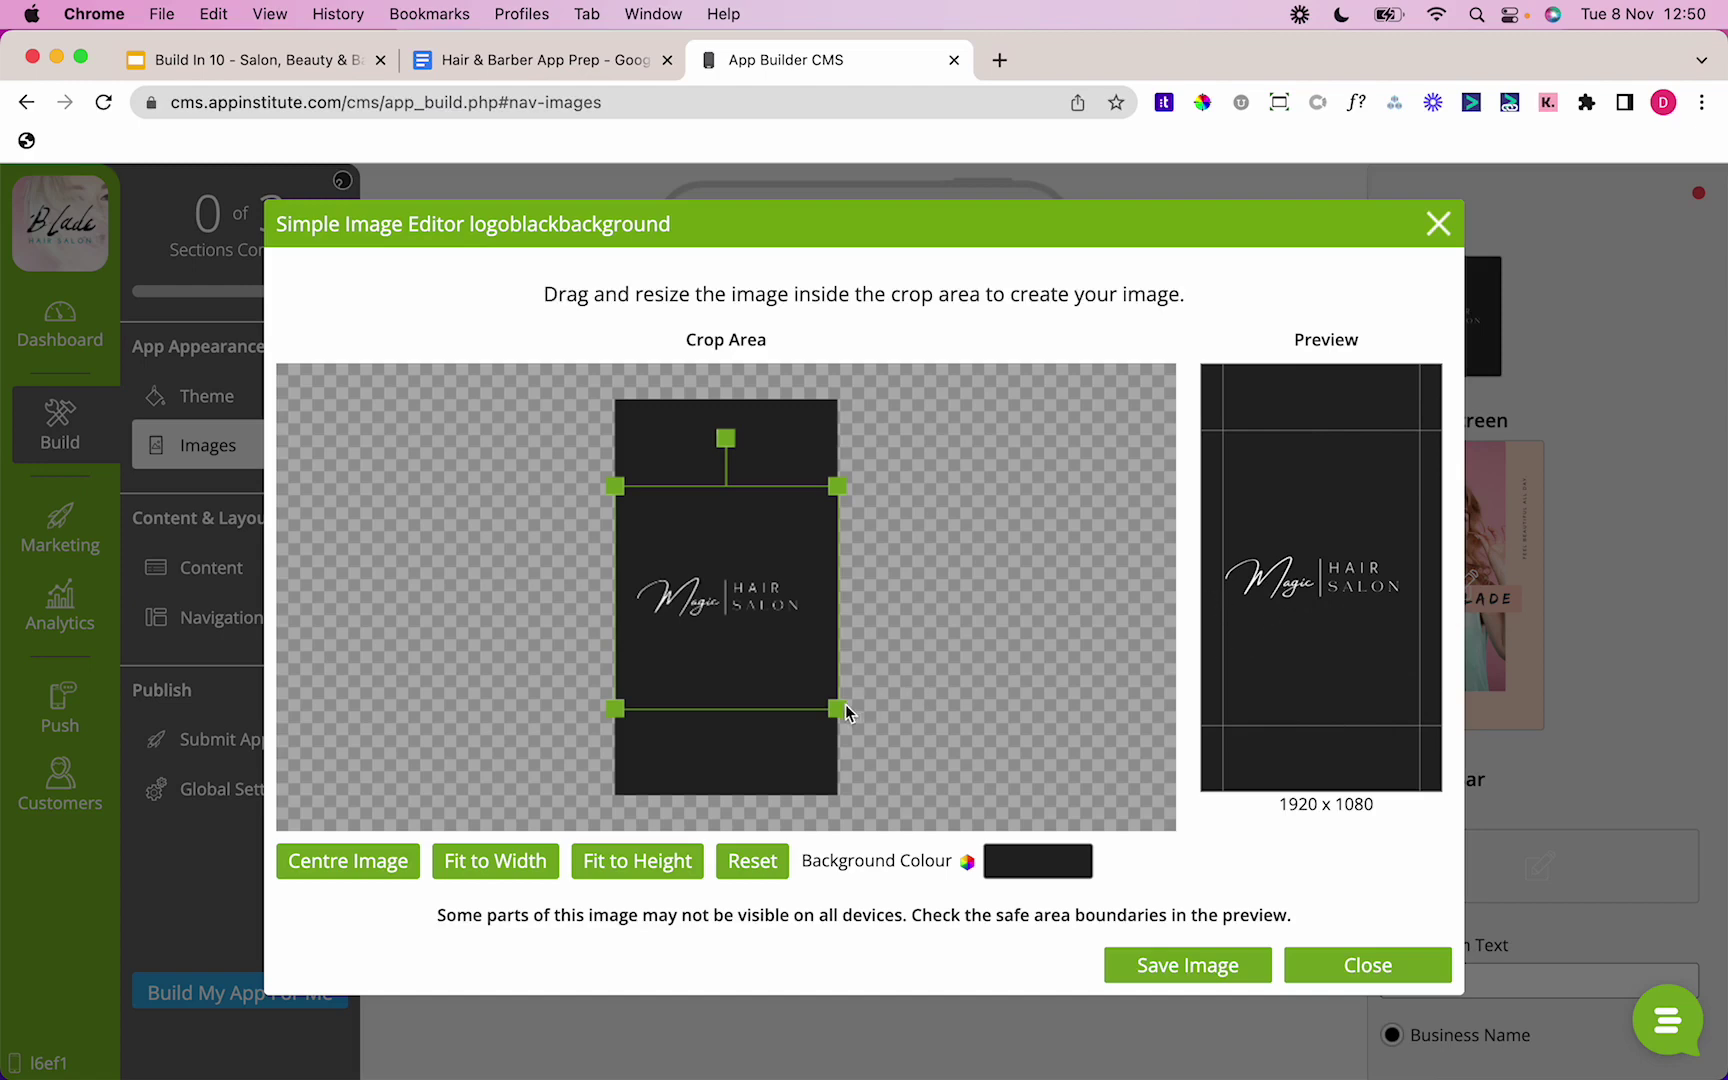
# Step: Adjust the logo's size within the splash frame and save the image
pyautogui.moveTo(842, 708); pyautogui.dragTo(829, 692)
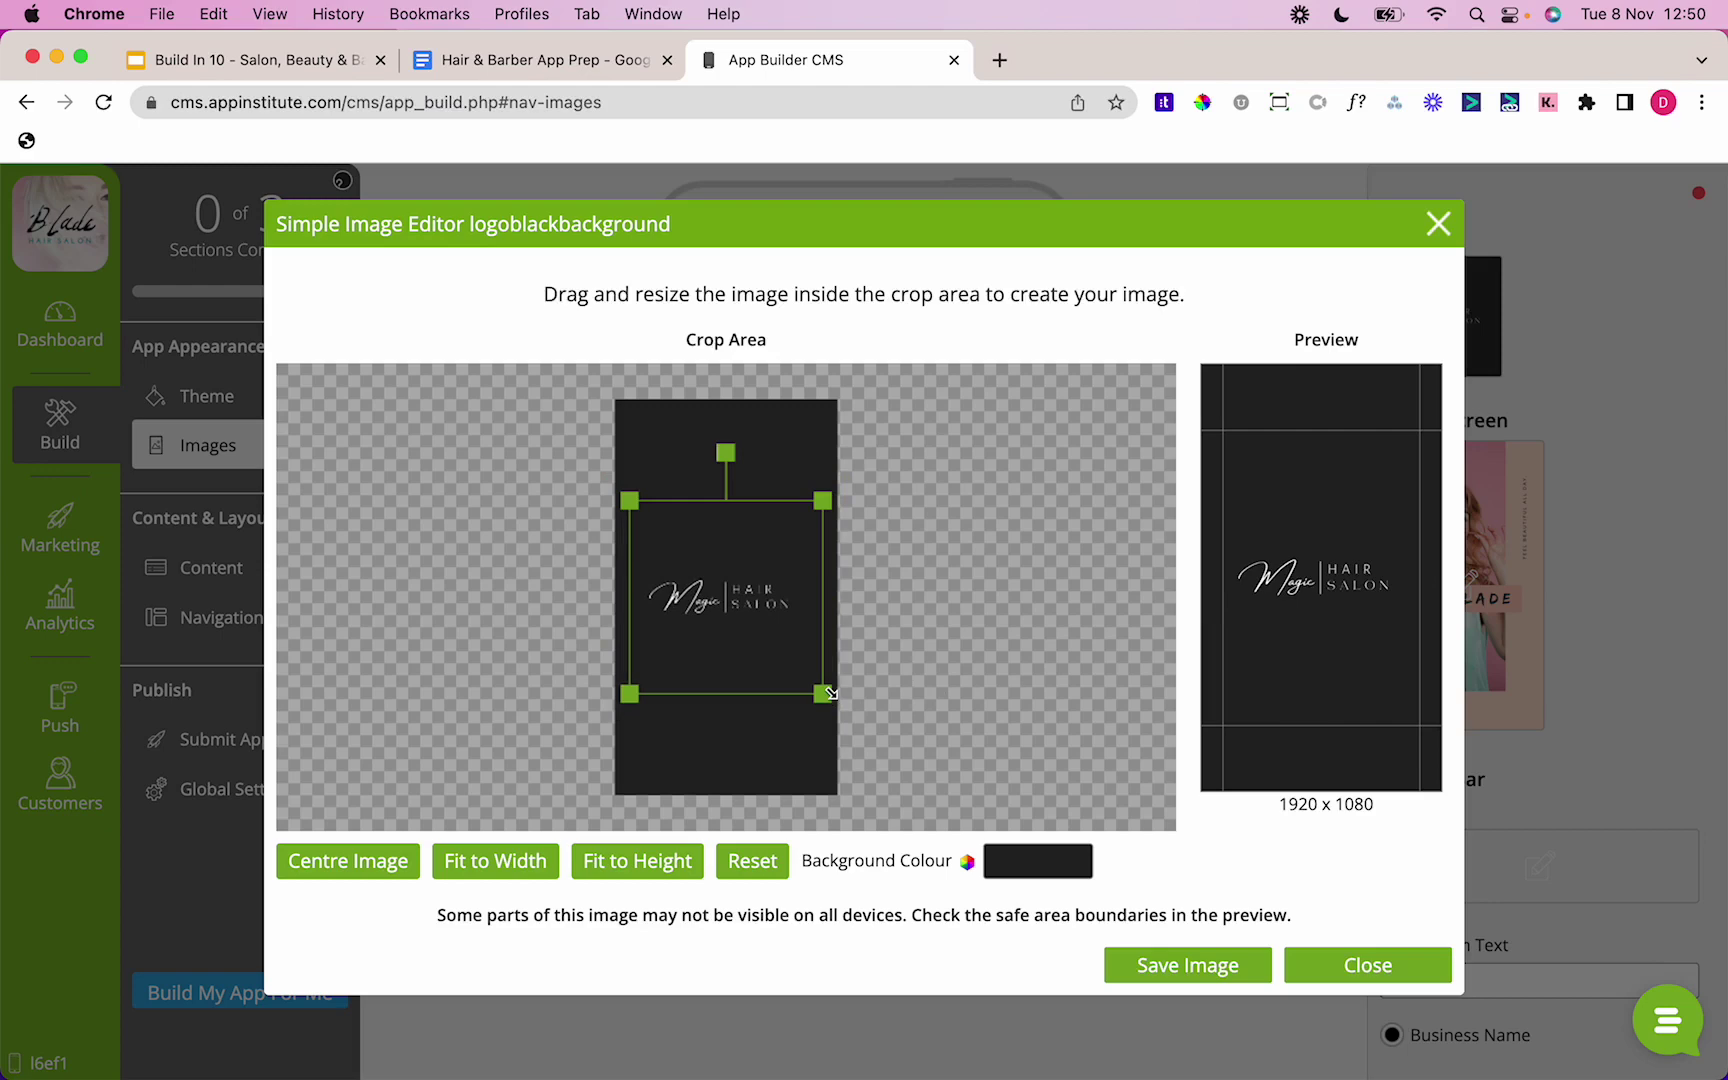
pyautogui.moveTo(822, 694); pyautogui.dragTo(836, 720)
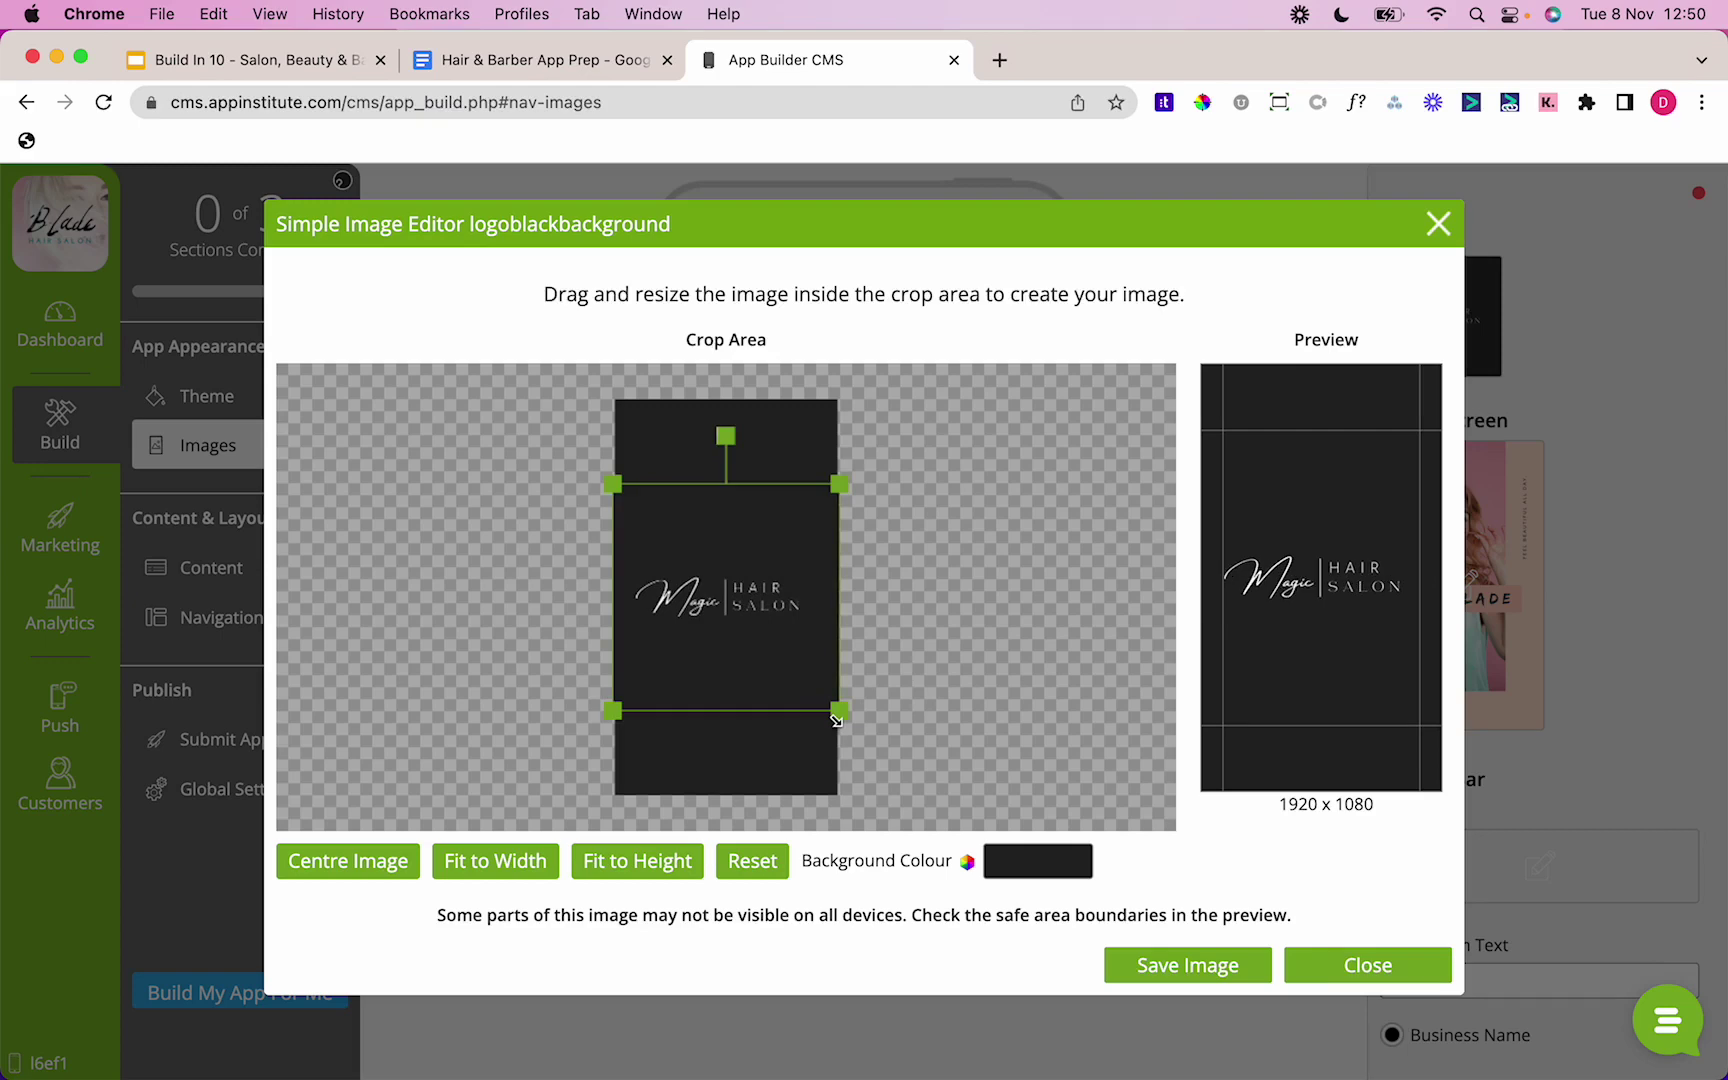
pyautogui.click(1179, 963)
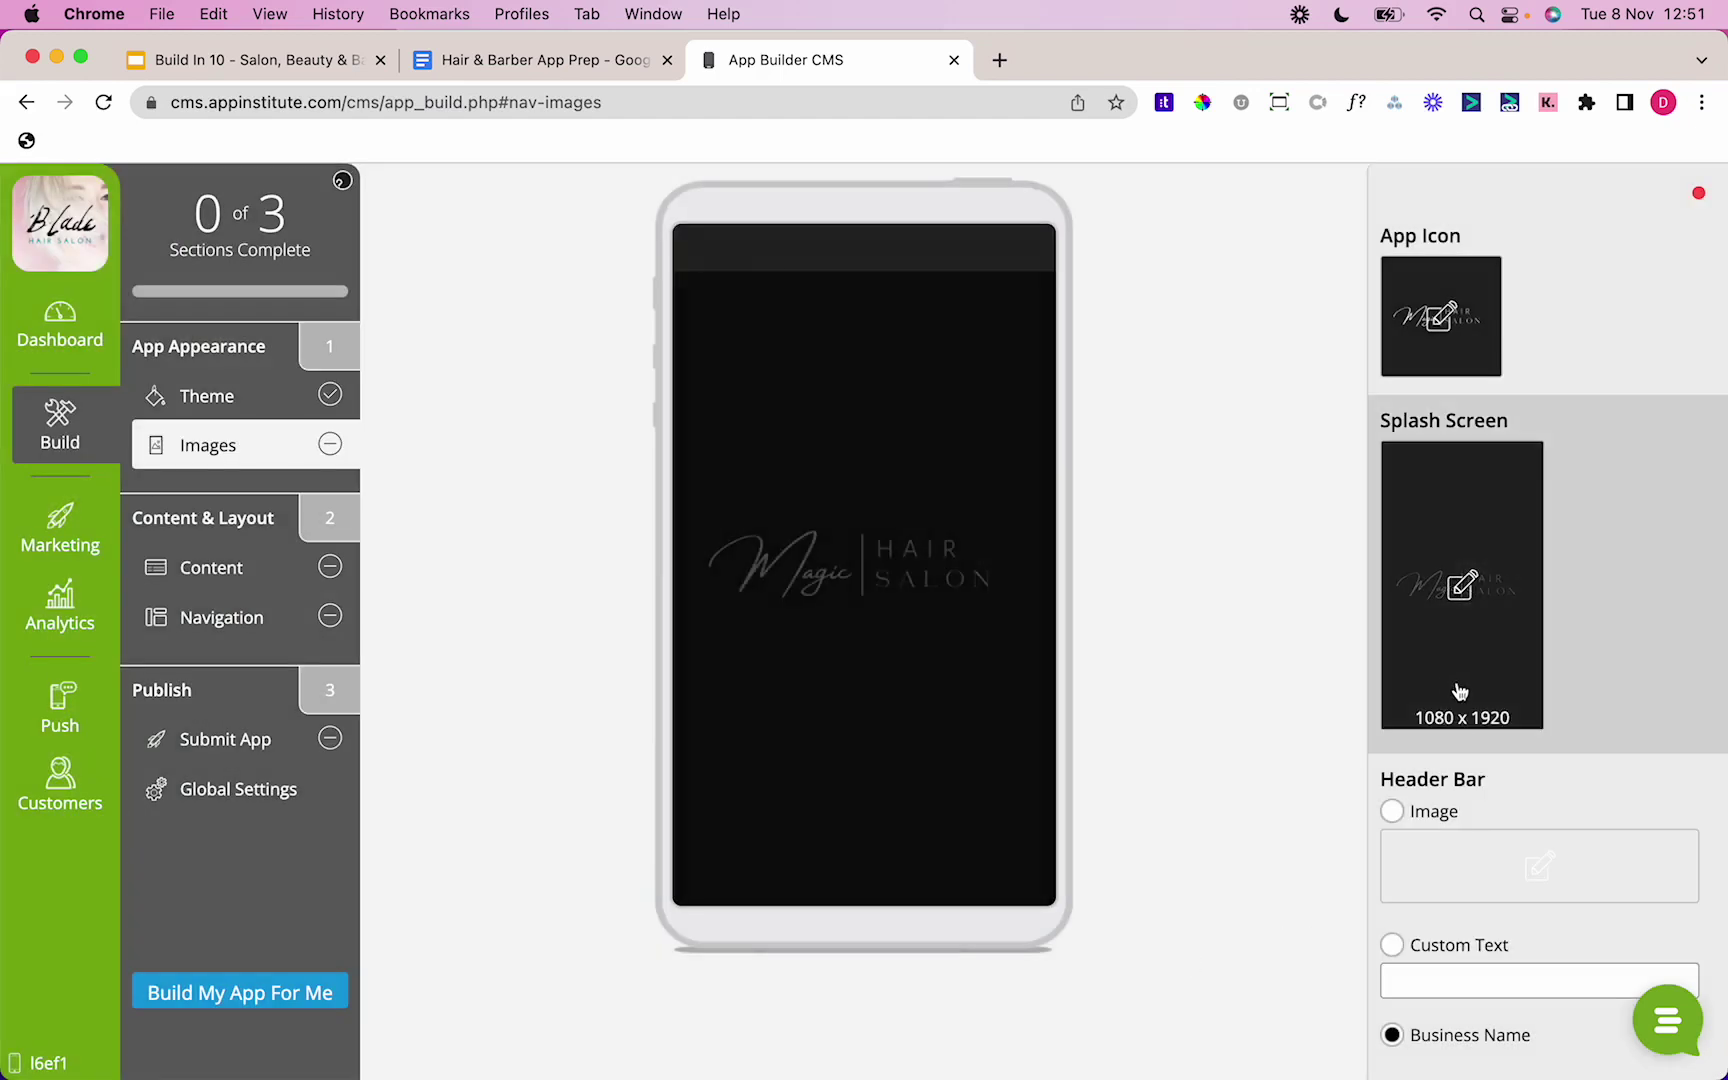
# Step: Switch the header bar to empty custom text instead of the business name and save
pyautogui.scroll(-3, 1544, 921)
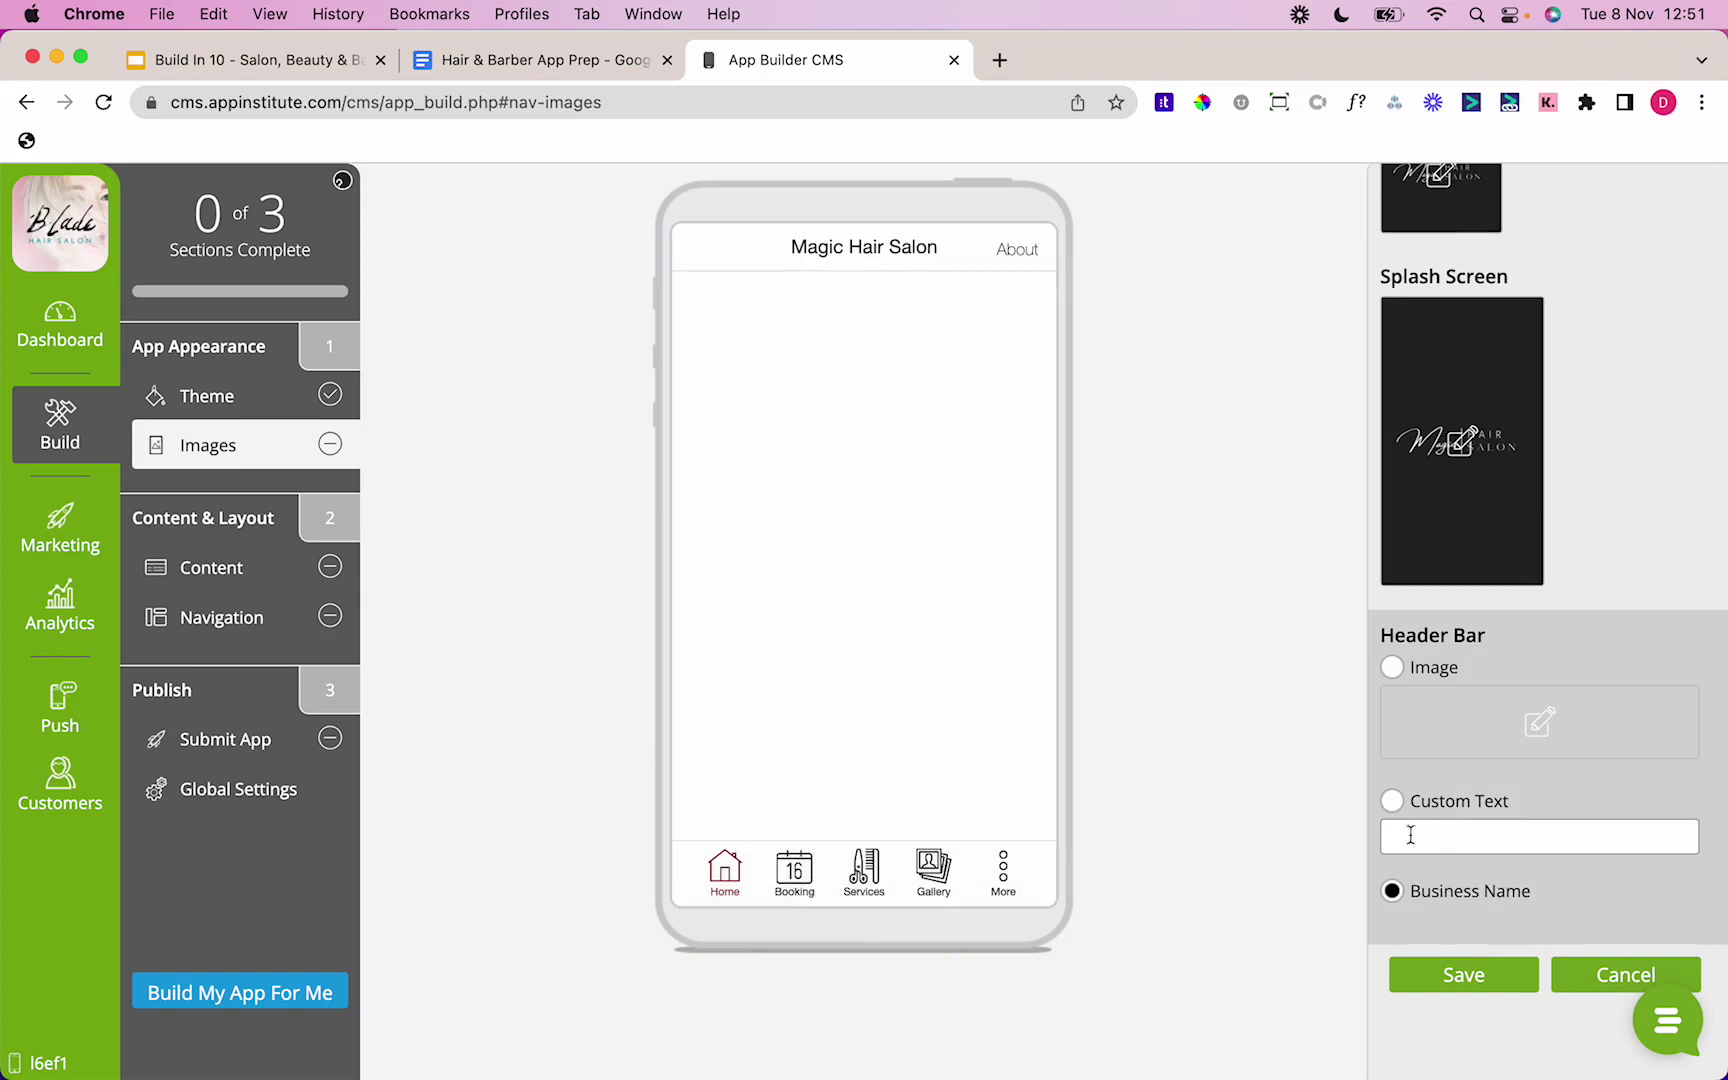
pyautogui.click(1400, 808)
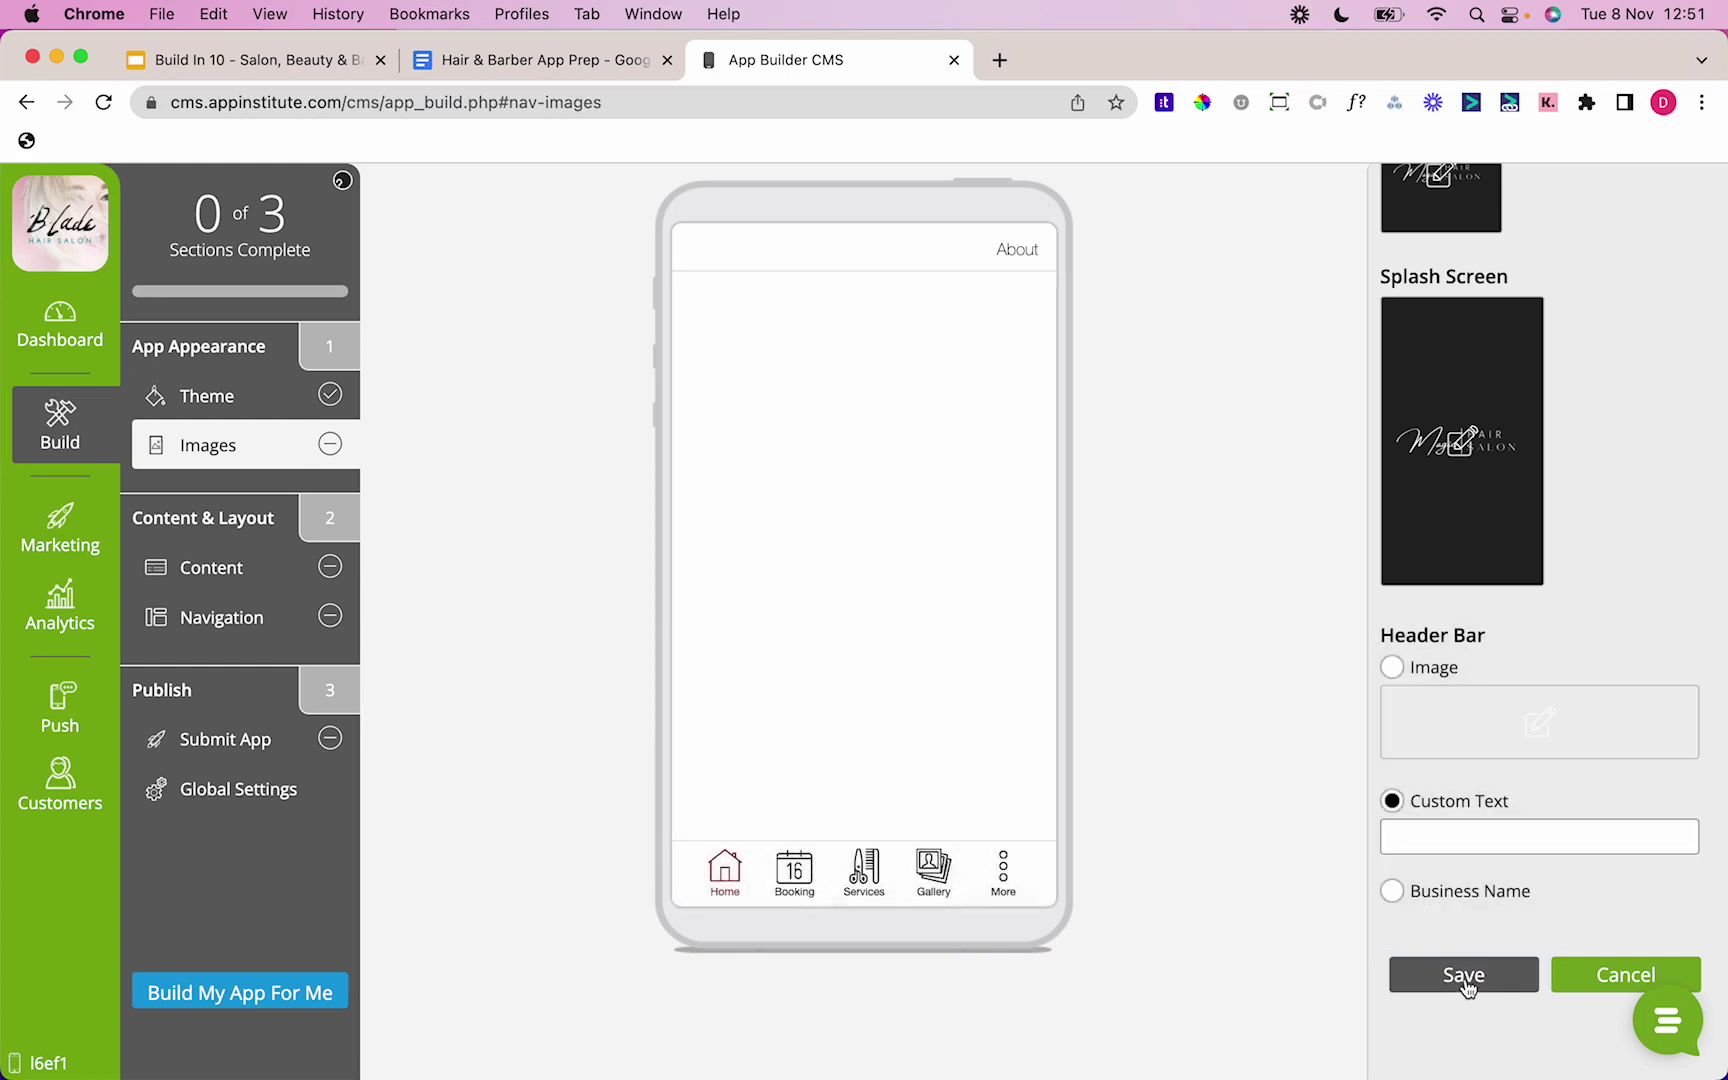
pyautogui.click(1465, 977)
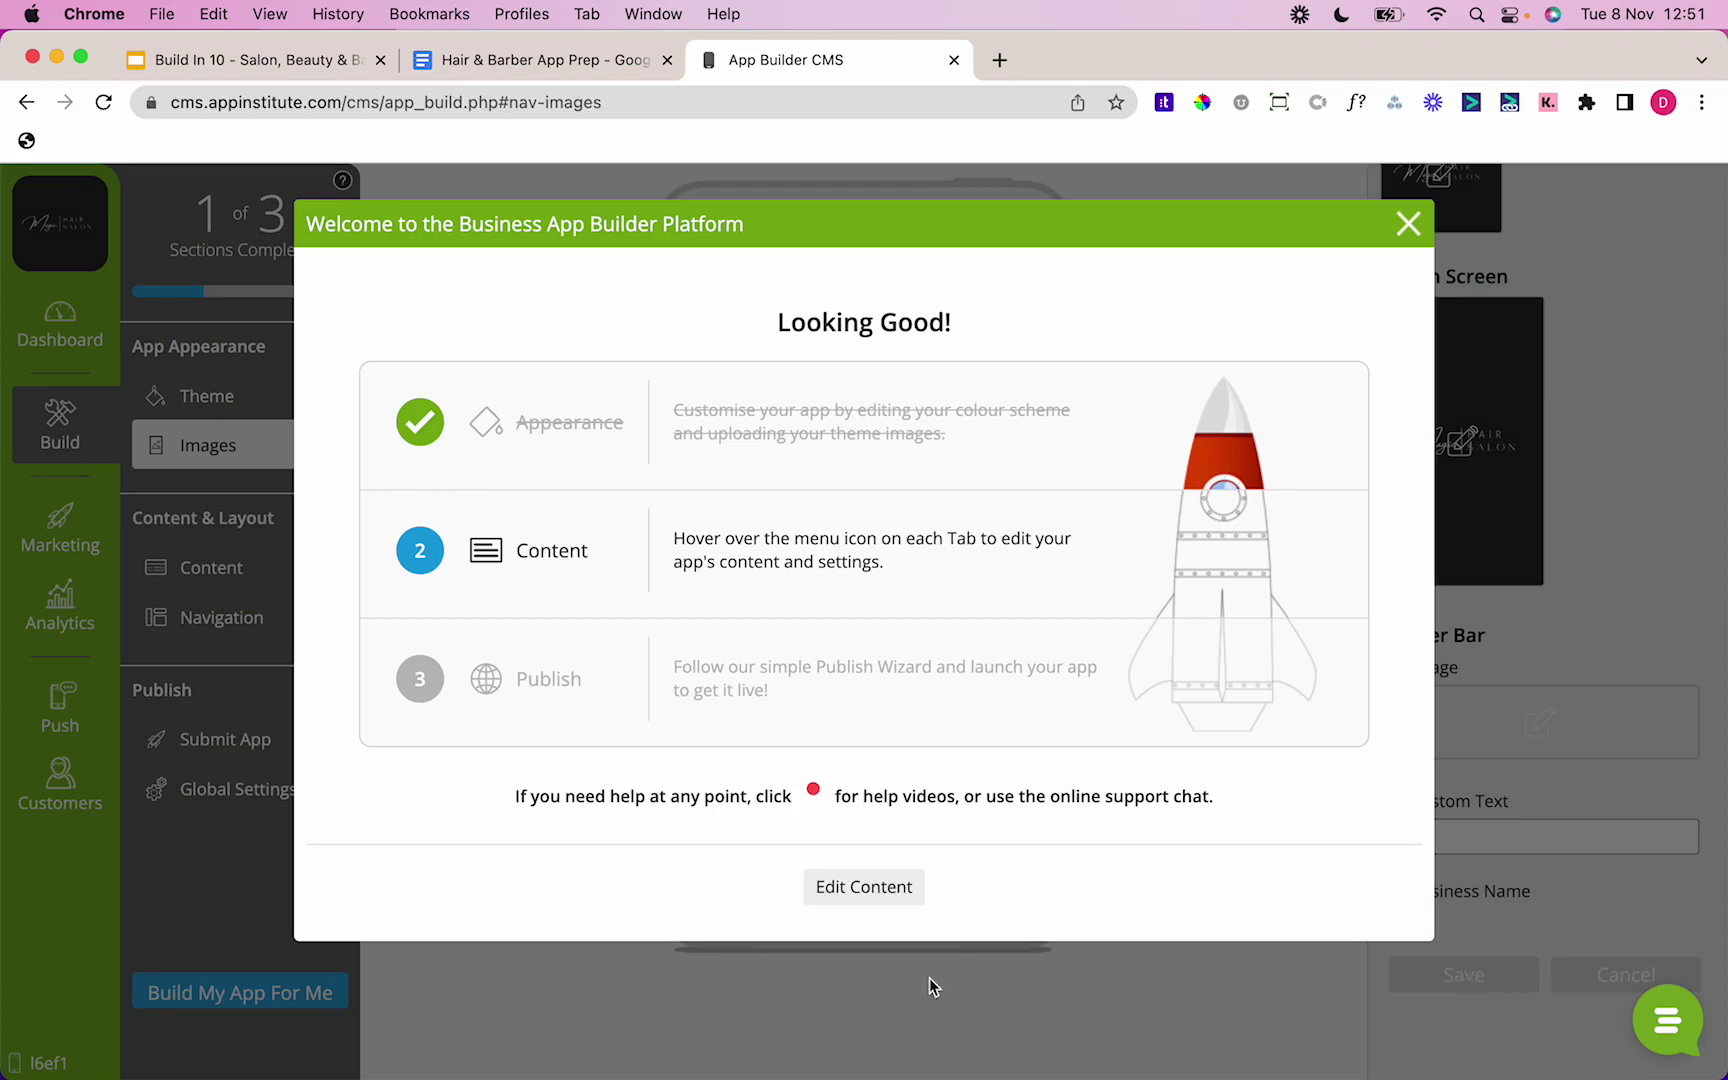
# Step: Check the Booking tab's content, then remove it, leaving Home, Services, Gallery and More
pyautogui.click(864, 887)
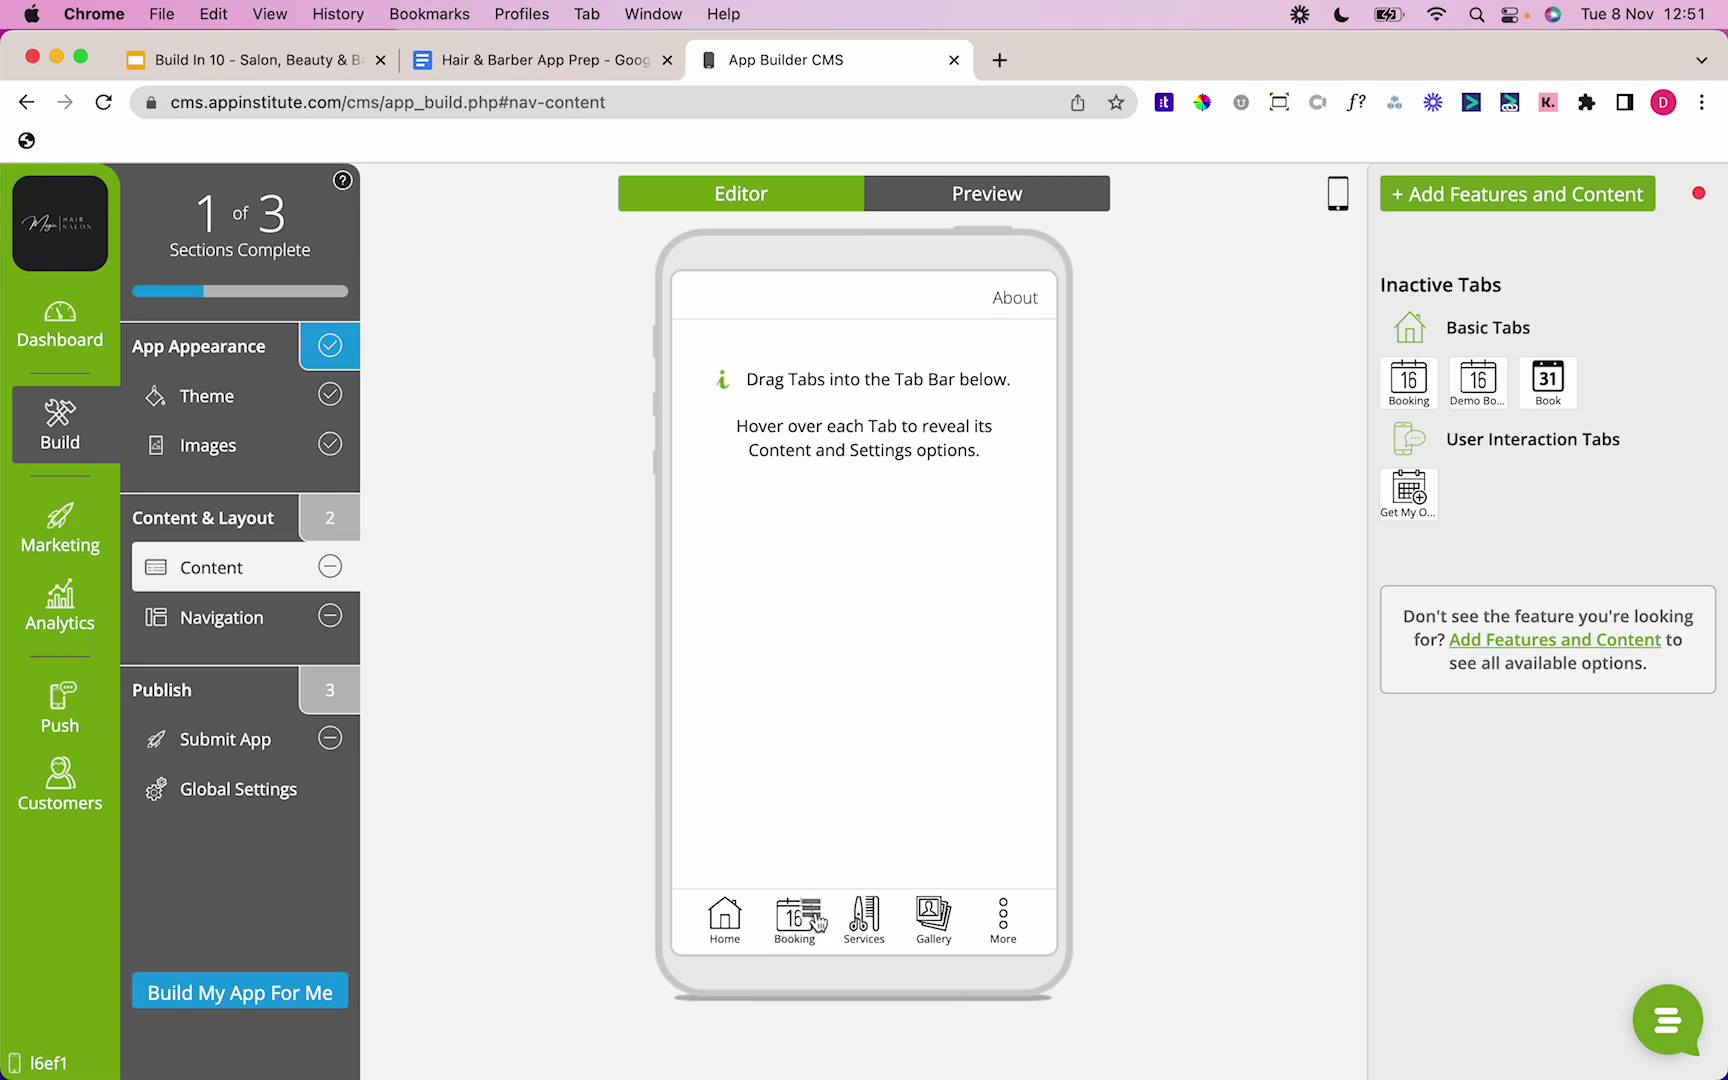
pyautogui.moveTo(808, 914)
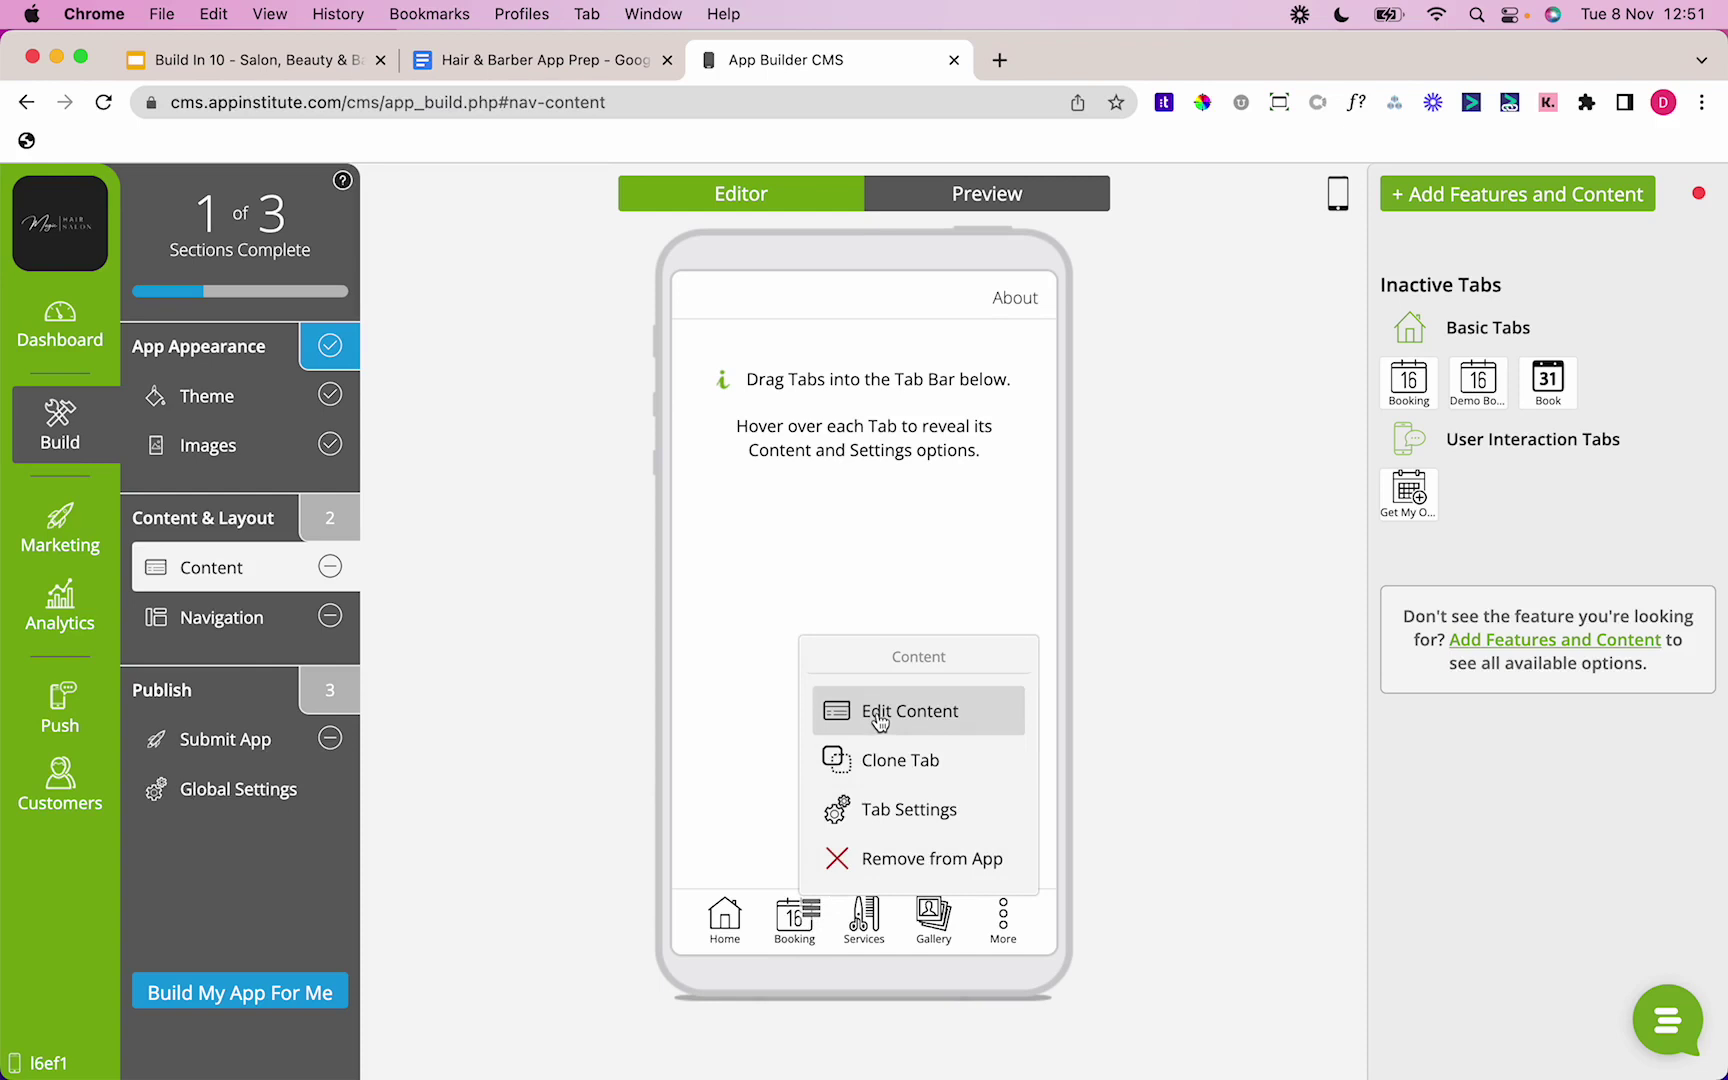
pyautogui.click(879, 718)
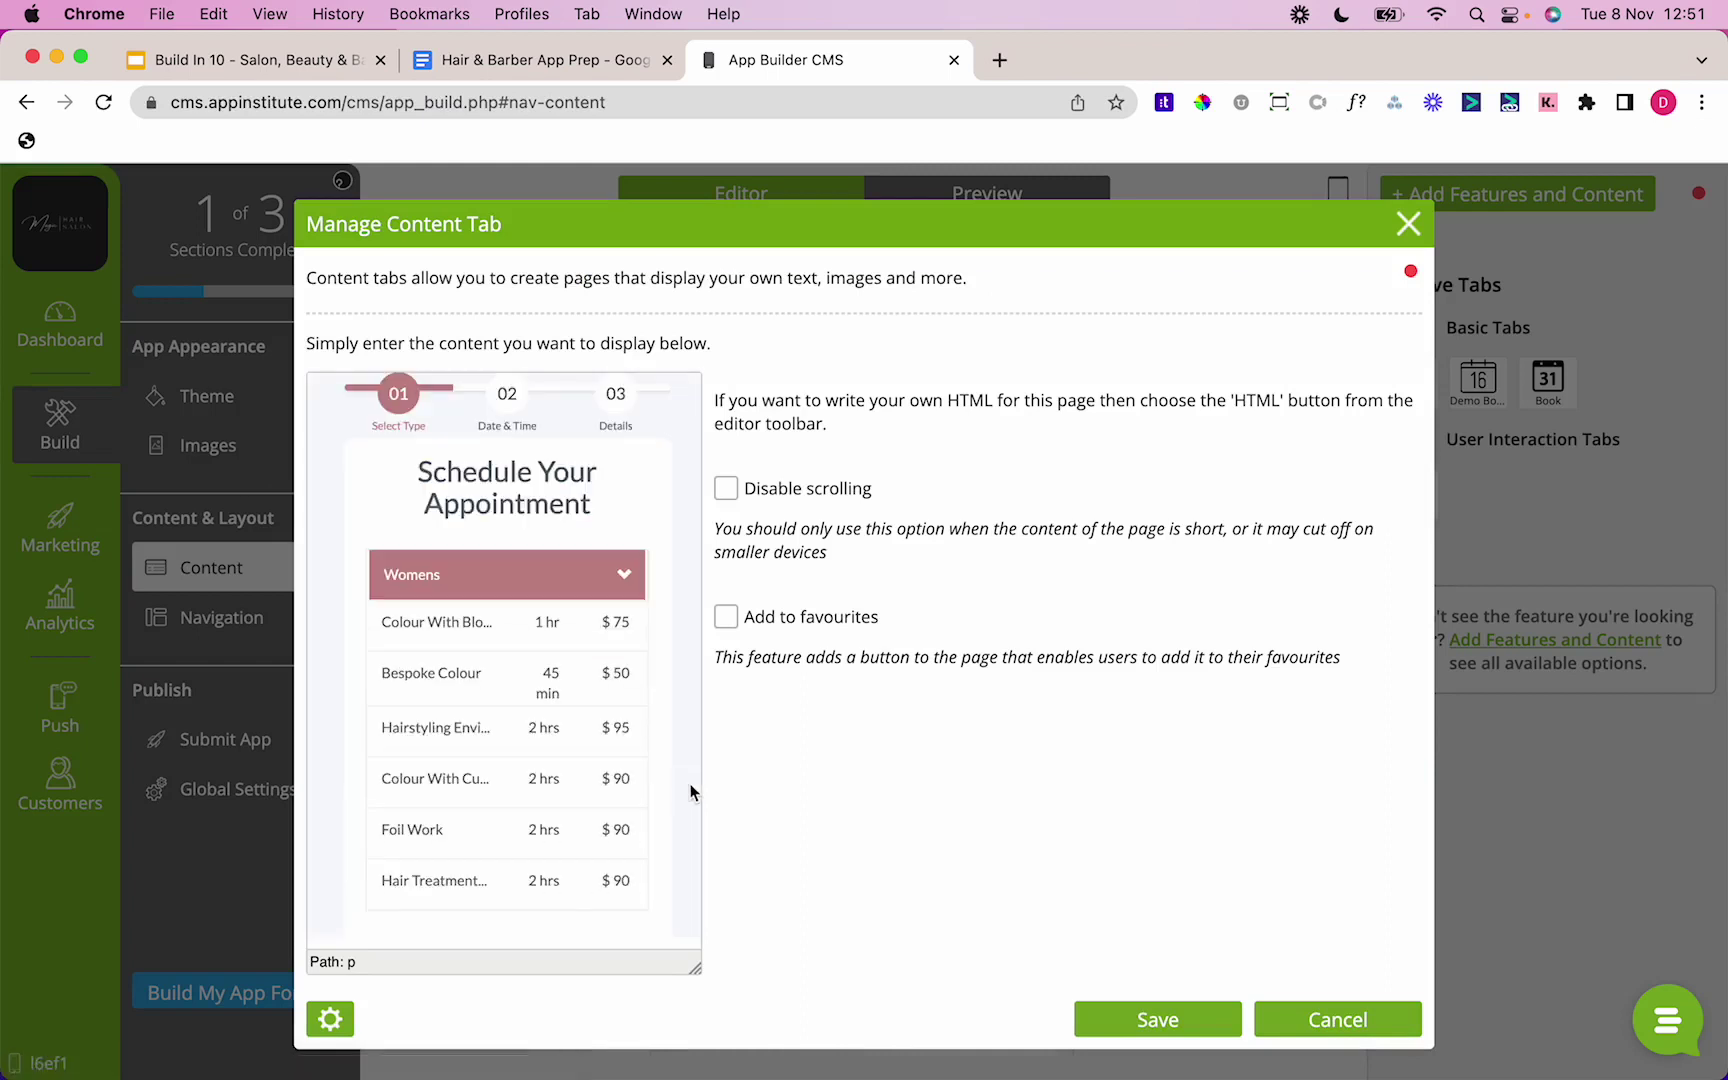
pyautogui.click(1315, 1024)
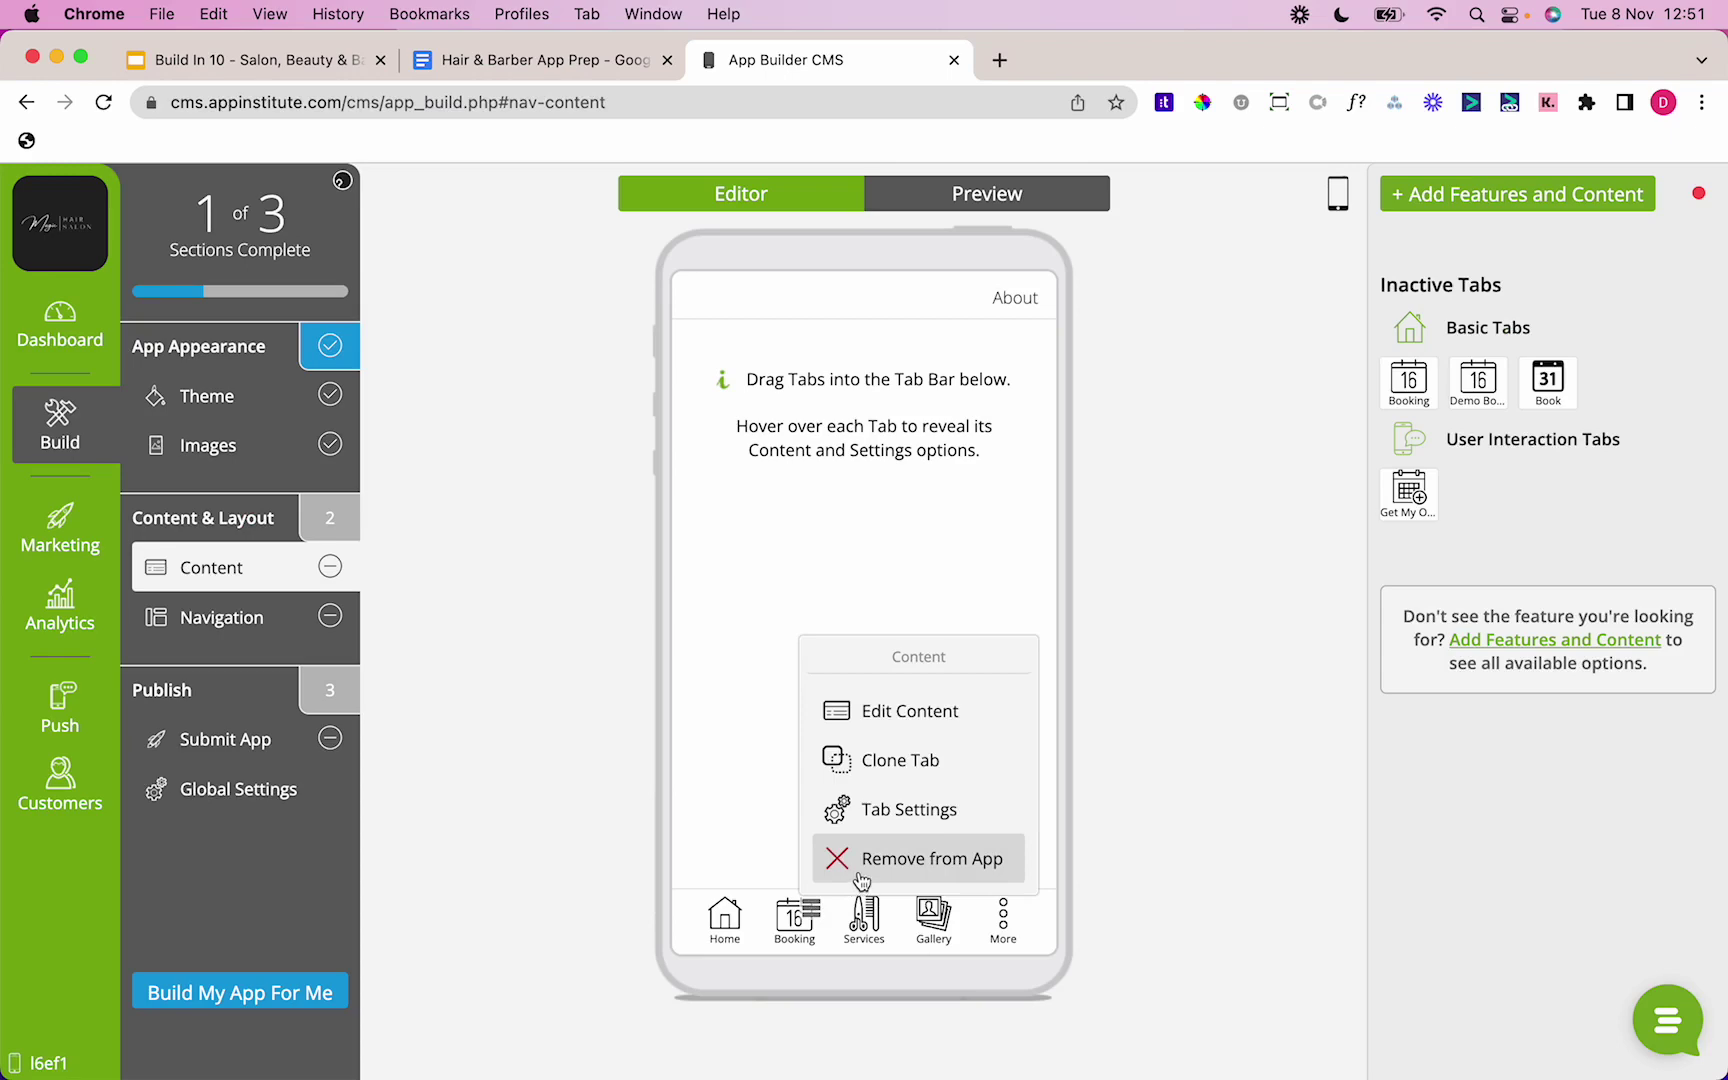
pyautogui.click(860, 860)
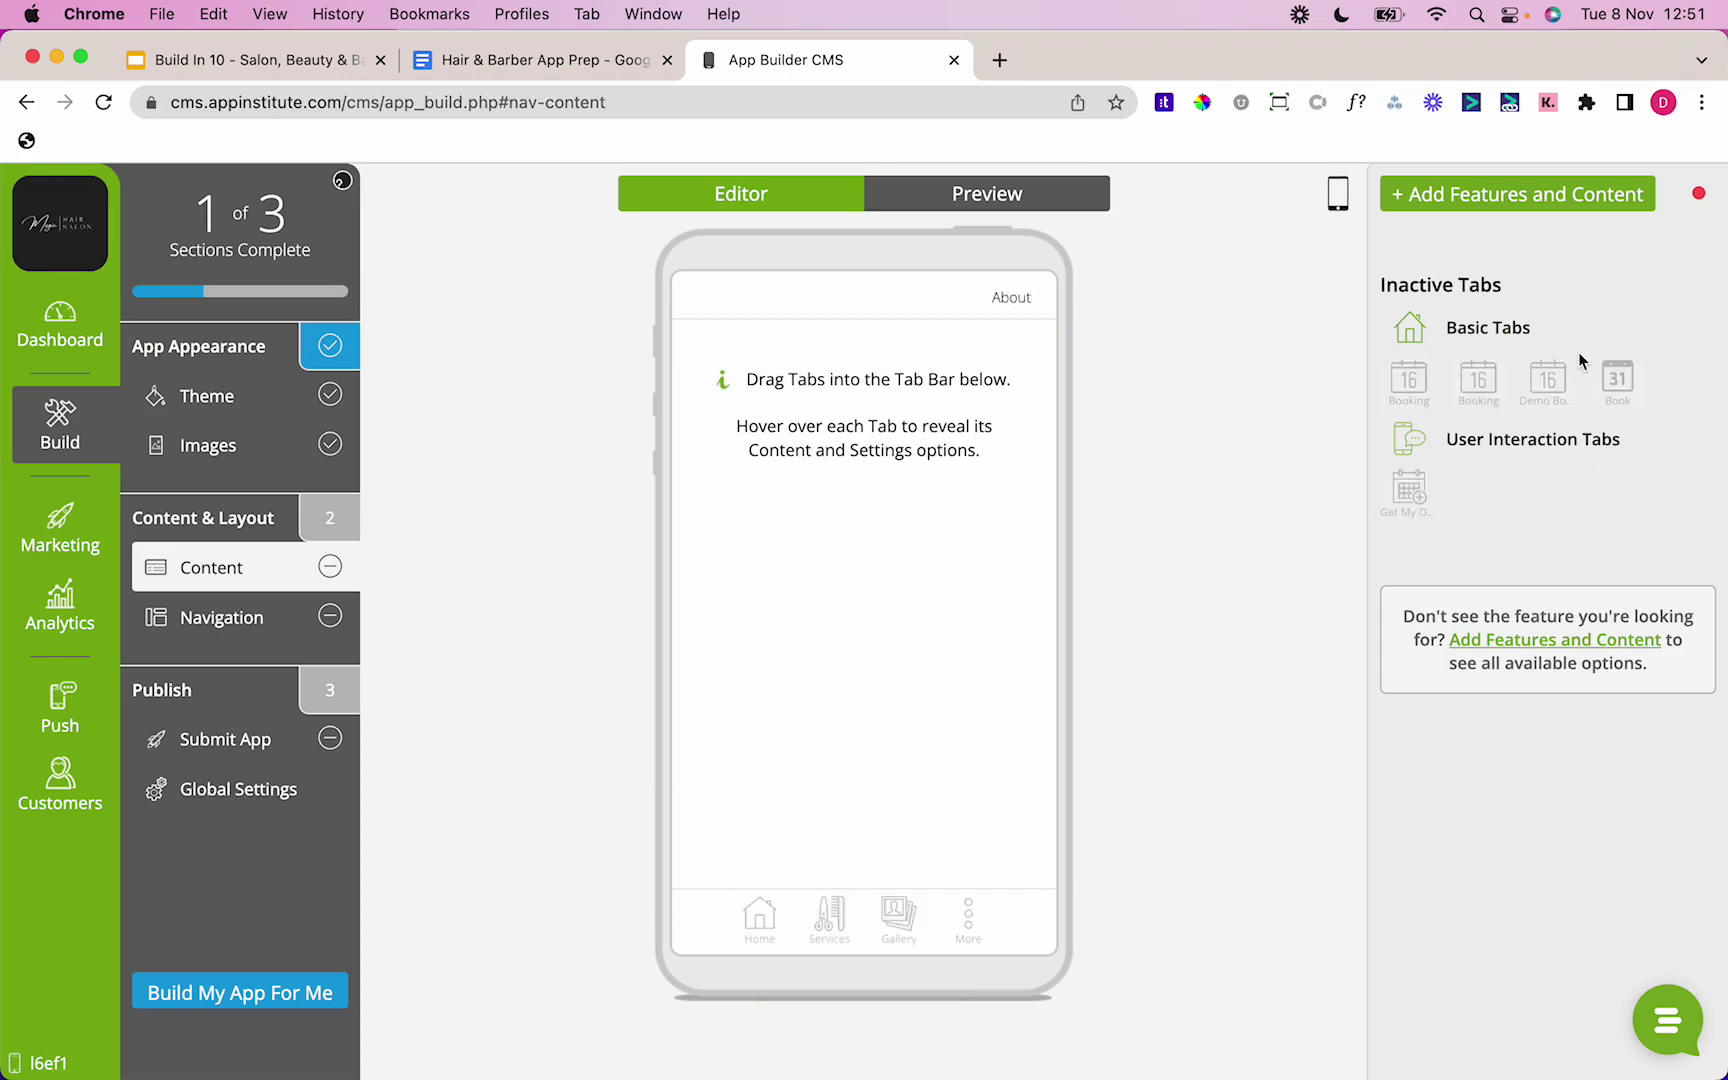
# Step: Add a Booking Website tab titled Book from the User Interaction features
pyautogui.click(1560, 200)
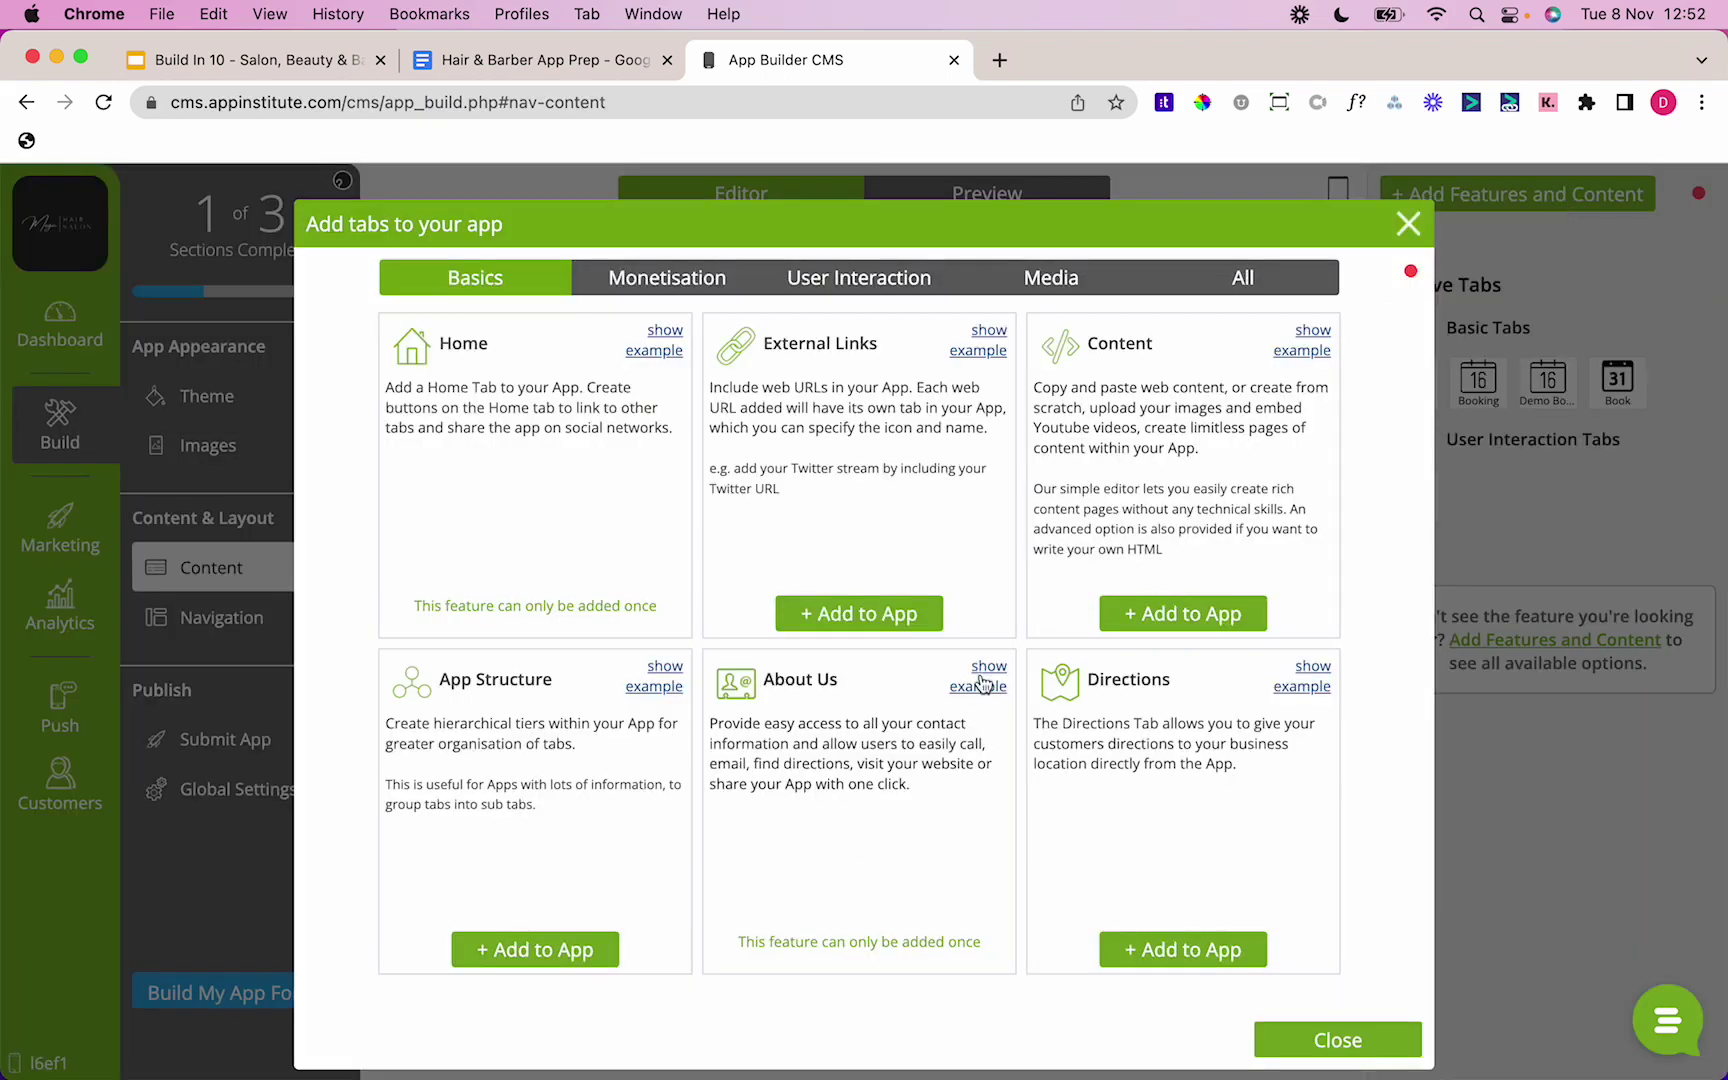
pyautogui.click(905, 285)
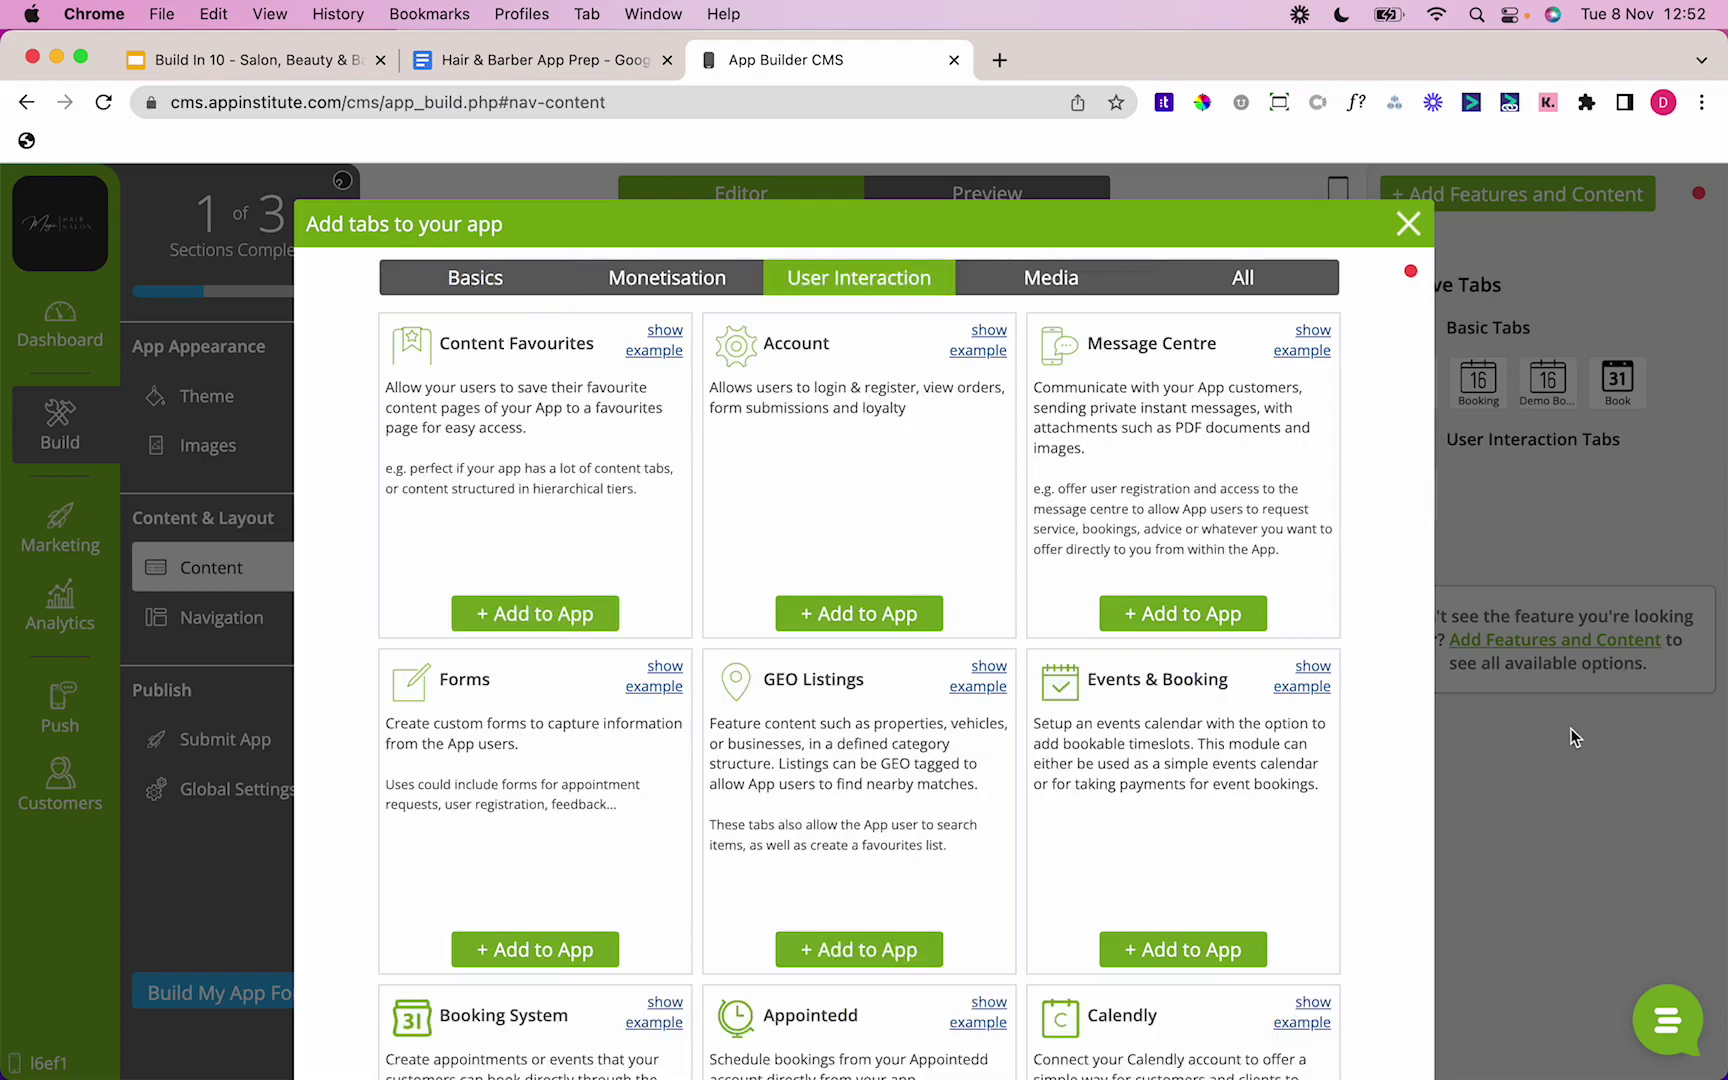
pyautogui.scroll(-5, 1395, 747)
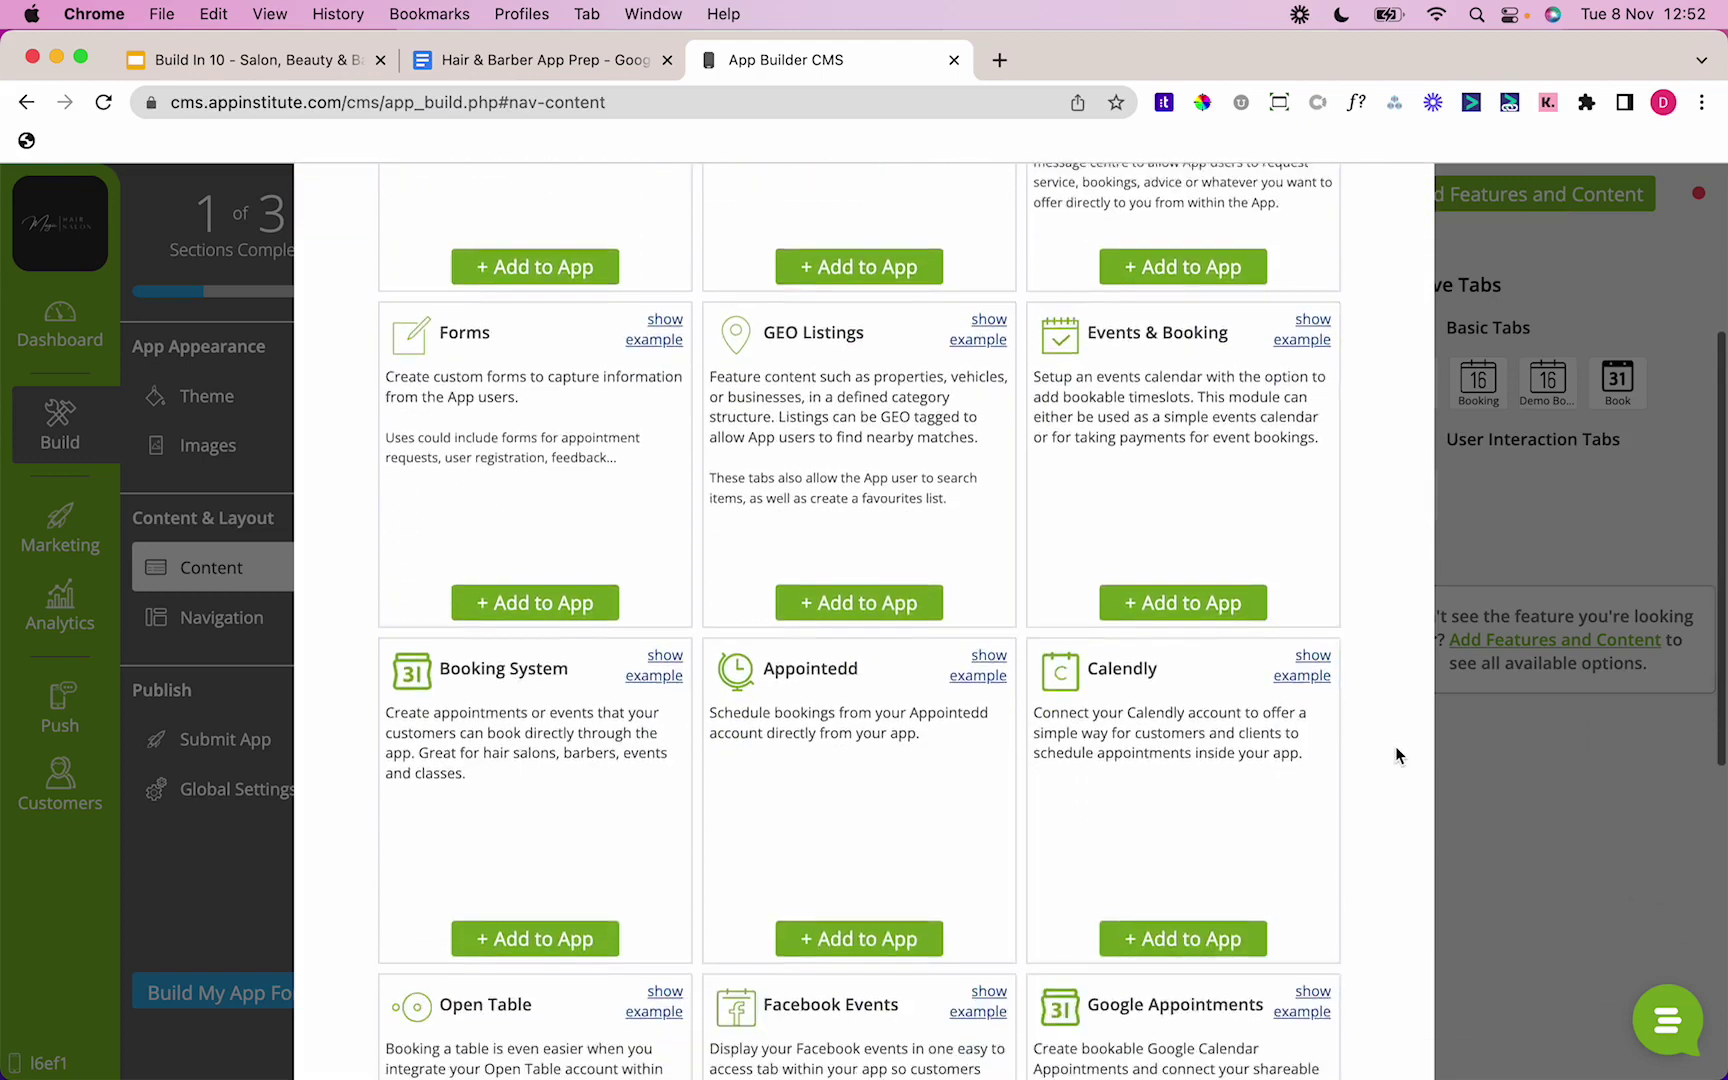
pyautogui.scroll(-7, 1395, 747)
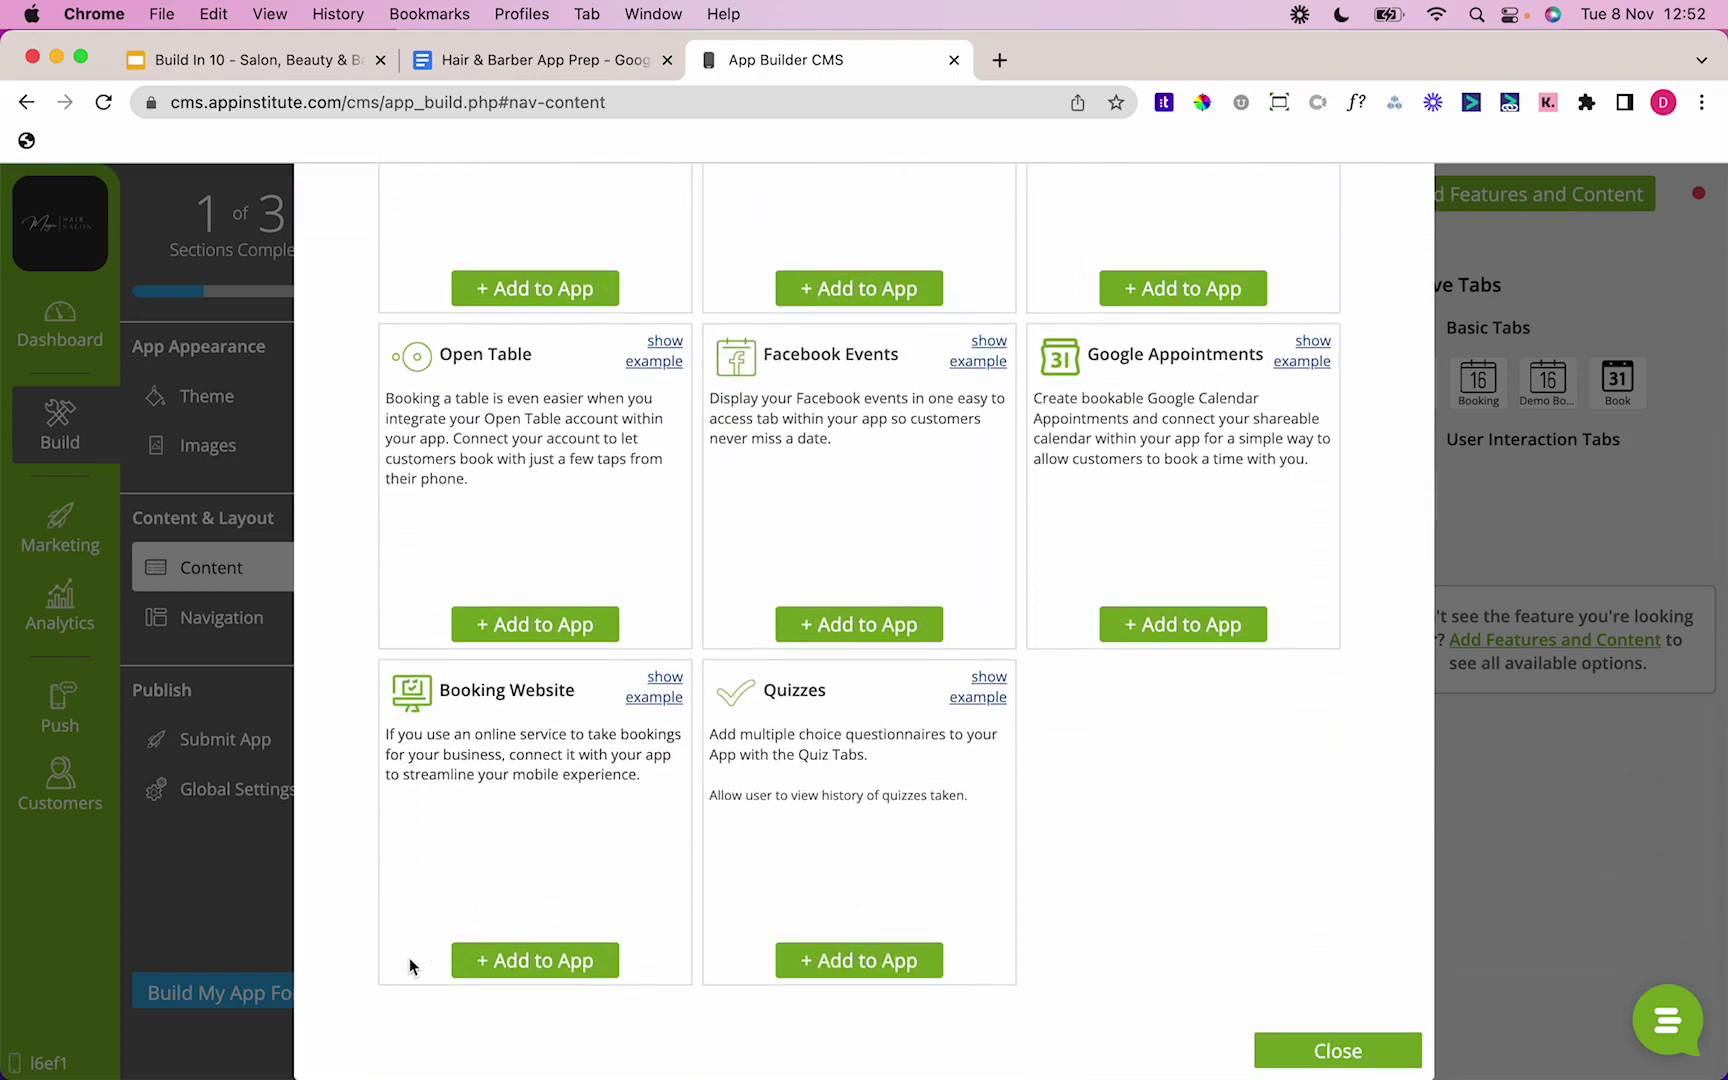
pyautogui.click(491, 962)
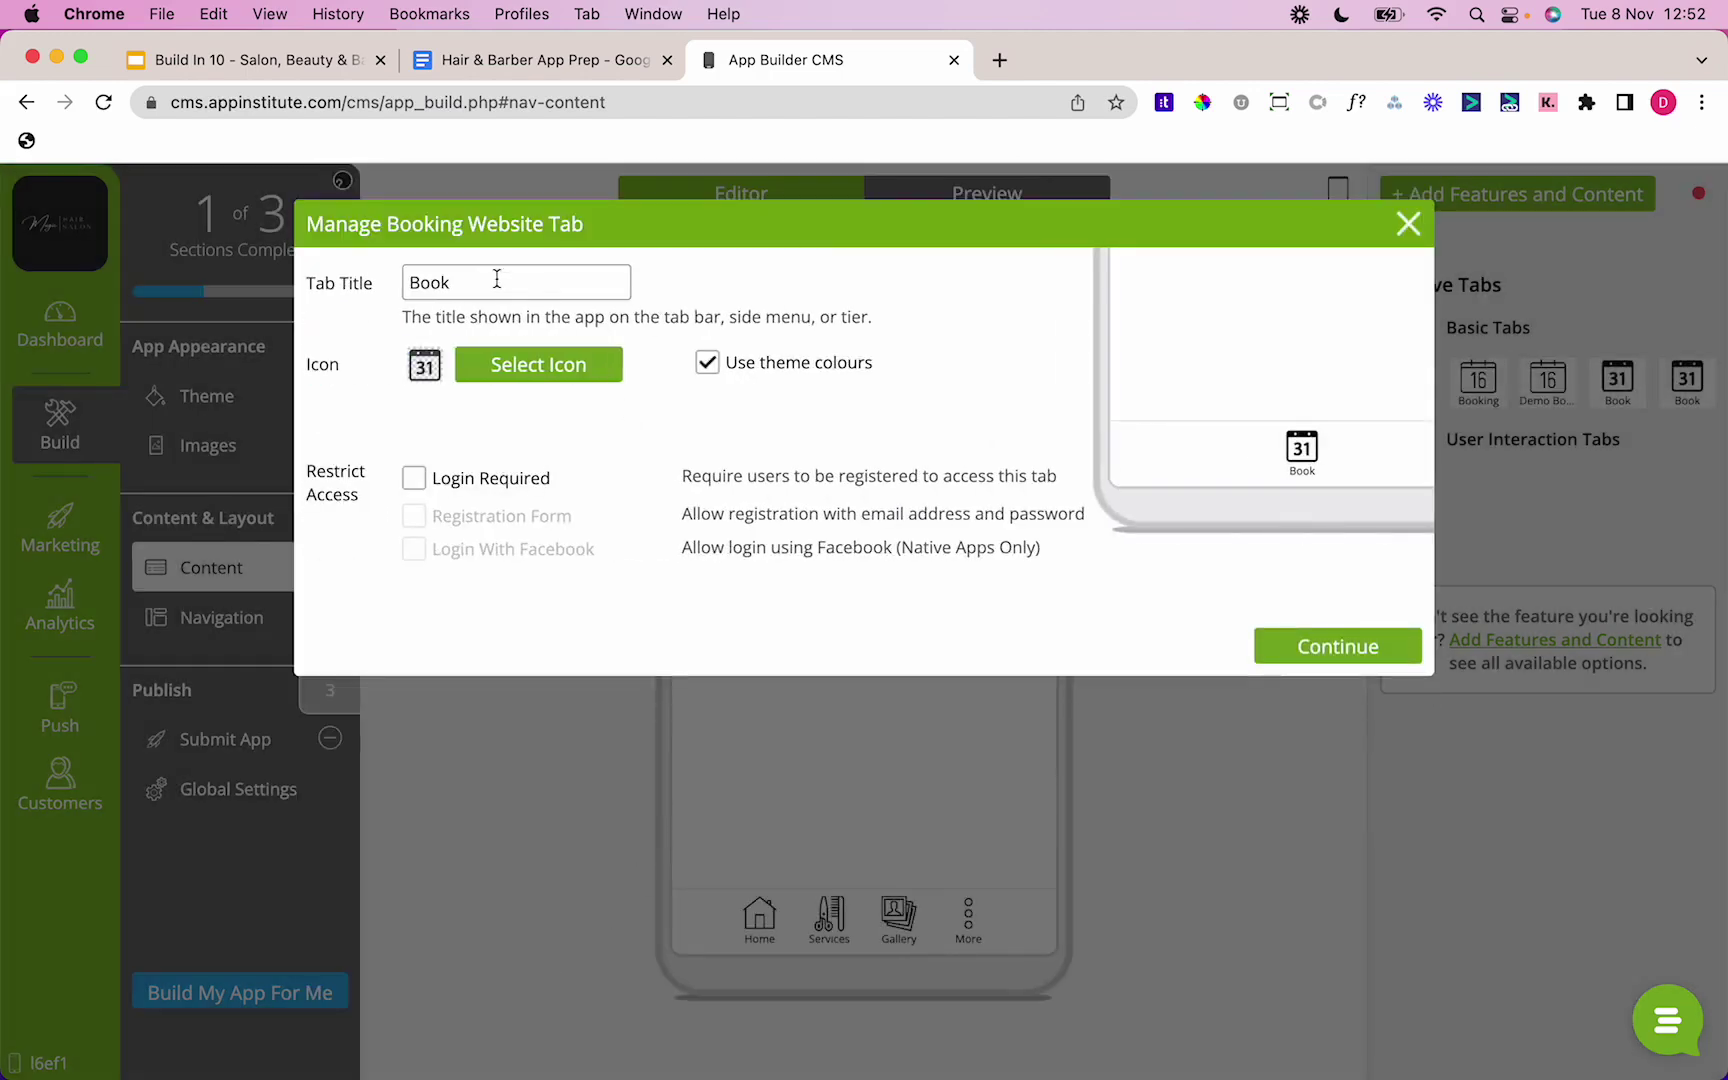
pyautogui.click(490, 281)
pyautogui.click(378, 396)
pyautogui.click(1305, 650)
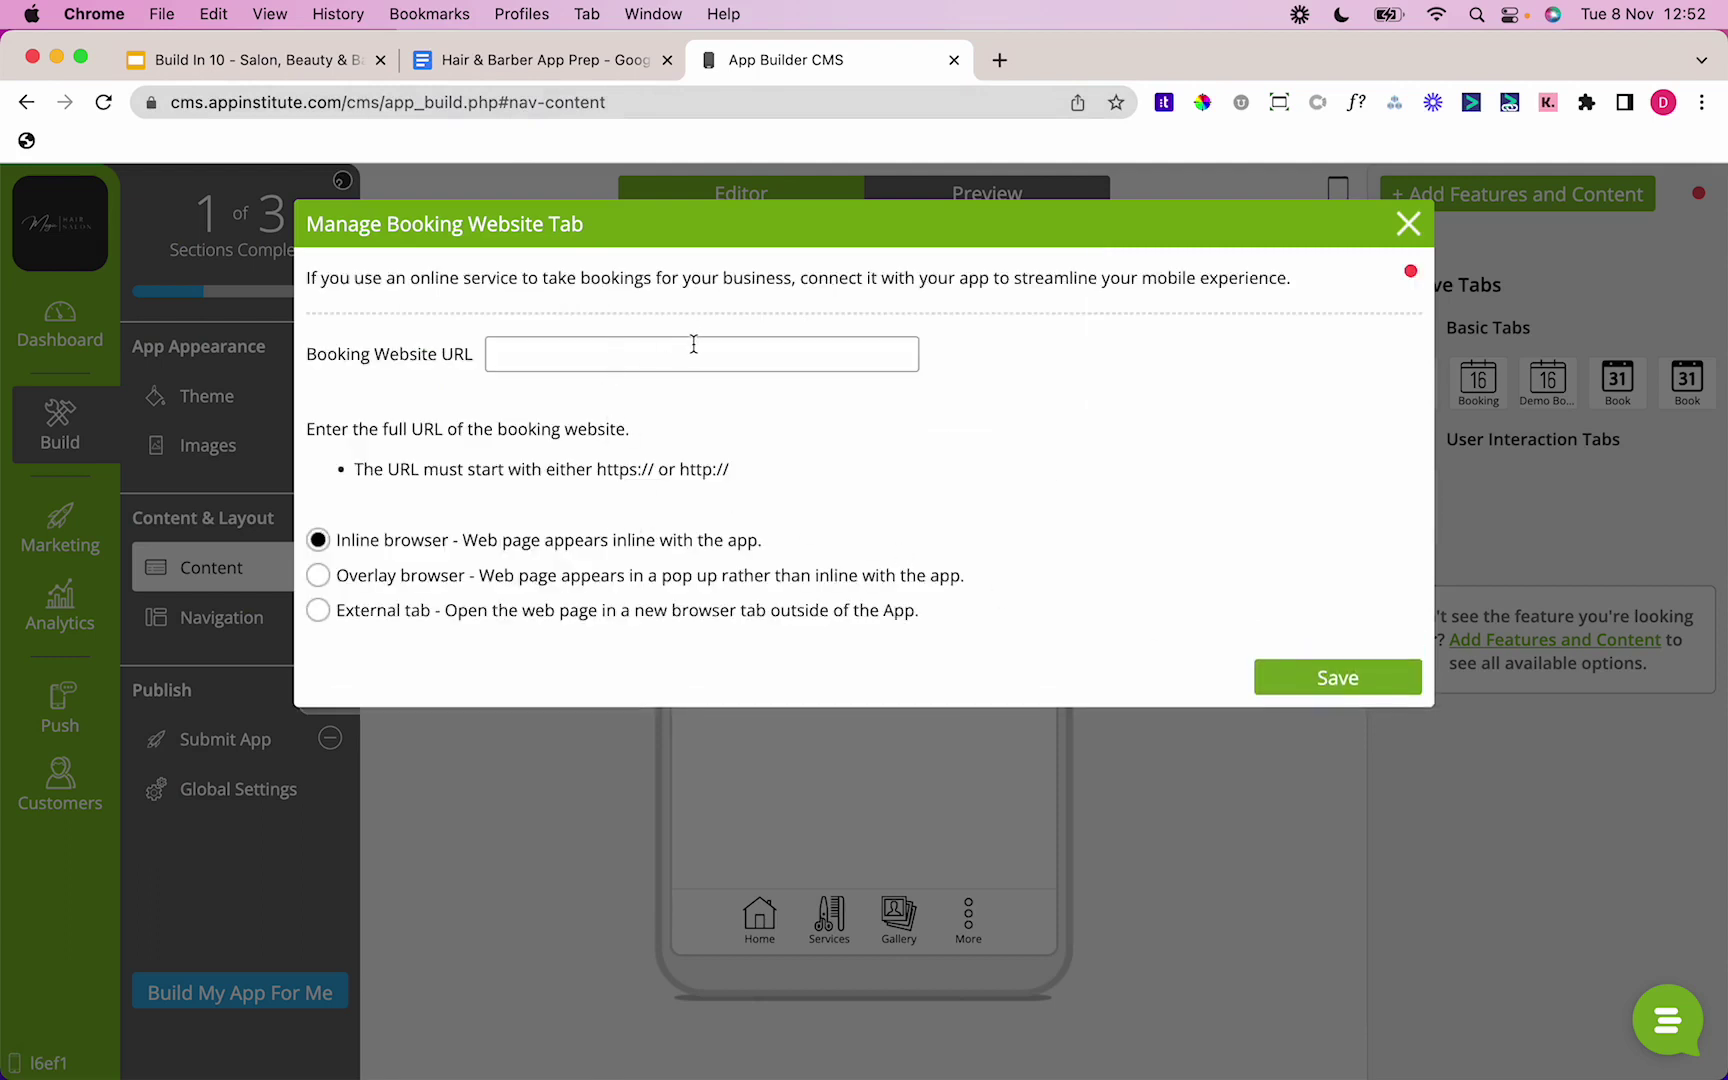
# Step: Paste the salon's Treatwell booking link from the prep notes as the tab's address and save
pyautogui.click(520, 60)
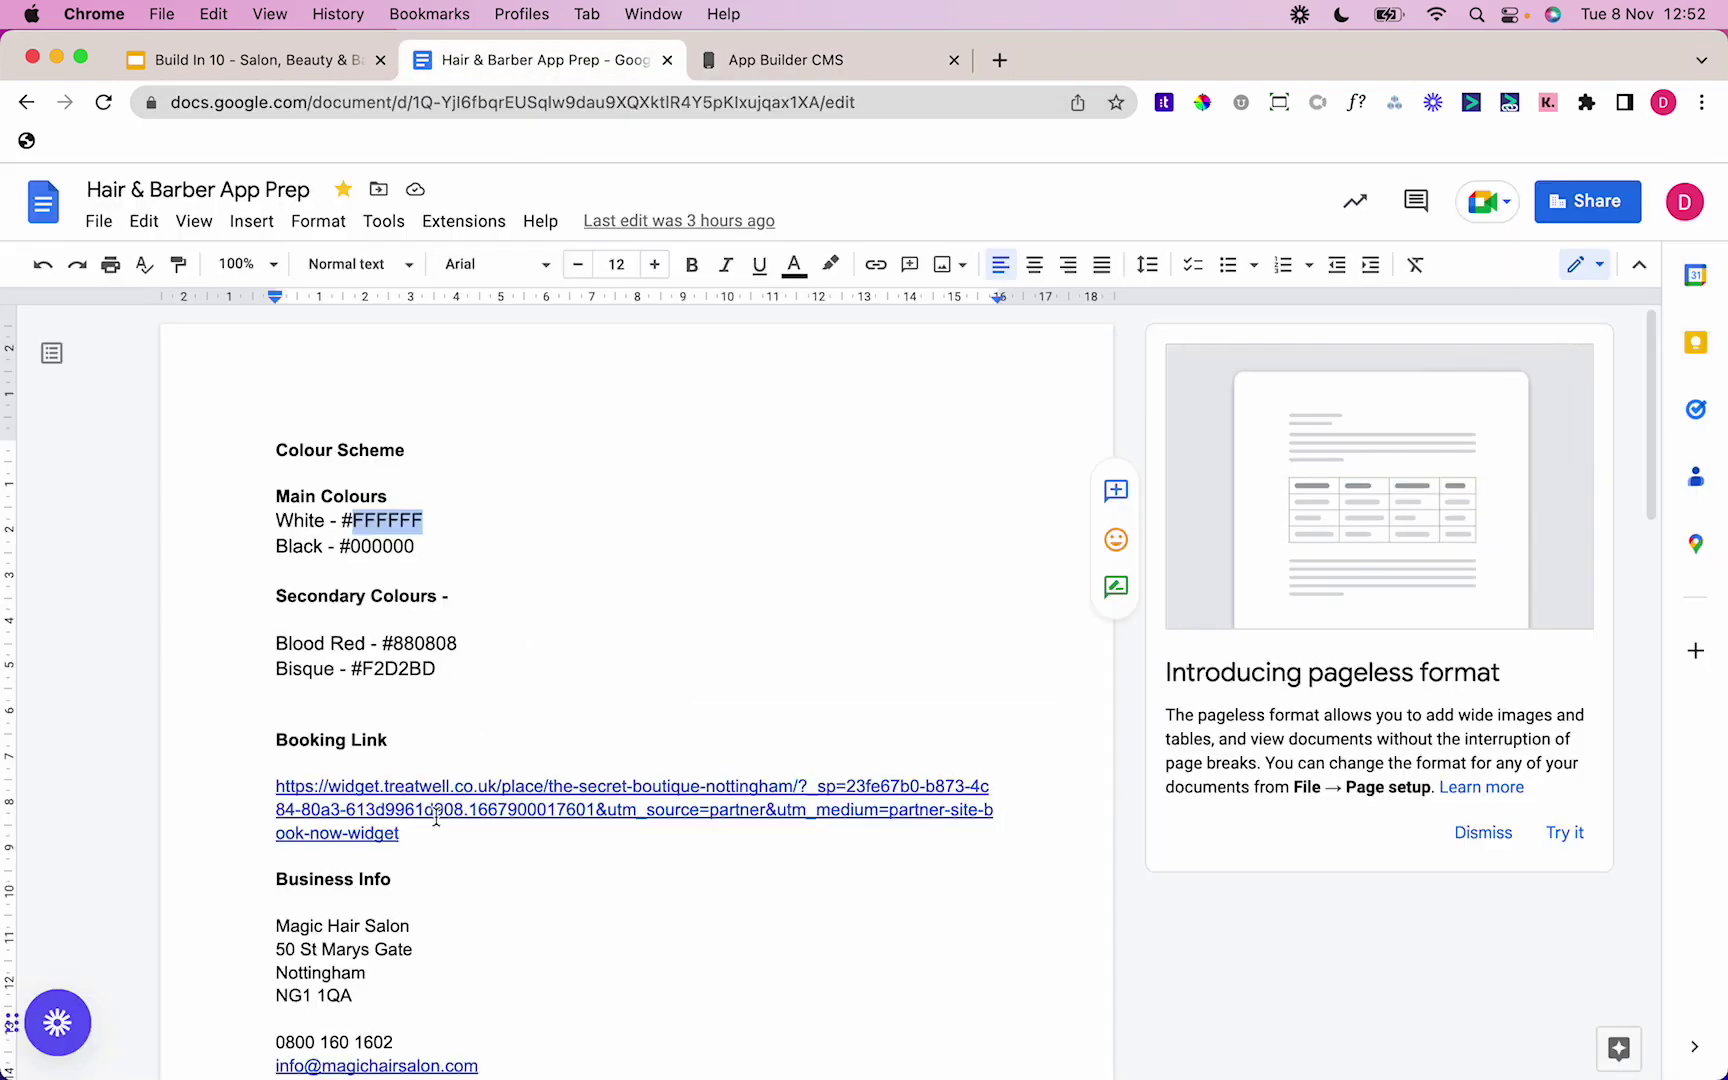
pyautogui.tripleClick(436, 818)
pyautogui.press('super+c')
pyautogui.click(732, 92)
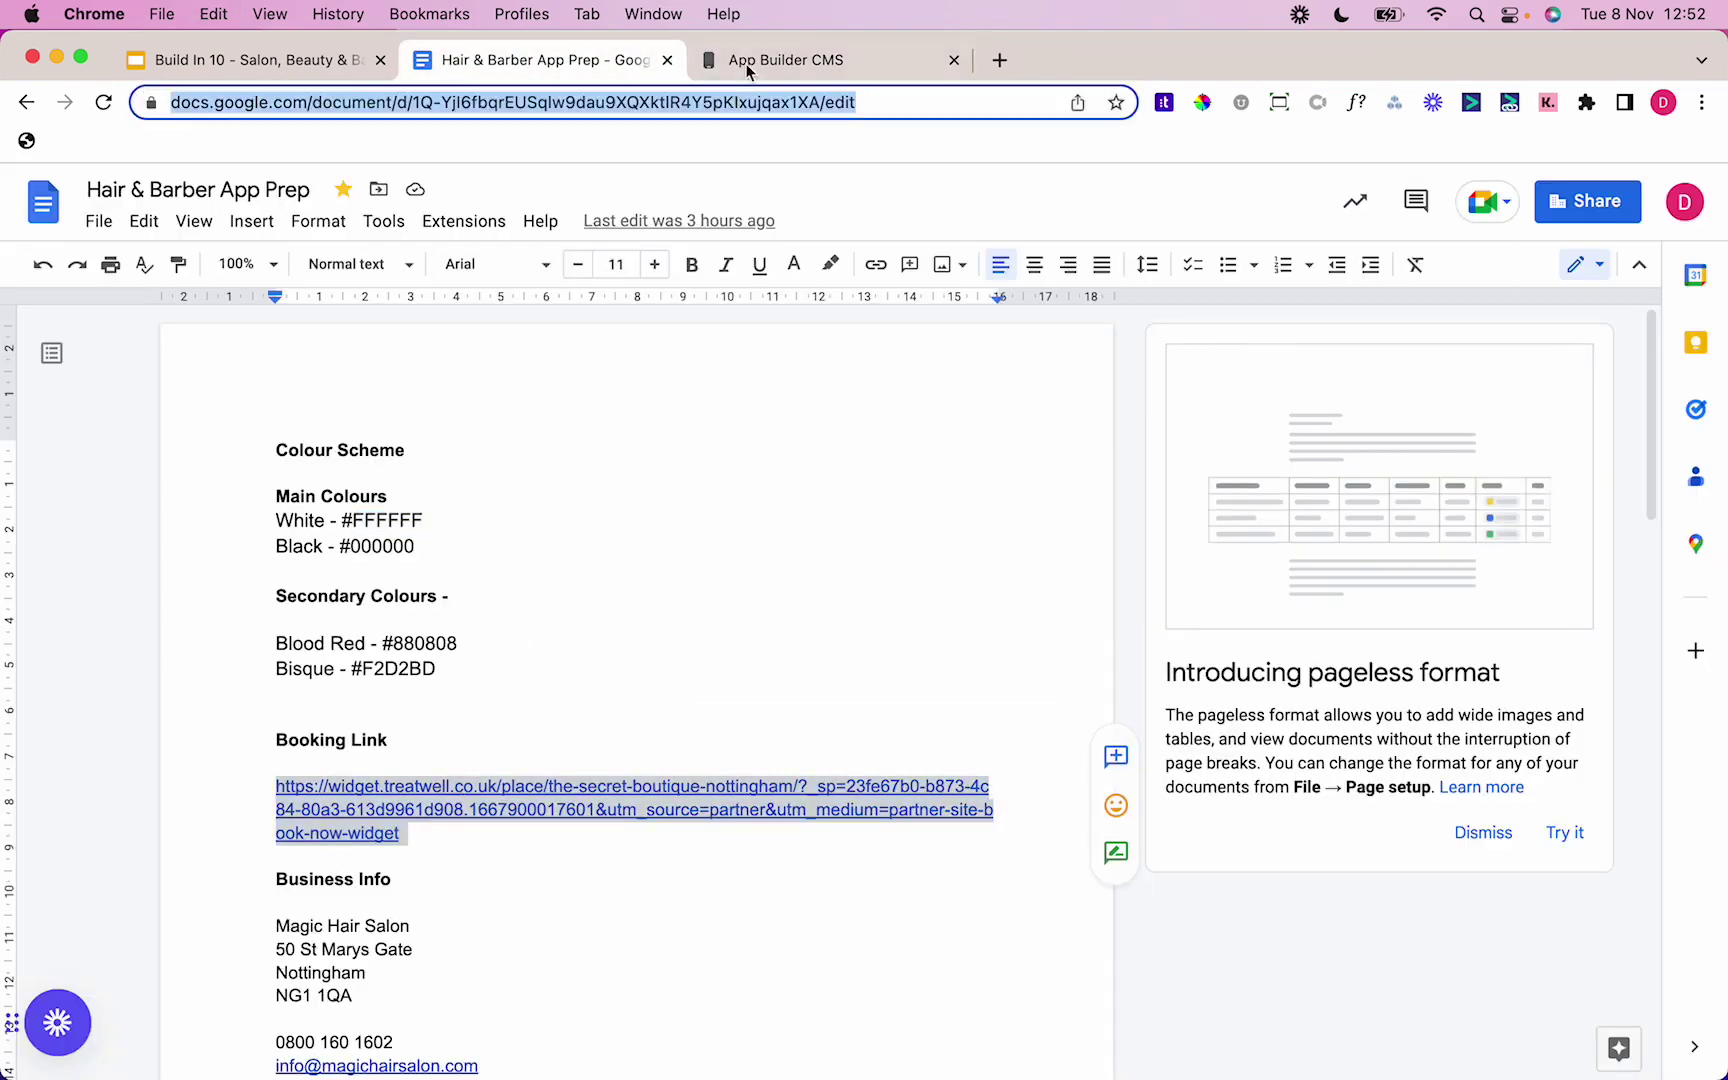
pyautogui.click(747, 66)
pyautogui.click(700, 354)
pyautogui.press('super+v')
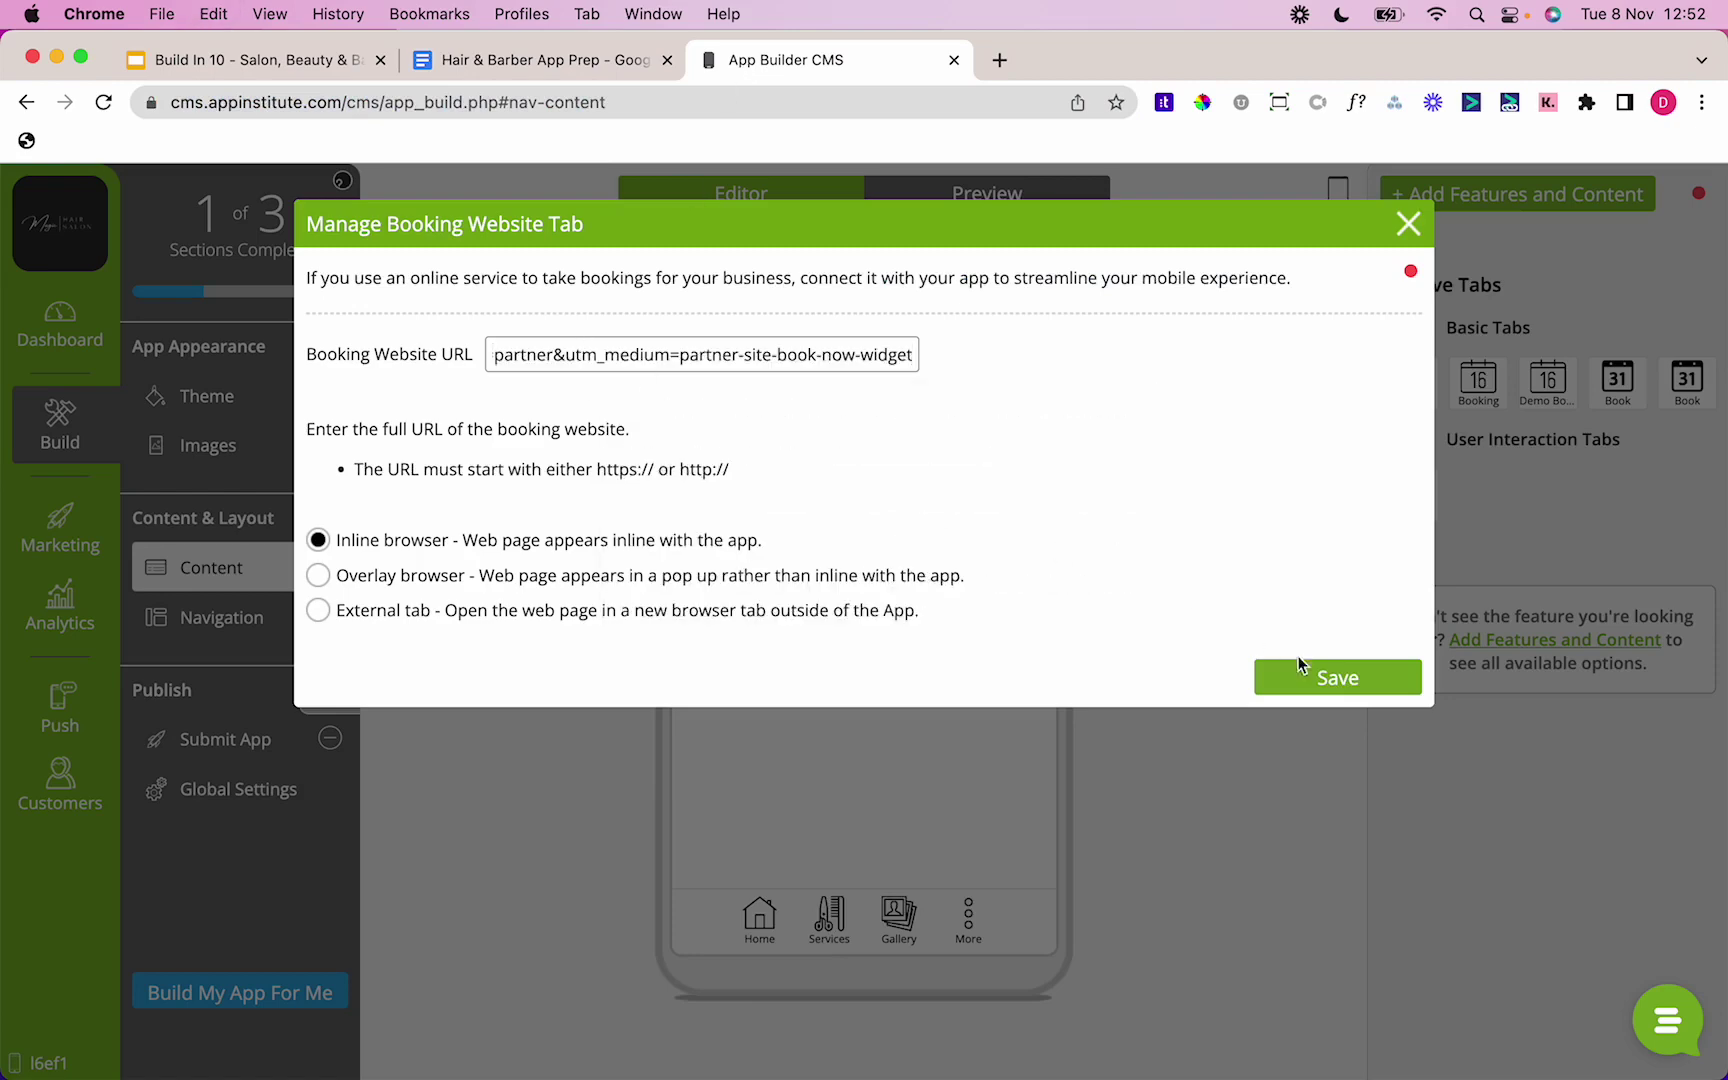
pyautogui.click(1299, 661)
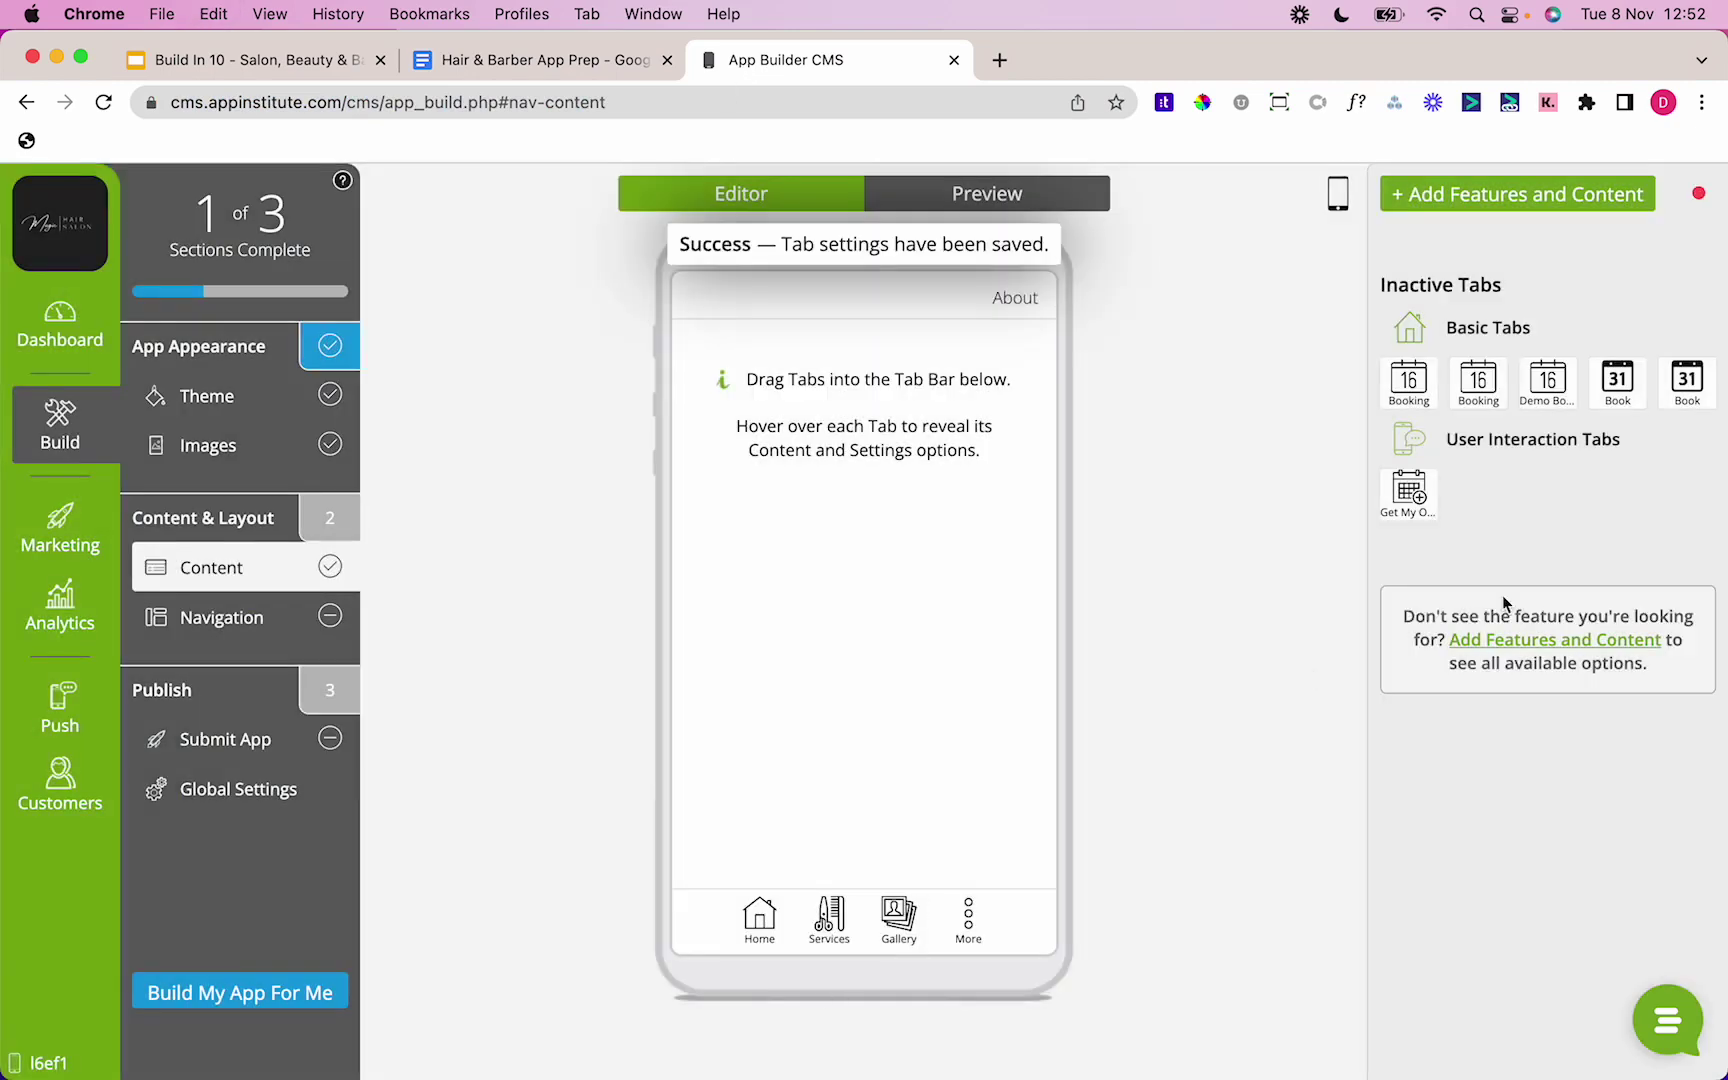
# Step: Check the Book tab's link settings and place the tab in the tab bar after Home
pyautogui.moveTo(1630, 390)
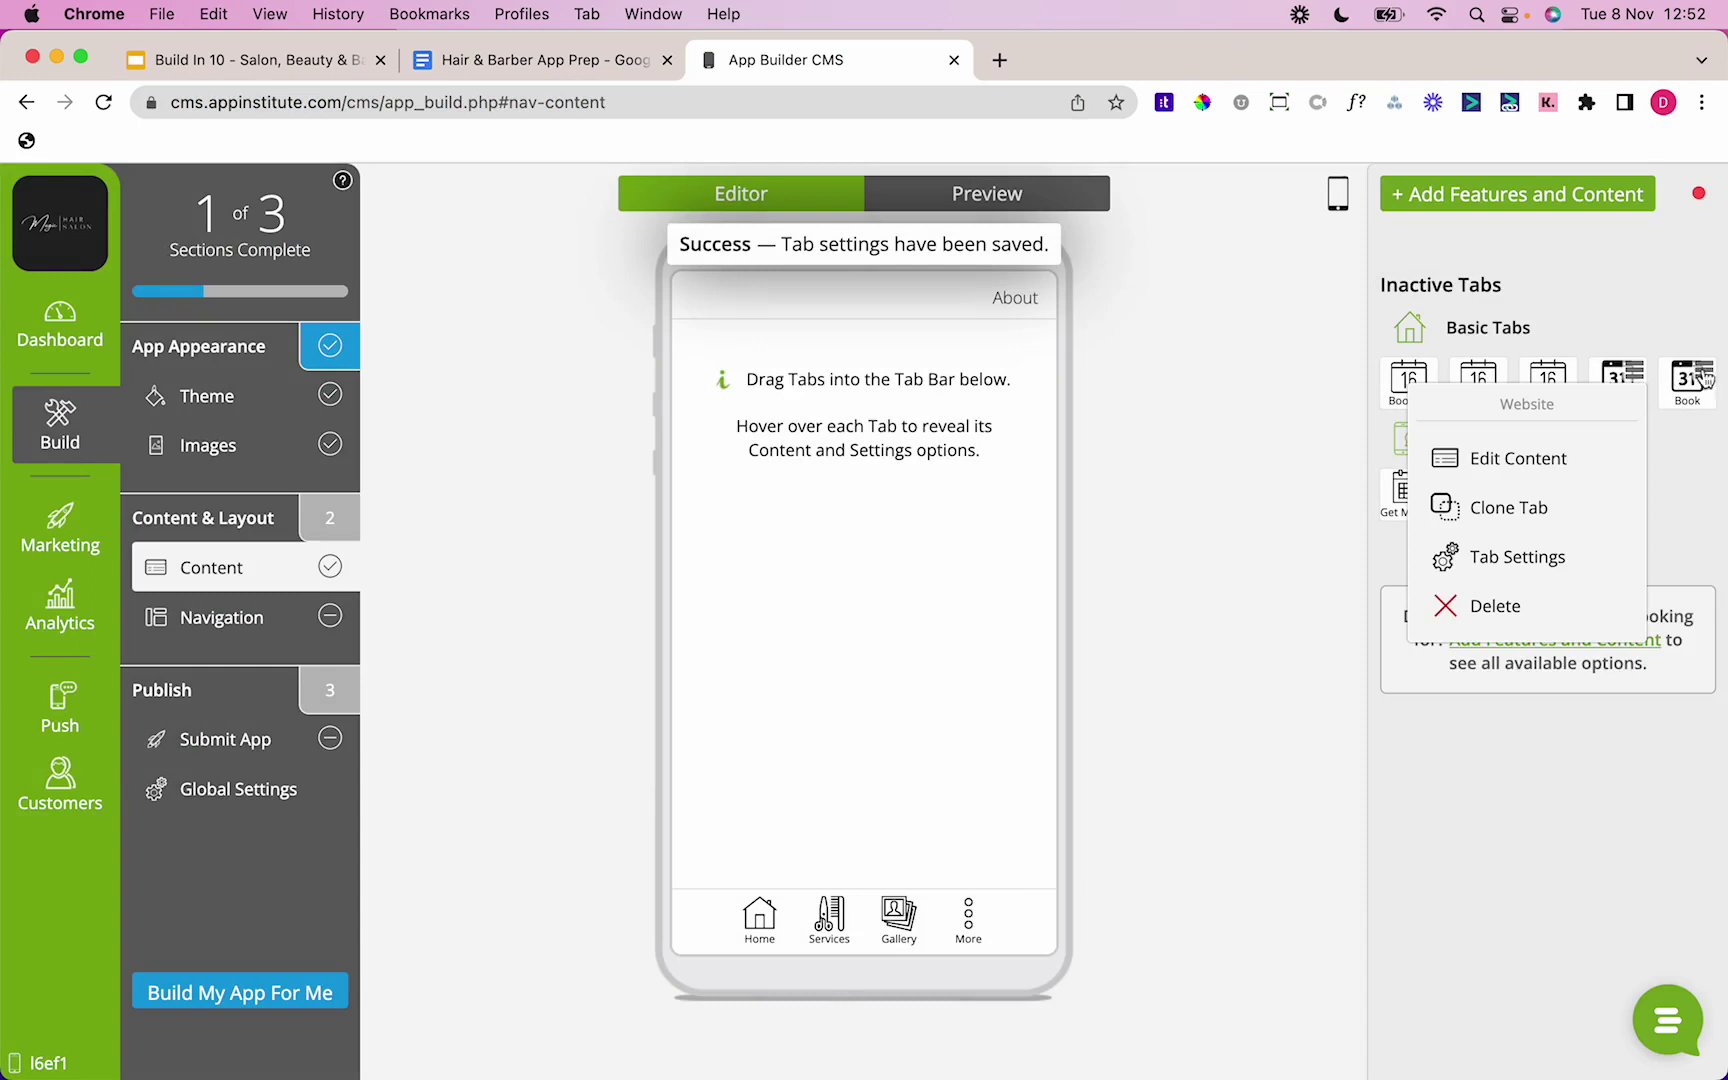
pyautogui.moveTo(1710, 380)
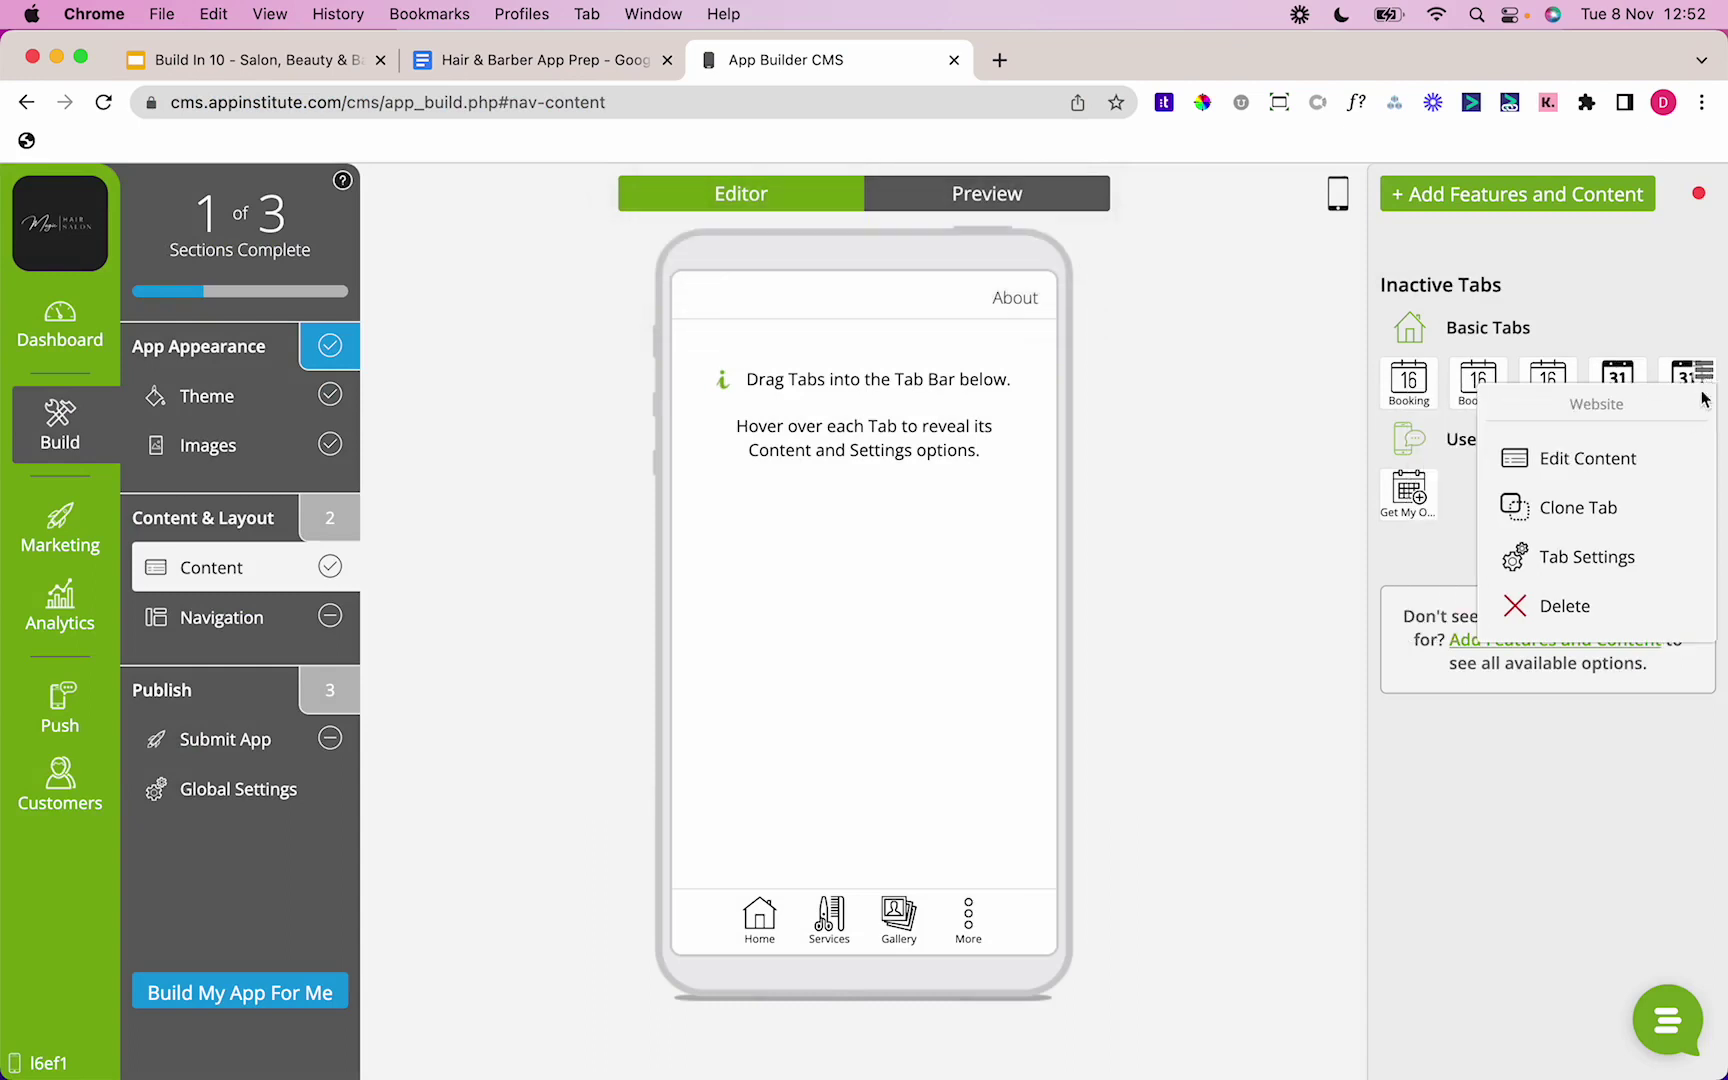
pyautogui.click(1652, 458)
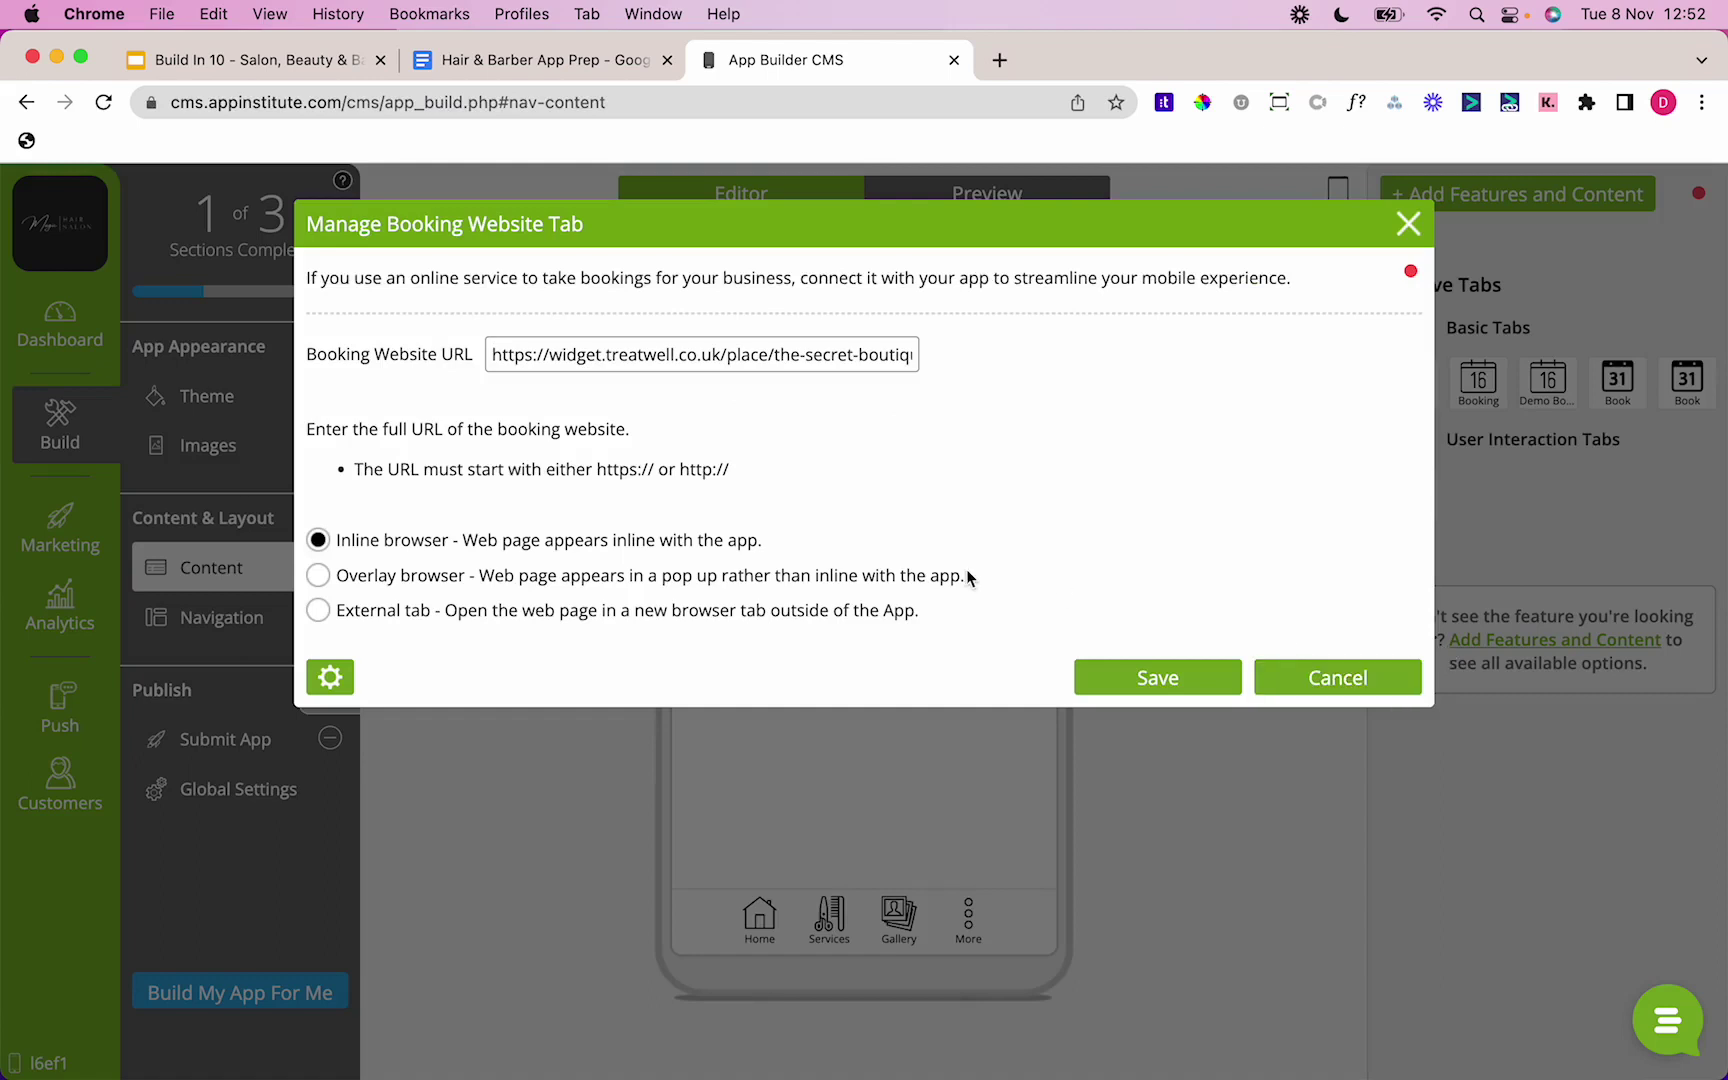
pyautogui.click(1369, 676)
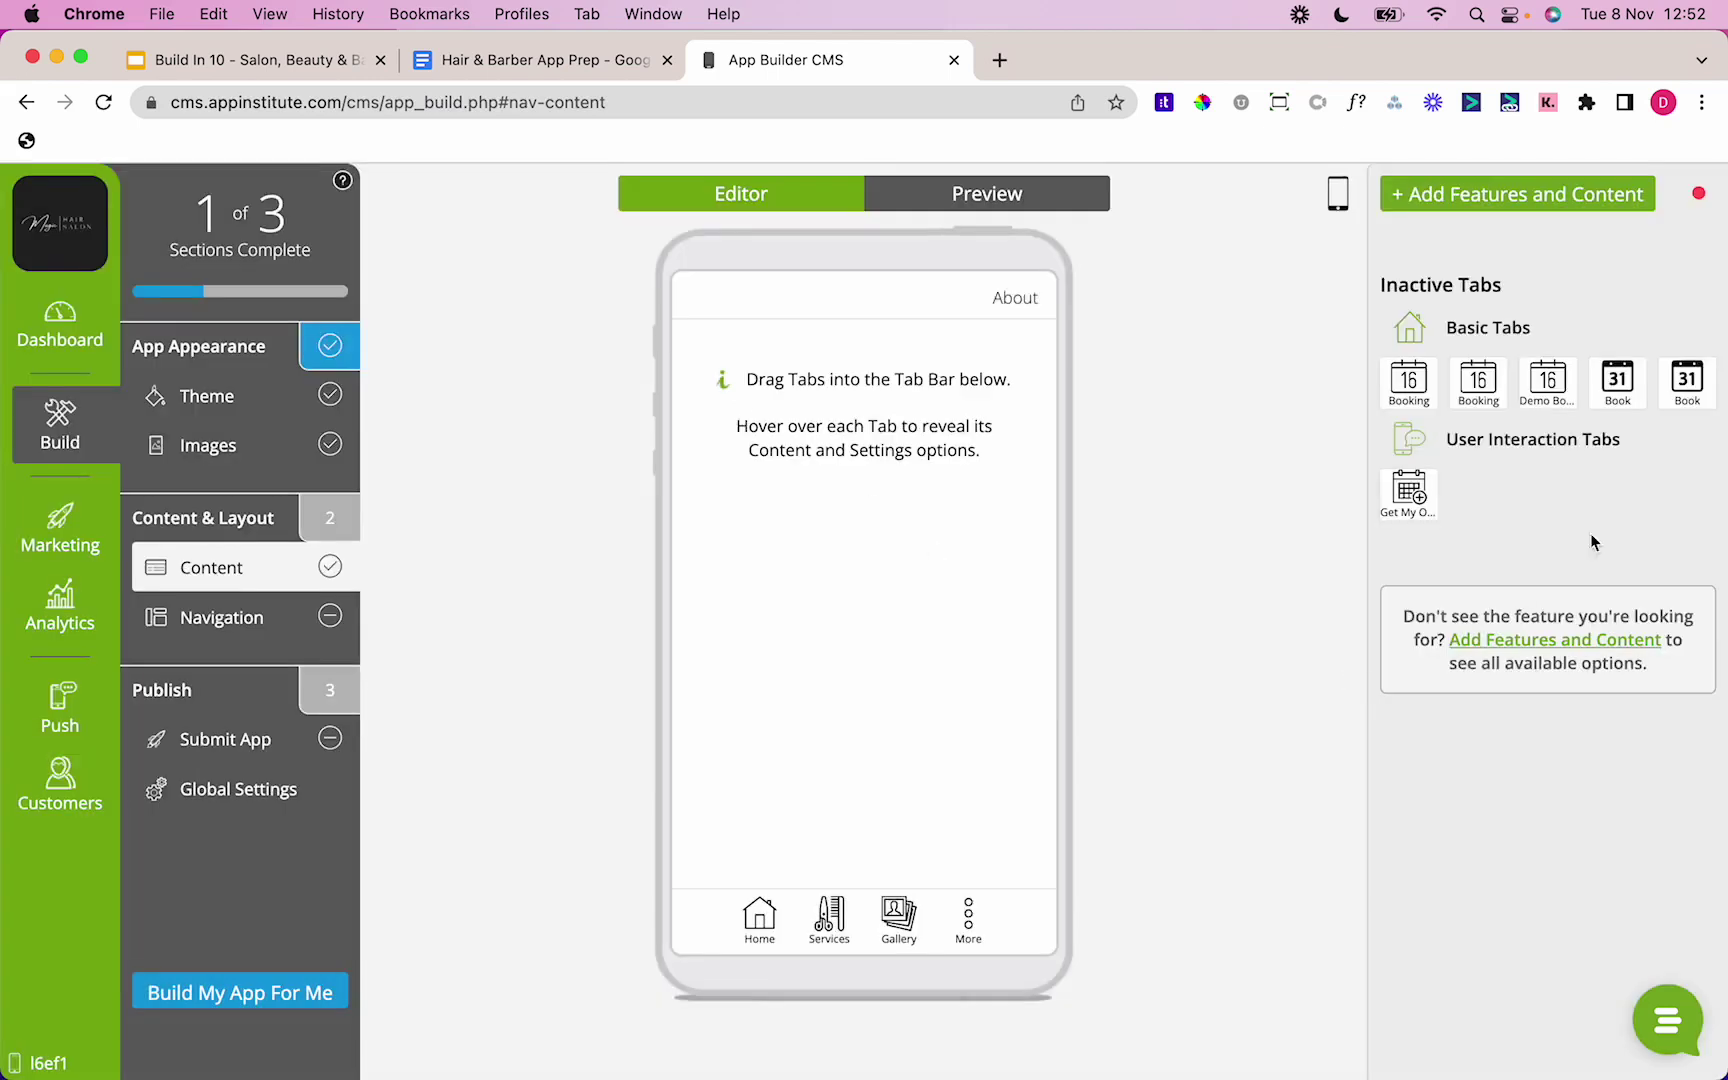
pyautogui.moveTo(1692, 390); pyautogui.dragTo(812, 918)
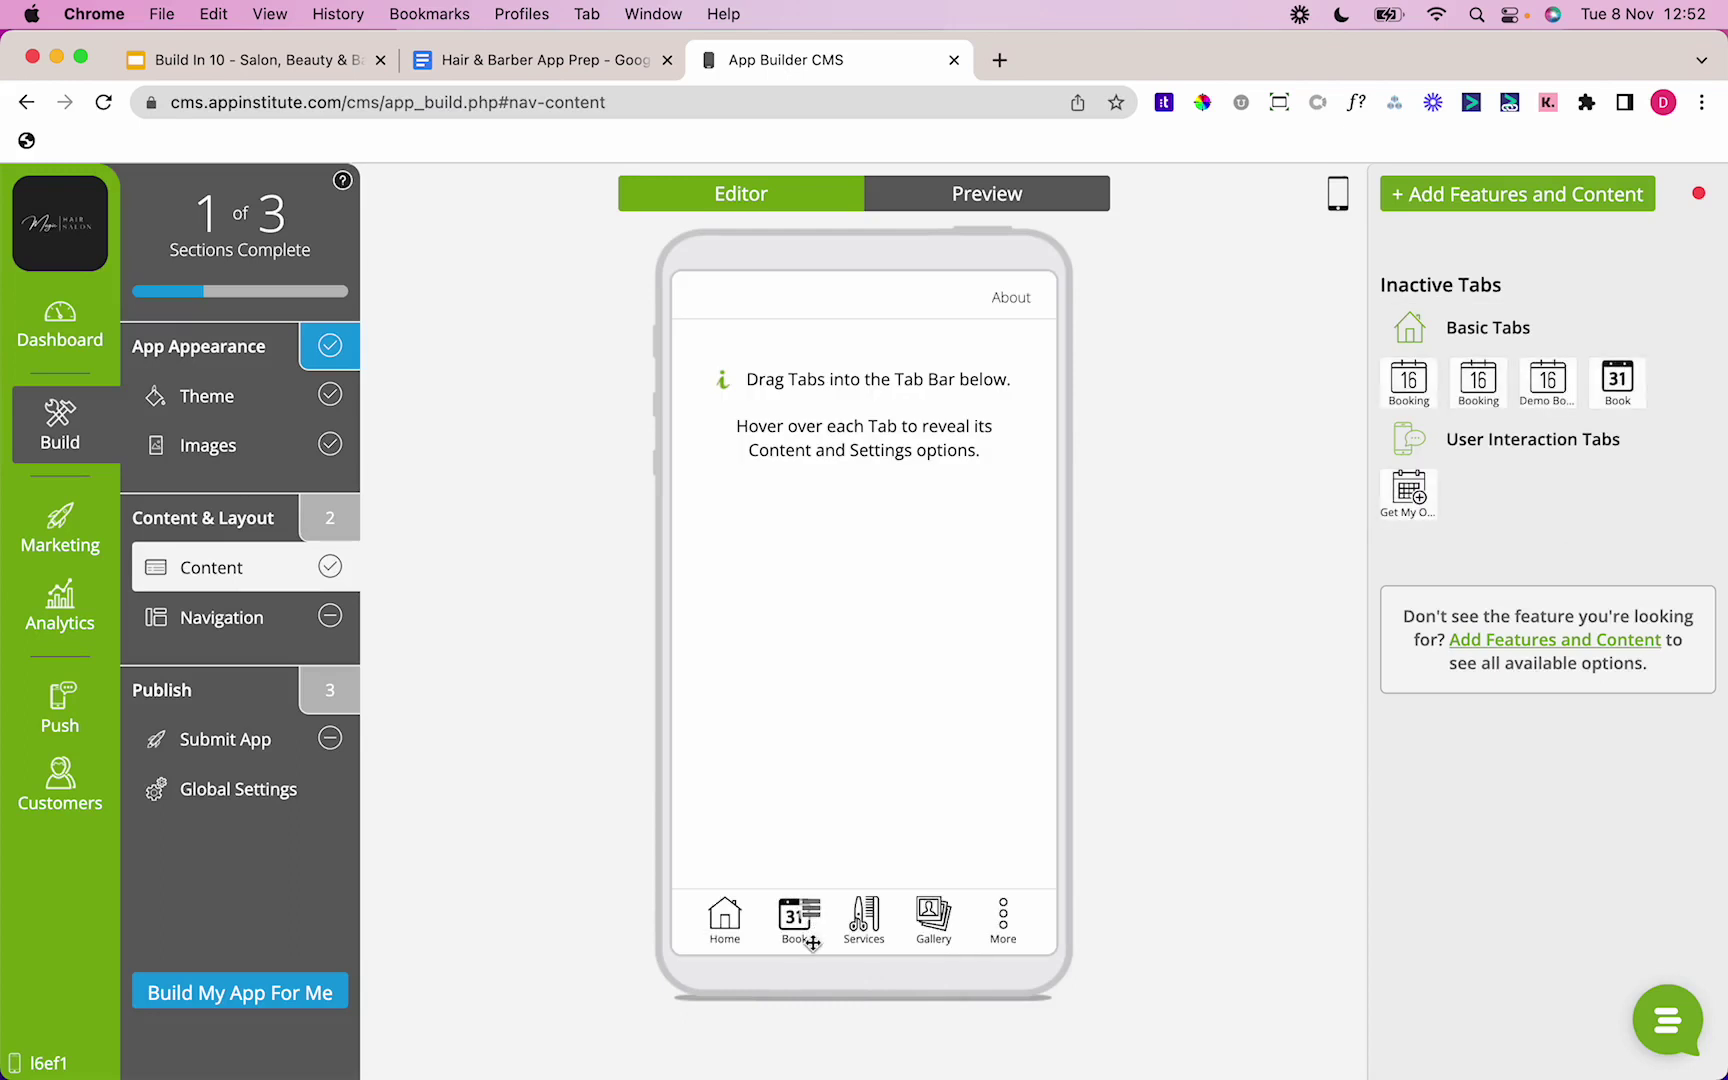
# Step: Remove the Services tab and the old Gallery tab from the app
pyautogui.moveTo(815, 922)
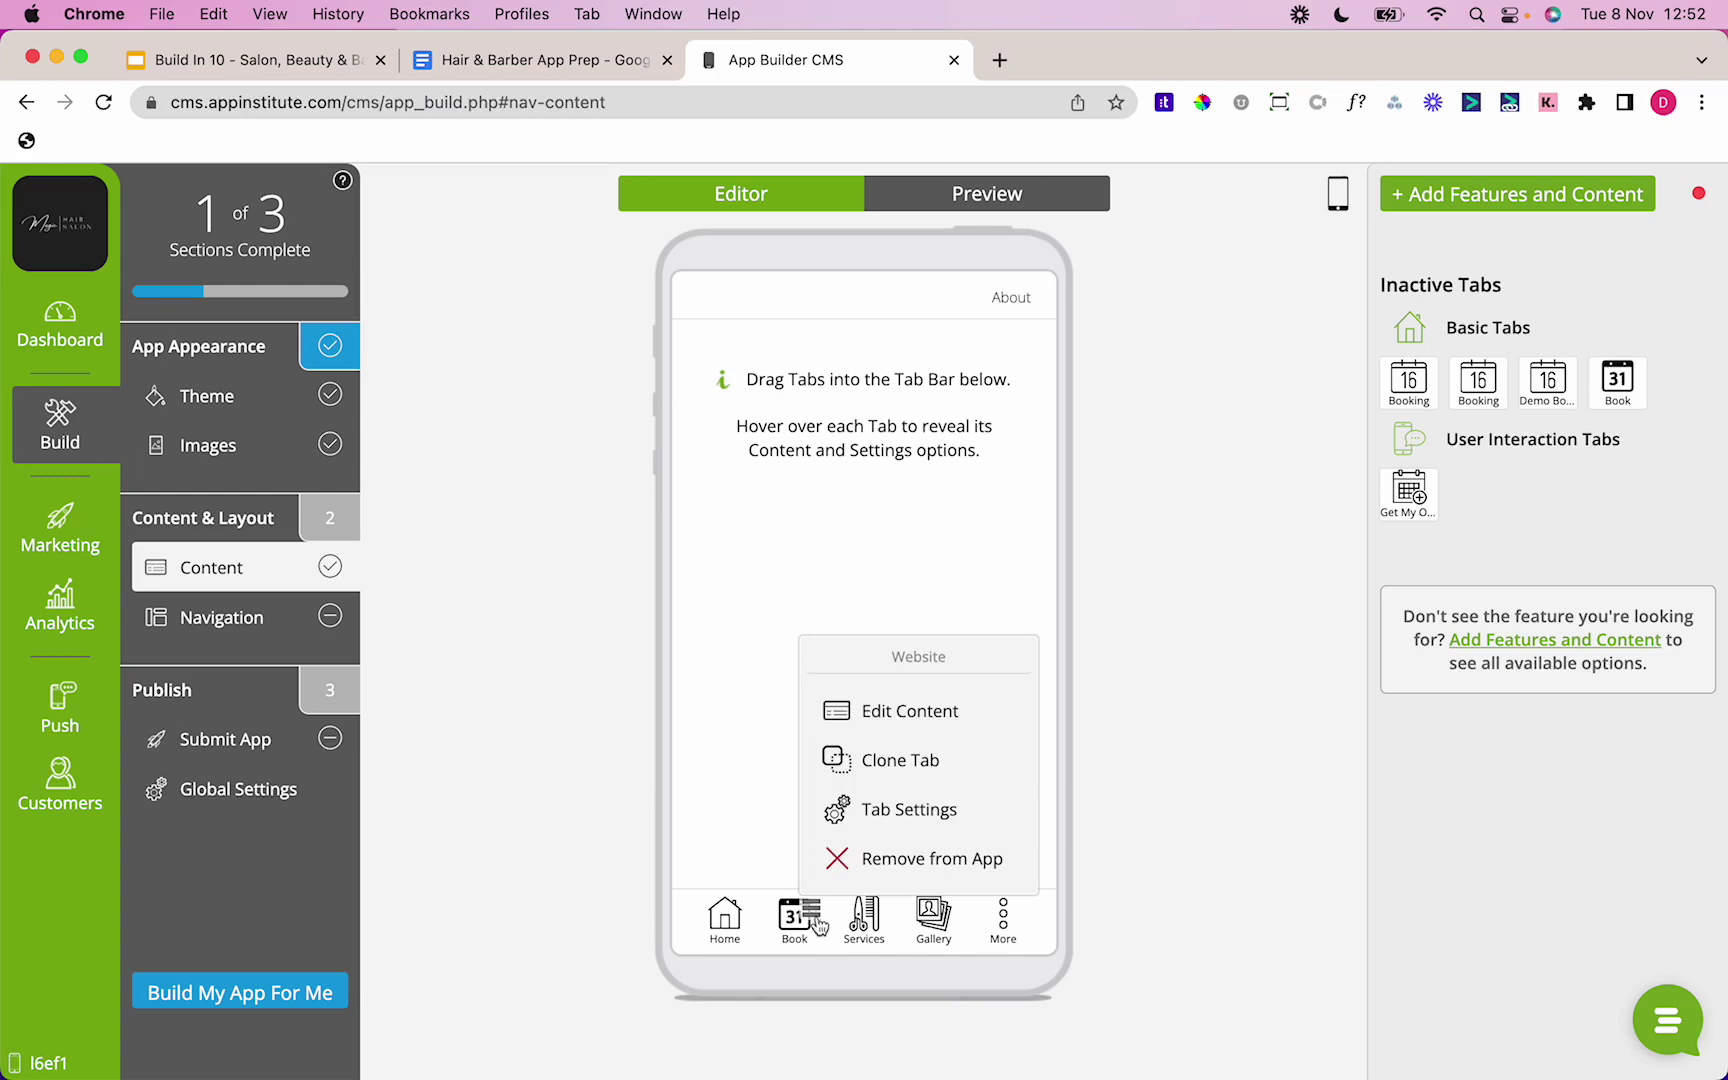
pyautogui.moveTo(878, 912)
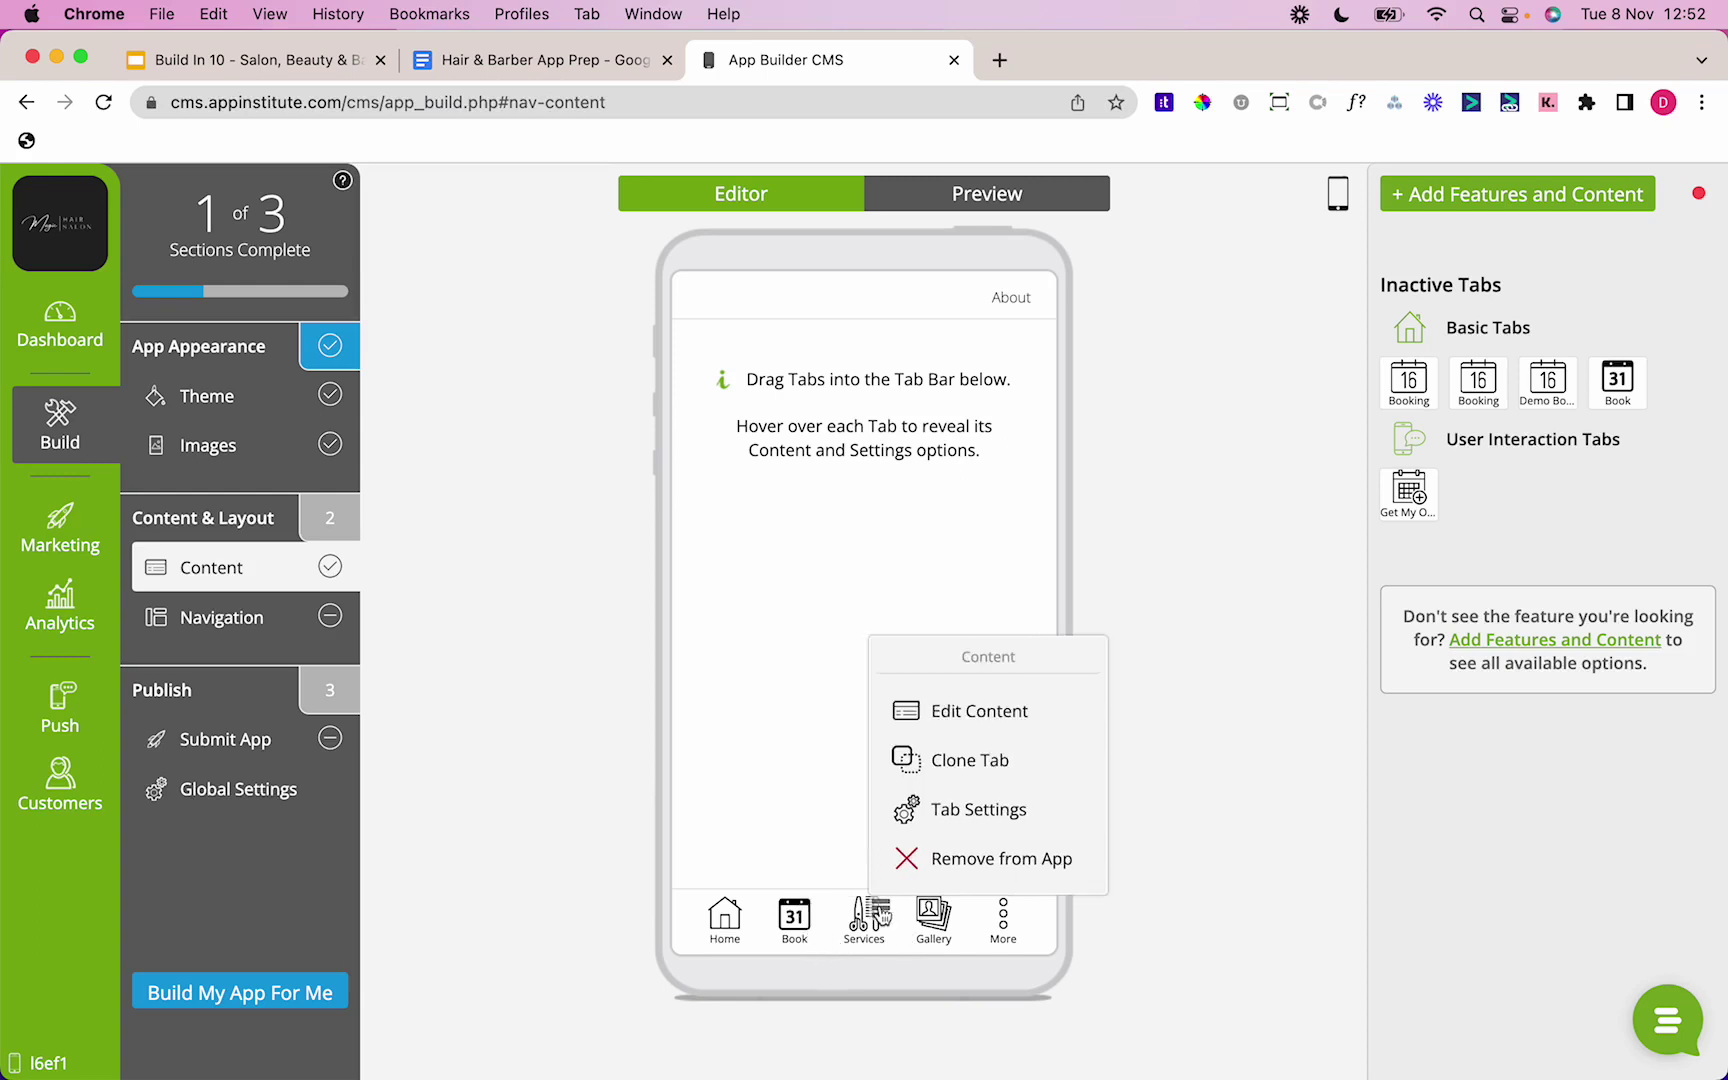
pyautogui.click(906, 858)
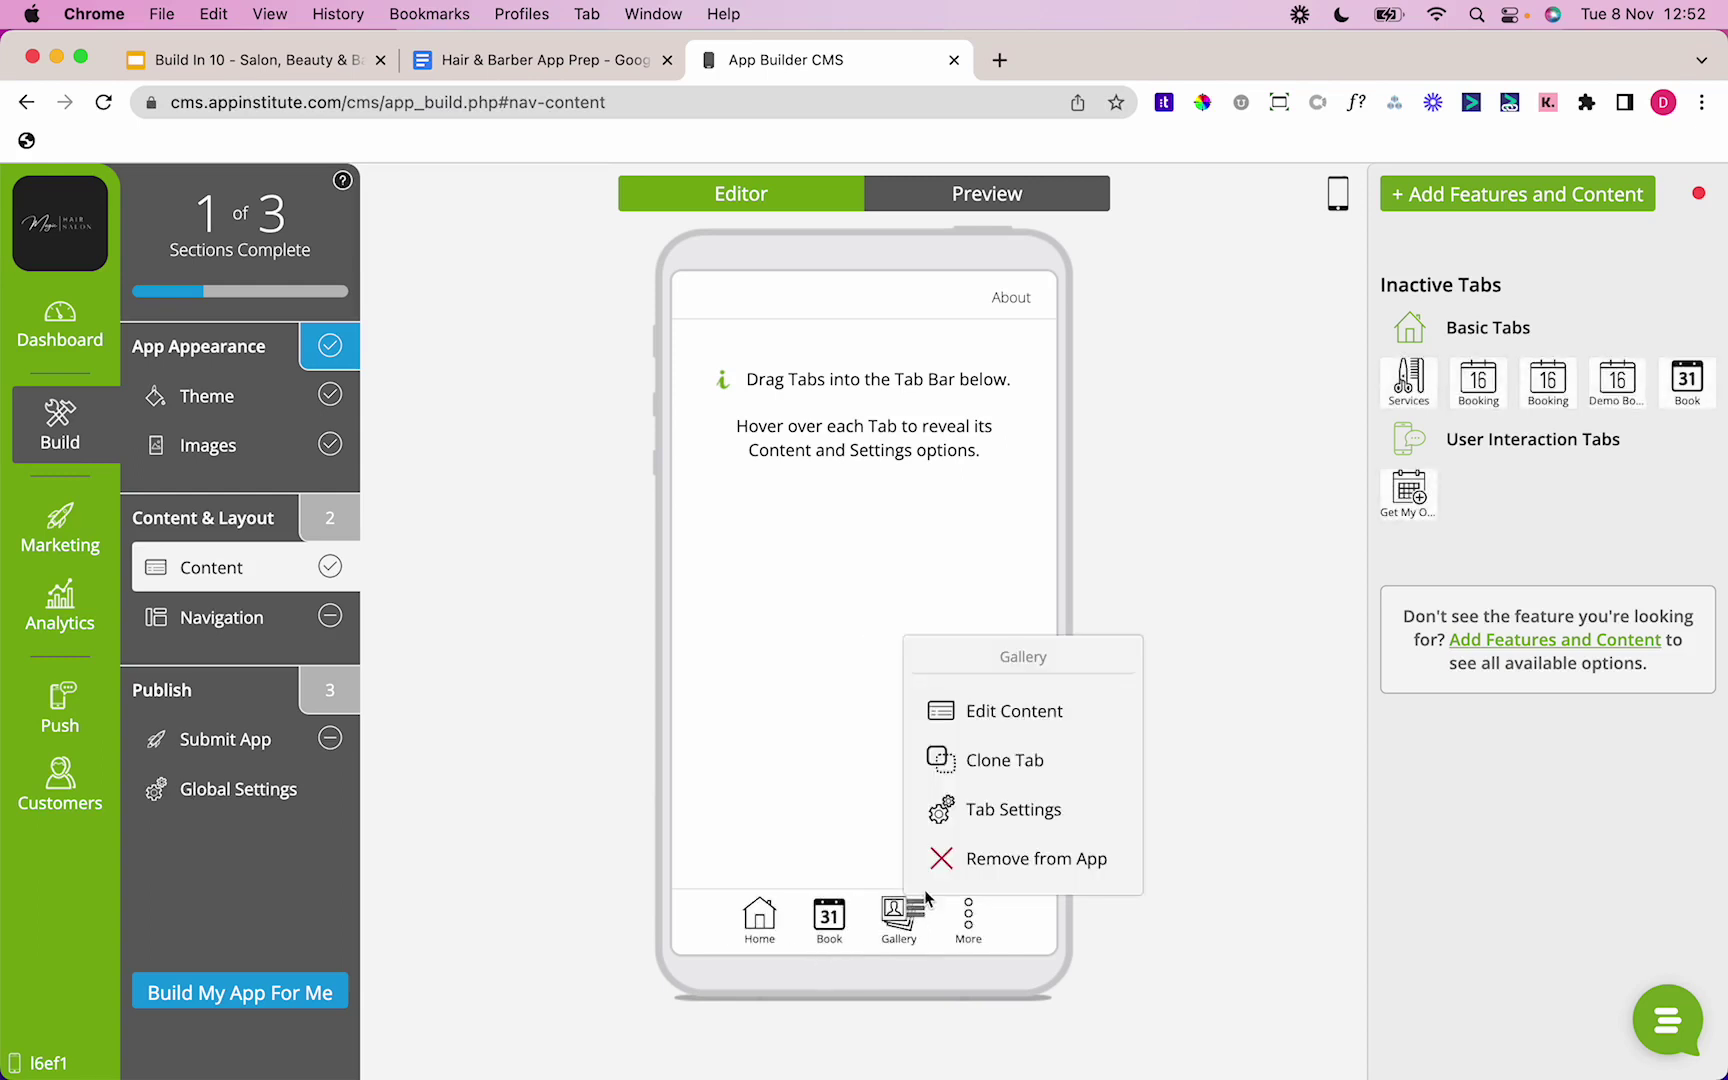
pyautogui.click(958, 728)
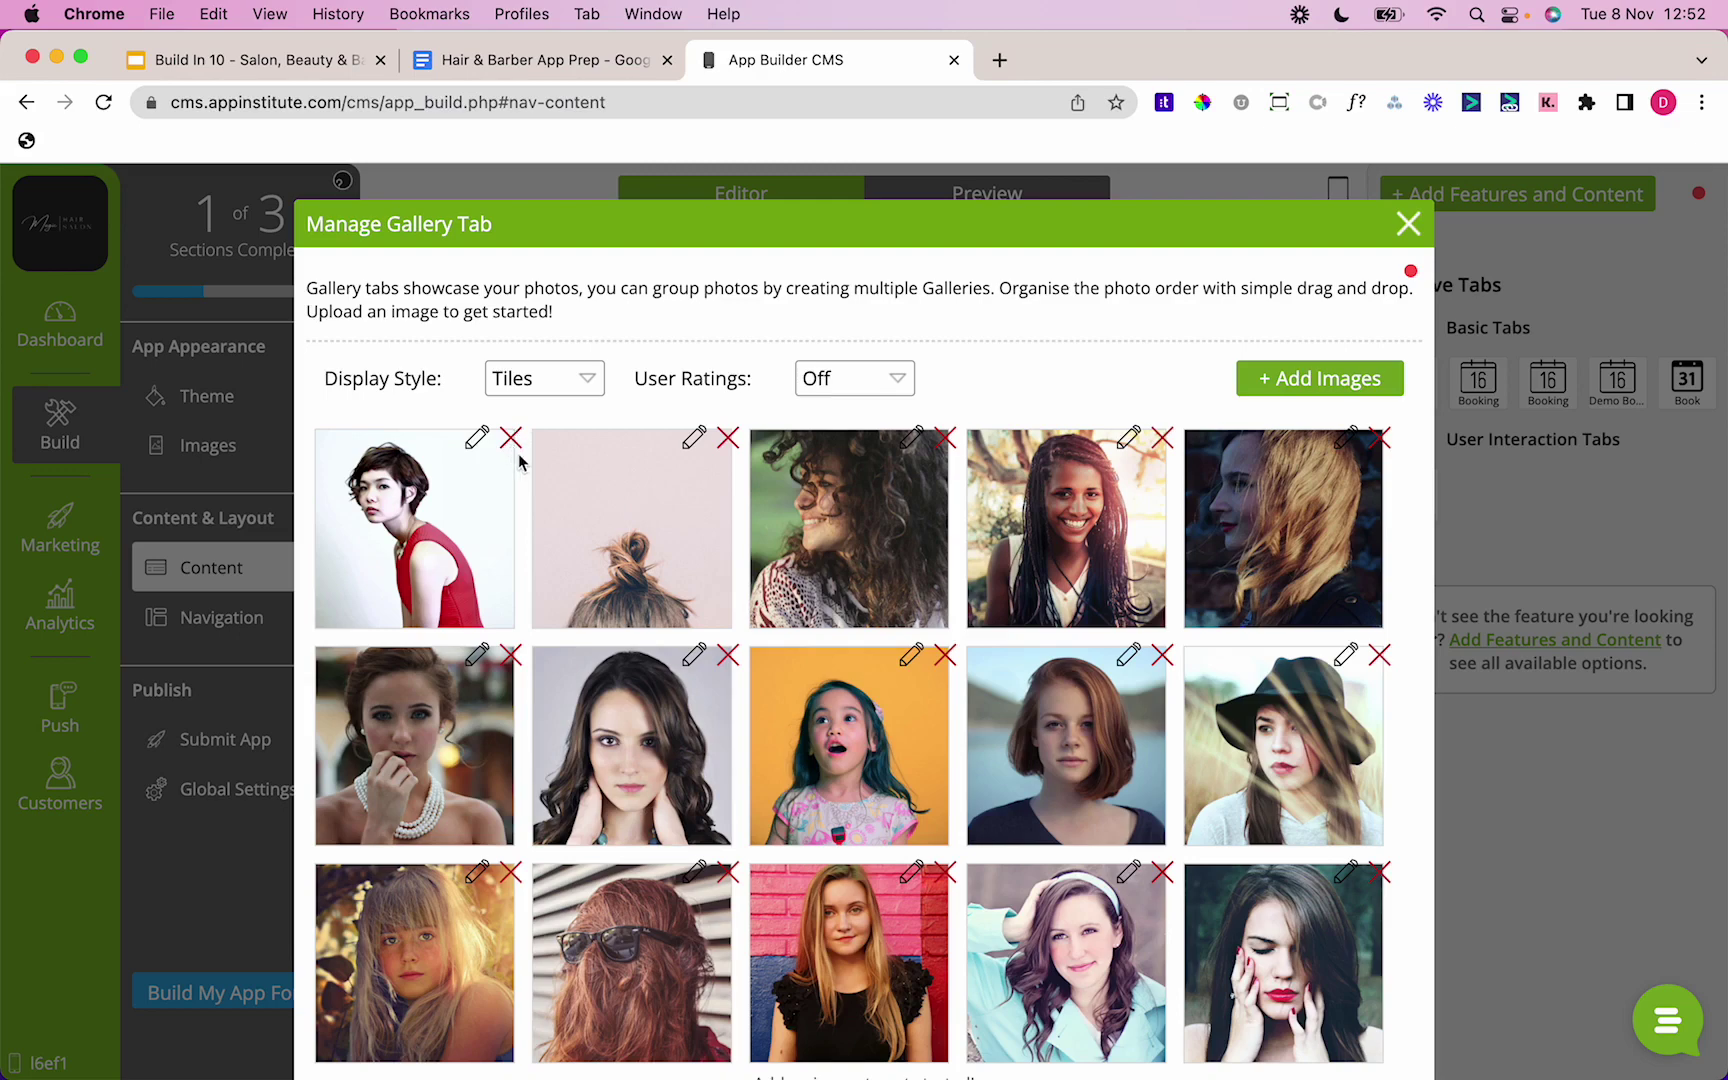
pyautogui.click(1410, 225)
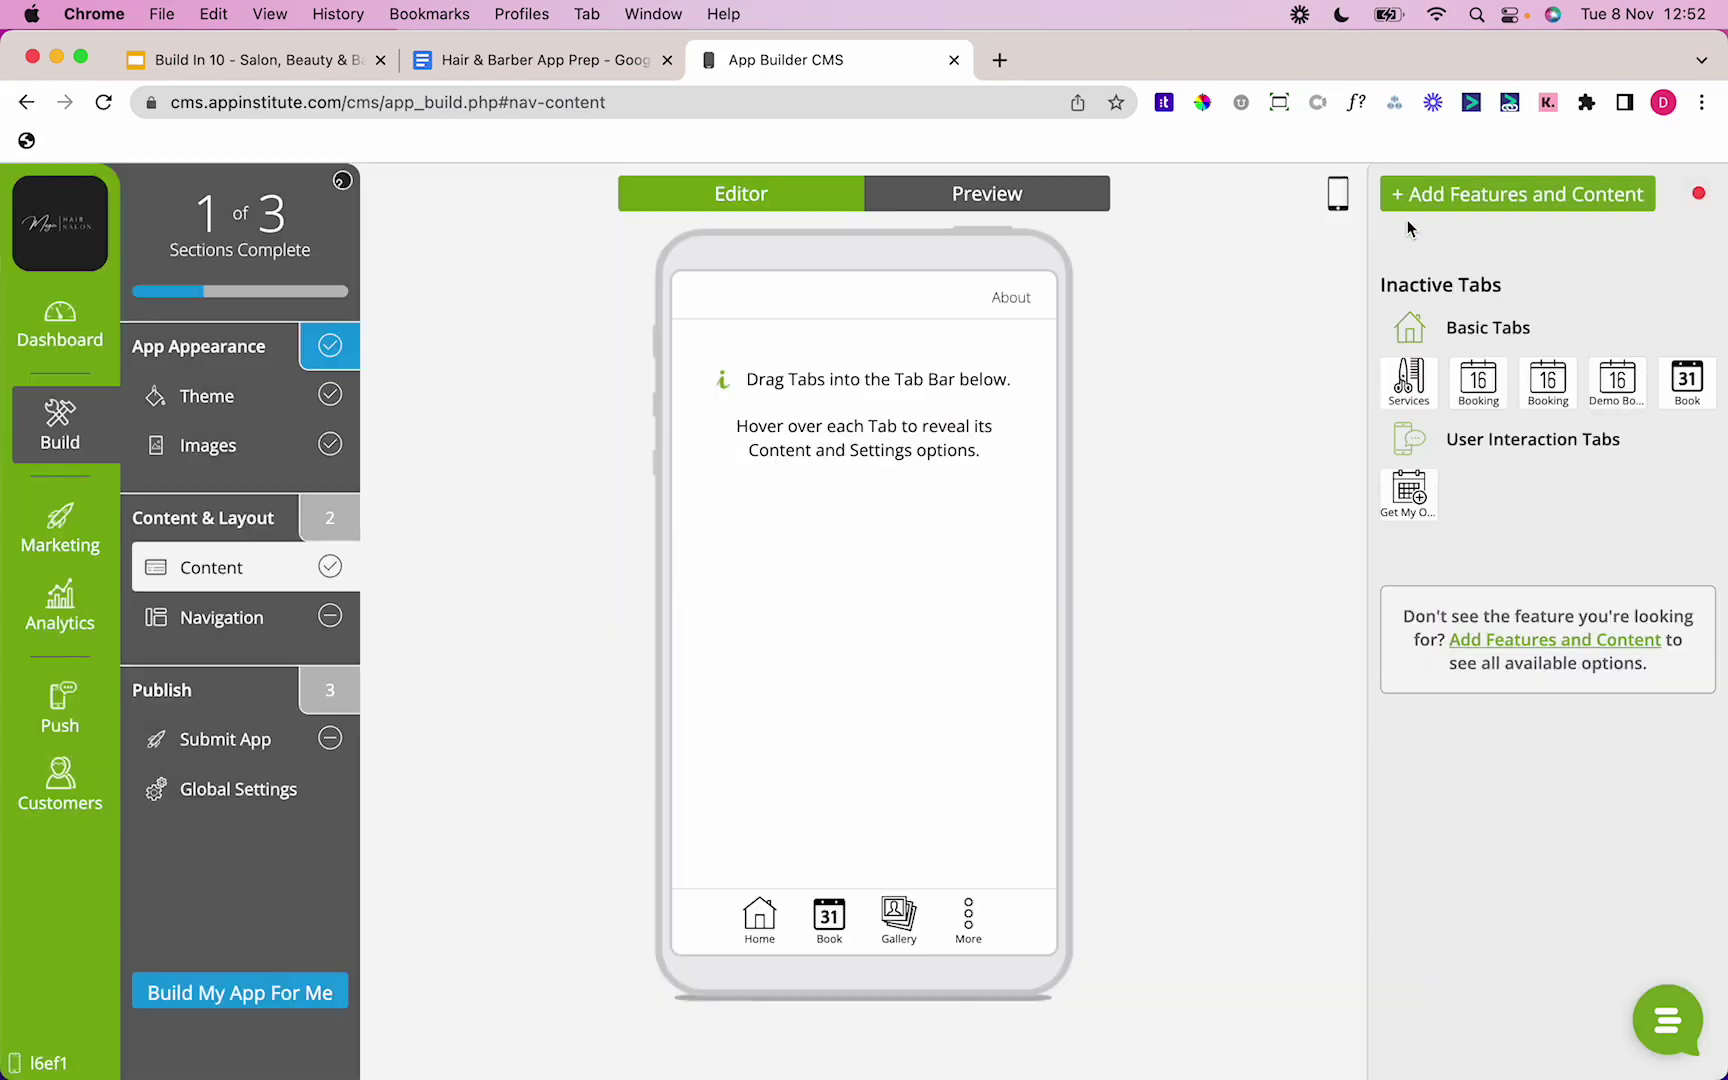
pyautogui.moveTo(905, 912)
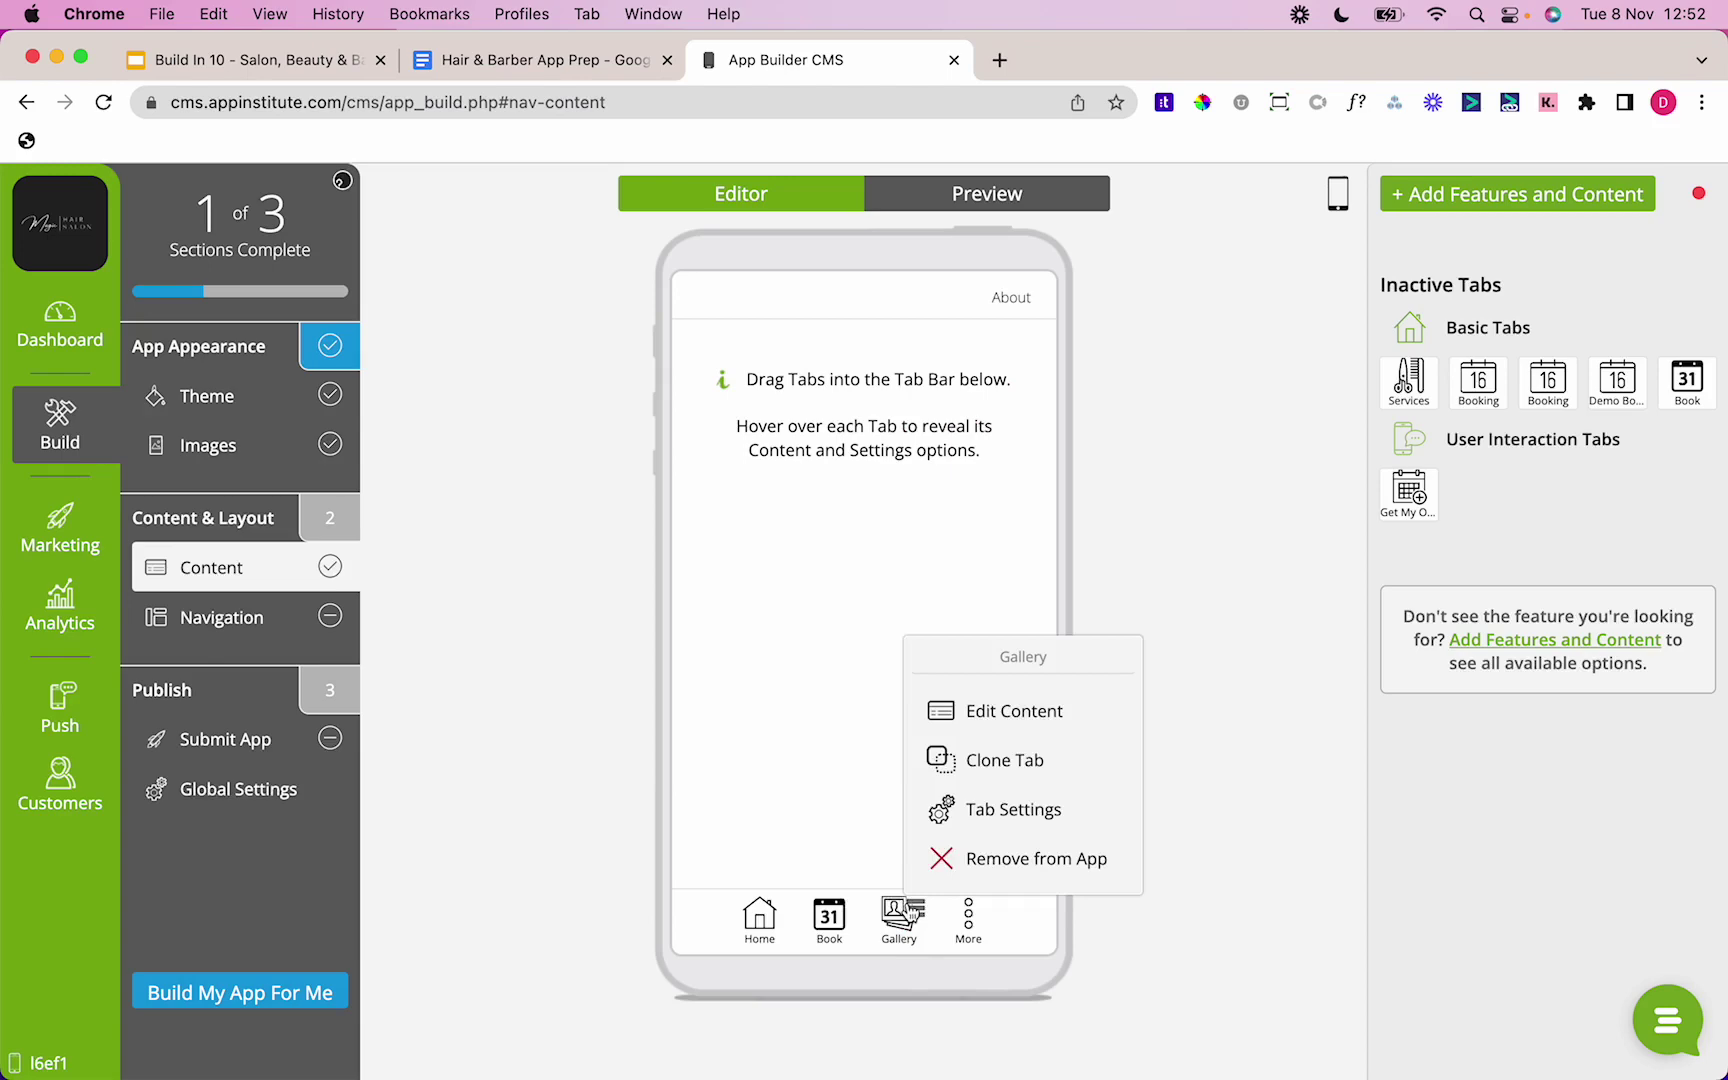
pyautogui.click(936, 859)
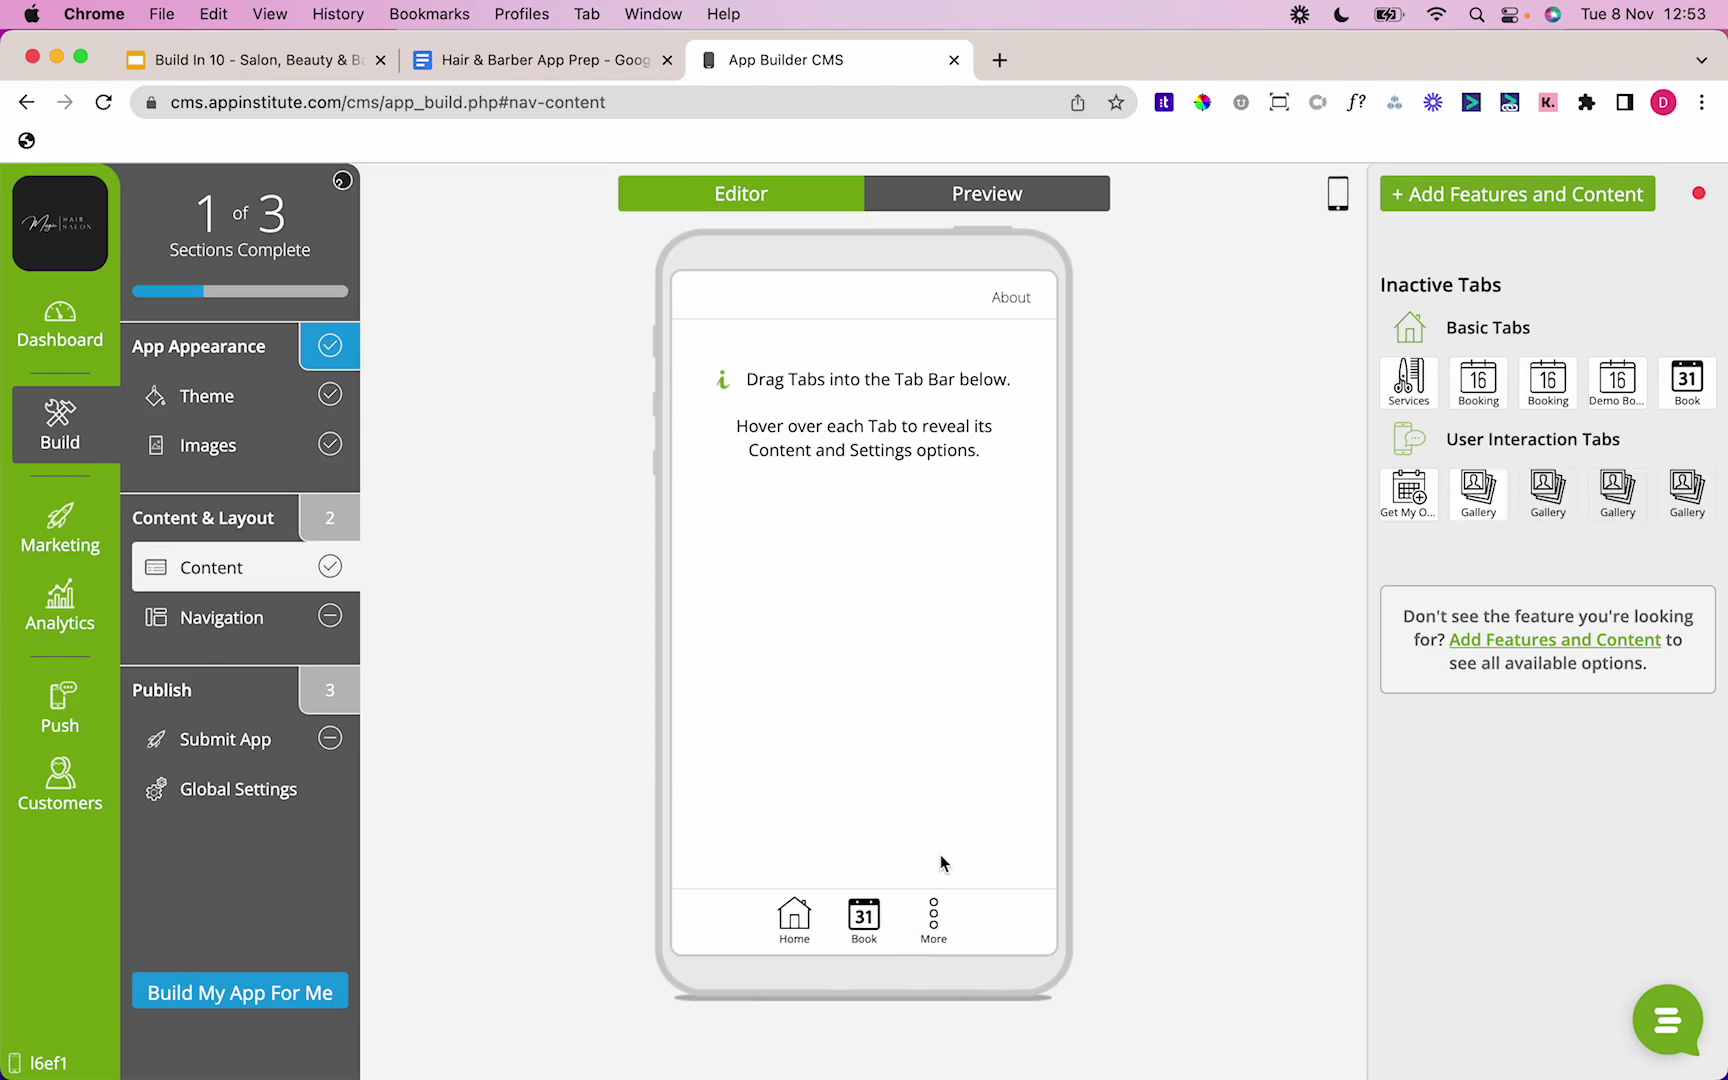
# Step: Add a new Media Gallery tab with default Tiles settings and open its Image Library
pyautogui.click(1519, 205)
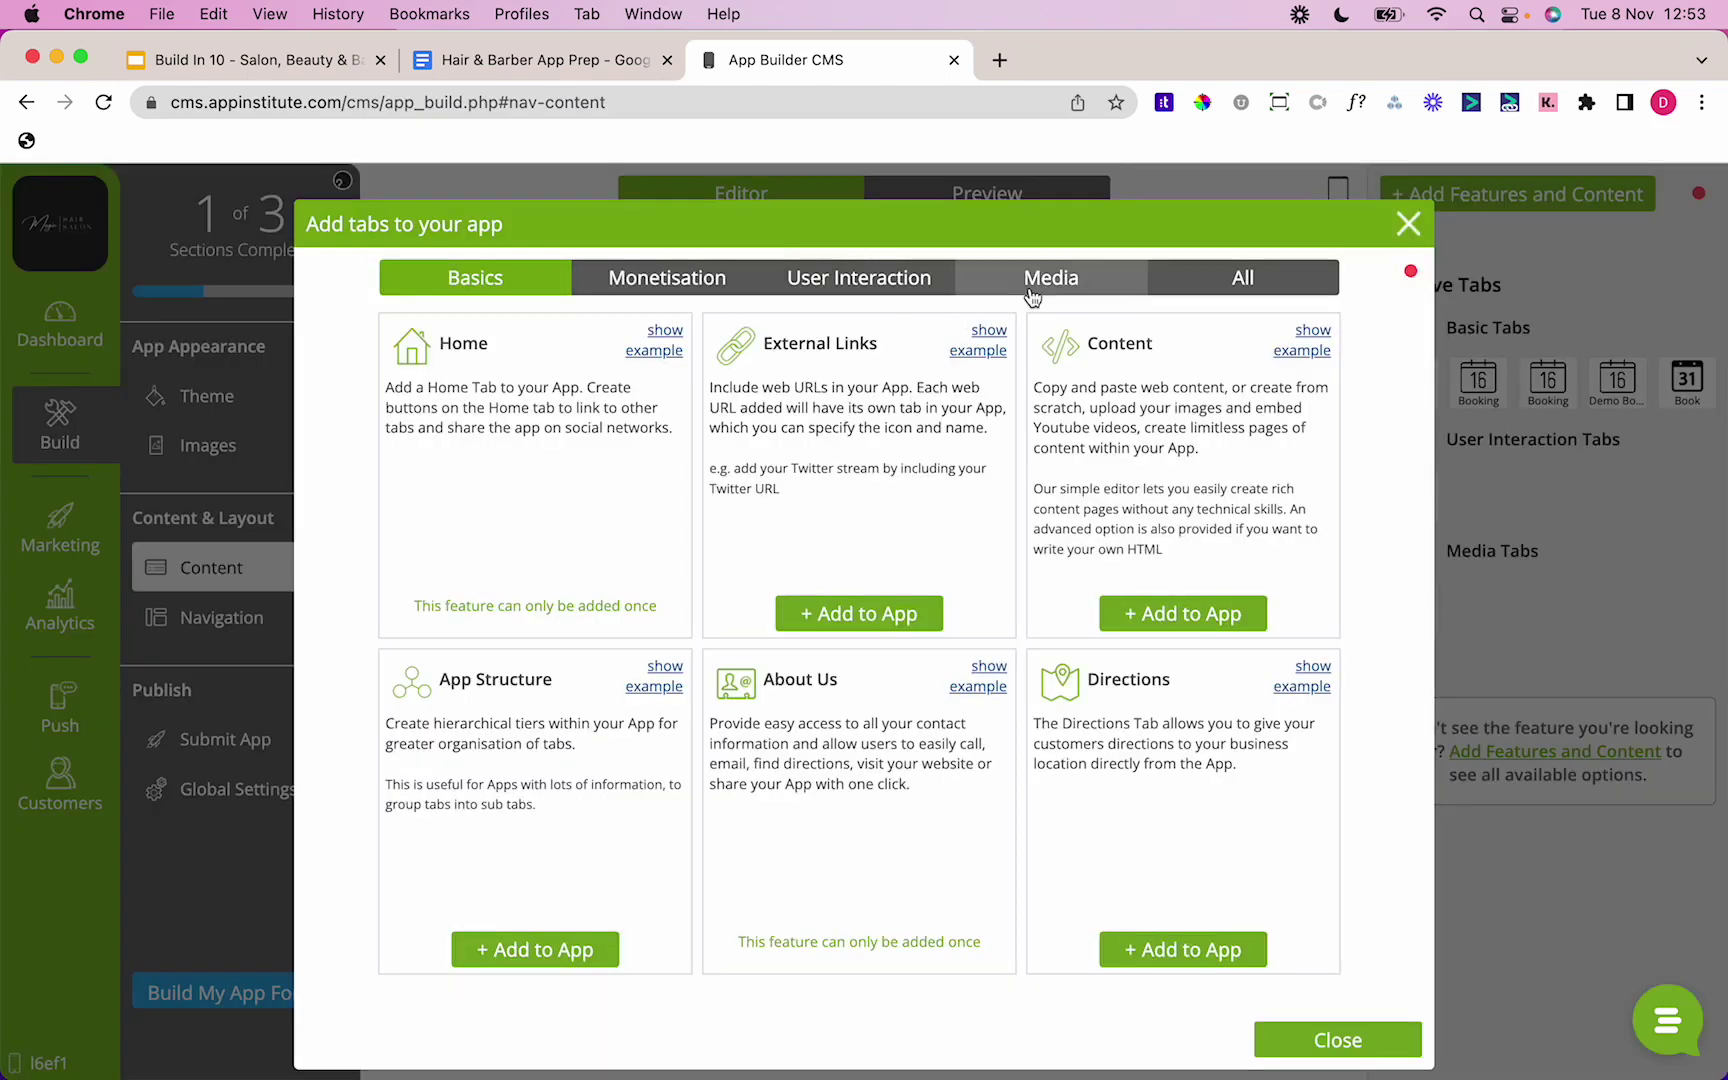
pyautogui.click(1032, 295)
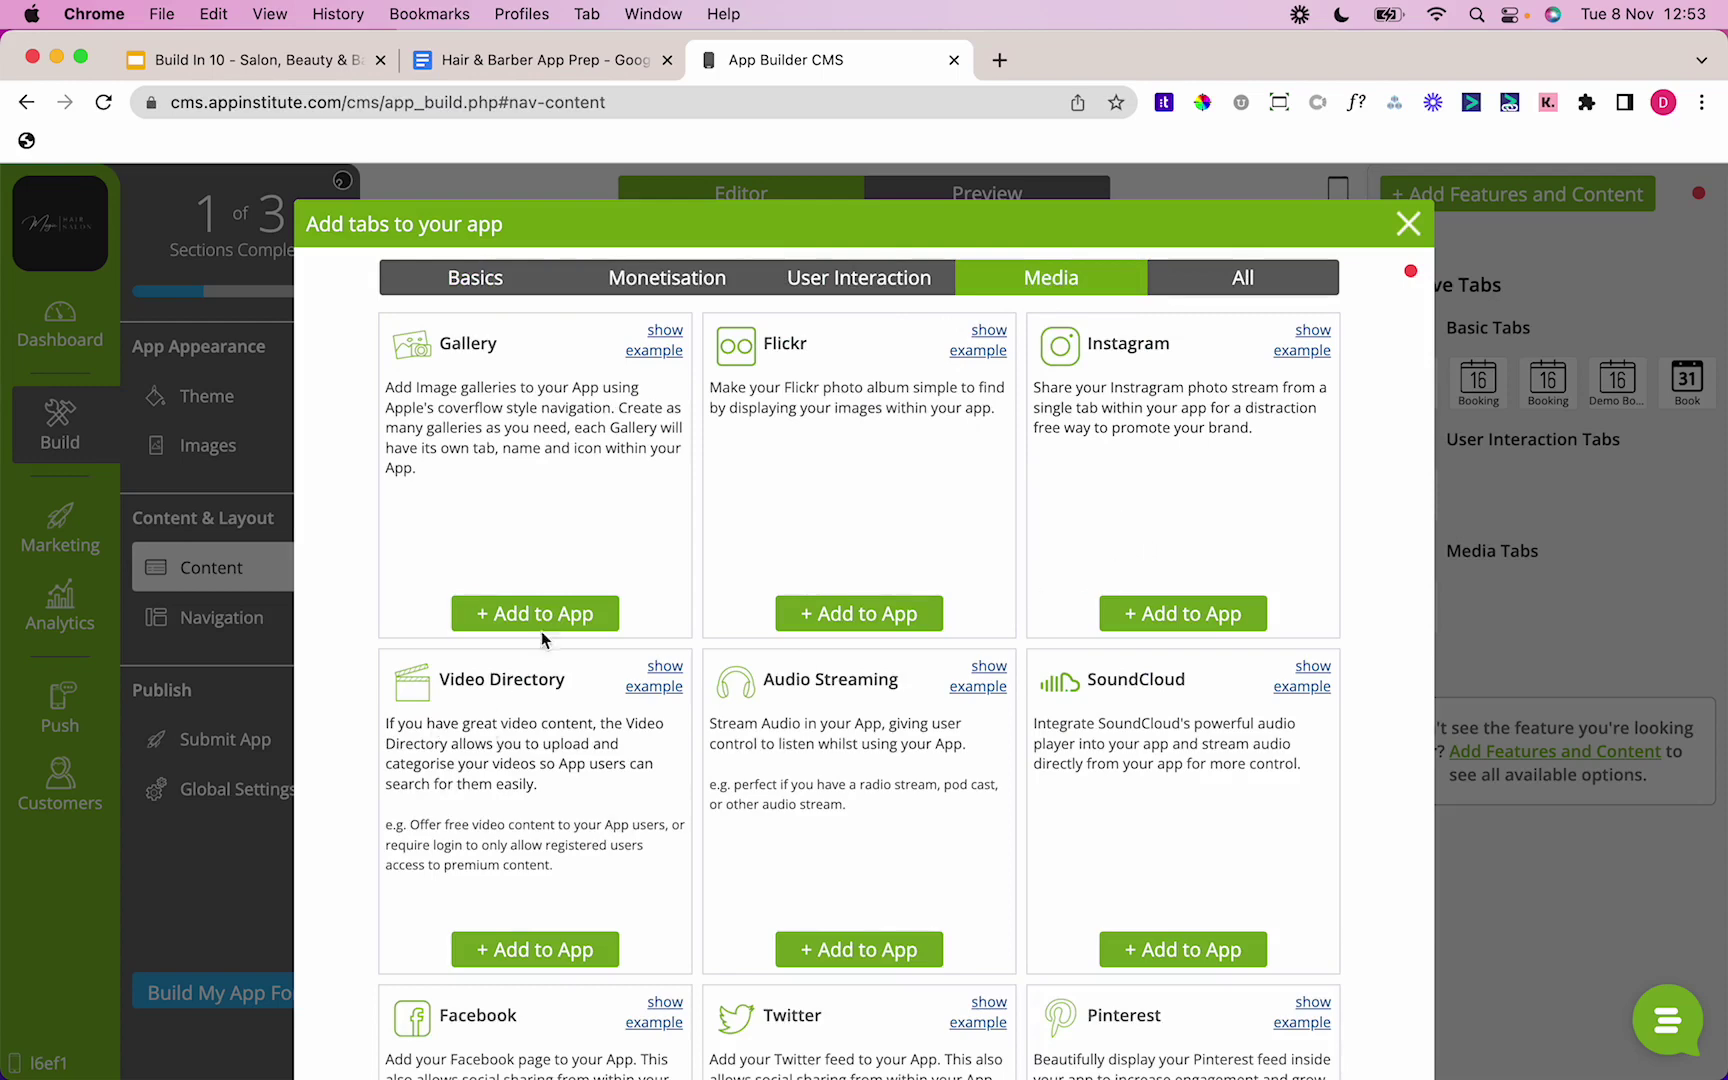
pyautogui.click(545, 617)
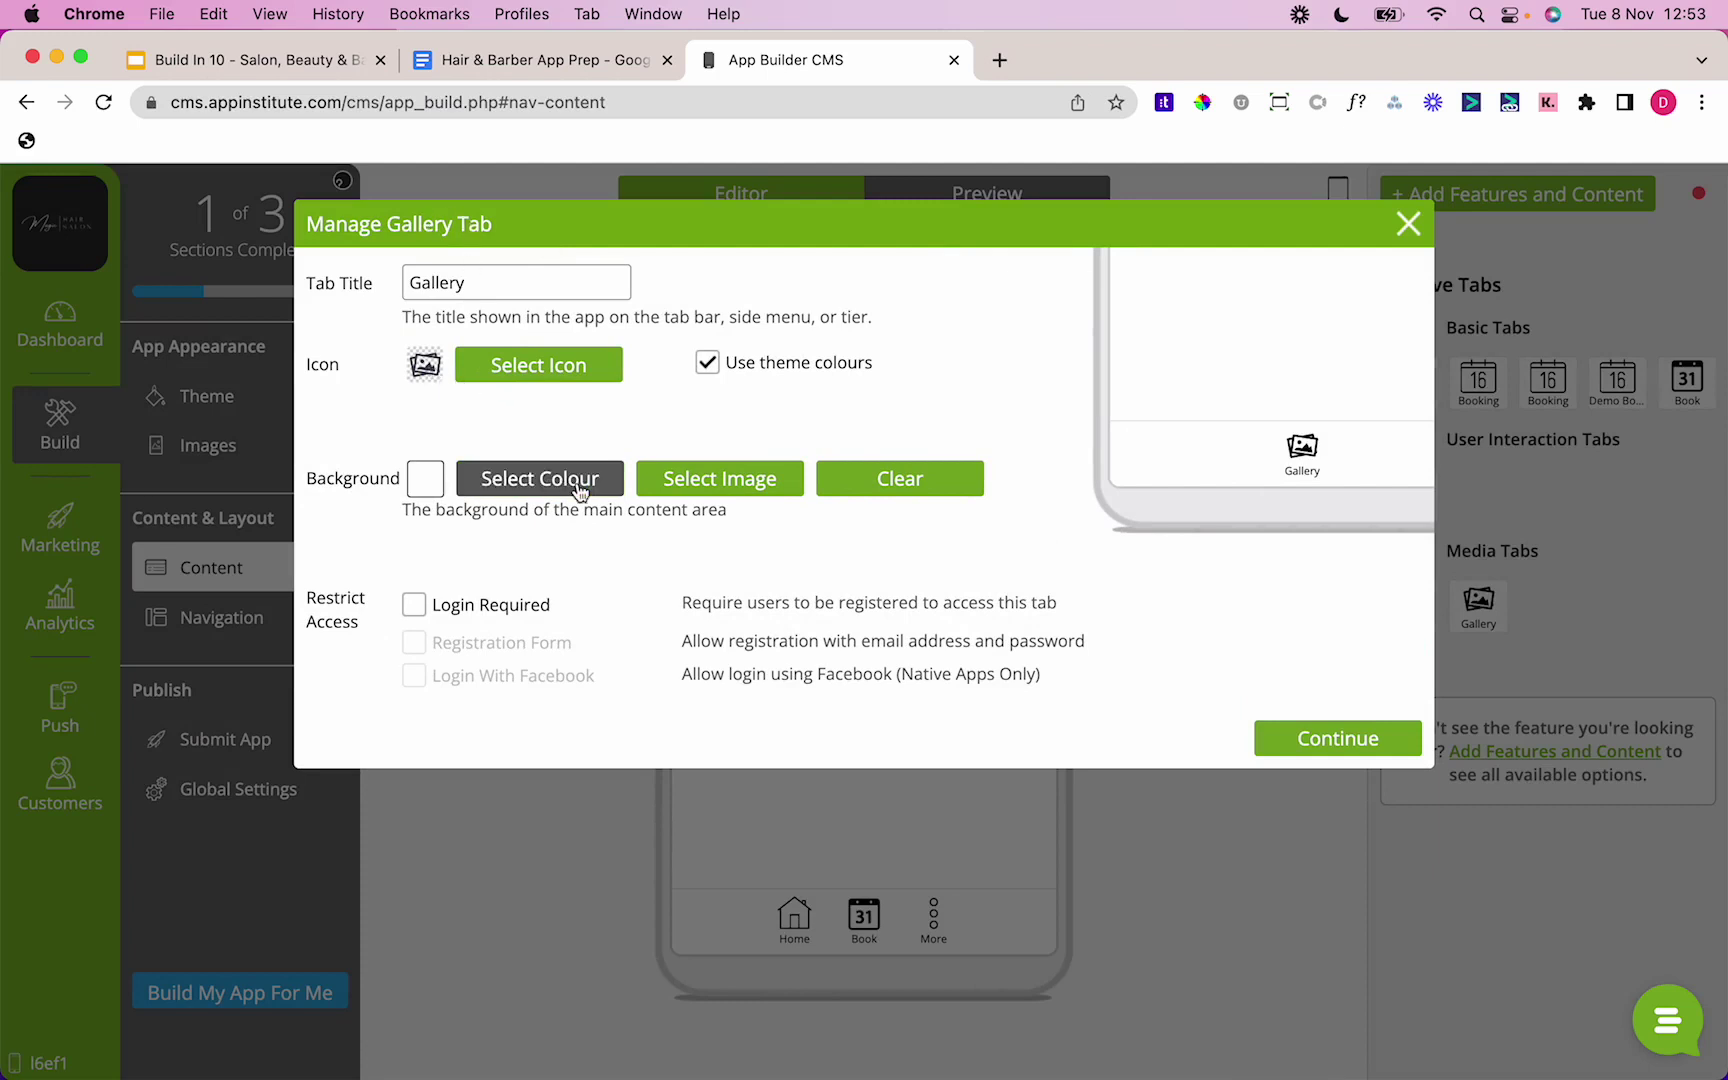
pyautogui.click(1313, 742)
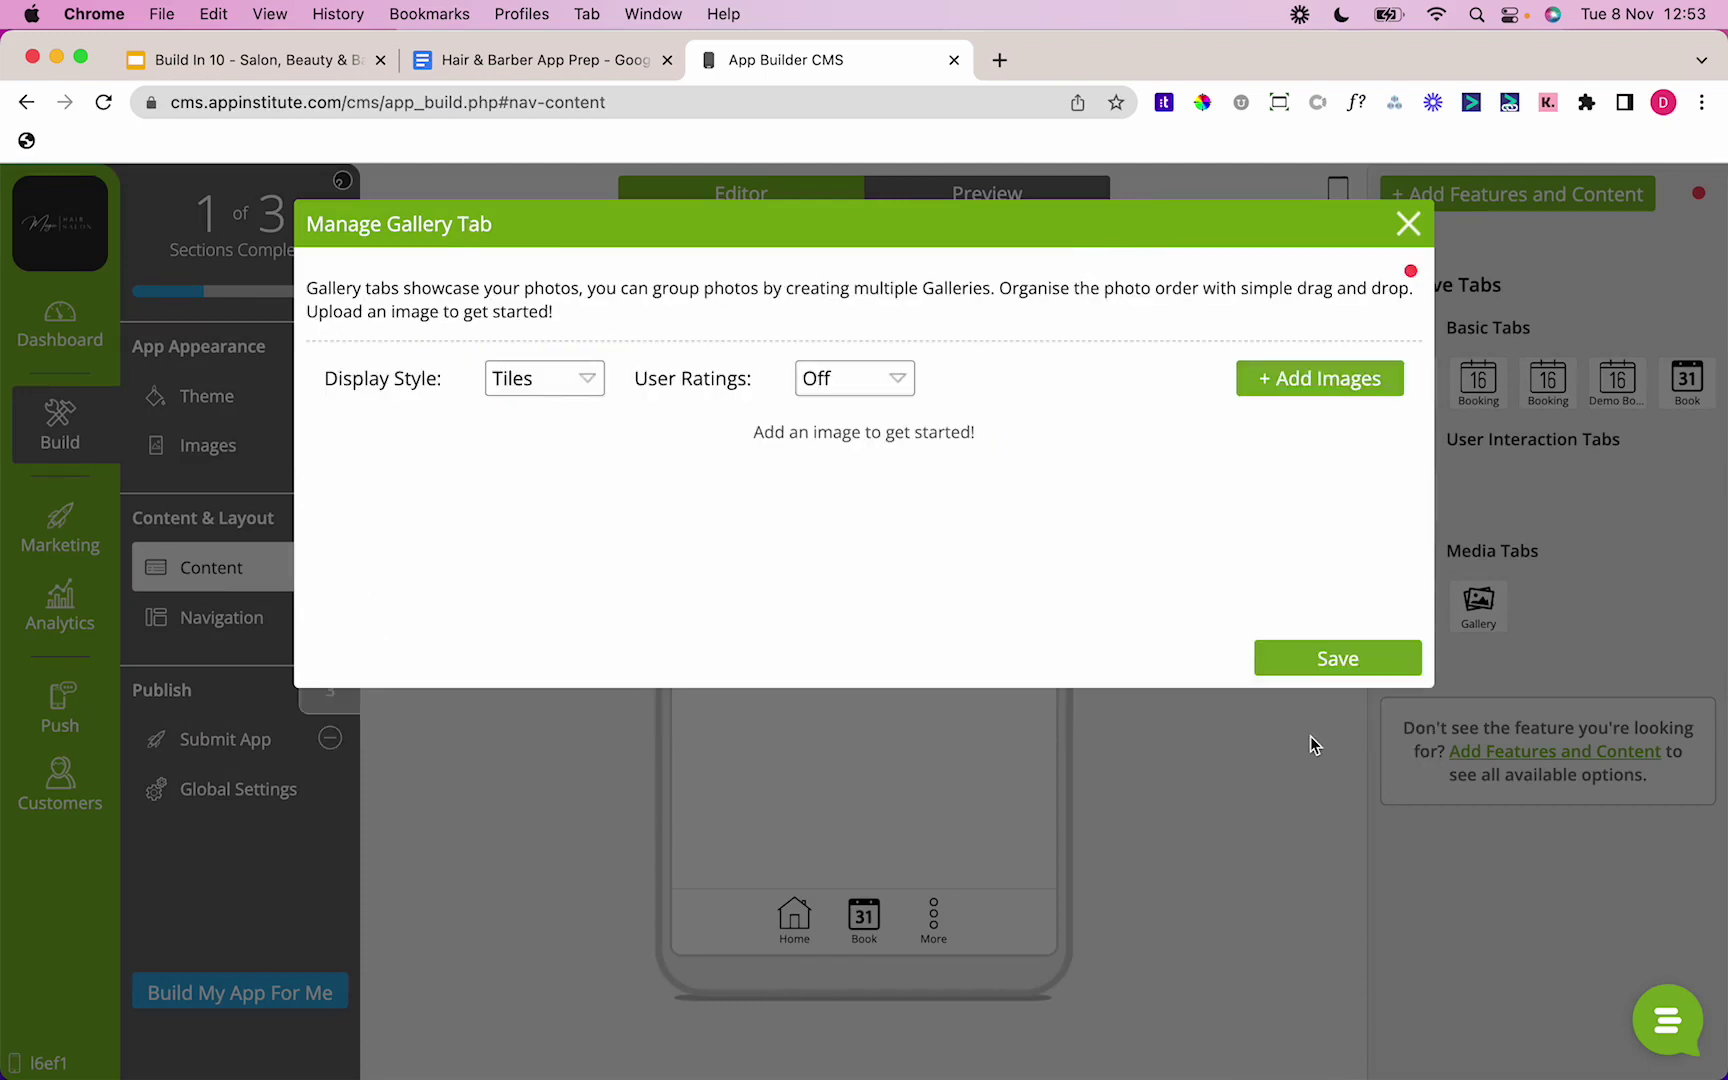
pyautogui.click(1341, 391)
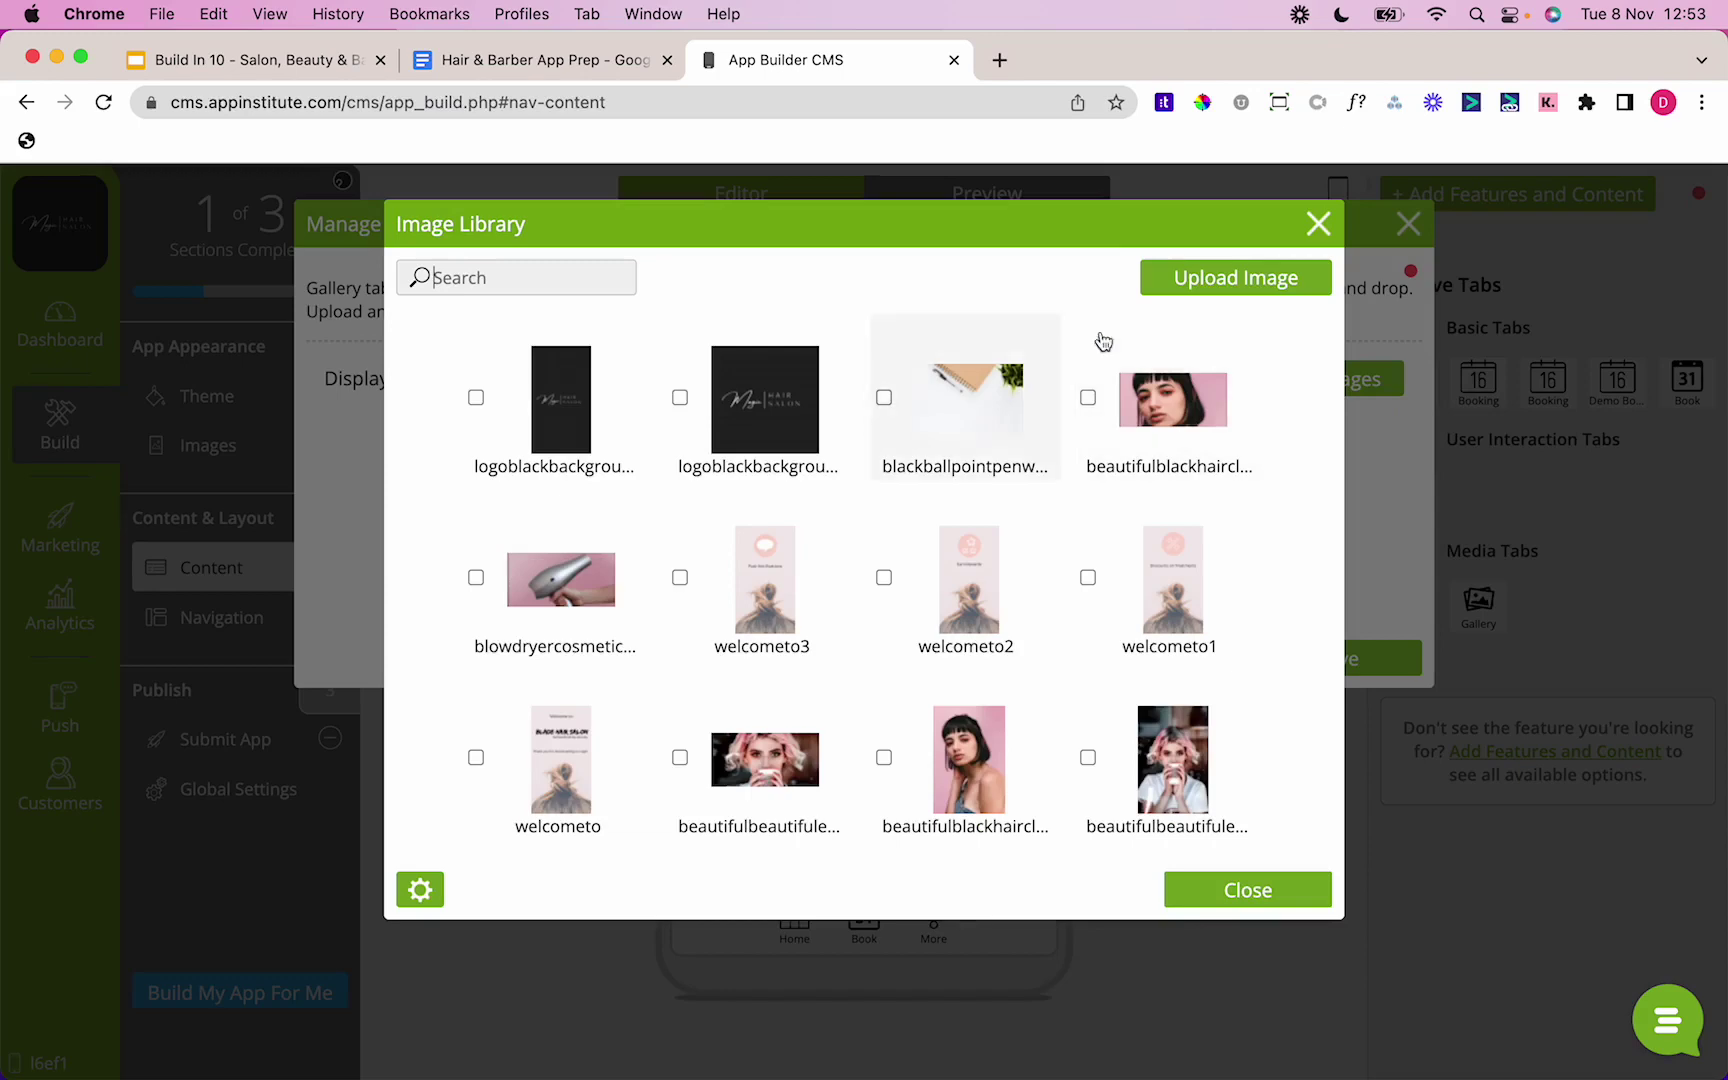
# Step: Upload 1.png through 5.png from the Gallery Pictures folder
pyautogui.click(1214, 284)
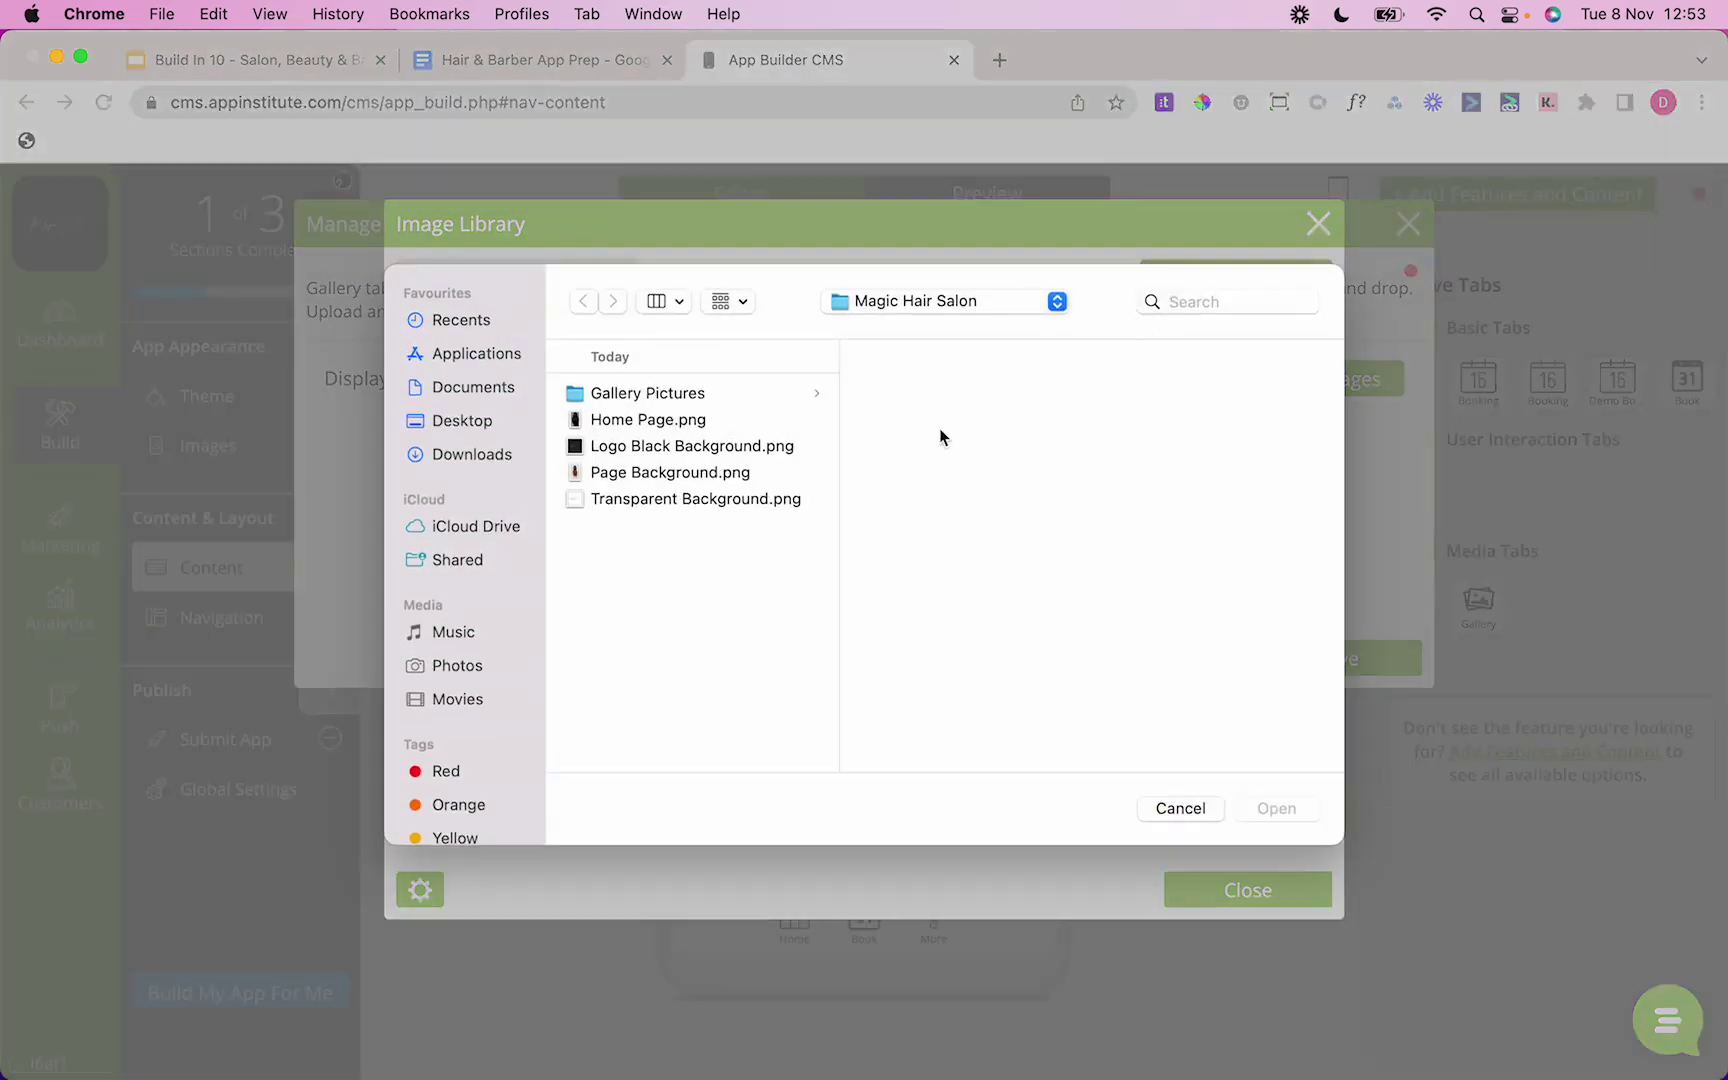
pyautogui.click(757, 396)
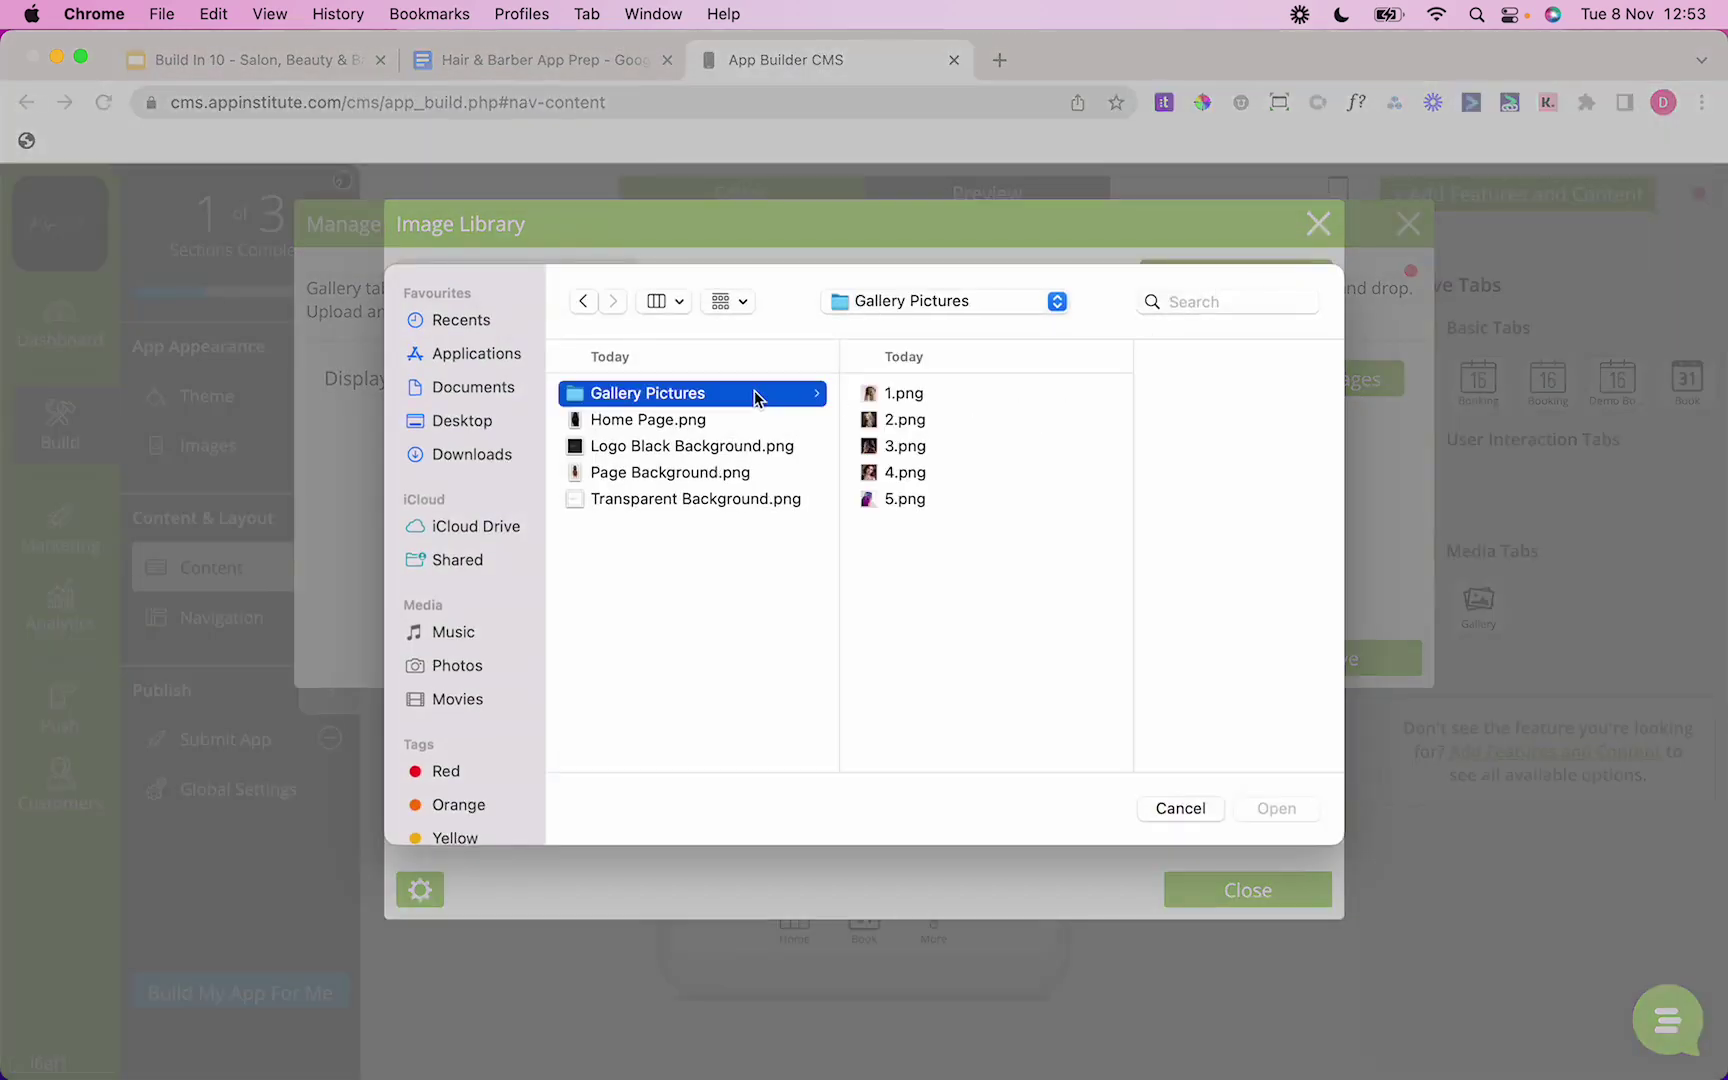
pyautogui.click(940, 396)
pyautogui.keyDown('shift'); pyautogui.click(868, 424); pyautogui.keyUp('shift')
pyautogui.keyDown('shift'); pyautogui.click(855, 447); pyautogui.keyUp('shift')
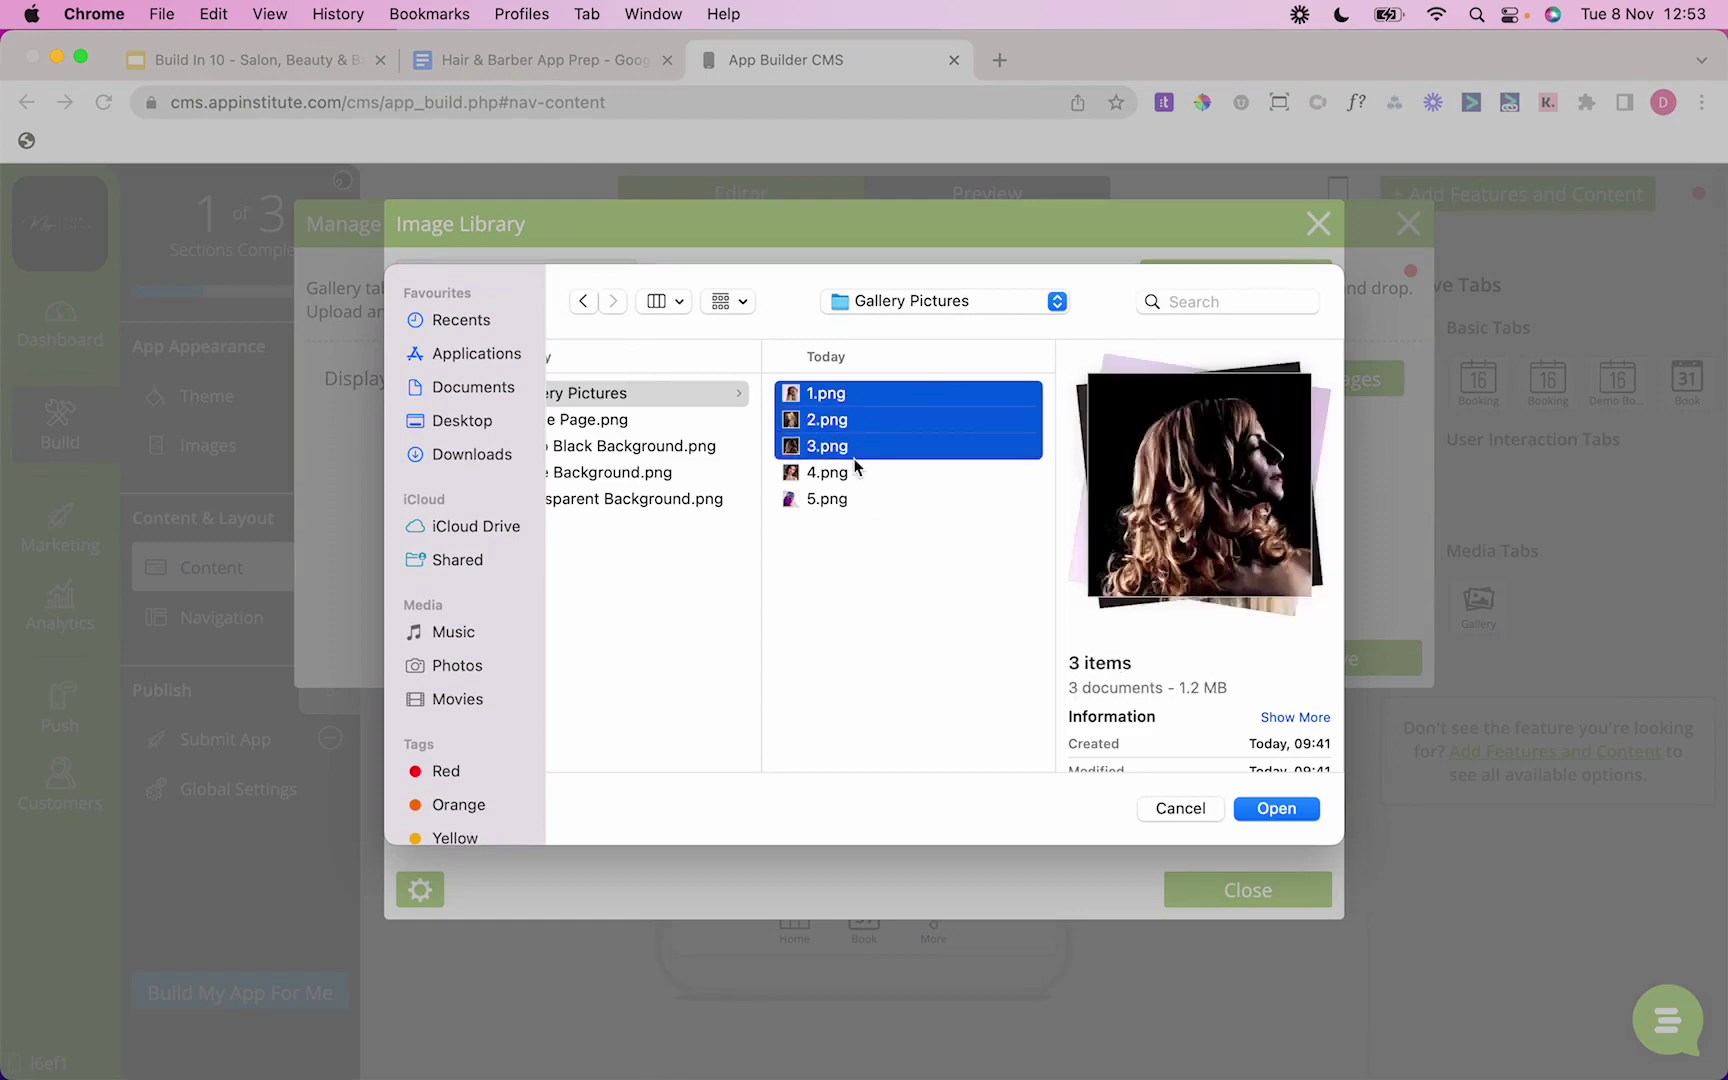
pyautogui.keyDown('shift'); pyautogui.click(849, 472); pyautogui.keyUp('shift')
pyautogui.keyDown('shift'); pyautogui.click(843, 499); pyautogui.keyUp('shift')
pyautogui.click(1268, 806)
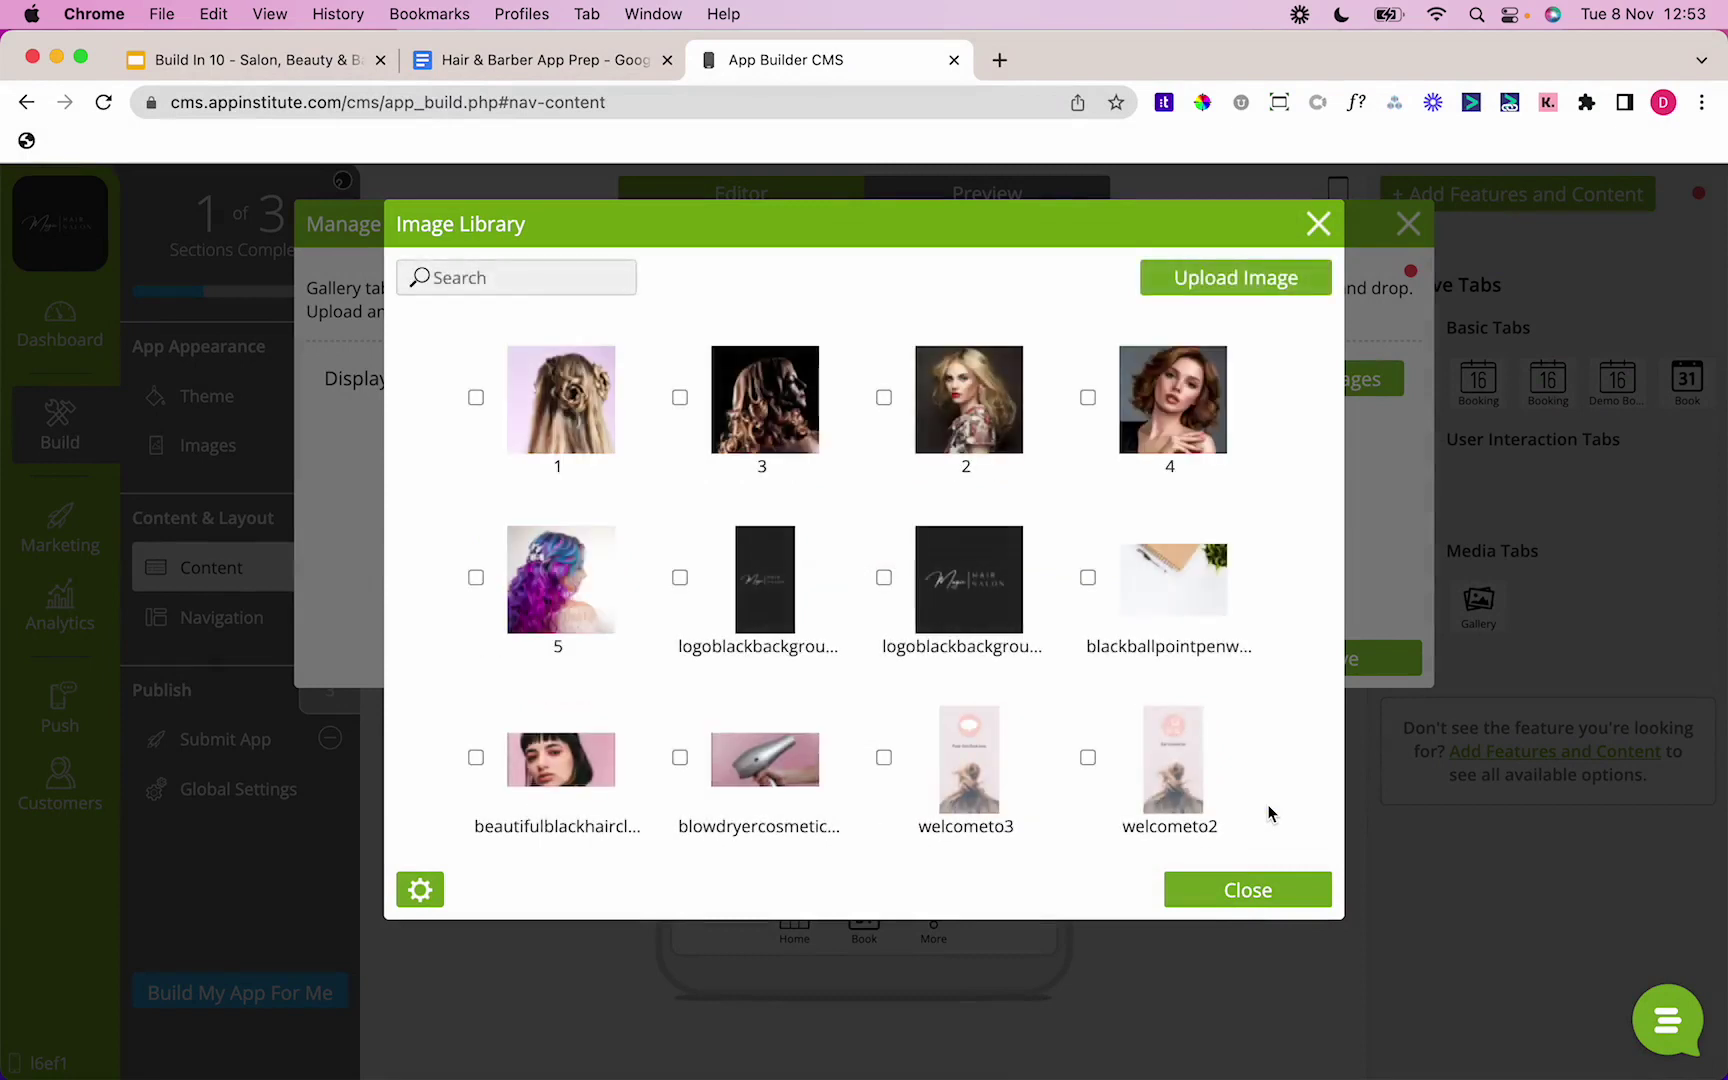
# Step: Select images 1 to 5 for the gallery and save the Gallery tab
pyautogui.click(620, 405)
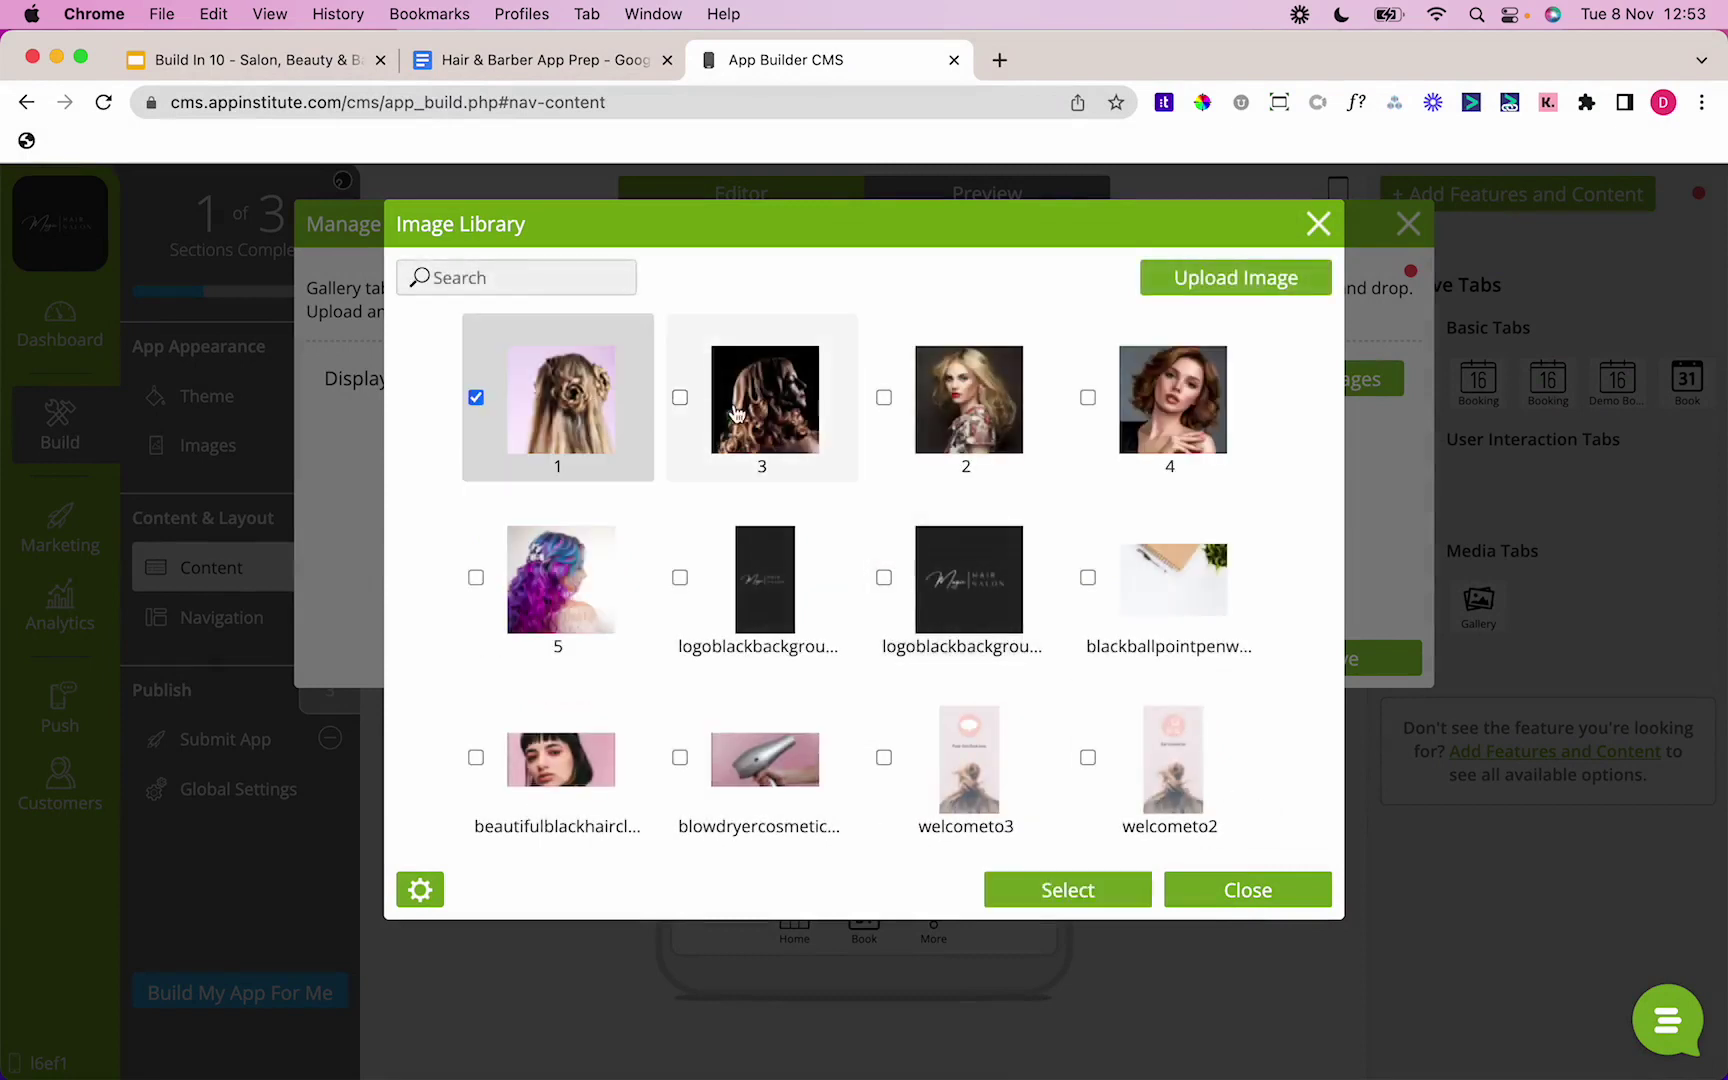
pyautogui.click(762, 405)
pyautogui.click(1008, 430)
pyautogui.click(1172, 400)
pyautogui.click(556, 580)
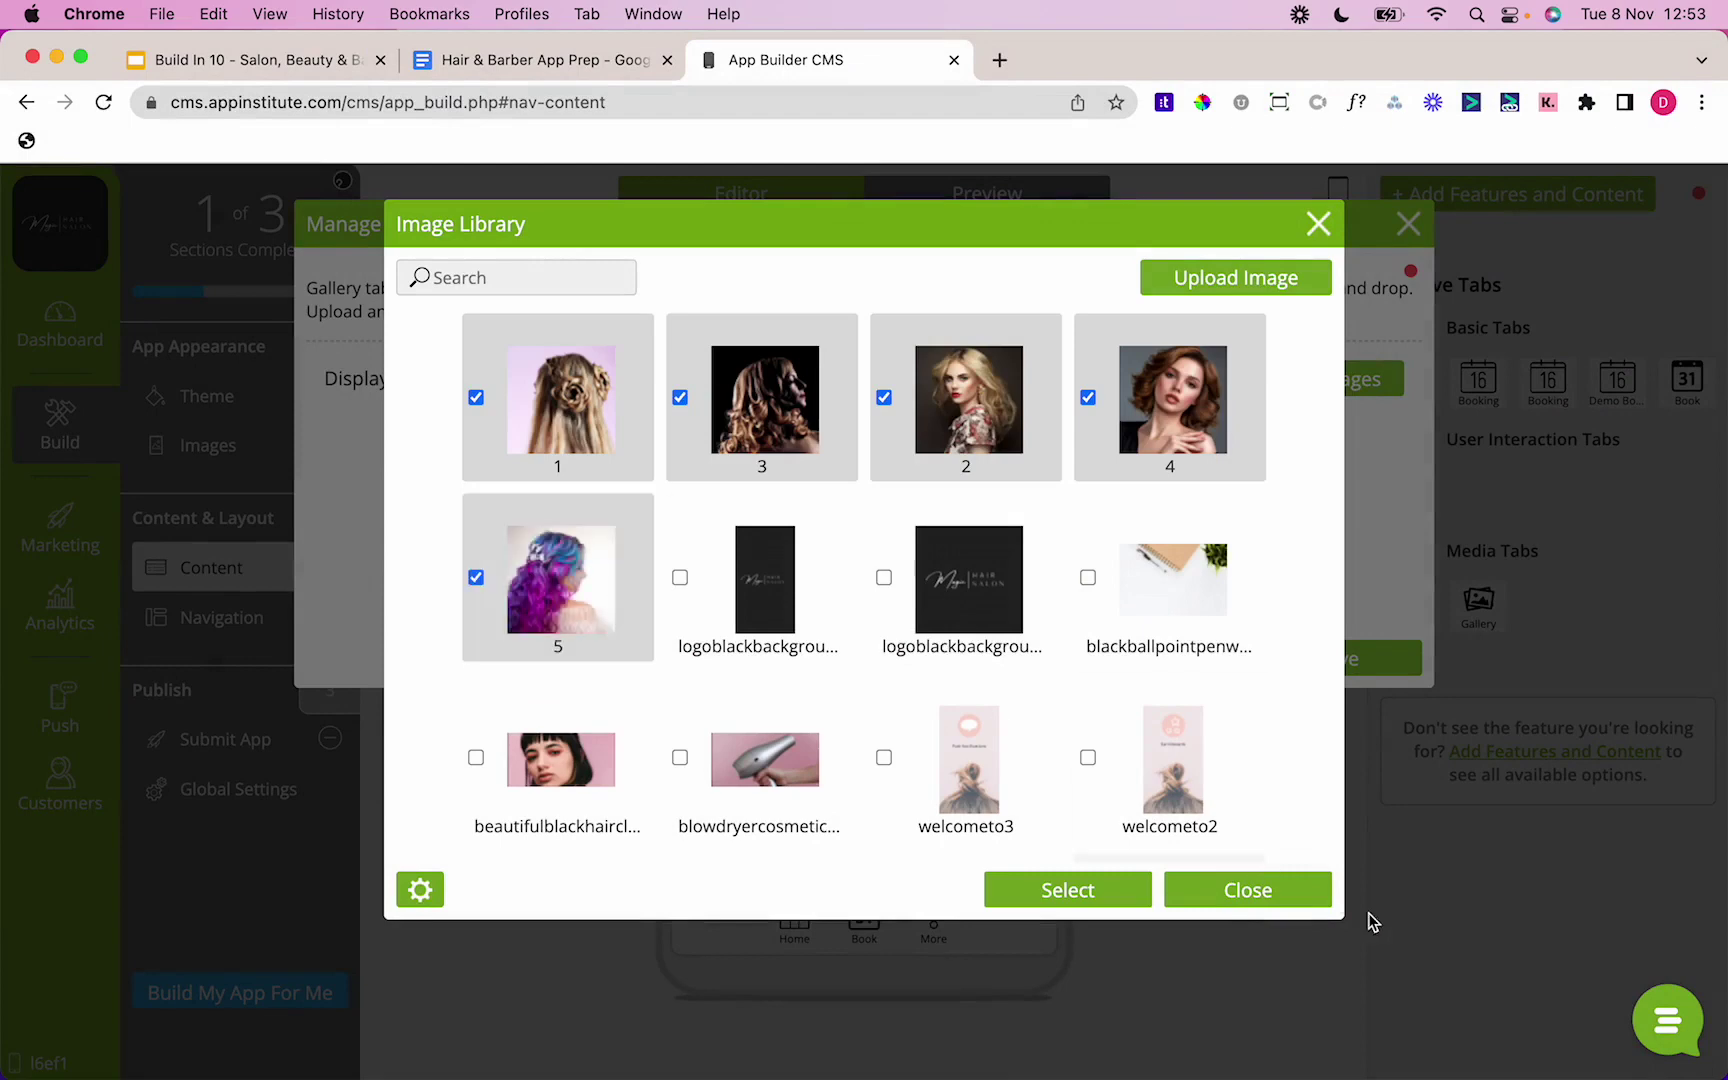
pyautogui.click(1068, 890)
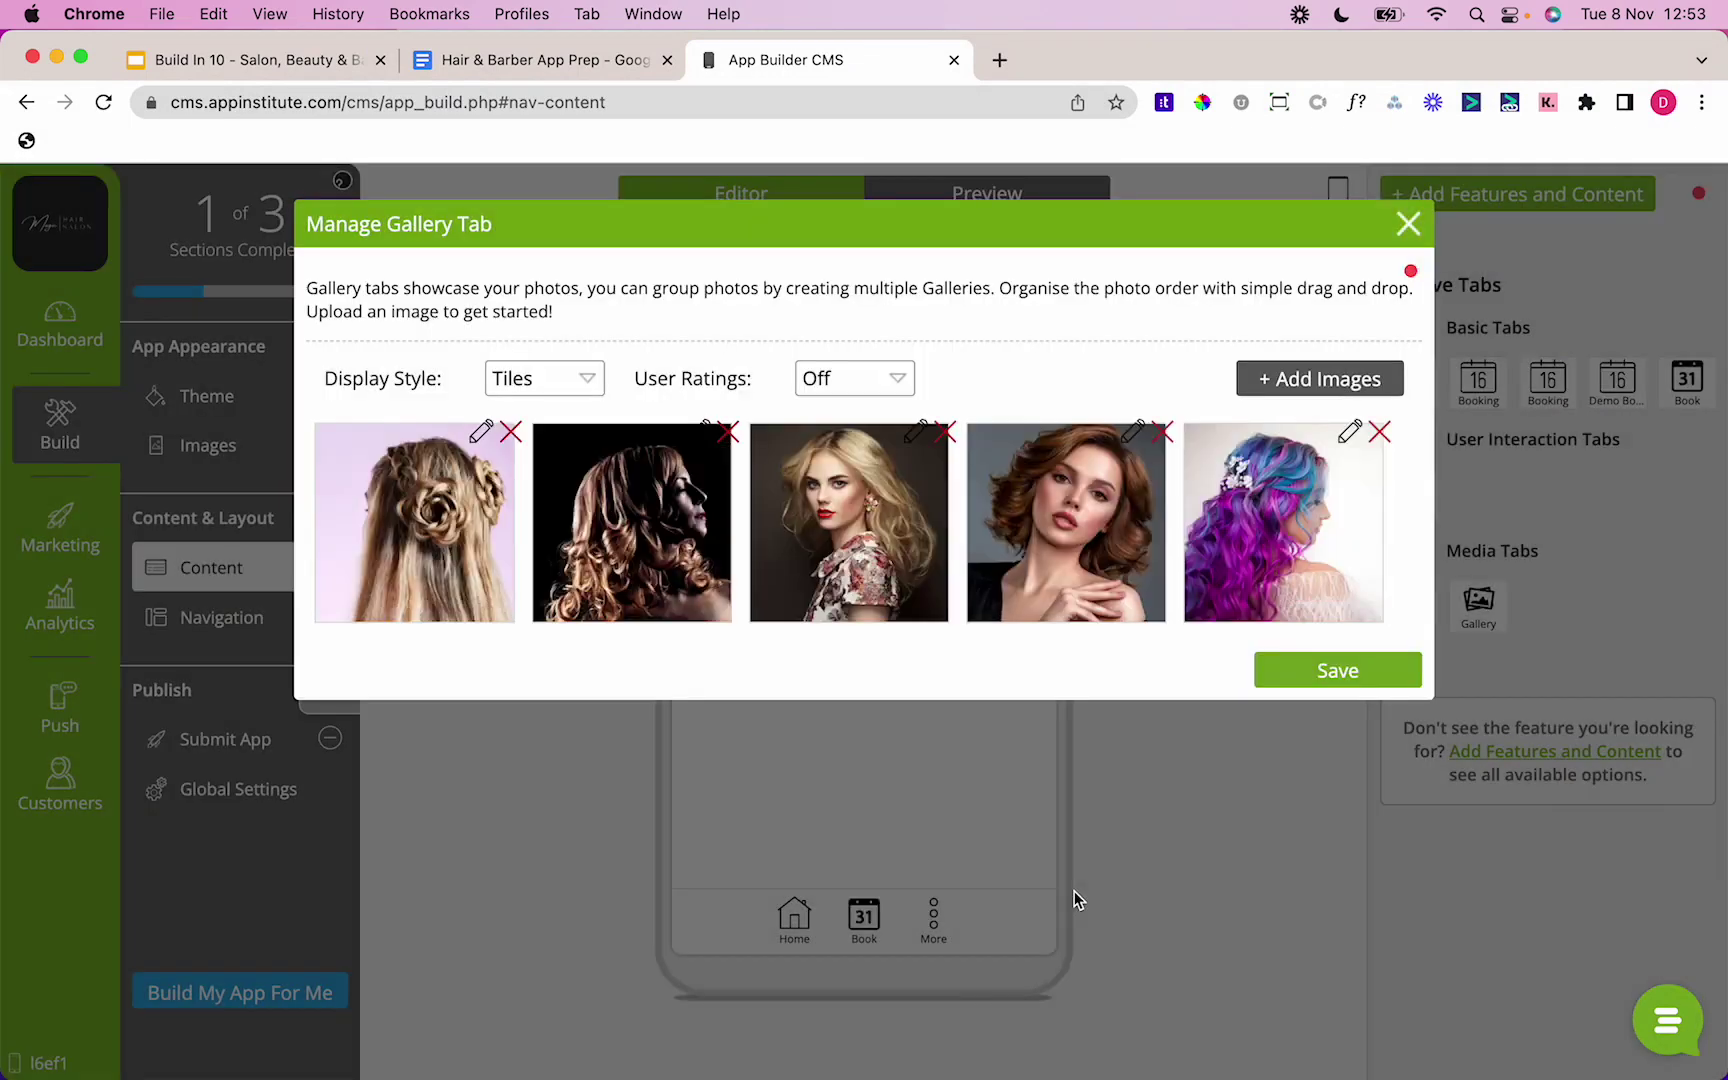
pyautogui.click(1299, 685)
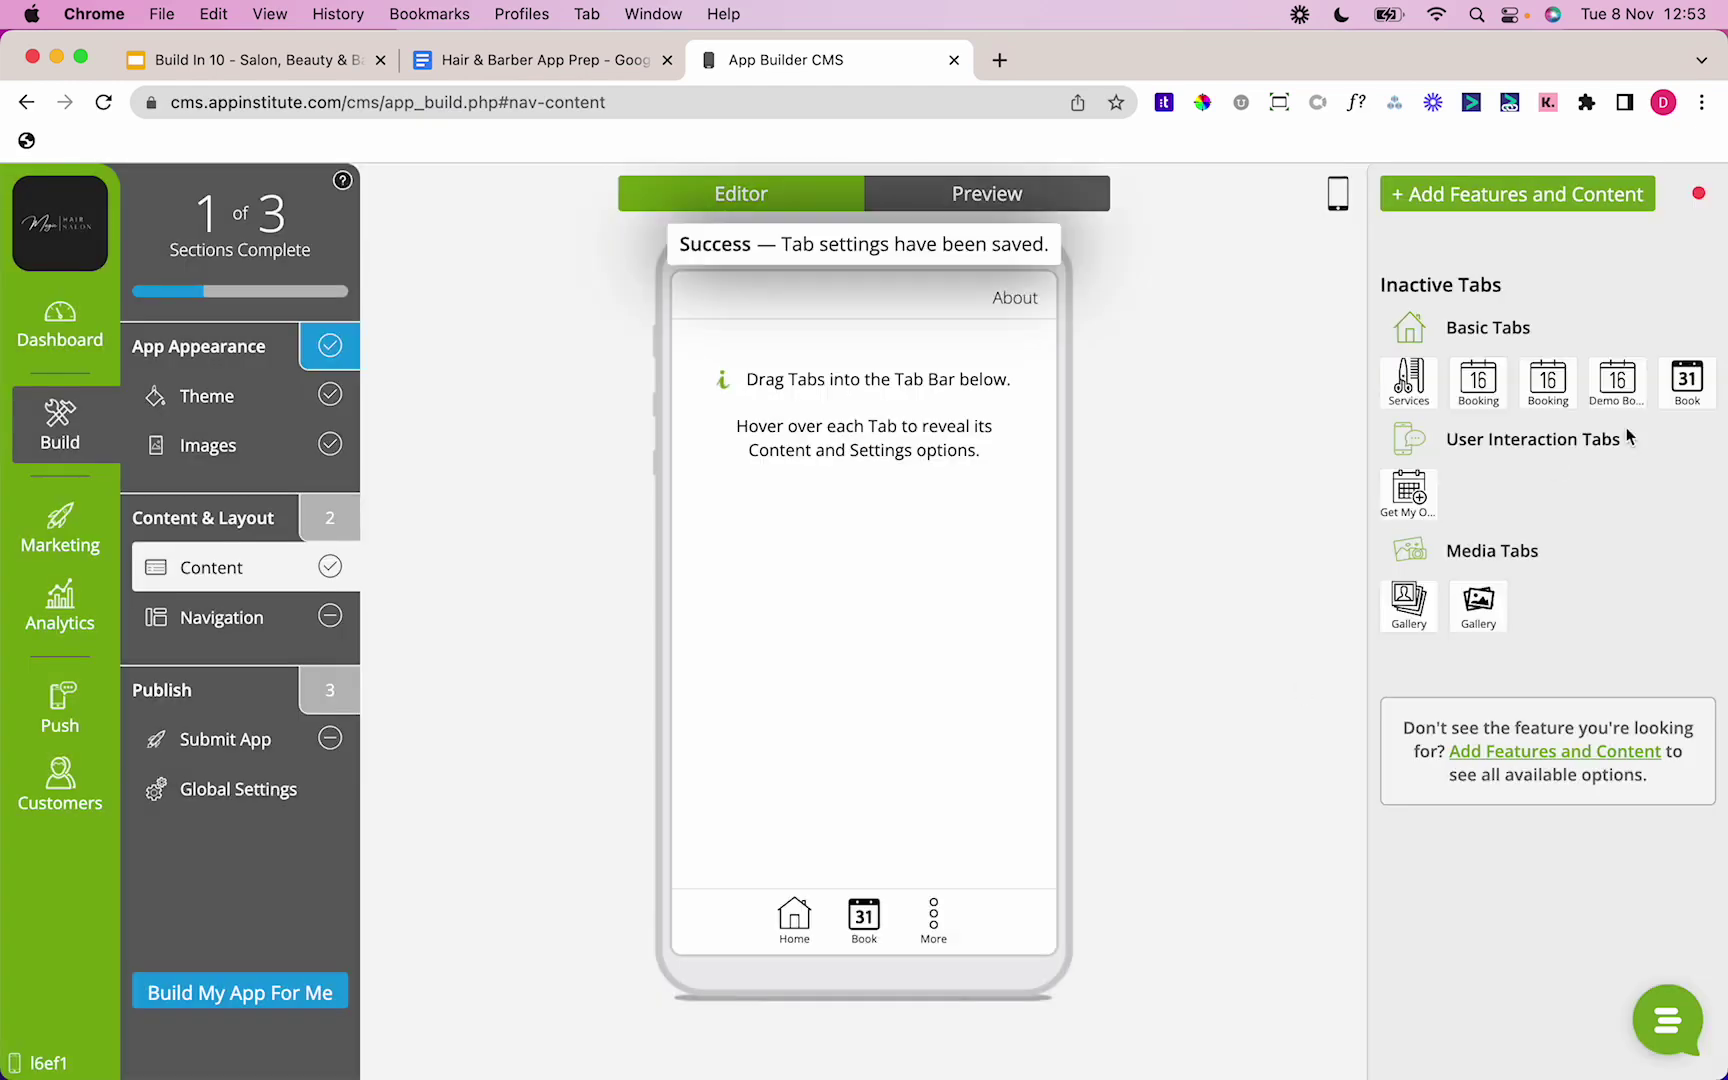
# Step: Drag the new Gallery tab into the tab bar so it reads Home, Book, Gallery, More
pyautogui.moveTo(1481, 615)
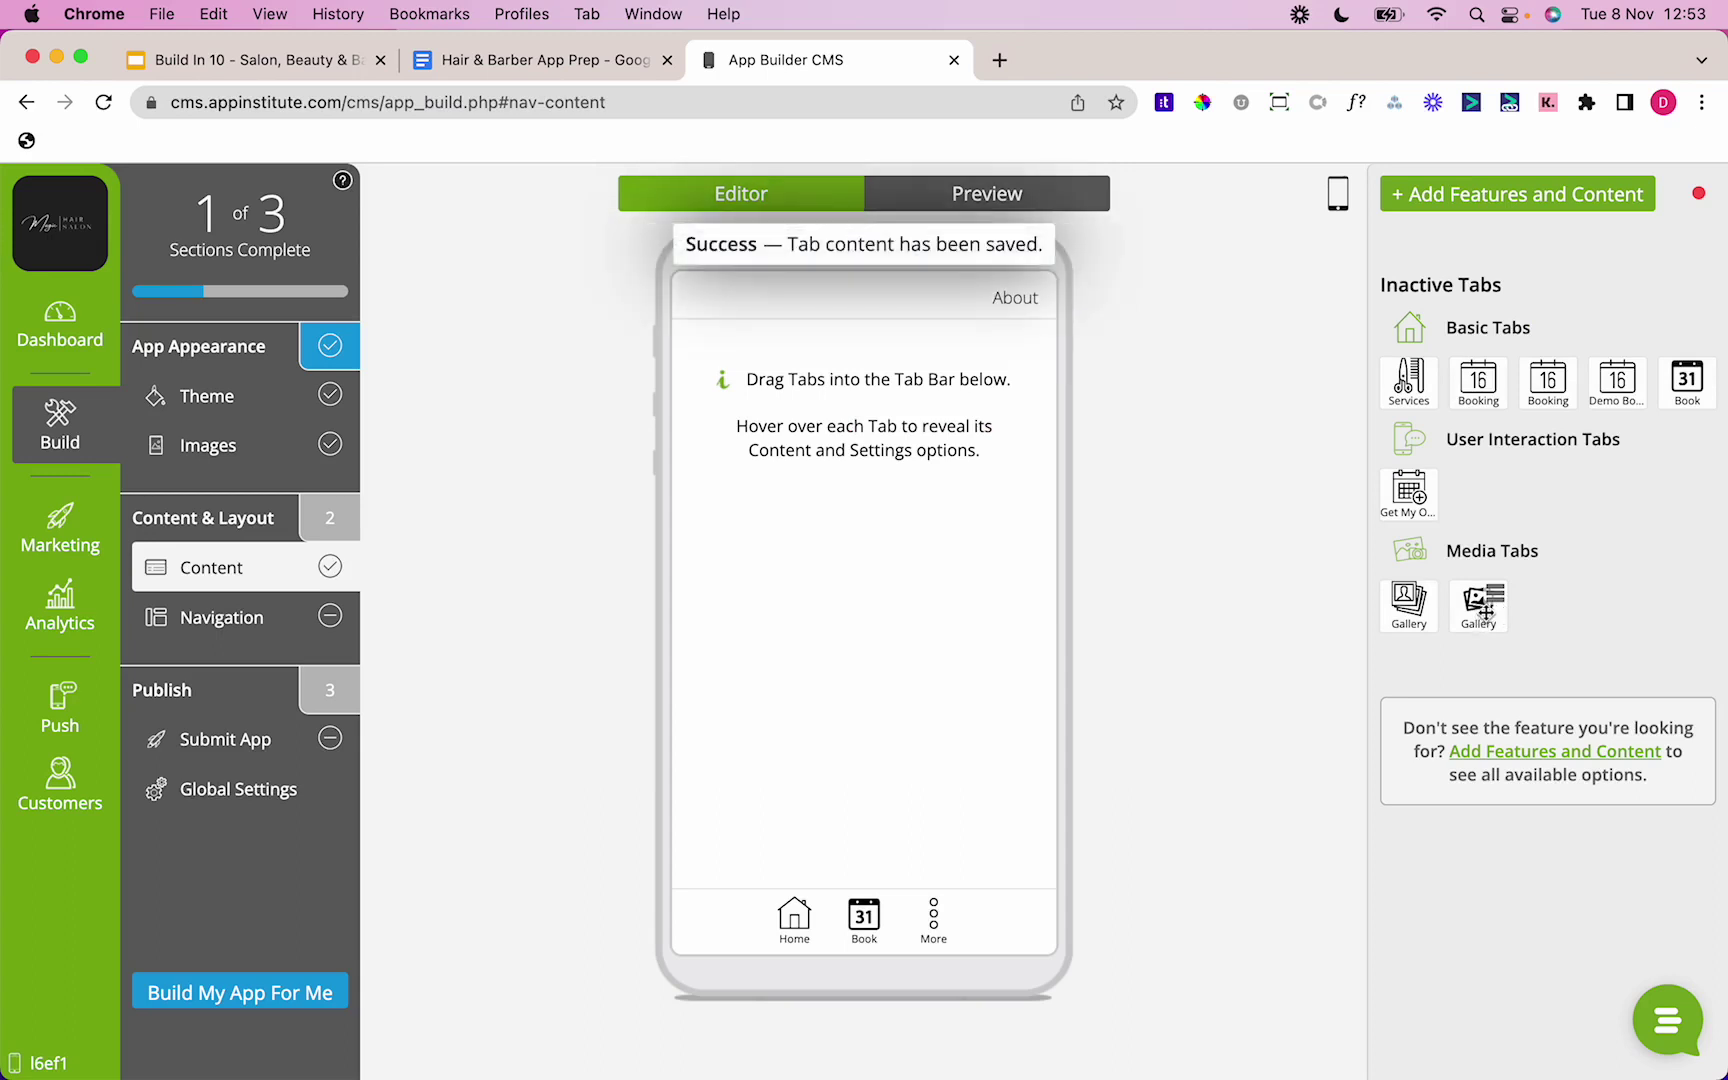
pyautogui.moveTo(1484, 612); pyautogui.dragTo(925, 902)
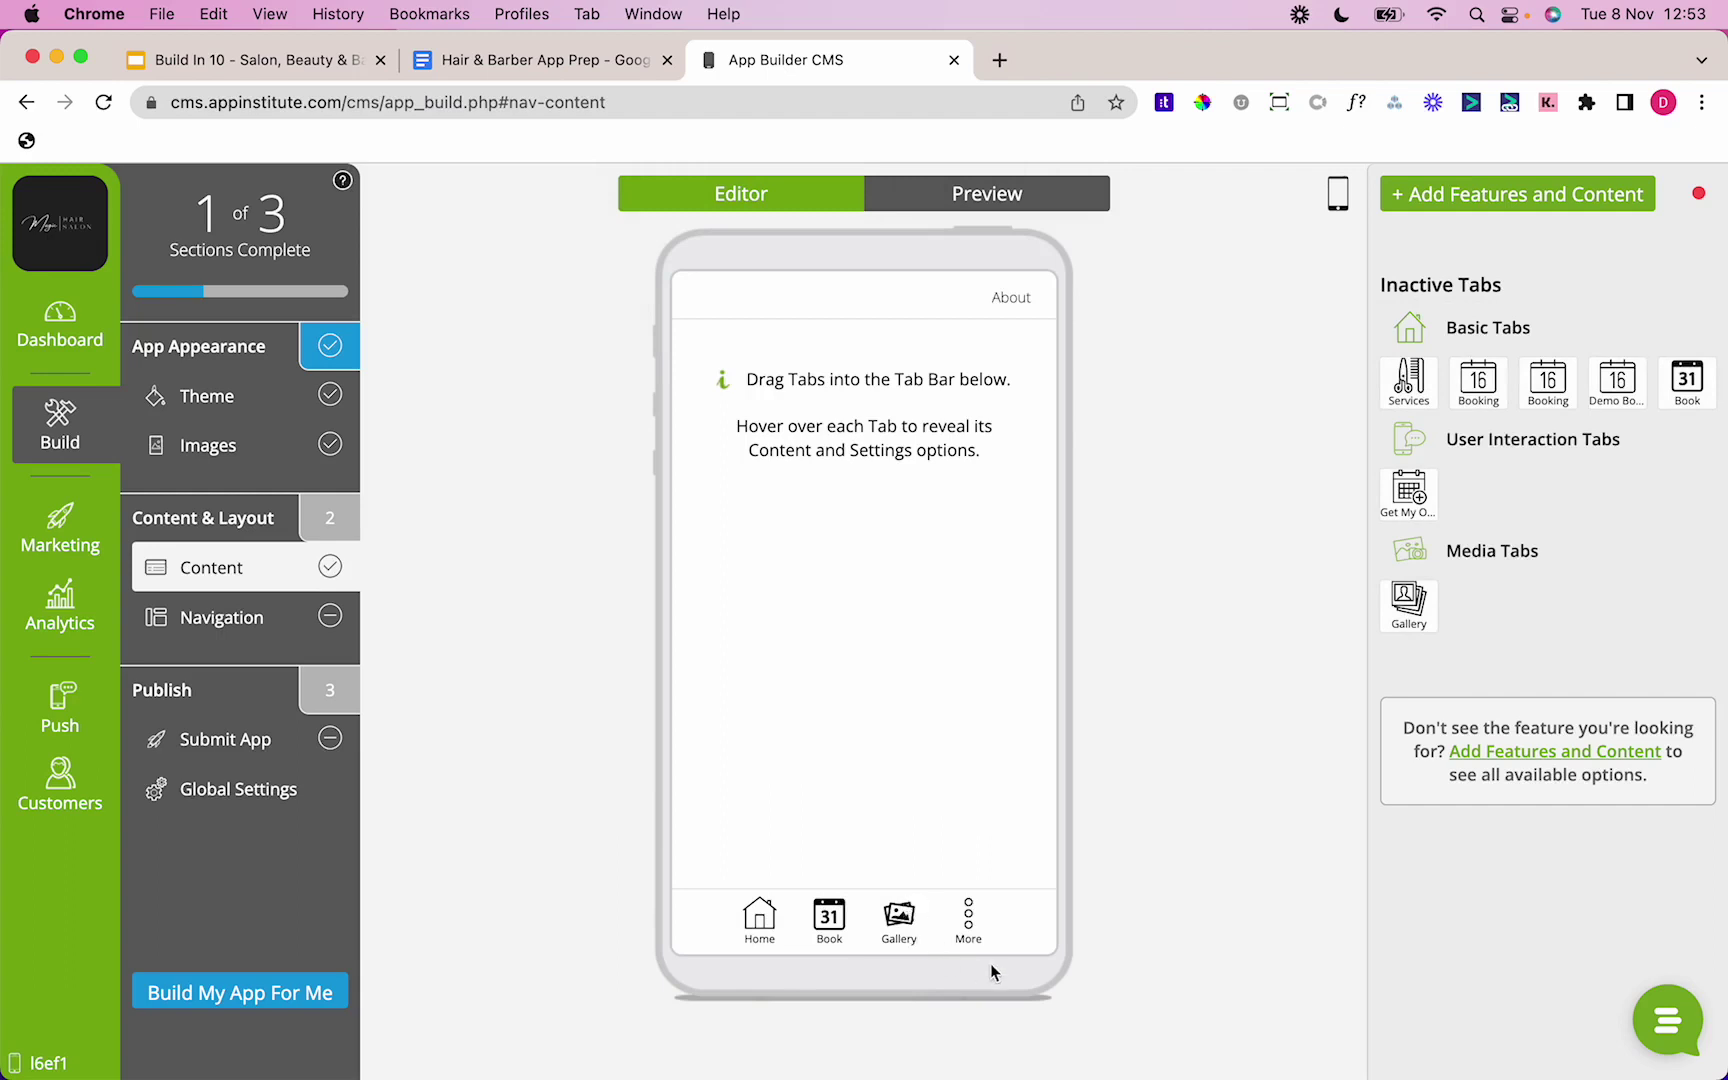
pyautogui.moveTo(968, 915)
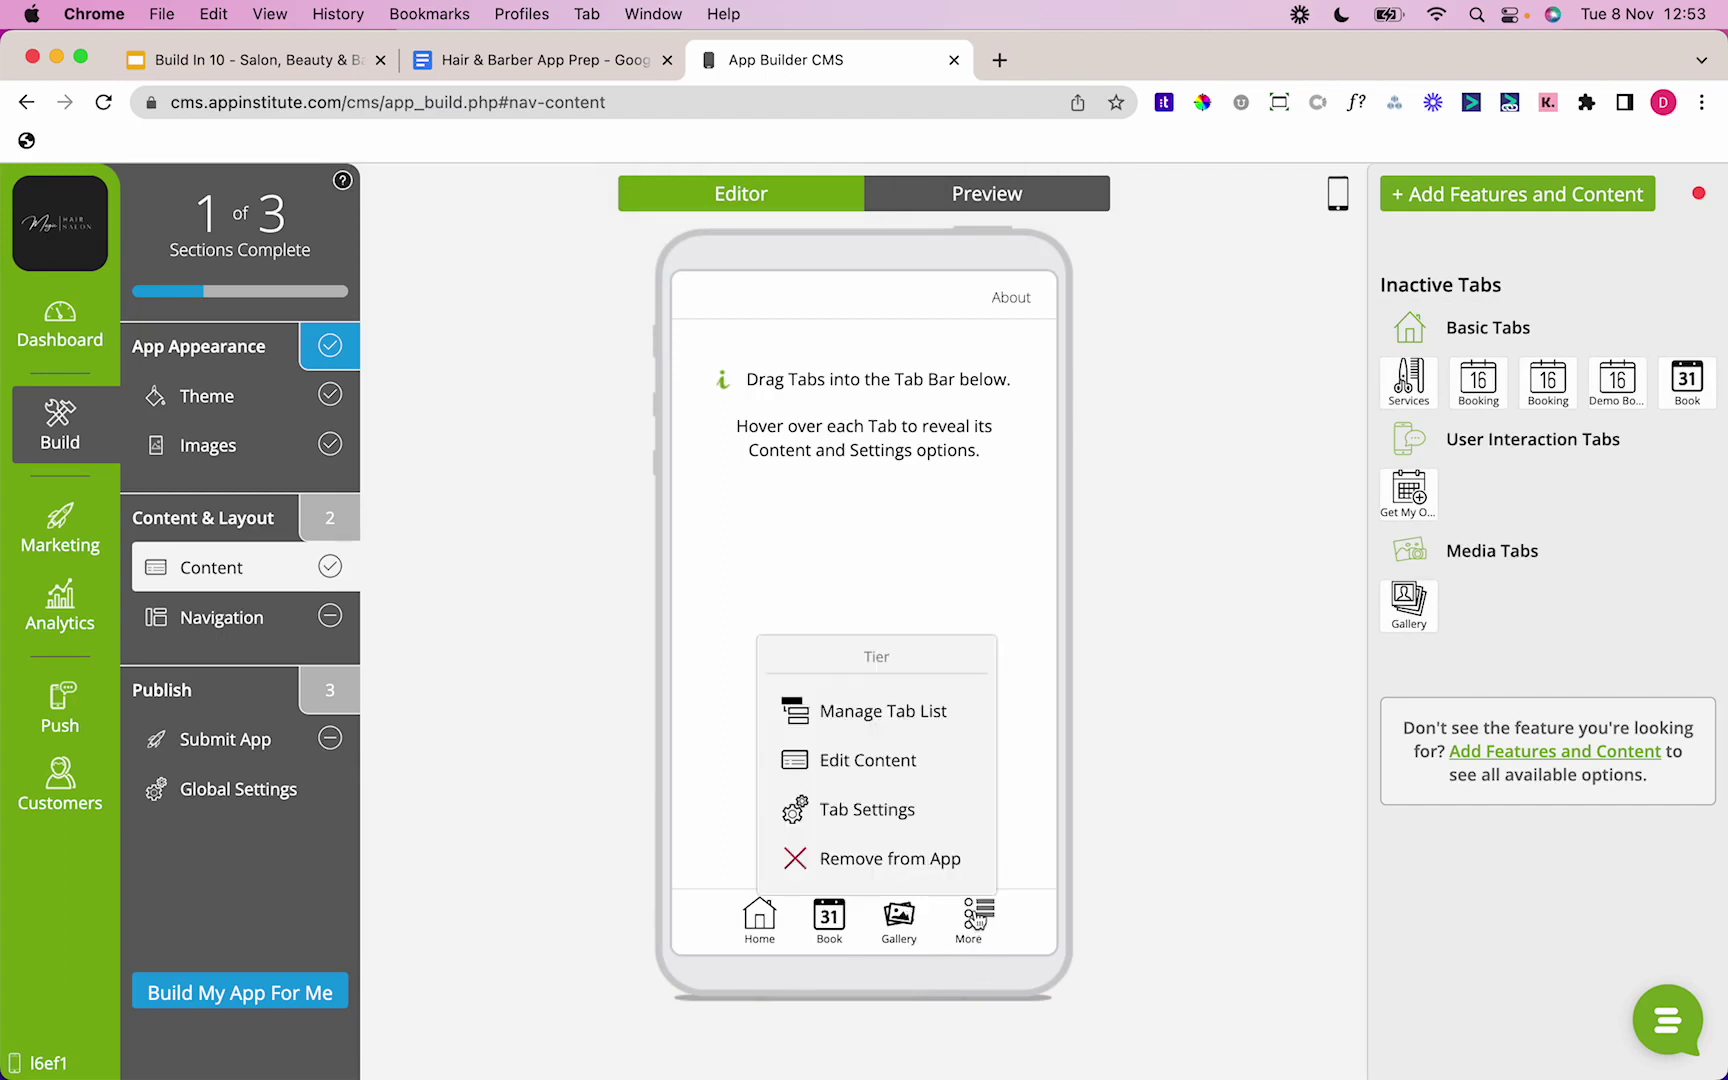
# Step: Save Message Centre under More in Users to admin mode with Email Notifications on
pyautogui.click(921, 728)
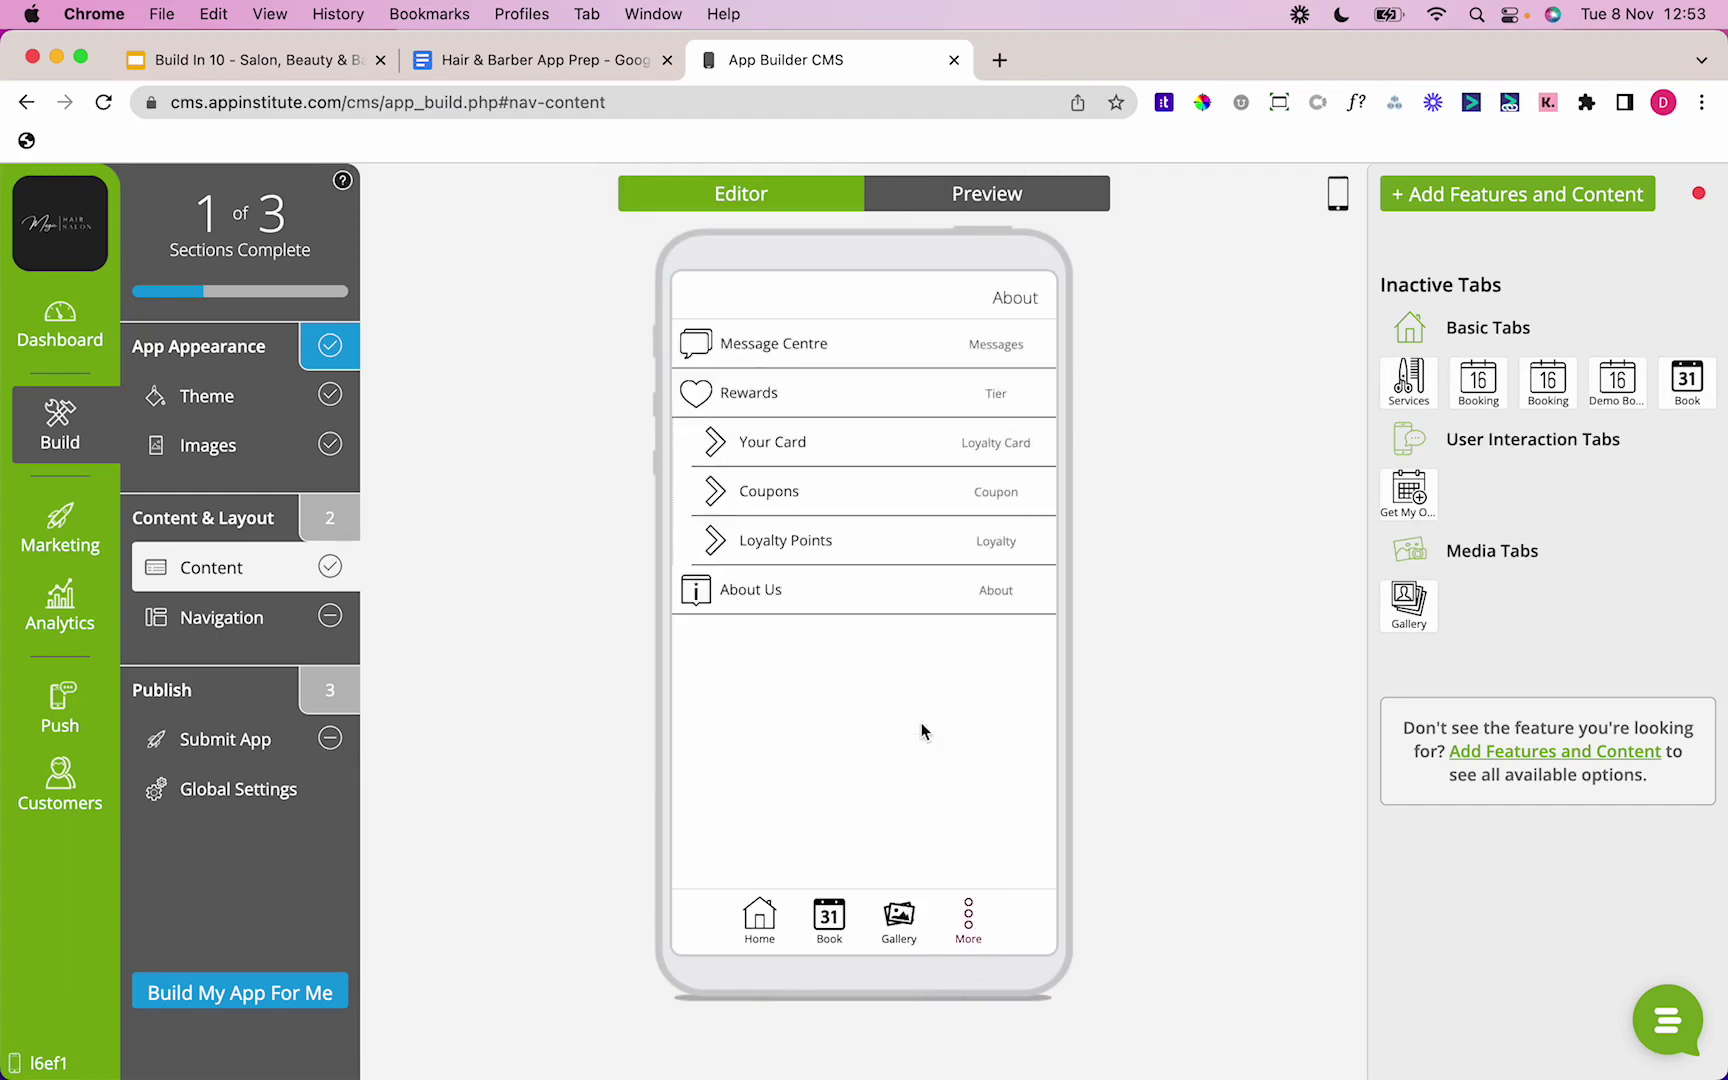
pyautogui.moveTo(1031, 348)
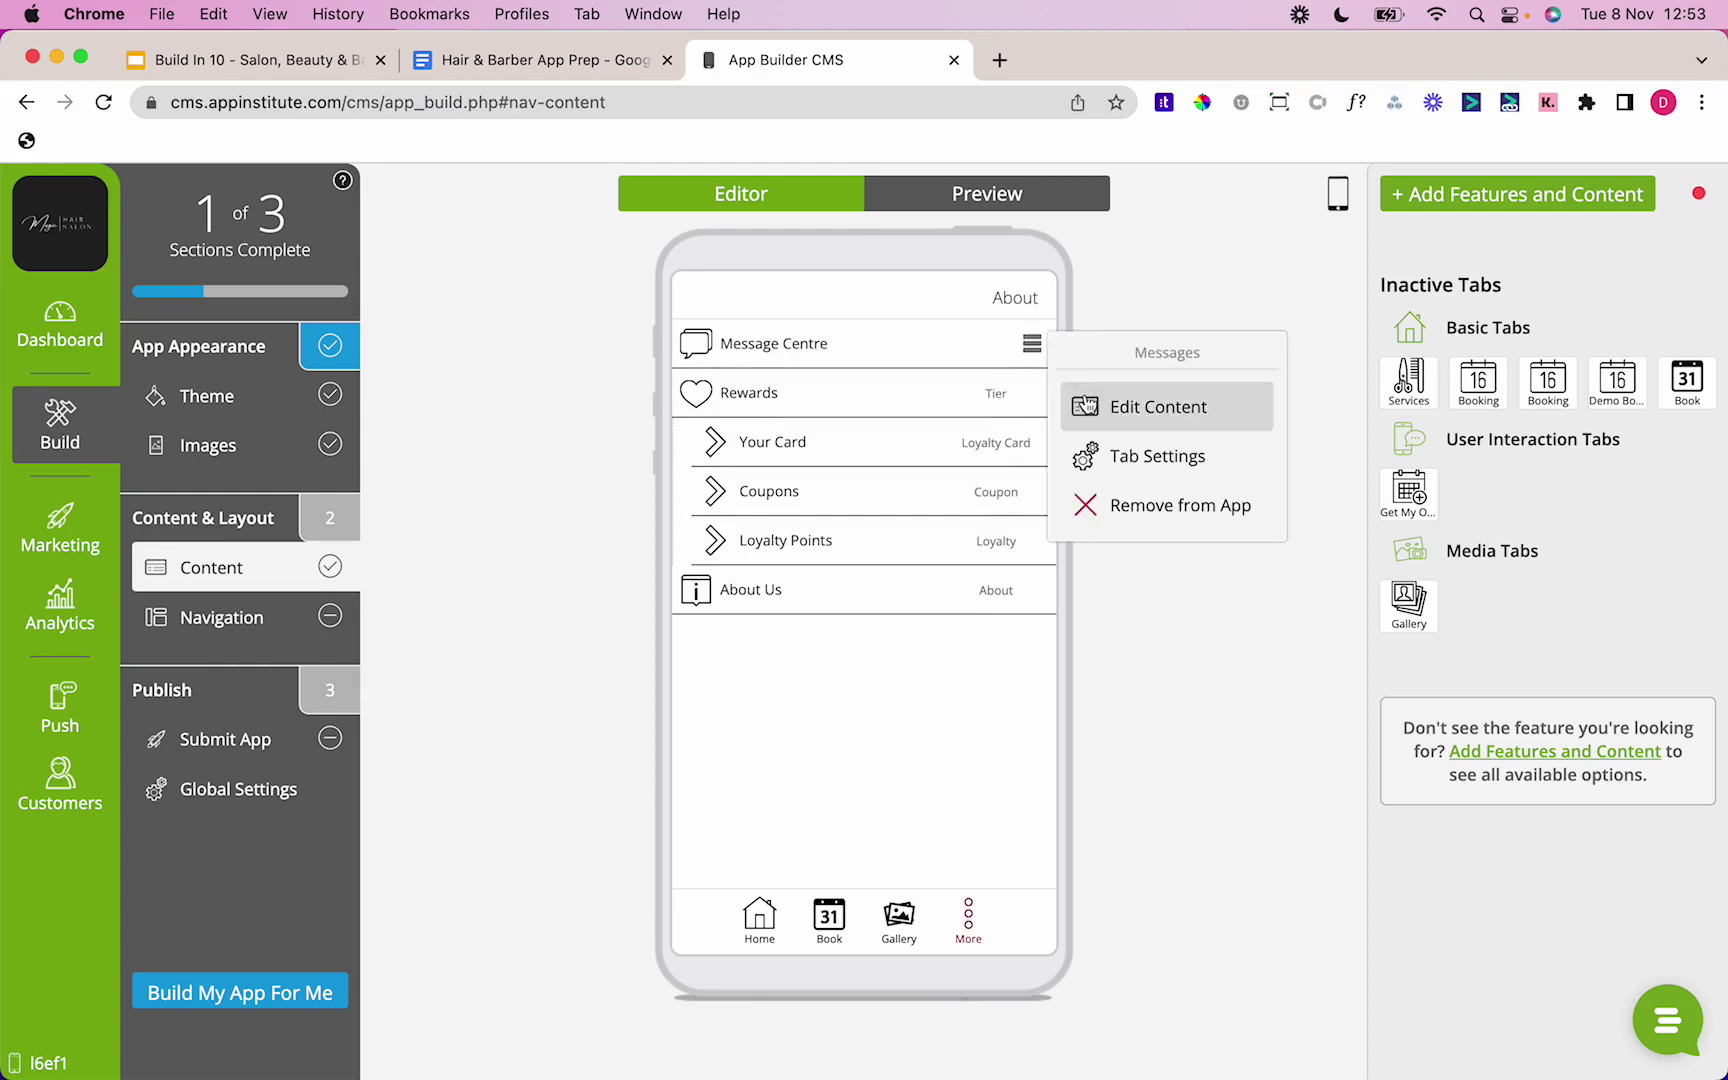
pyautogui.click(1085, 405)
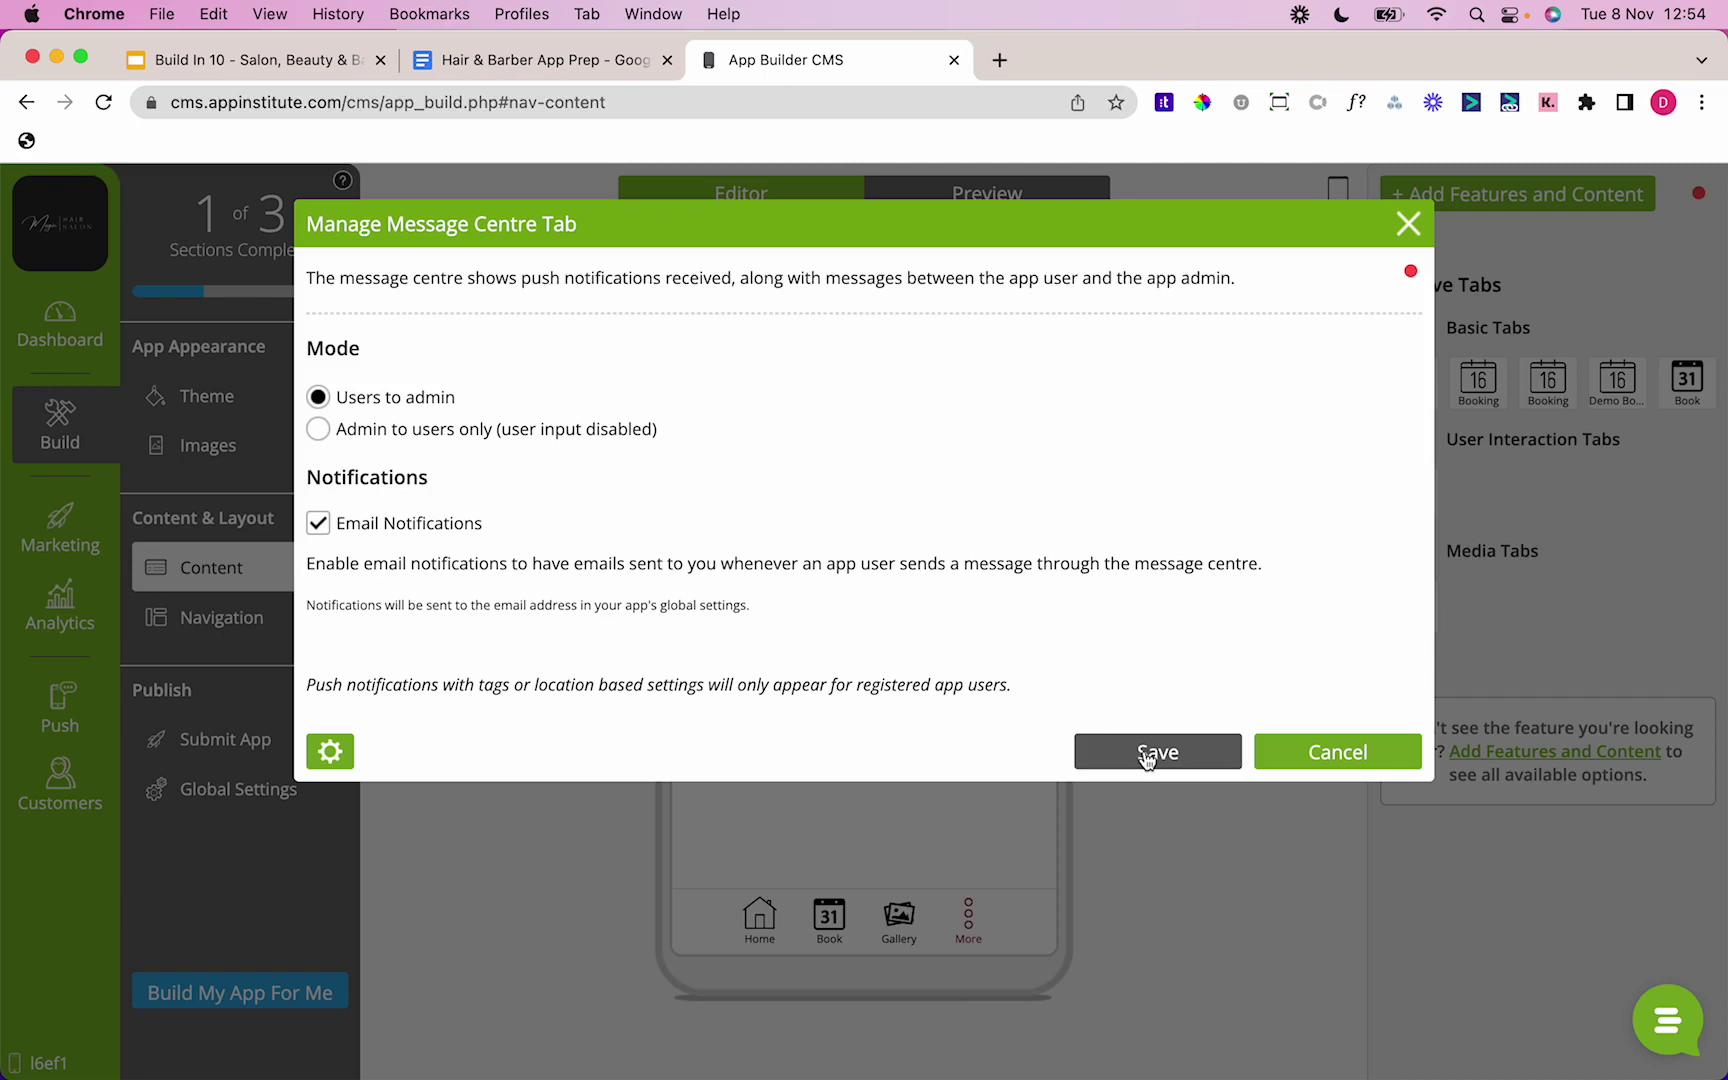
pyautogui.click(1148, 755)
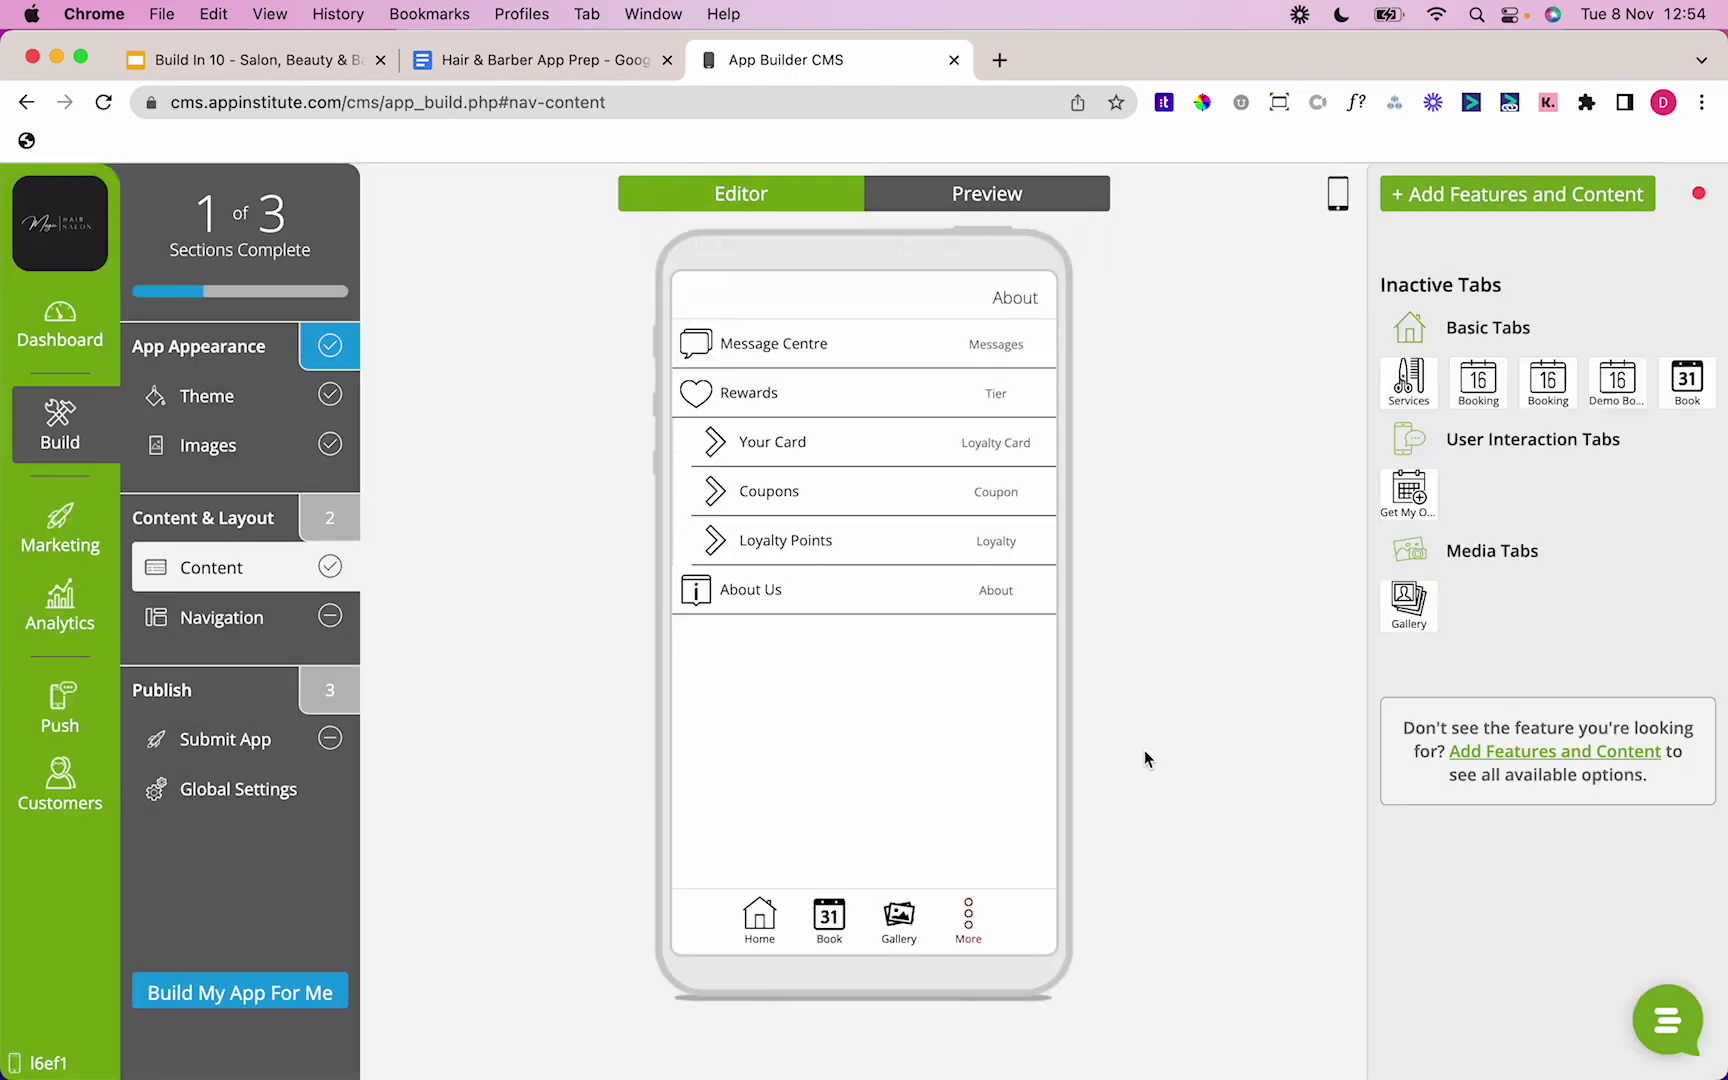
# Step: Remove the Loyalty Points tab from the app's More list
pyautogui.click(1031, 441)
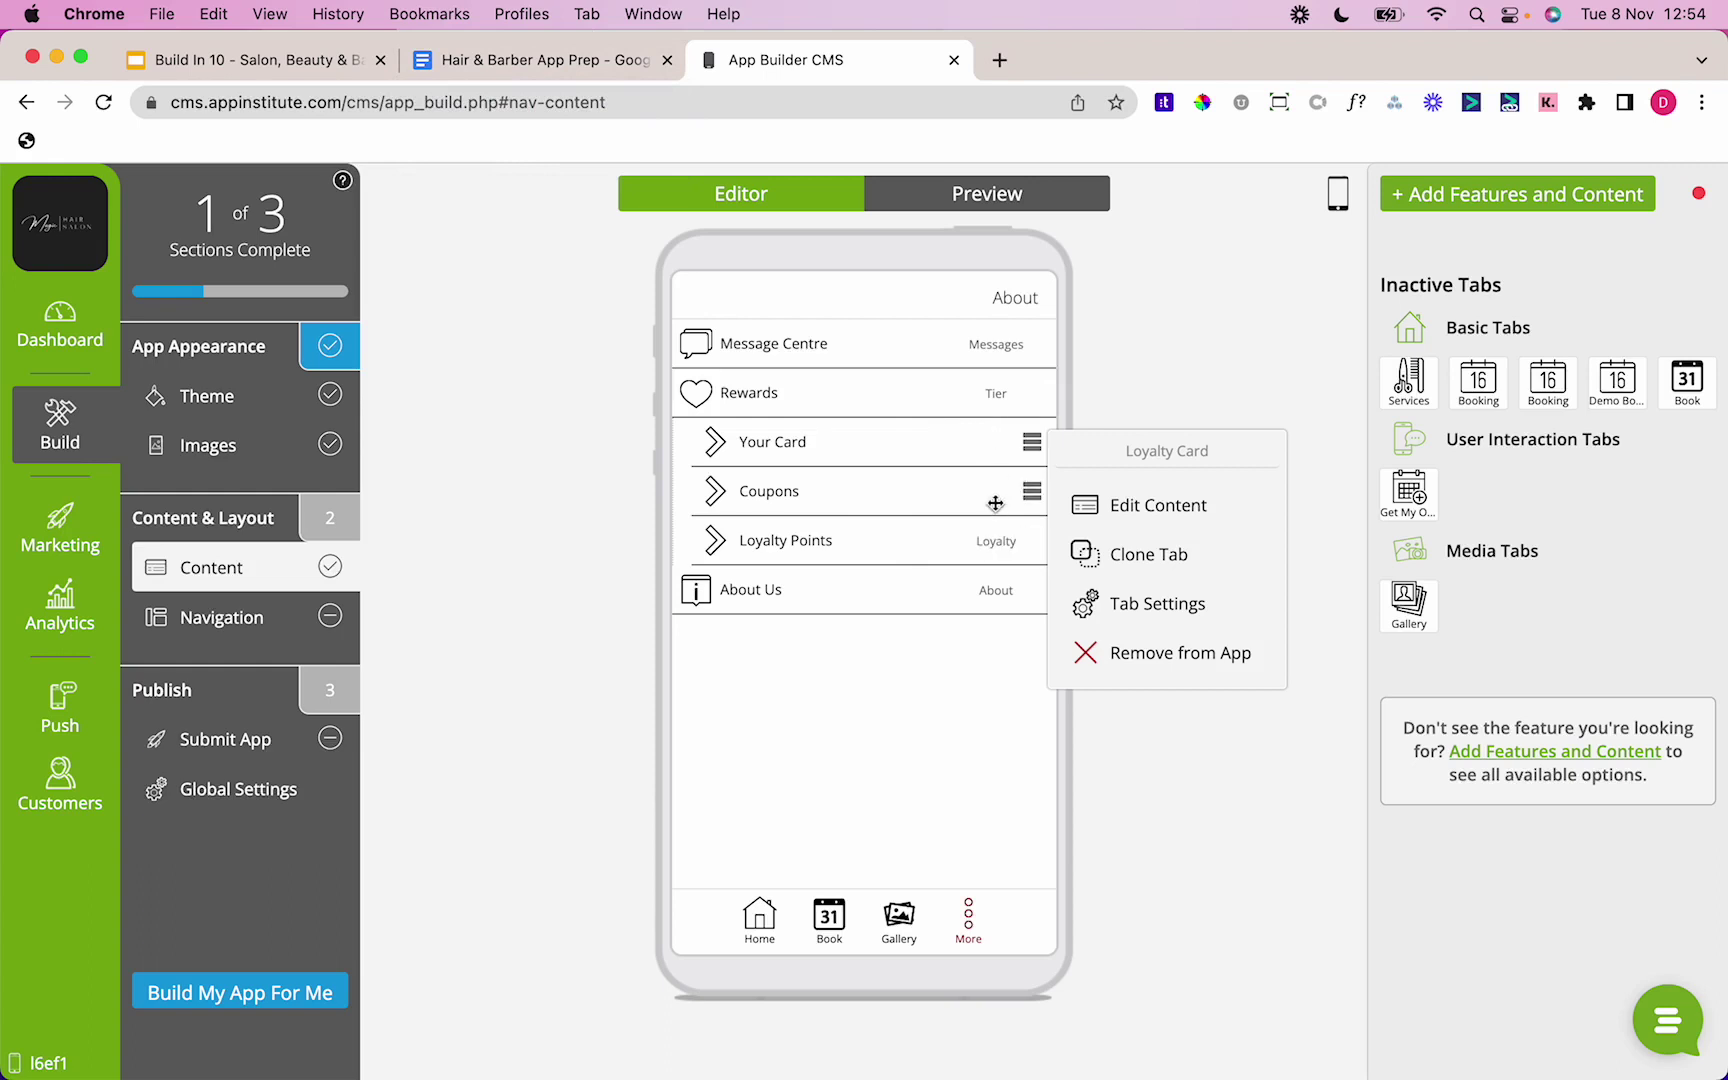
pyautogui.moveTo(1035, 541)
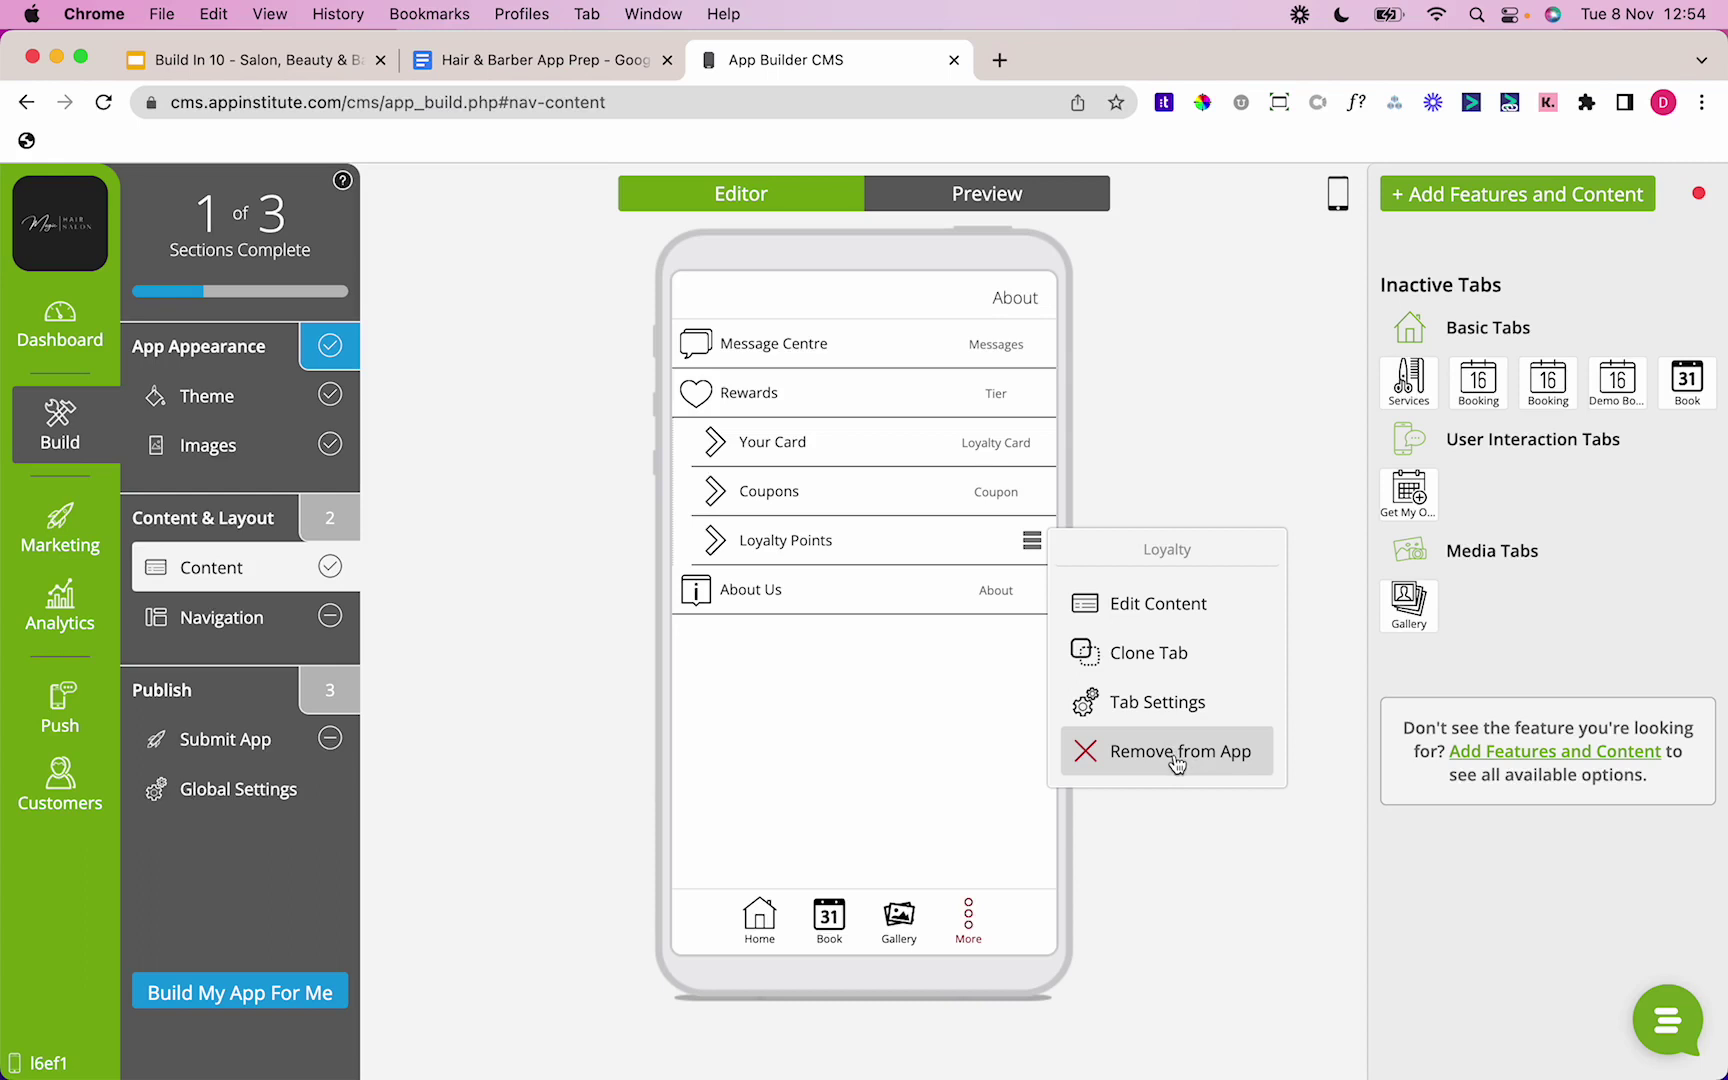
pyautogui.click(1177, 751)
# Step: Open the Your Card loyalty content and bring up the Hair & Barber App Prep document
pyautogui.click(1031, 441)
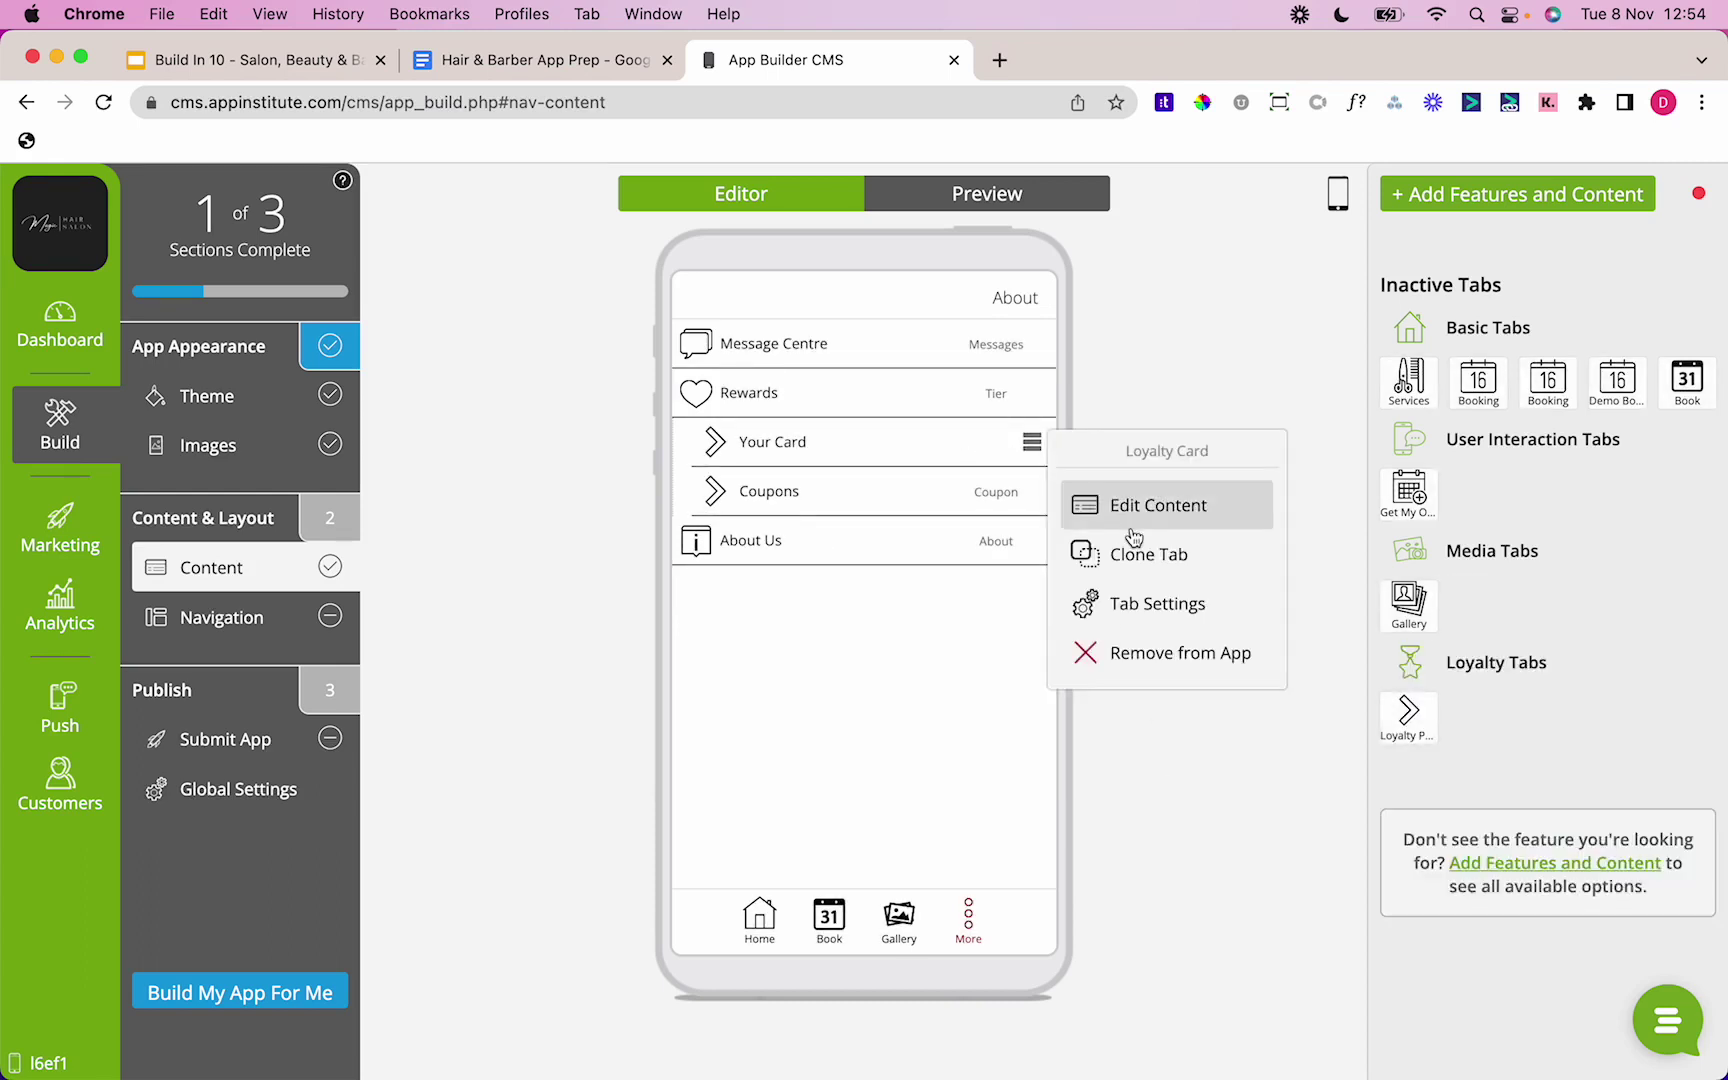
pyautogui.click(1133, 515)
pyautogui.click(566, 70)
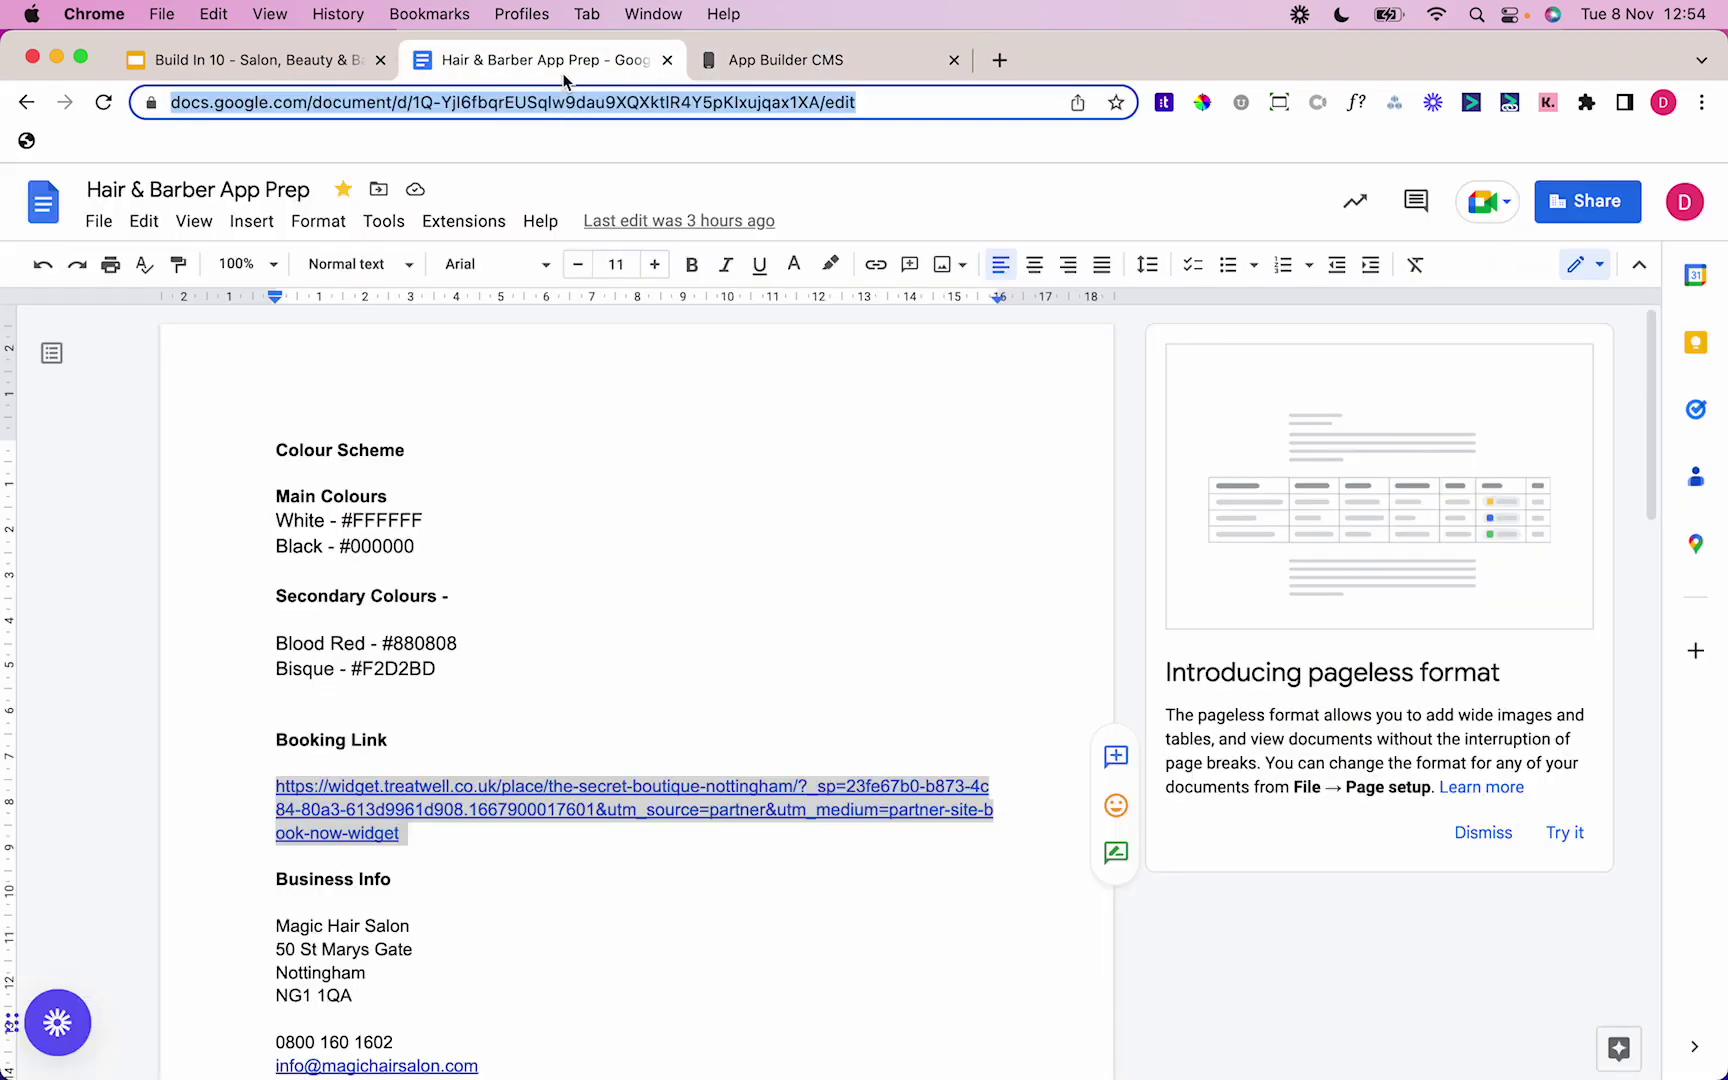
# Step: Read the Loyalty & Coupons notes, then go back to the Manage Loyalty Card Tab dialog
pyautogui.press('Down')
pyautogui.press('Down')
pyautogui.press('Down')
pyautogui.press('Down')
pyautogui.press('Down')
pyautogui.press('Down')
pyautogui.press('Down')
pyautogui.press('Down')
pyautogui.press('Down')
pyautogui.press('Down')
pyautogui.press('Down')
pyautogui.press('Down')
pyautogui.press('Down')
pyautogui.press('Down')
pyautogui.press('Down')
pyautogui.press('Down')
pyautogui.press('Down')
pyautogui.press('Down')
pyautogui.press('Down')
pyautogui.press('Down')
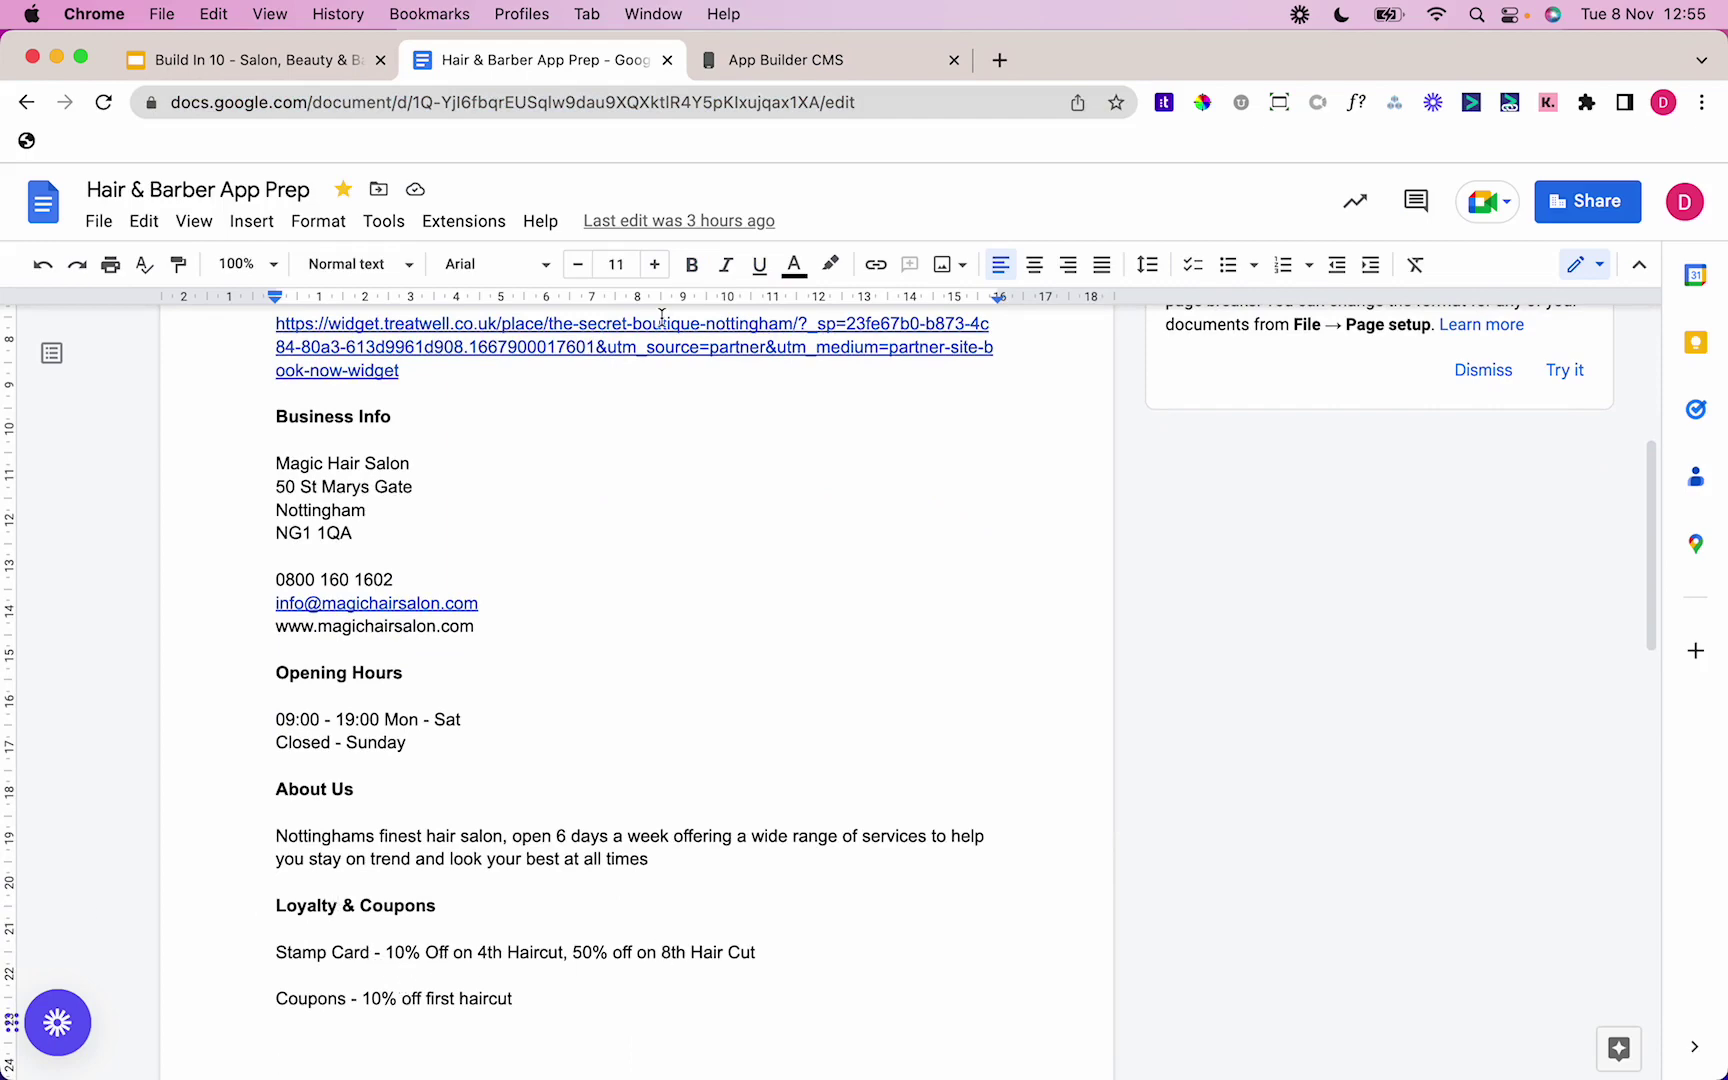
pyautogui.click(762, 69)
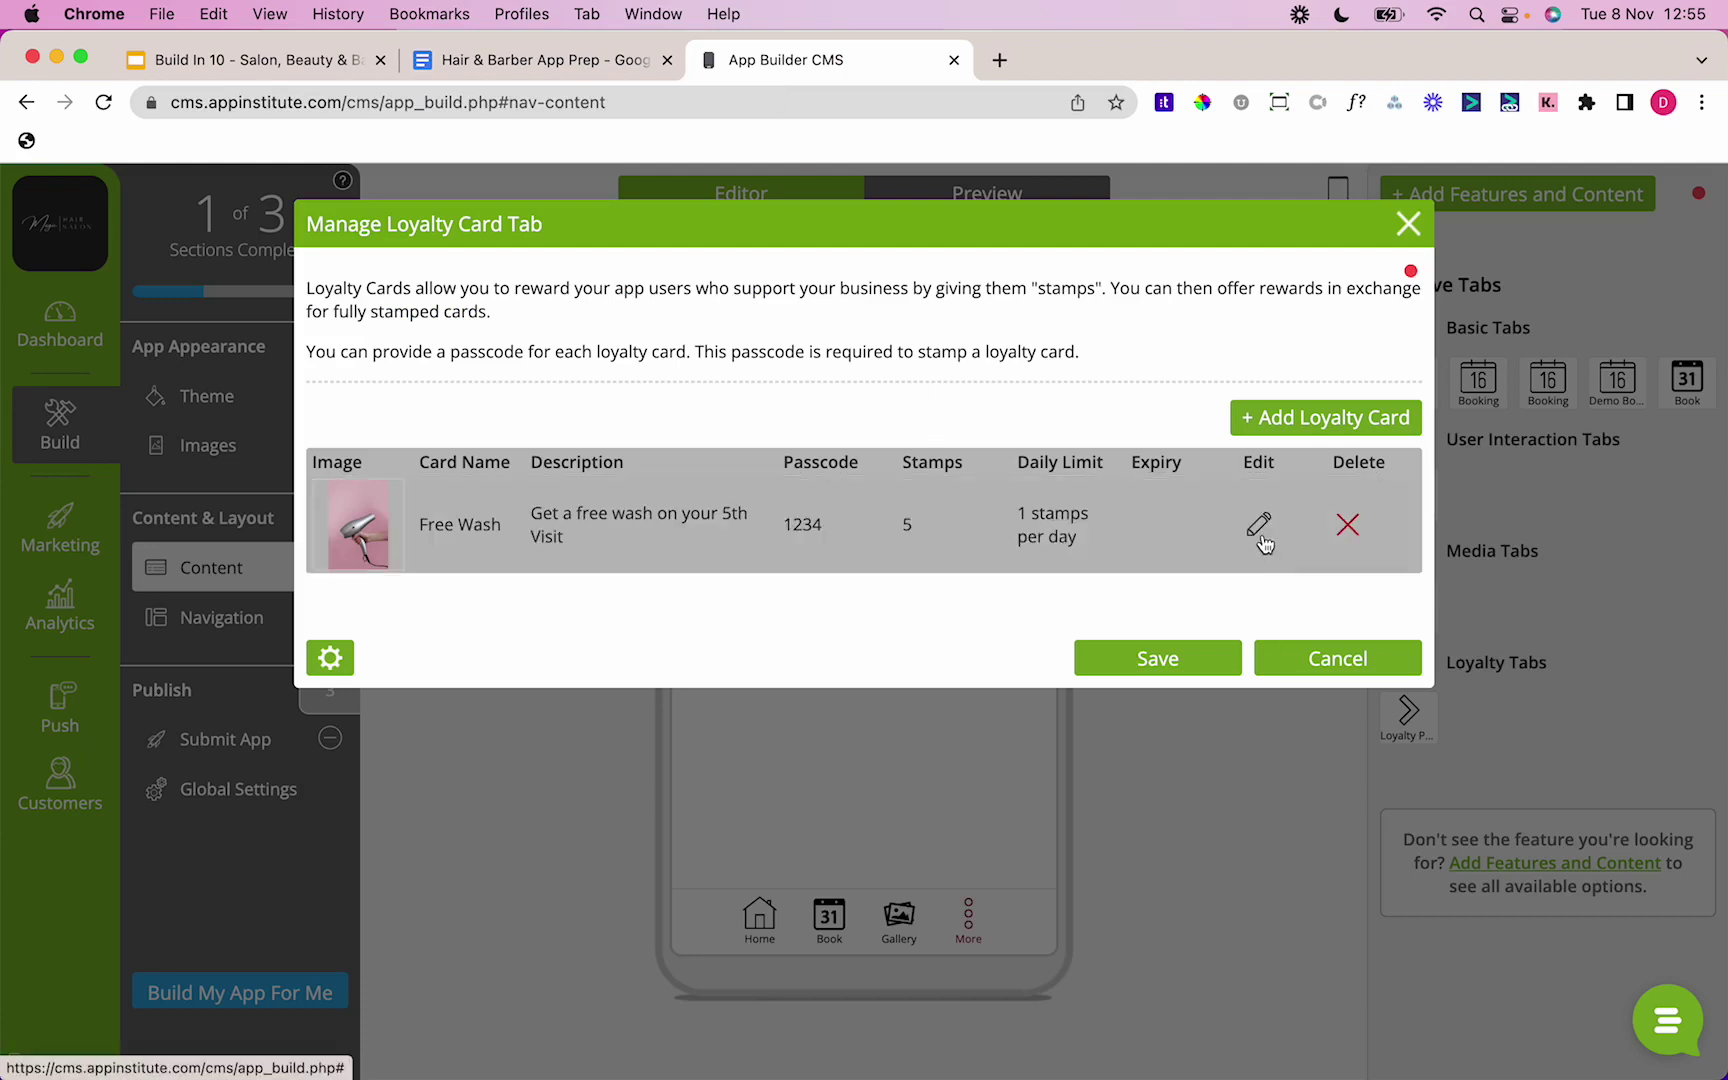
# Step: Rename the Free Wash card to Haircut Loyalty Card and give it the purple-hair photo 5
pyautogui.click(1263, 540)
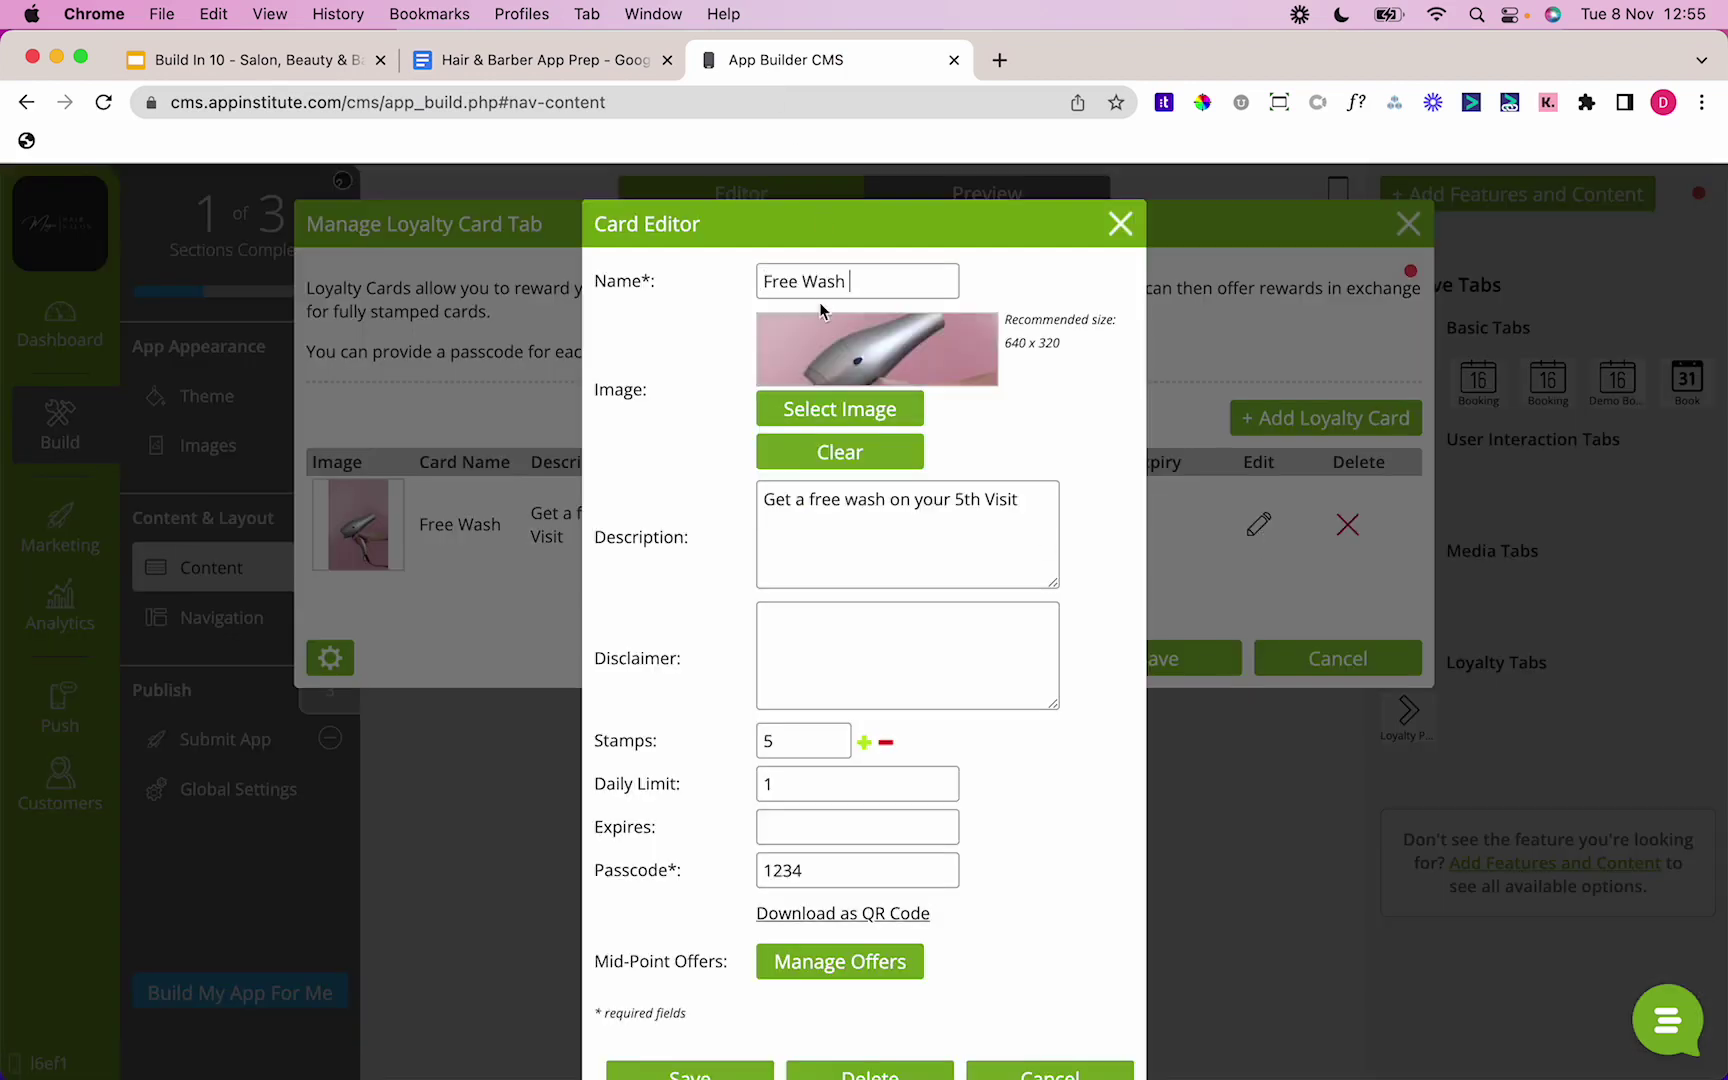
pyautogui.hotkey('alt', 'shift', 'Left')
pyautogui.hotkey('alt', 'shift', 'Left')
pyautogui.write('H')
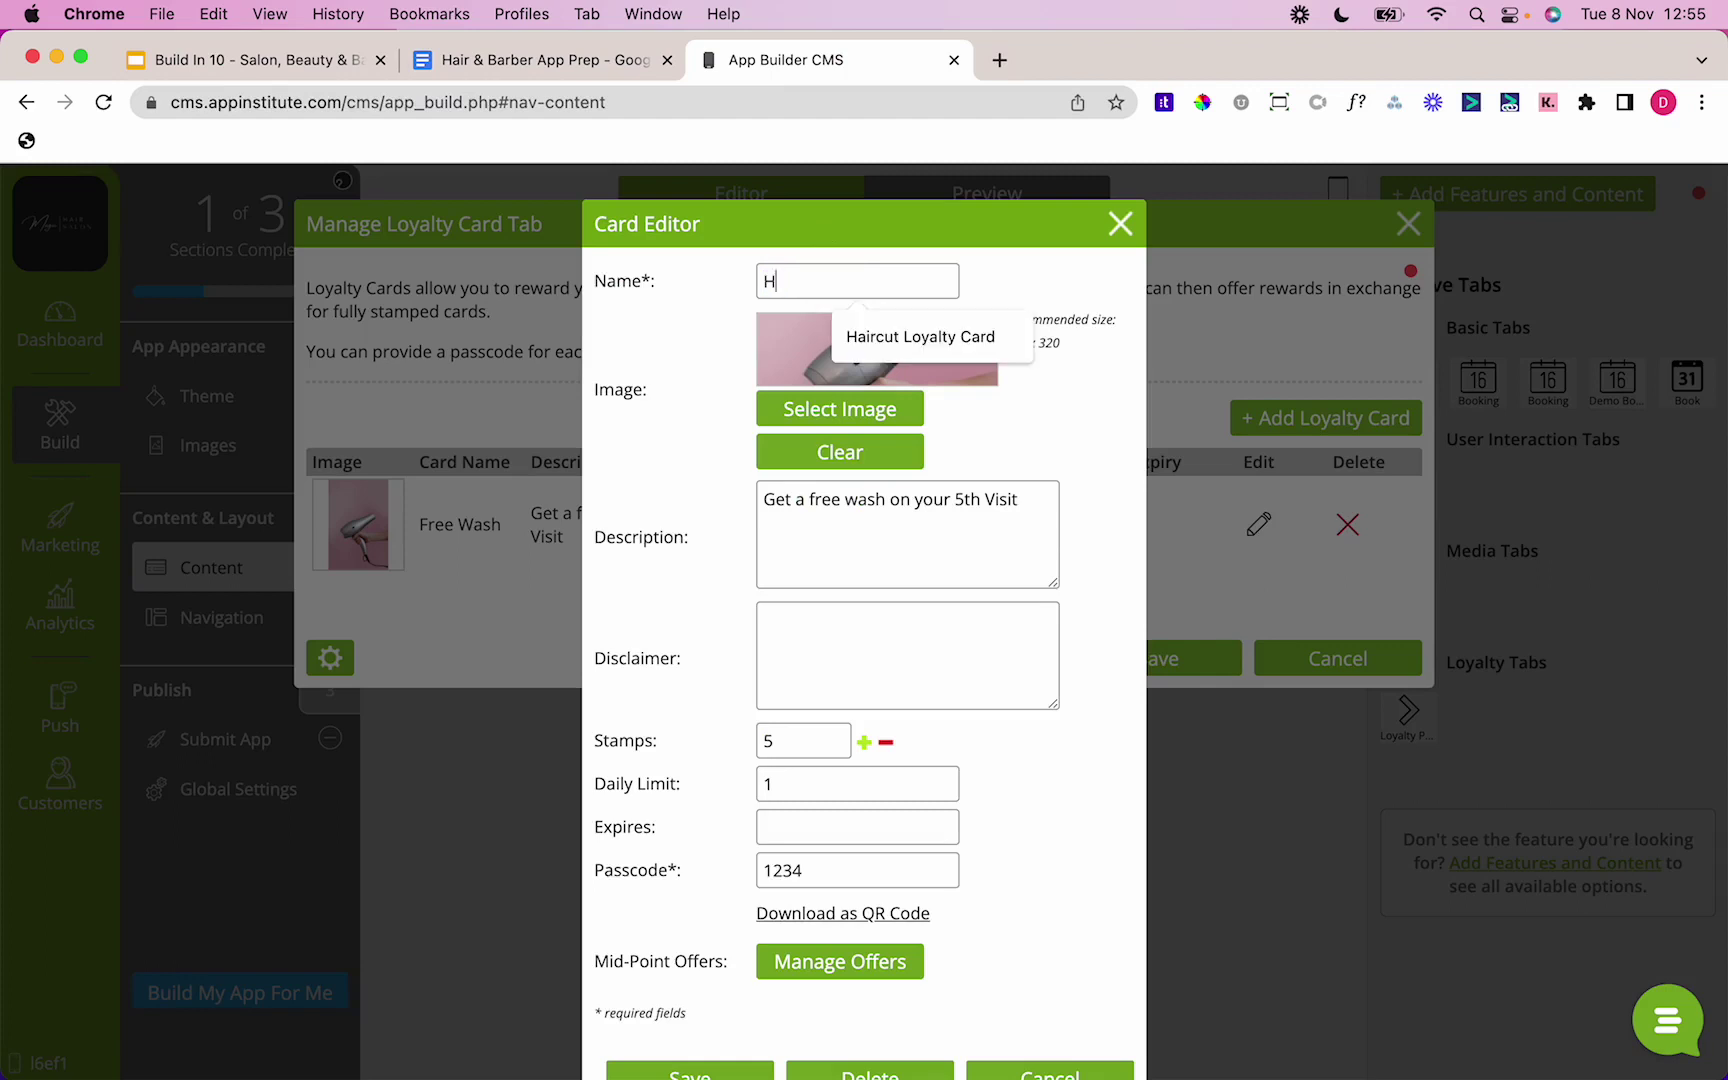
pyautogui.write('a')
pyautogui.press('Down')
pyautogui.press('Return')
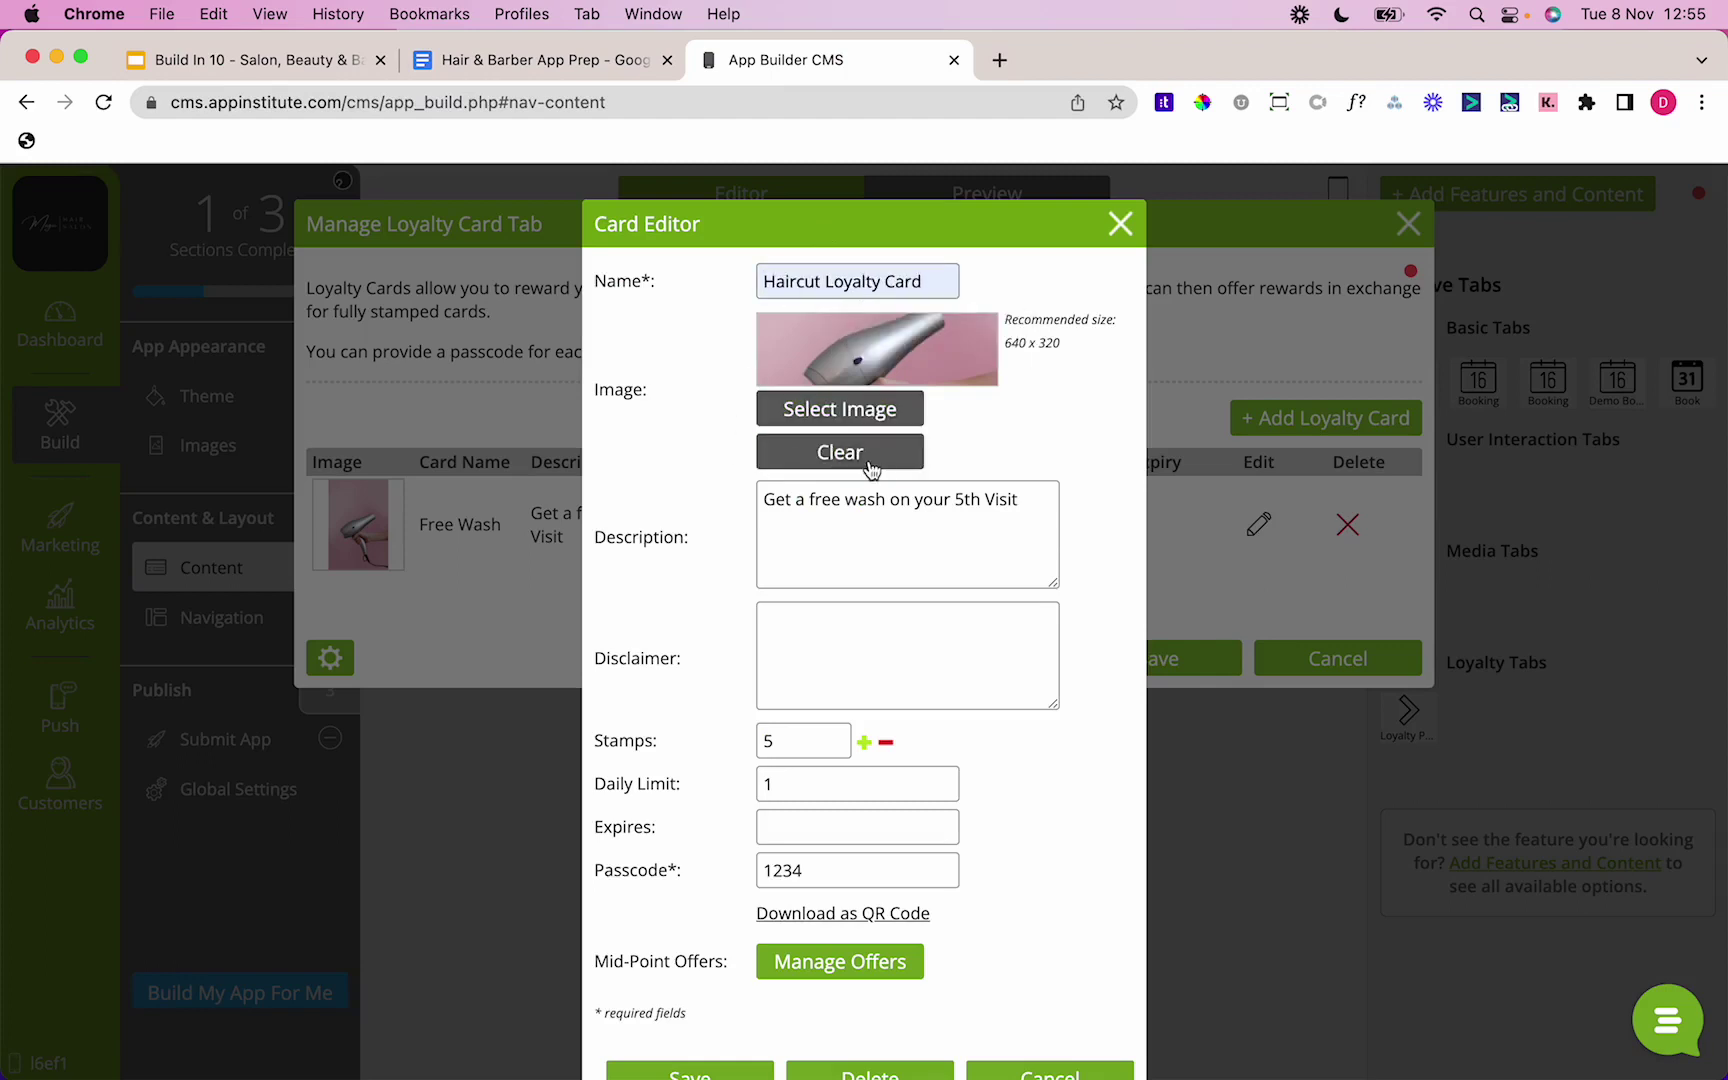
pyautogui.click(870, 410)
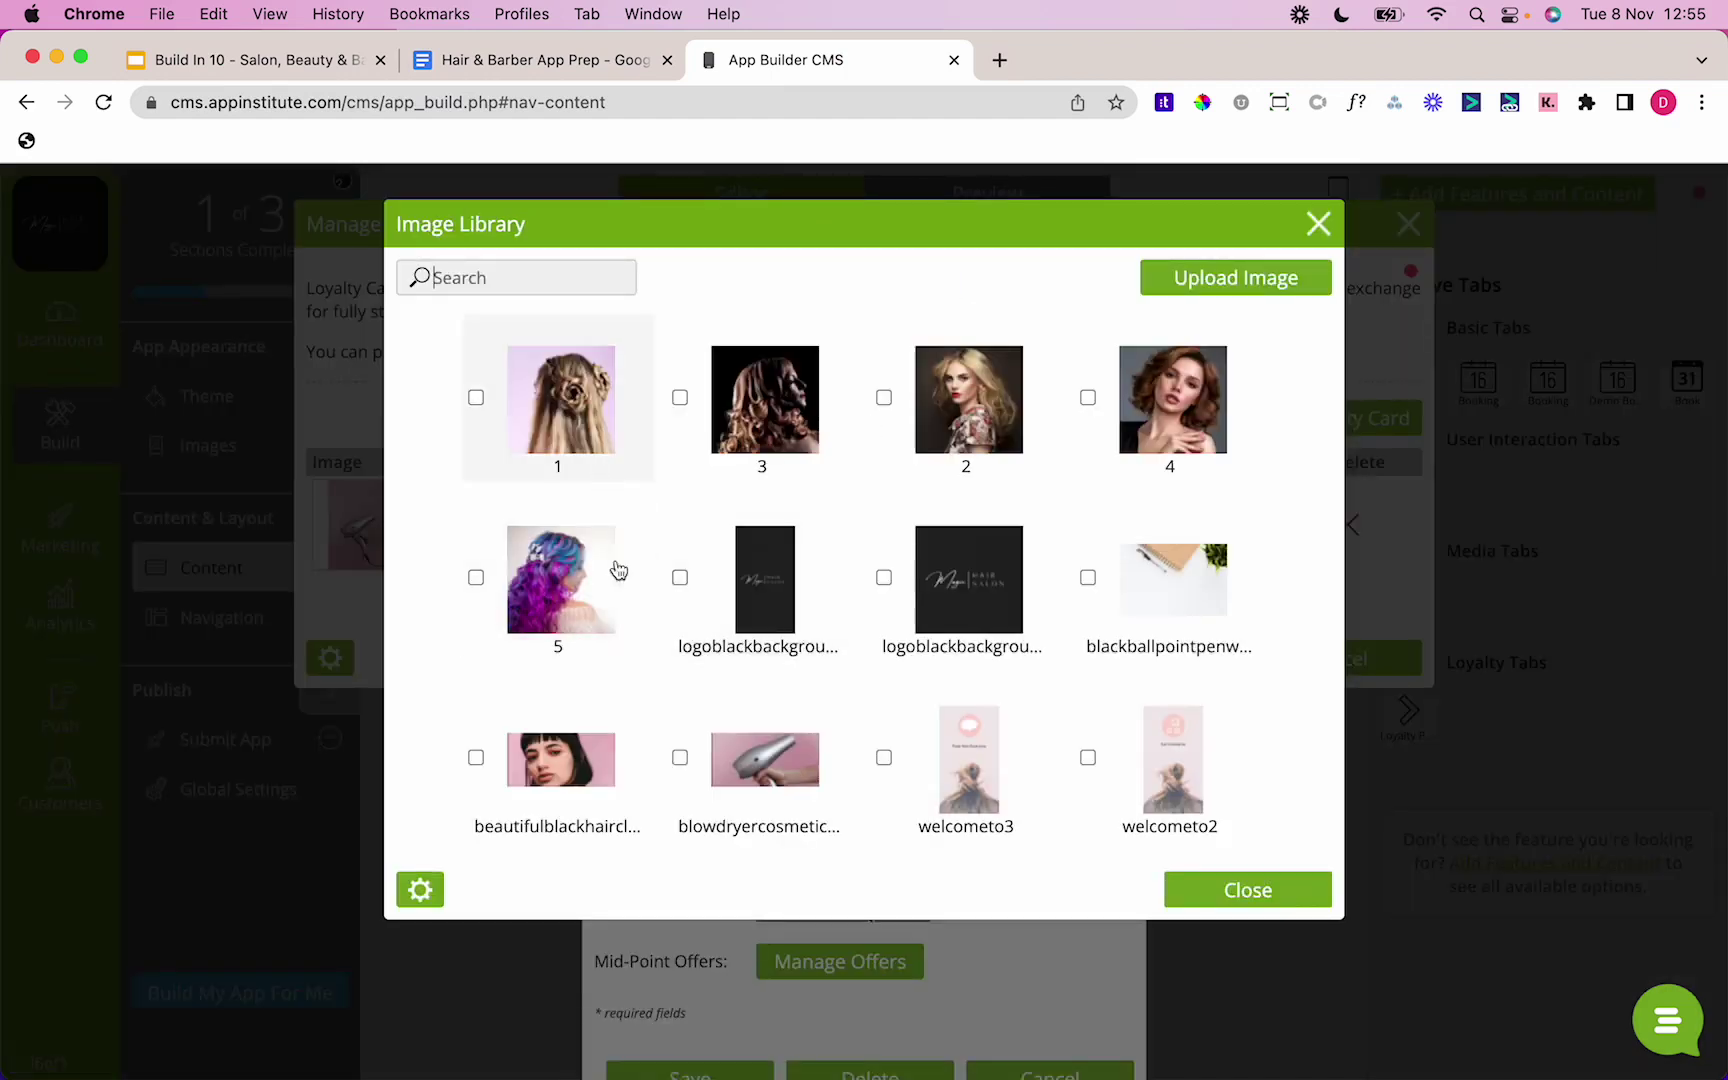
pyautogui.click(592, 614)
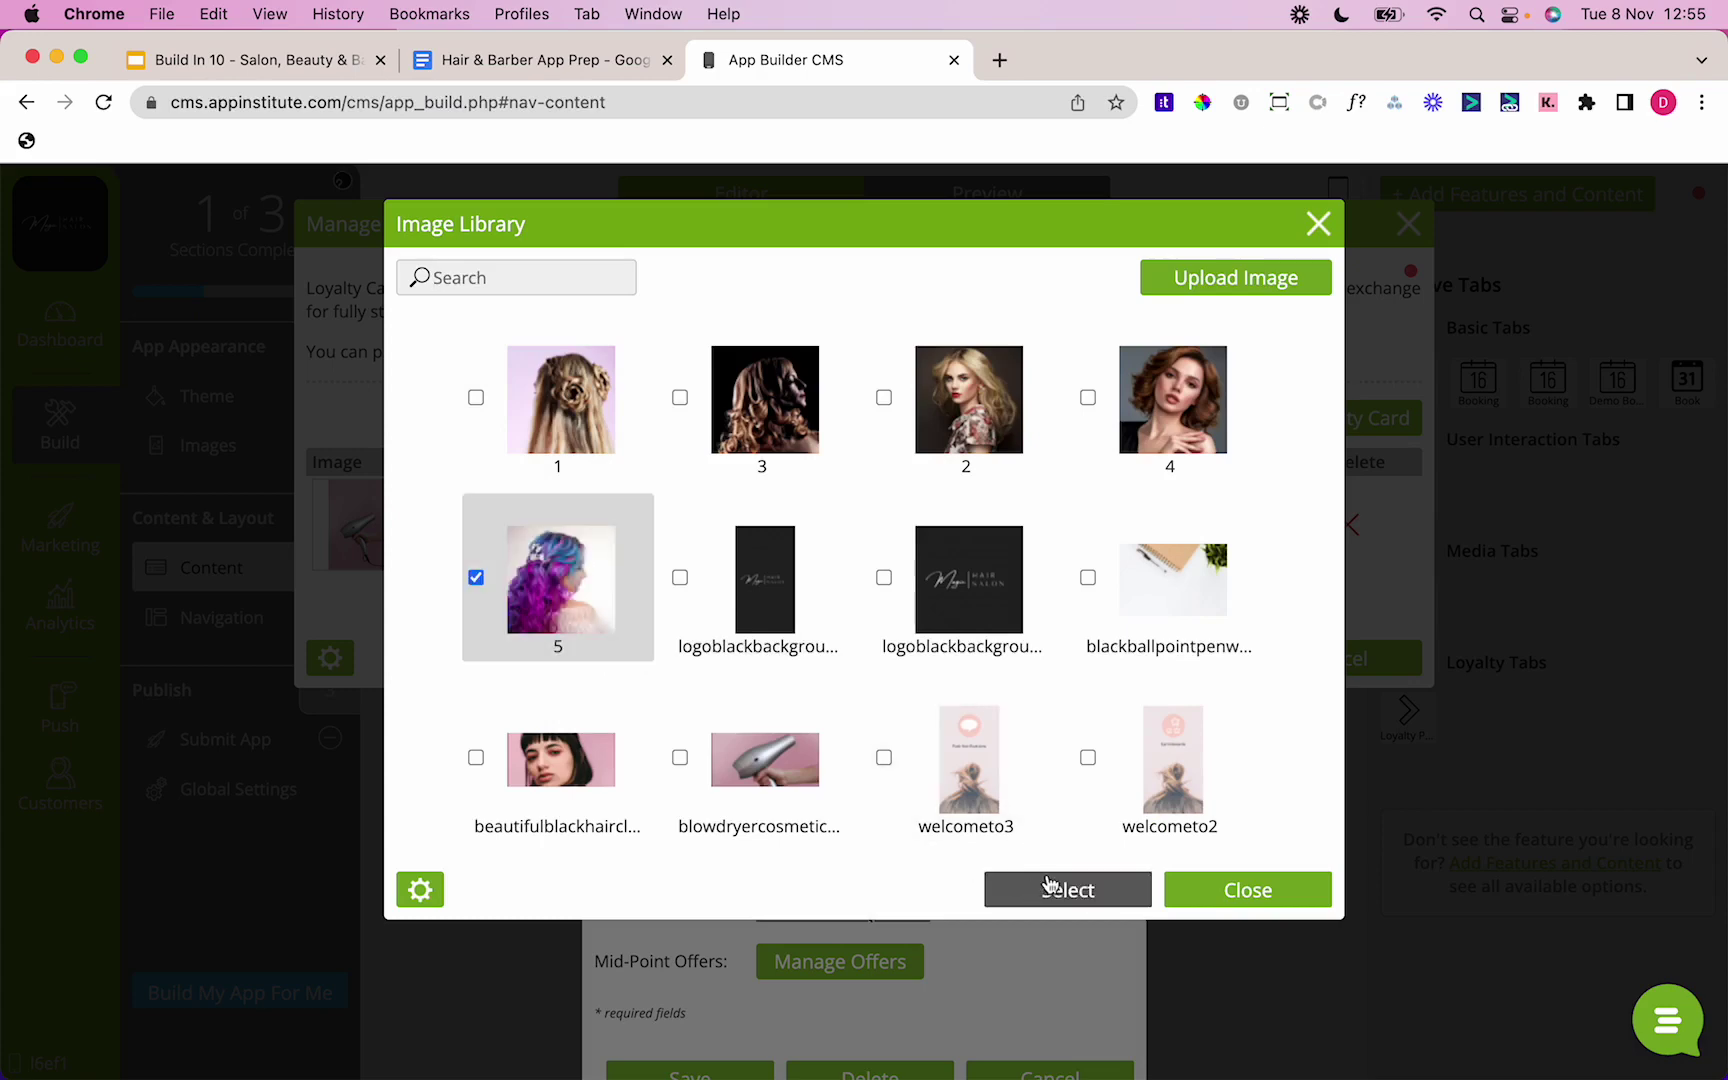
pyautogui.click(1049, 886)
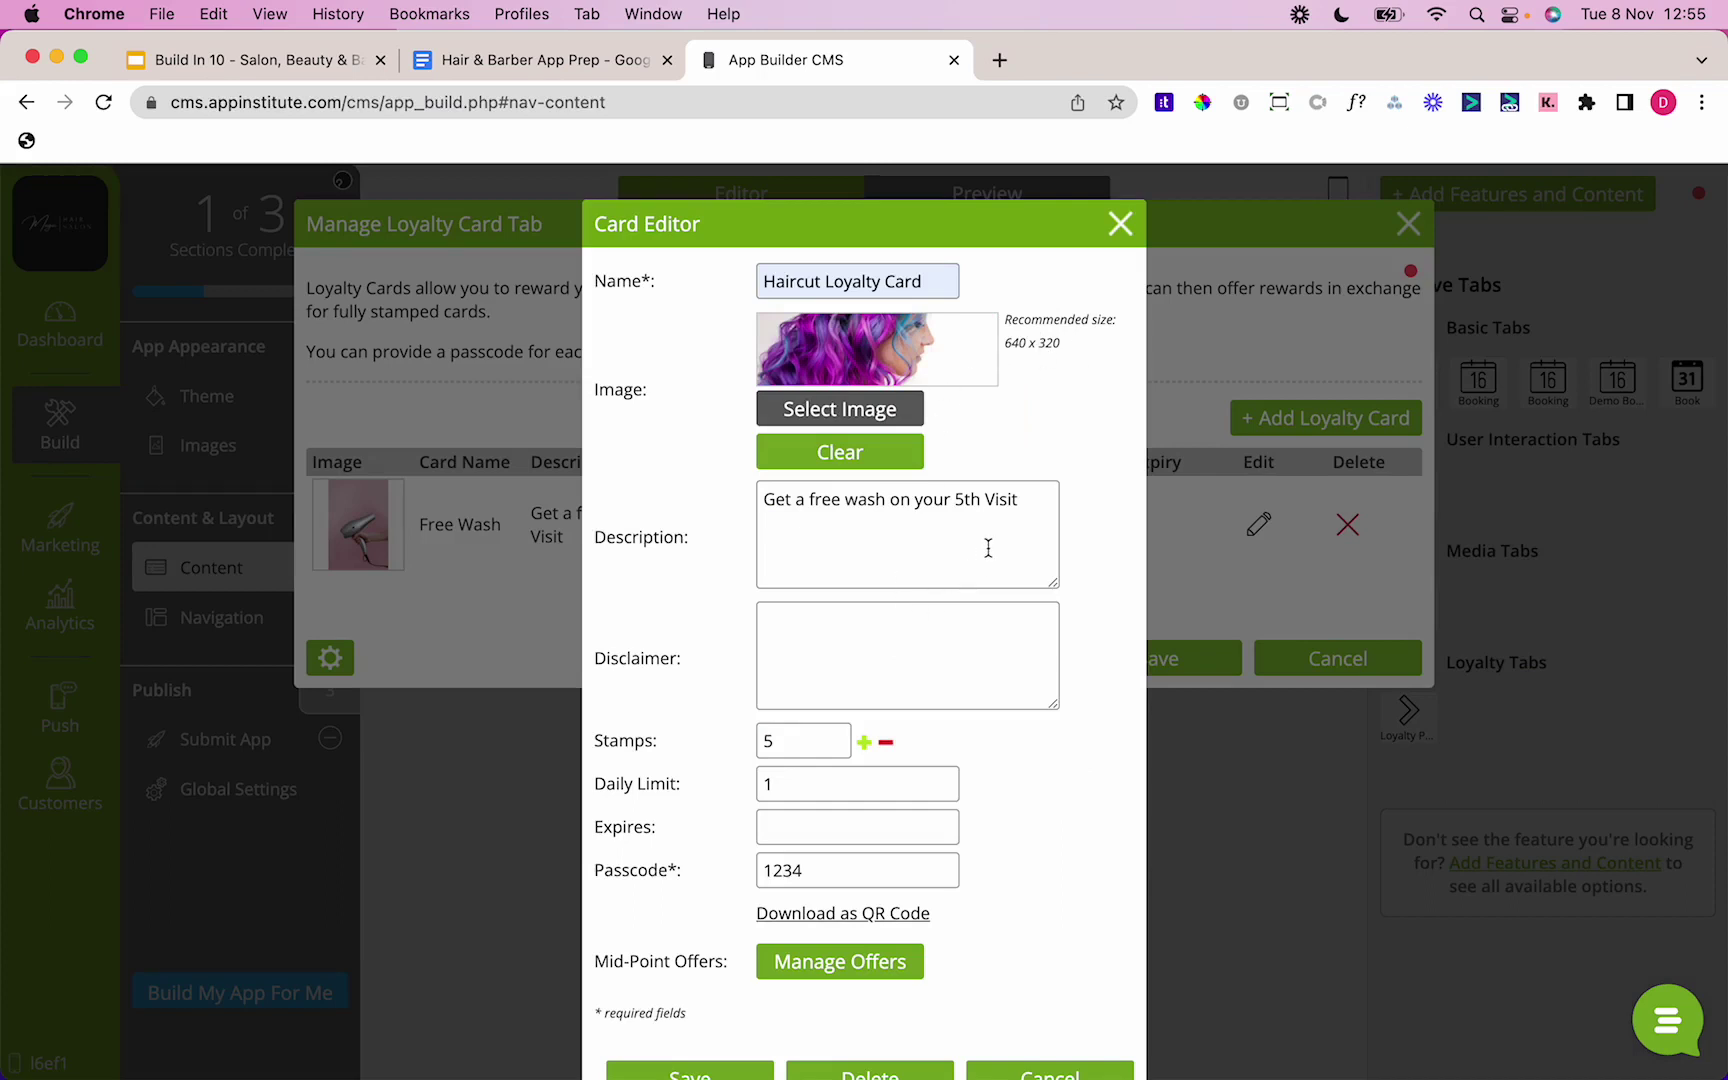
# Step: Set the description '10% off on your 4th haircut, 50% off on your 8th' and start the no-combining disclaimer
pyautogui.tripleClick(990, 503)
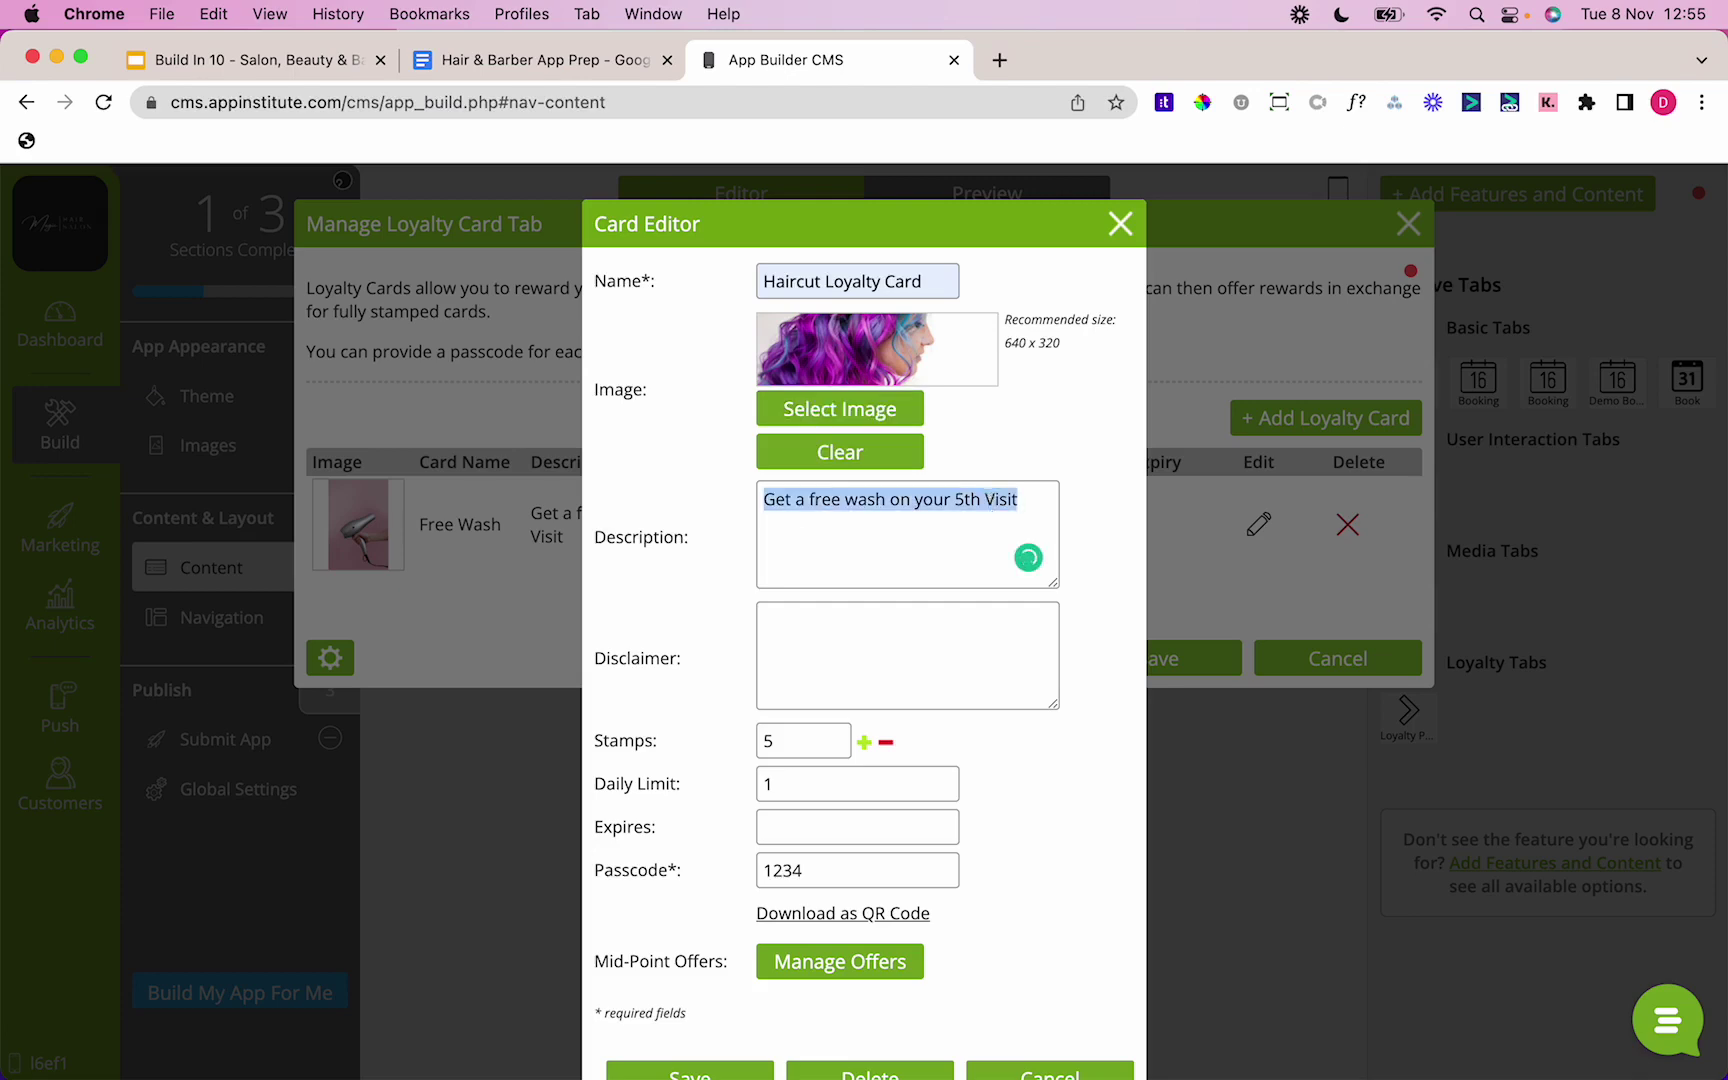
pyautogui.write('10% off on yo')
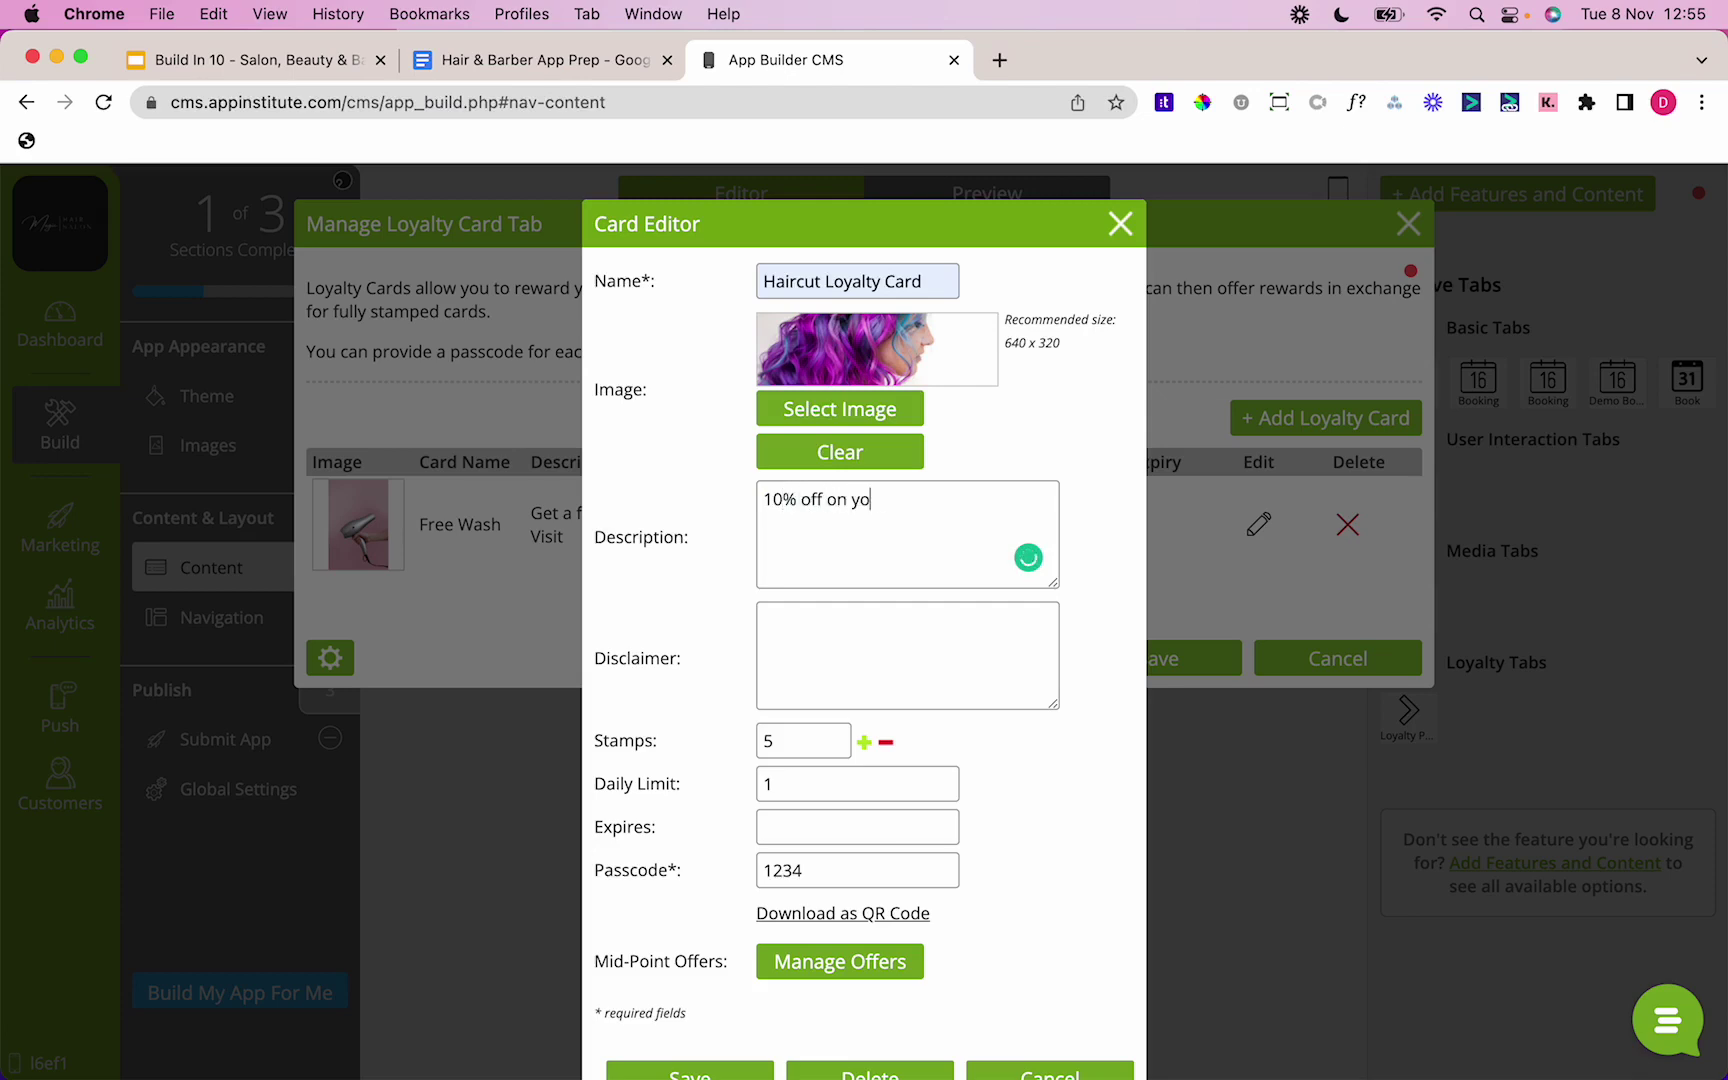
pyautogui.write('ur 4th haircut, 50% o')
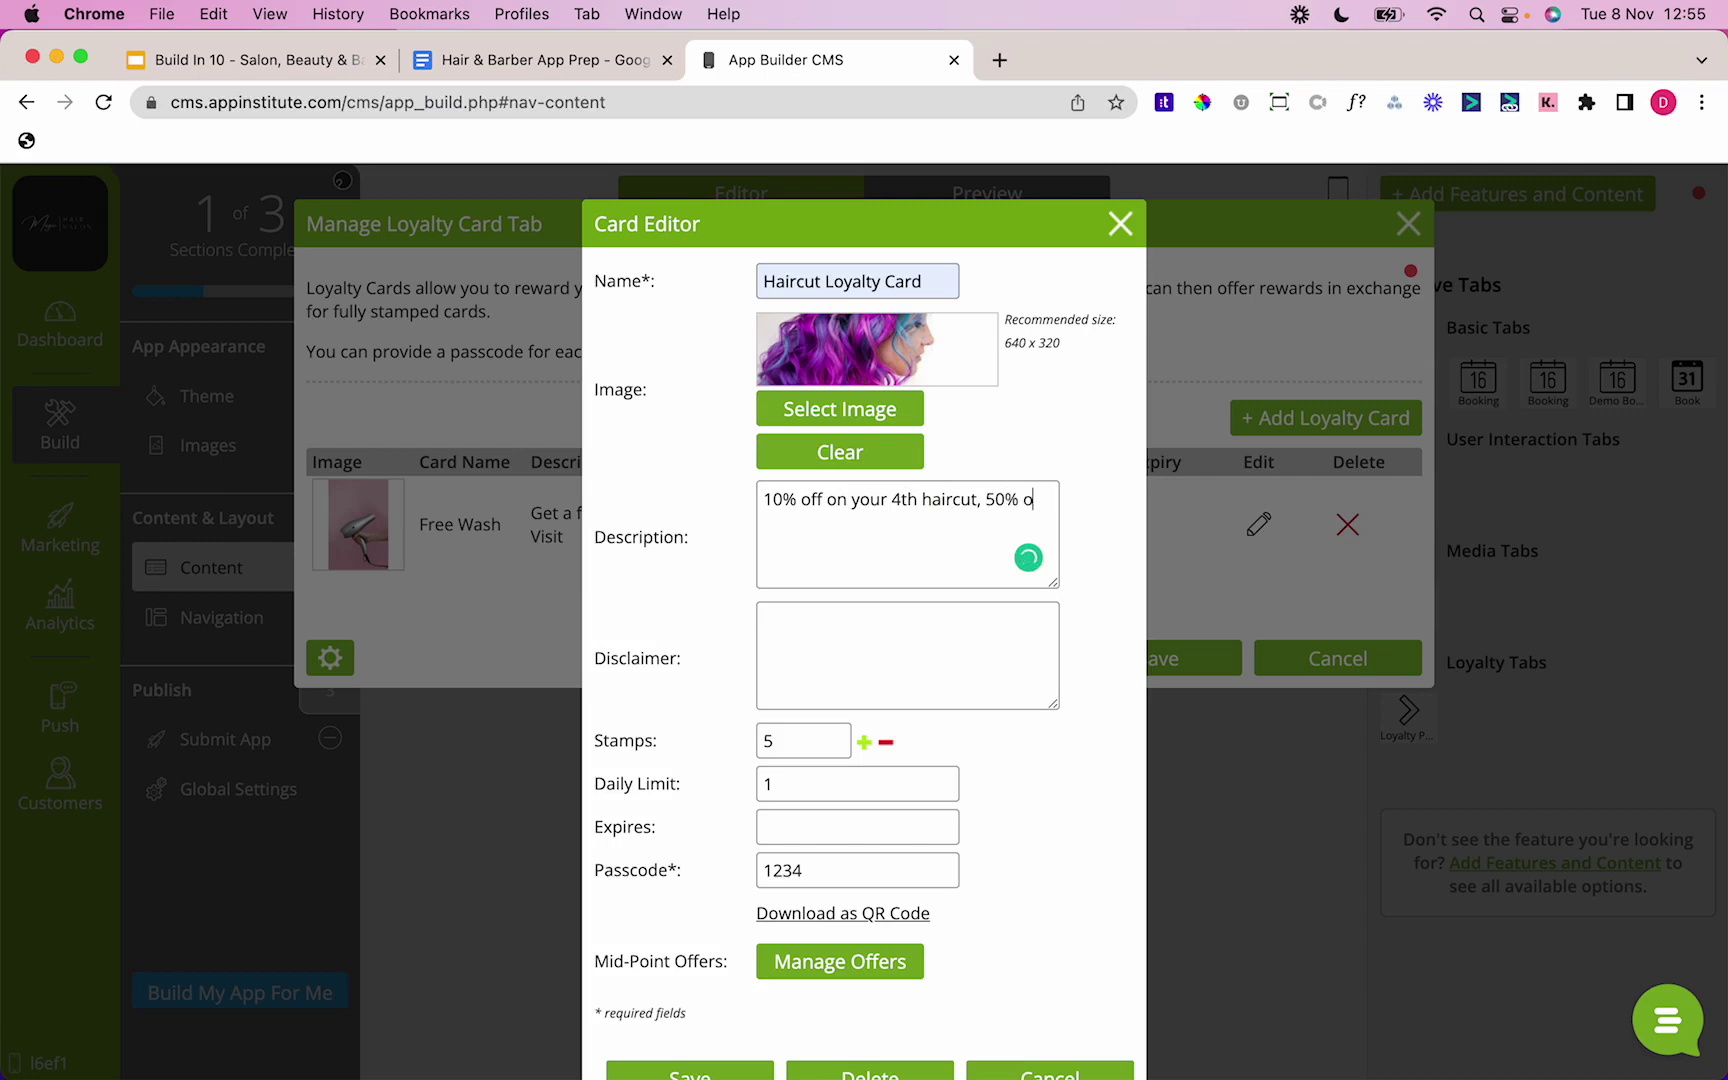
pyautogui.write('ff on your 8th')
pyautogui.press('Tab')
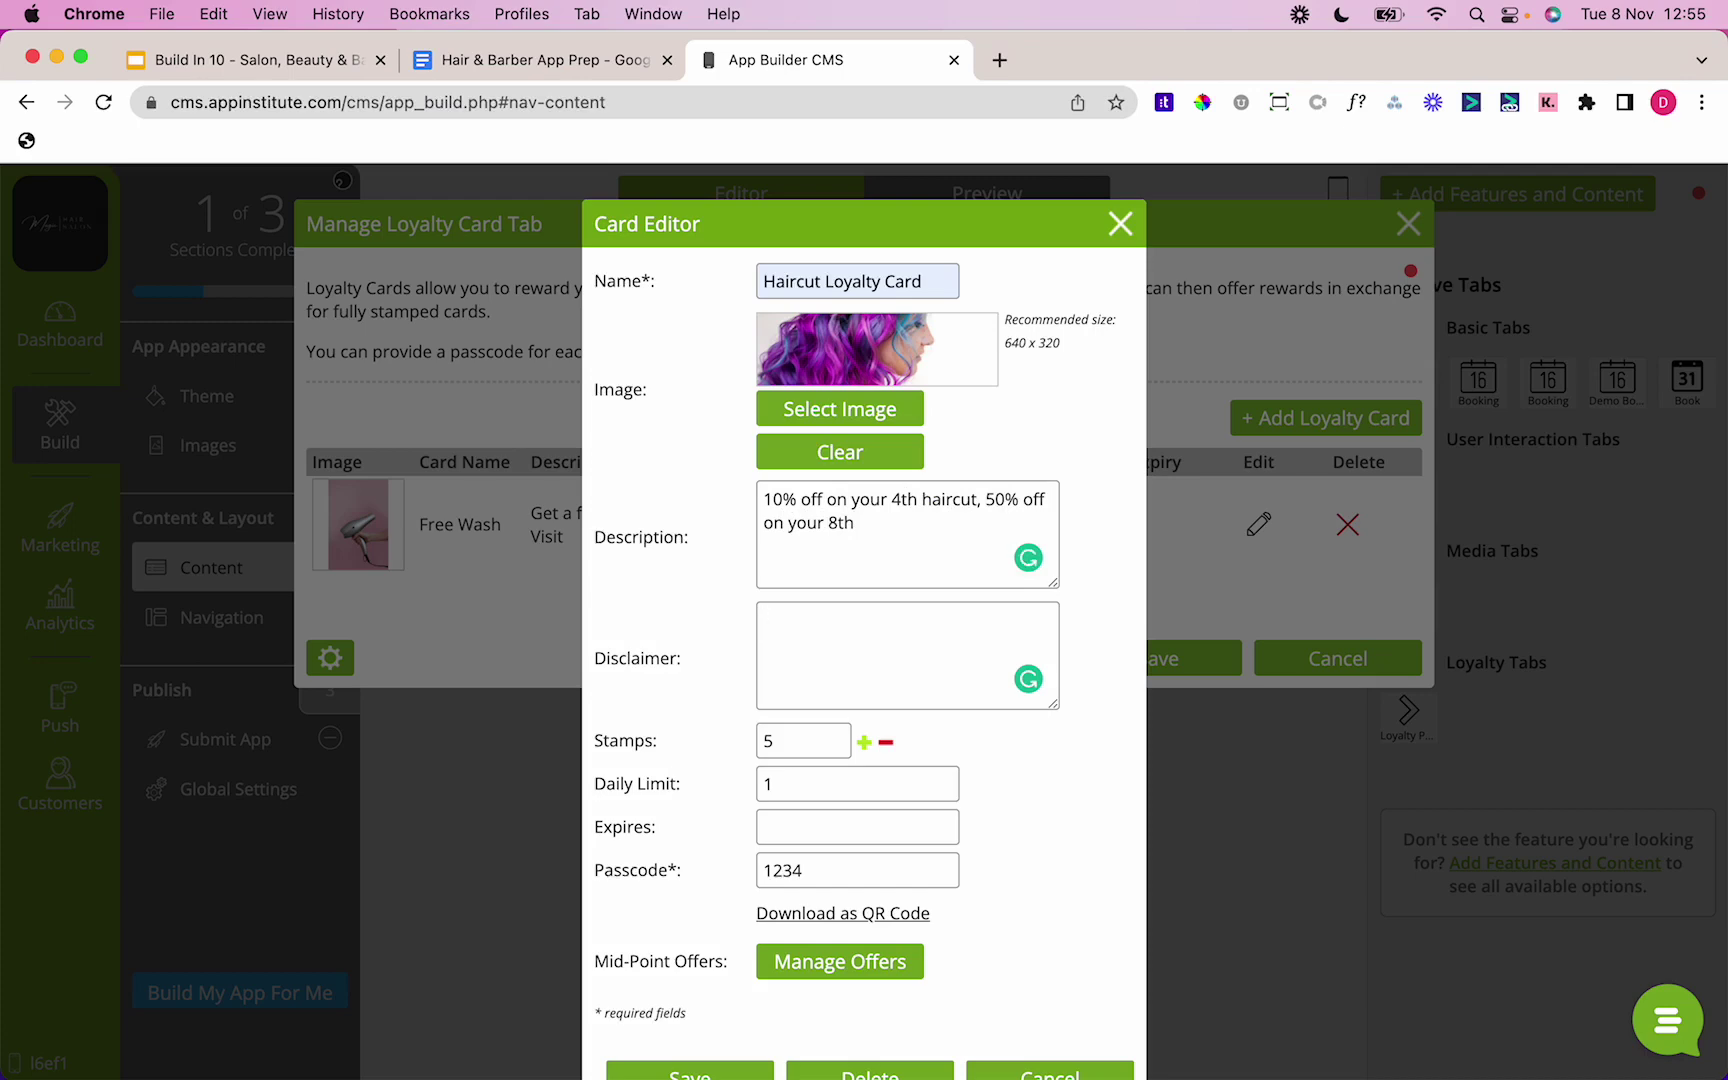
pyautogui.write("Can't be used in con")
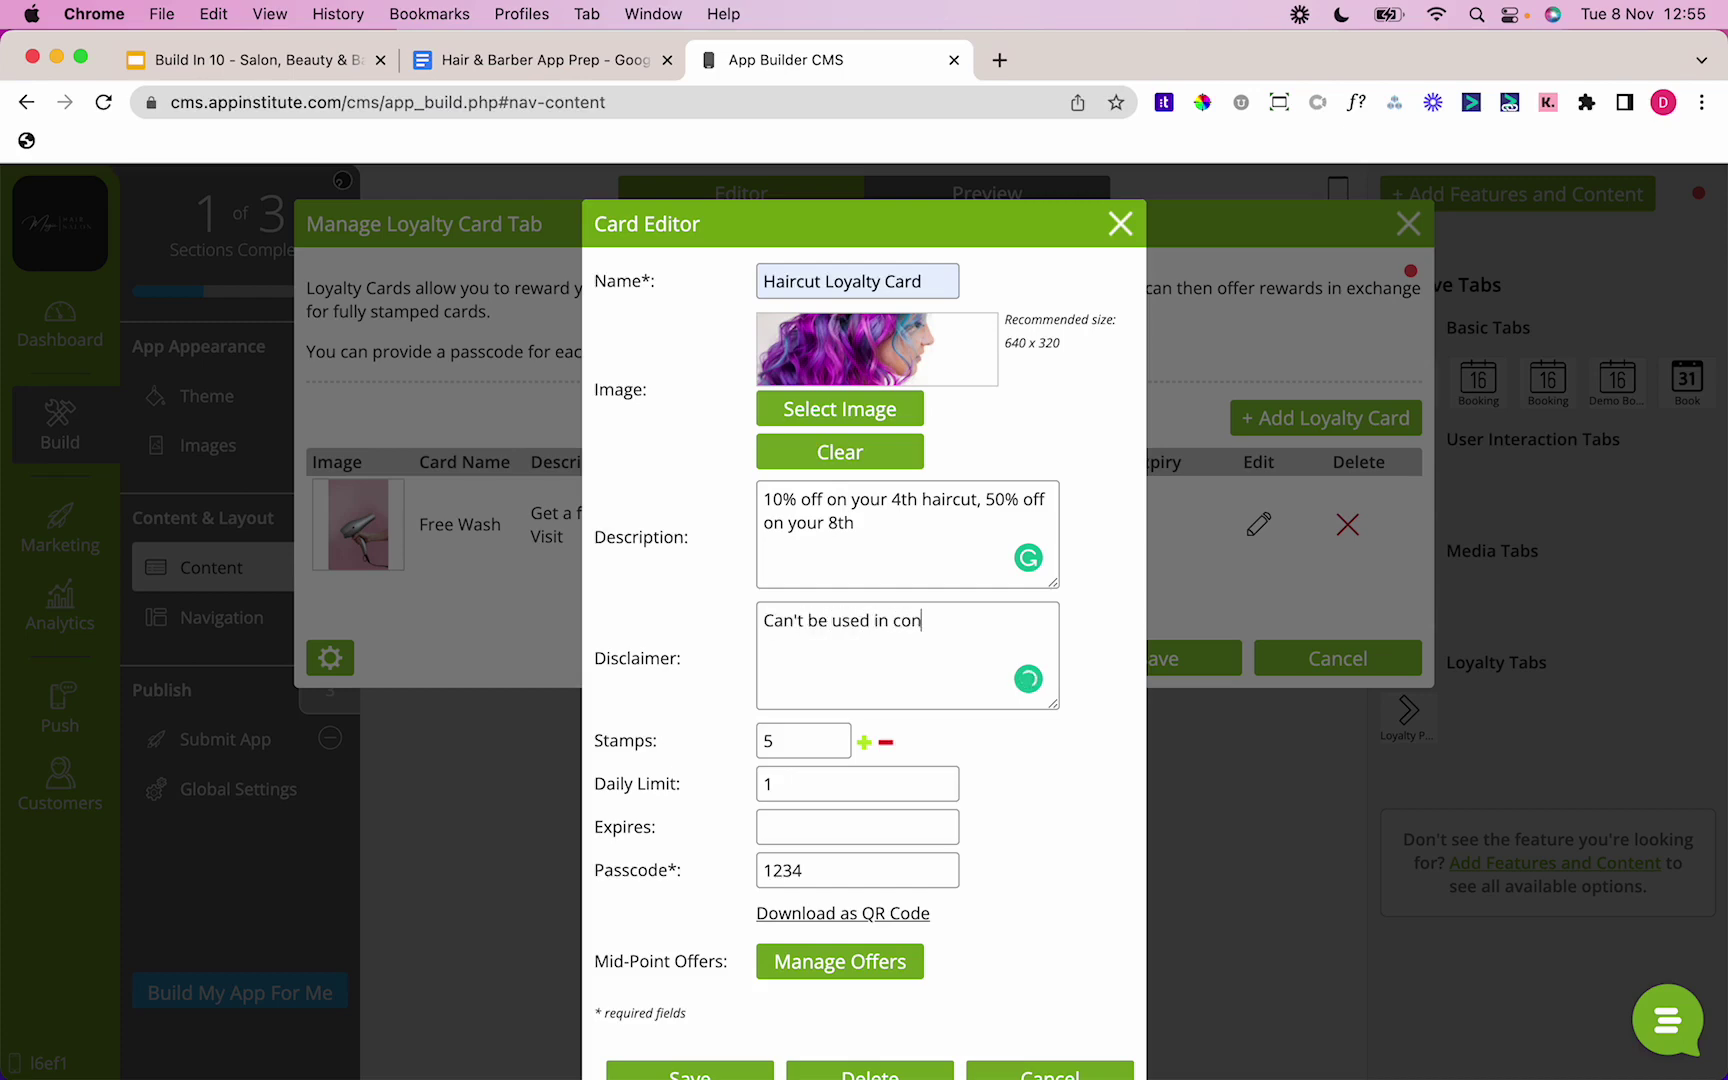
pyautogui.write('junction with other other')
pyautogui.press('BackSpace')
pyautogui.press('BackSpace')
pyautogui.press('BackSpace')
pyautogui.press('BackSpace')
pyautogui.write('f')
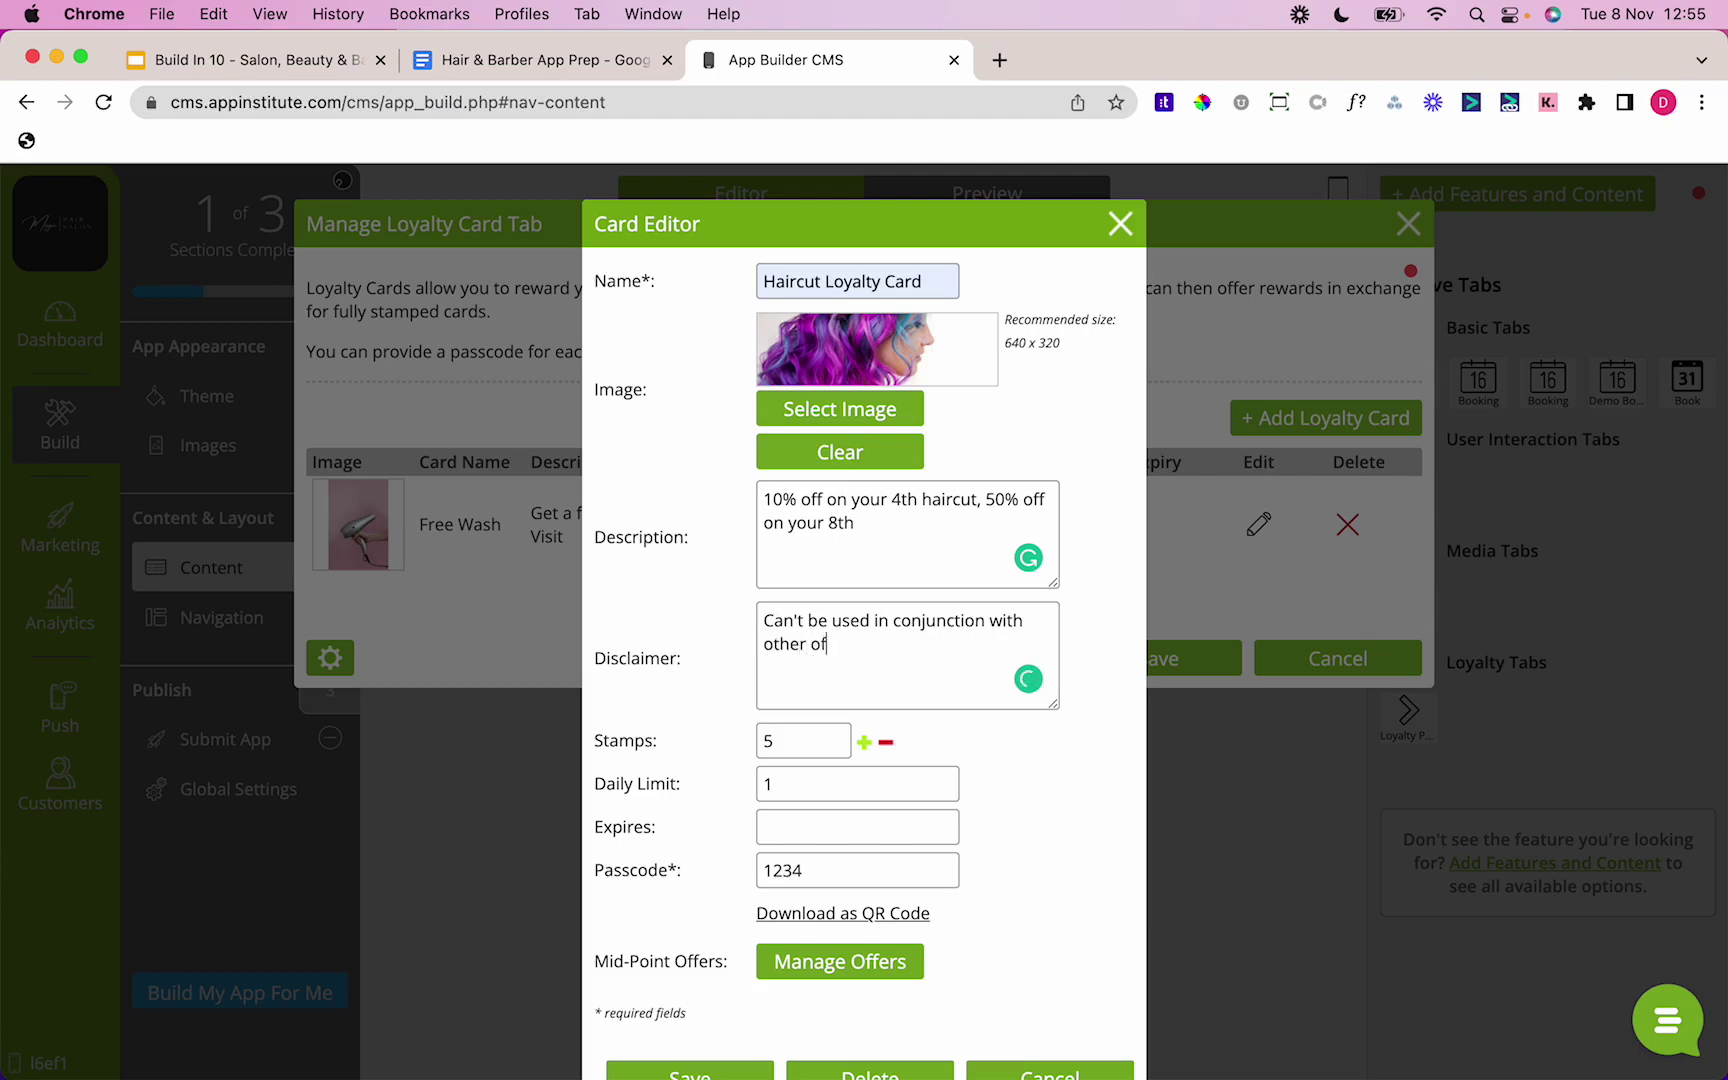
pyautogui.write('fers')
# Step: Add mid-point offers 10% Off Haircut at stamp 4 and 50% Off Haircut at stamp 8, and save
pyautogui.click(828, 965)
pyautogui.click(392, 455)
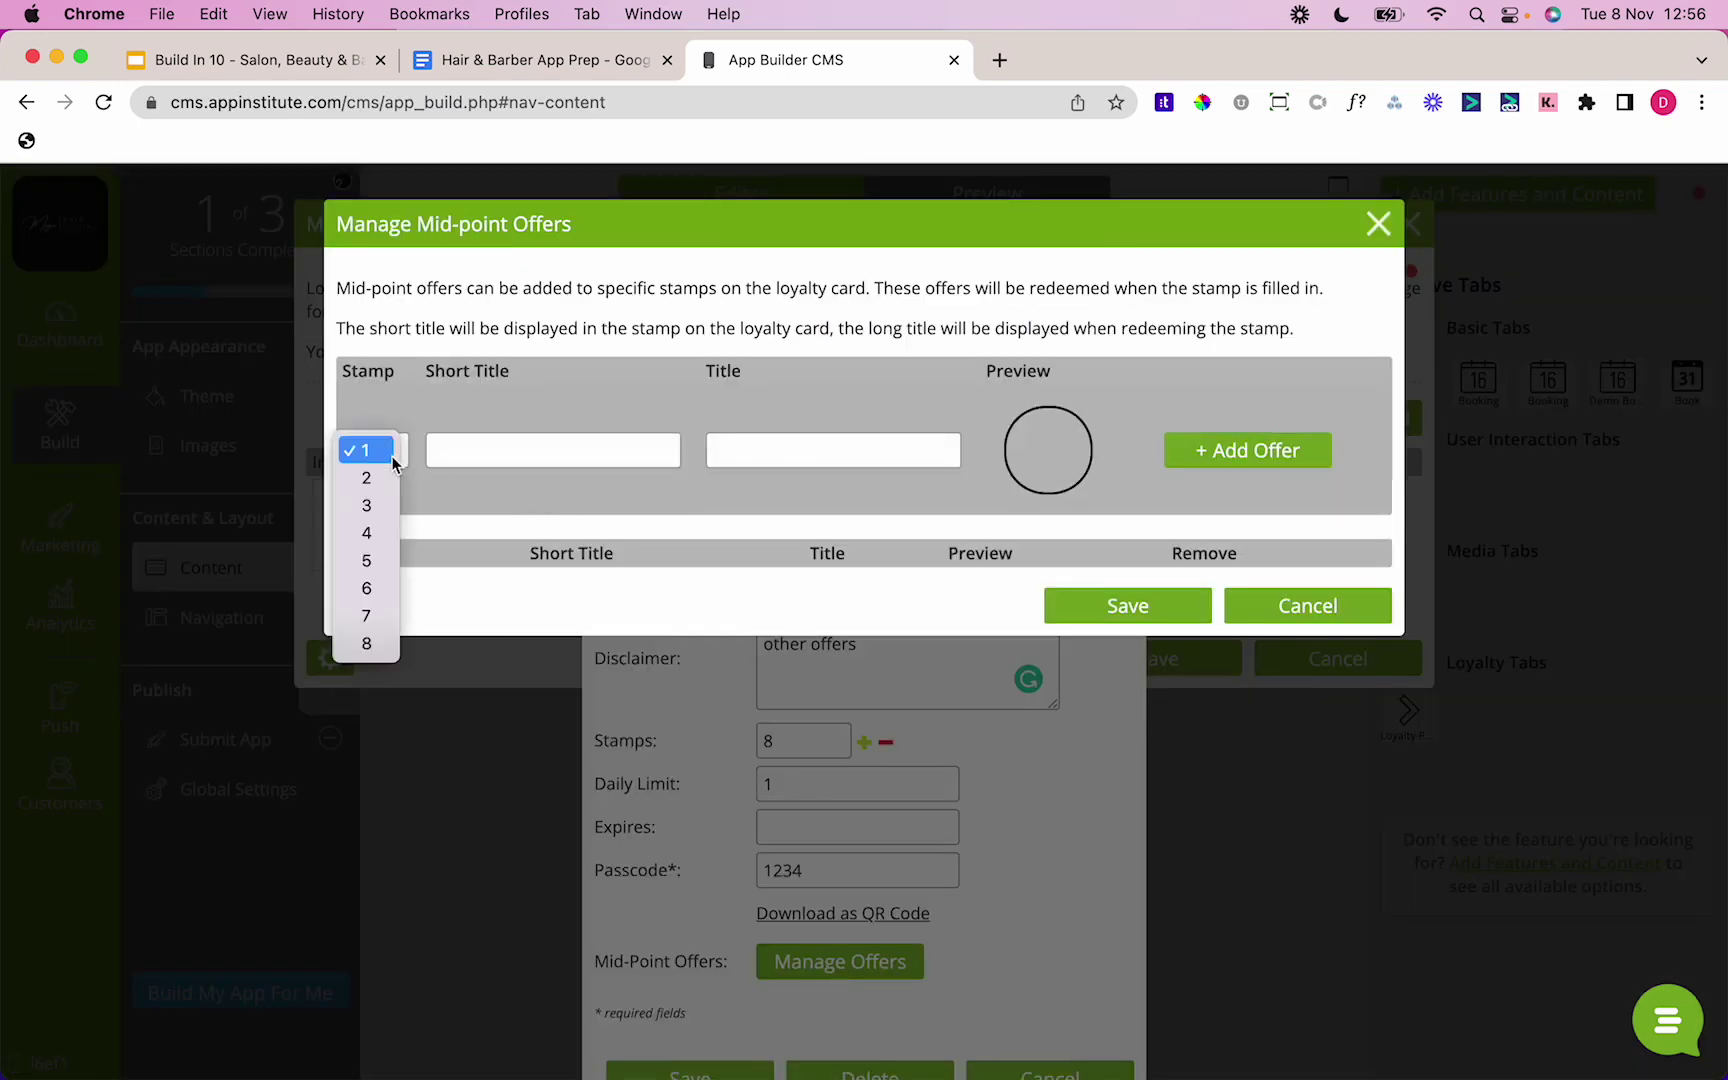
pyautogui.click(366, 533)
pyautogui.click(481, 452)
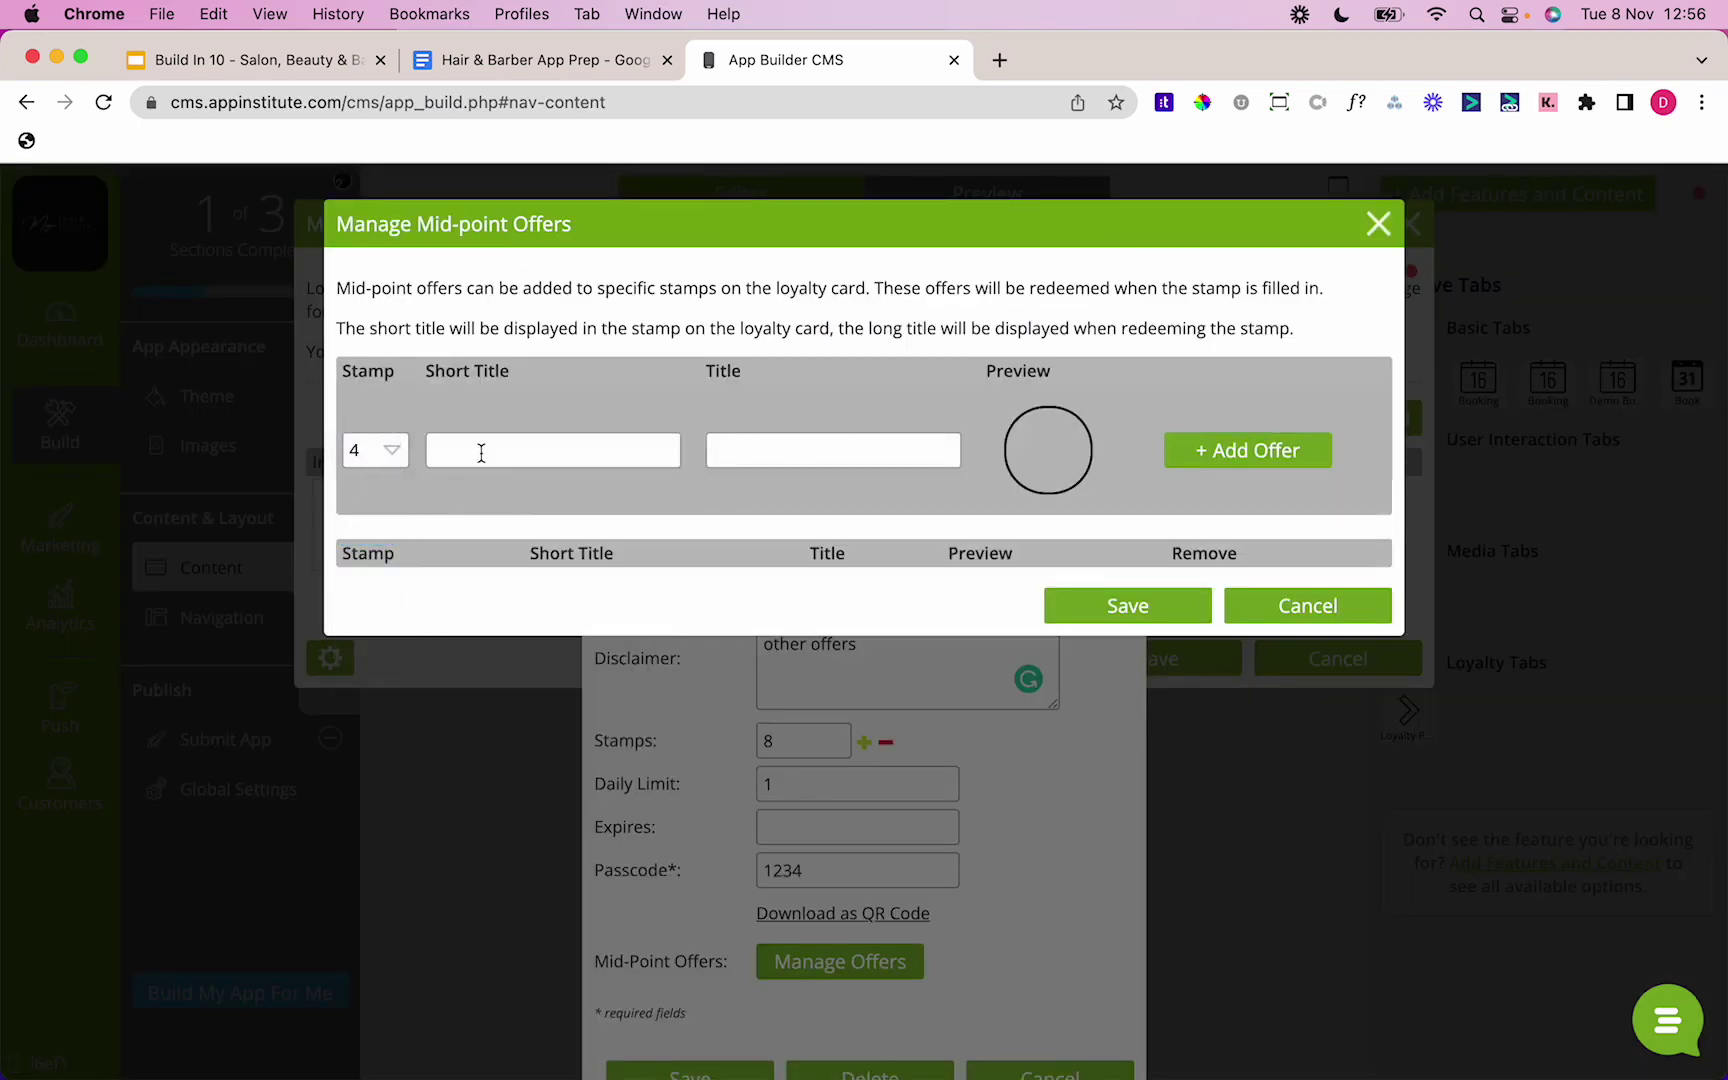
pyautogui.write('10% Off')
pyautogui.write('10%')
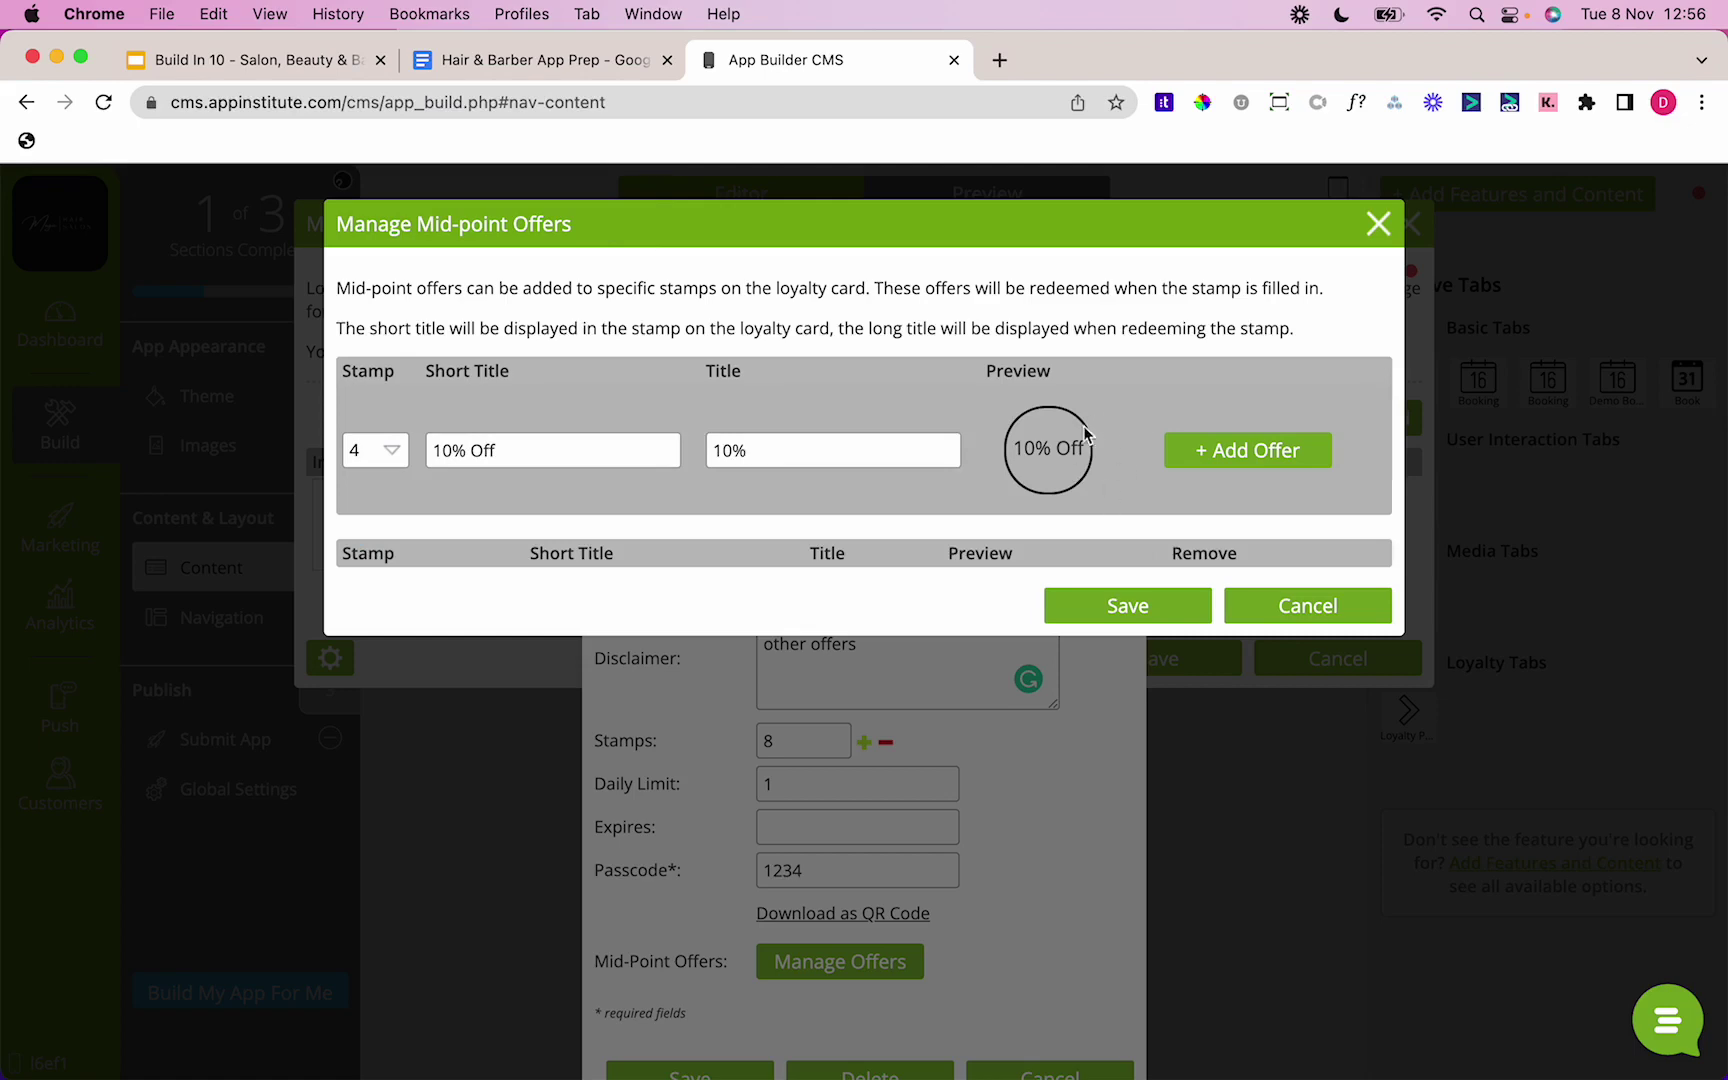
pyautogui.write(' Off Haircut')
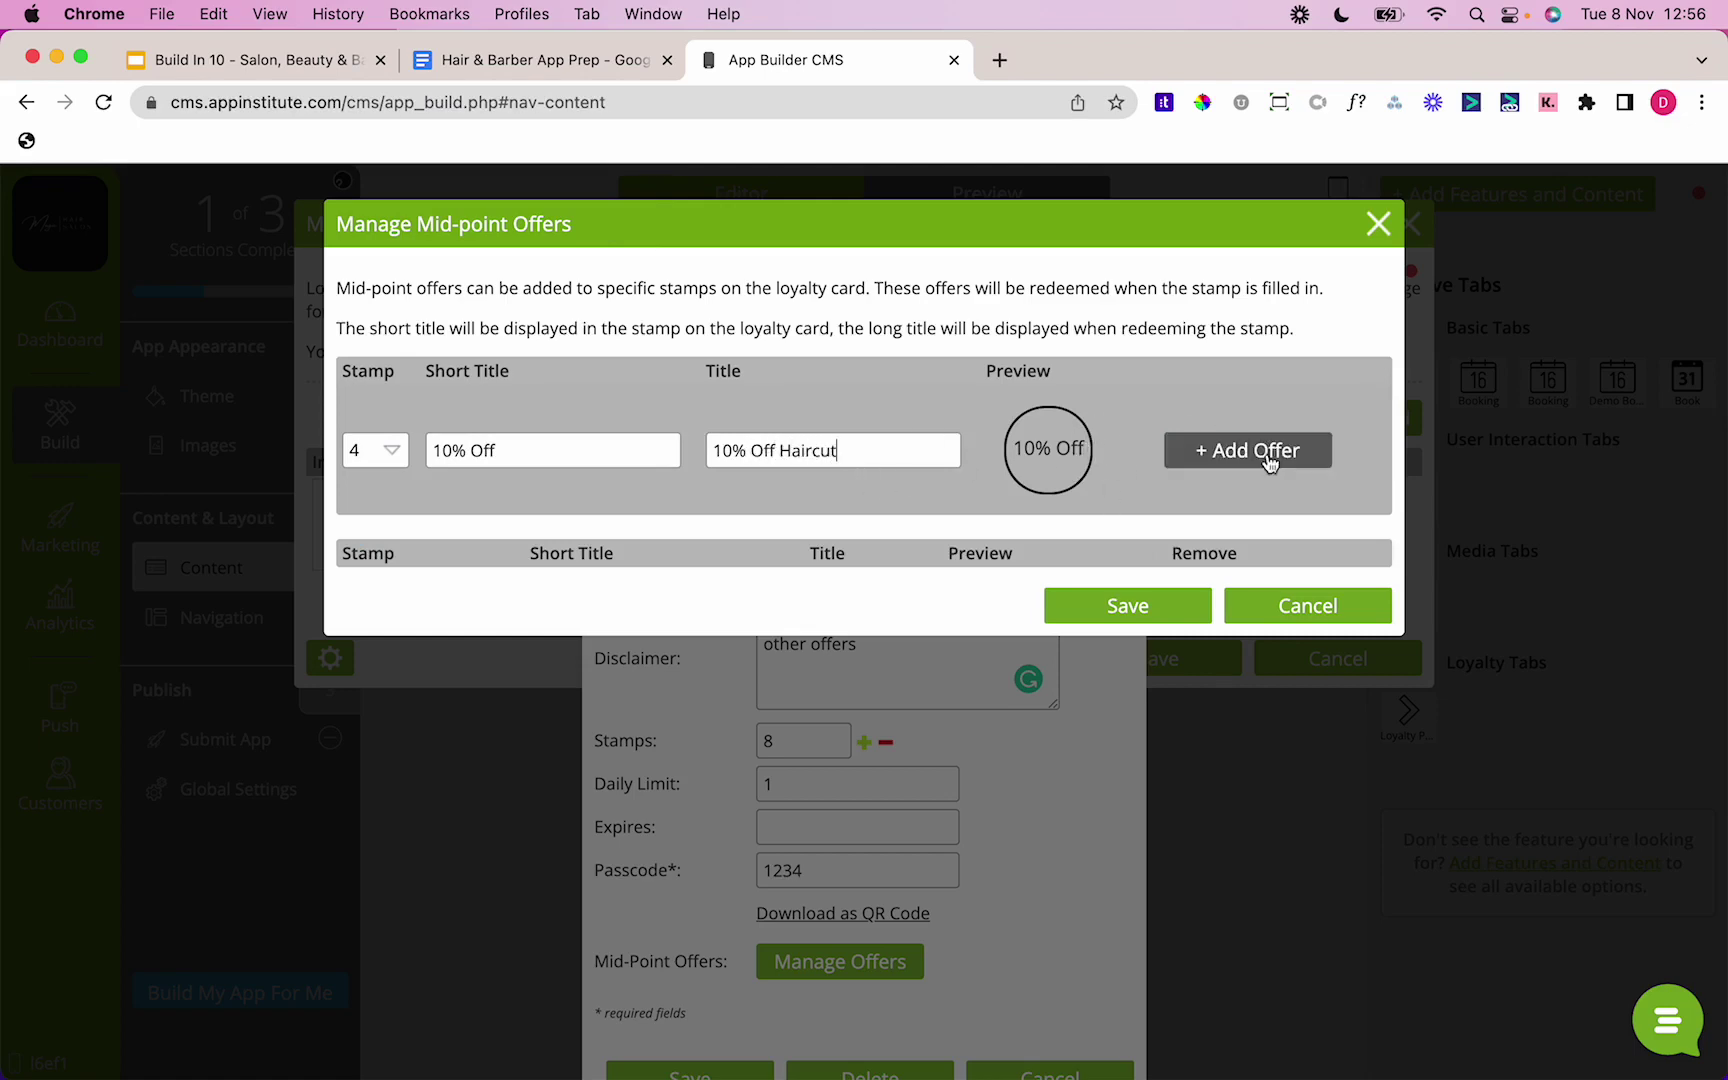
pyautogui.click(1268, 458)
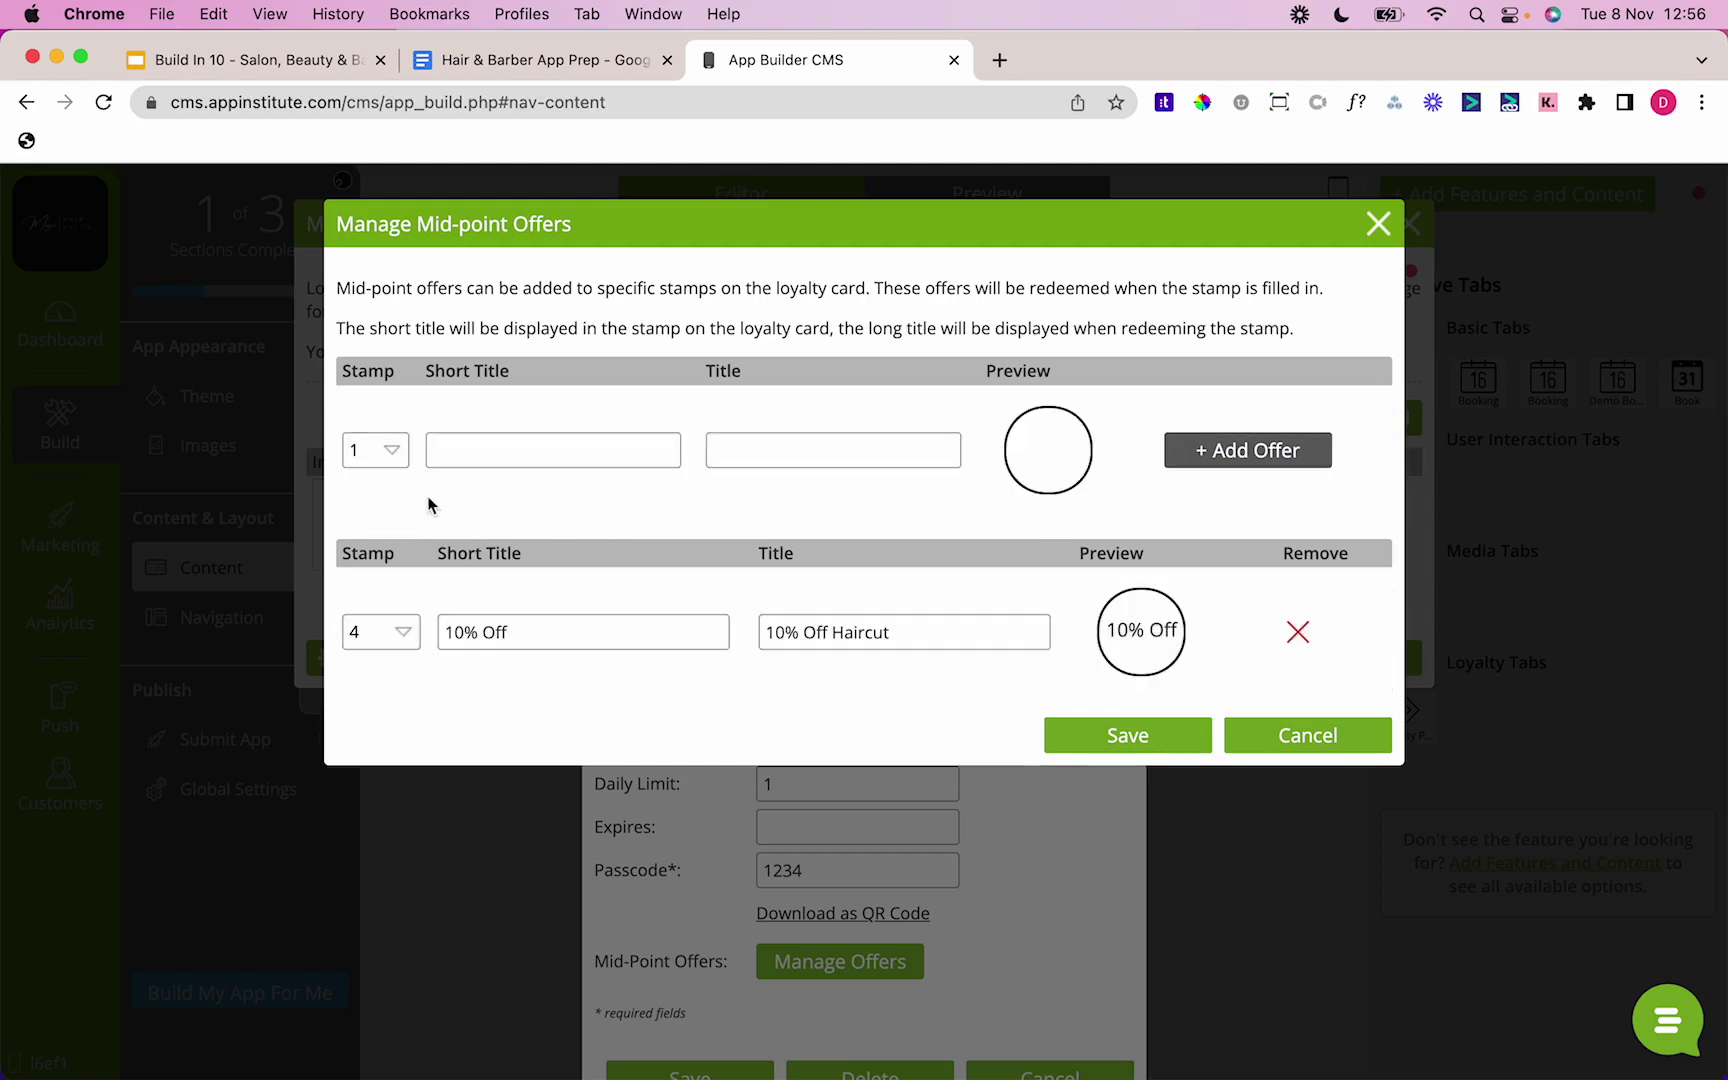
pyautogui.click(375, 450)
pyautogui.click(368, 609)
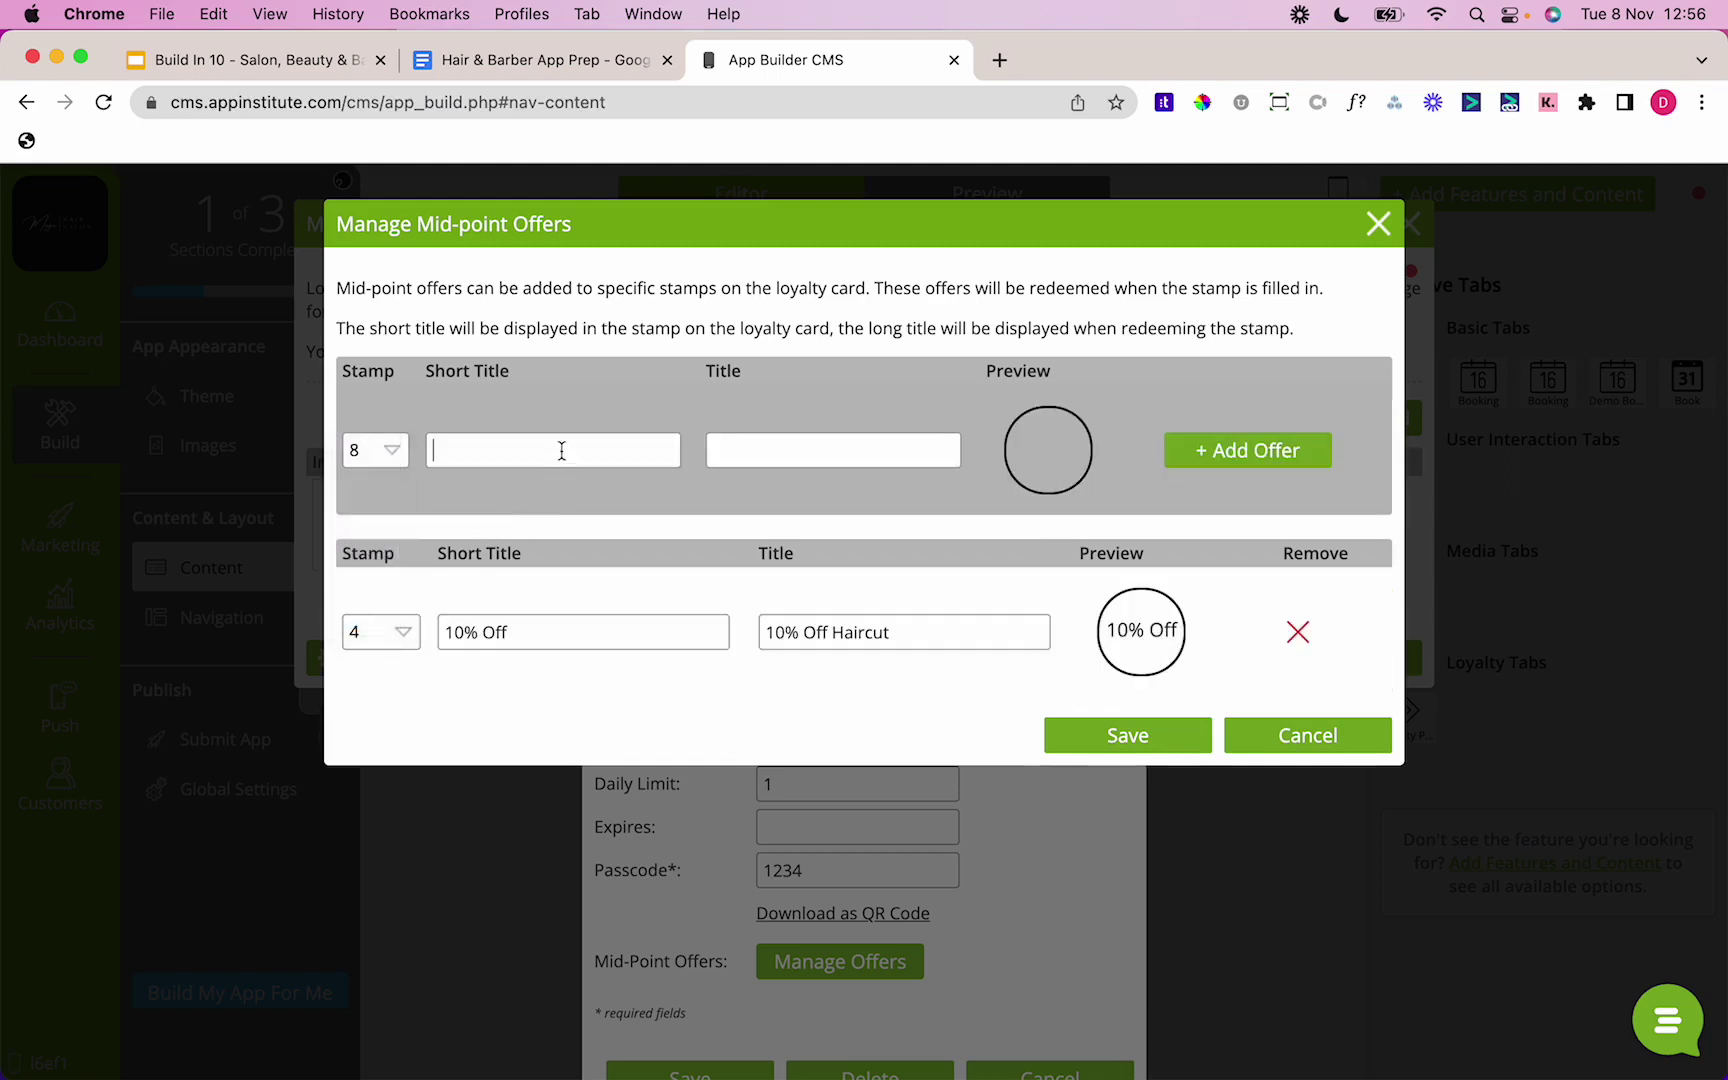
pyautogui.write('50% Off50% Off')
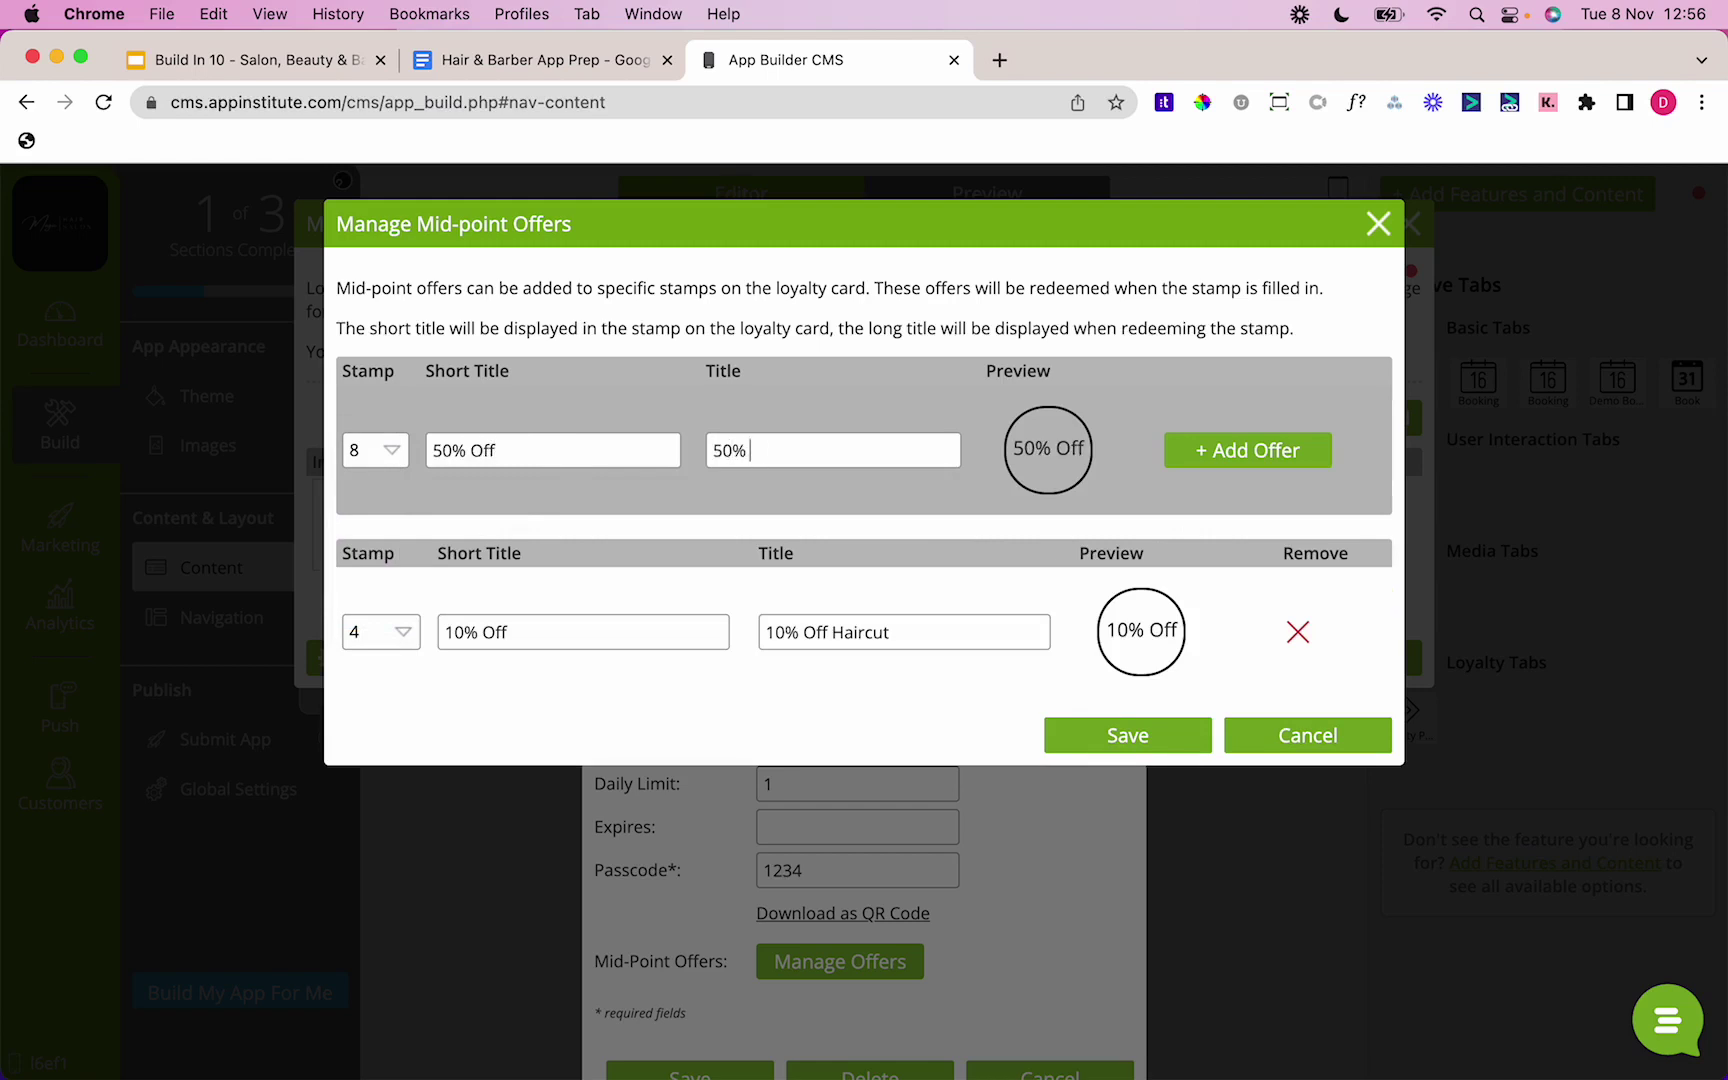
pyautogui.write(' Haircut')
pyautogui.click(1188, 448)
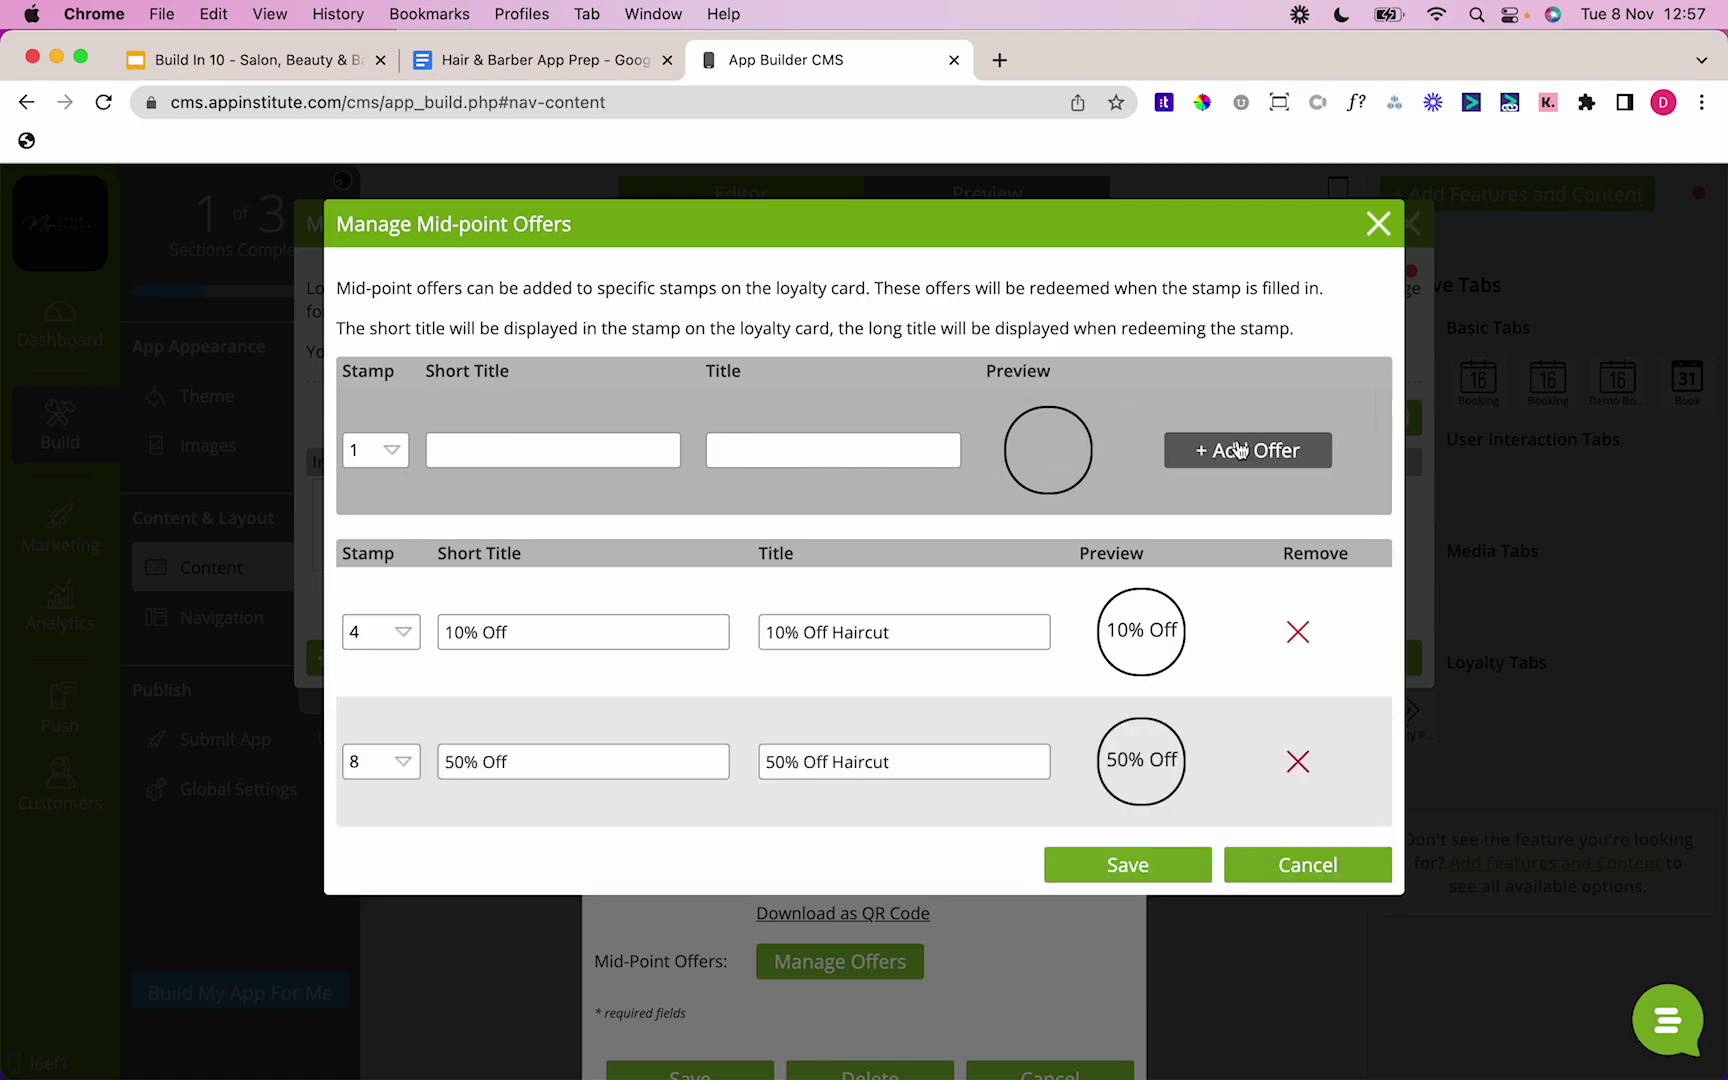
pyautogui.click(1126, 878)
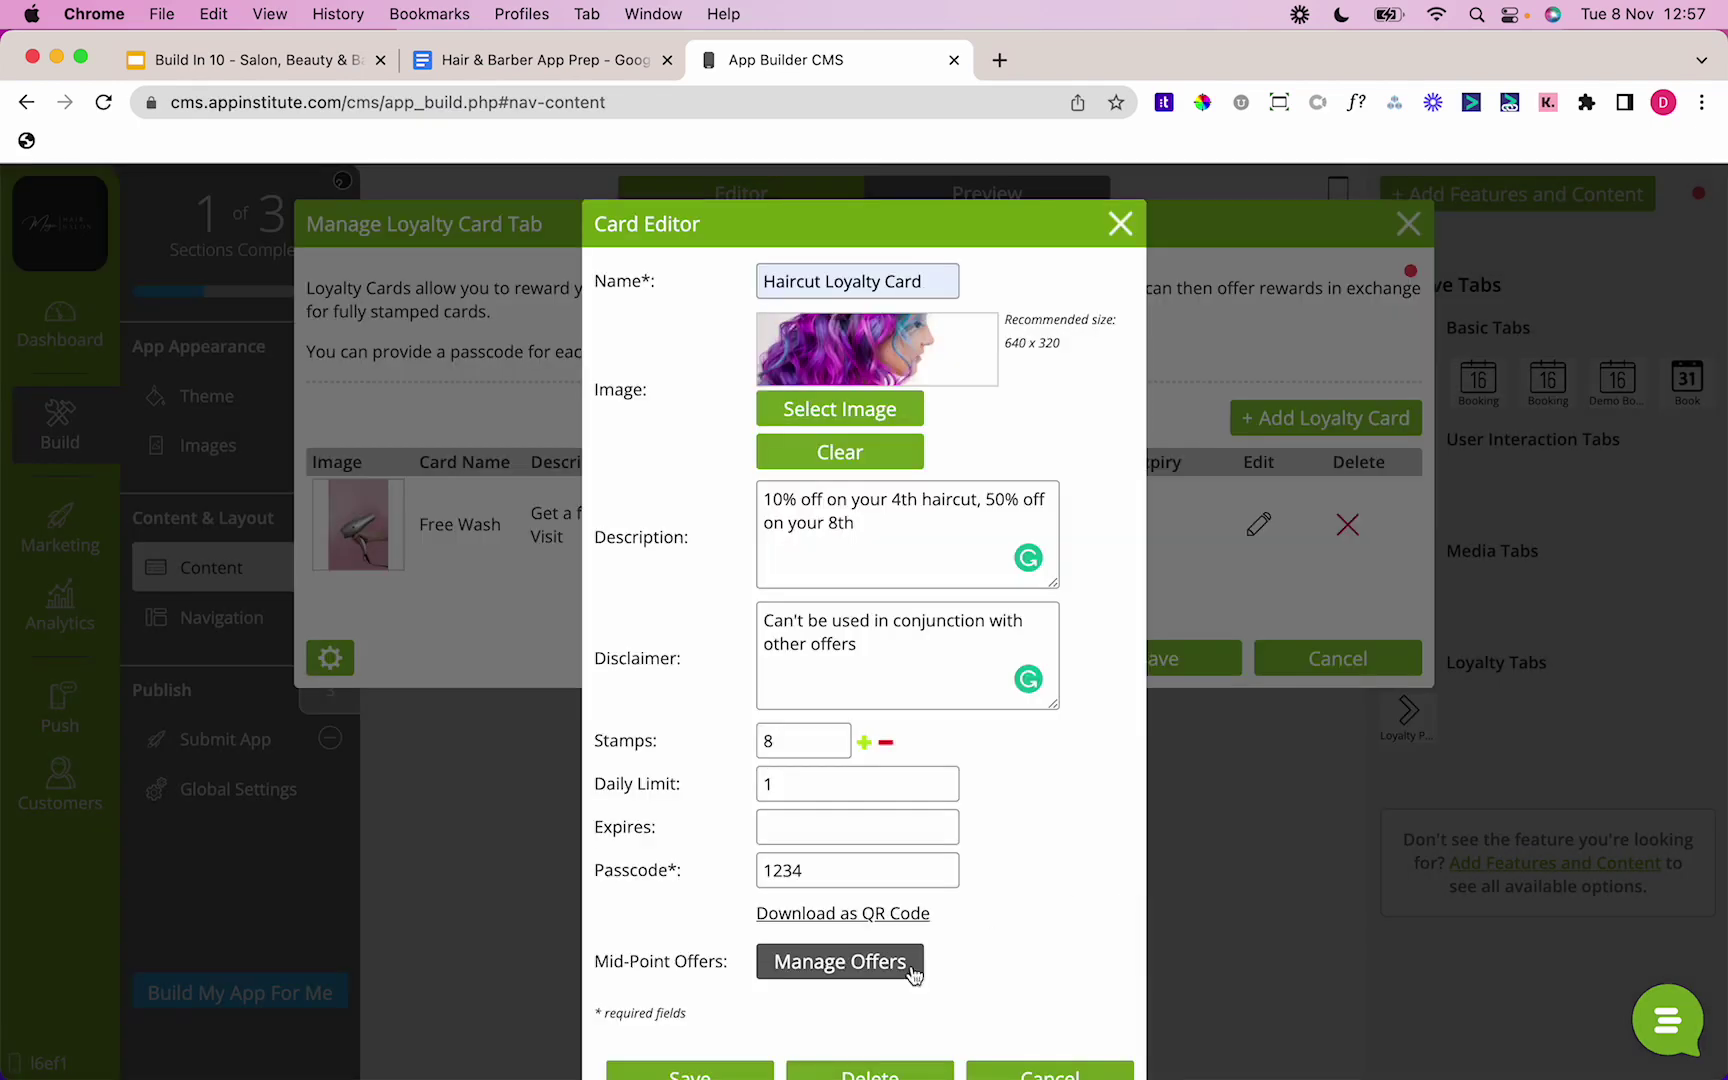
# Step: Save the Haircut Loyalty Card and its tab settings, then open the Coupons tab content
pyautogui.click(739, 1073)
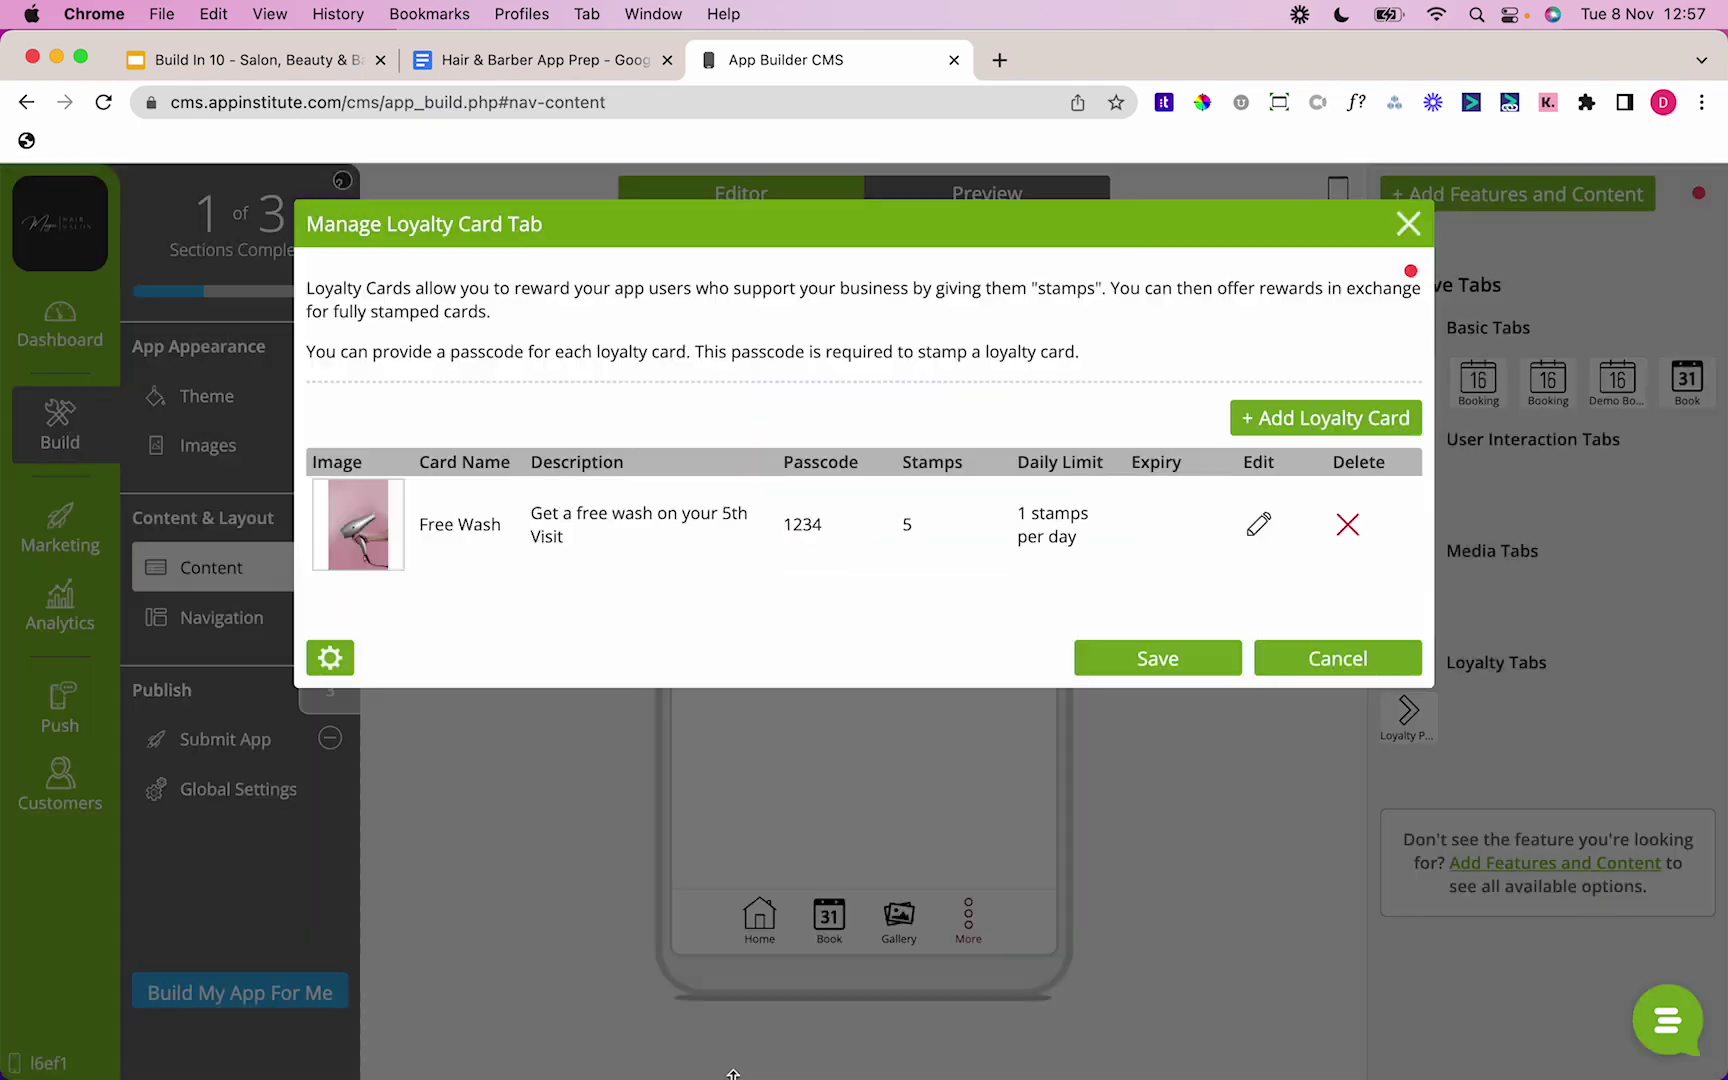
pyautogui.click(1160, 662)
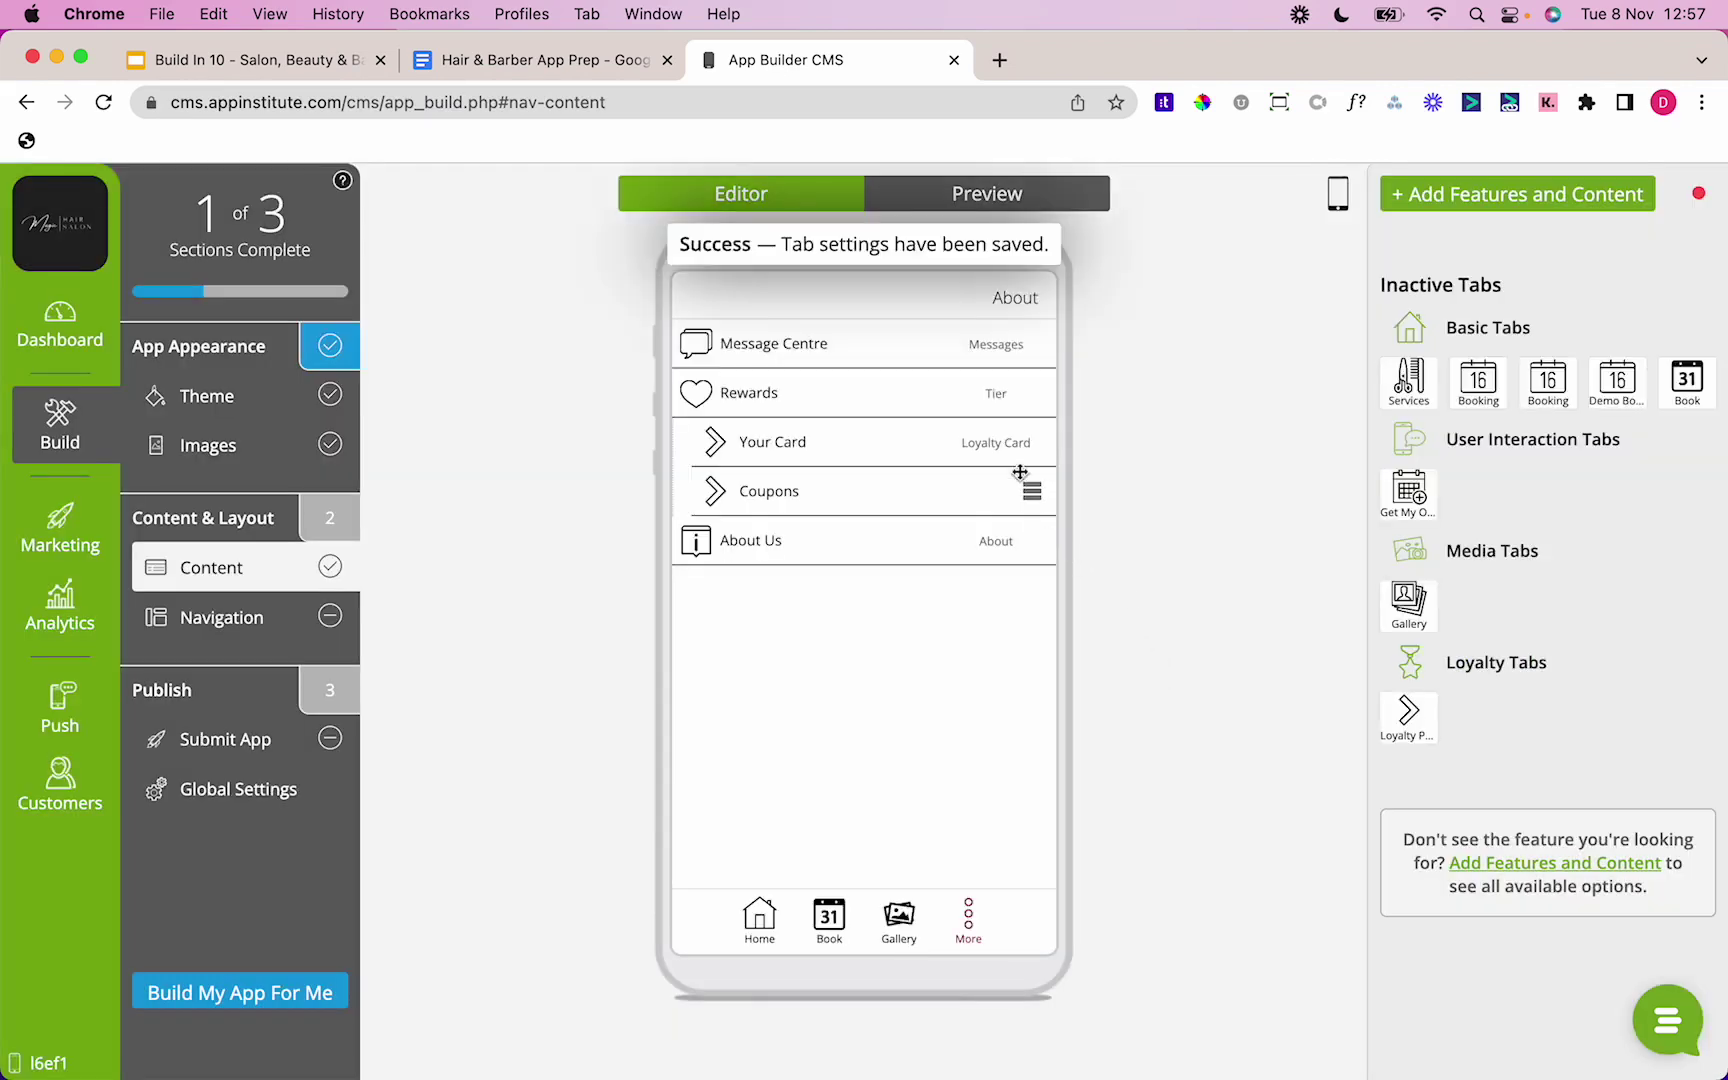
pyautogui.click(1031, 491)
pyautogui.click(1080, 548)
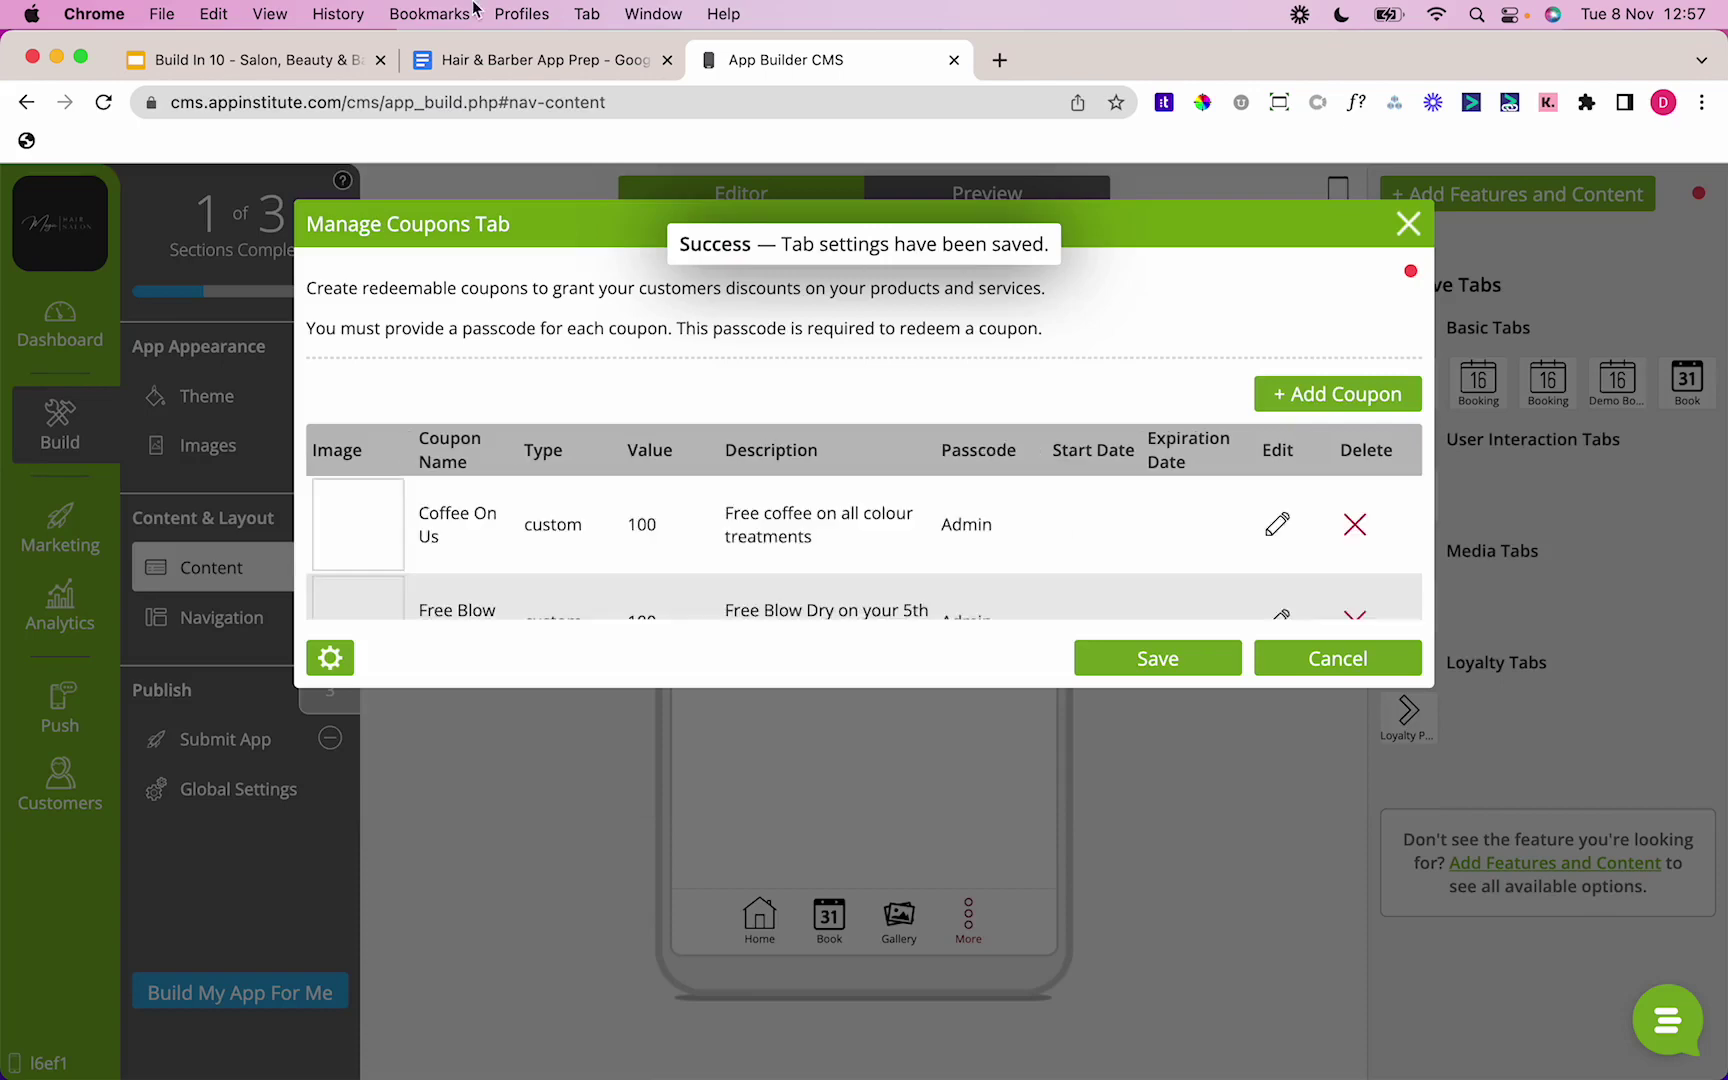
# Step: After checking the prep notes, delete the Free Blow Dry and Coffee On Us coupons, leaving 25% Off
pyautogui.click(540, 60)
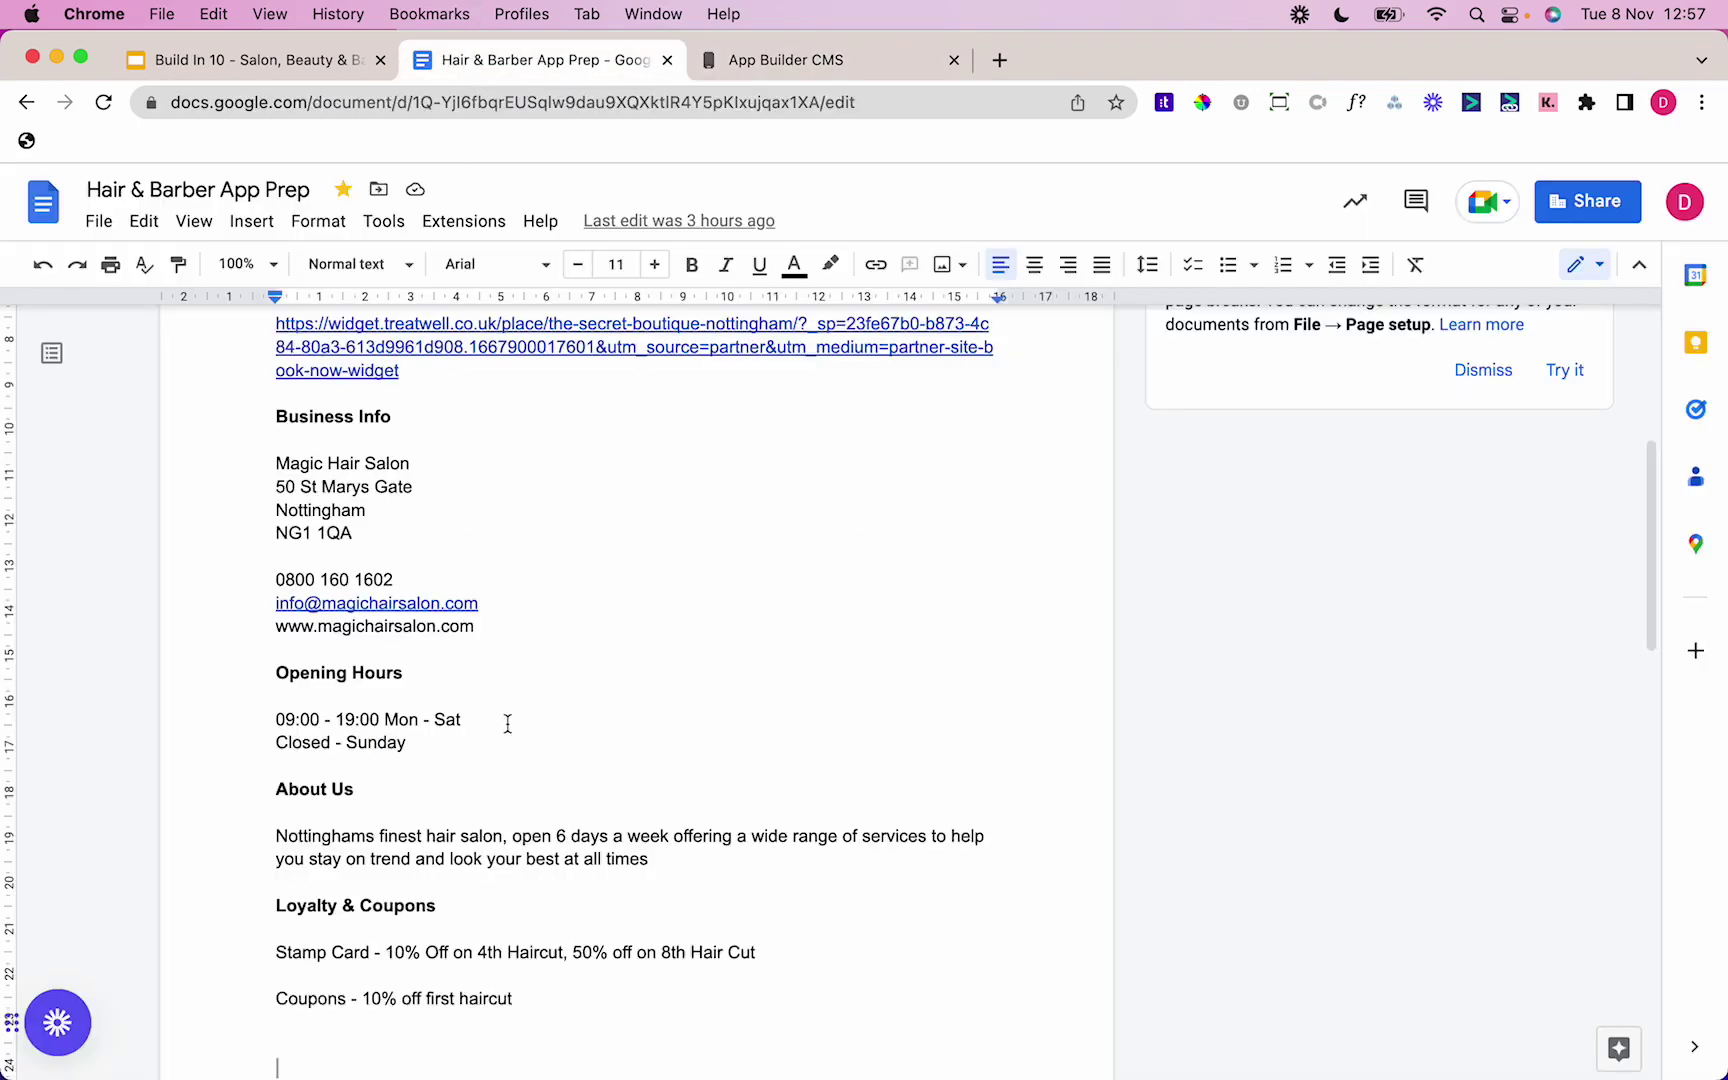
pyautogui.click(896, 62)
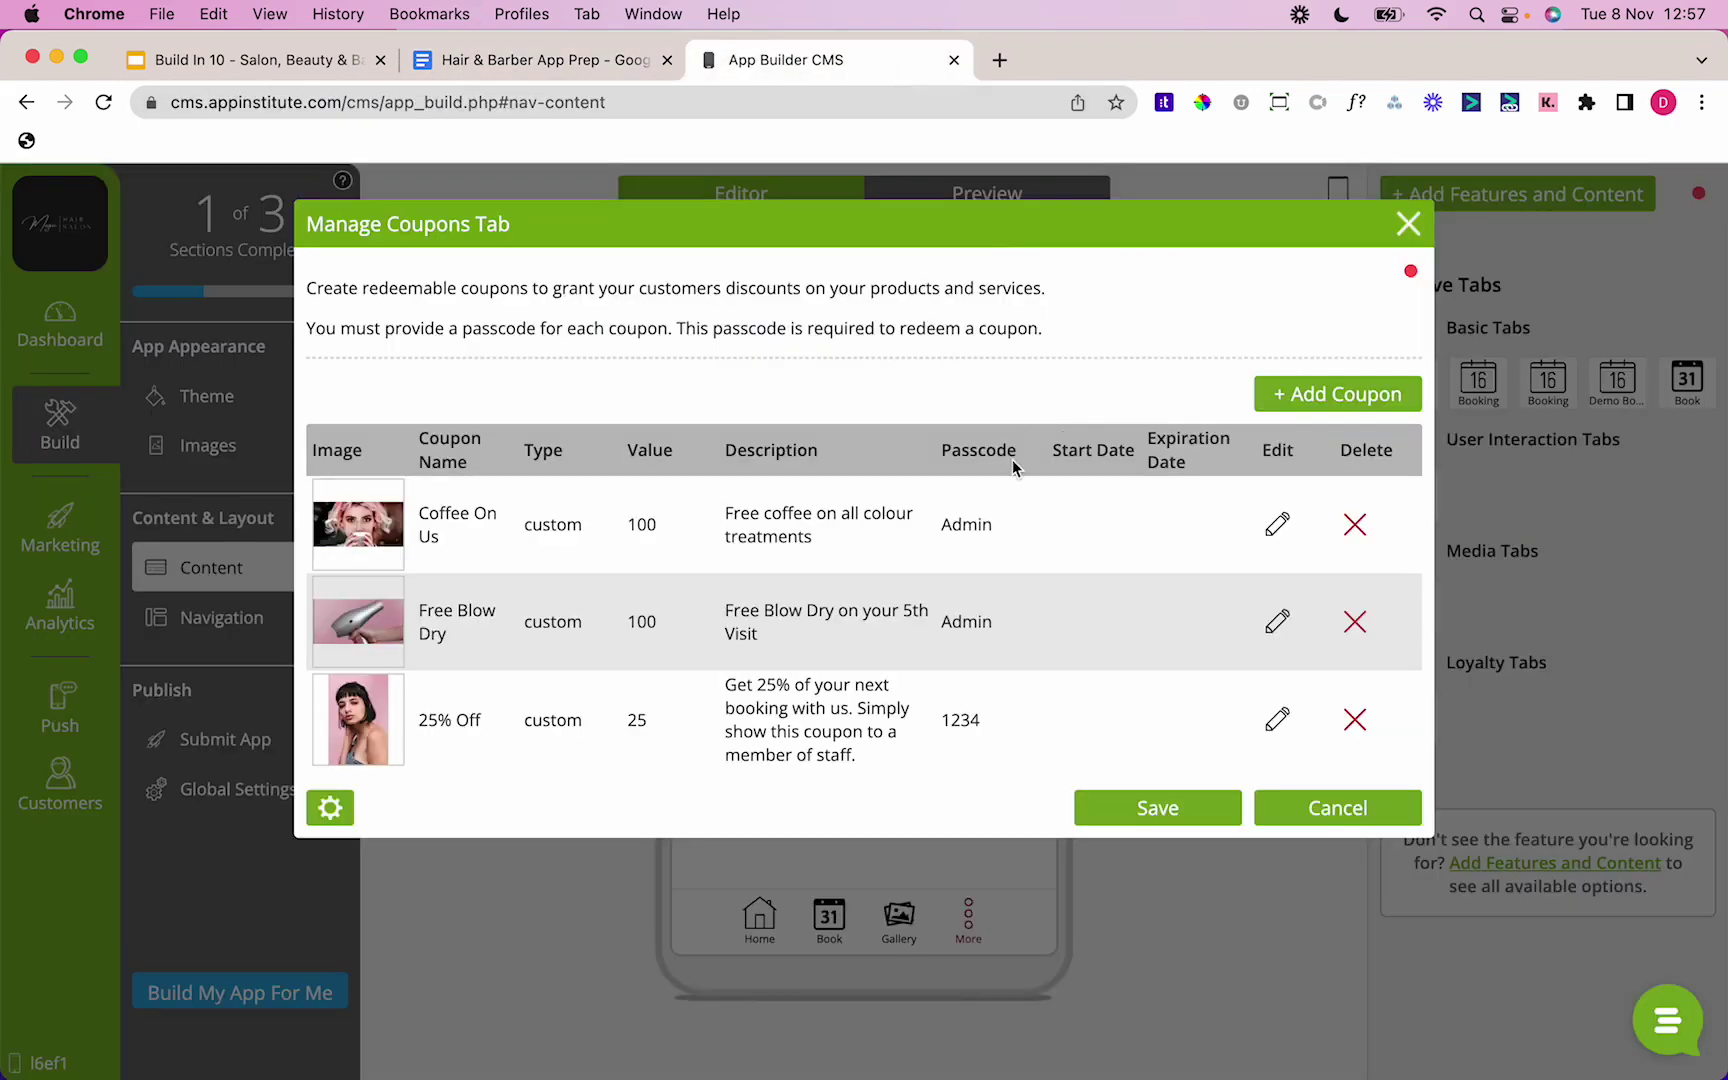
pyautogui.click(1355, 621)
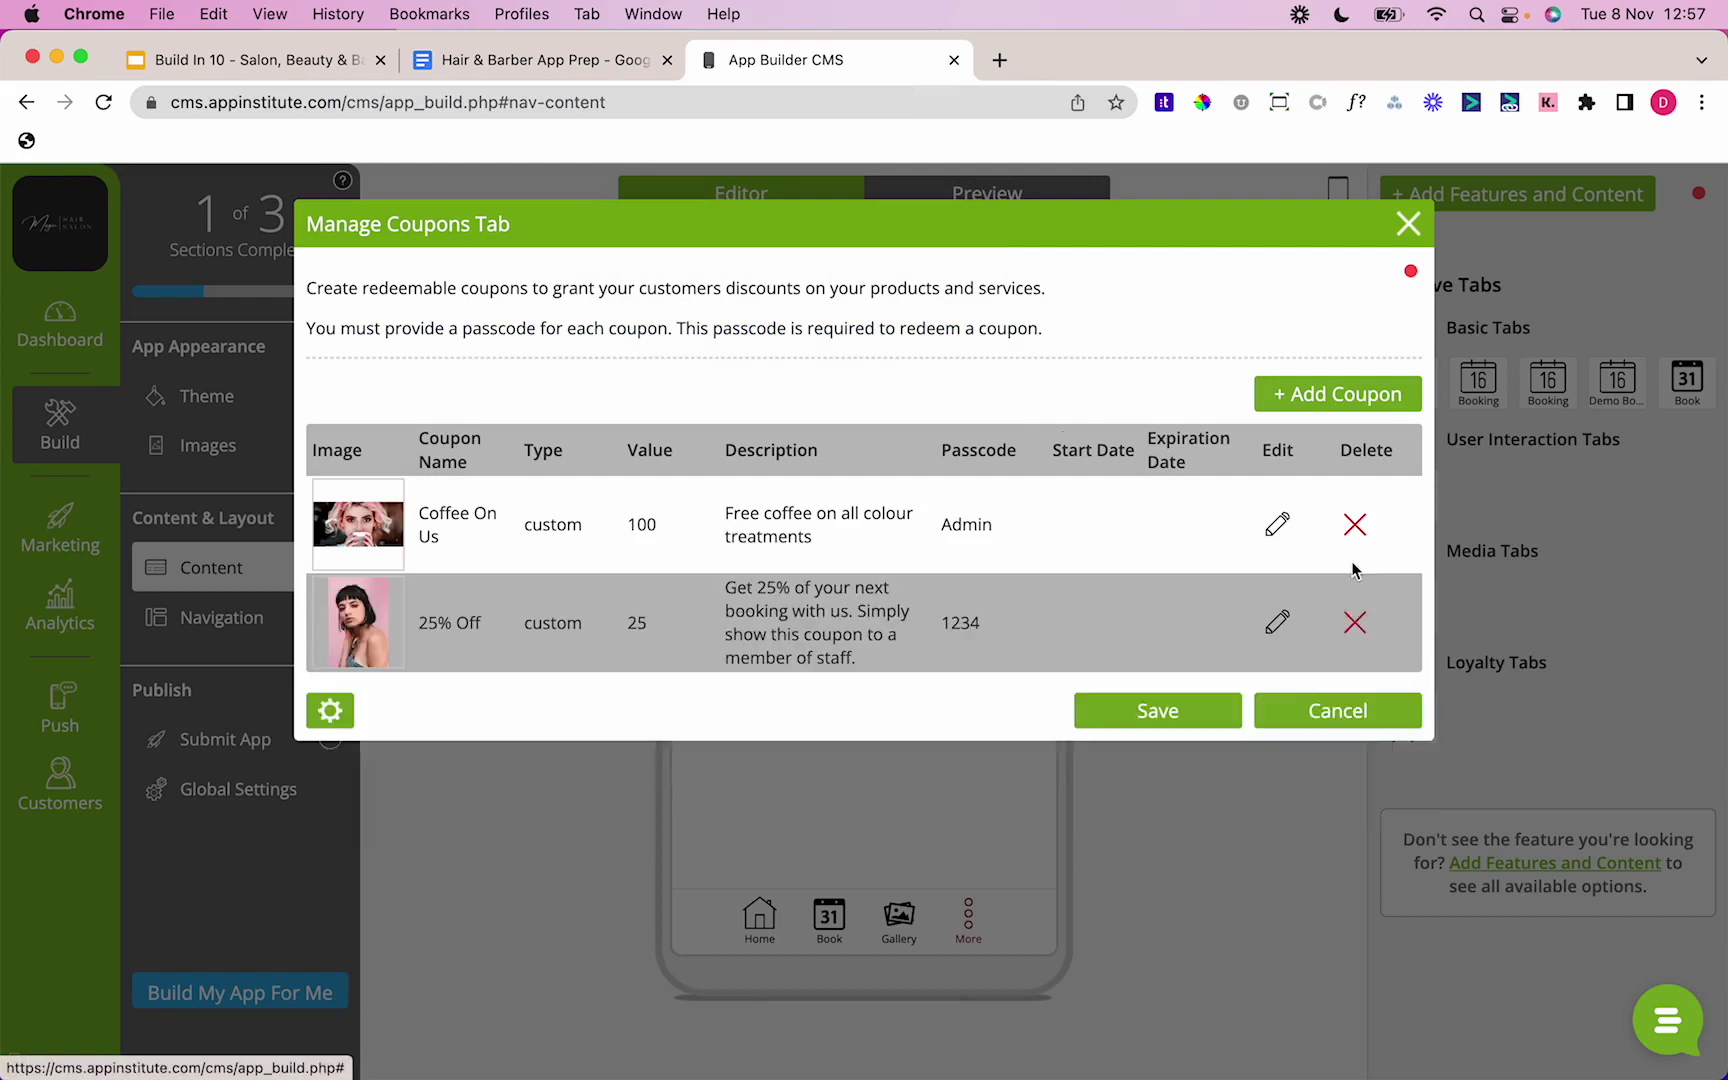
pyautogui.click(1355, 524)
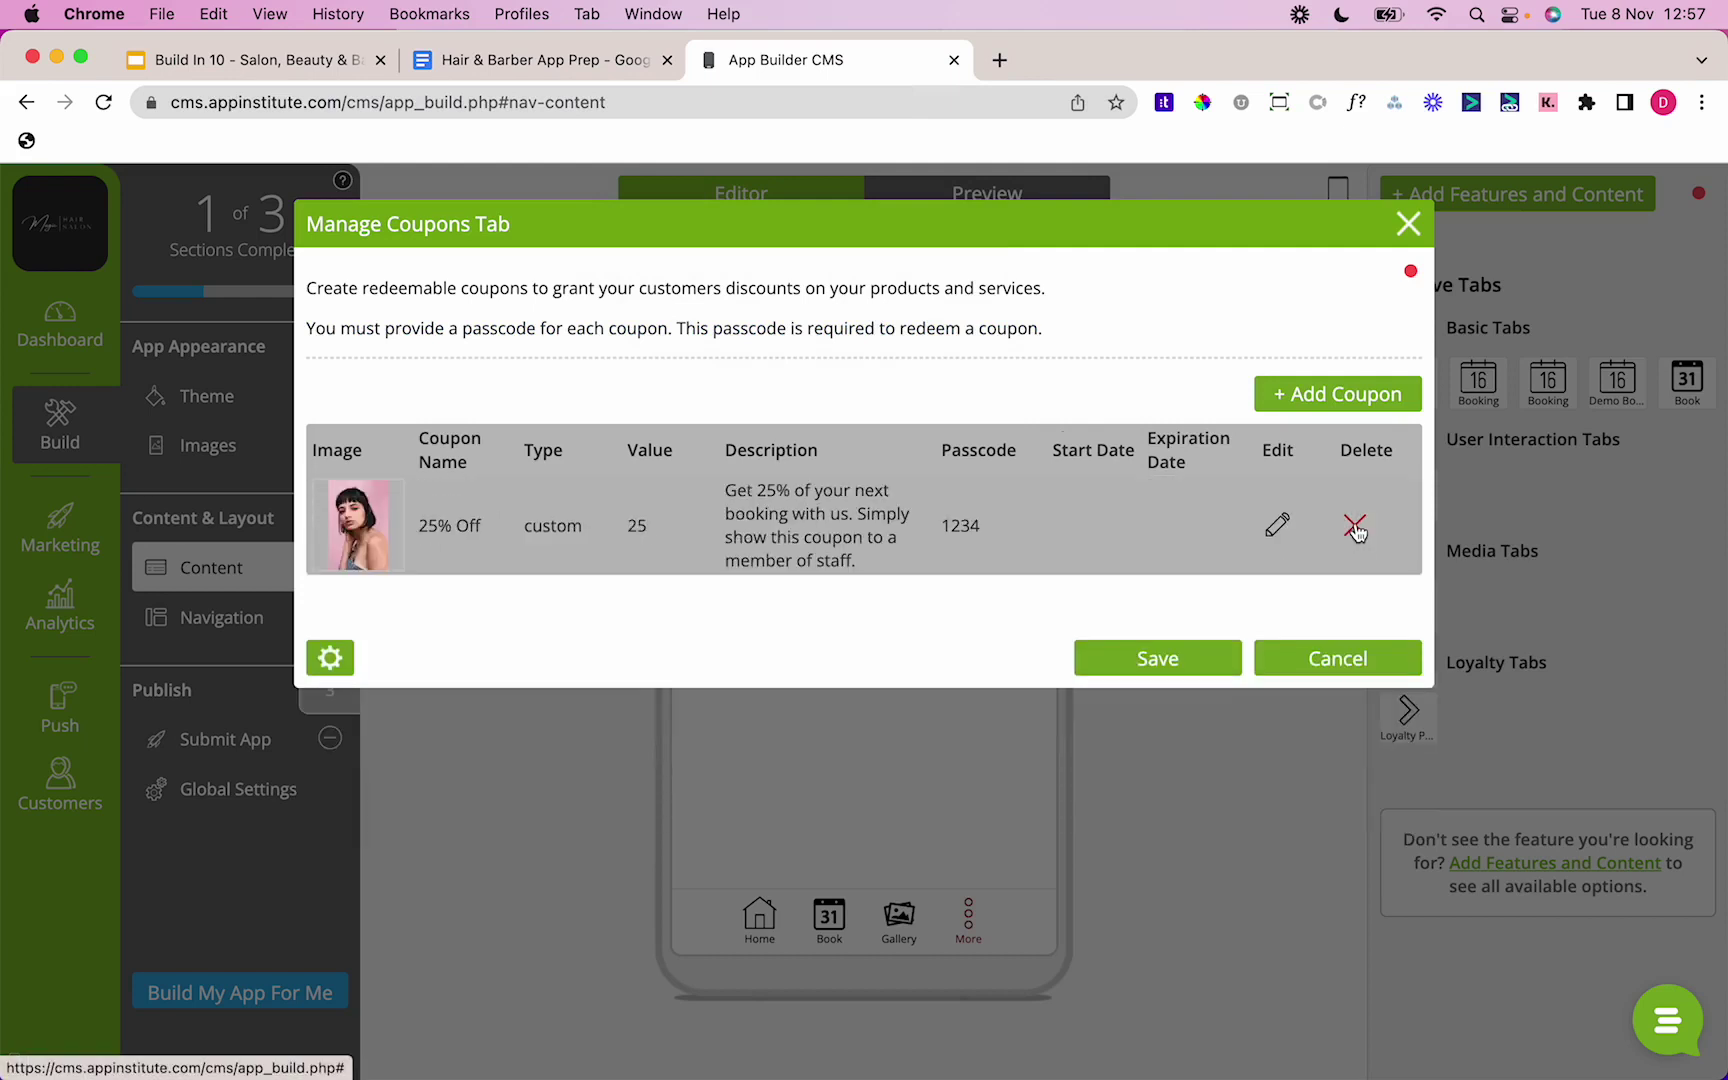
pyautogui.click(1277, 528)
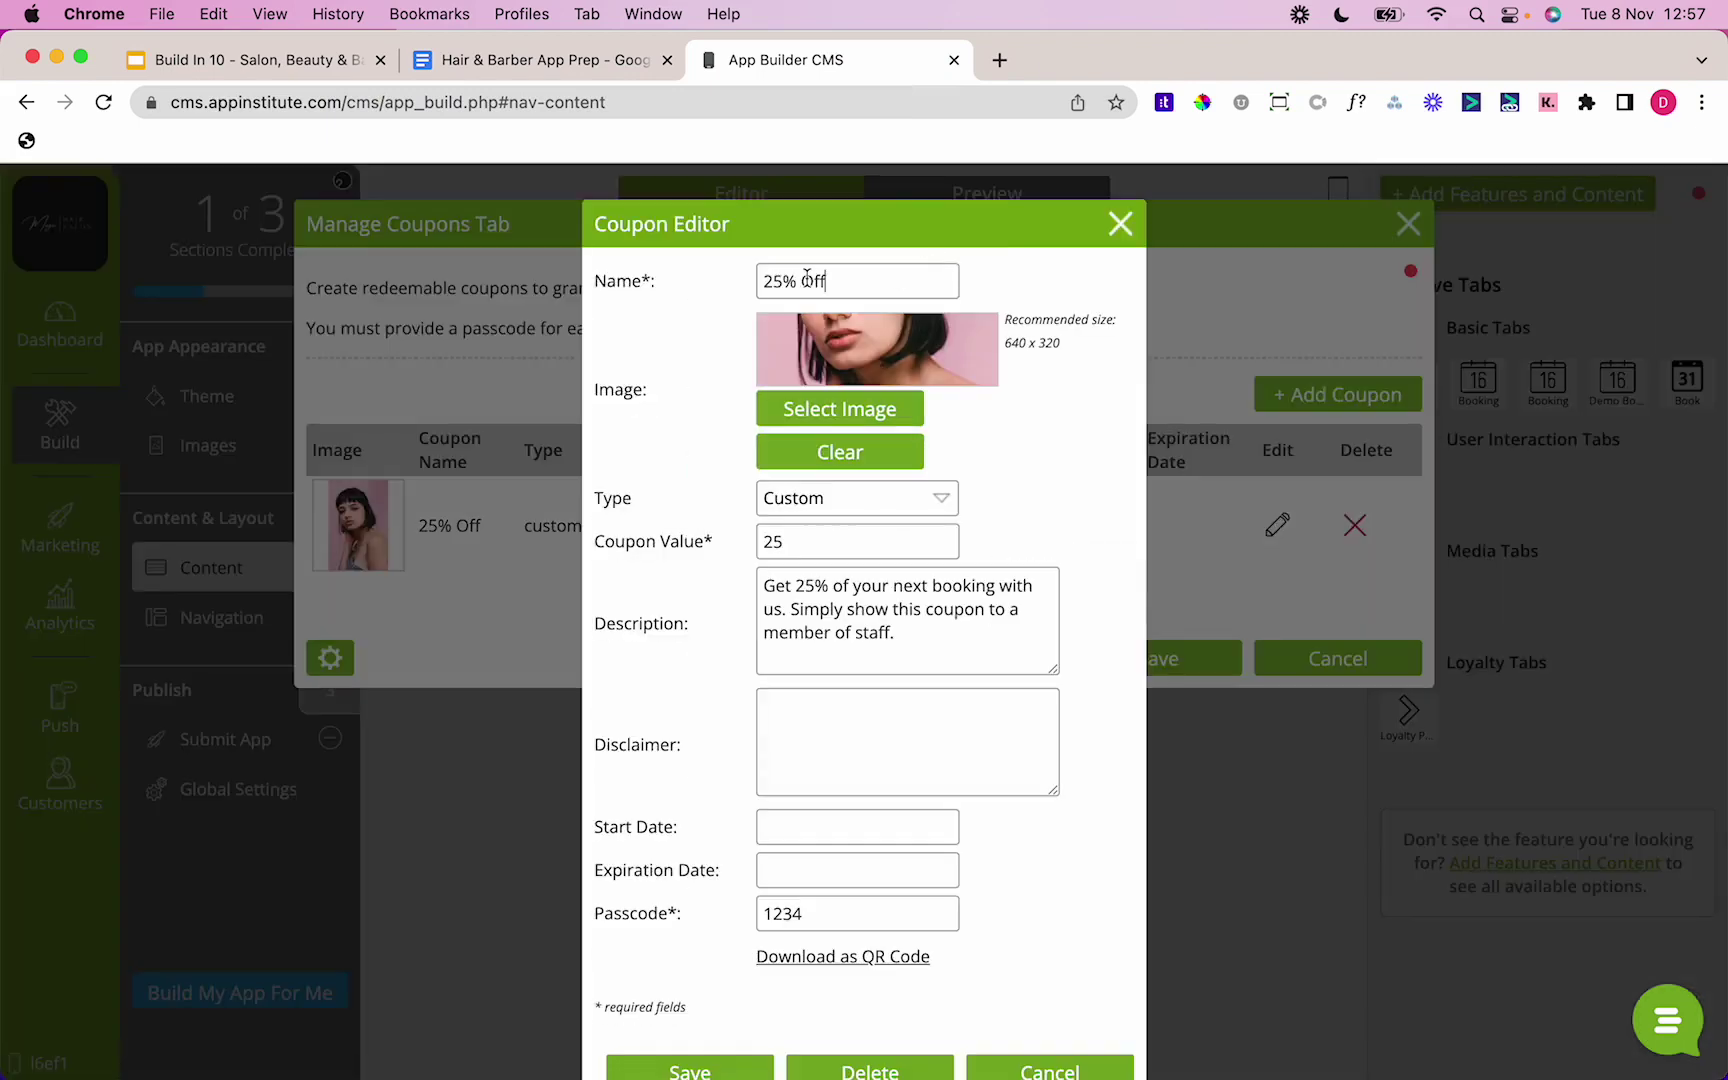
# Step: Rename the coupon to 10% Off as a percentage coupon with a 10 percent discount
pyautogui.moveTo(763, 282); pyautogui.dragTo(777, 285)
pyautogui.write('10')
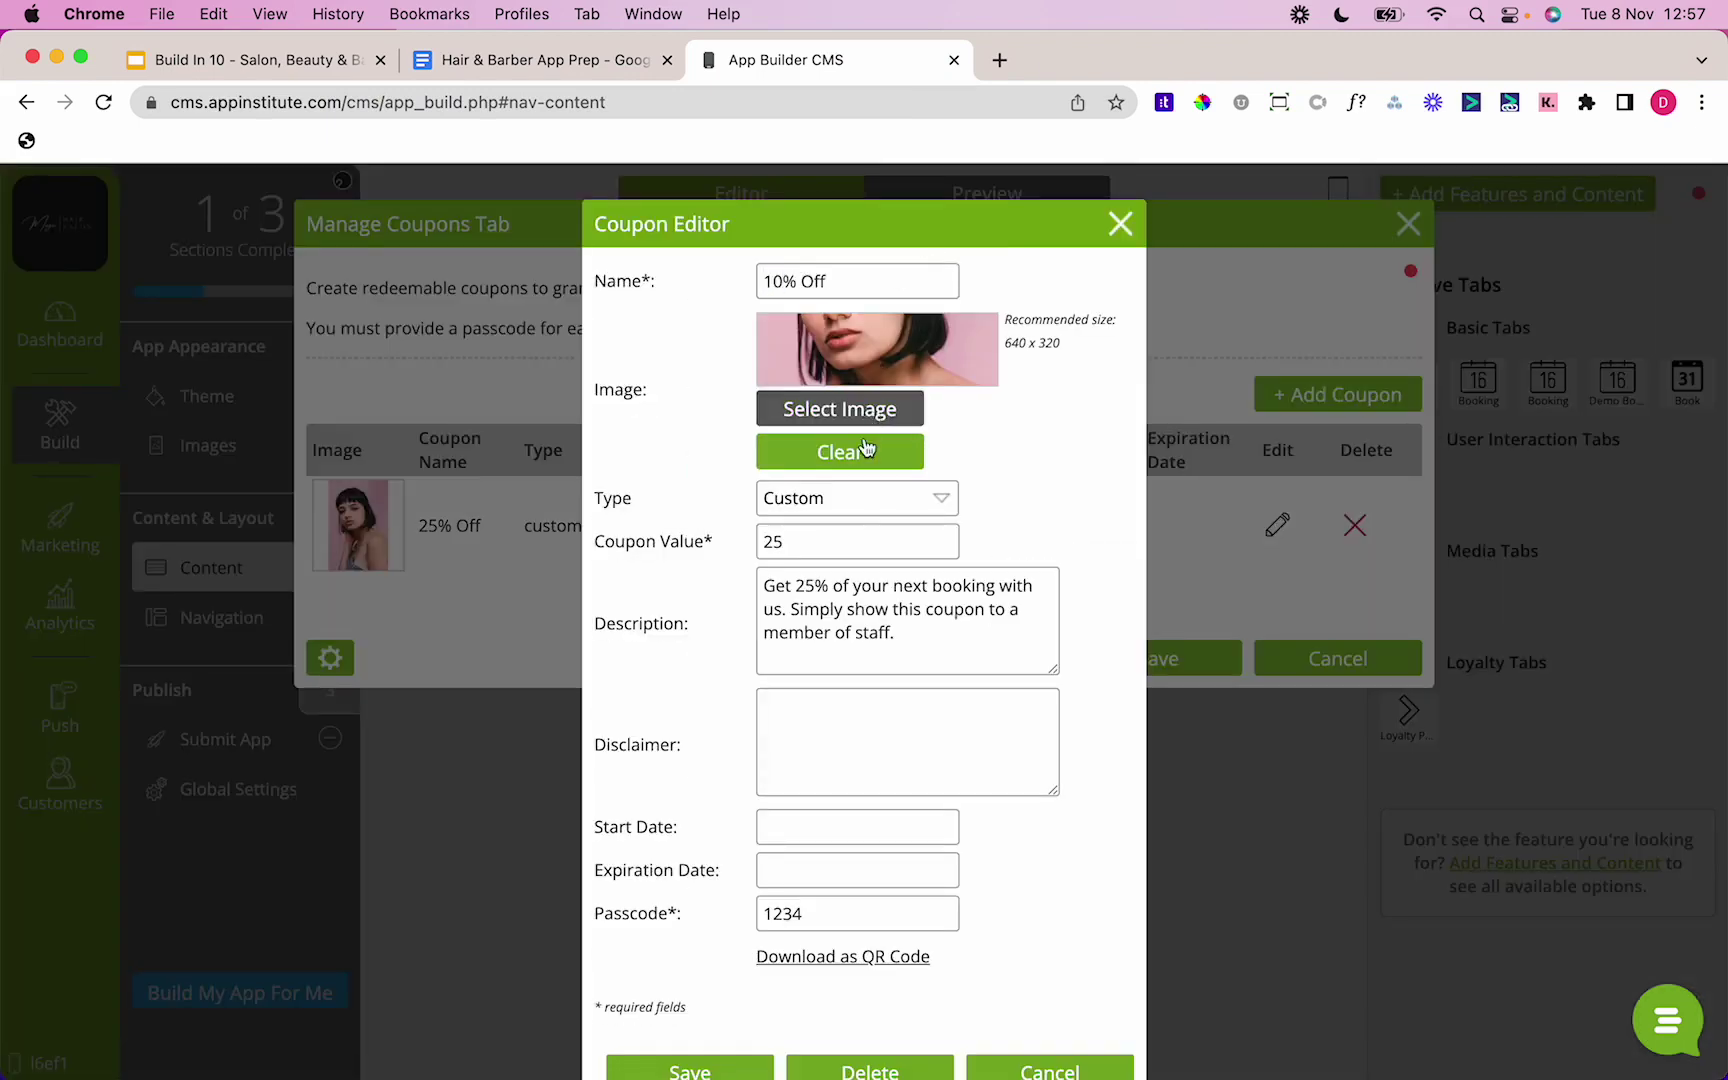
pyautogui.click(849, 500)
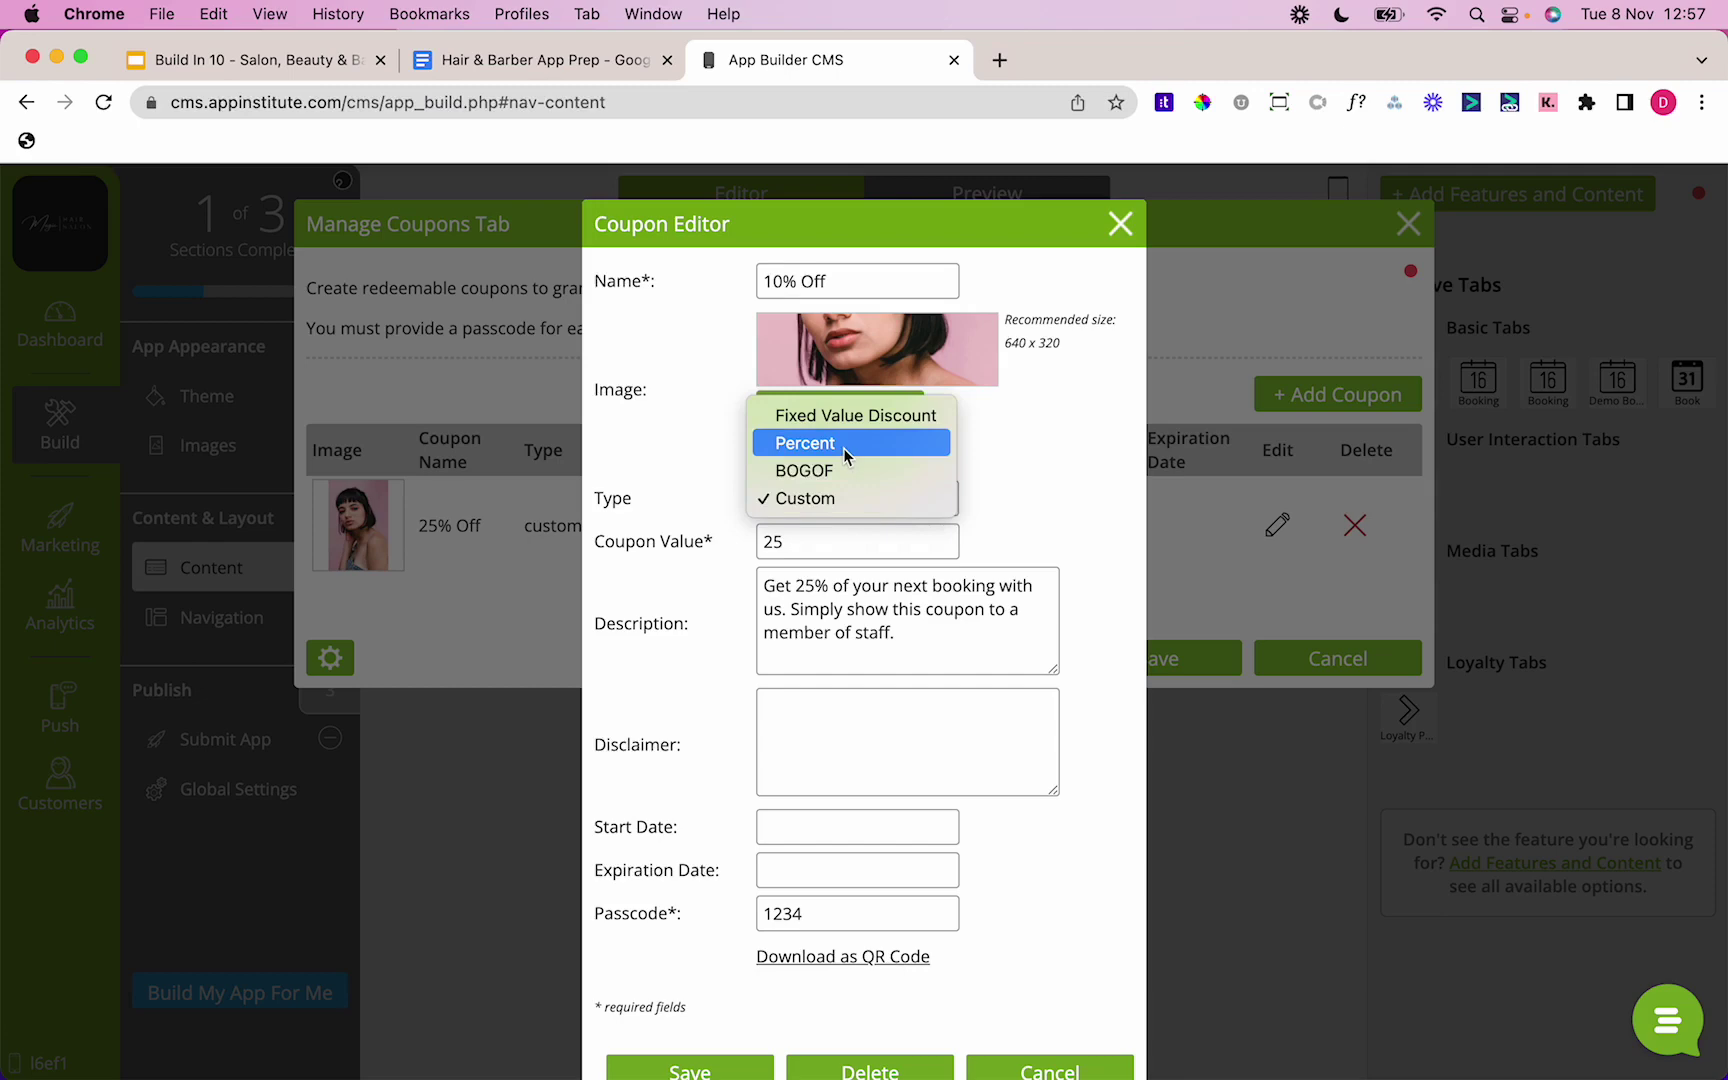
pyautogui.click(842, 448)
pyautogui.click(830, 544)
pyautogui.write('10')
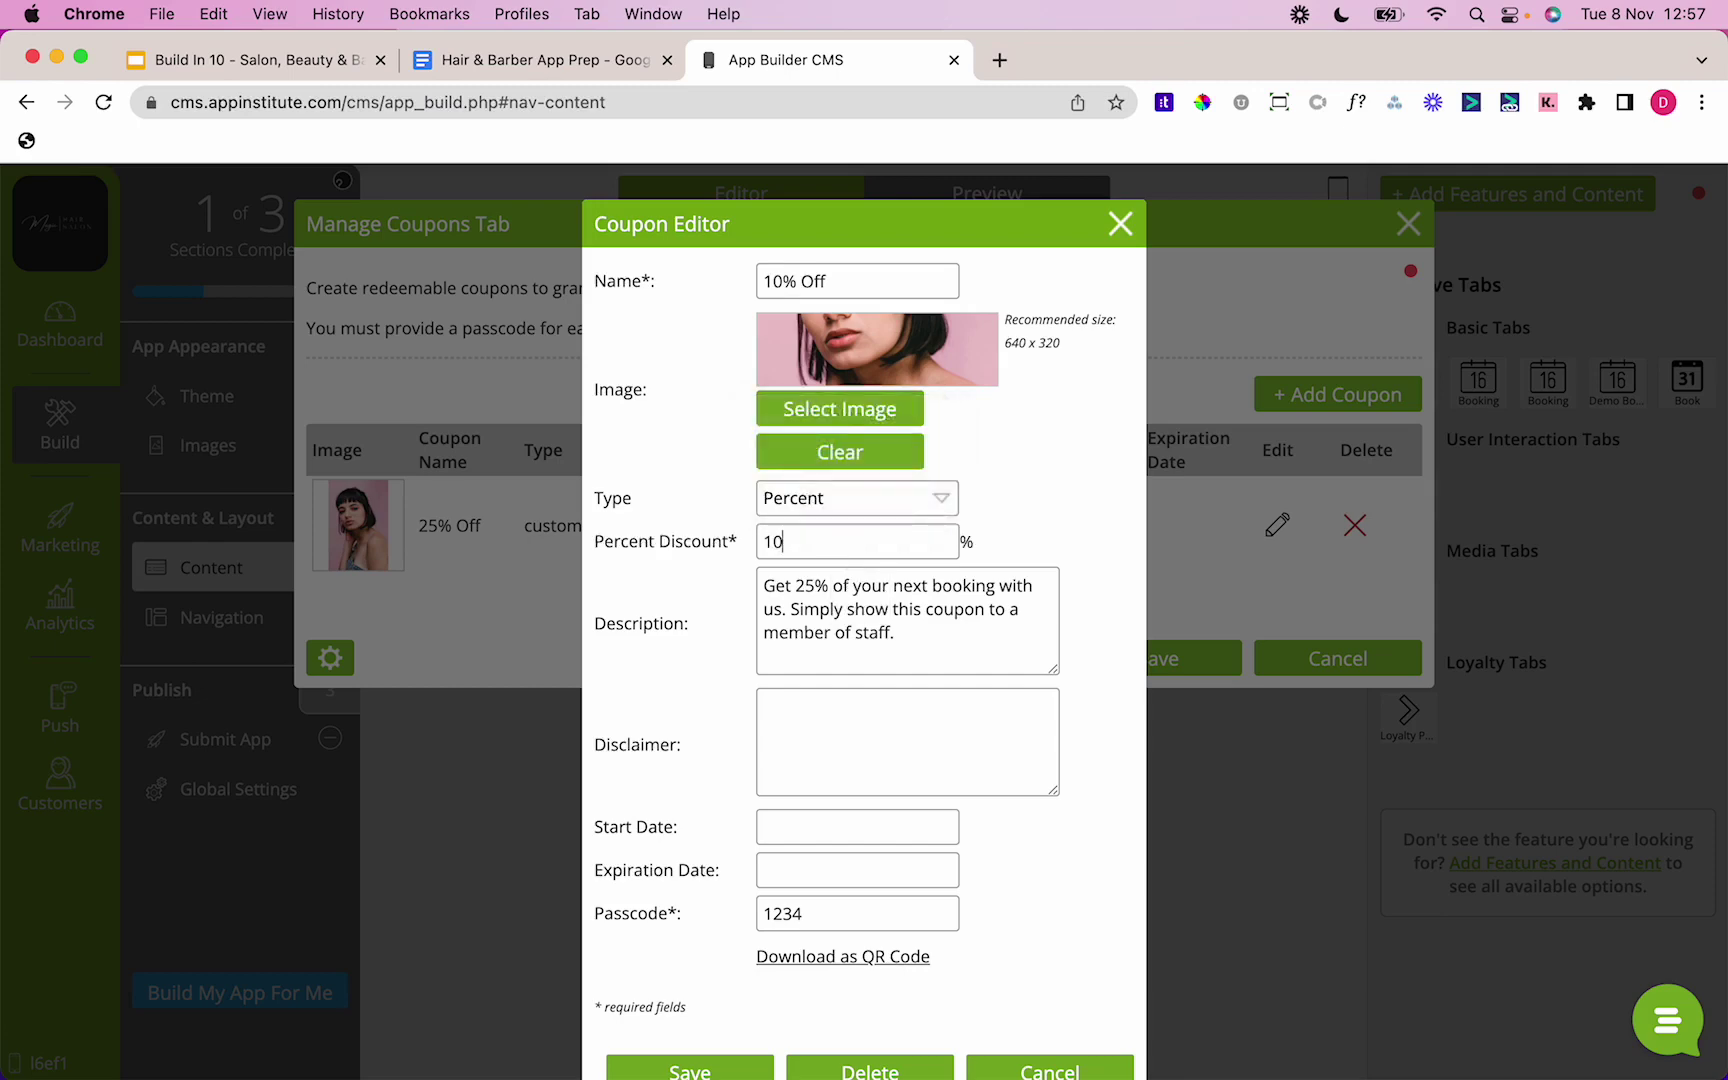
# Step: Enter description 'Get 10% off your first haircut when using our App' and the 'Not to be used in conjunction with any other offers' disclaimer, then save
pyautogui.moveTo(900, 640); pyautogui.dragTo(636, 586)
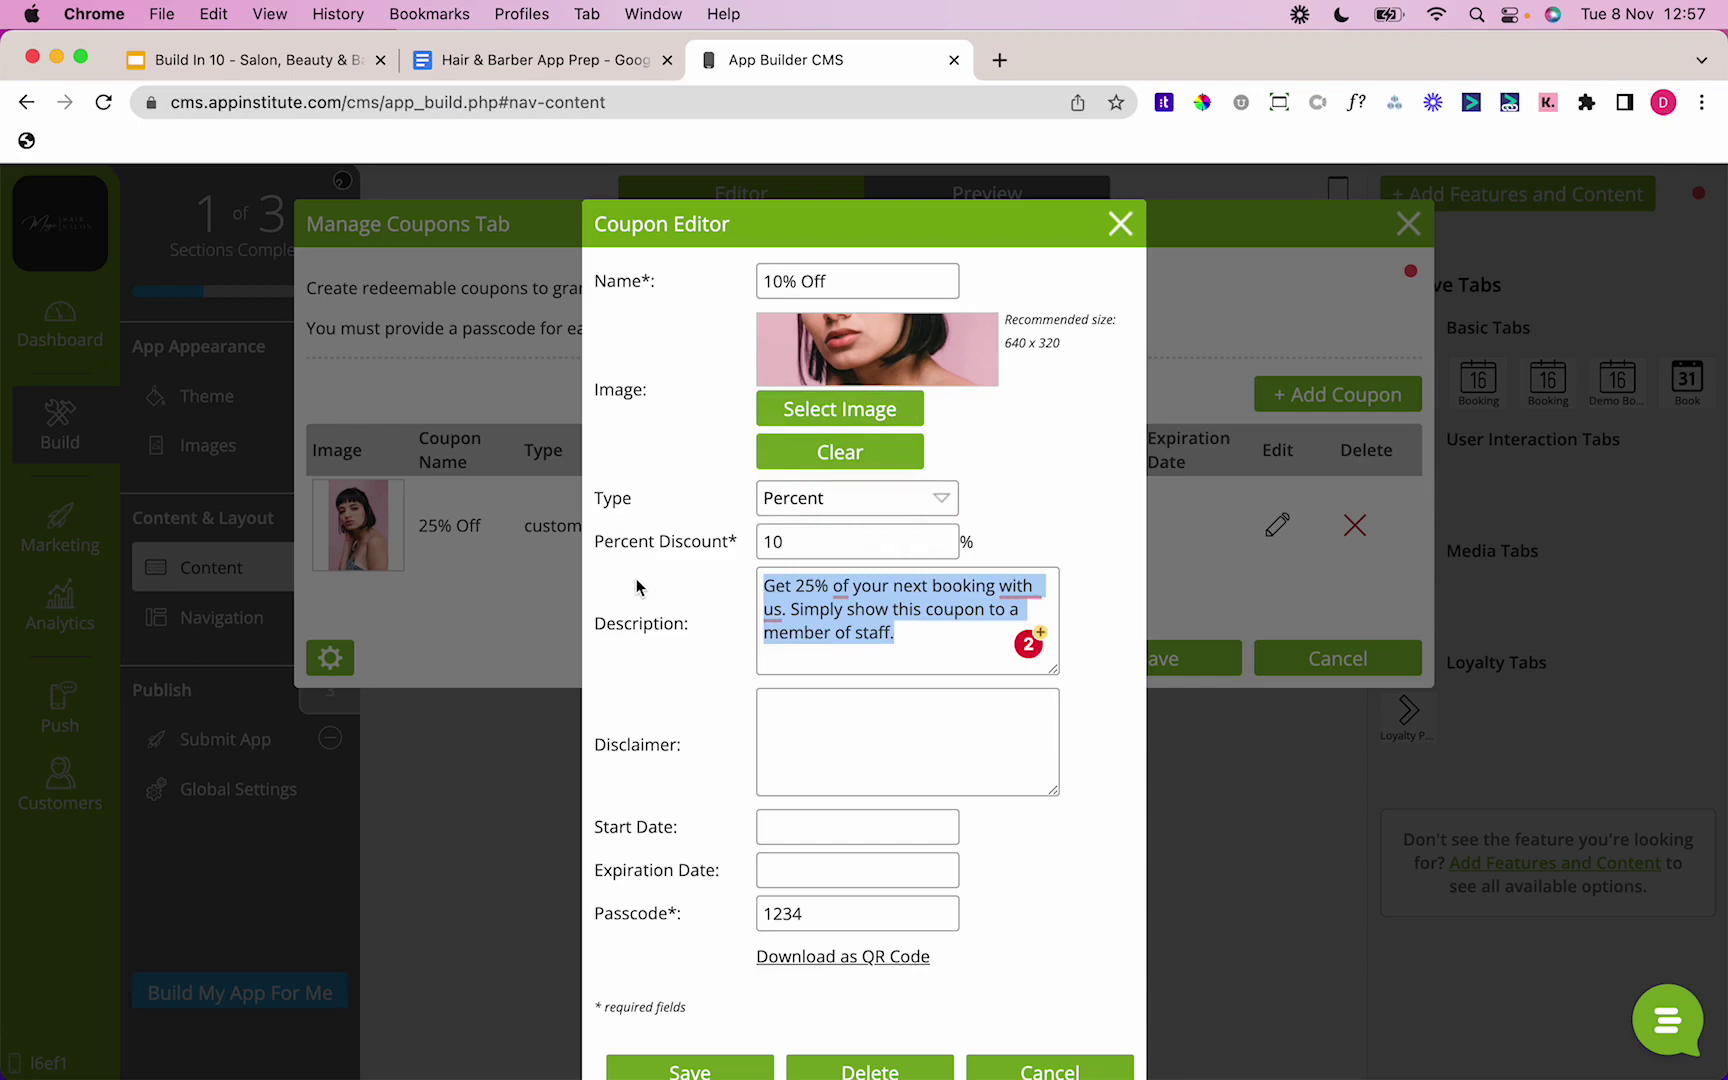
pyautogui.write('Get 10')
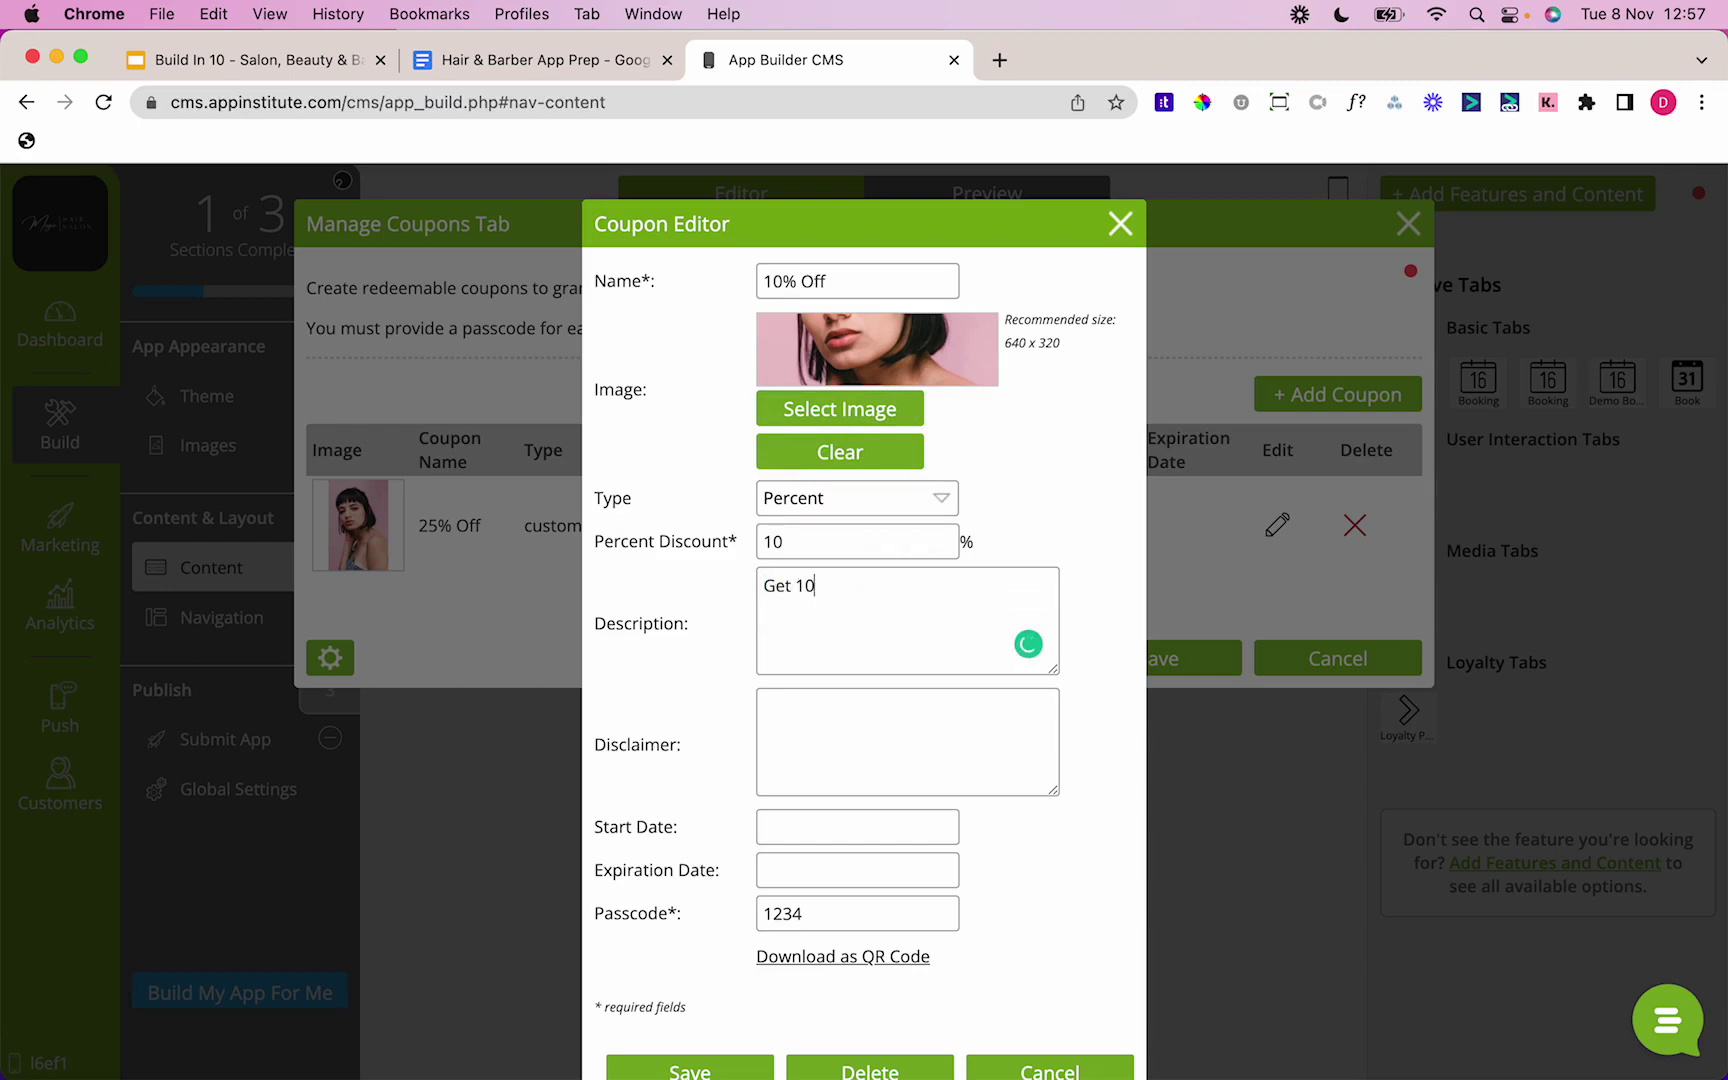
pyautogui.write('% off your first haircut when y')
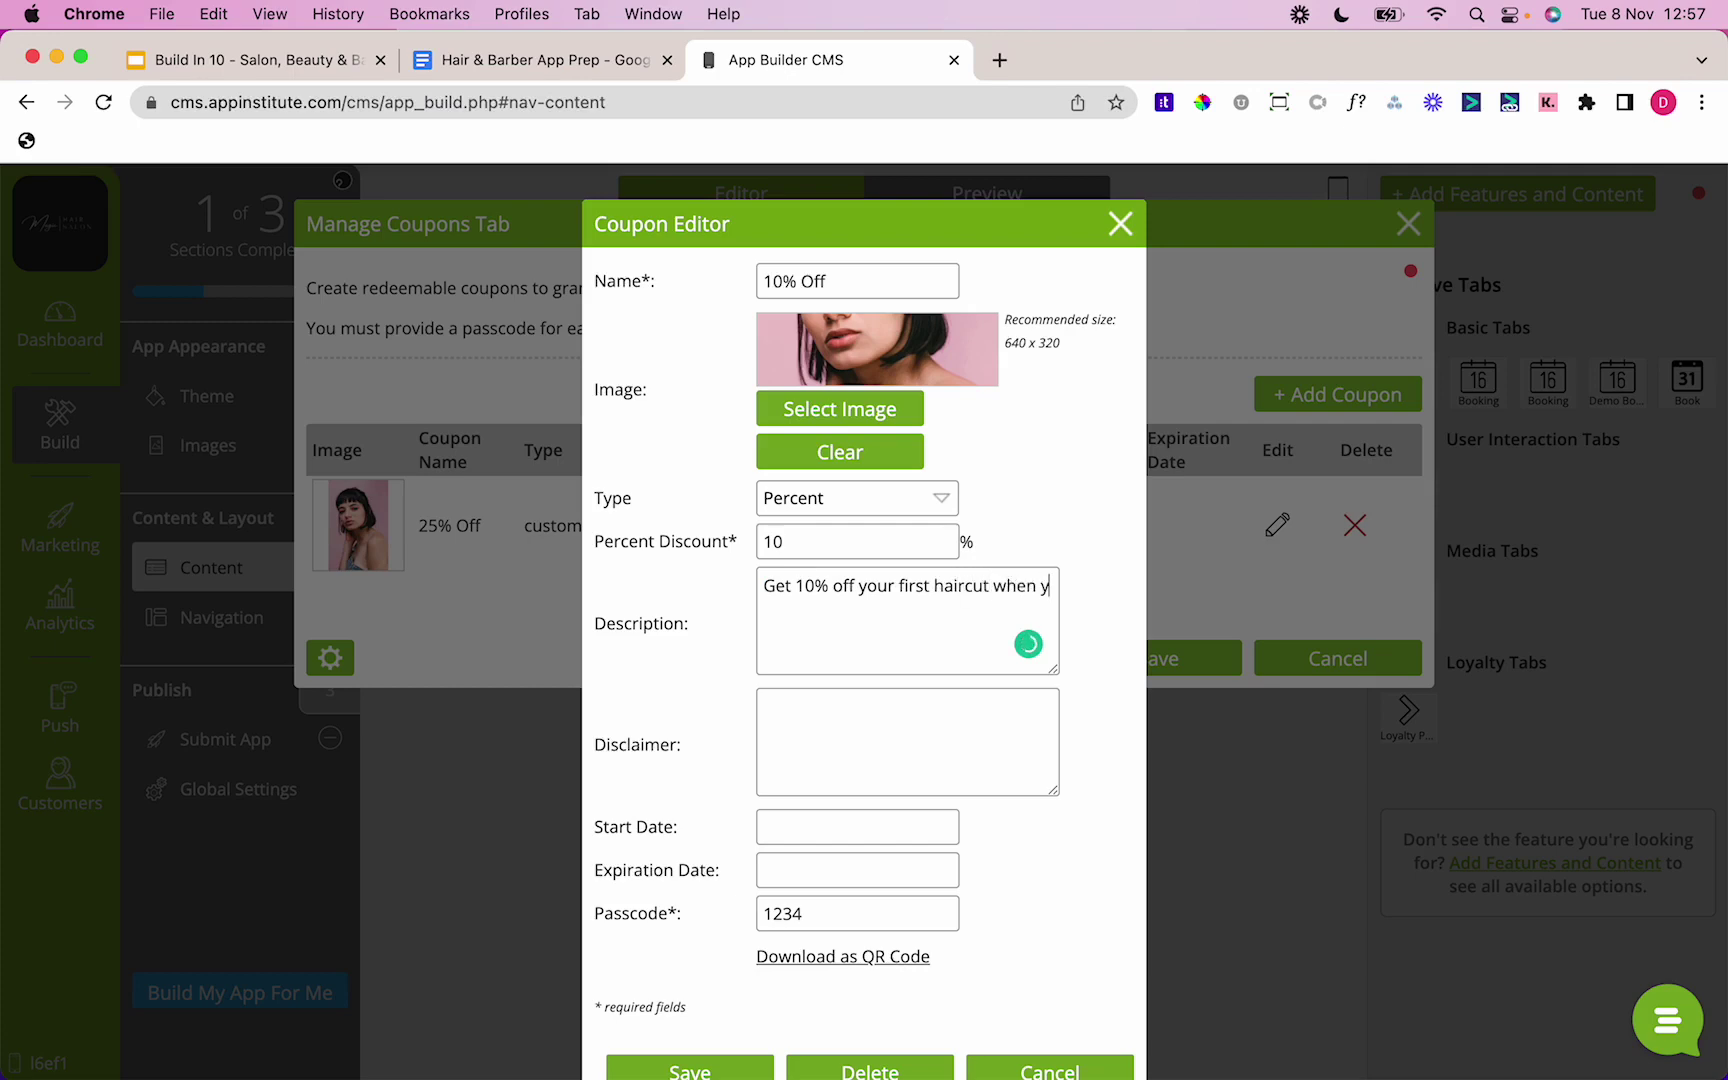
pyautogui.press('BackSpace')
pyautogui.write('using our App')
pyautogui.press('Tab')
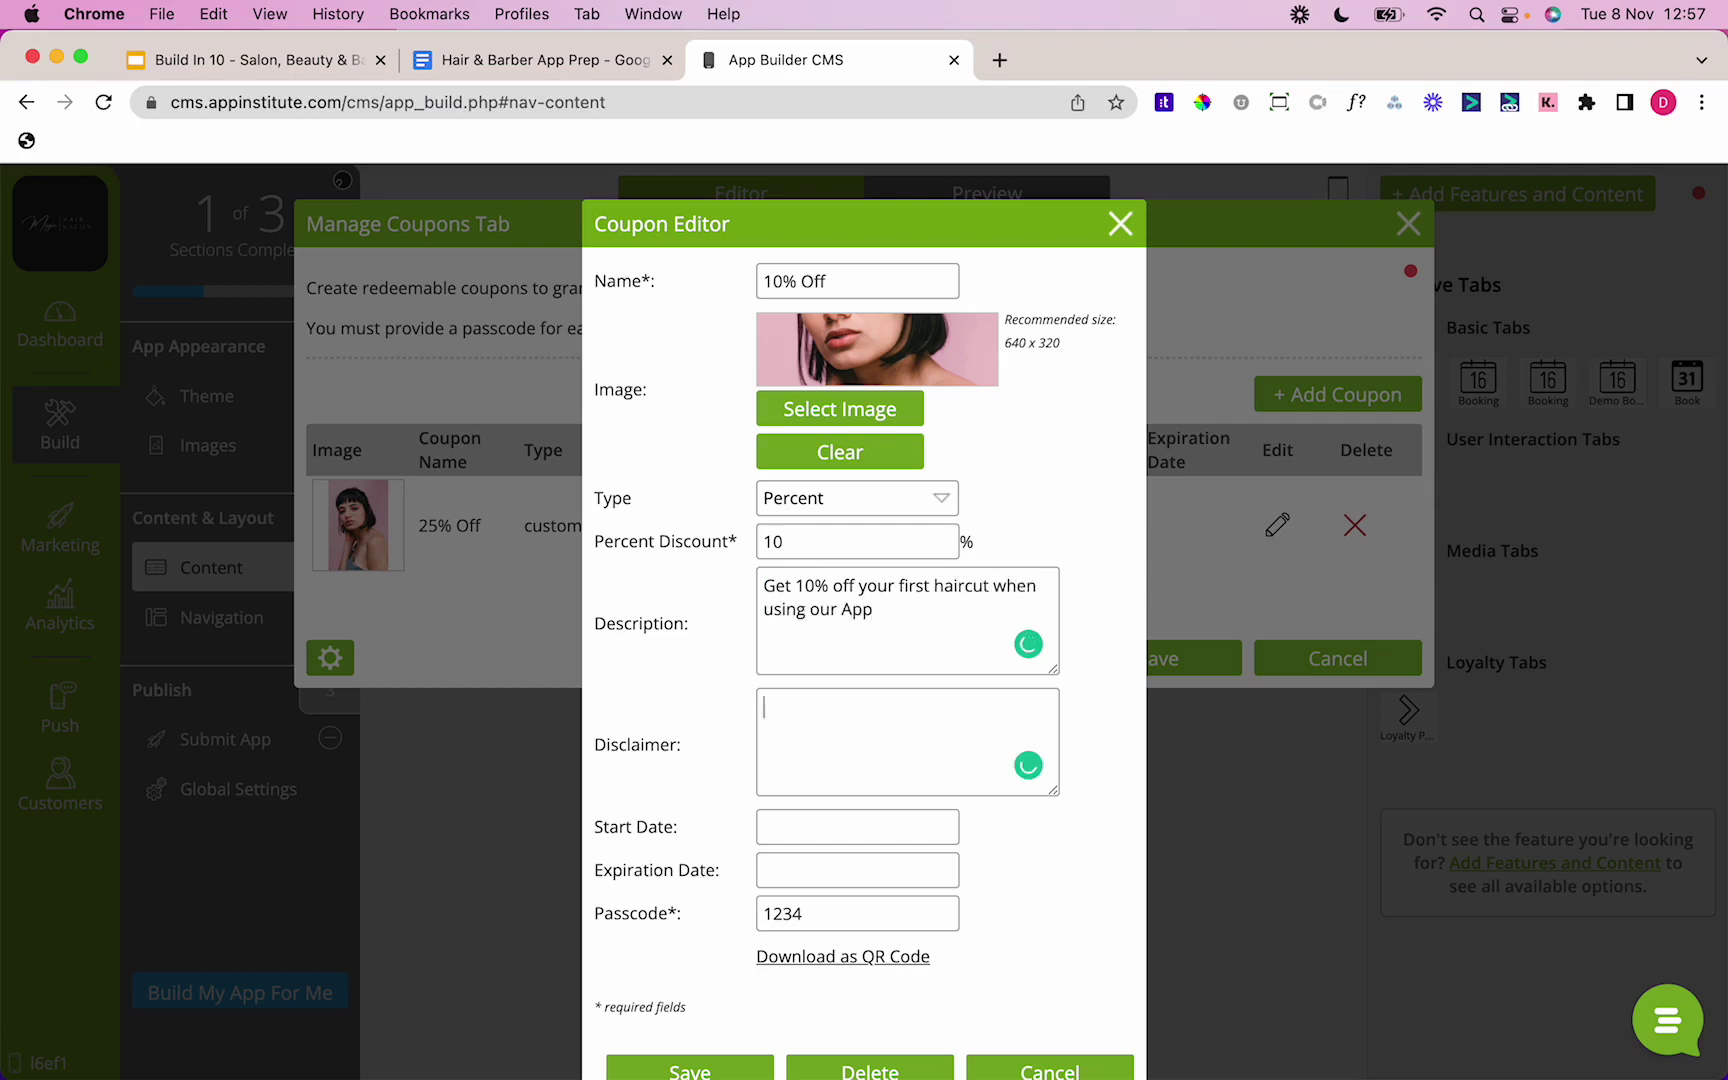
pyautogui.write('Not to be used in conjuction ')
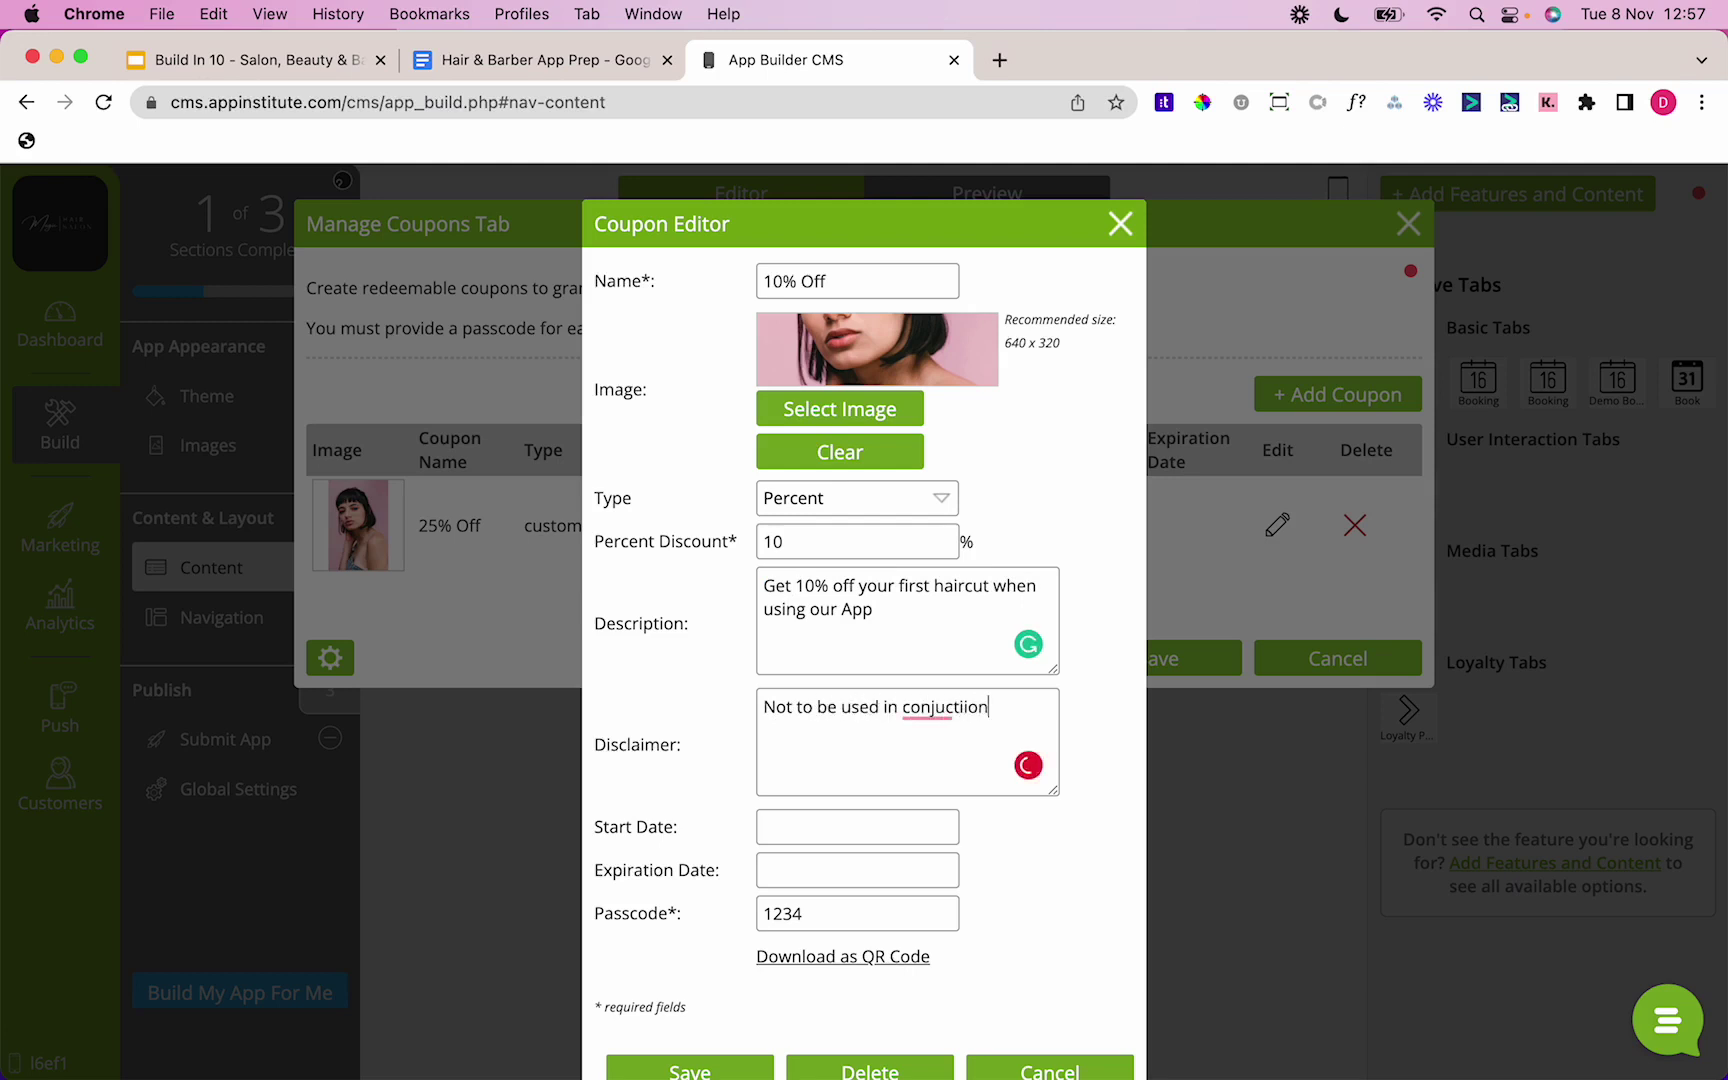
pyautogui.write('with any other offers')
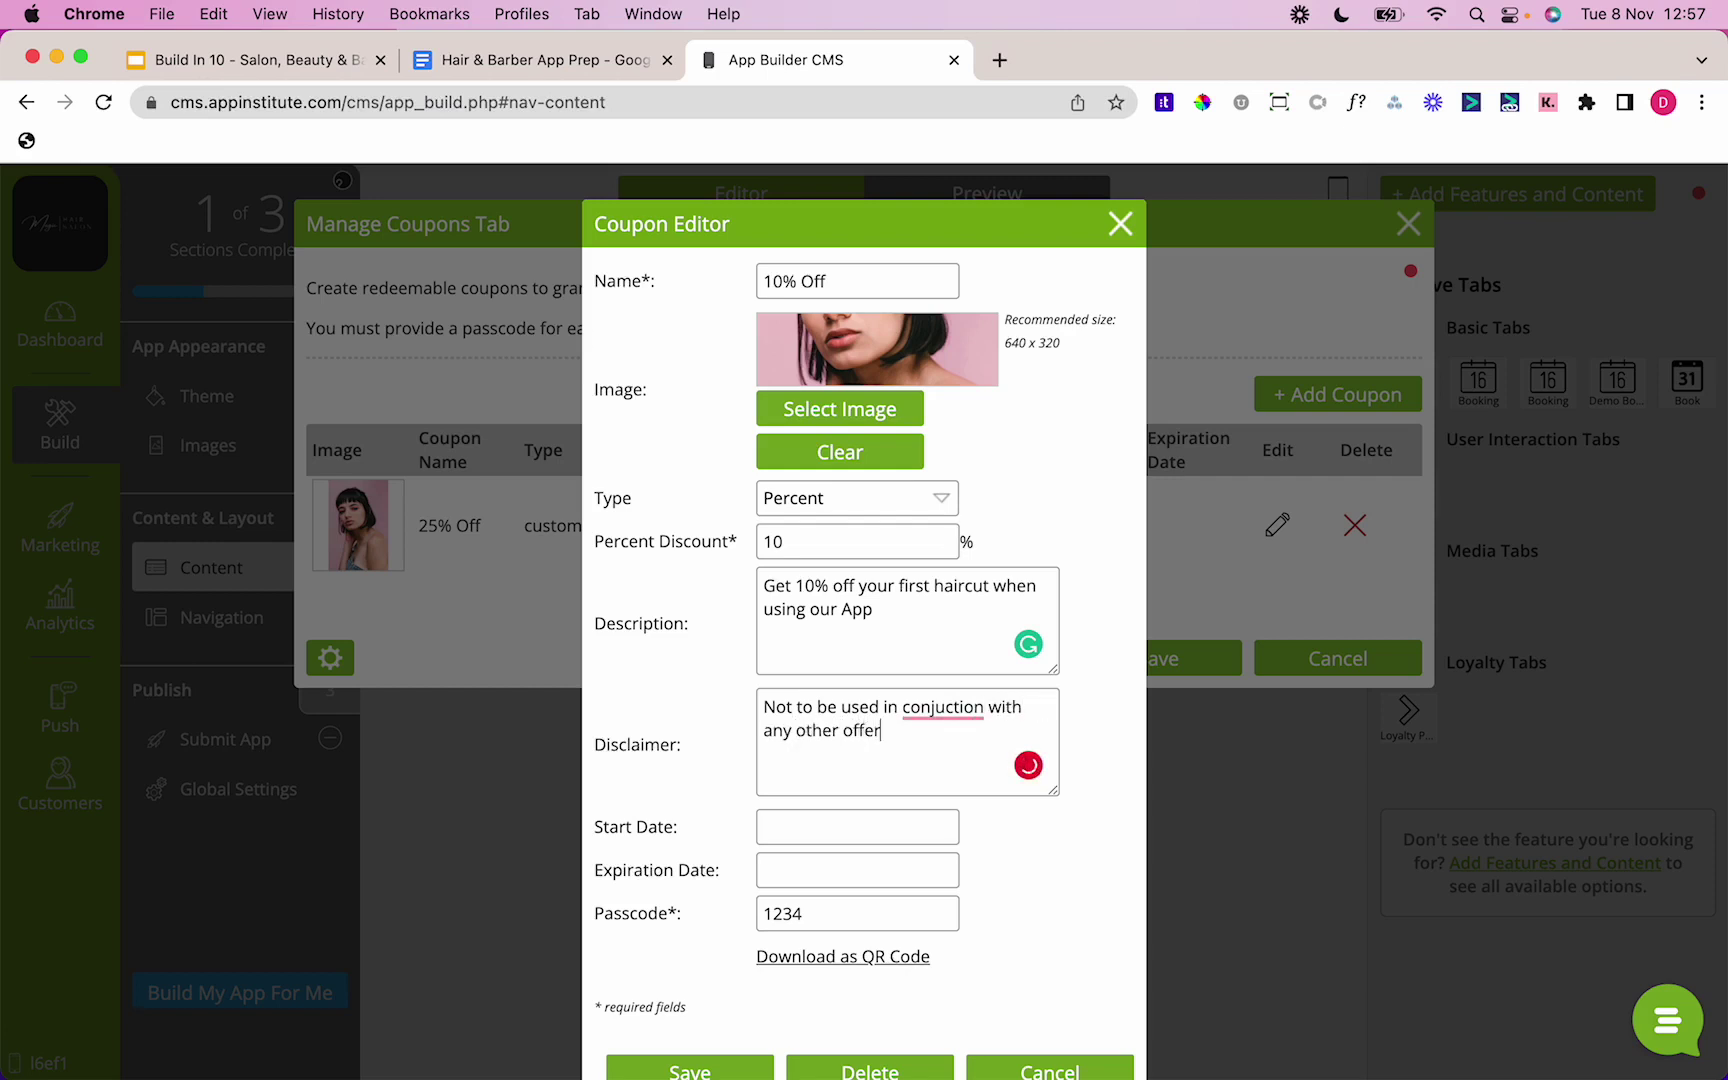
pyautogui.click(940, 707)
pyautogui.click(955, 749)
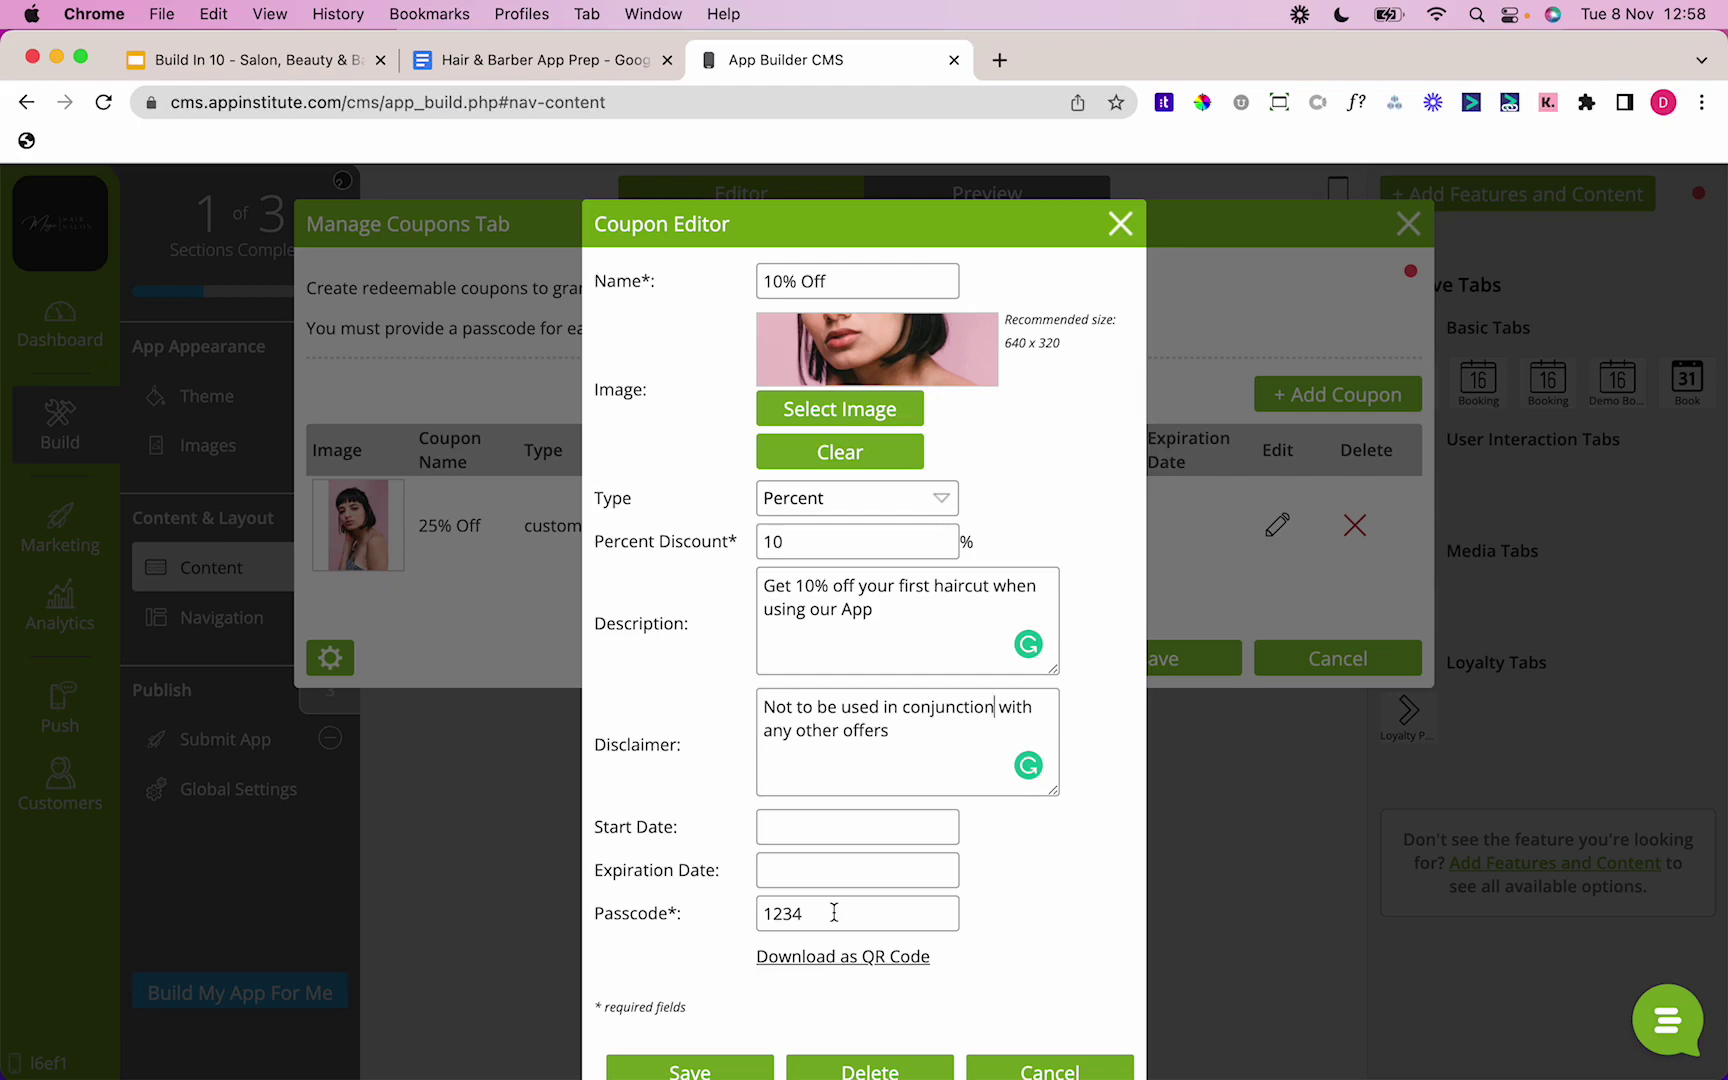
pyautogui.click(665, 1071)
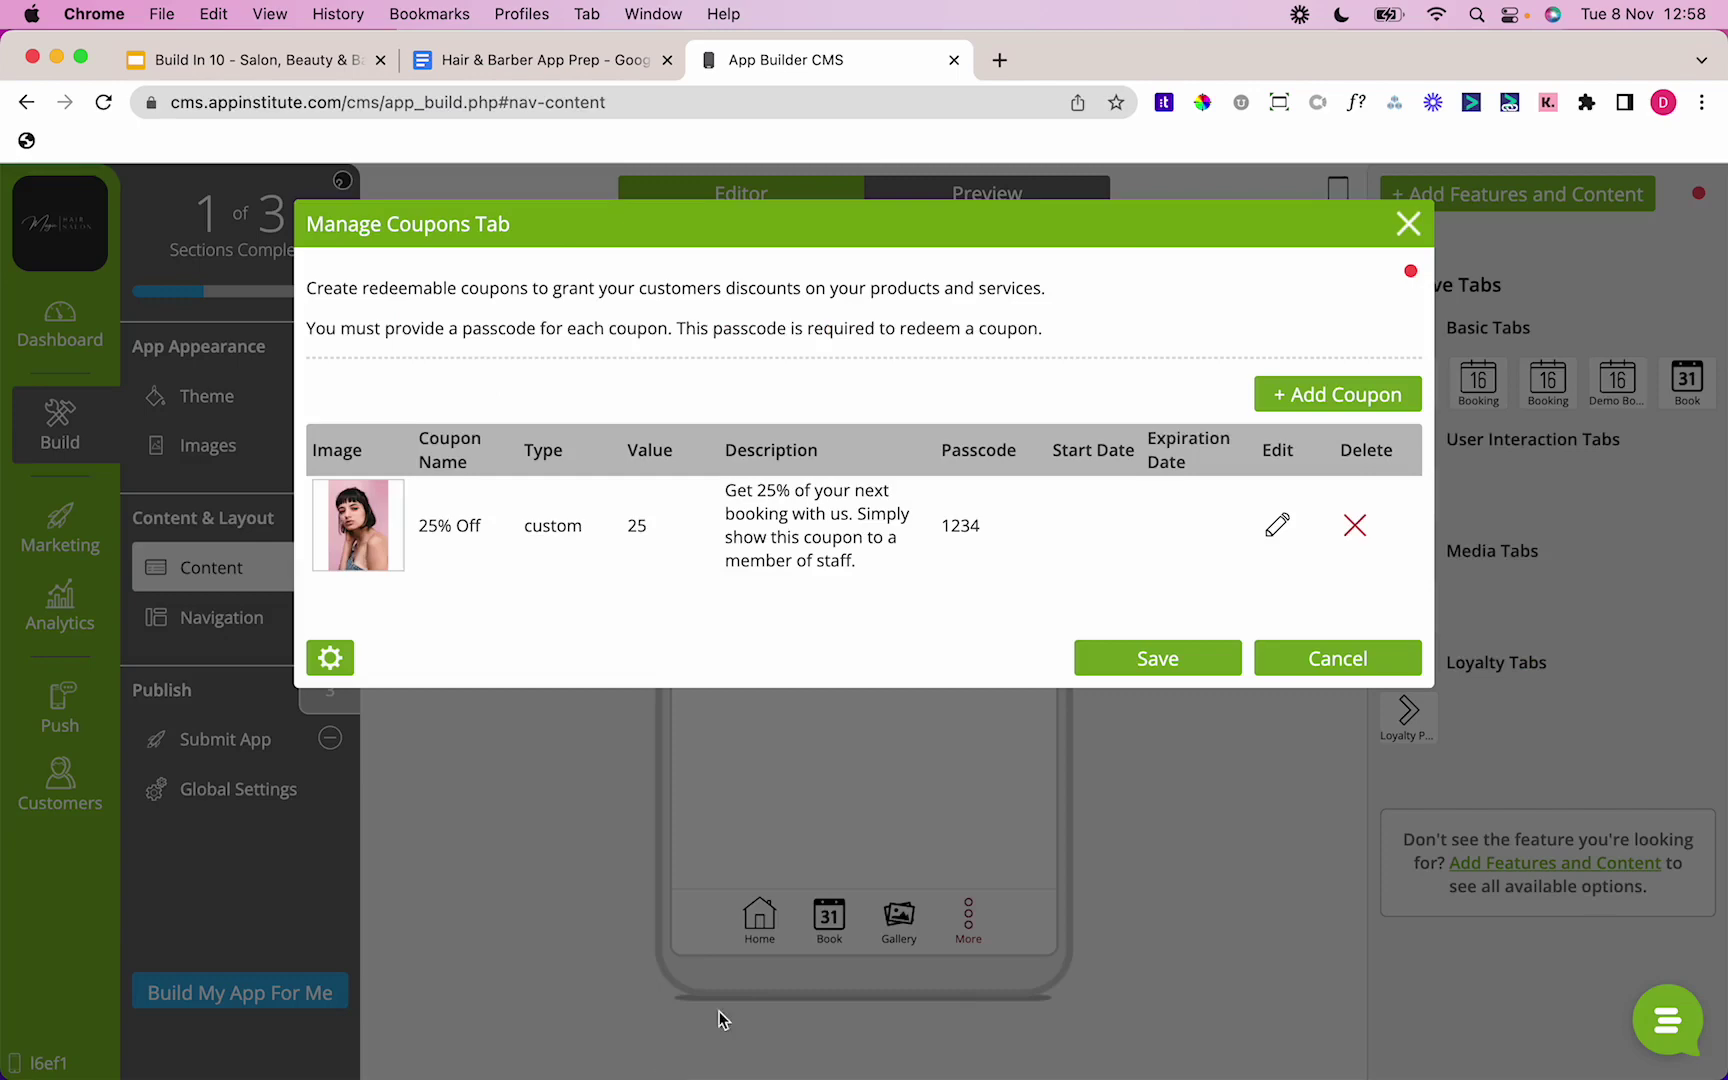
# Step: Save the Manage Coupons Tab settings, then edit the About Us content with Contact Information expanded
pyautogui.click(1205, 675)
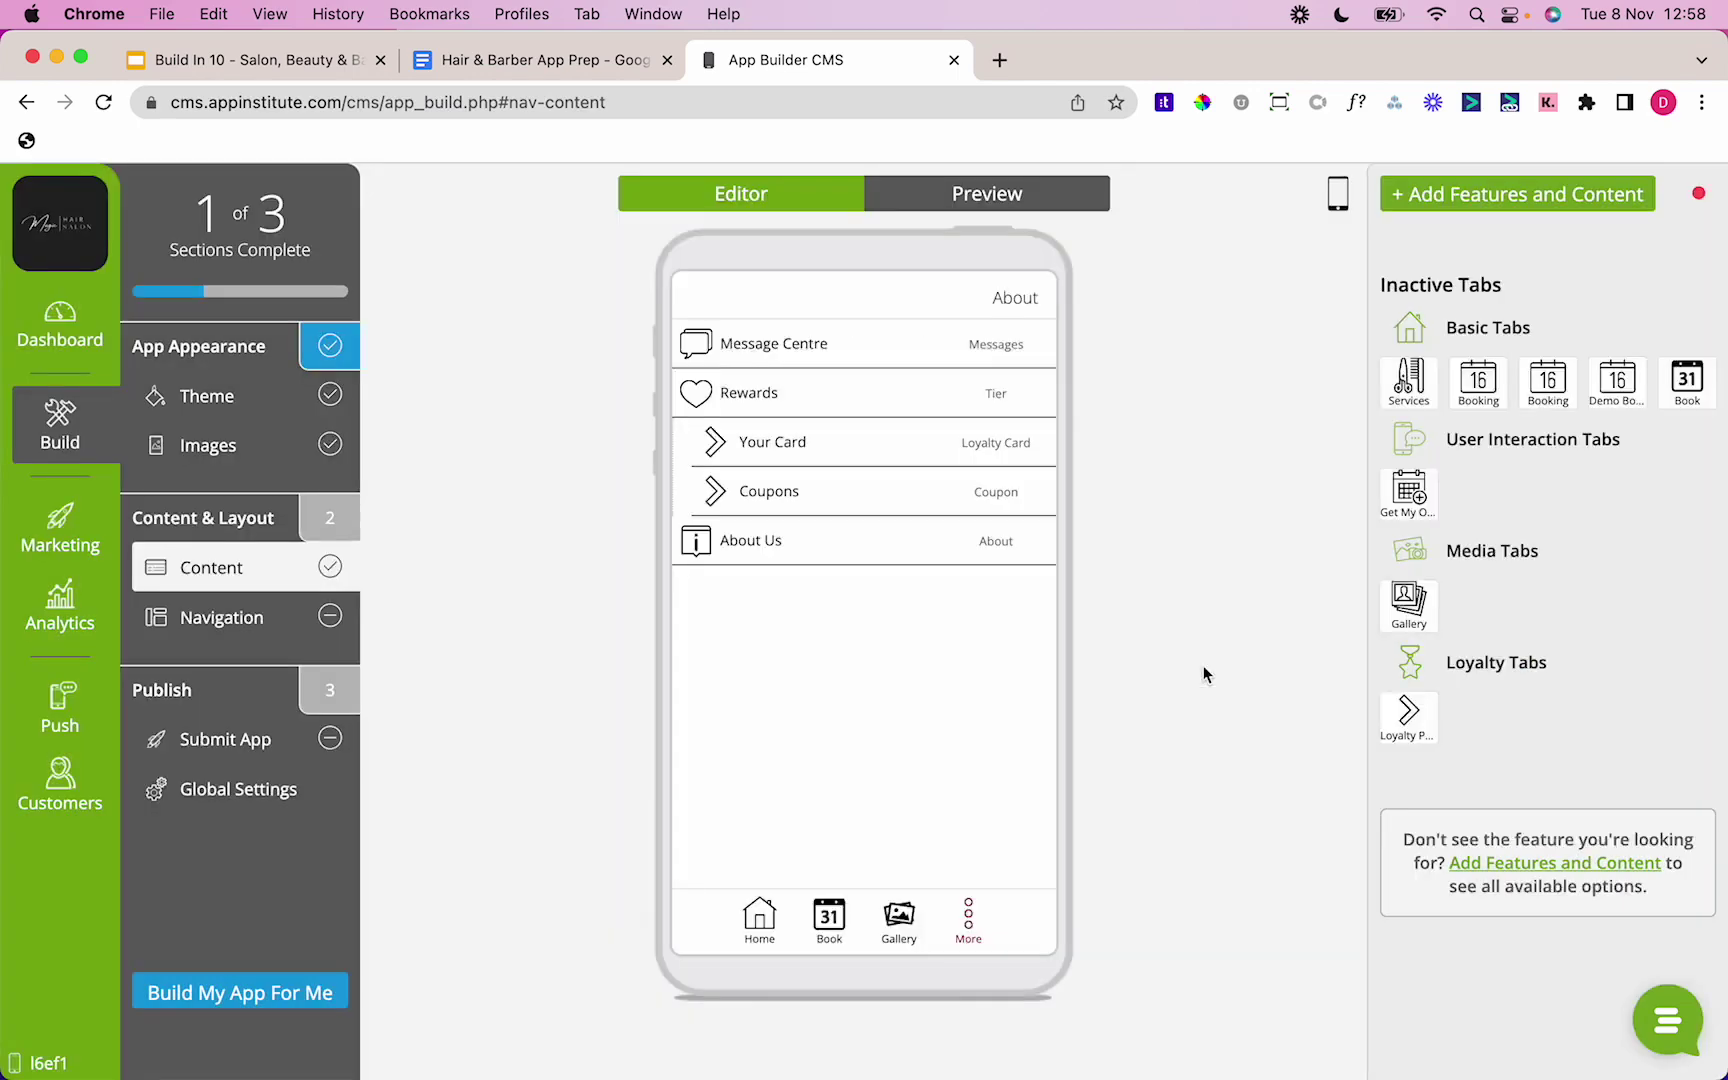
pyautogui.click(1031, 541)
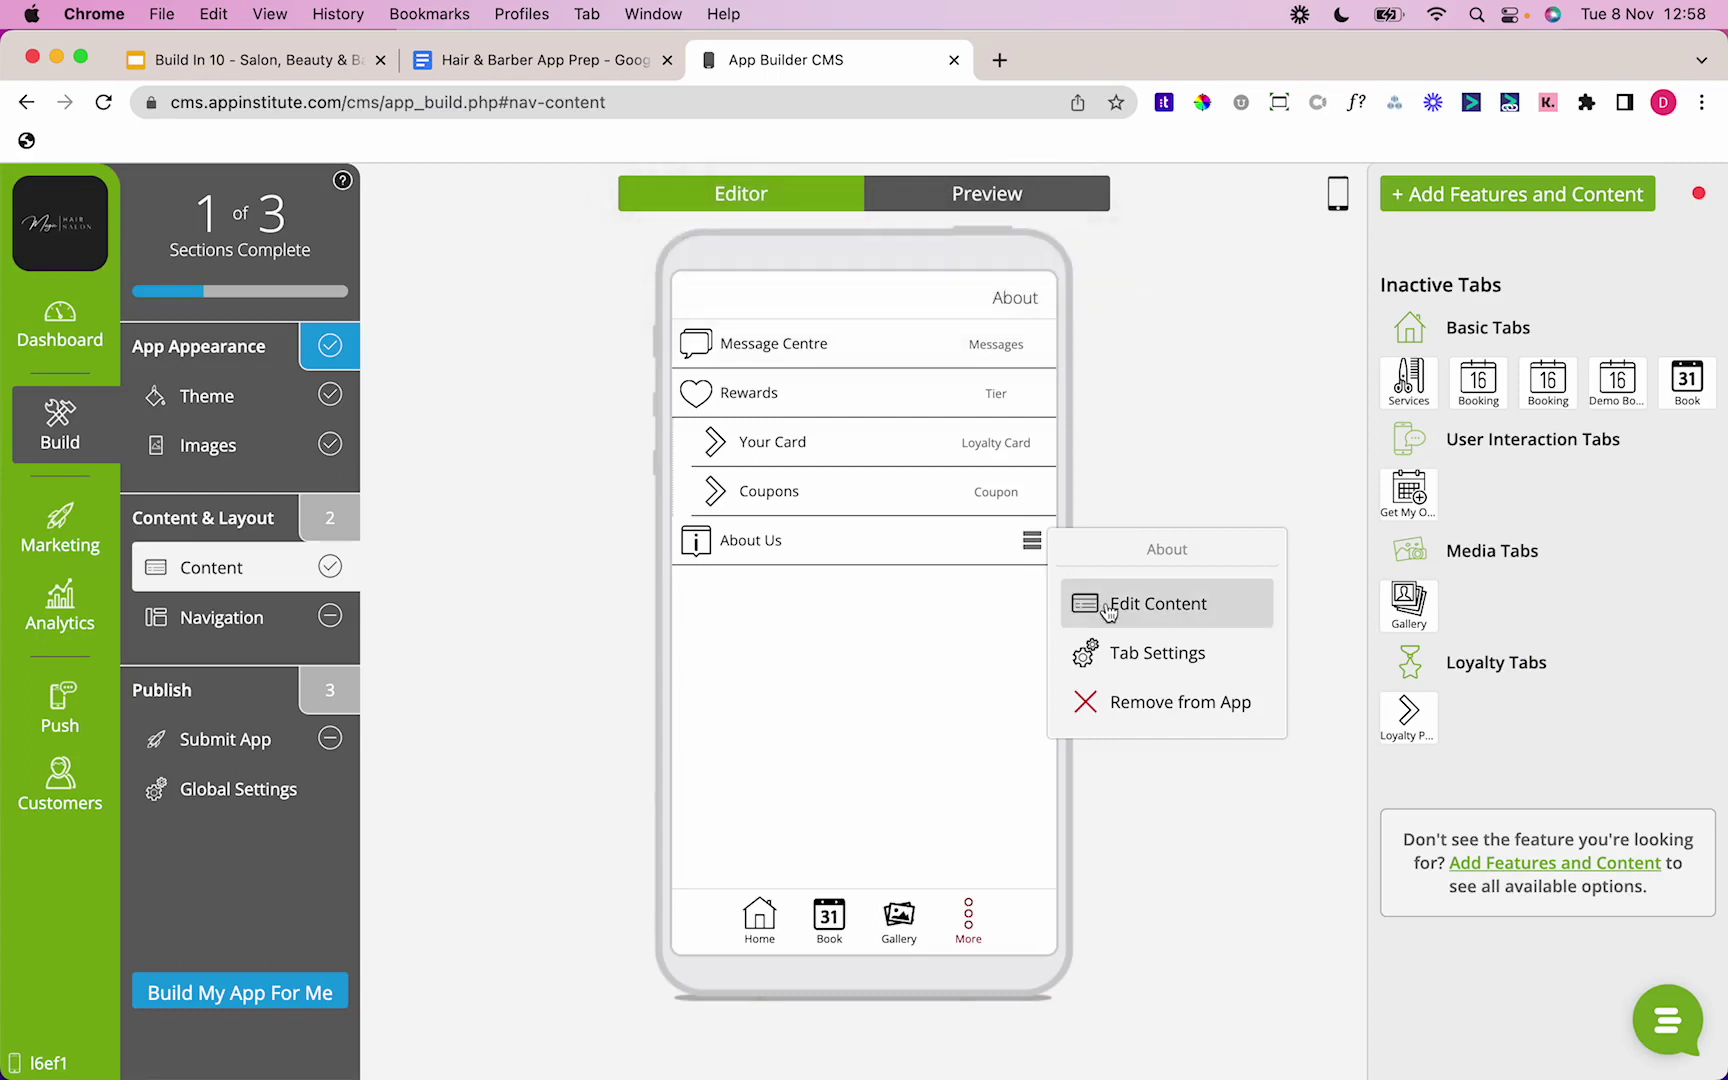
pyautogui.click(1108, 605)
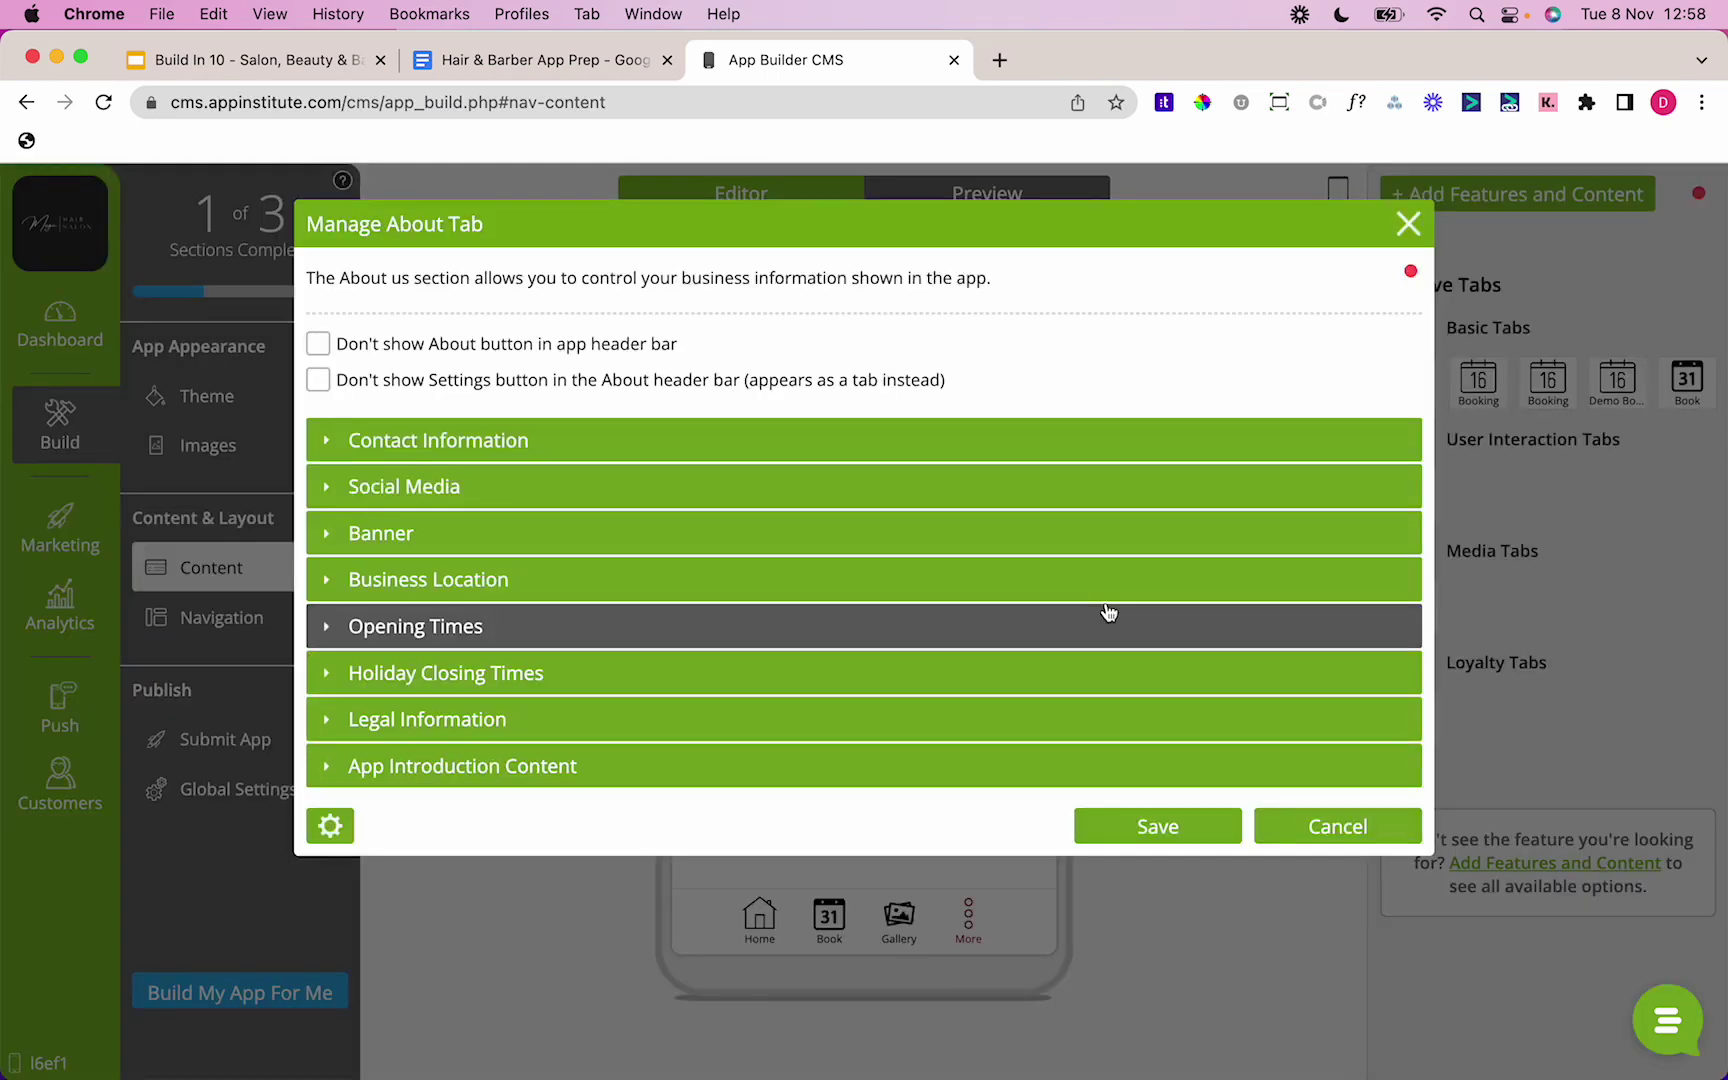
pyautogui.click(666, 458)
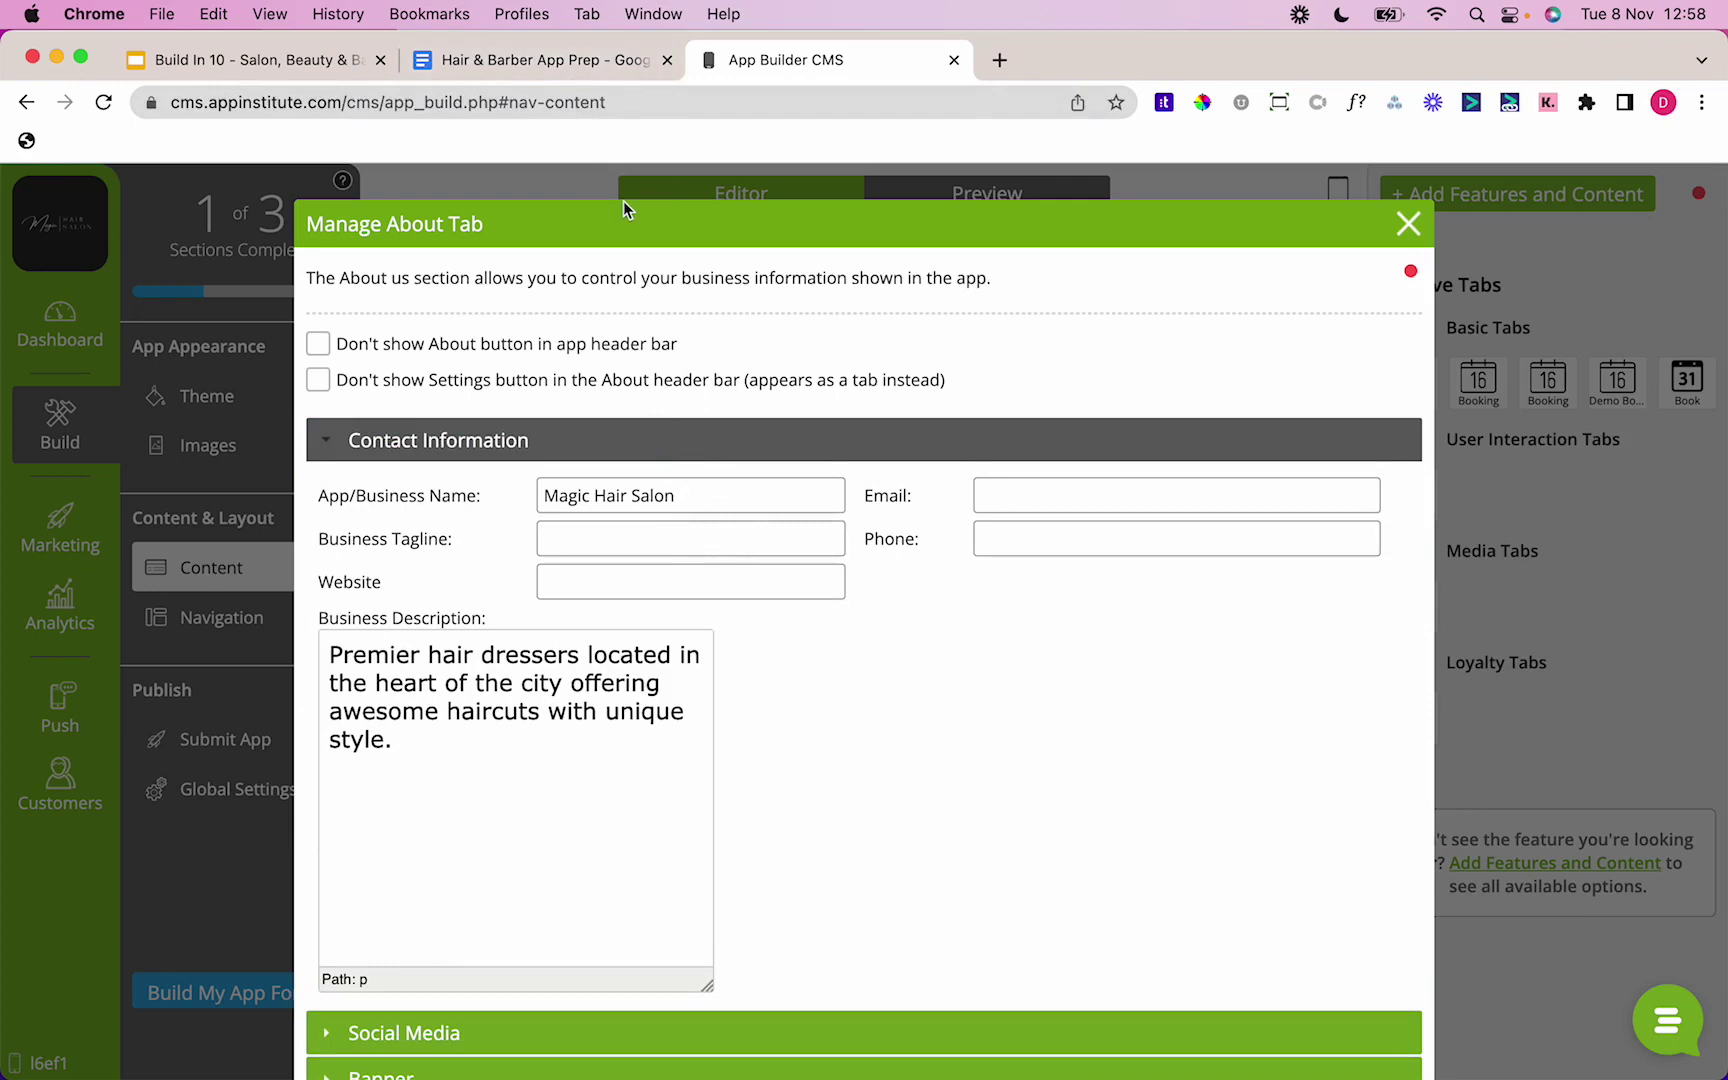
# Step: Copy the salon's email address from the prep notes into the Email field
pyautogui.click(567, 58)
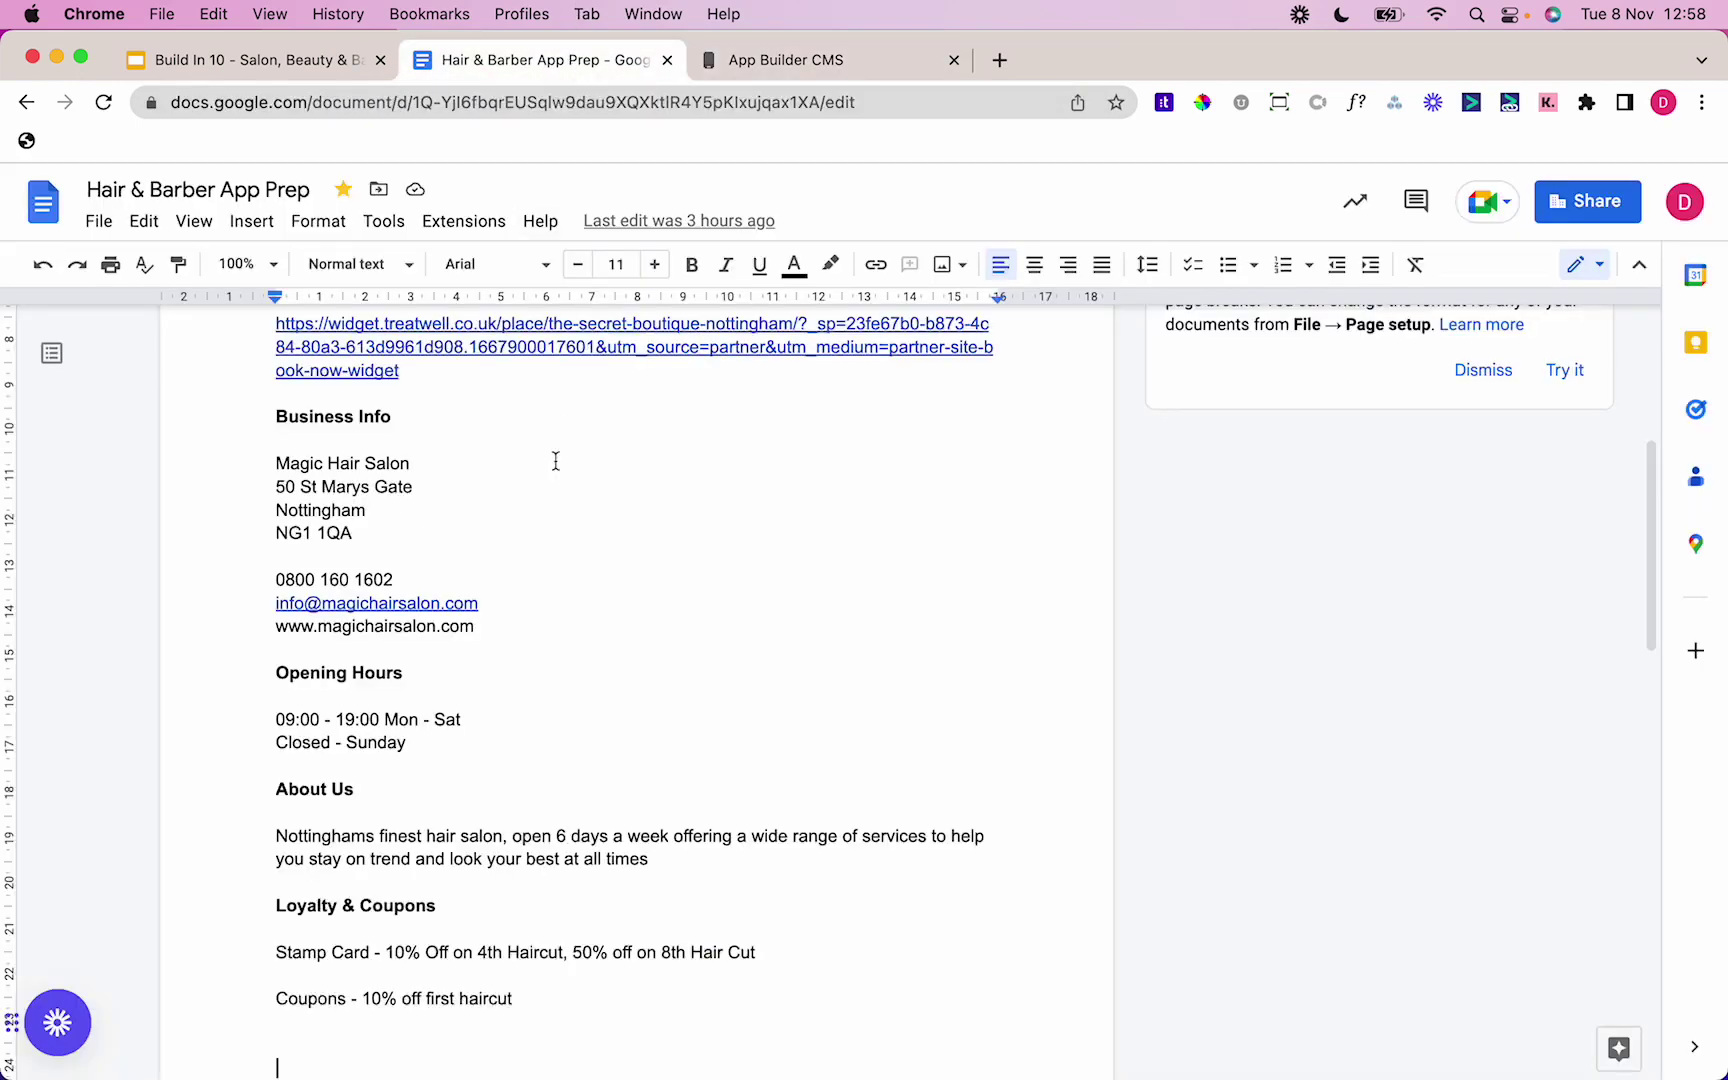
pyautogui.tripleClick(521, 607)
pyautogui.press('super+c')
pyautogui.click(800, 60)
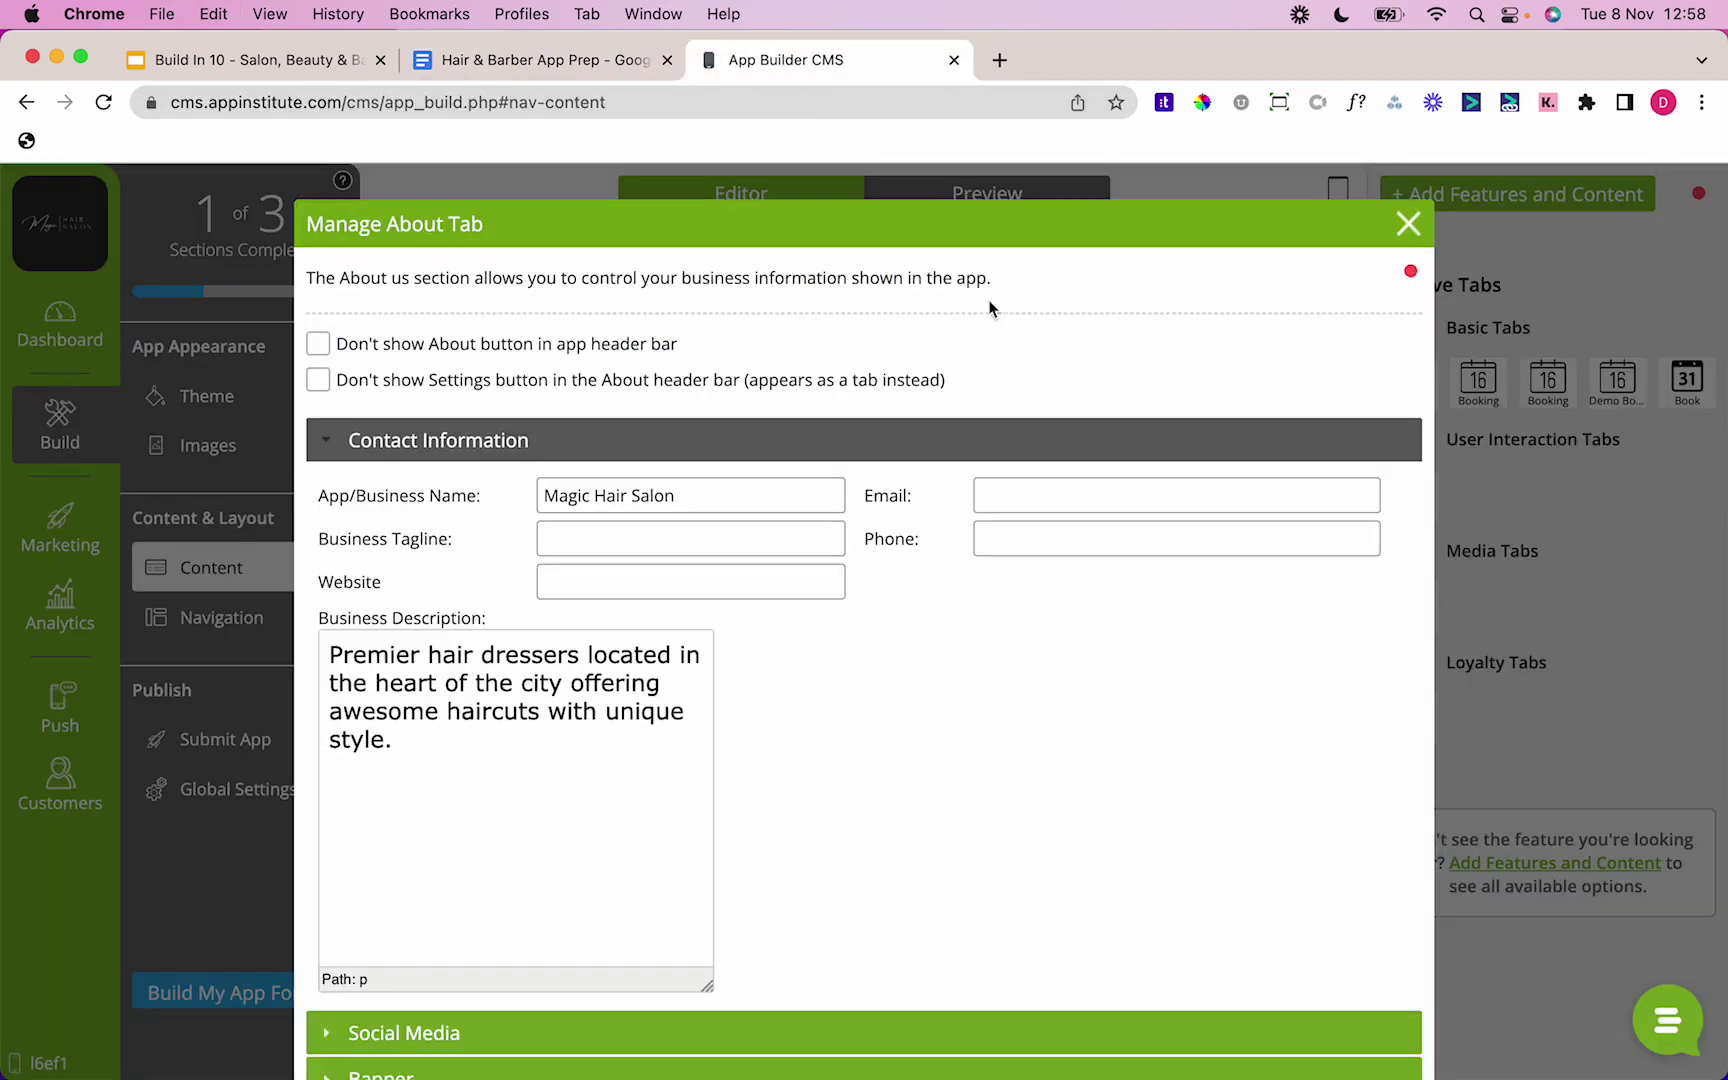
pyautogui.click(1100, 492)
pyautogui.press('super+v')
# Step: Fill the Website field with the salon's website address from the prep notes
pyautogui.click(560, 60)
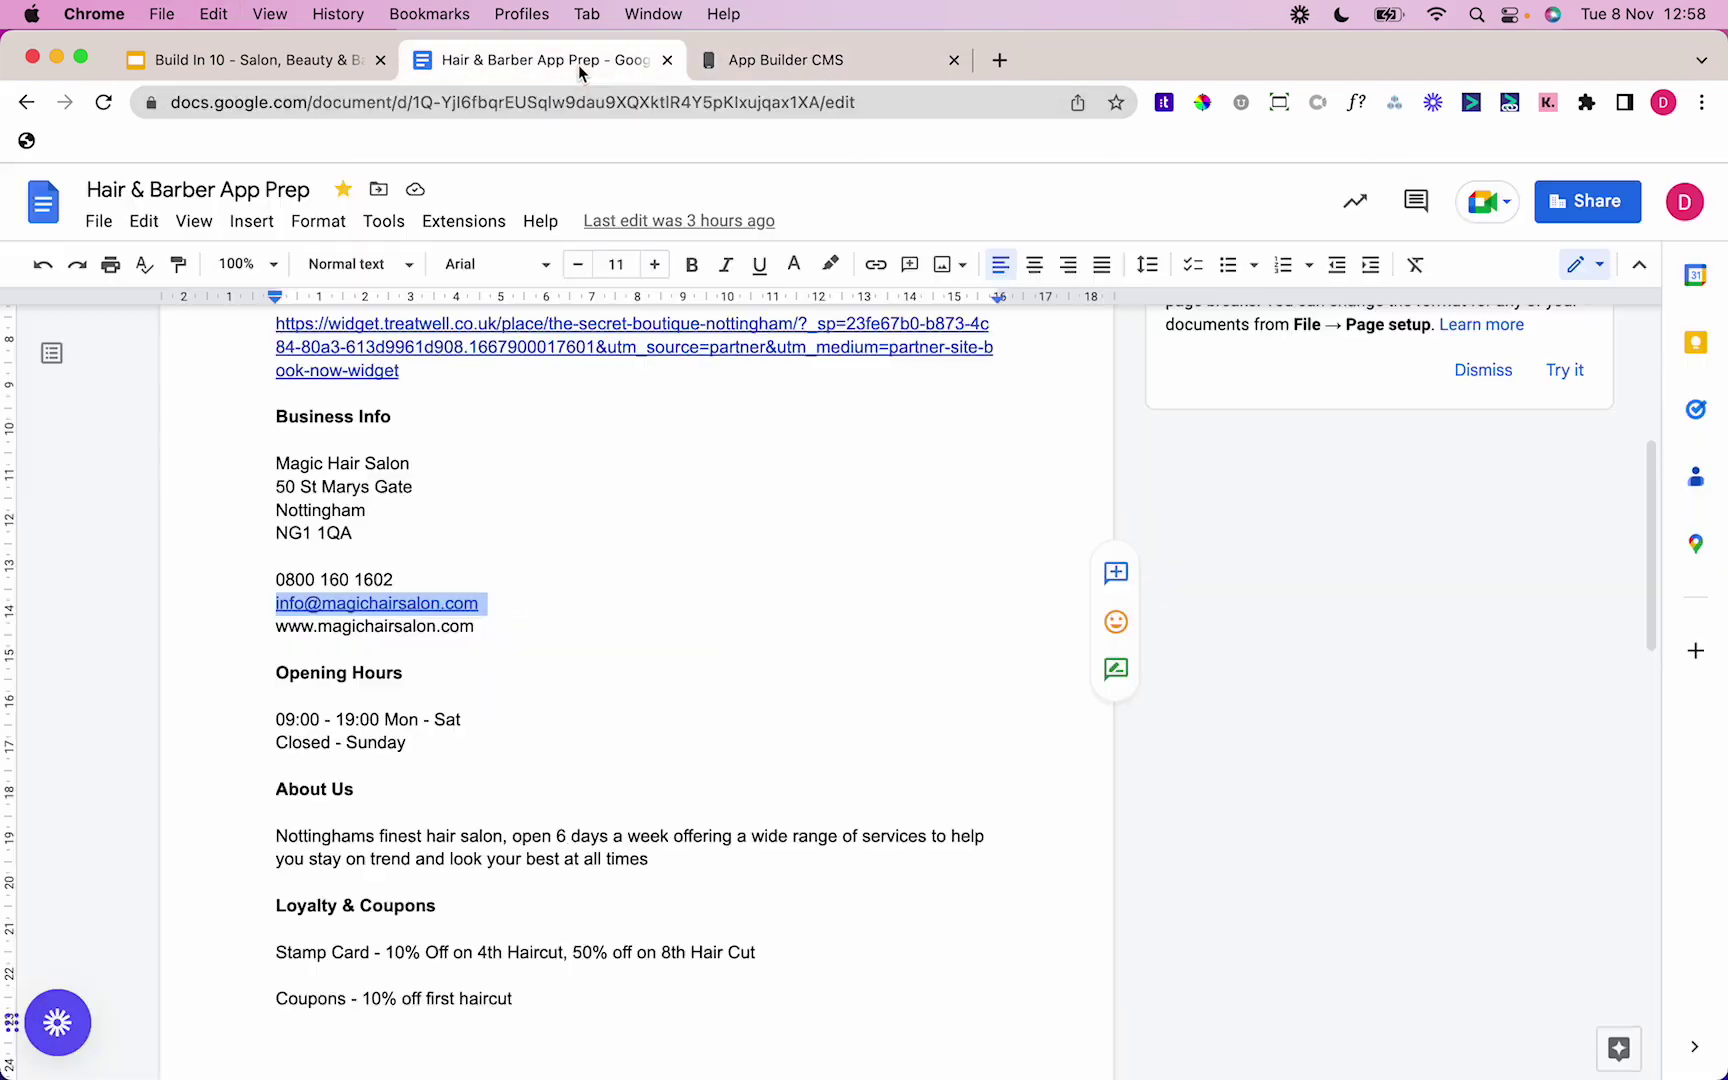
pyautogui.moveTo(476, 627); pyautogui.dragTo(277, 627)
pyautogui.press('super+c')
pyautogui.click(800, 60)
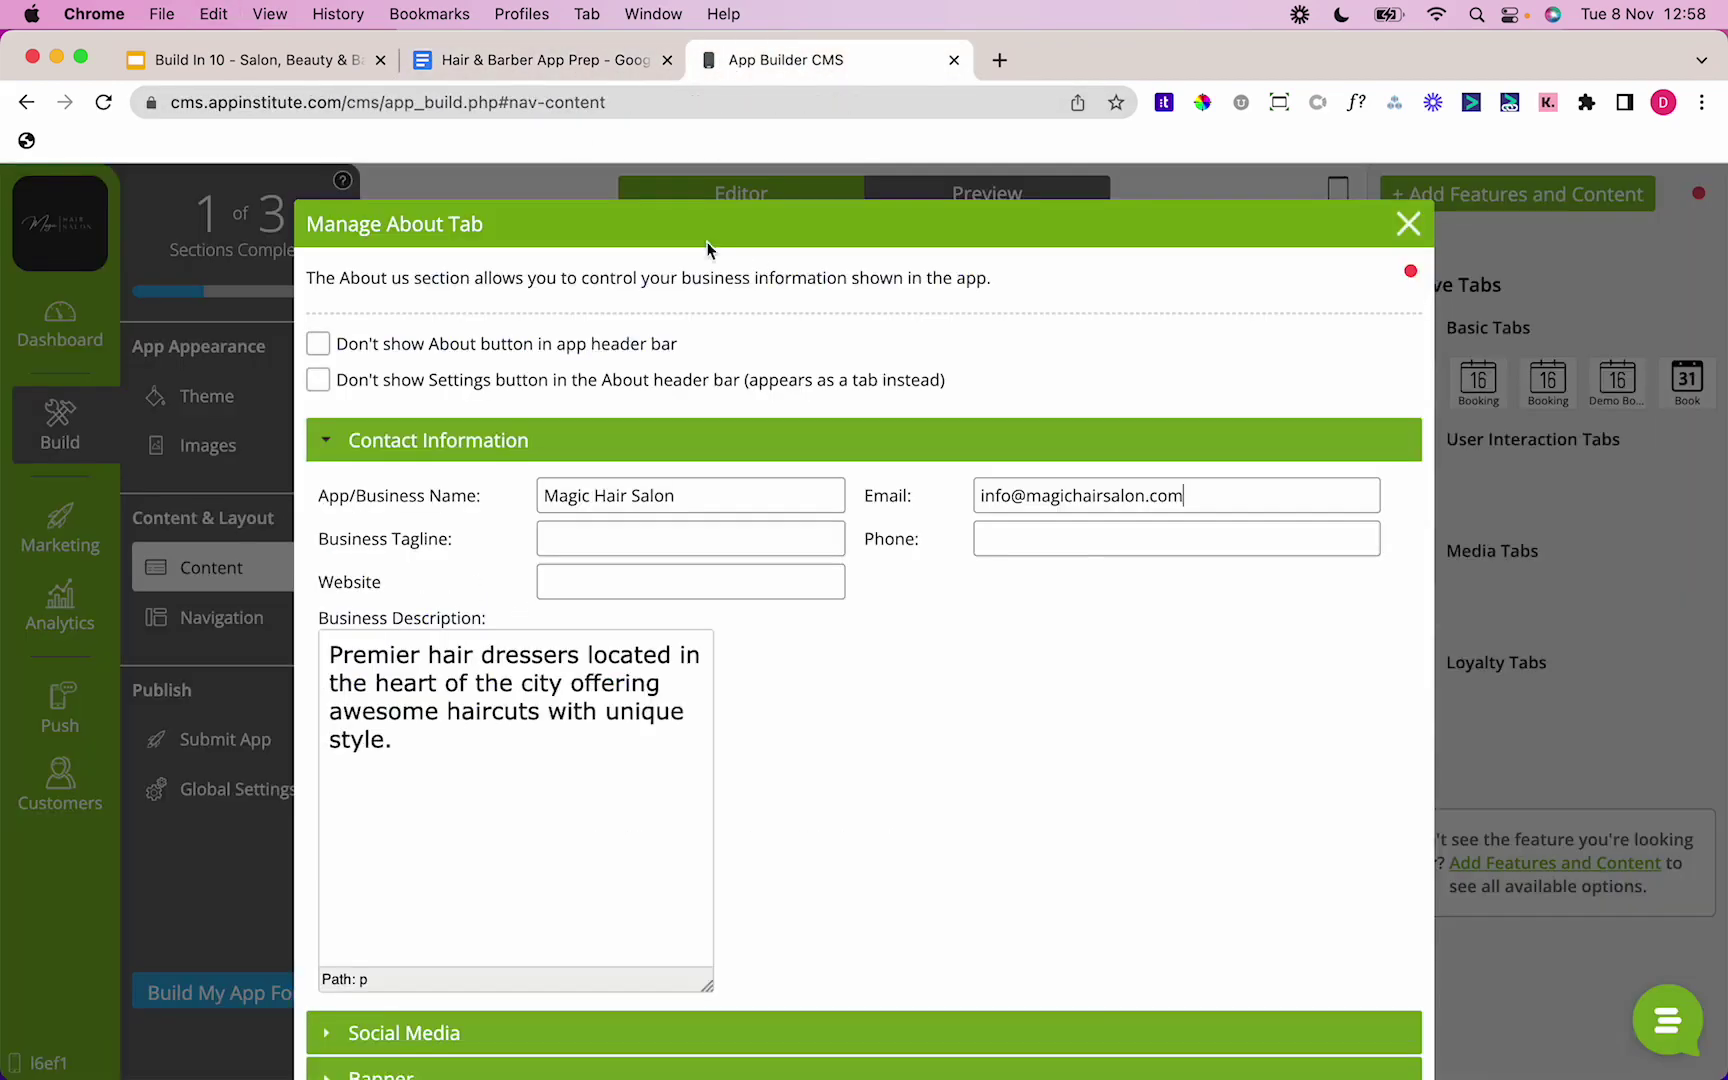
pyautogui.click(640, 578)
pyautogui.press('super+v')
# Step: Fill the Phone field with the salon's phone number from the prep notes
pyautogui.click(540, 60)
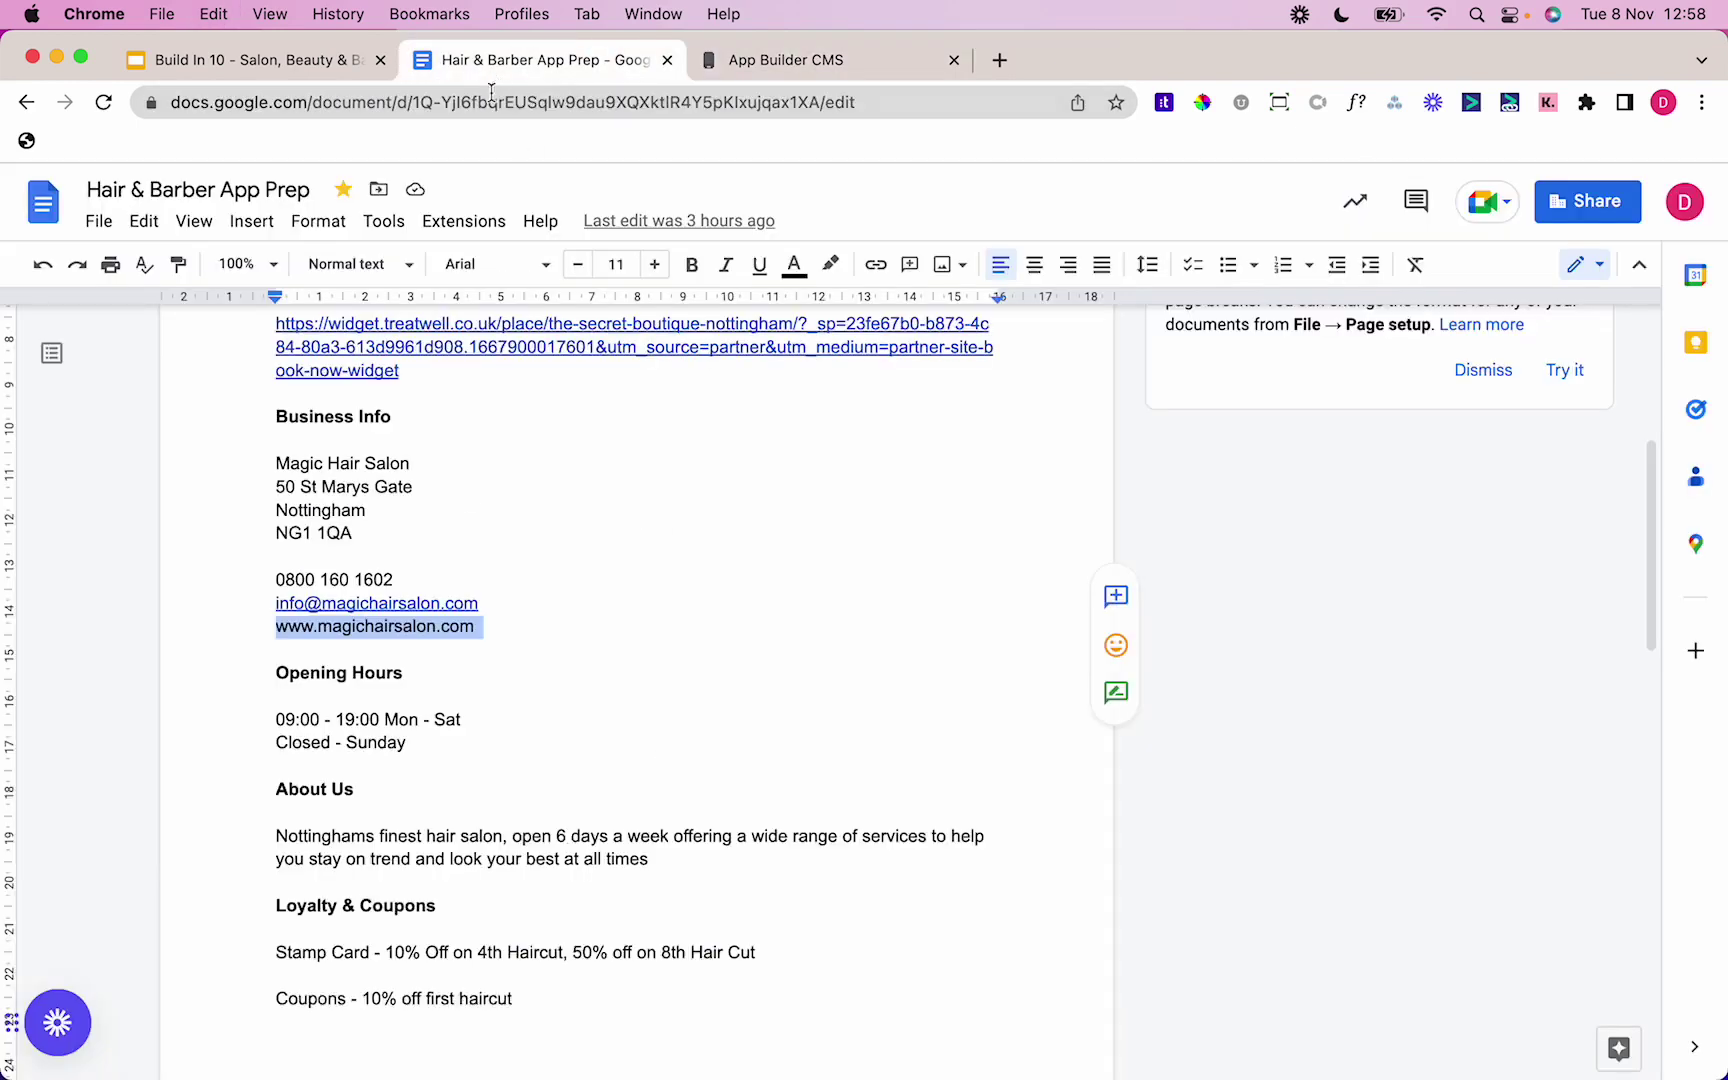
pyautogui.tripleClick(398, 580)
pyautogui.press('super+c')
pyautogui.click(822, 62)
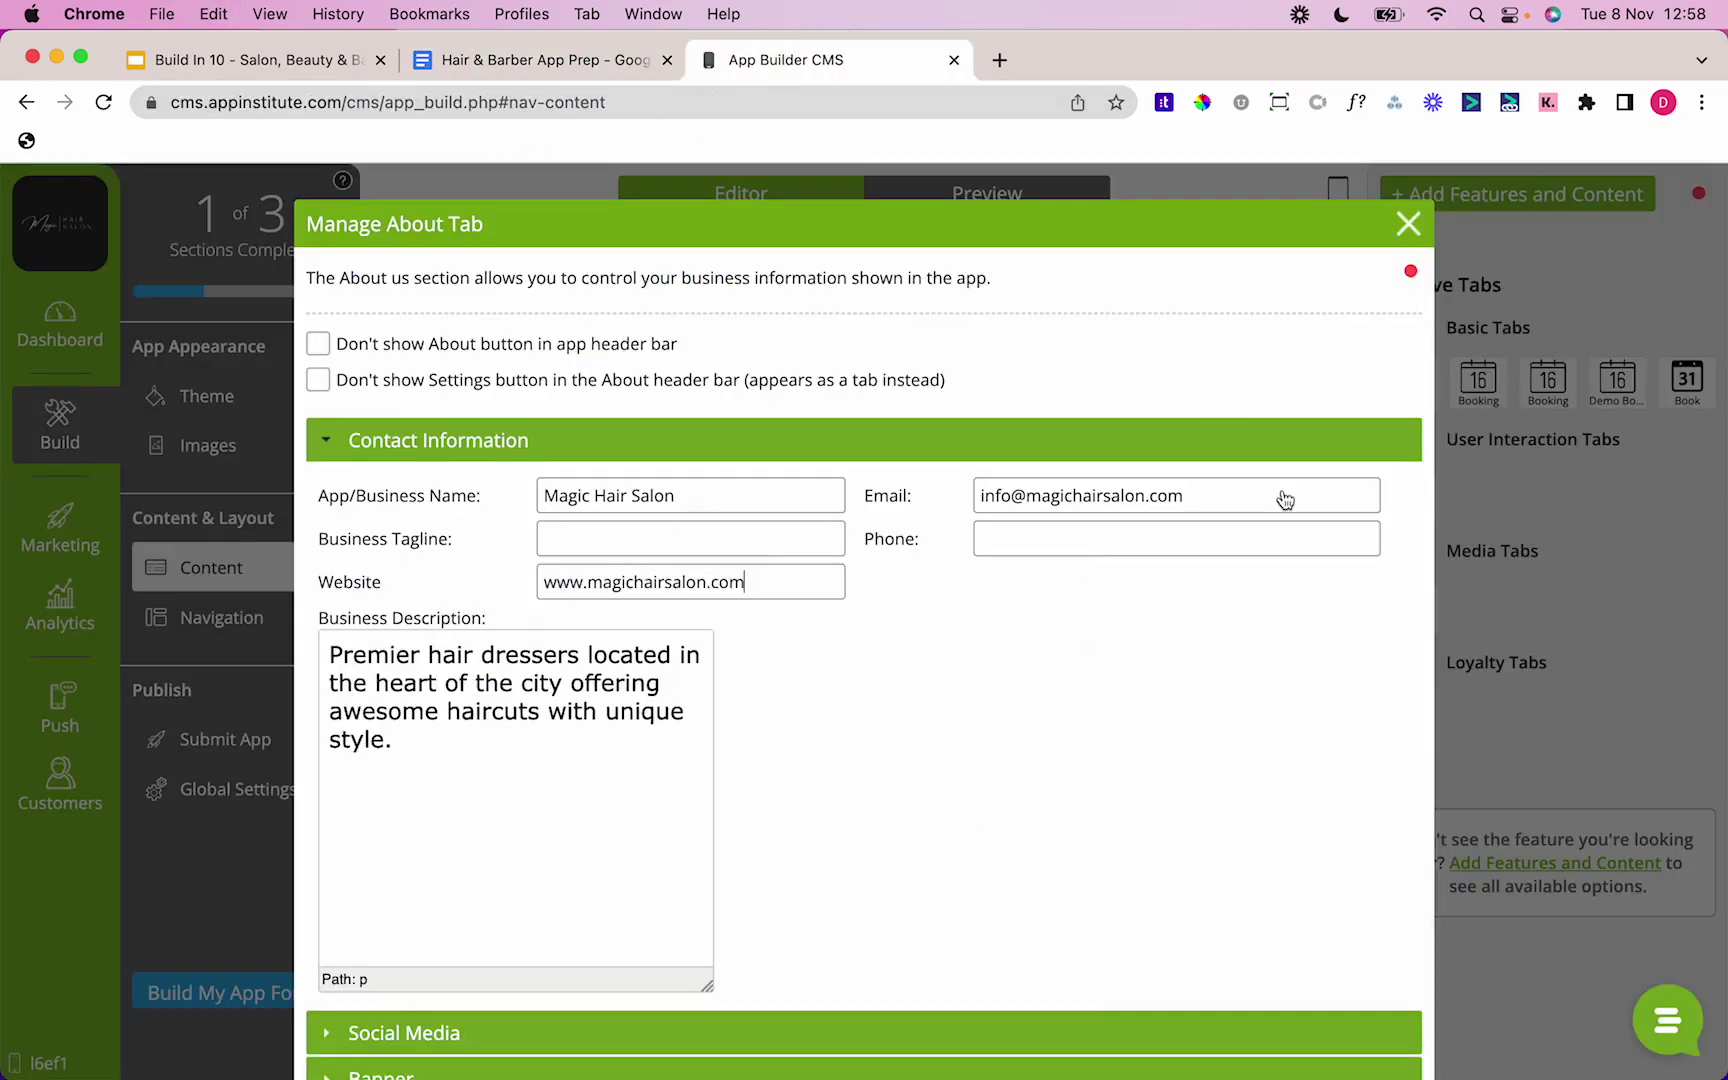
pyautogui.click(1215, 540)
pyautogui.press('super+v')
# Step: Replace the business description with the About Us paragraph 'Nottinghams finest hair salon, open 6 days a week…'
pyautogui.click(671, 683)
pyautogui.press('super+a')
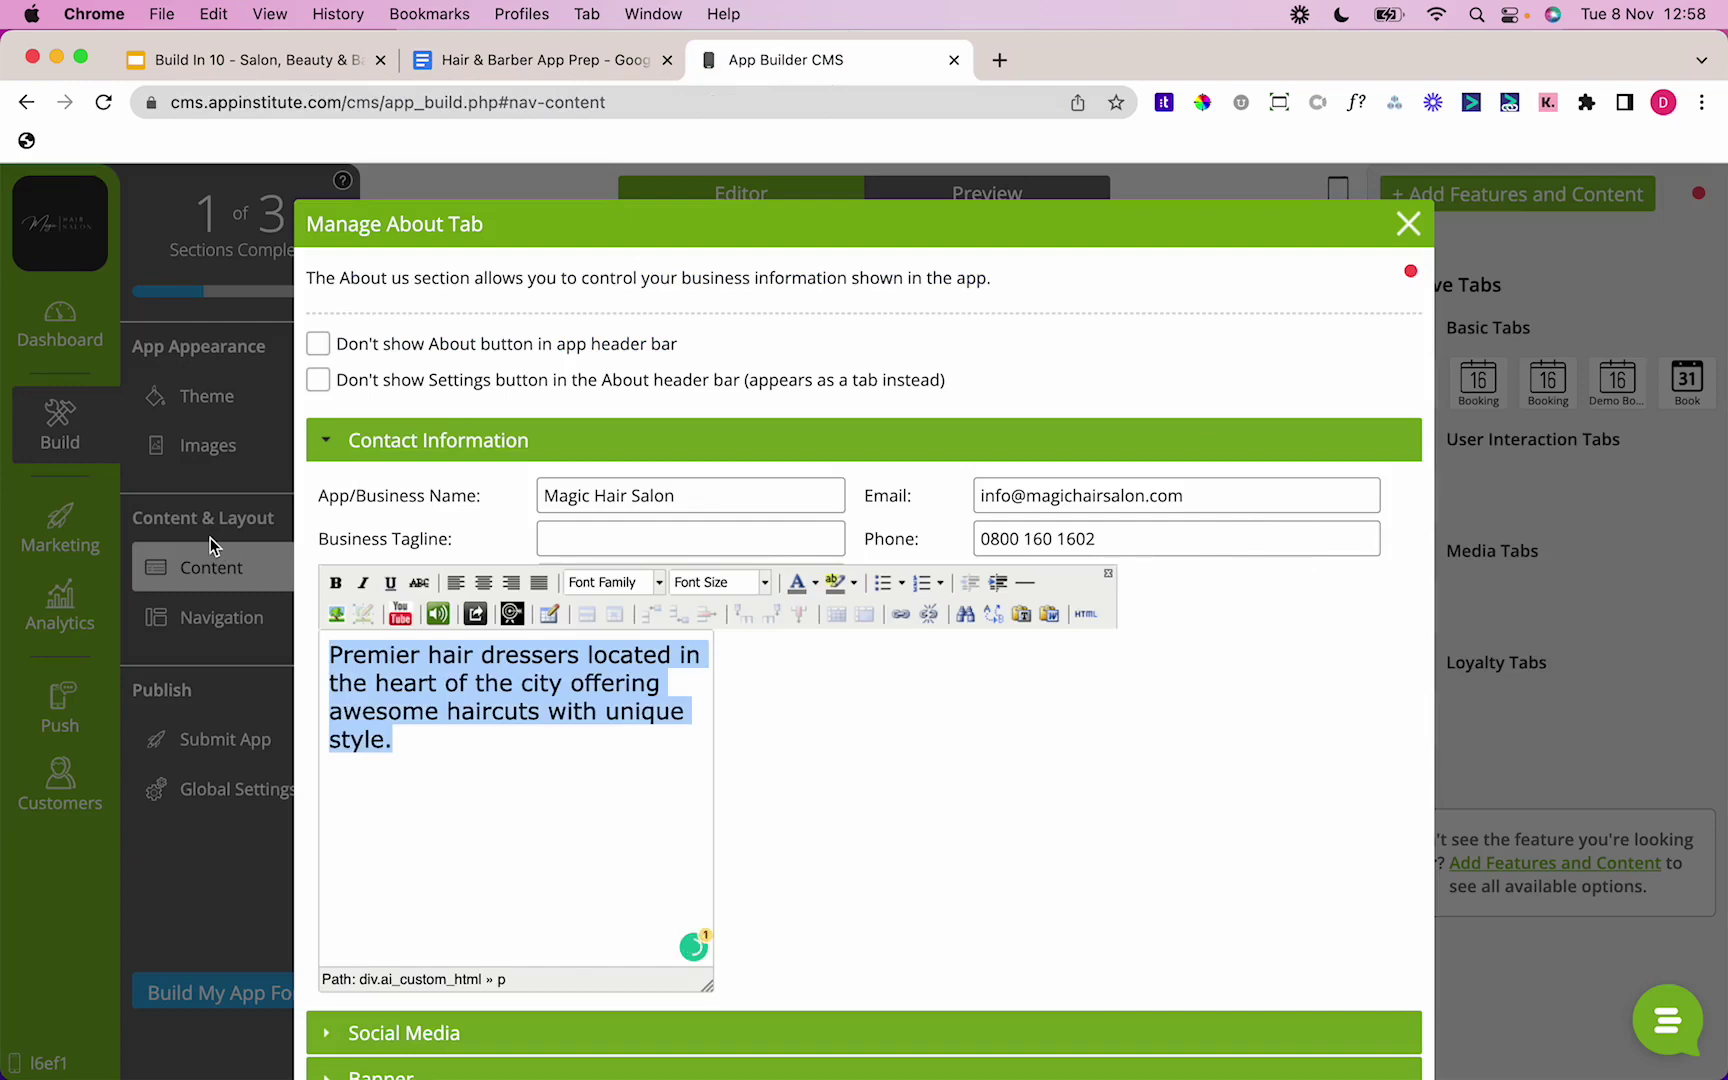
pyautogui.press('BackSpace')
pyautogui.click(477, 68)
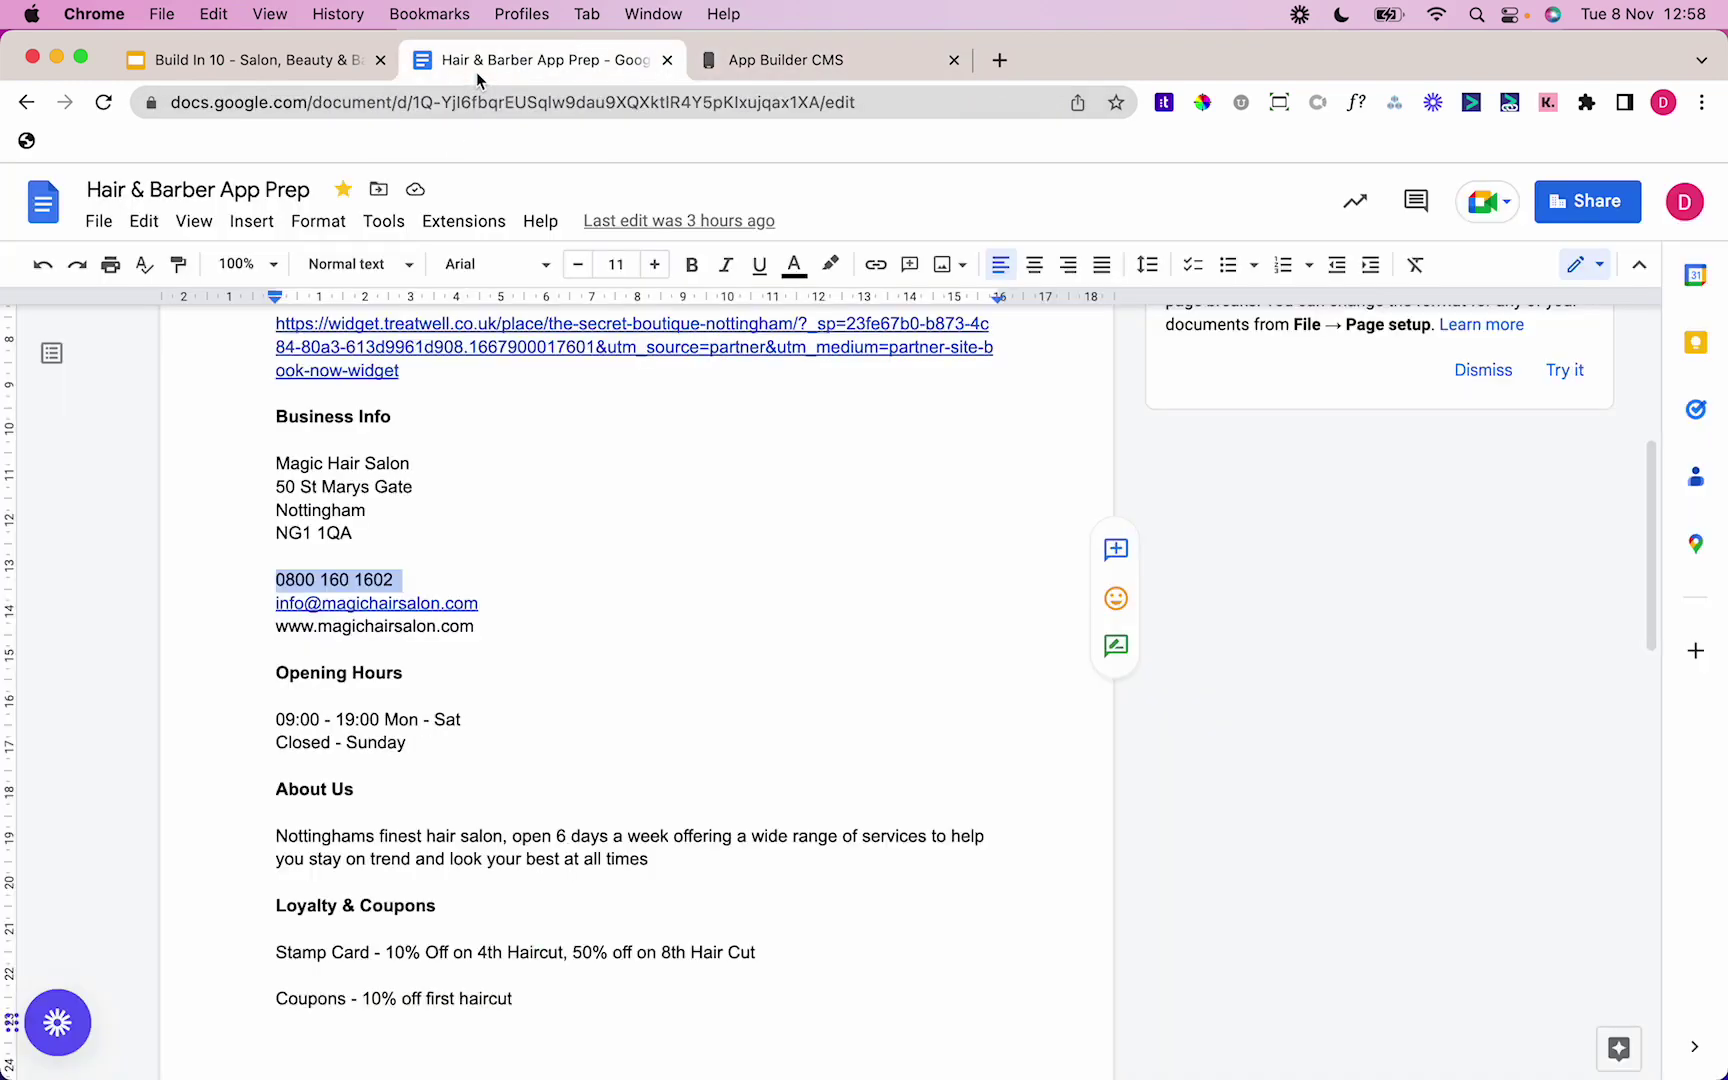
pyautogui.tripleClick(548, 838)
pyautogui.doubleClick(548, 838)
pyautogui.tripleClick(582, 840)
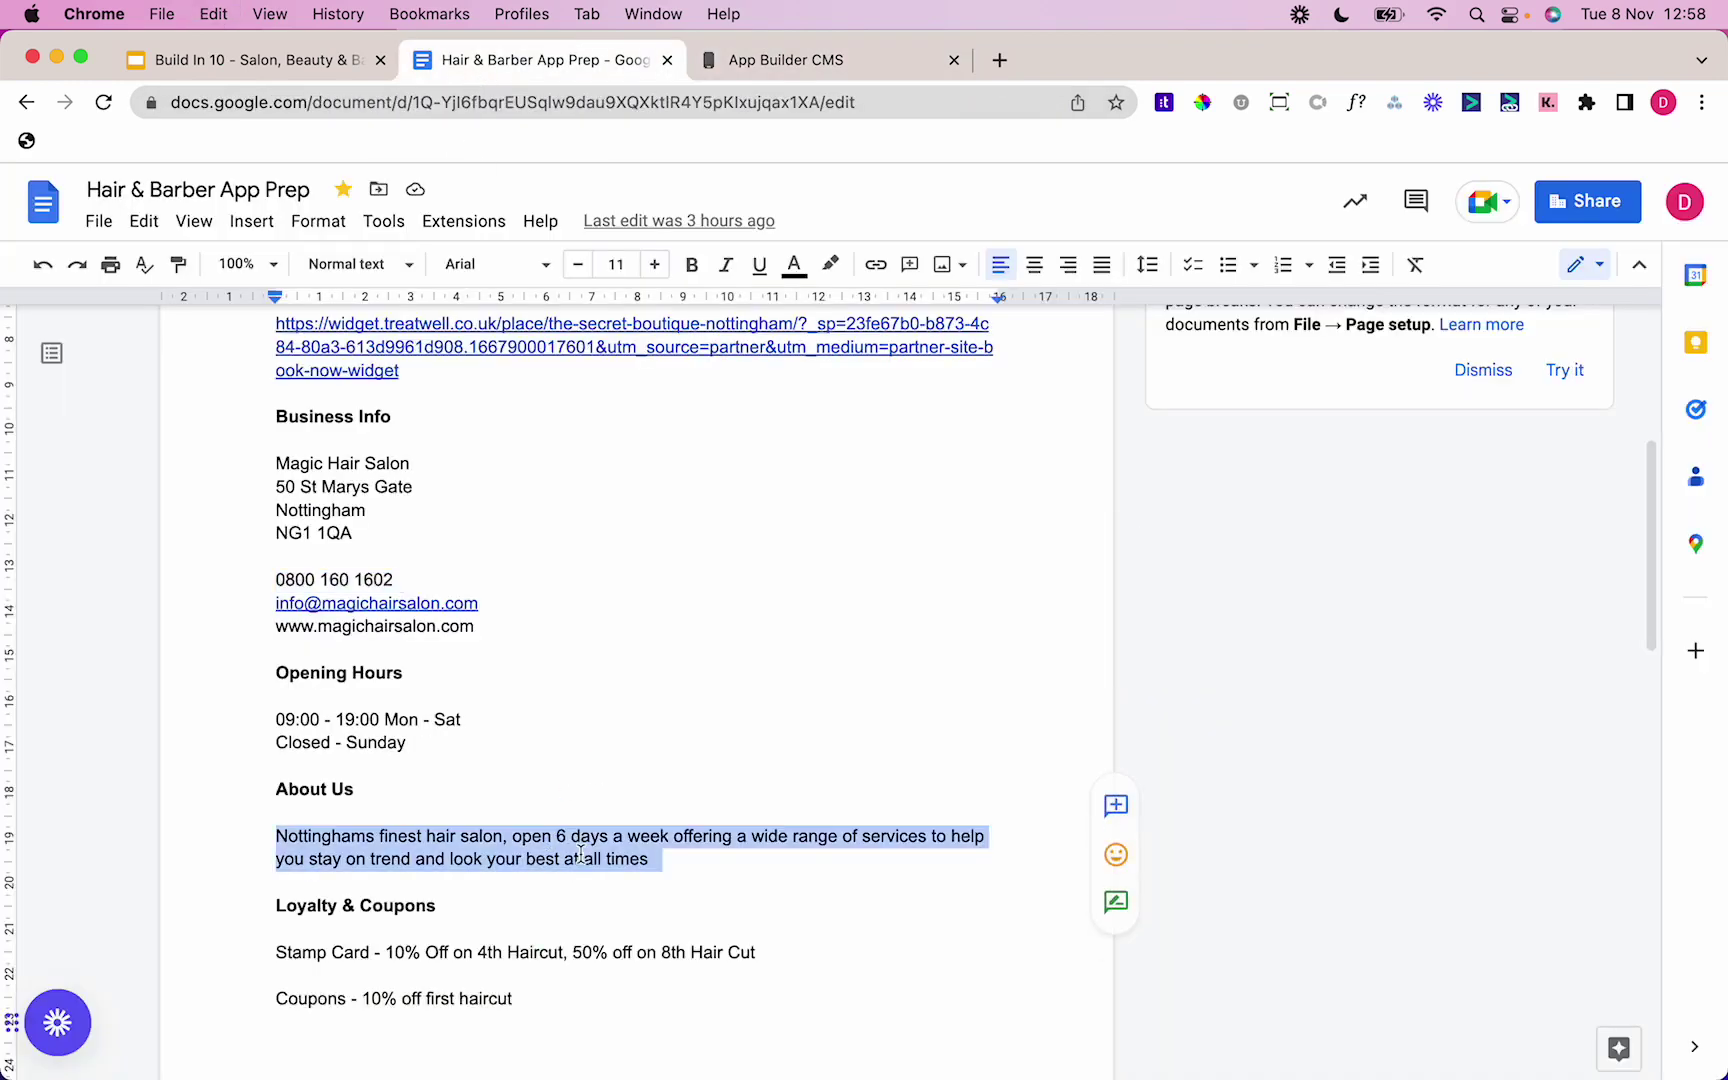
pyautogui.press('super+c')
pyautogui.click(800, 60)
pyautogui.press('super+v')
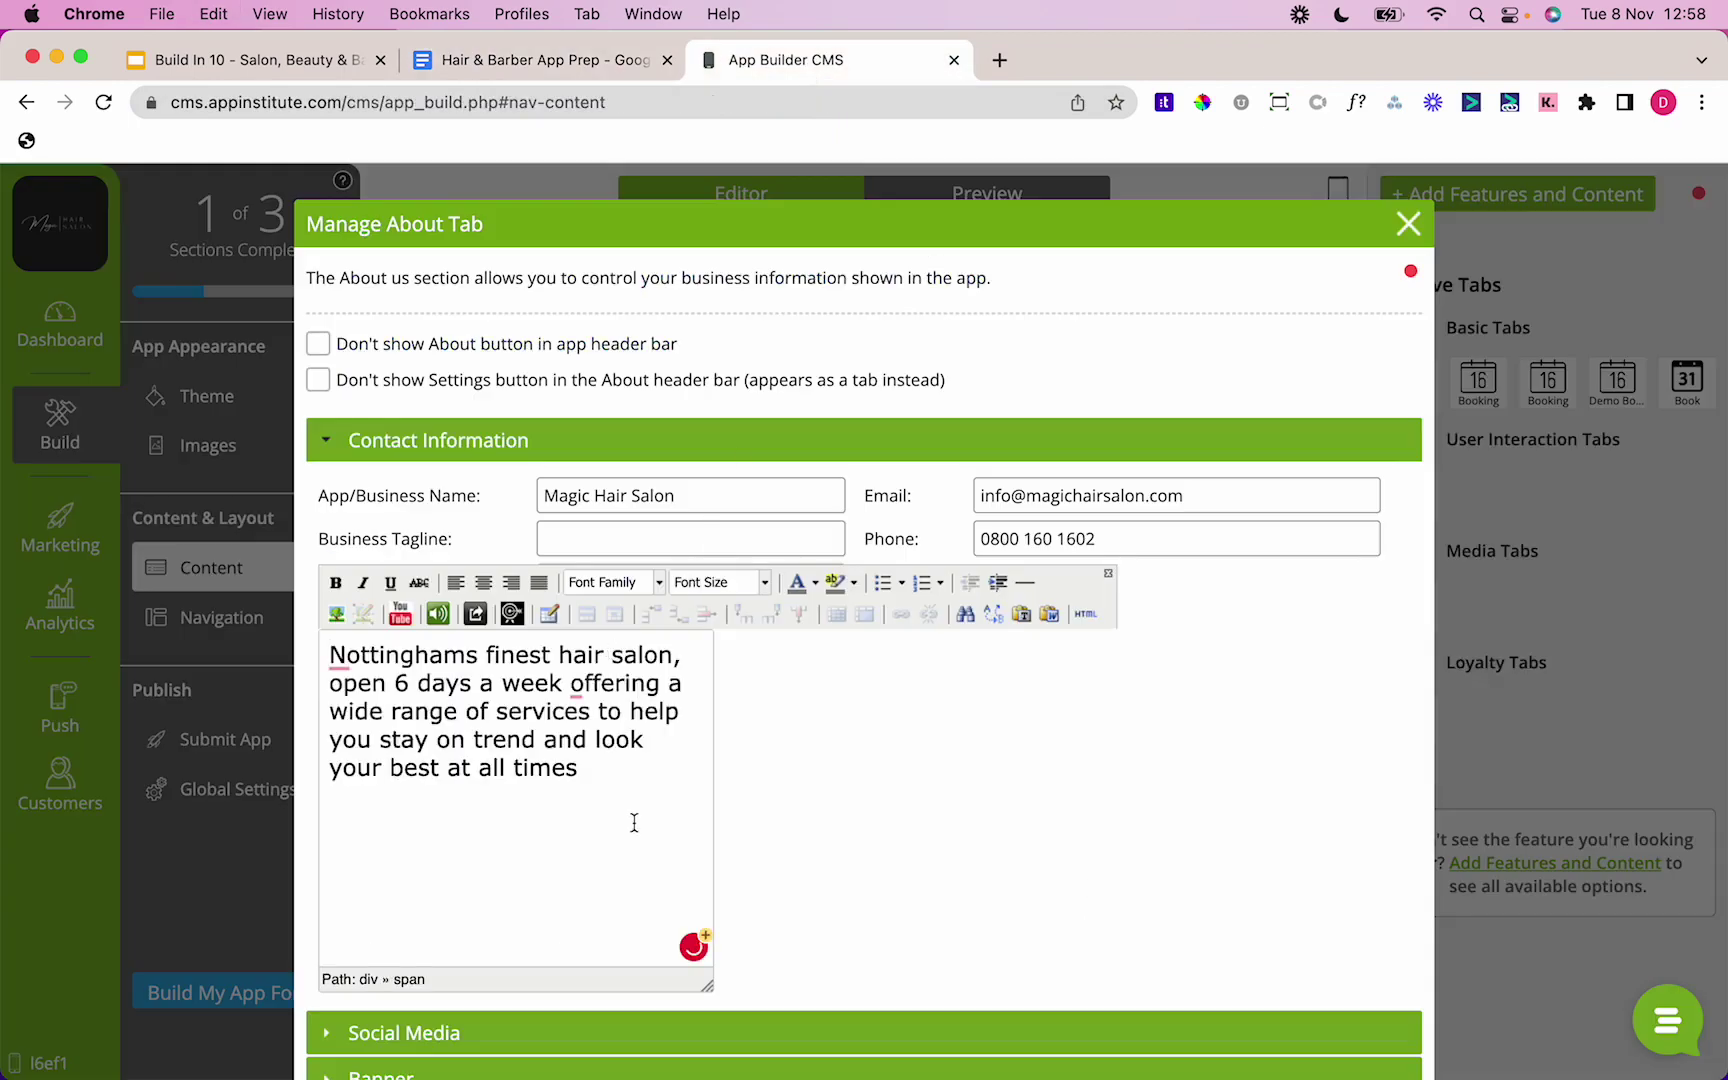
pyautogui.scroll(-5, 1058, 711)
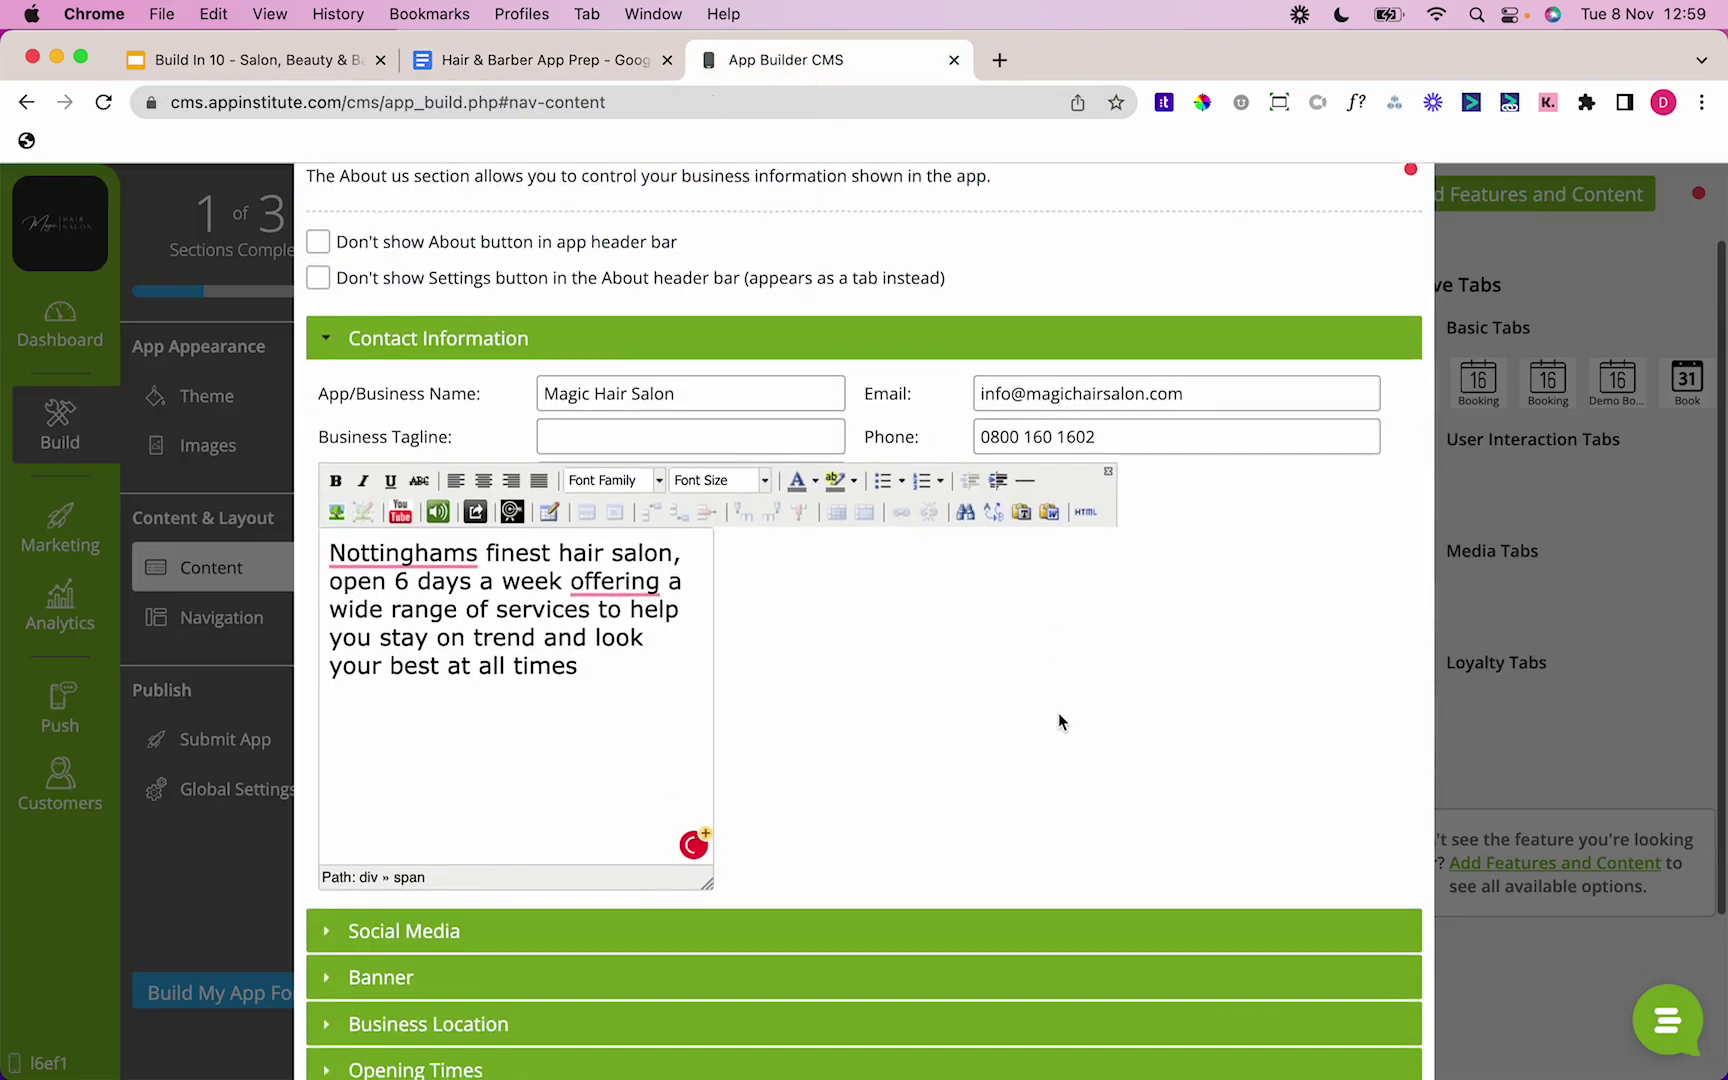
pyautogui.scroll(-1, 1058, 711)
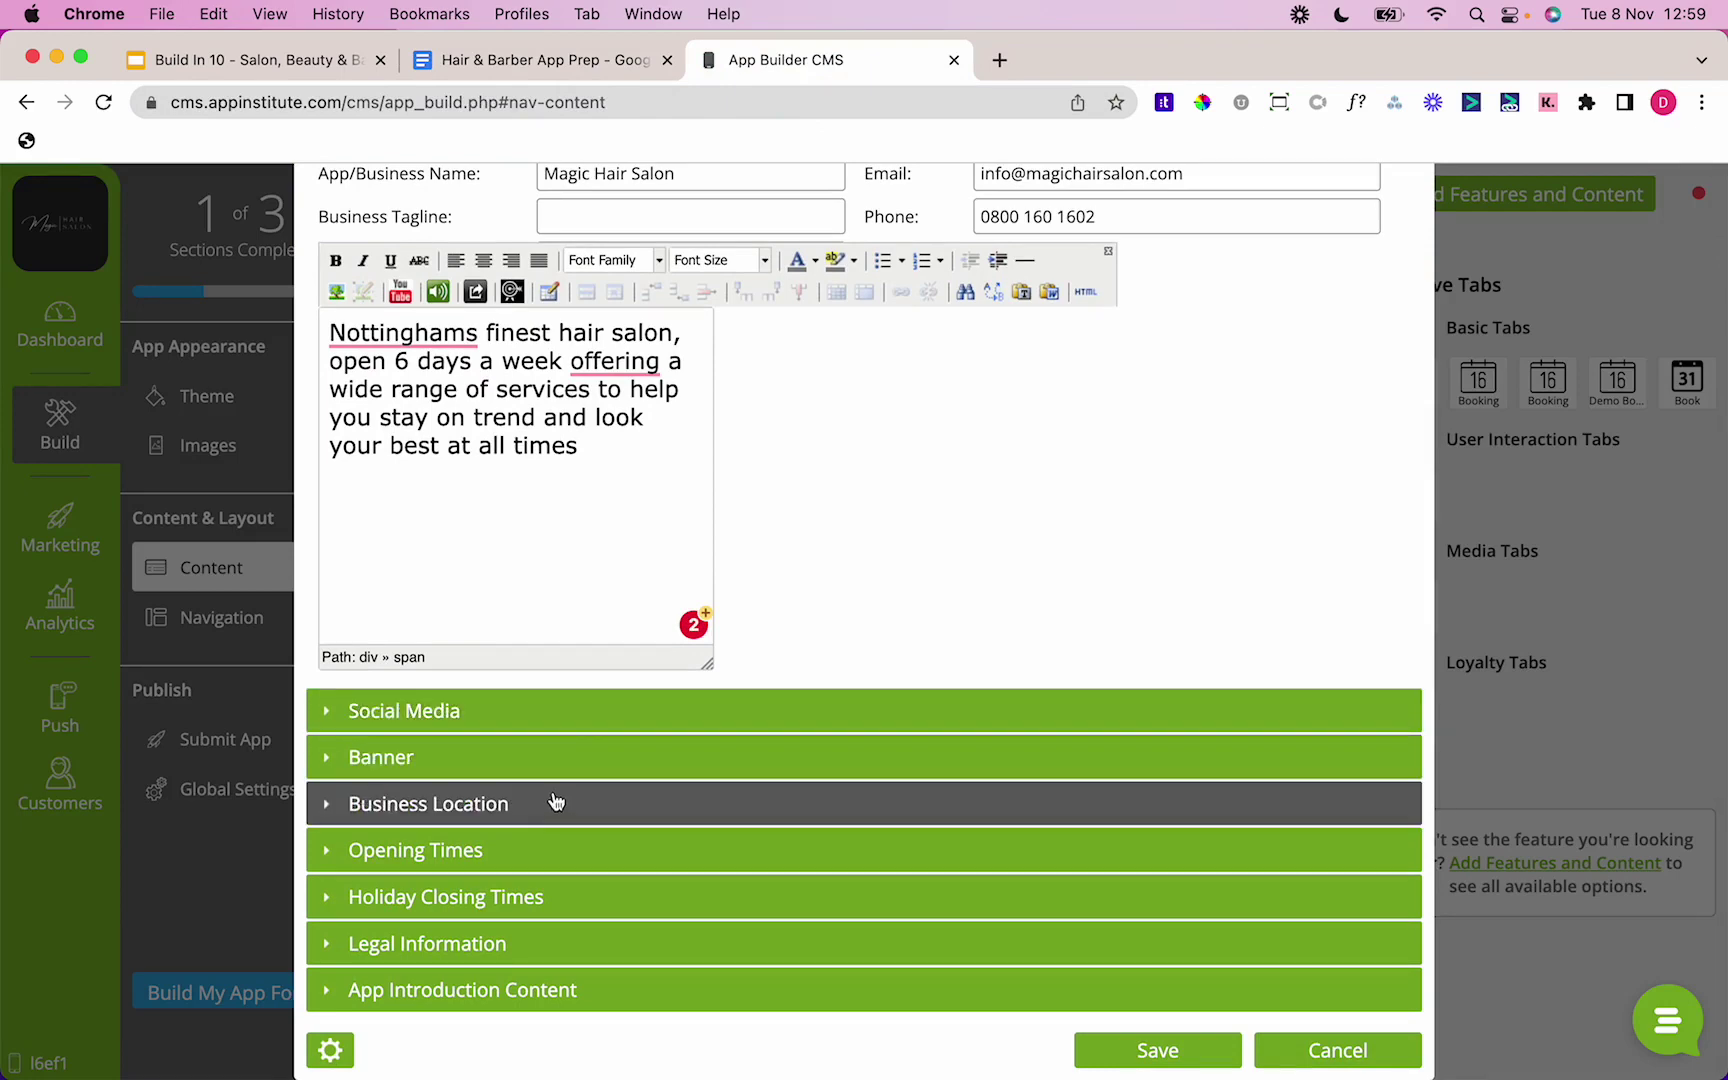
pyautogui.click(531, 712)
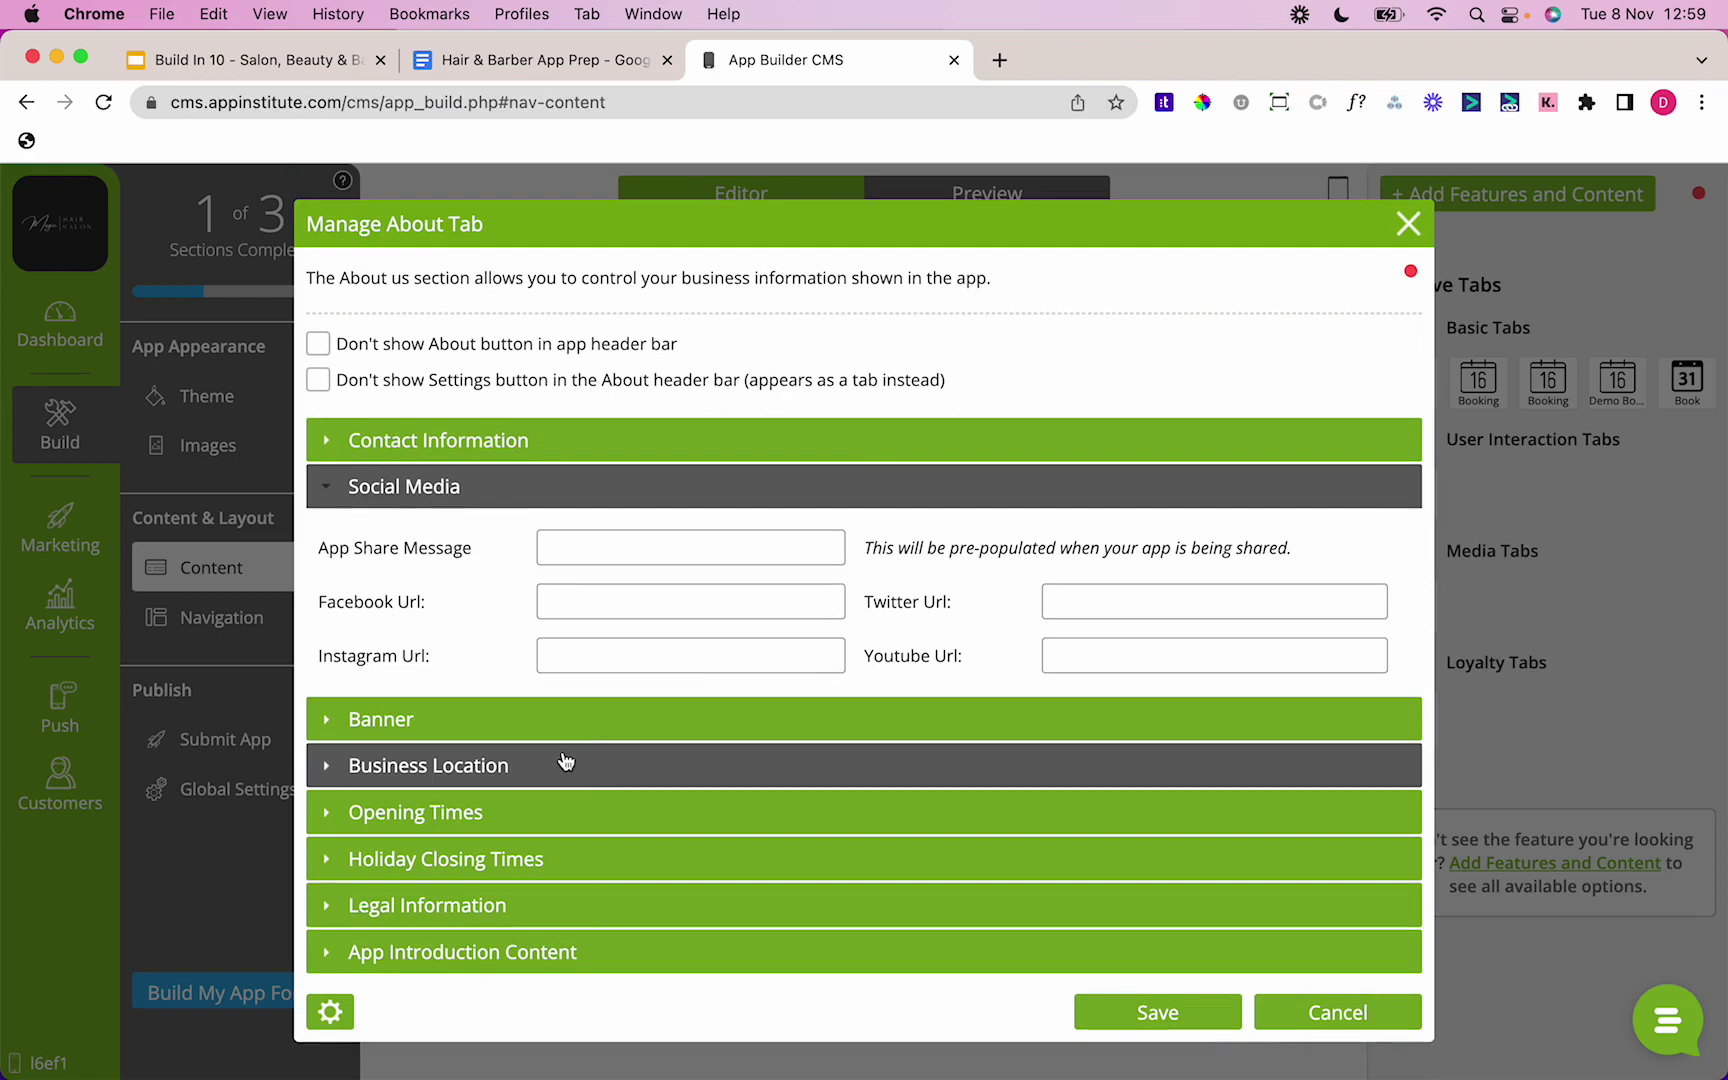
pyautogui.click(558, 722)
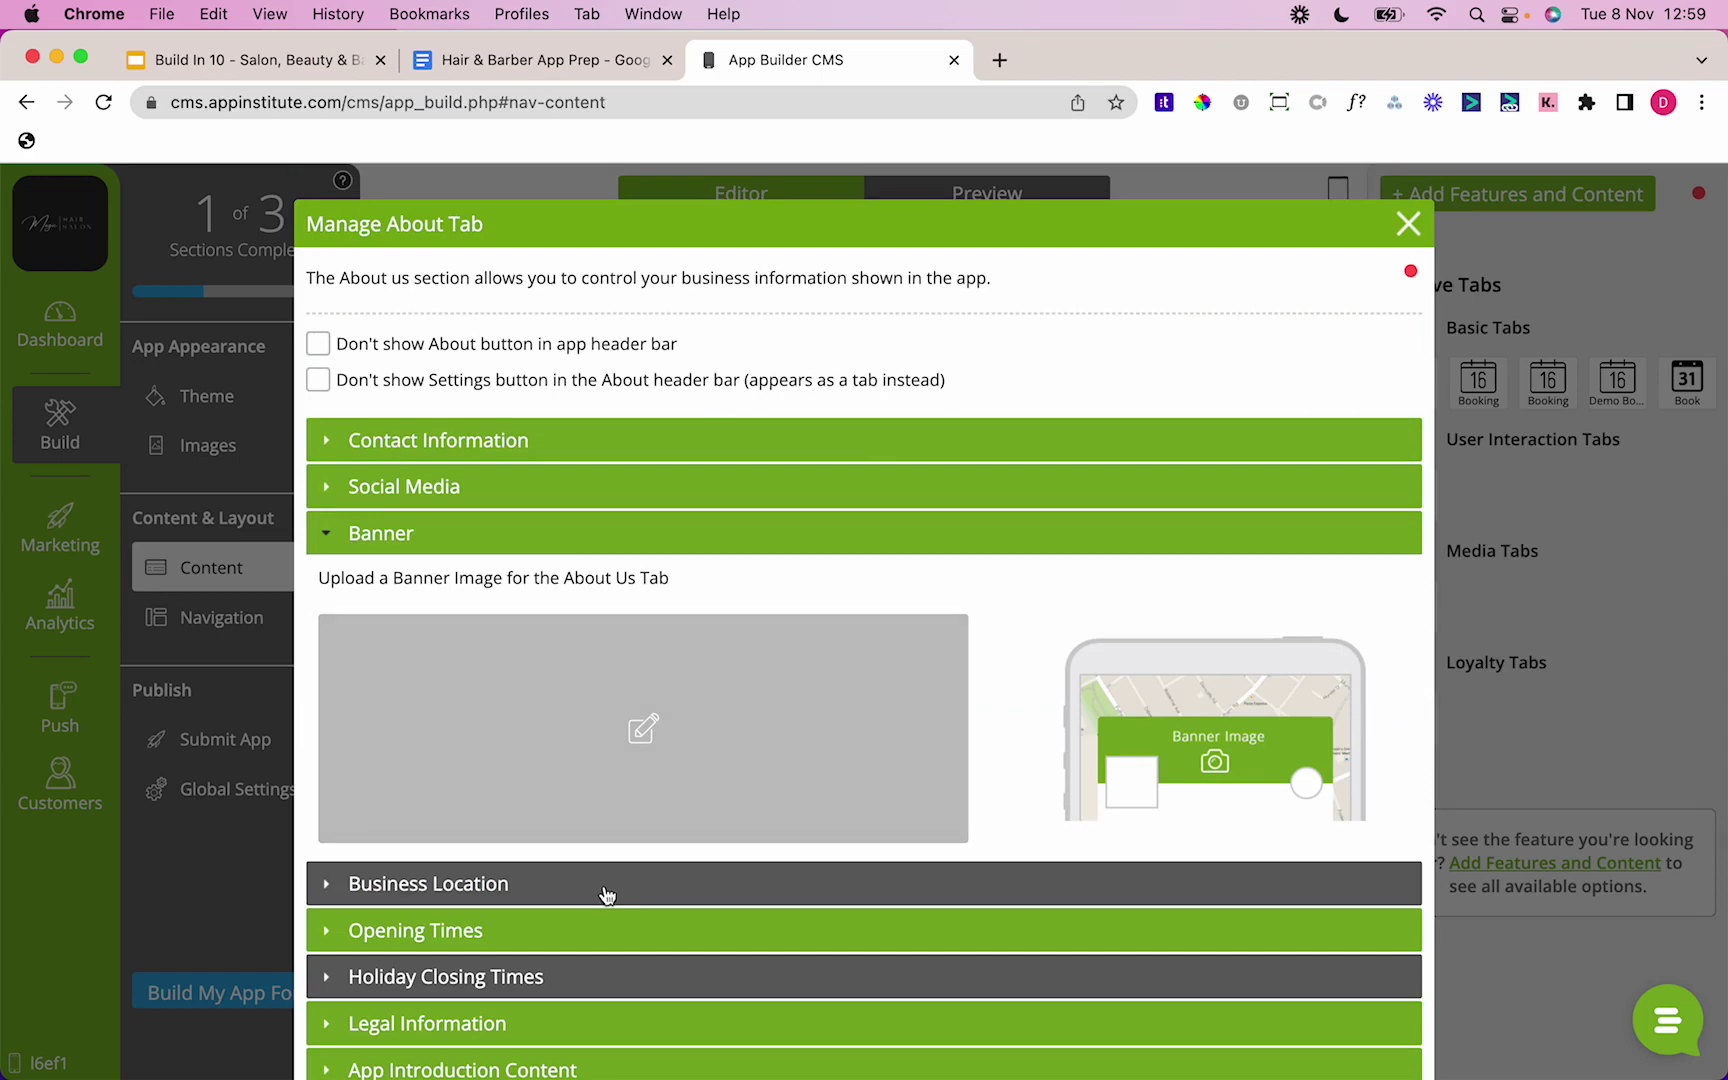
pyautogui.click(604, 888)
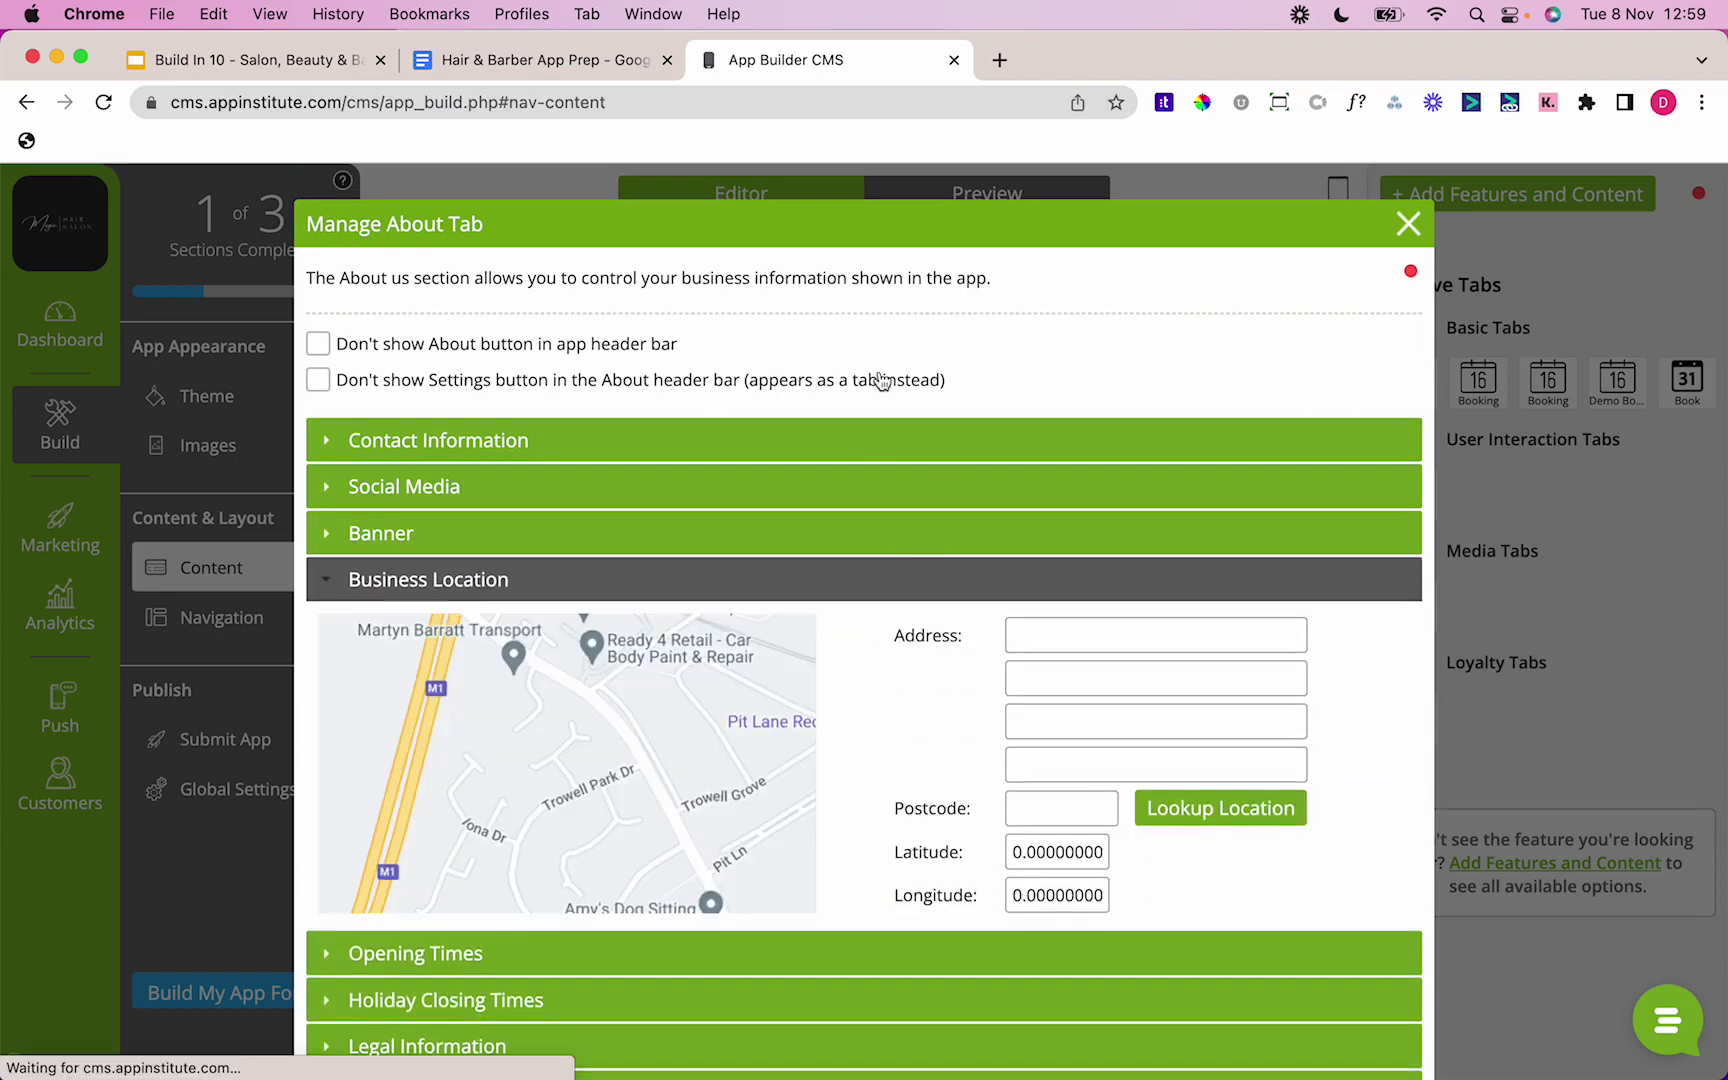
pyautogui.click(622, 58)
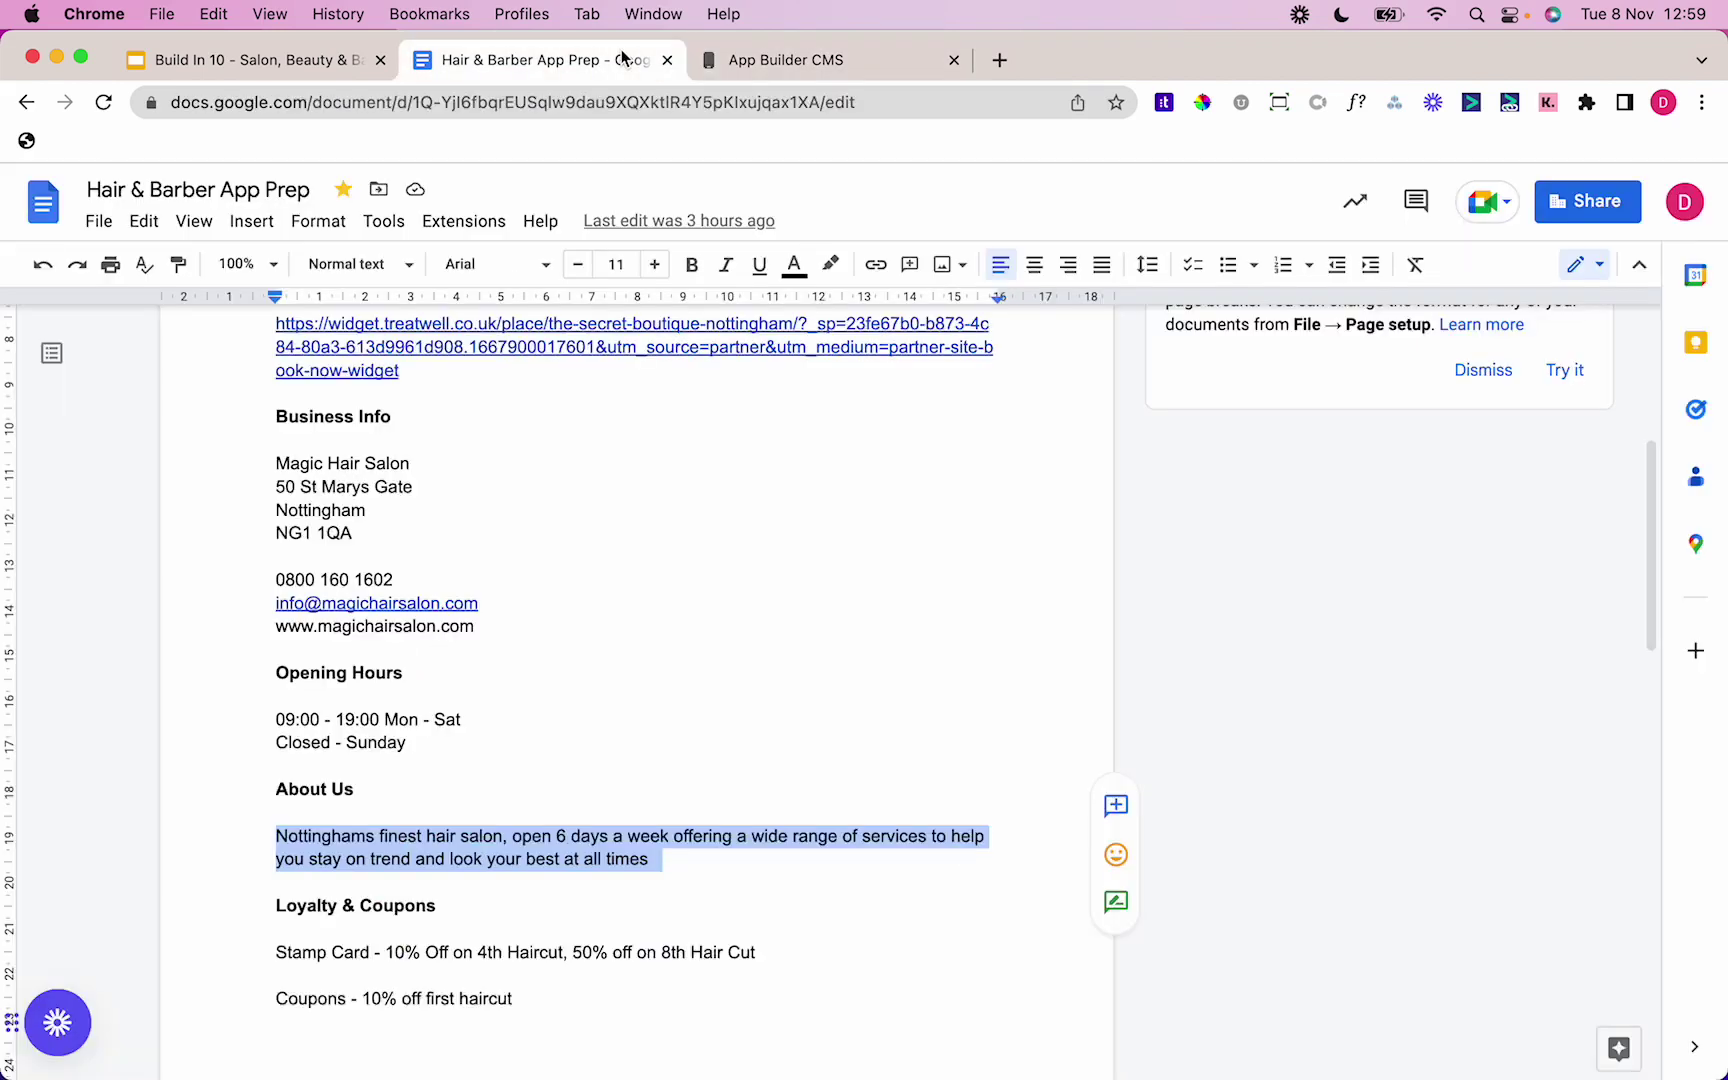
pyautogui.click(364, 466)
pyautogui.doubleClick(386, 463)
pyautogui.tripleClick(360, 489)
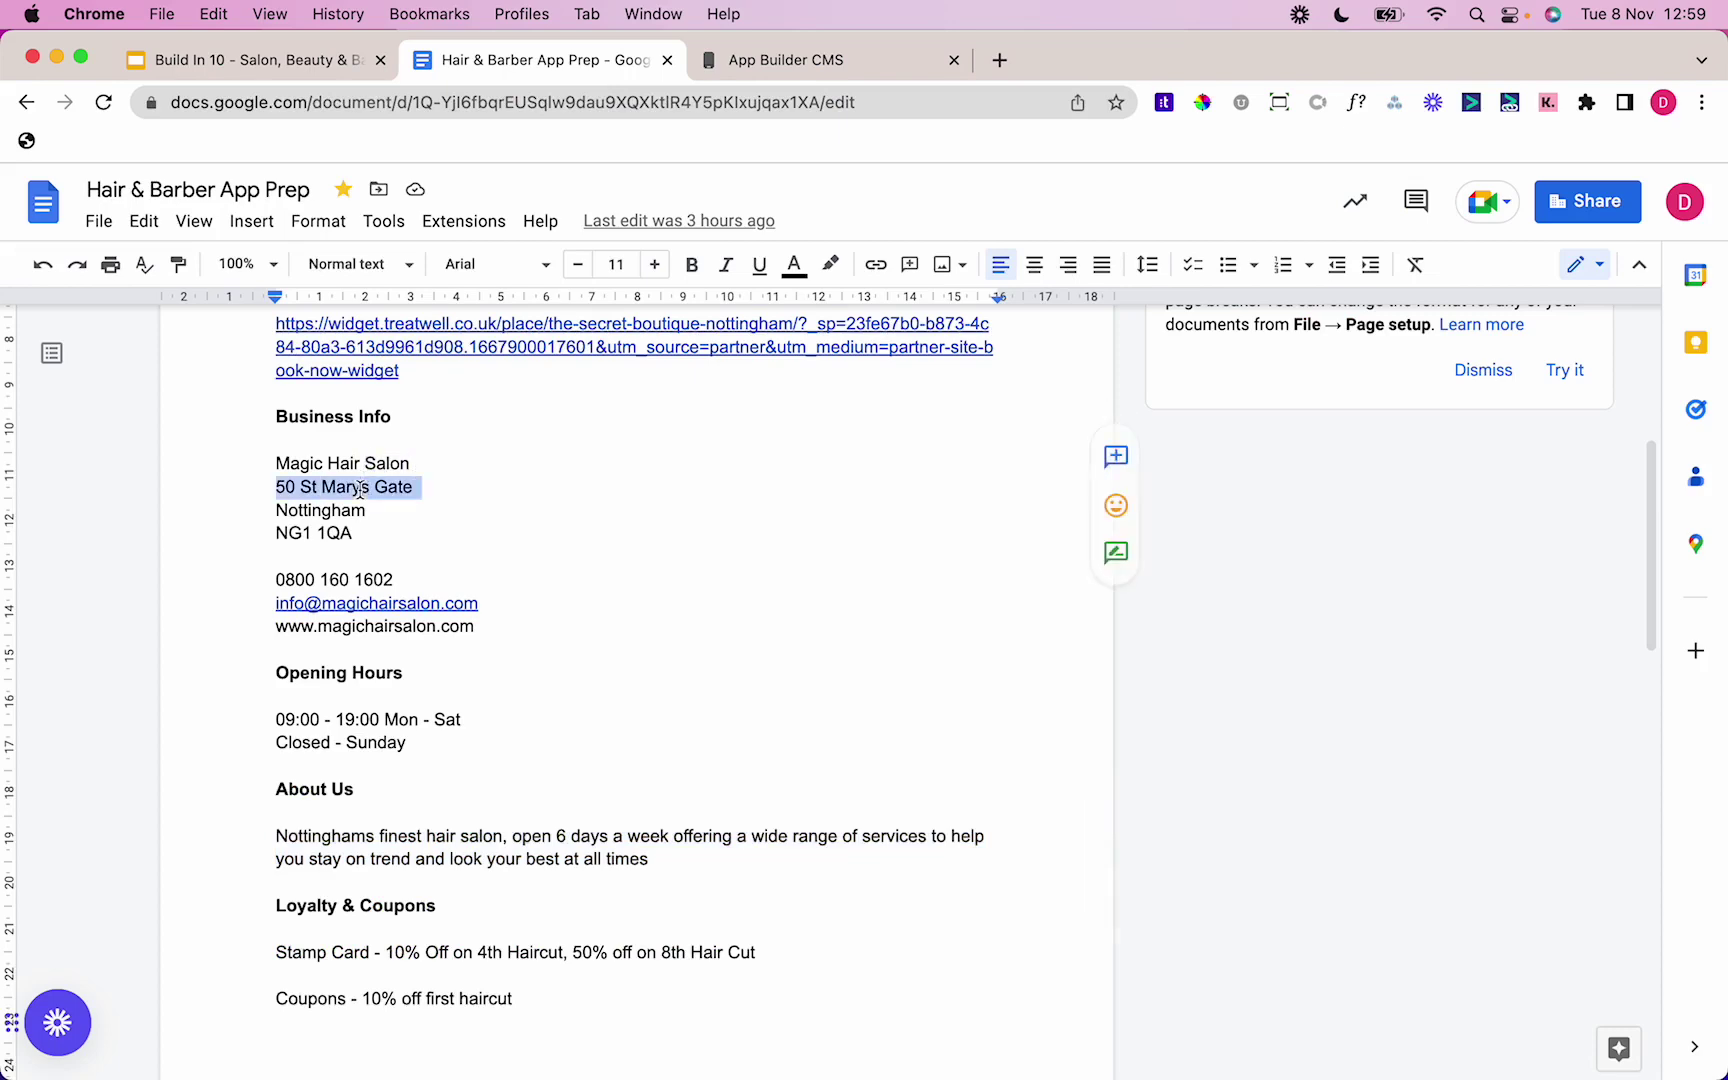
pyautogui.click(855, 60)
pyautogui.click(1055, 630)
pyautogui.press('super+v')
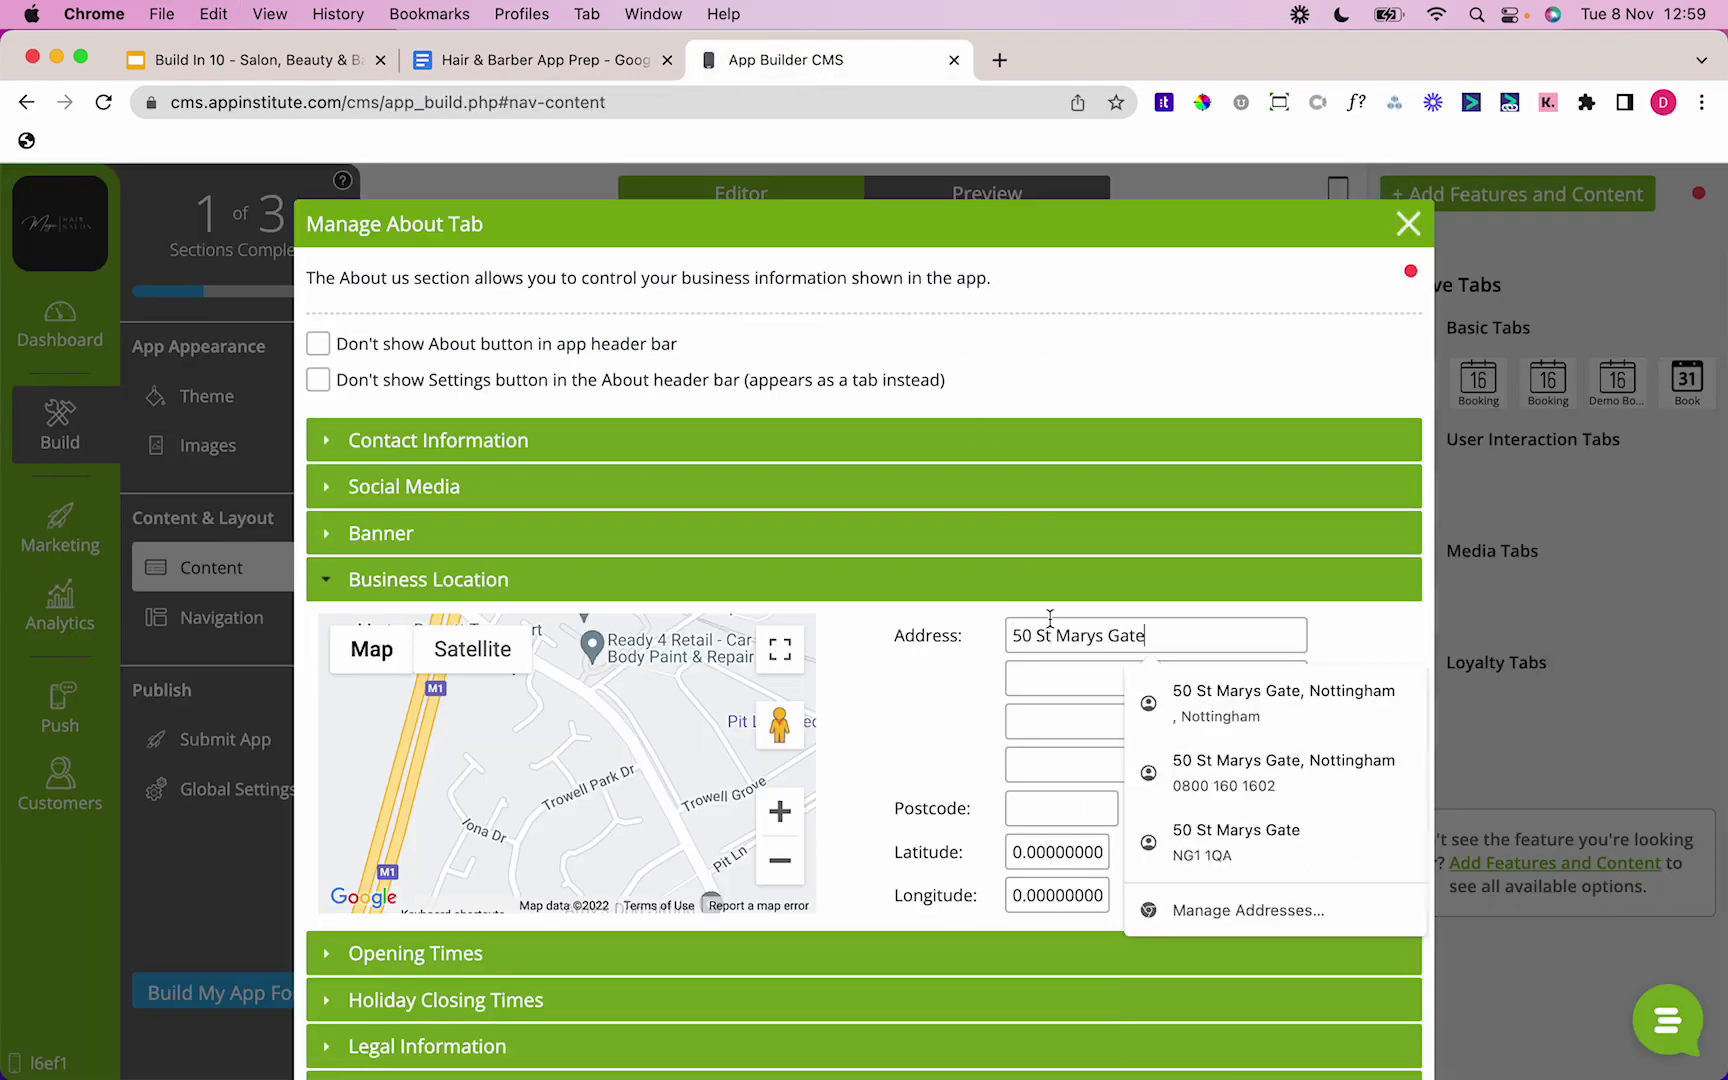
pyautogui.press('Tab')
# Step: Enter Nottingham as the town in the second address line
pyautogui.click(545, 60)
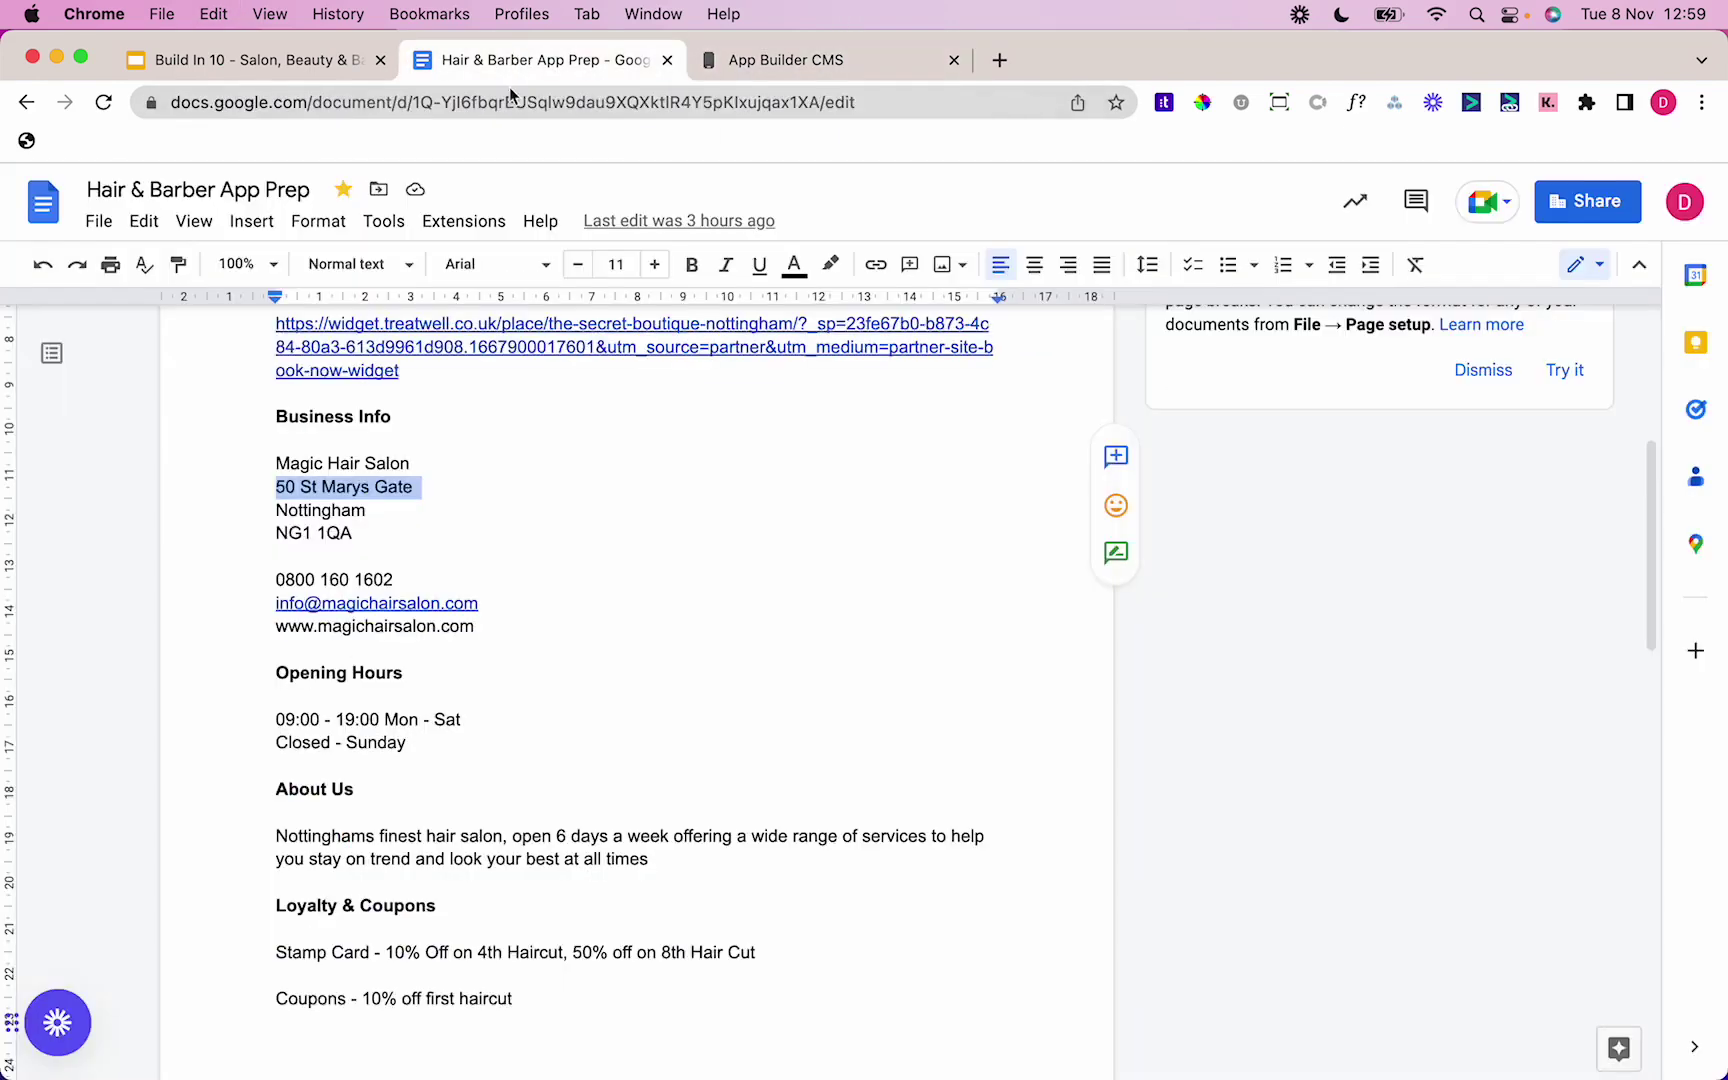
pyautogui.doubleClick(317, 517)
pyautogui.click(790, 62)
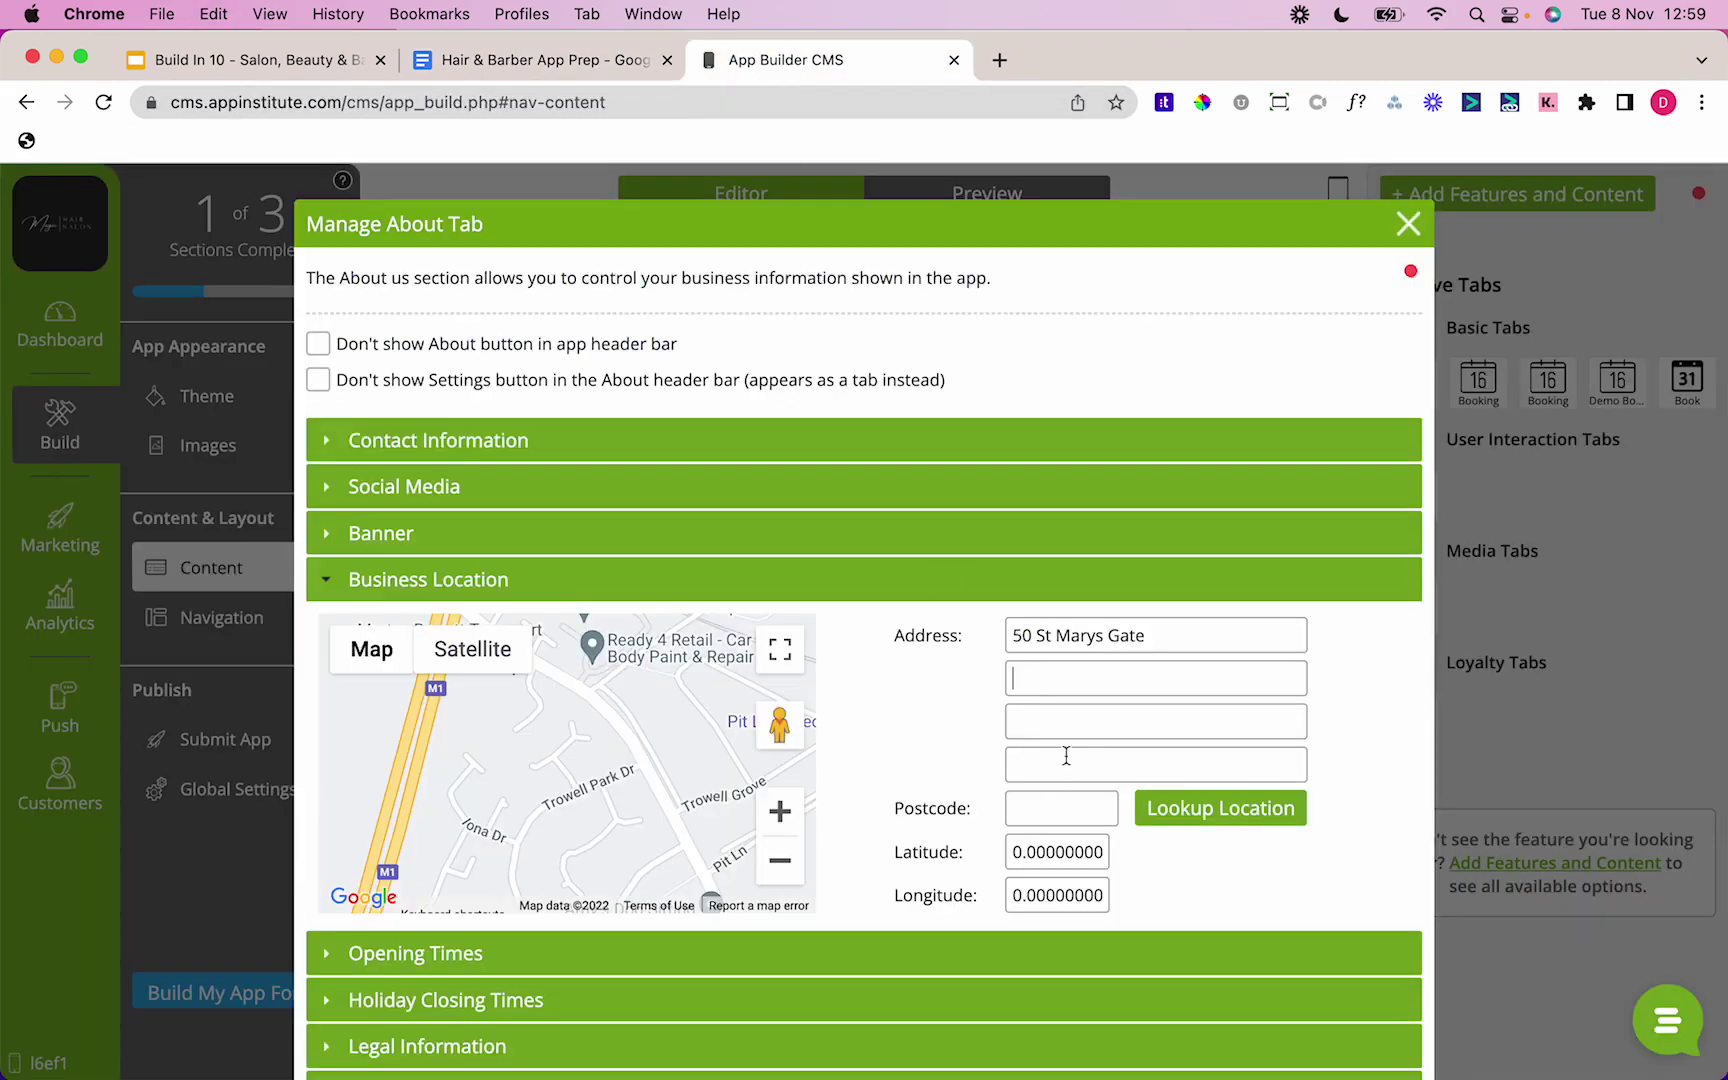
pyautogui.press('super+v')
pyautogui.press('Tab')
# Step: Enter postcode NG1 1QA and look up the location to pin the salon on the map
pyautogui.click(530, 60)
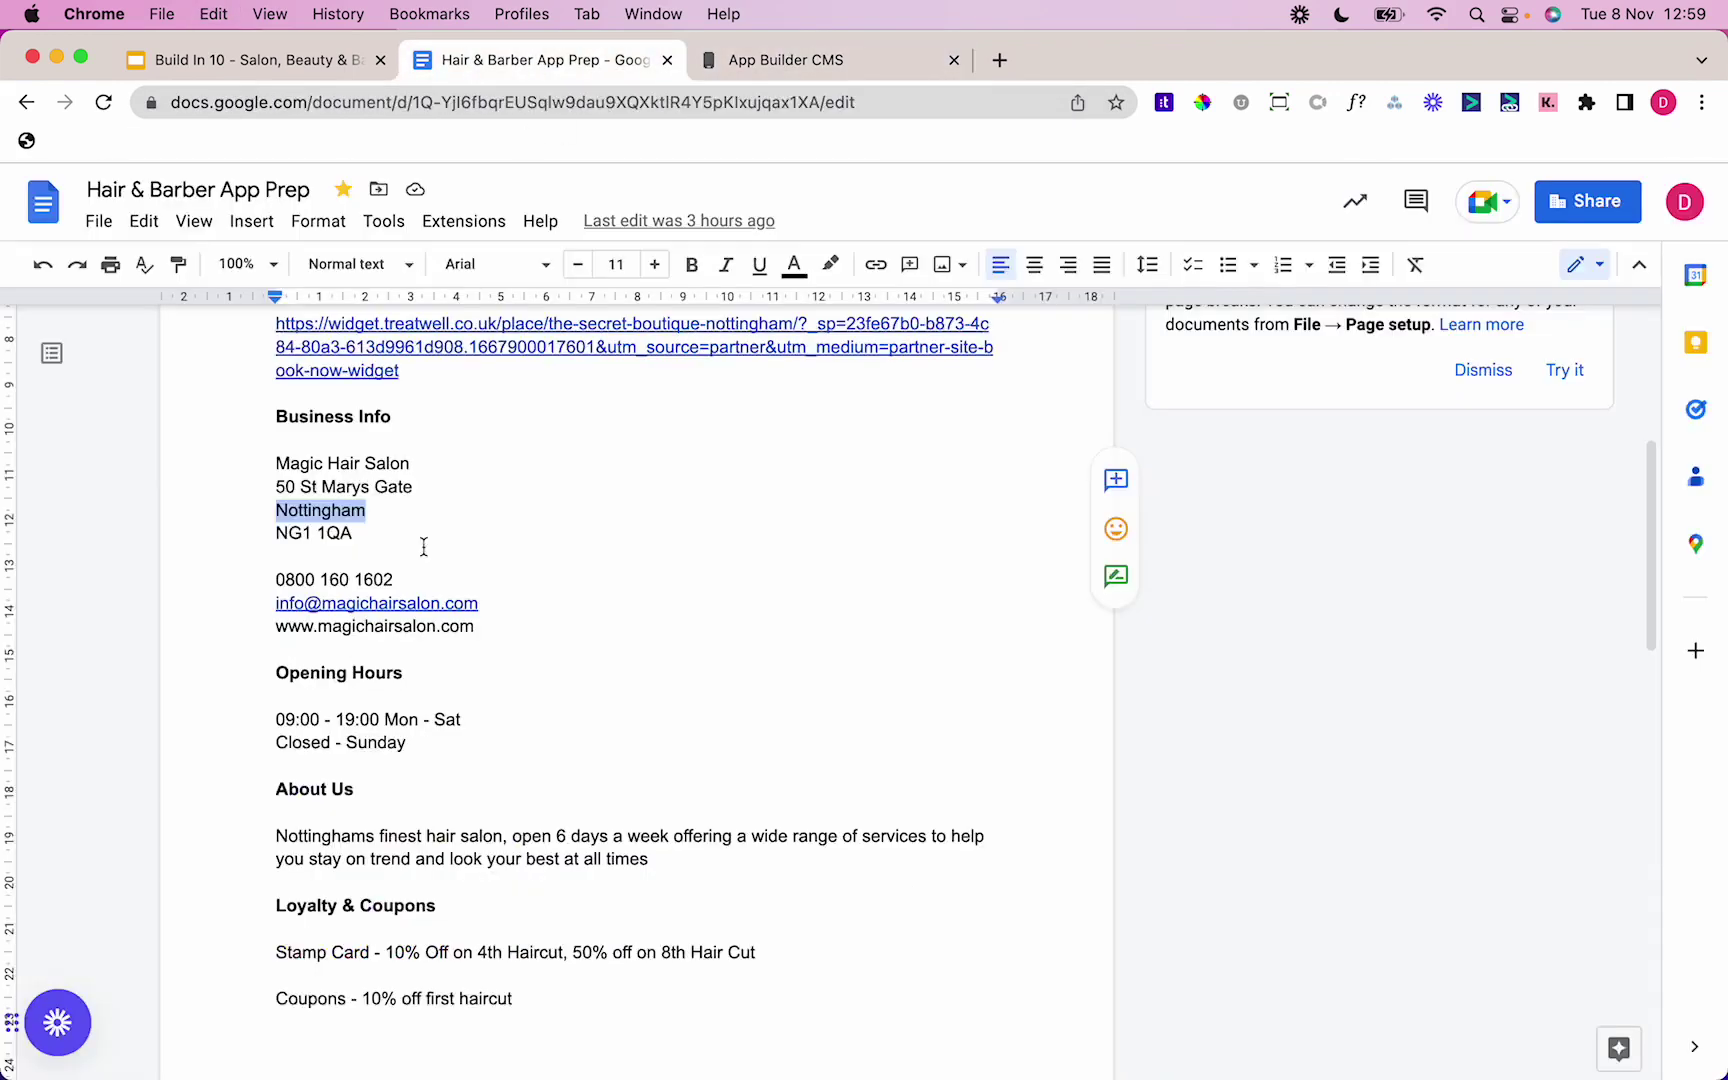
pyautogui.doubleClick(311, 530)
pyautogui.tripleClick(313, 540)
pyautogui.click(369, 534)
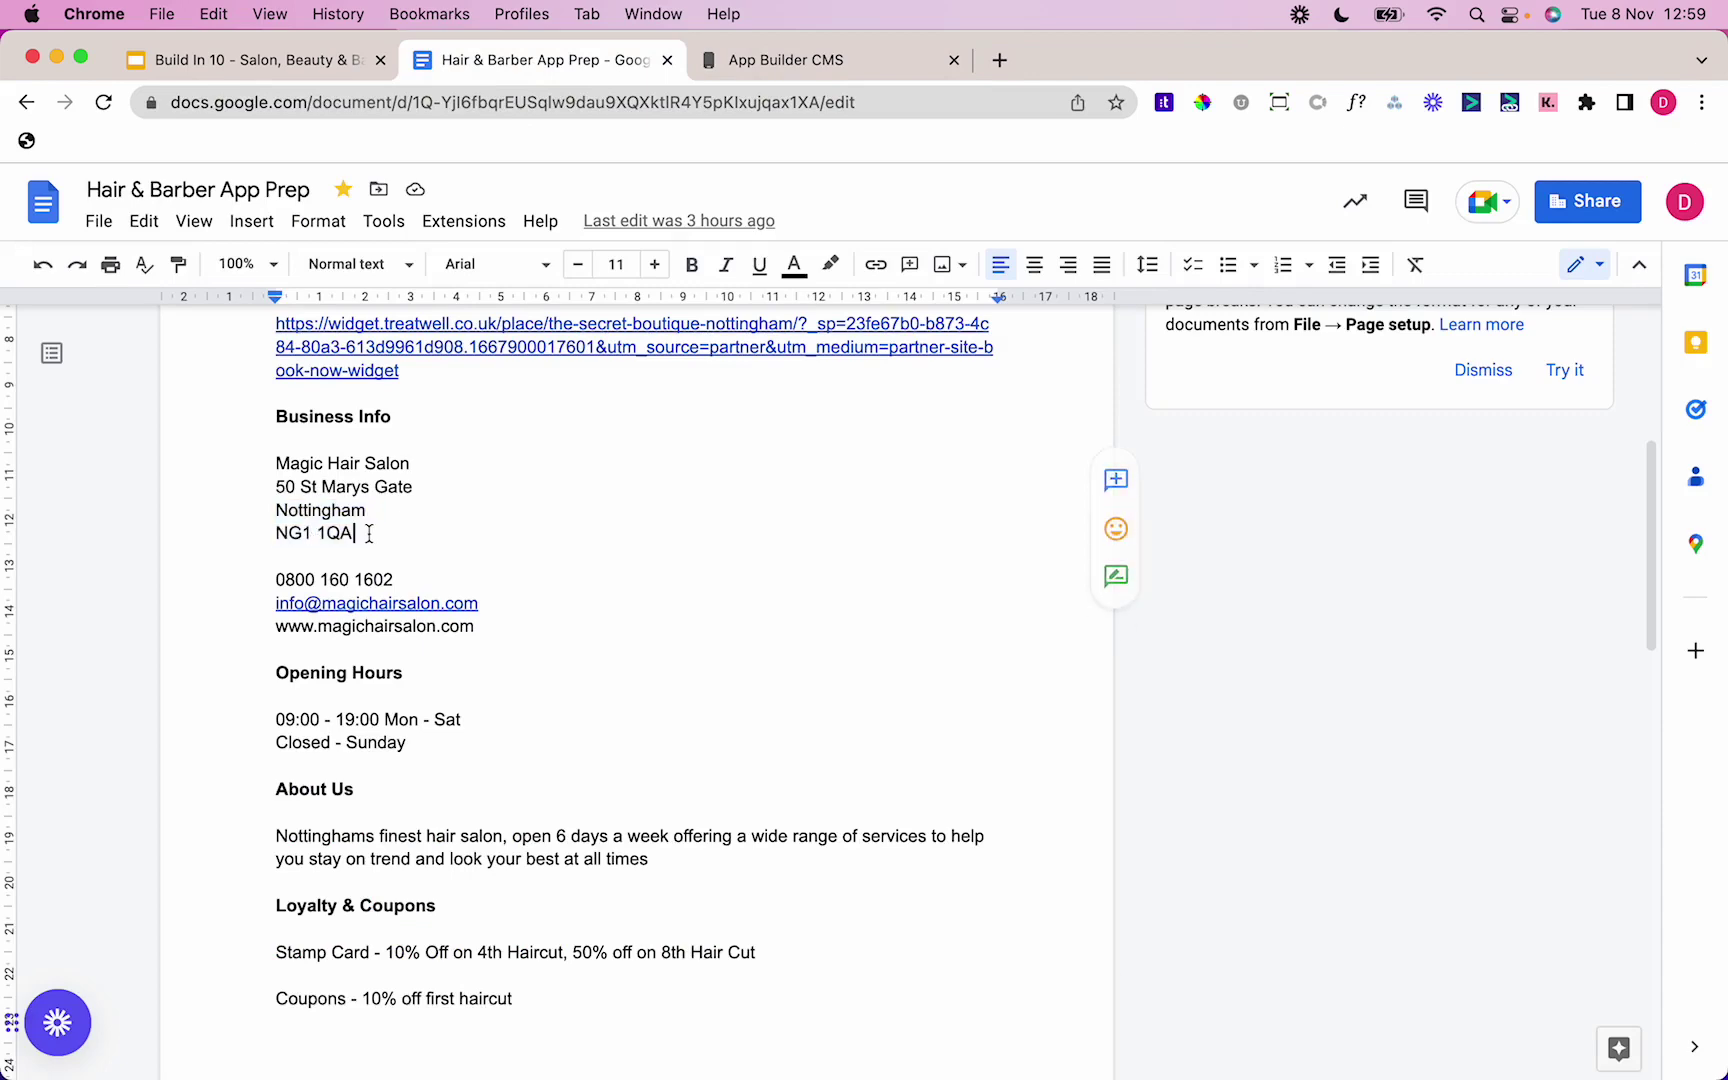
pyautogui.moveTo(369, 534); pyautogui.dragTo(272, 533)
pyautogui.click(744, 62)
pyautogui.click(1092, 766)
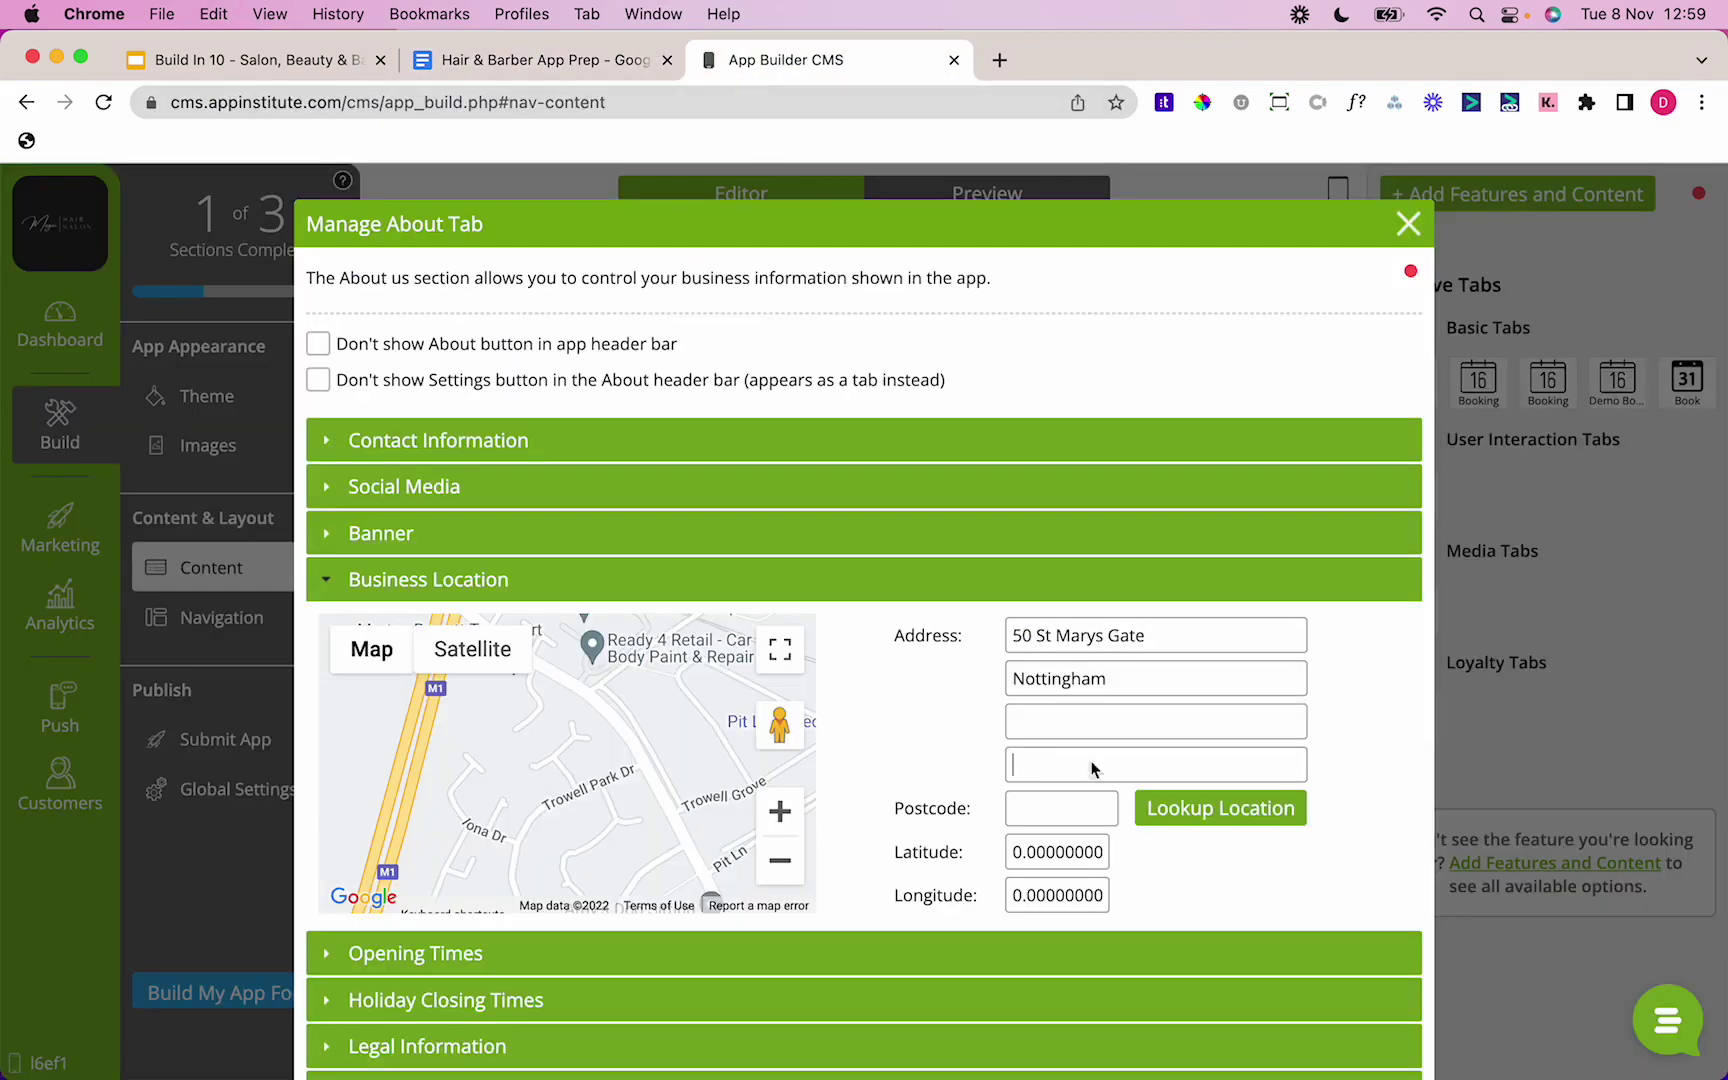
pyautogui.click(1061, 808)
pyautogui.press('super+v')
pyautogui.click(1192, 808)
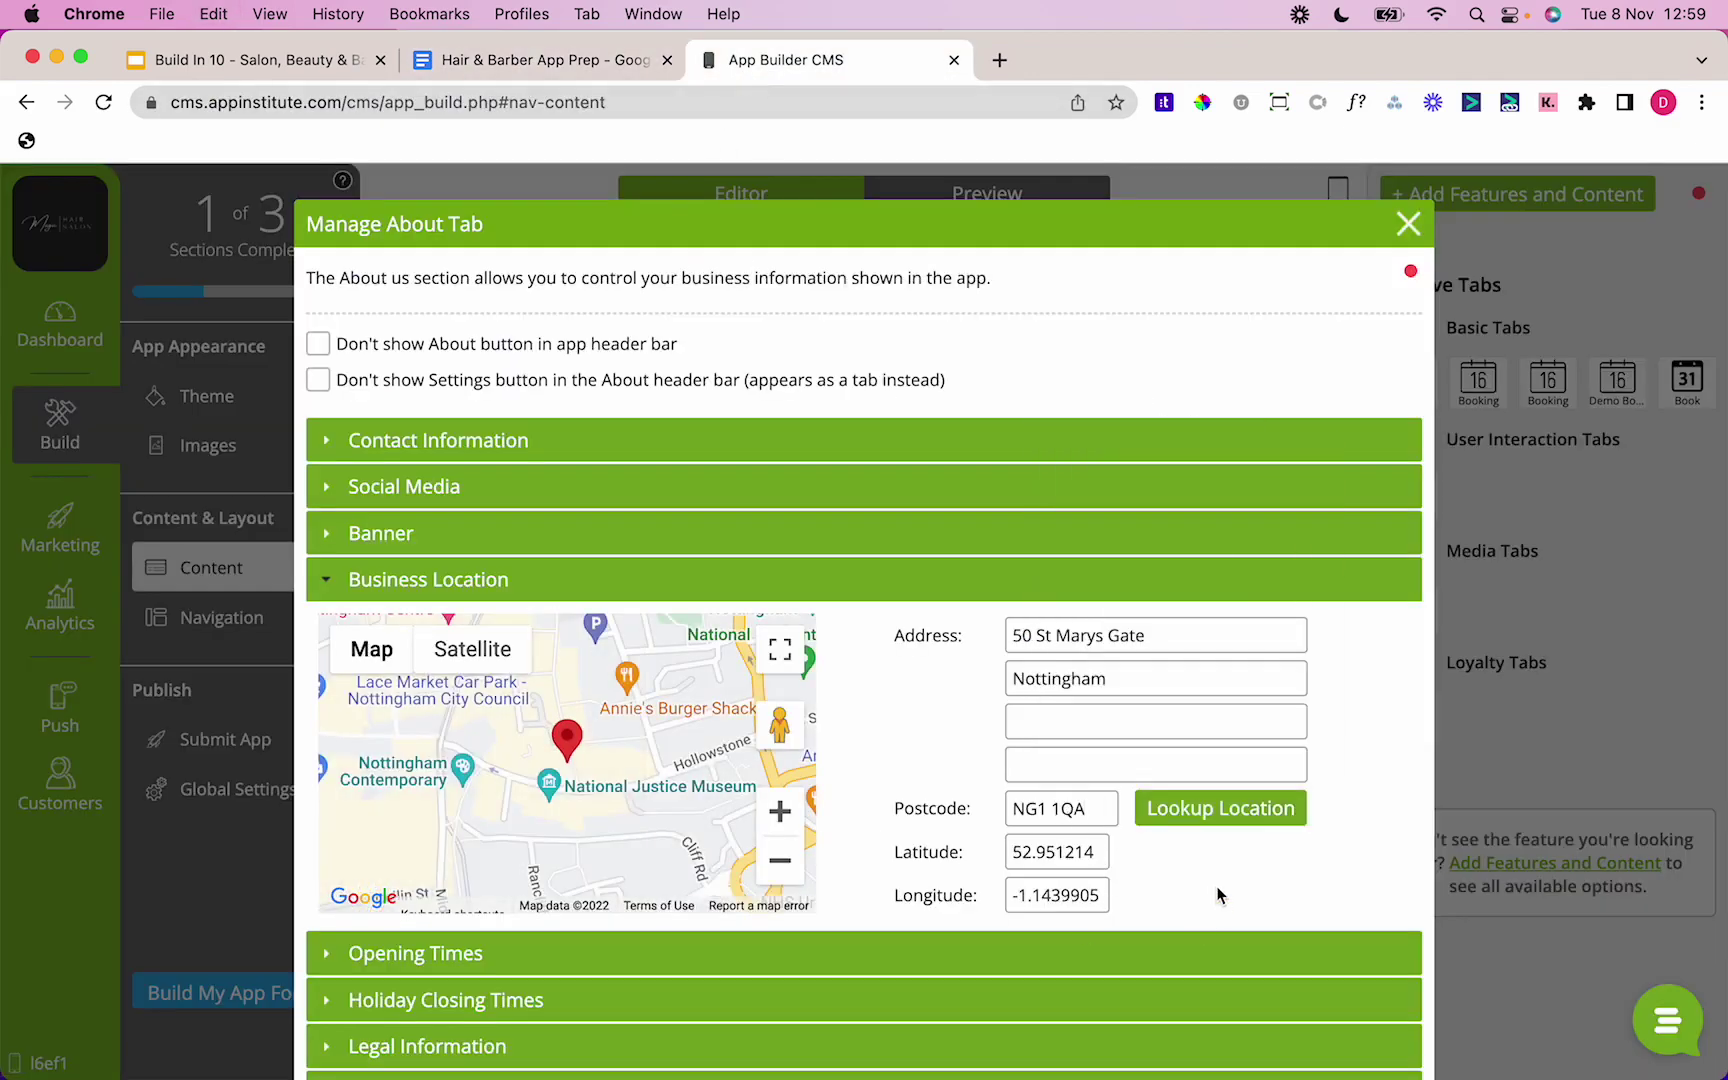
pyautogui.scroll(-2, 1218, 893)
pyautogui.click(1103, 843)
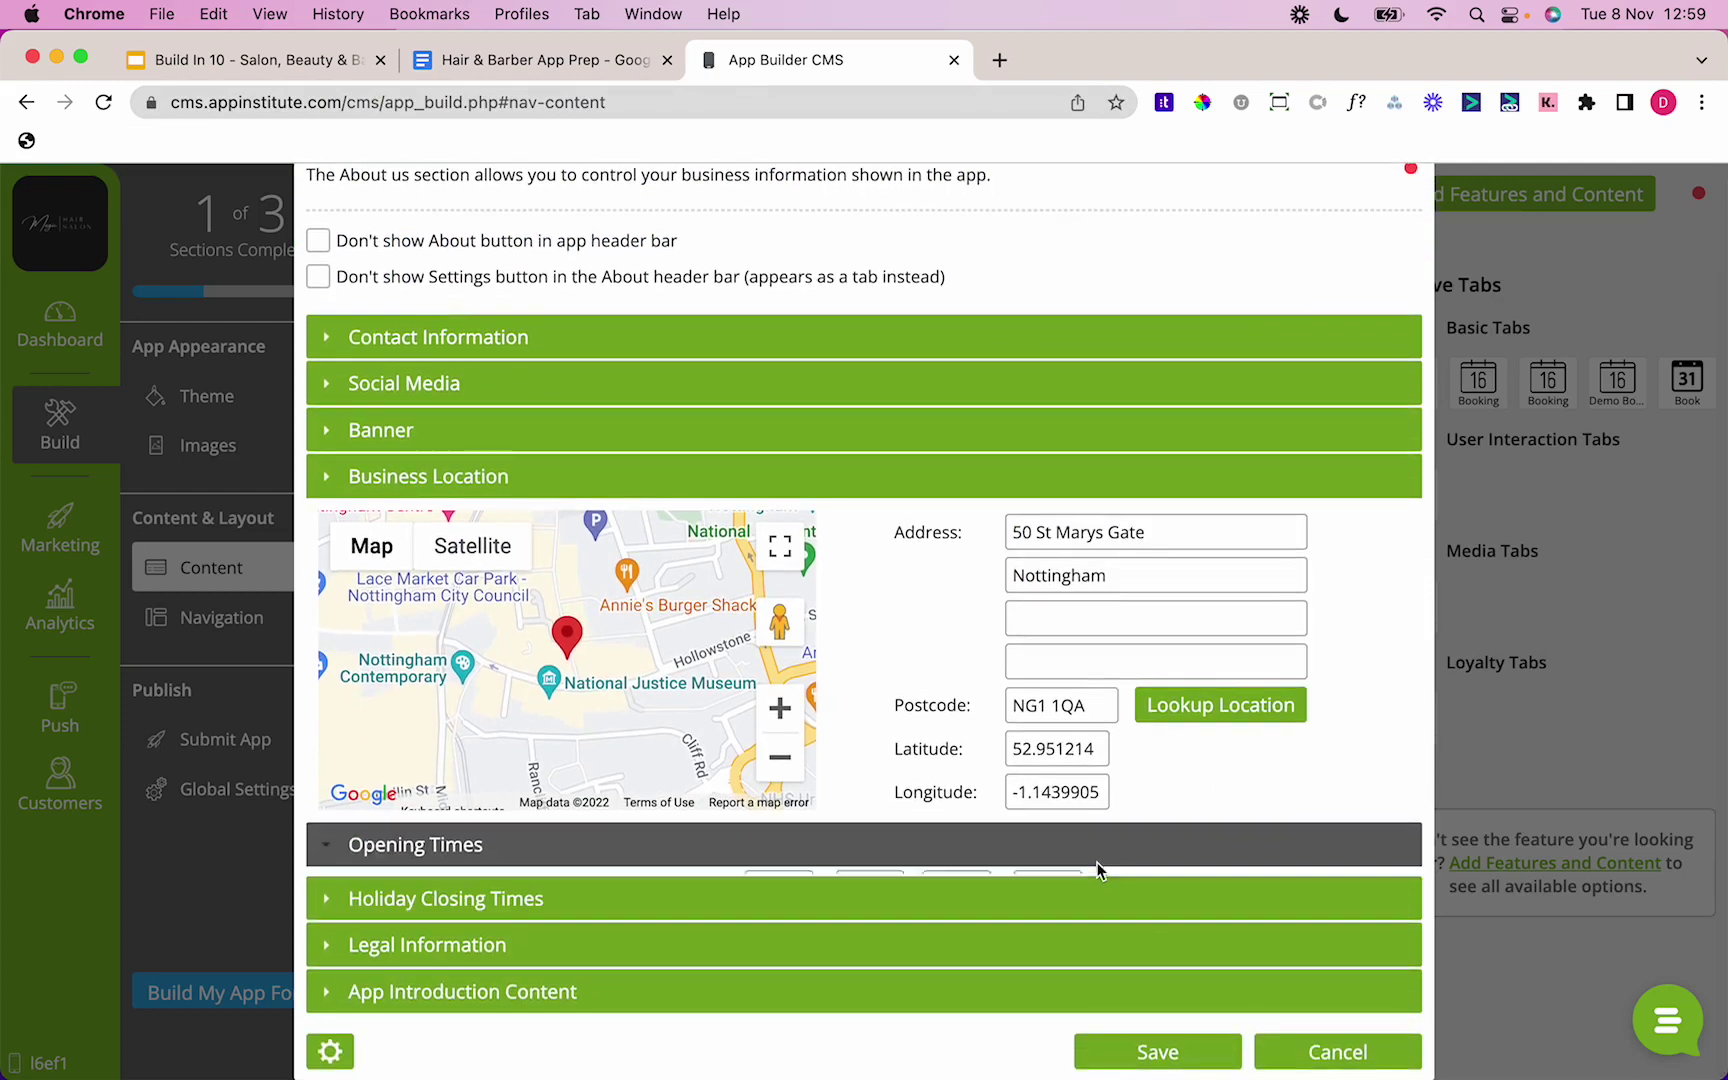
# Step: Enter 09:00 as Monday's opening time
pyautogui.click(559, 61)
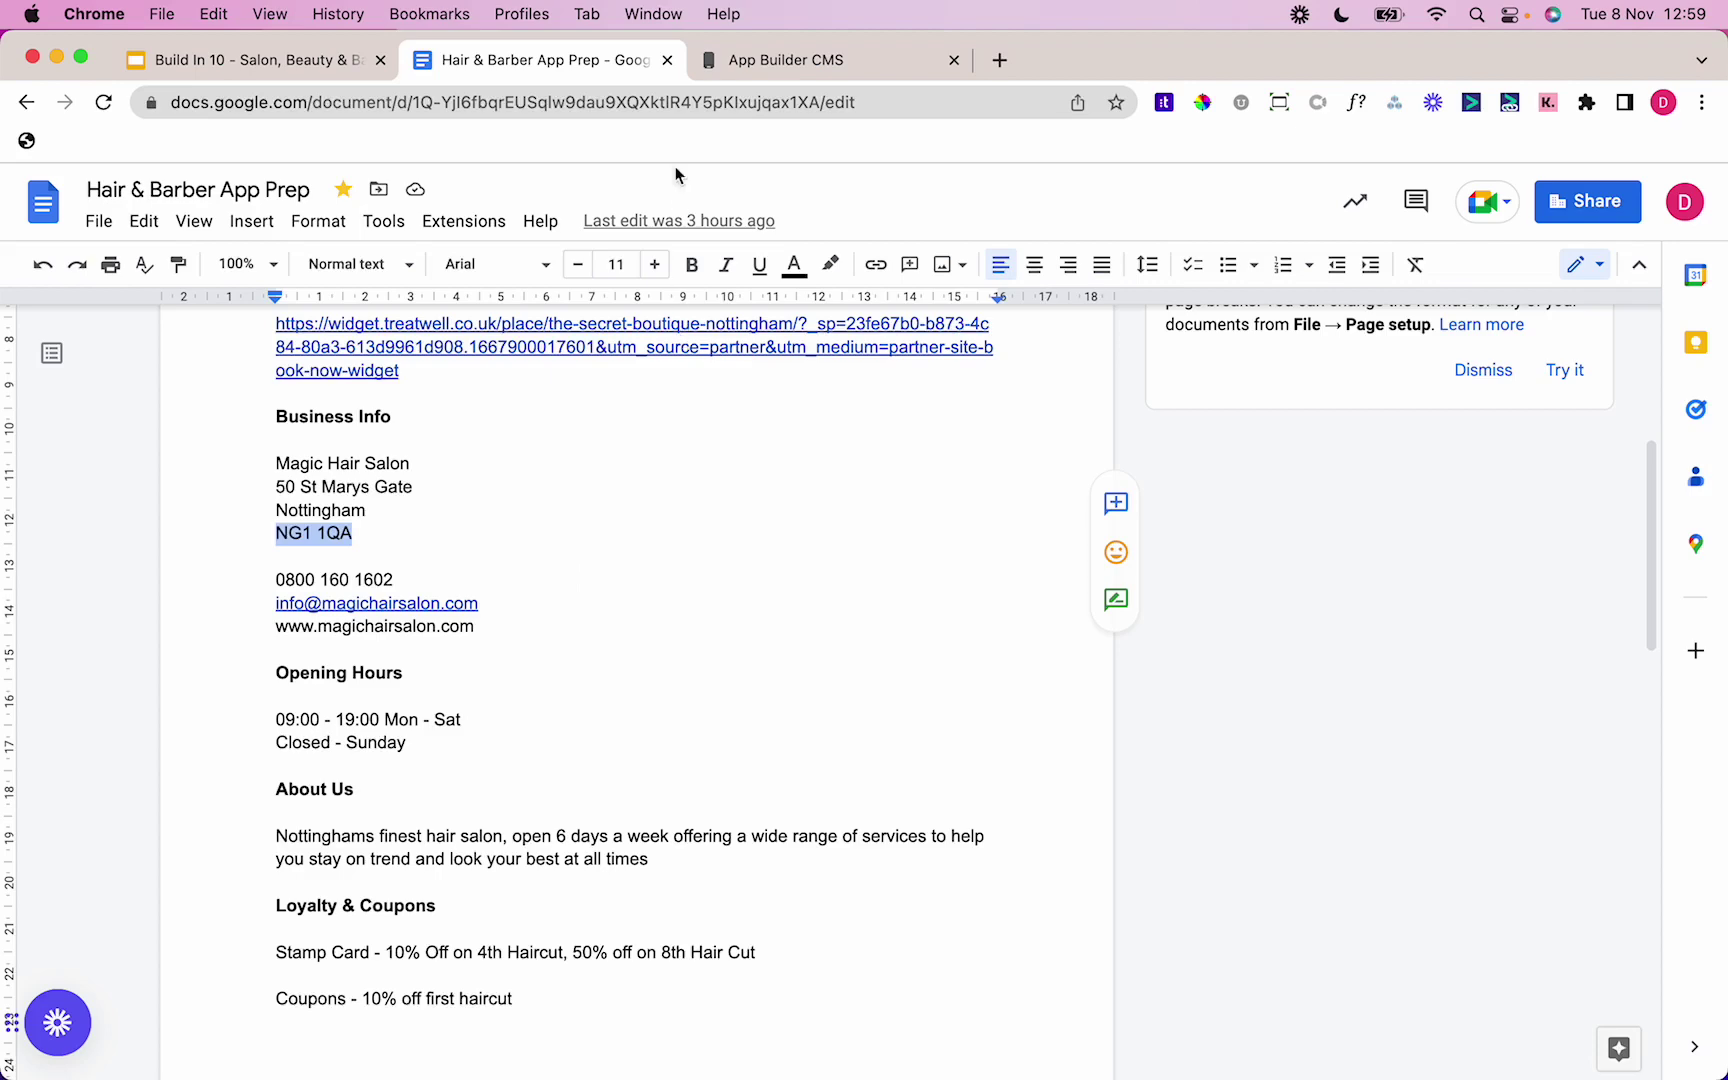
pyautogui.click(786, 60)
pyautogui.click(755, 576)
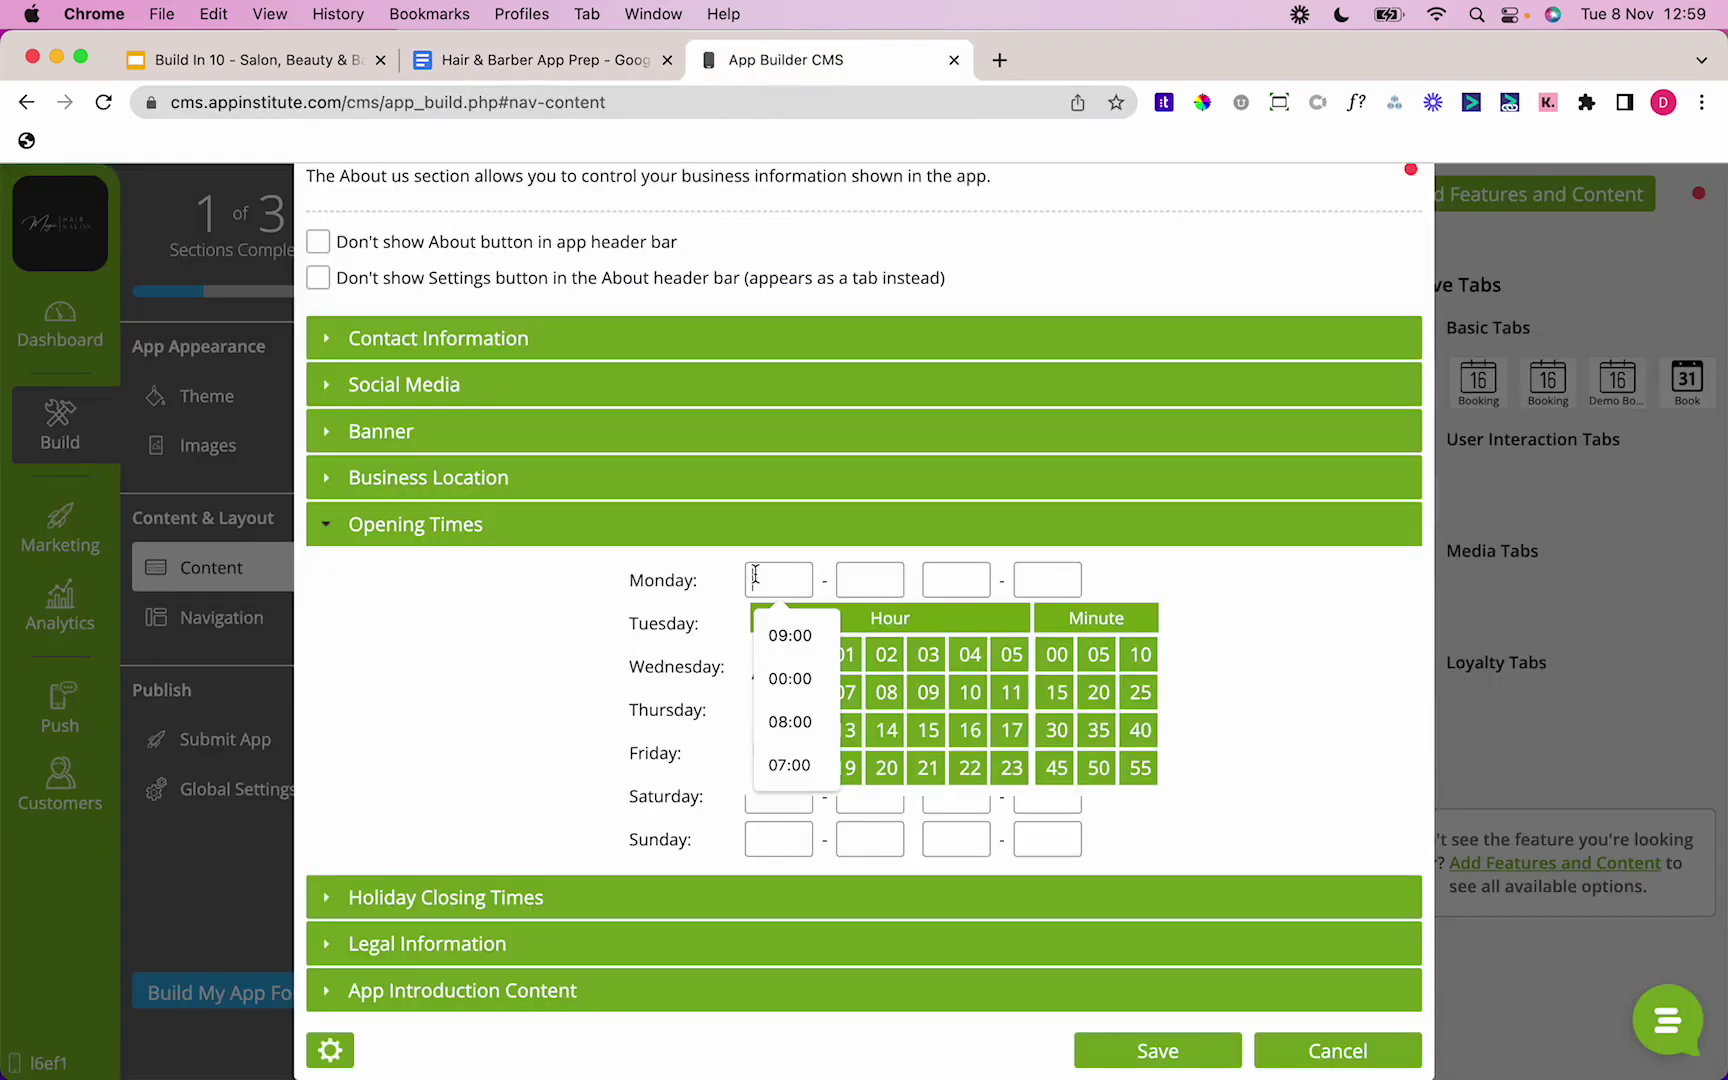
pyautogui.write('09:')
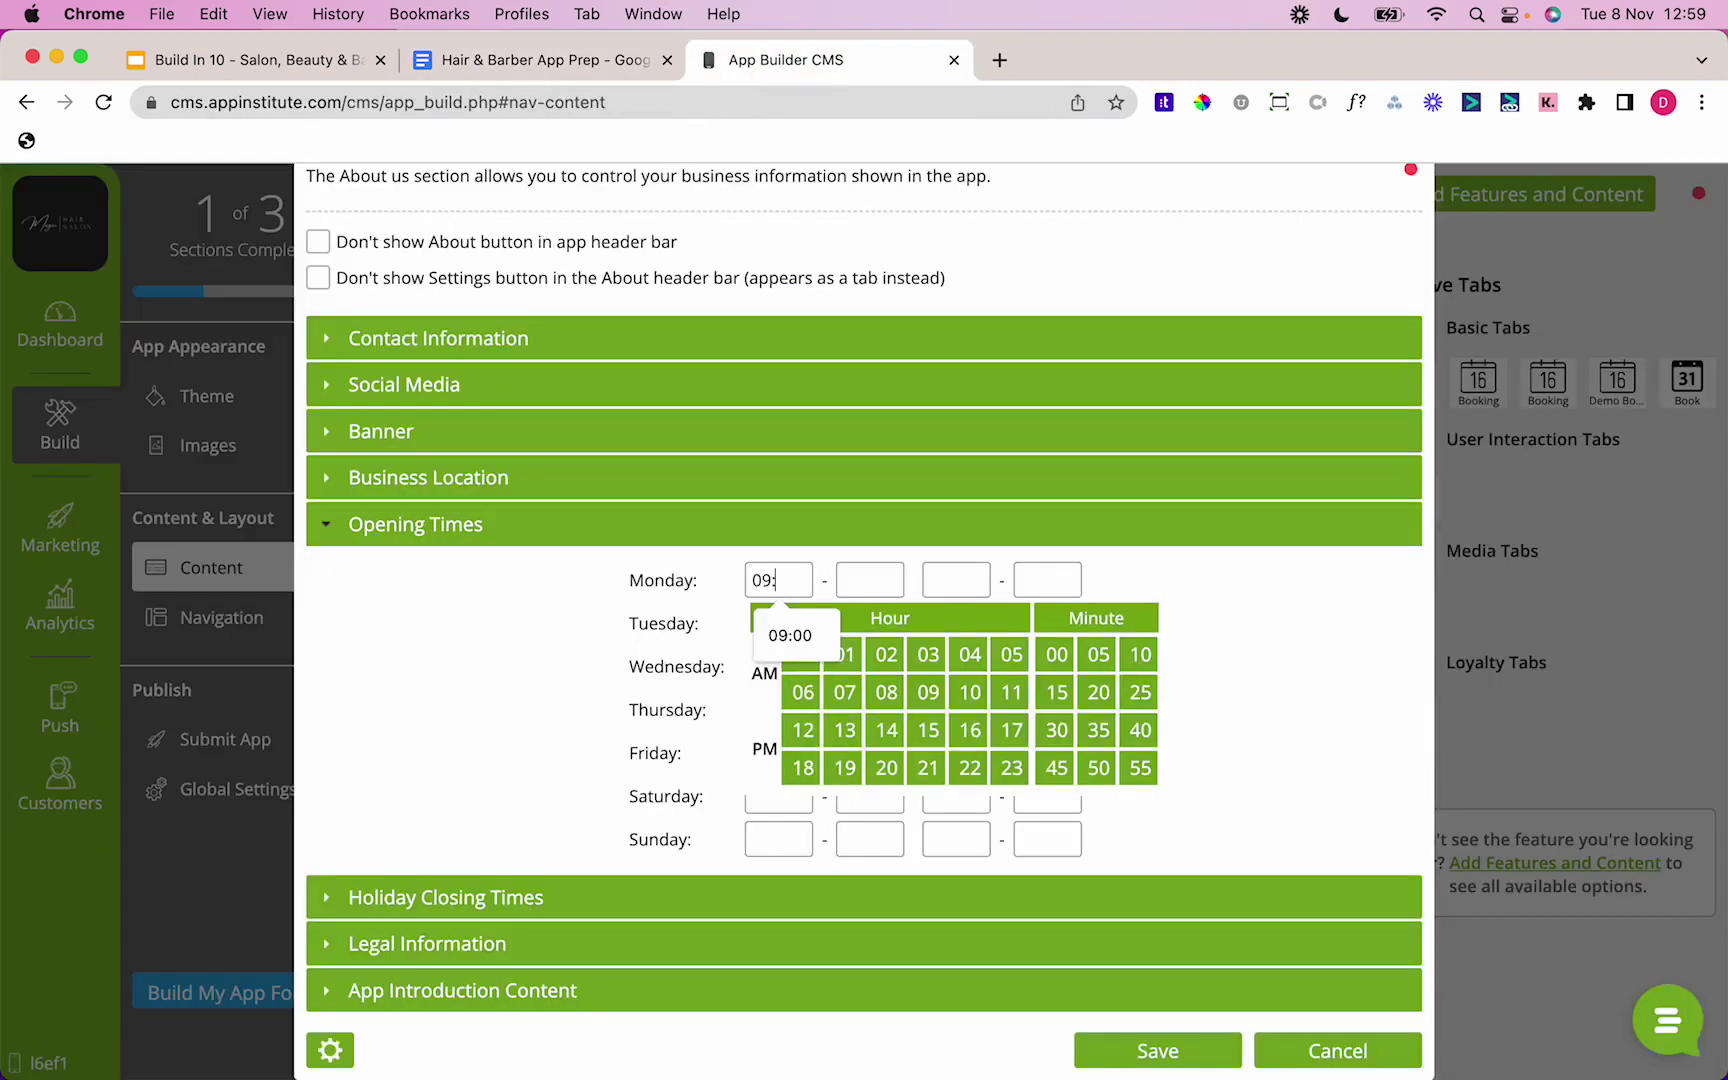
pyautogui.write('190')
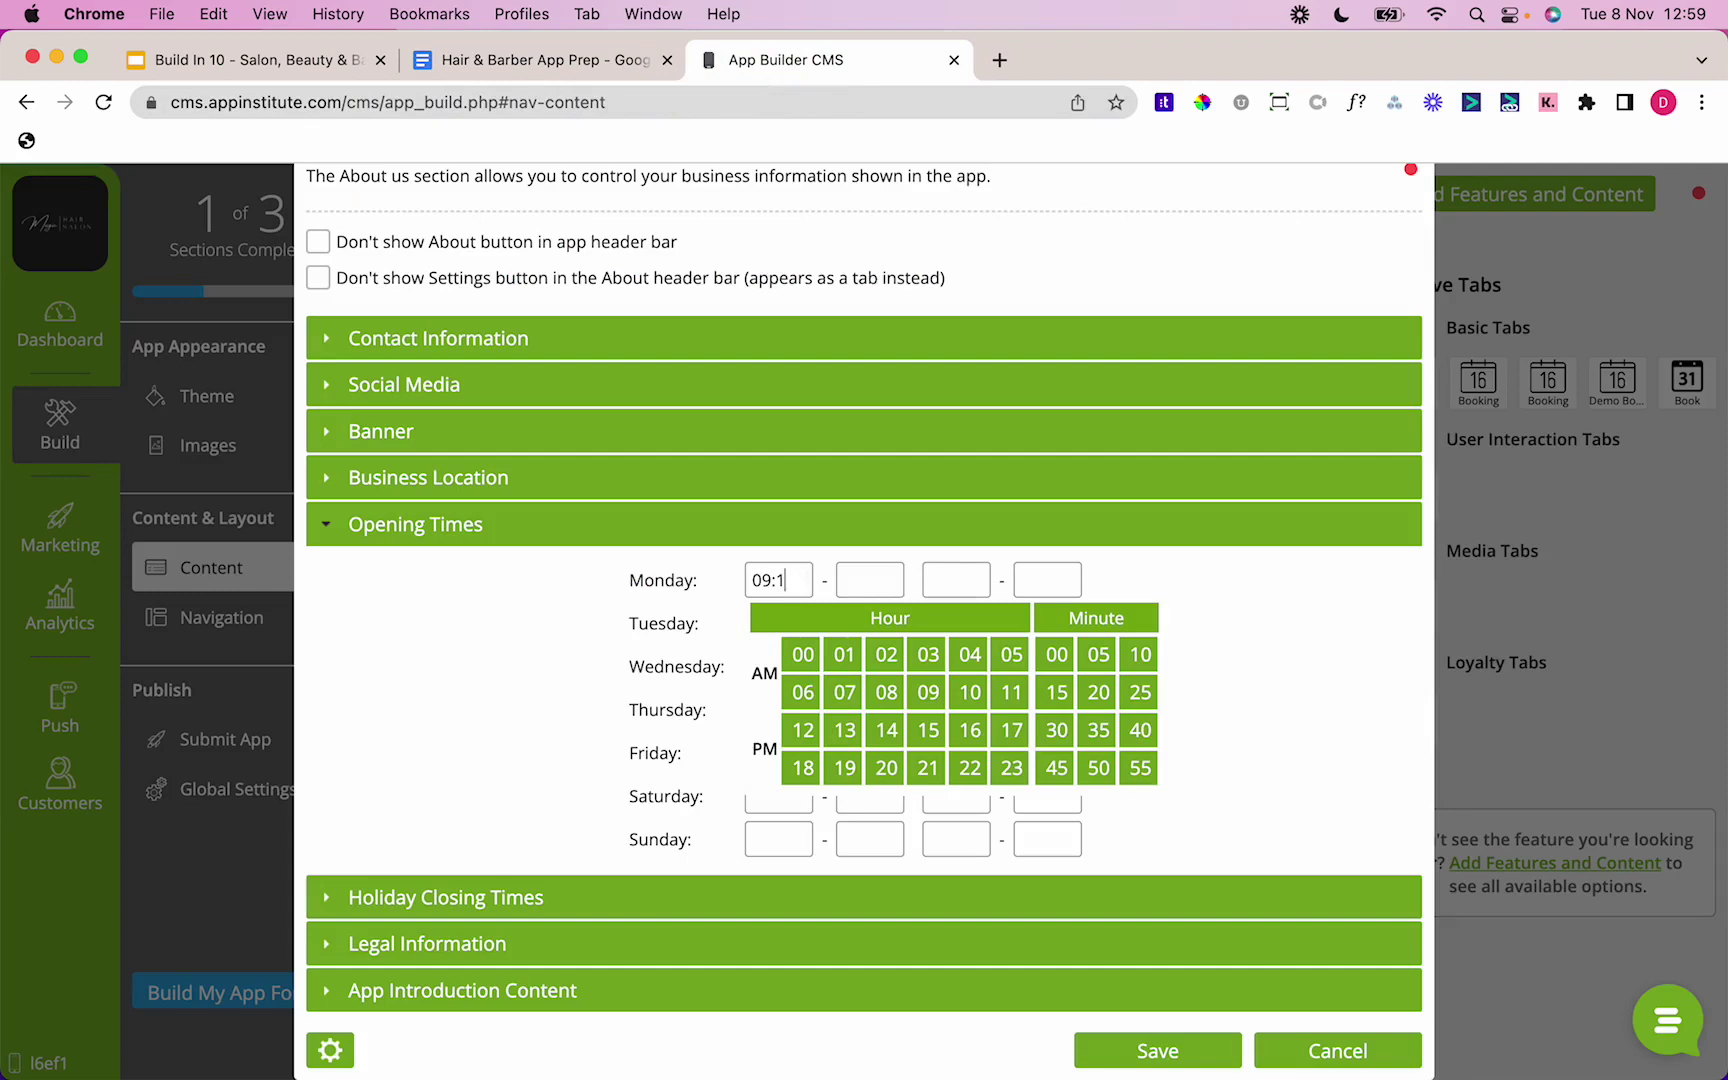
pyautogui.press('BackSpace')
pyautogui.write('00')
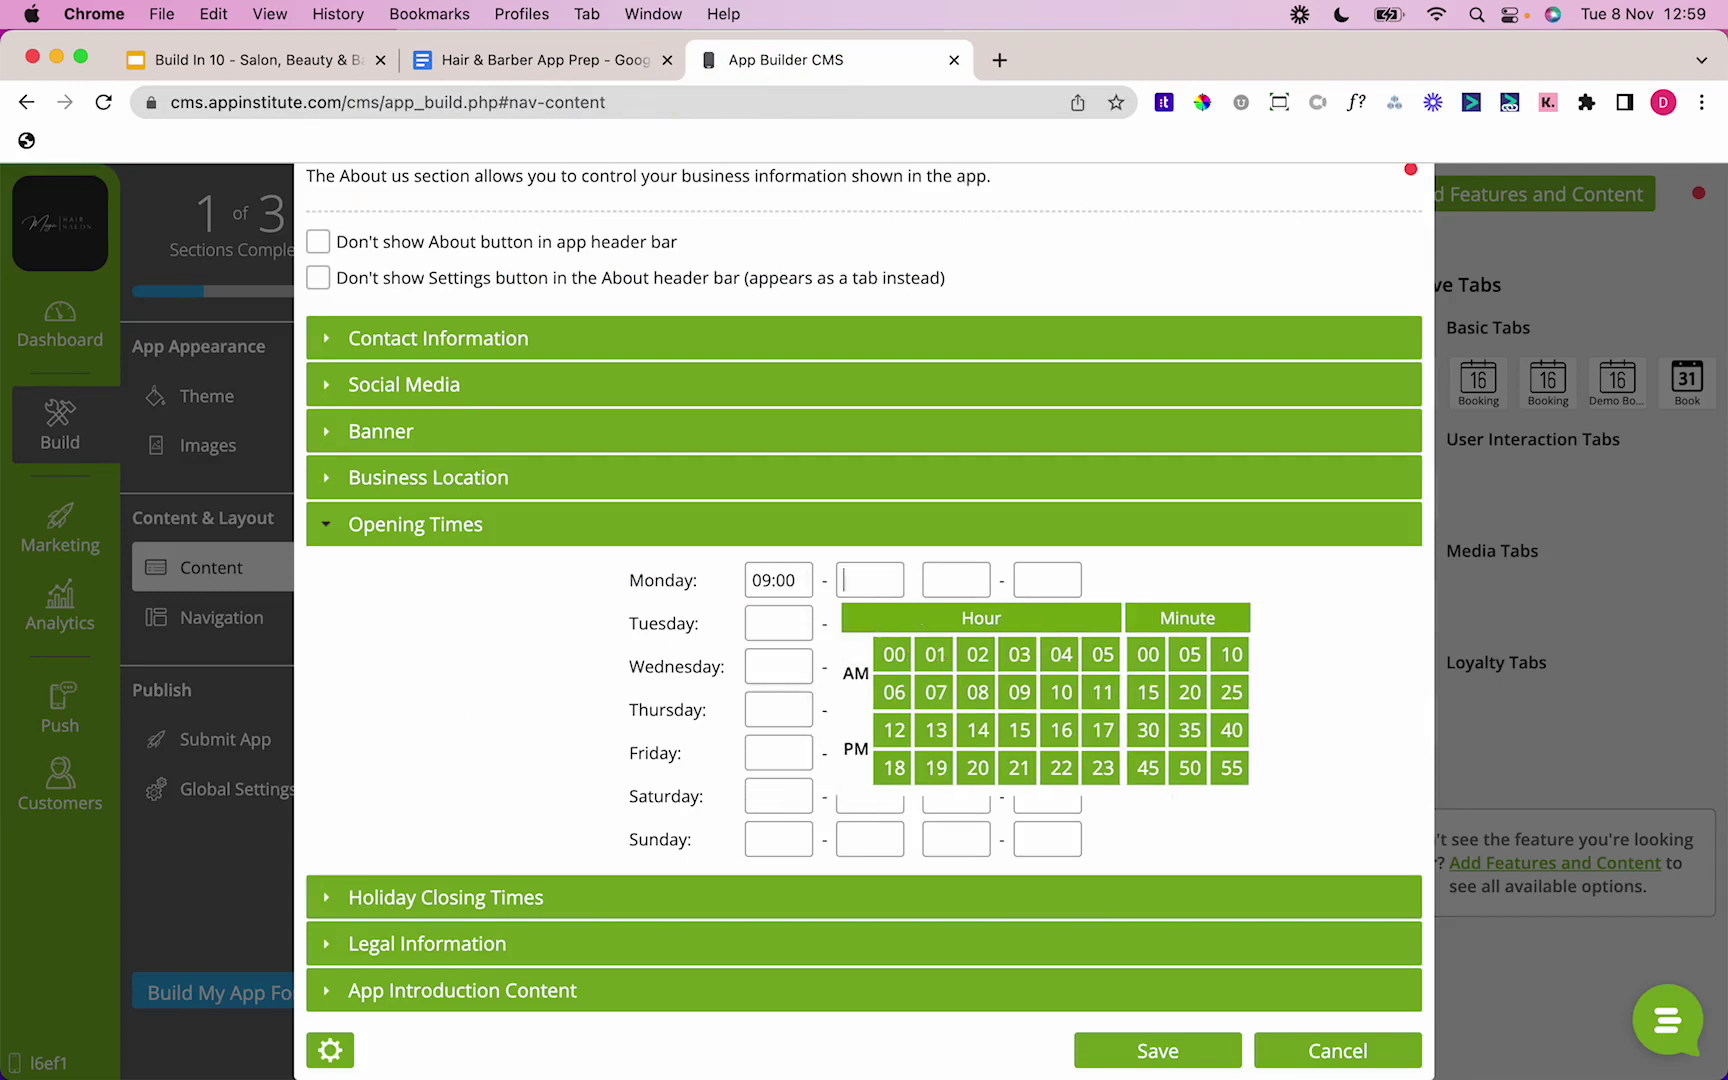
pyautogui.moveTo(798, 581); pyautogui.dragTo(690, 606)
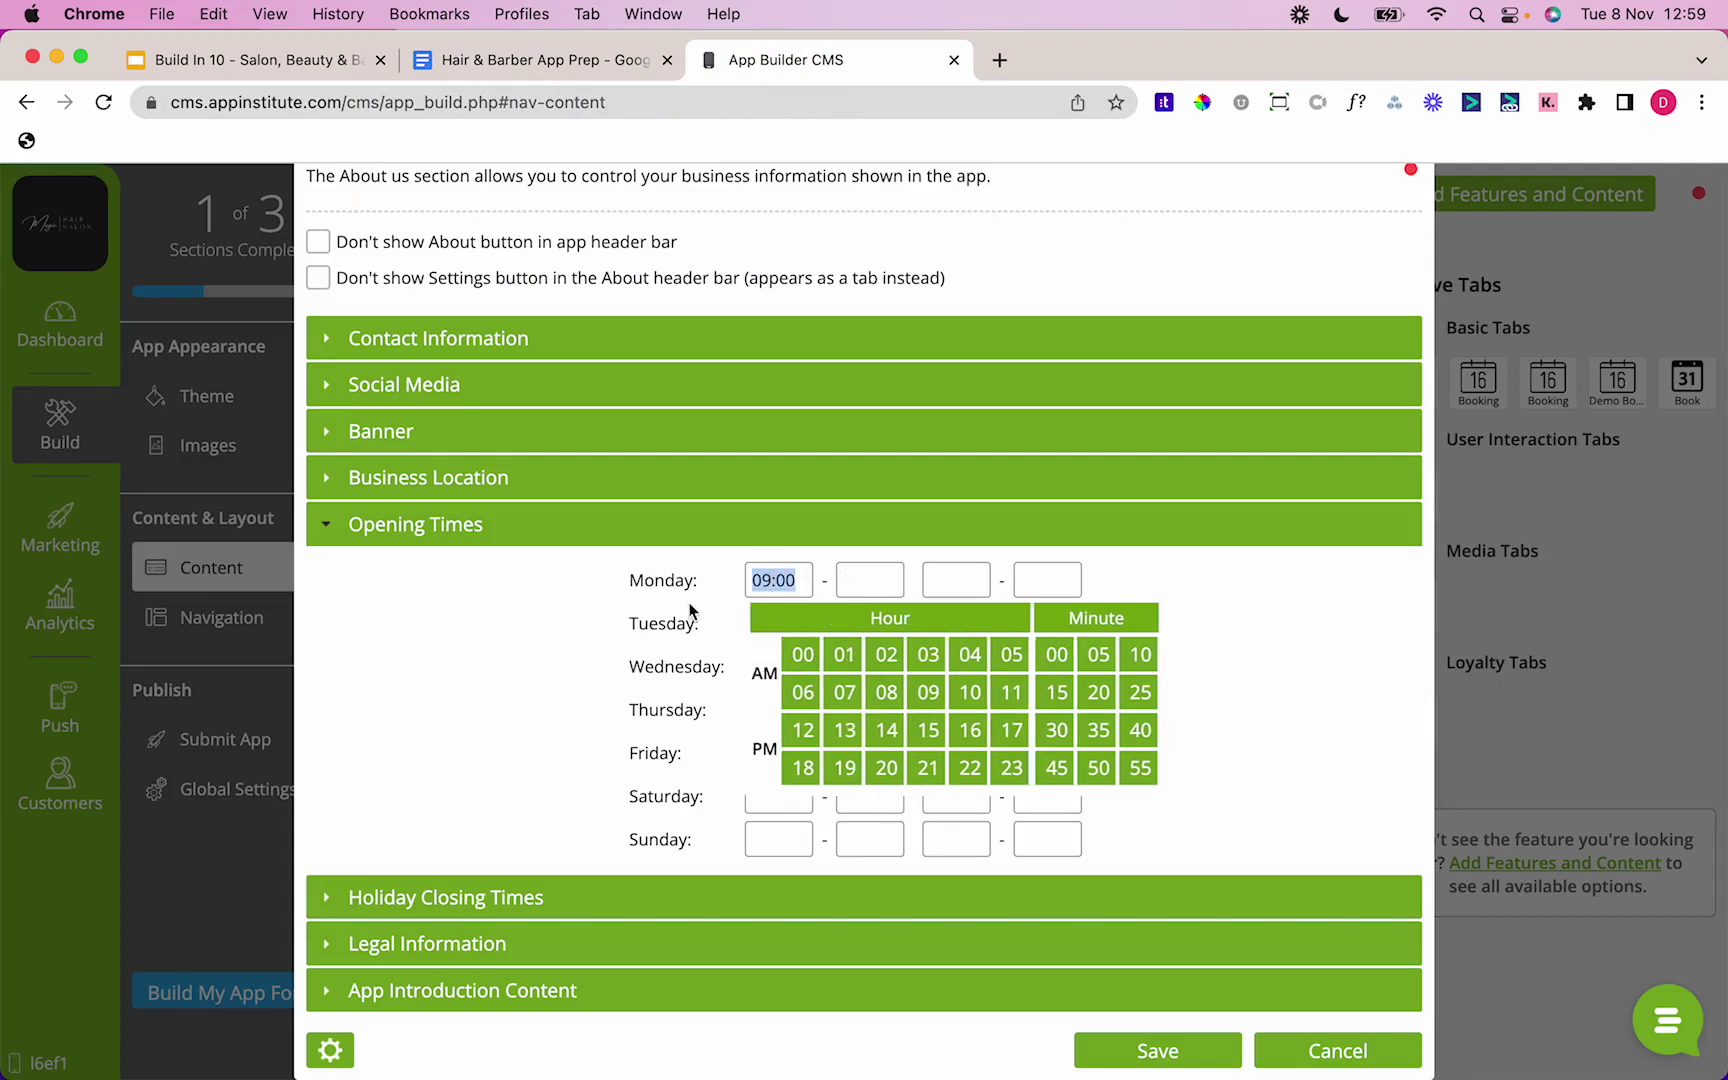
pyautogui.click(860, 580)
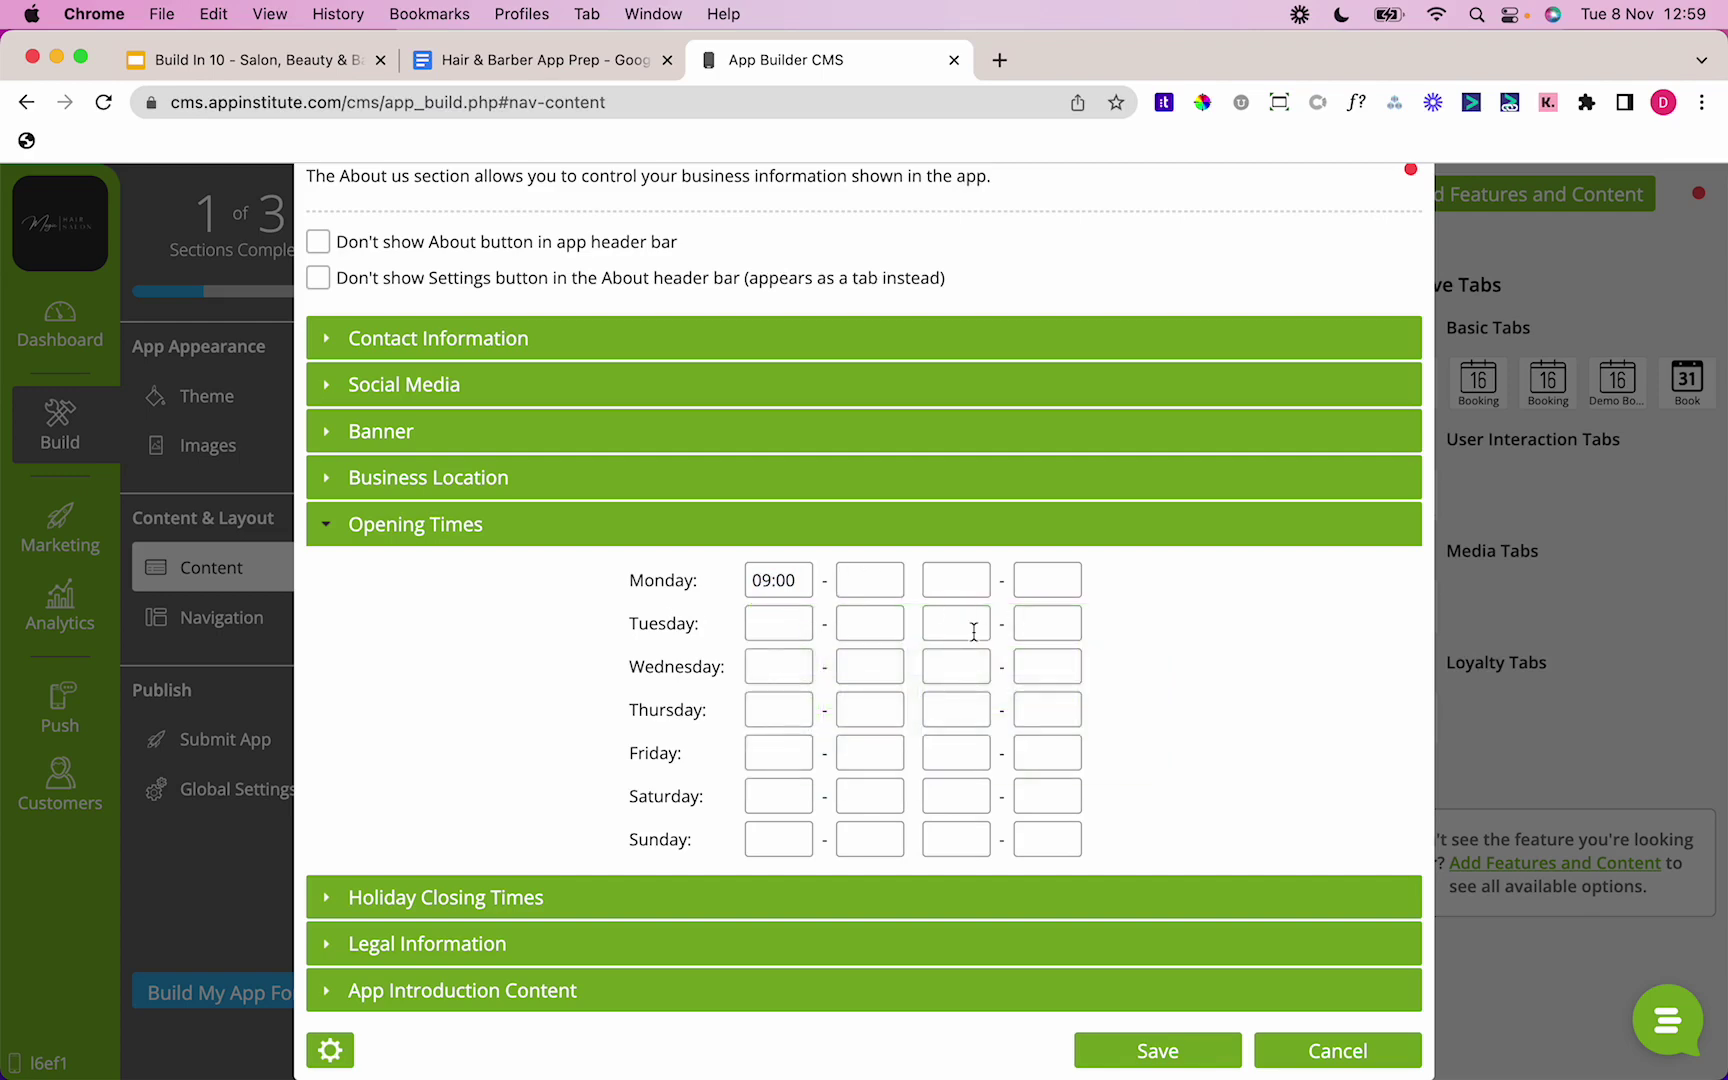
pyautogui.doubleClick(805, 579)
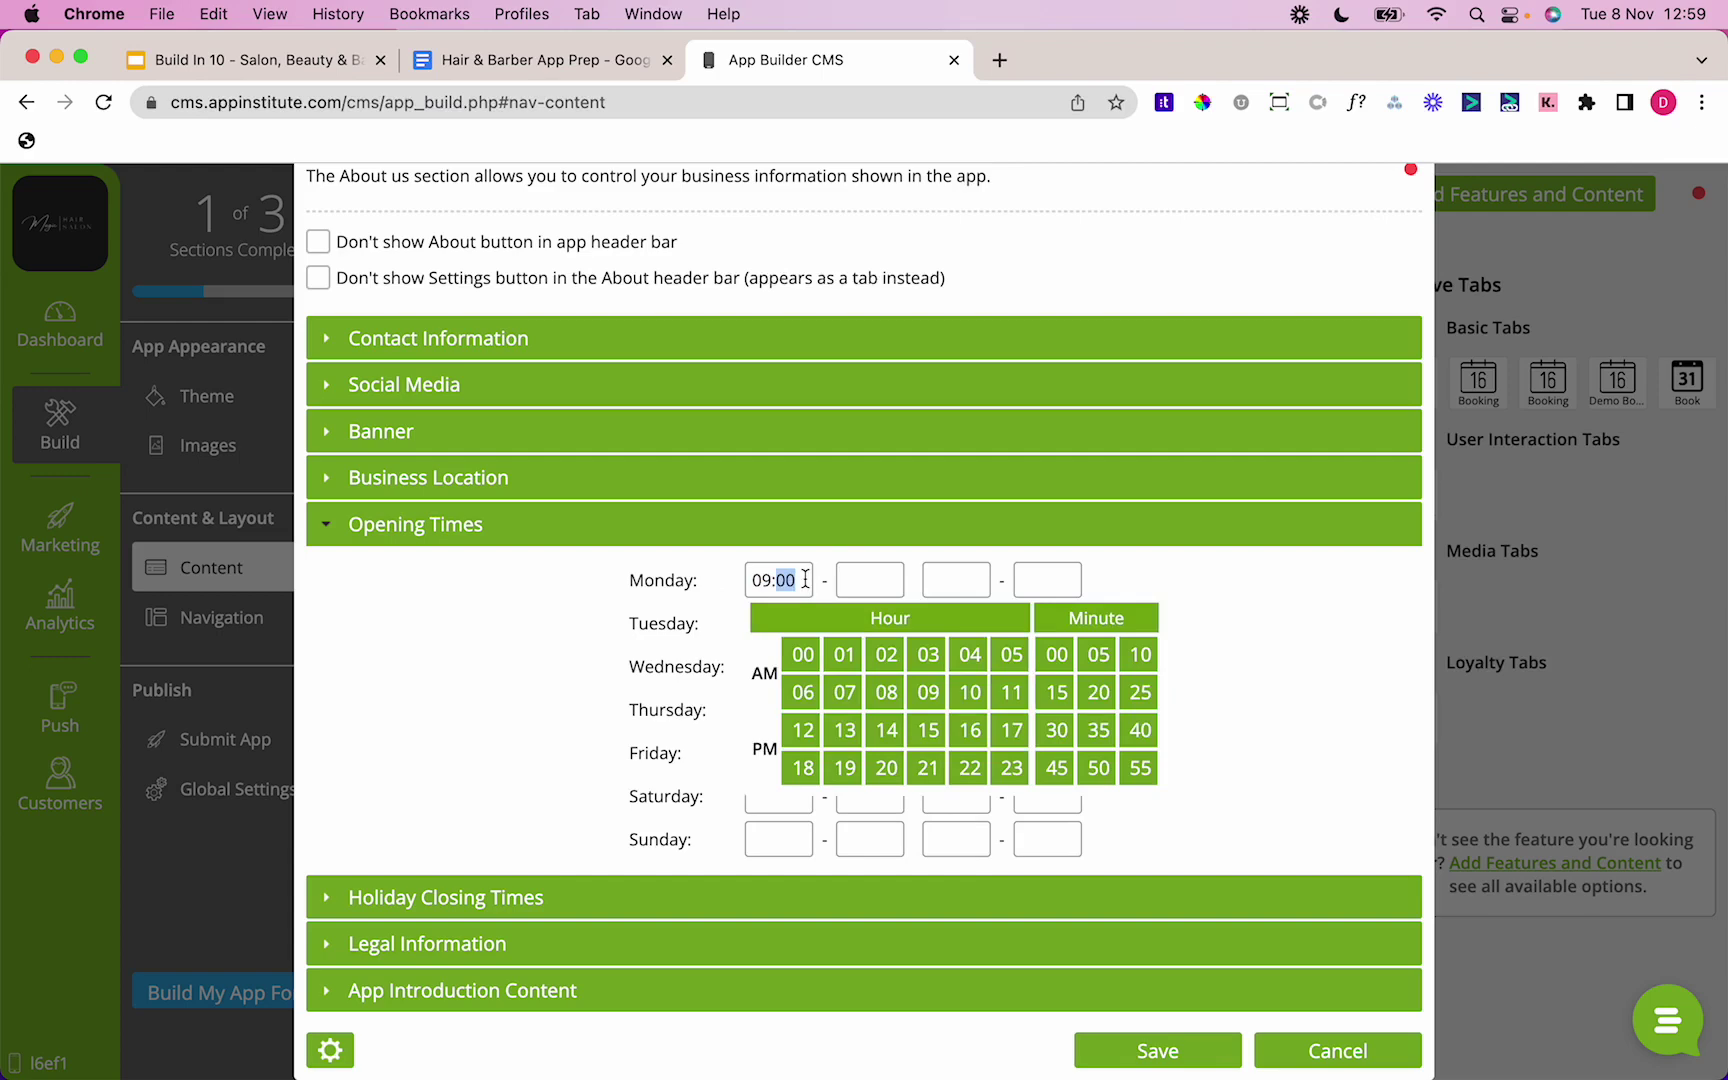
pyautogui.tripleClick(805, 579)
pyautogui.press('super+c')
# Step: Set the opening time for Tuesday through Saturday to 09:00
pyautogui.click(742, 636)
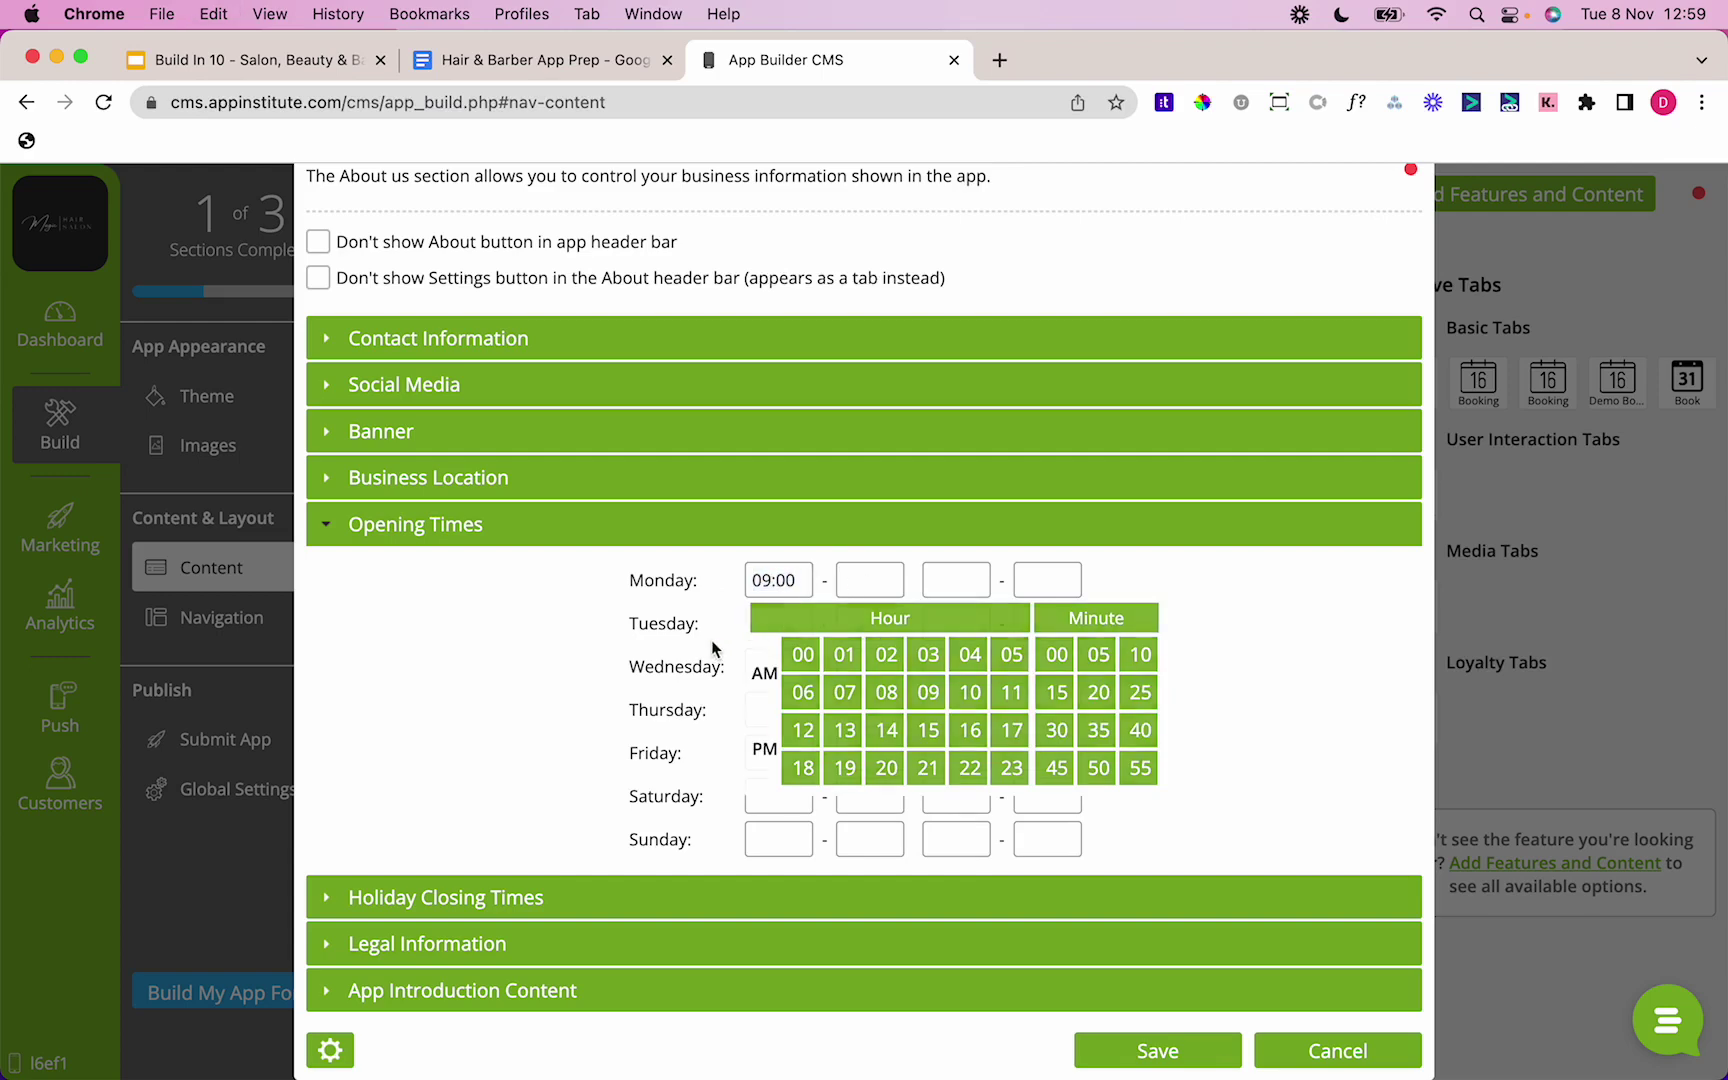
pyautogui.press('super+v')
pyautogui.click(760, 652)
pyautogui.press('super+v')
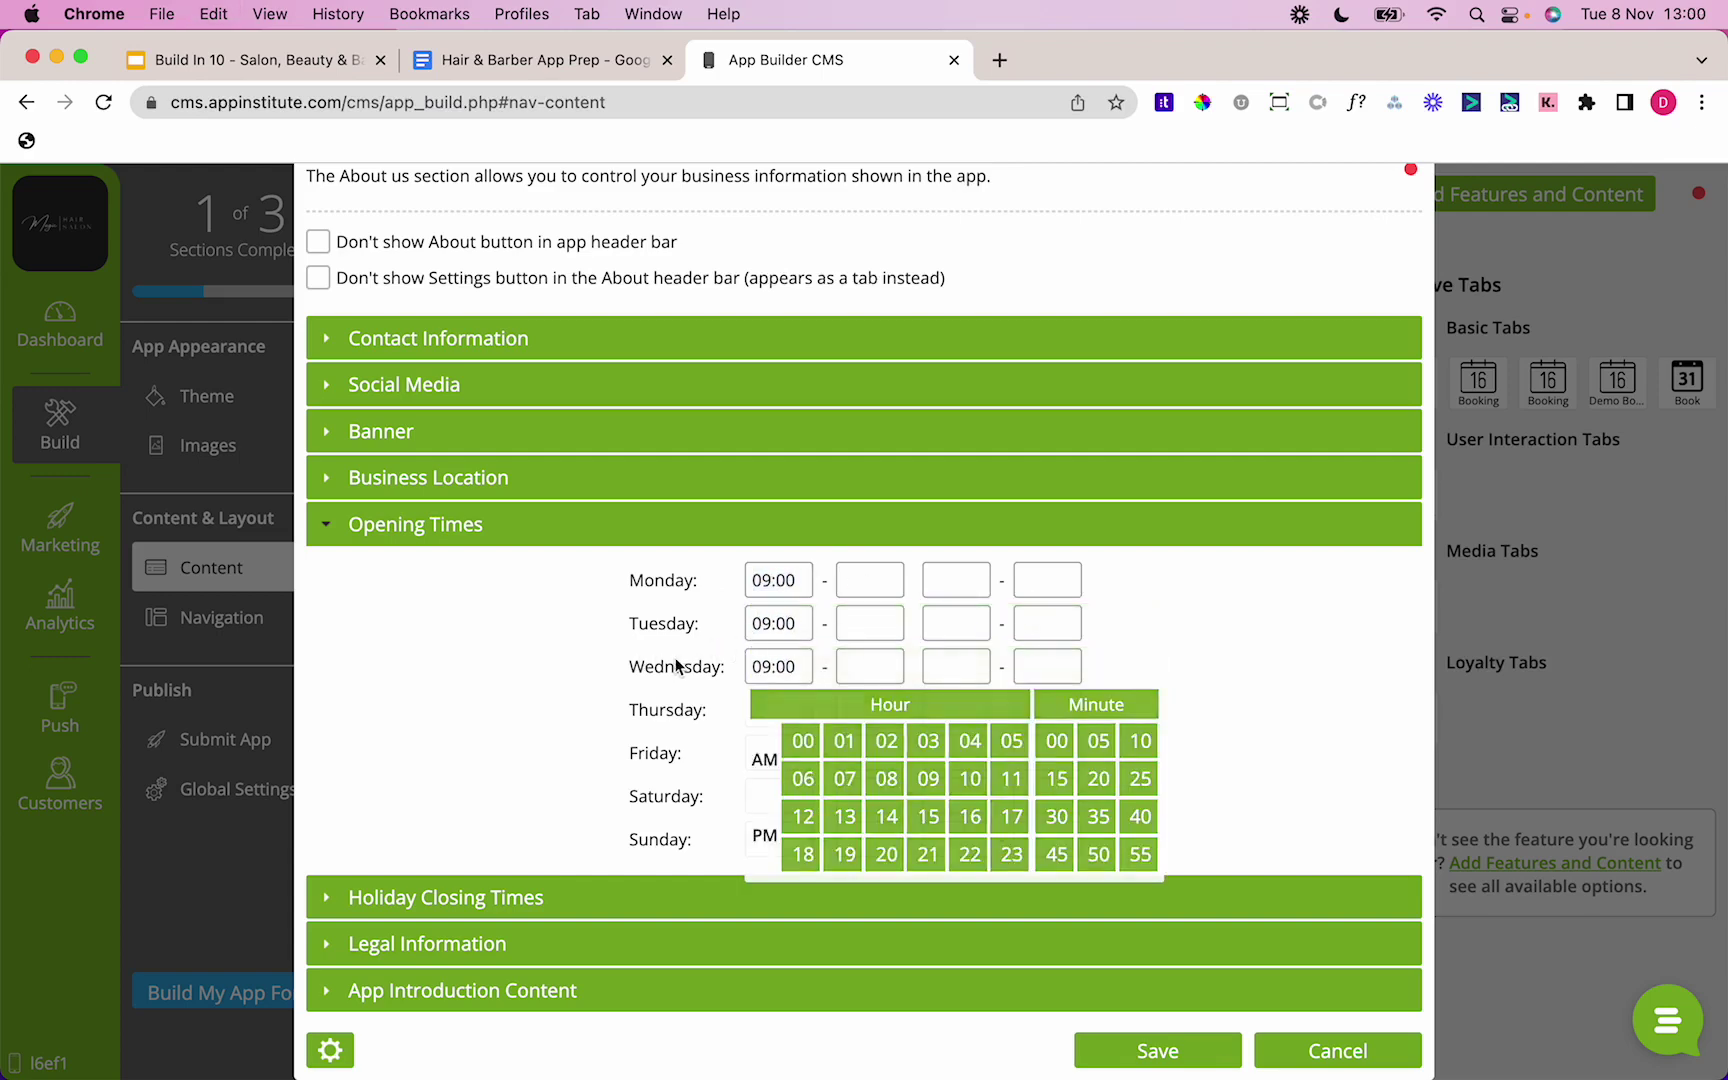
pyautogui.click(768, 709)
pyautogui.press('super+v')
pyautogui.click(770, 748)
pyautogui.press('super+v')
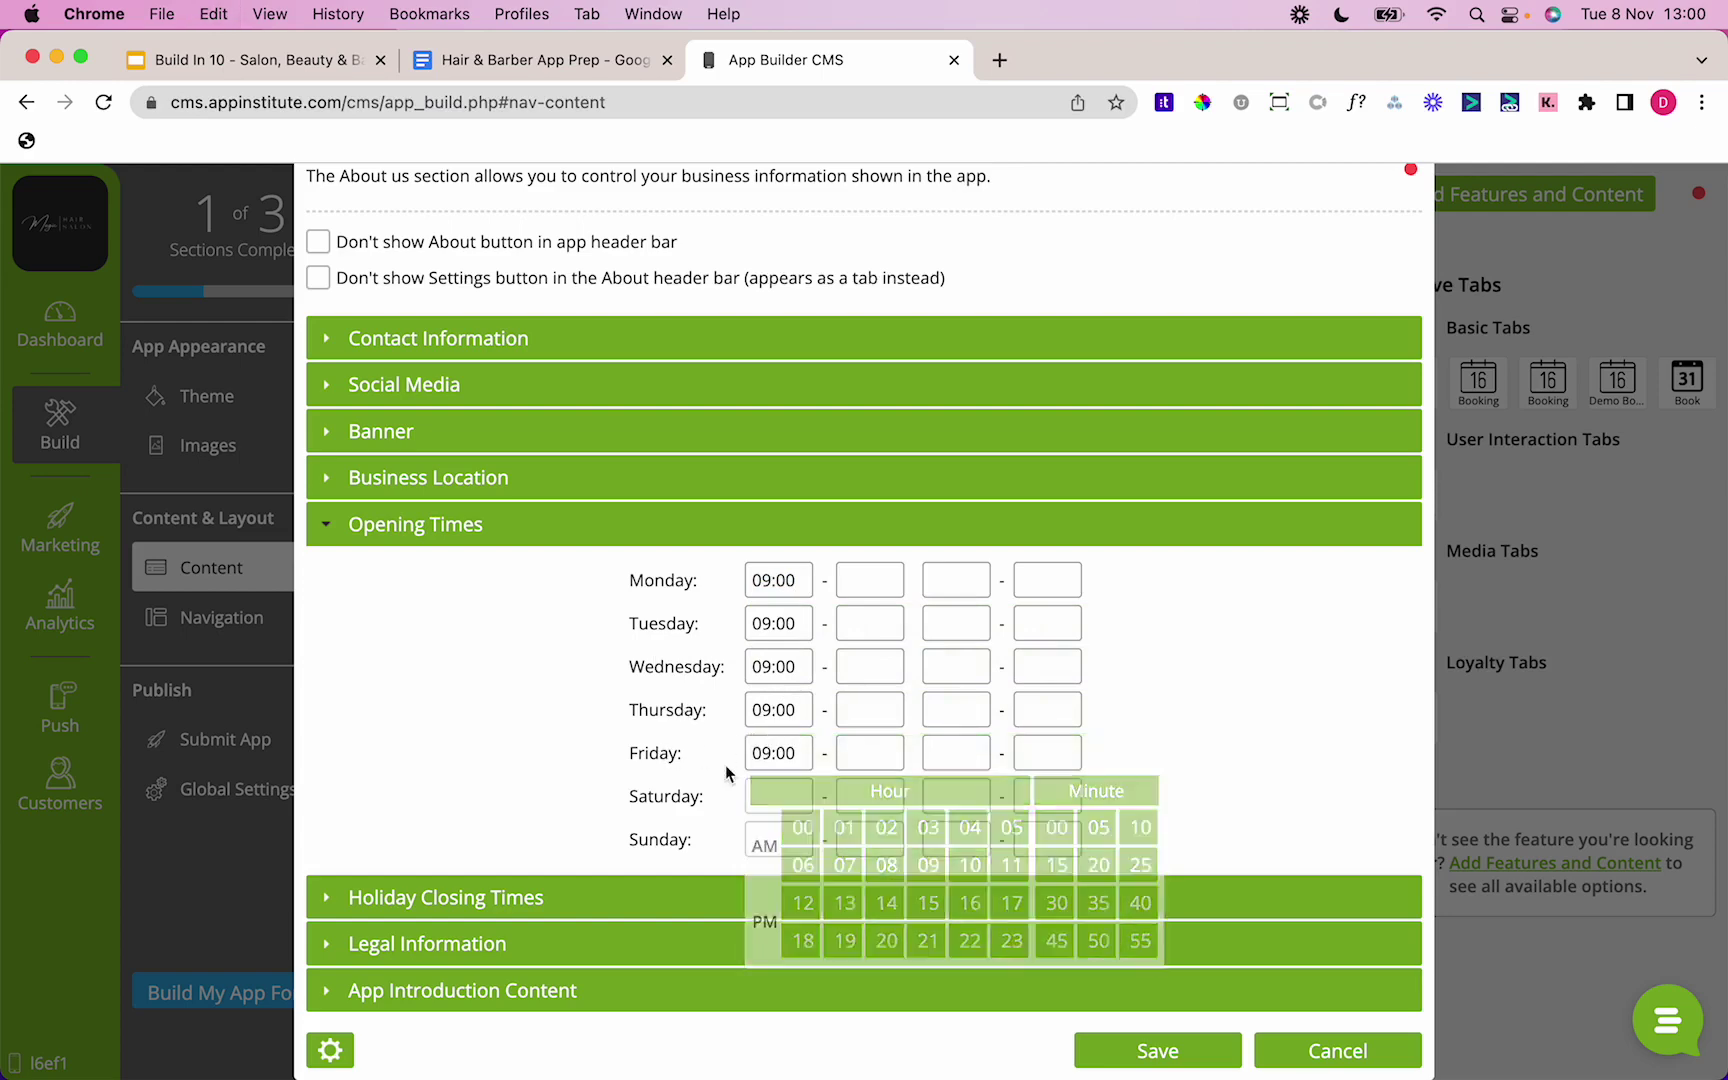
pyautogui.click(776, 796)
pyautogui.press('super+v')
# Step: Enter 19:00 as Monday's closing time and copy it
pyautogui.click(848, 594)
pyautogui.write('19')
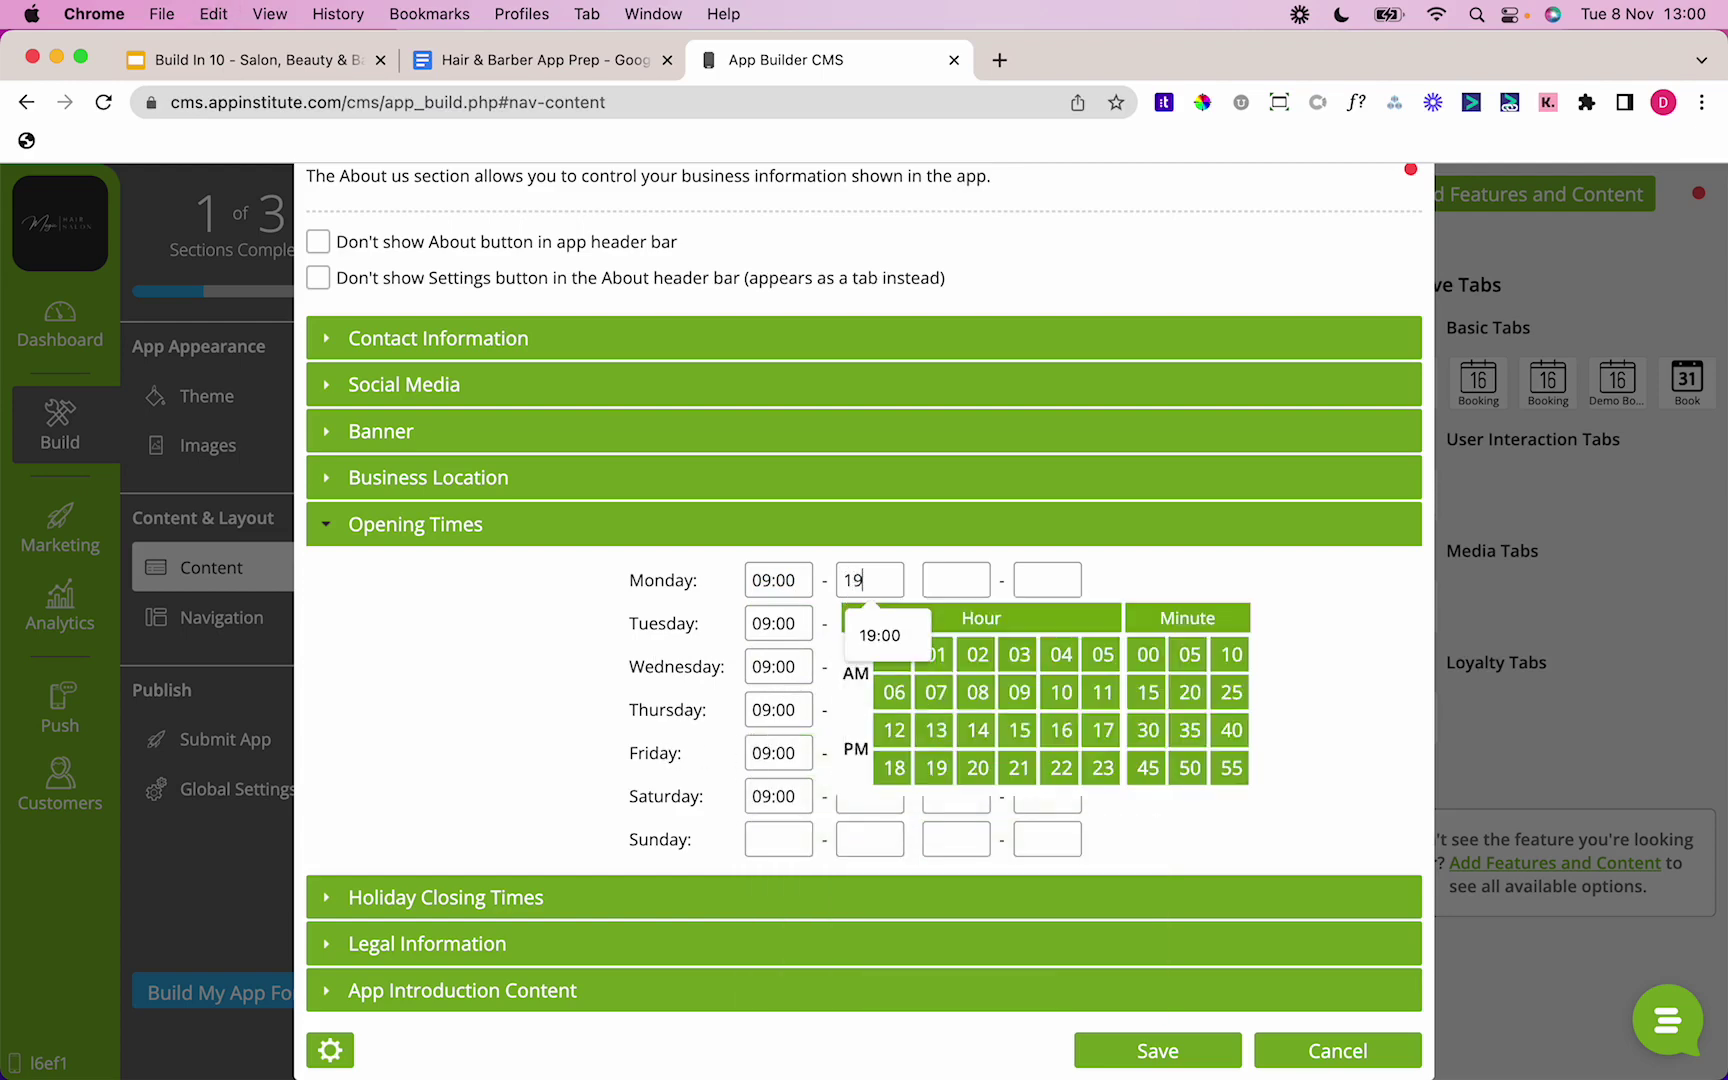
pyautogui.write(':00')
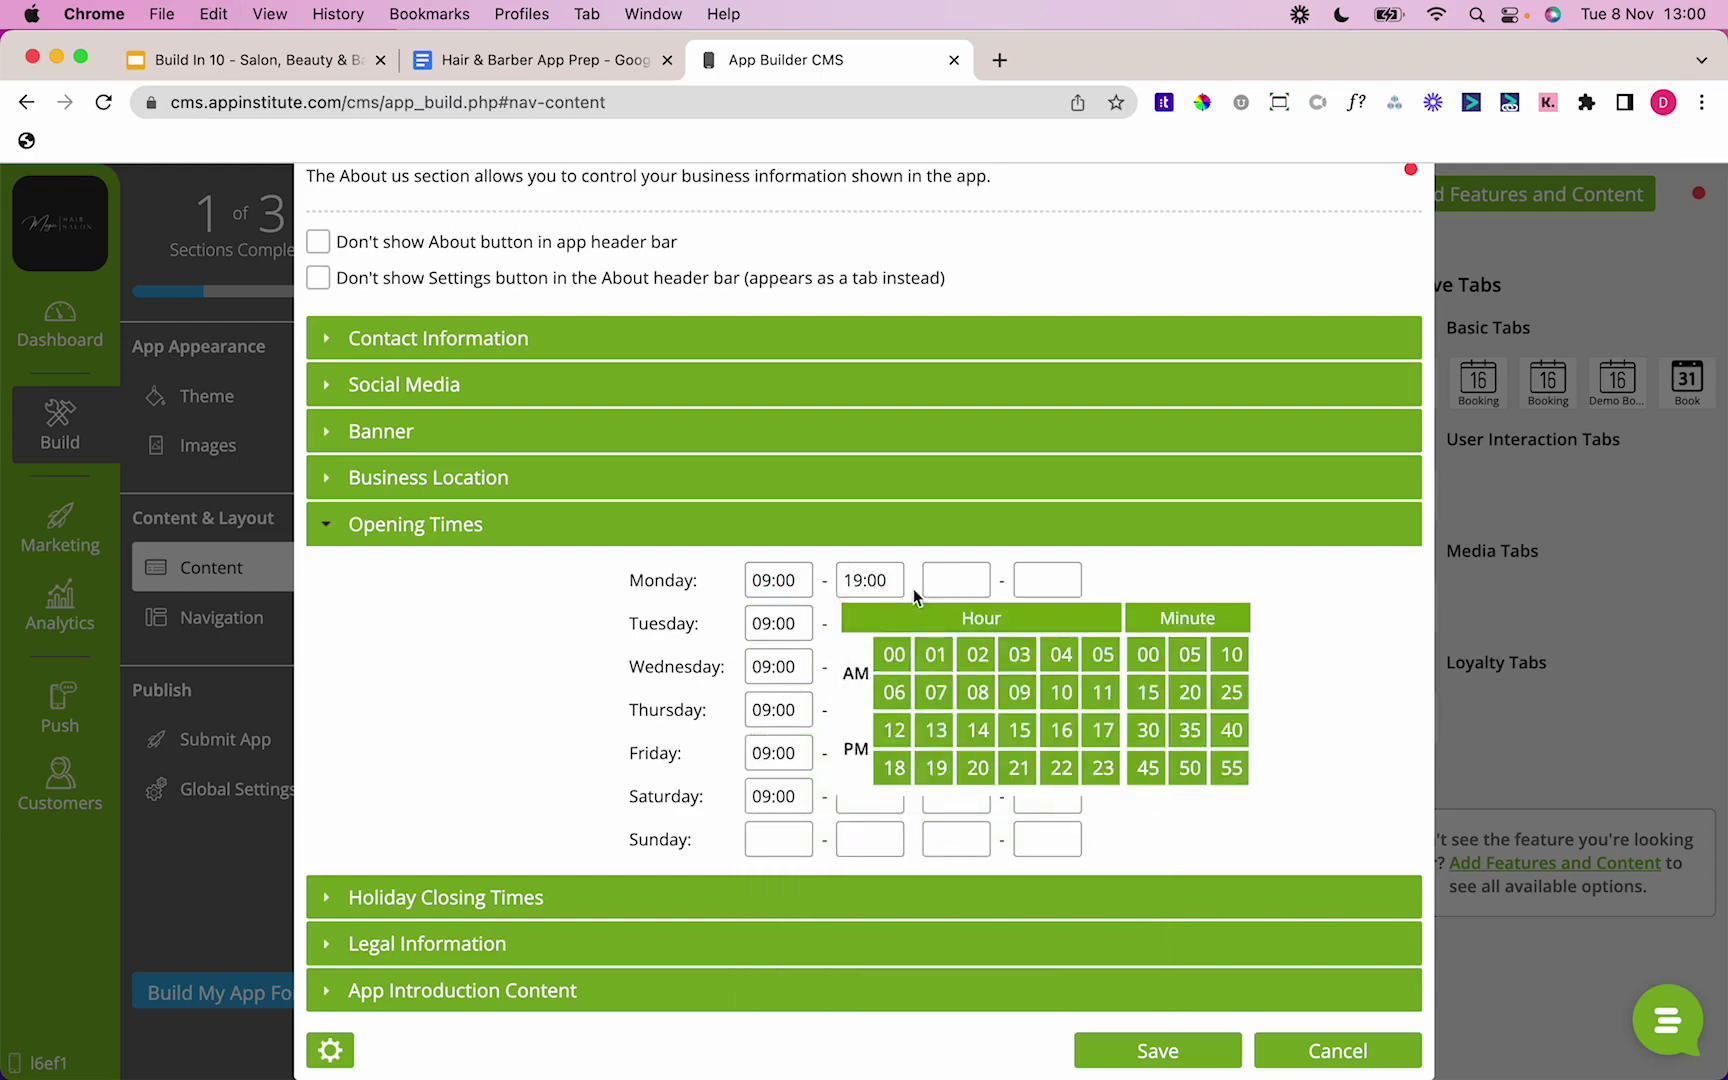
pyautogui.moveTo(887, 579); pyautogui.dragTo(636, 605)
pyautogui.press('super+c')
# Step: Set the closing time for Tuesday through Saturday to 19:00 and save the About tab
pyautogui.click(858, 620)
pyautogui.press('super+v')
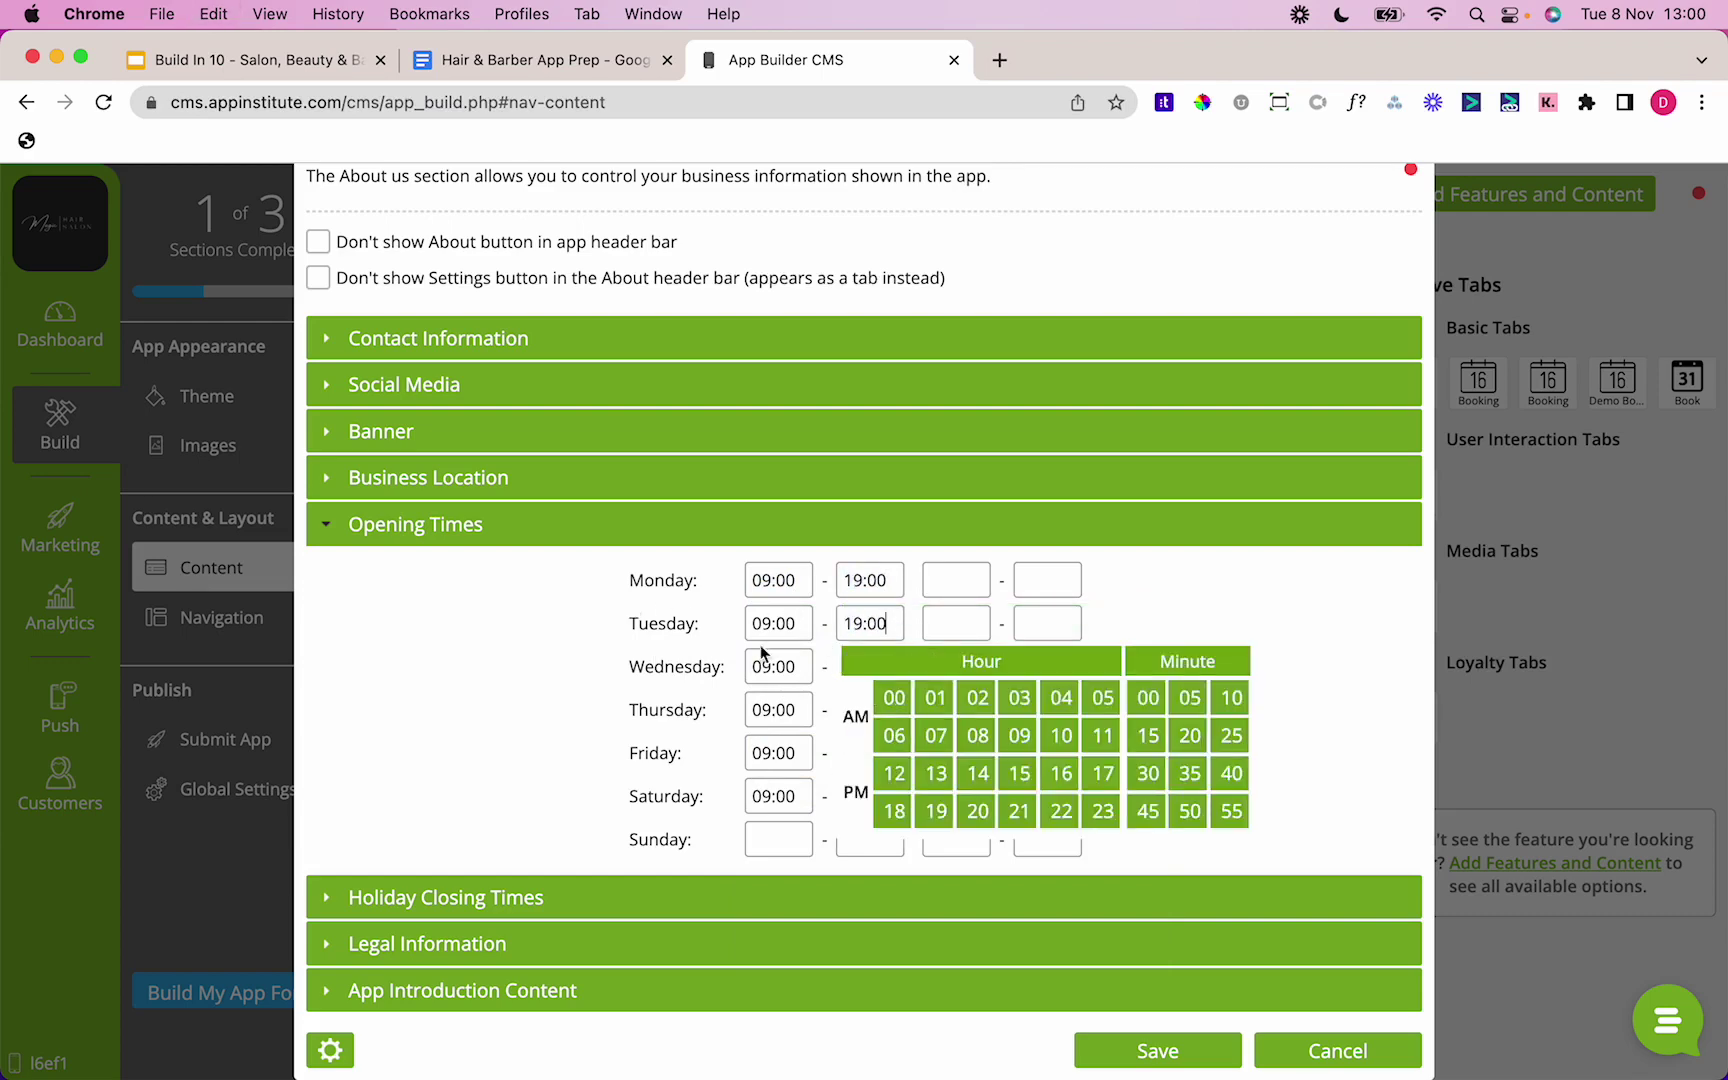
pyautogui.click(870, 665)
pyautogui.press('super+v')
pyautogui.click(858, 709)
pyautogui.press('super+v')
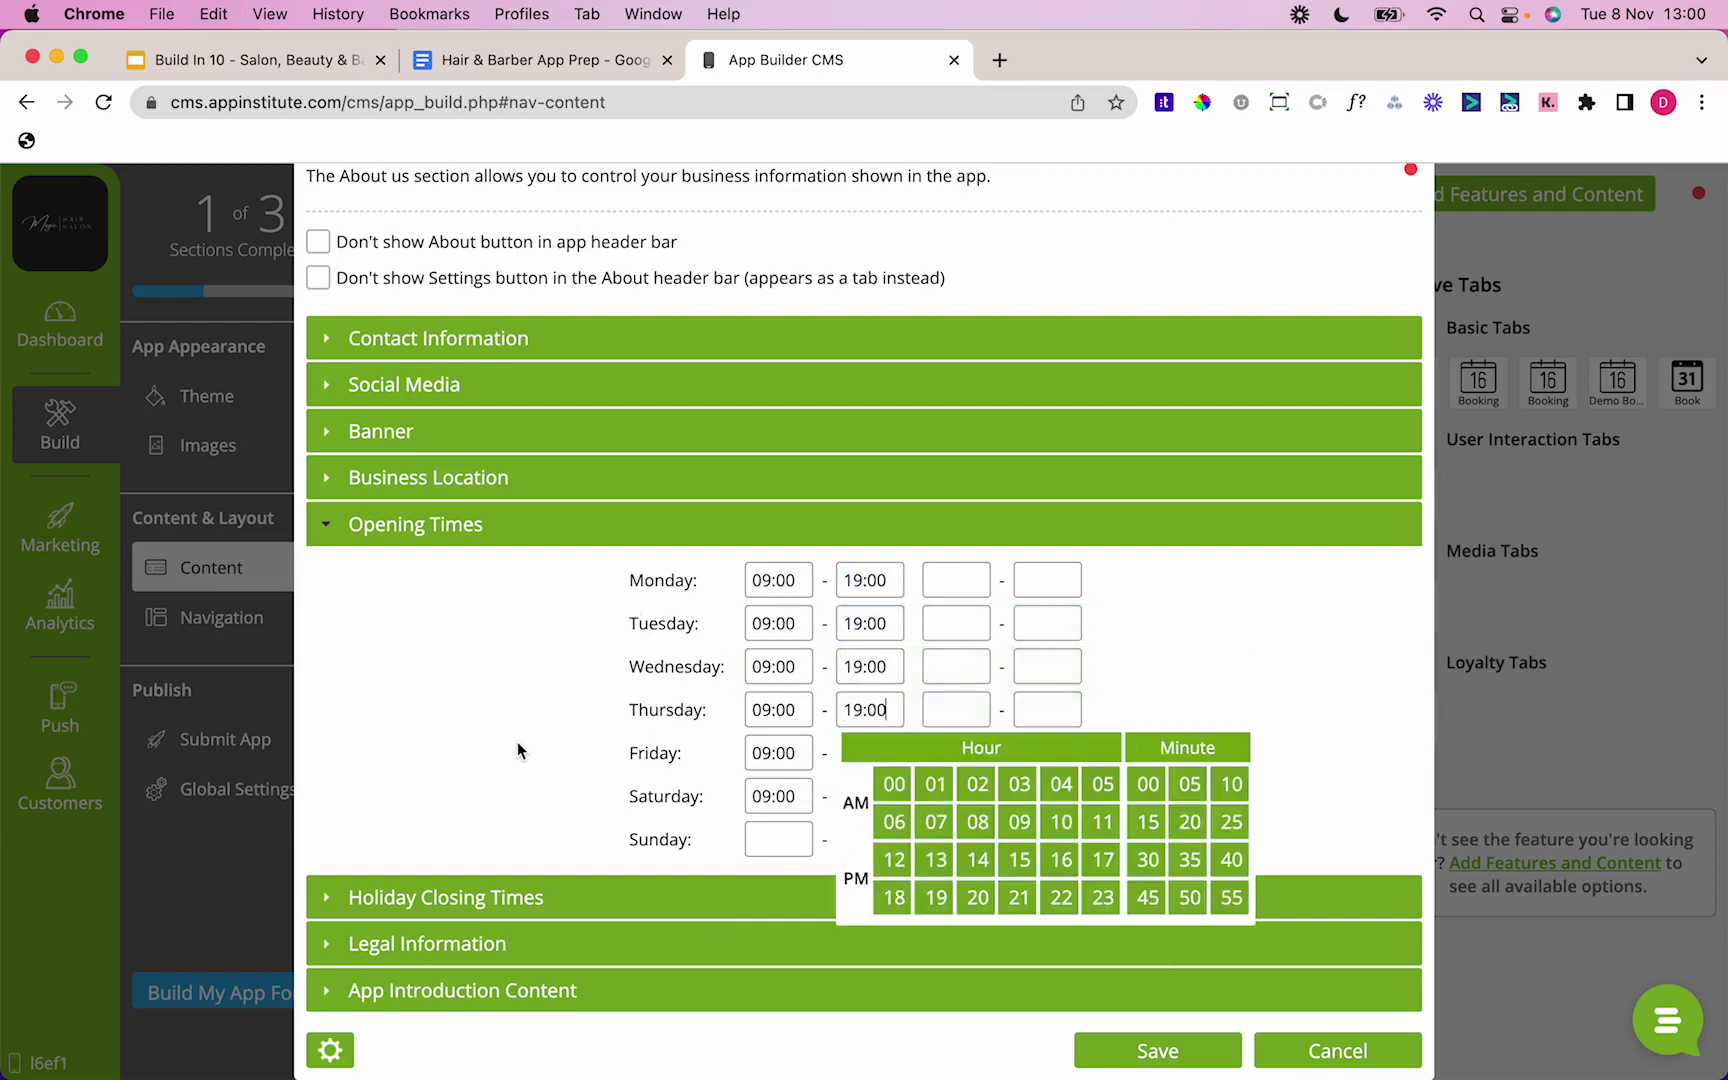
pyautogui.click(860, 753)
pyautogui.press('super+v')
pyautogui.click(846, 797)
pyautogui.press('super+v')
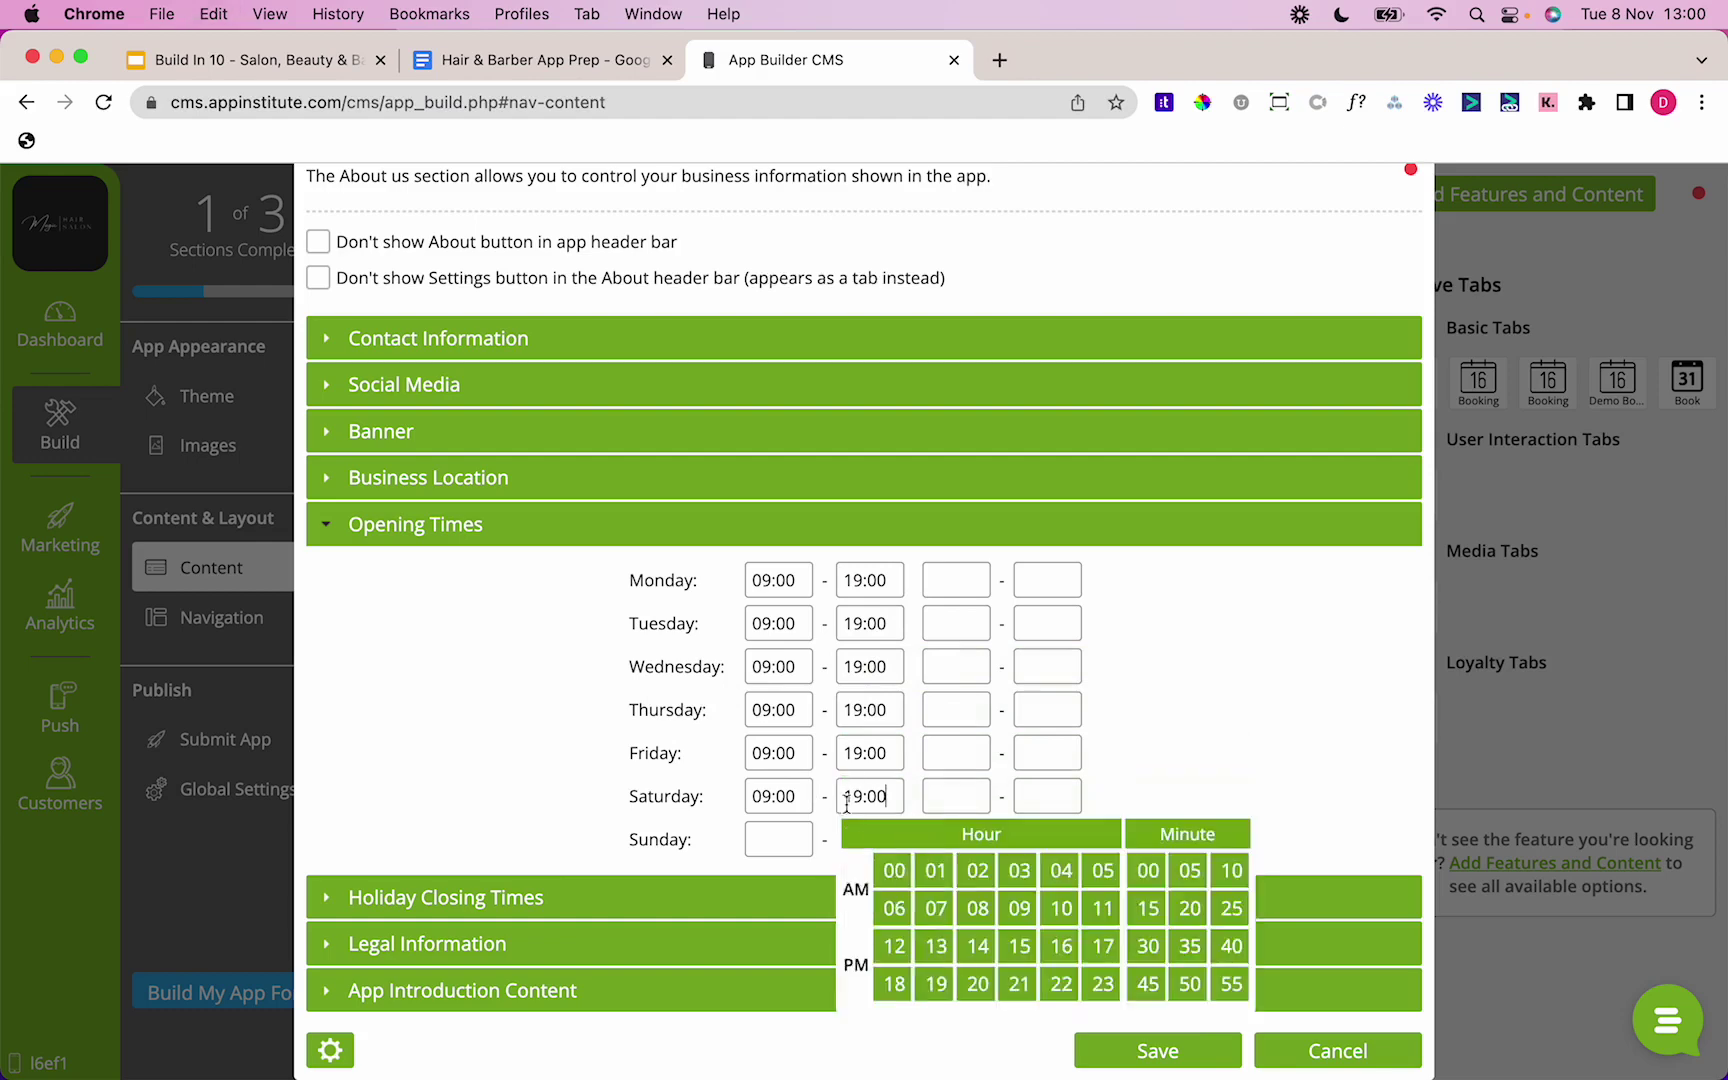
pyautogui.click(1130, 1046)
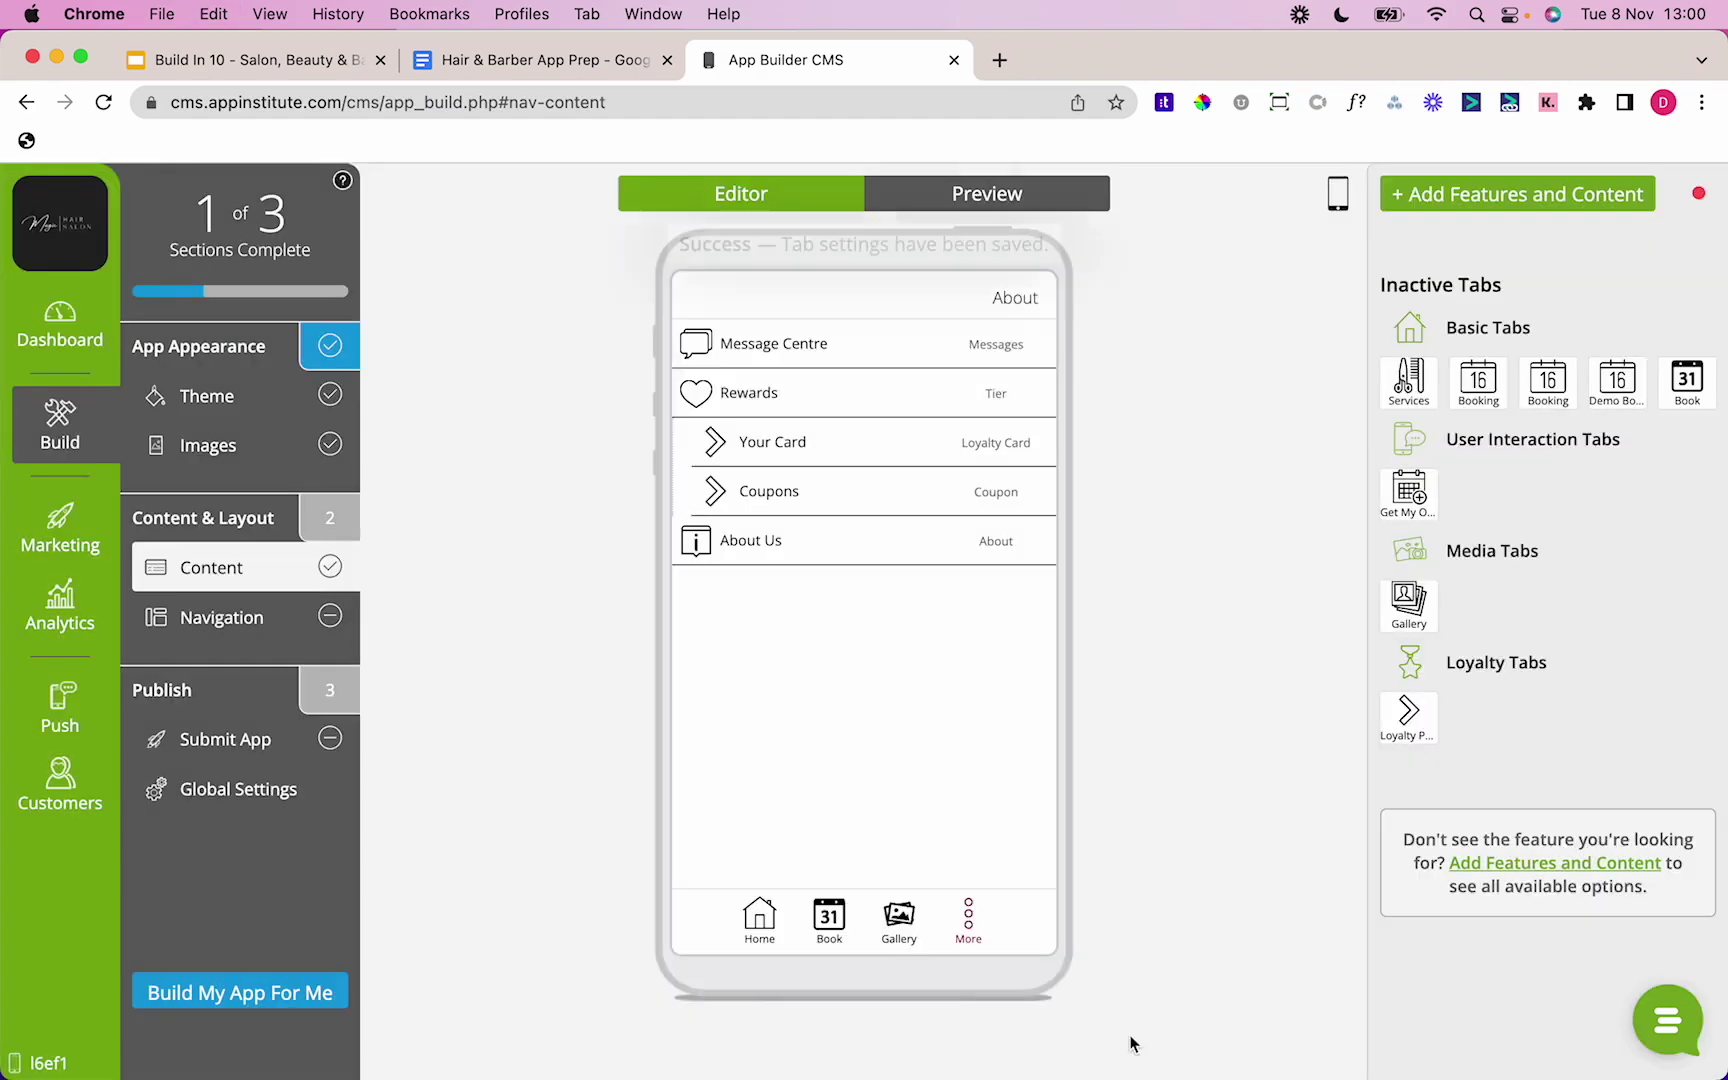
# Step: Upload Home Page.png from the Magic Hair Salon folder as the Home tab background and save
pyautogui.click(786, 917)
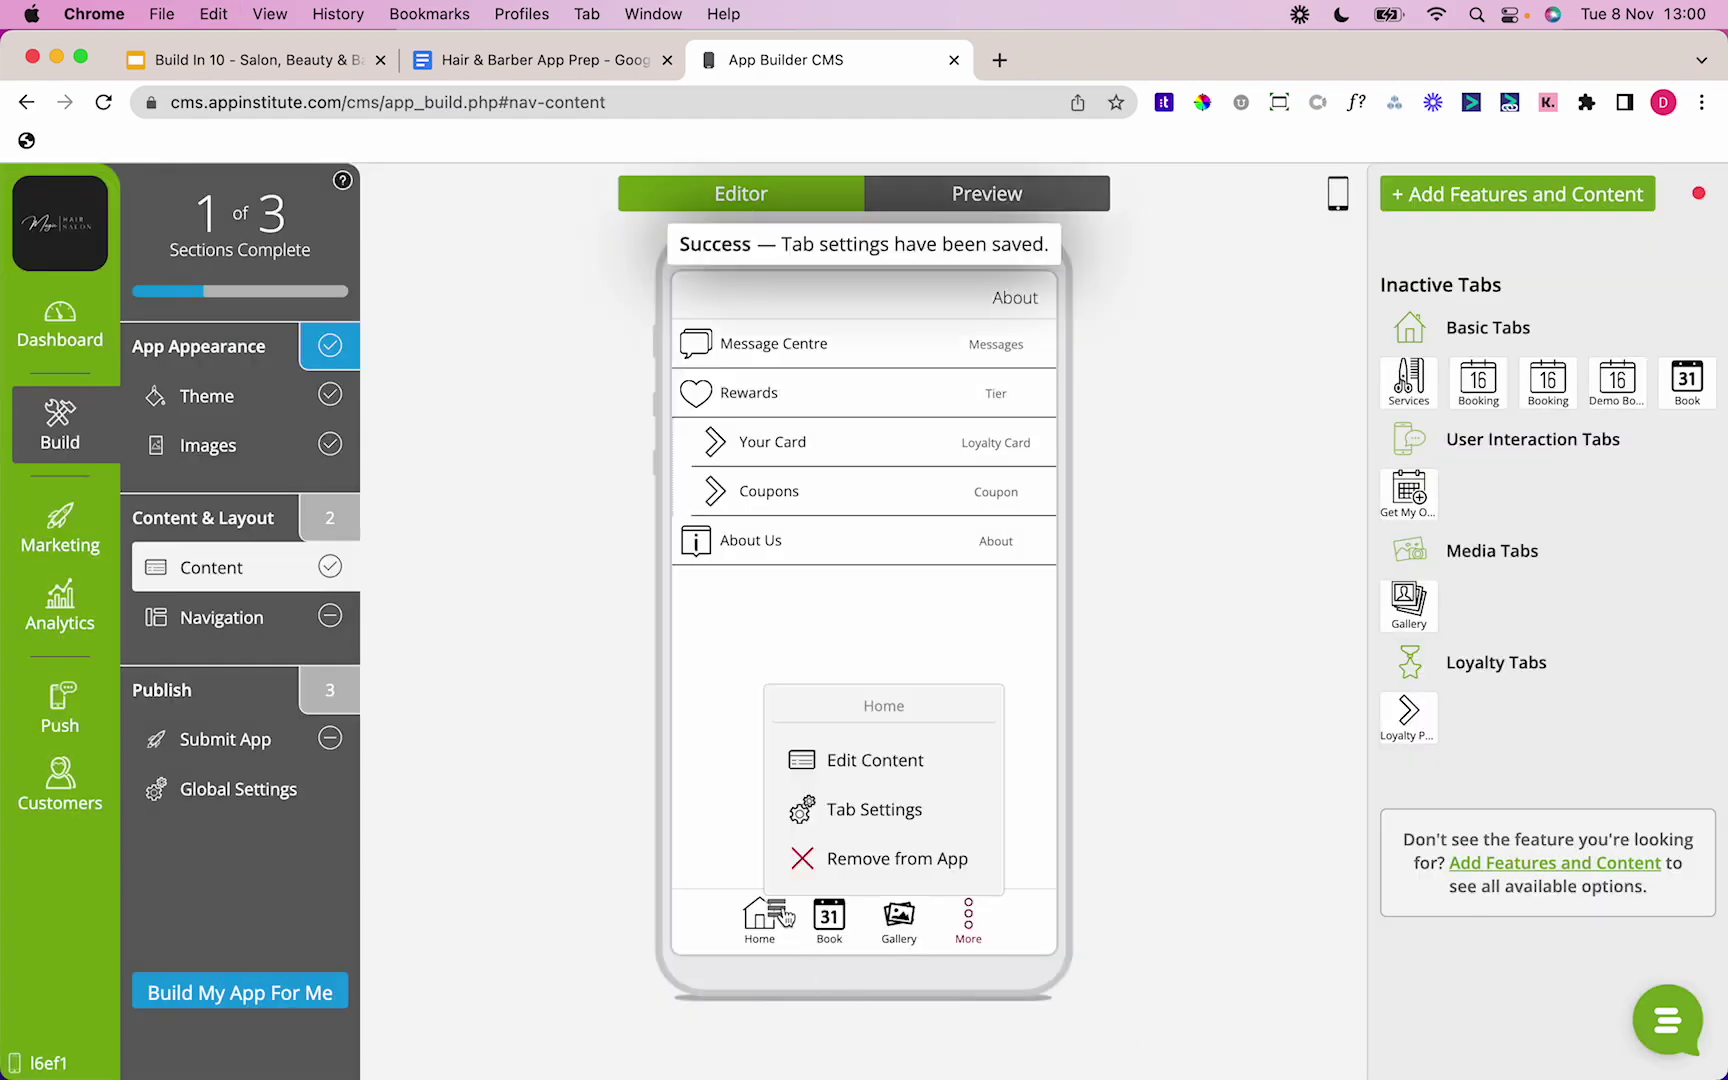
pyautogui.click(855, 830)
pyautogui.click(768, 478)
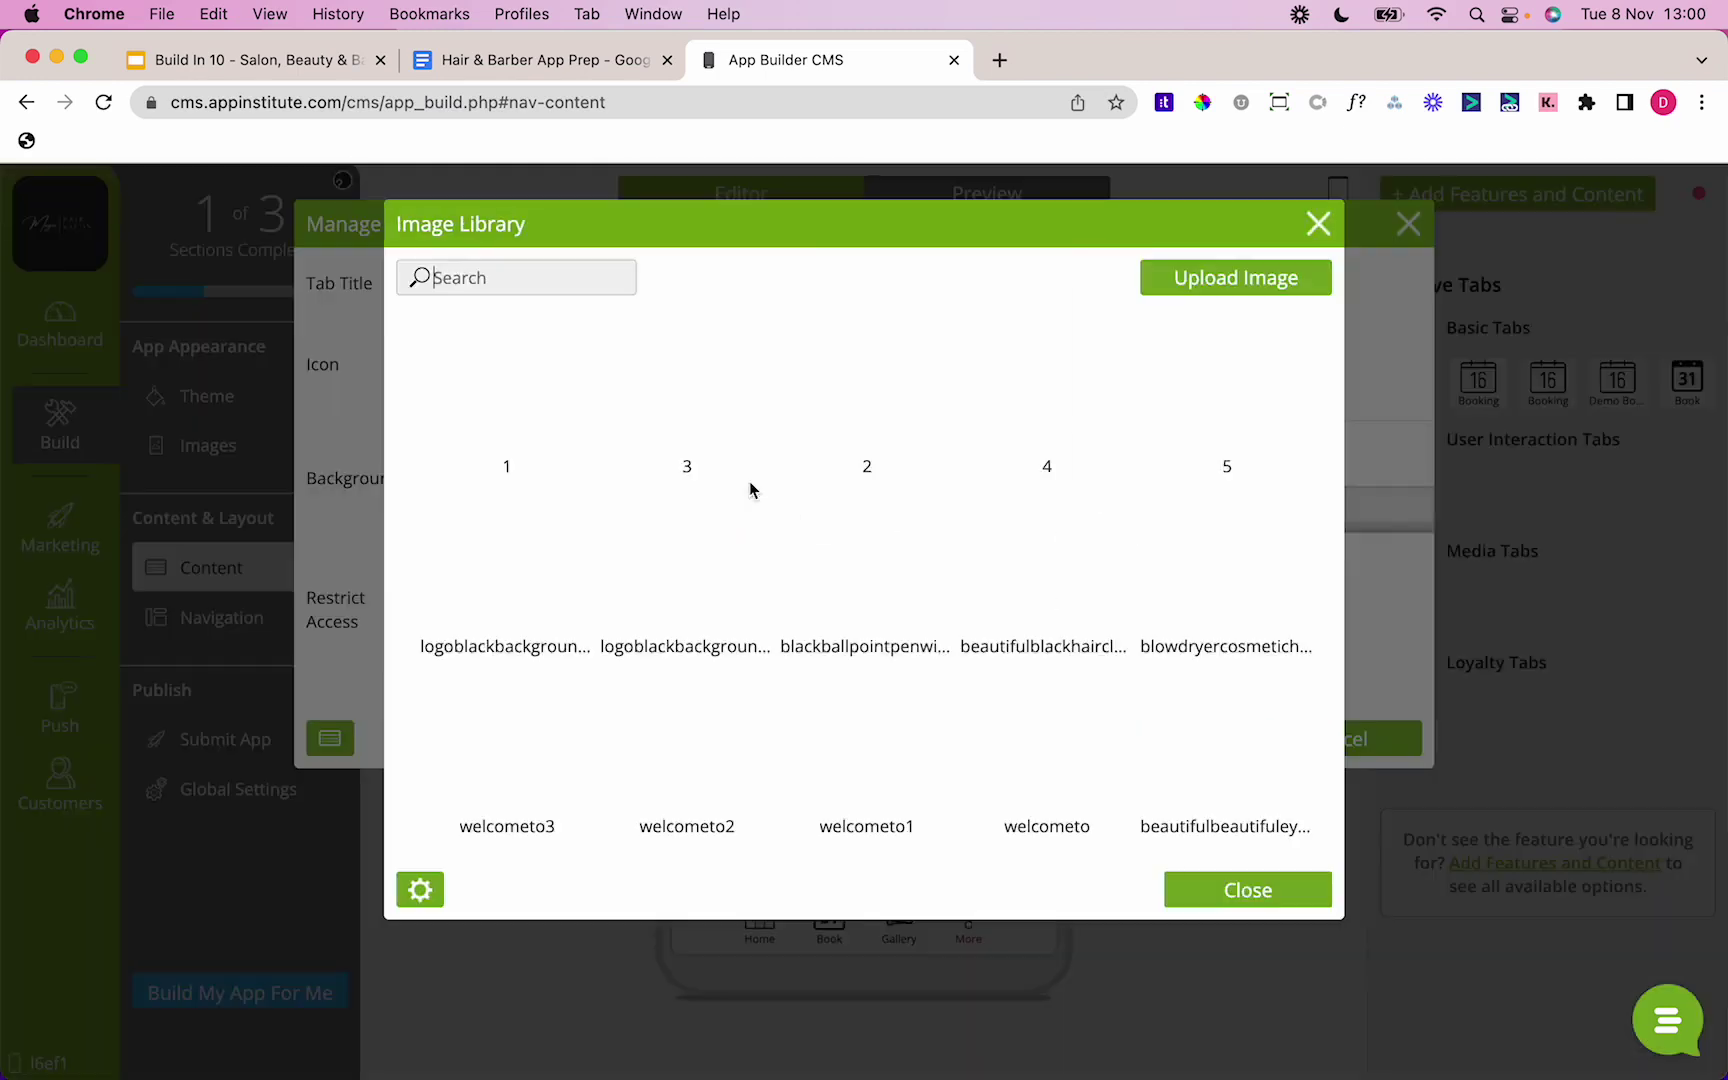
pyautogui.click(1197, 284)
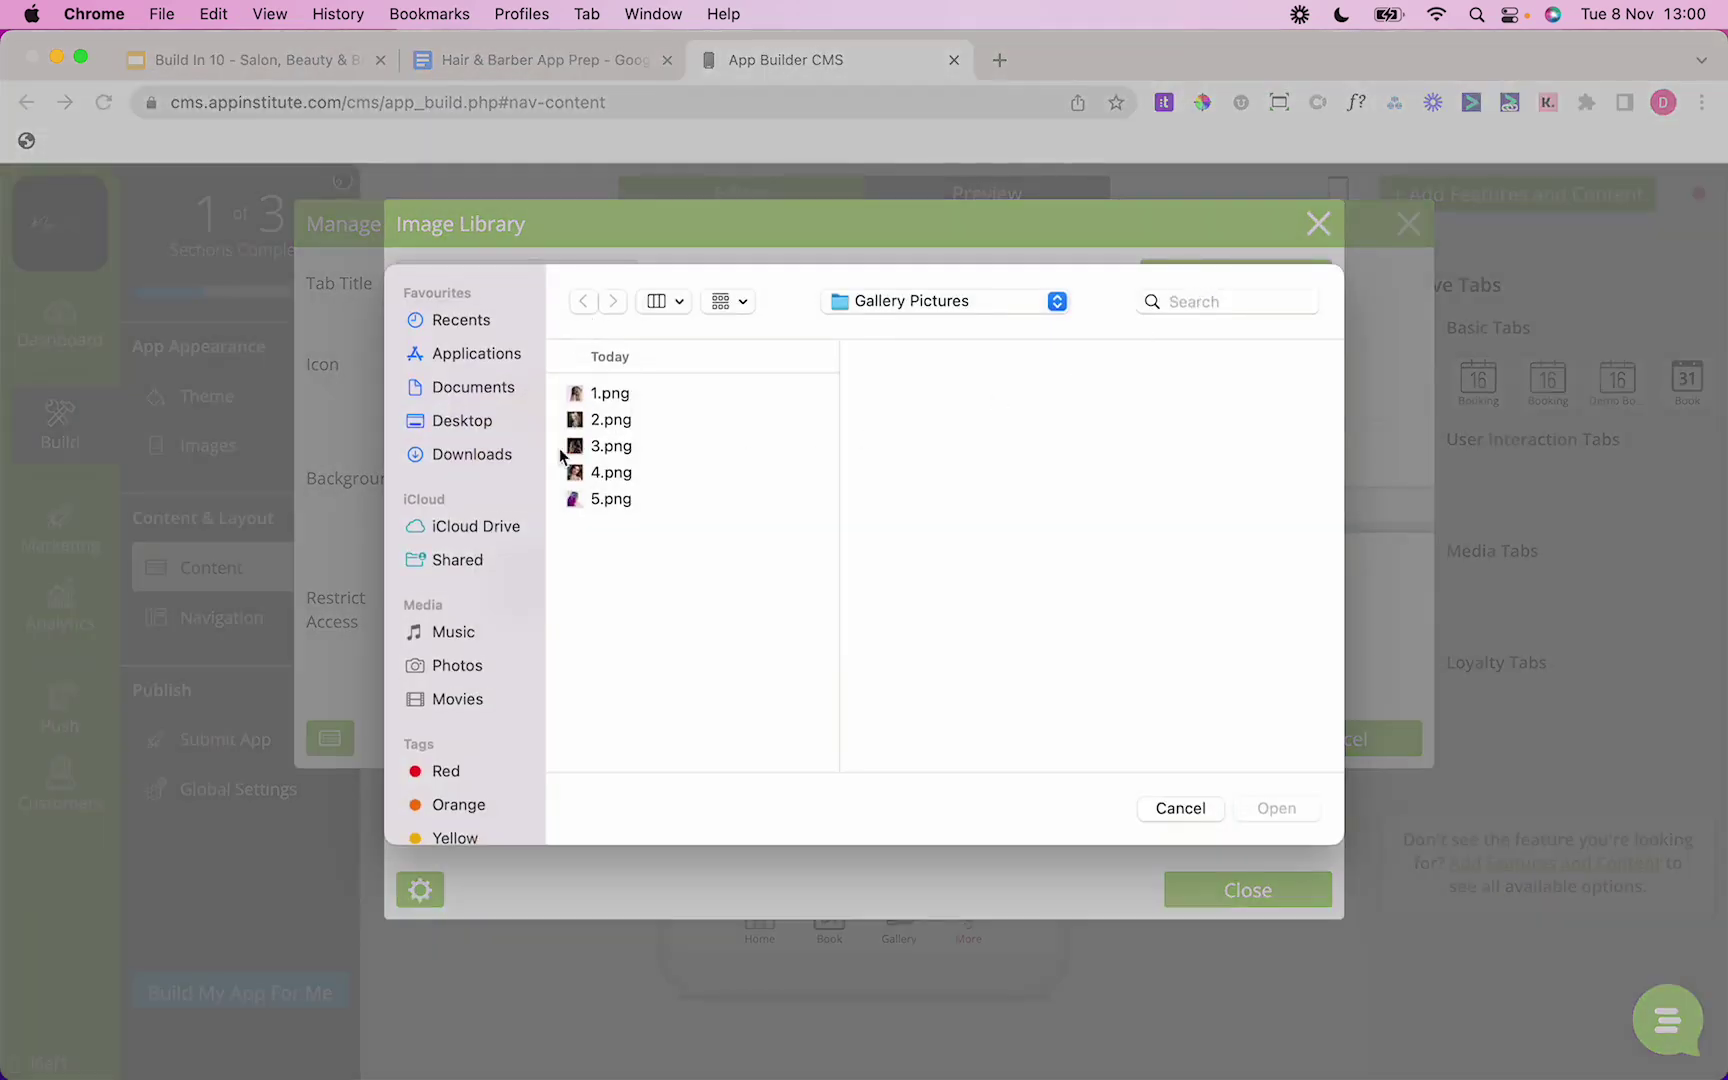
pyautogui.click(506, 428)
pyautogui.click(608, 390)
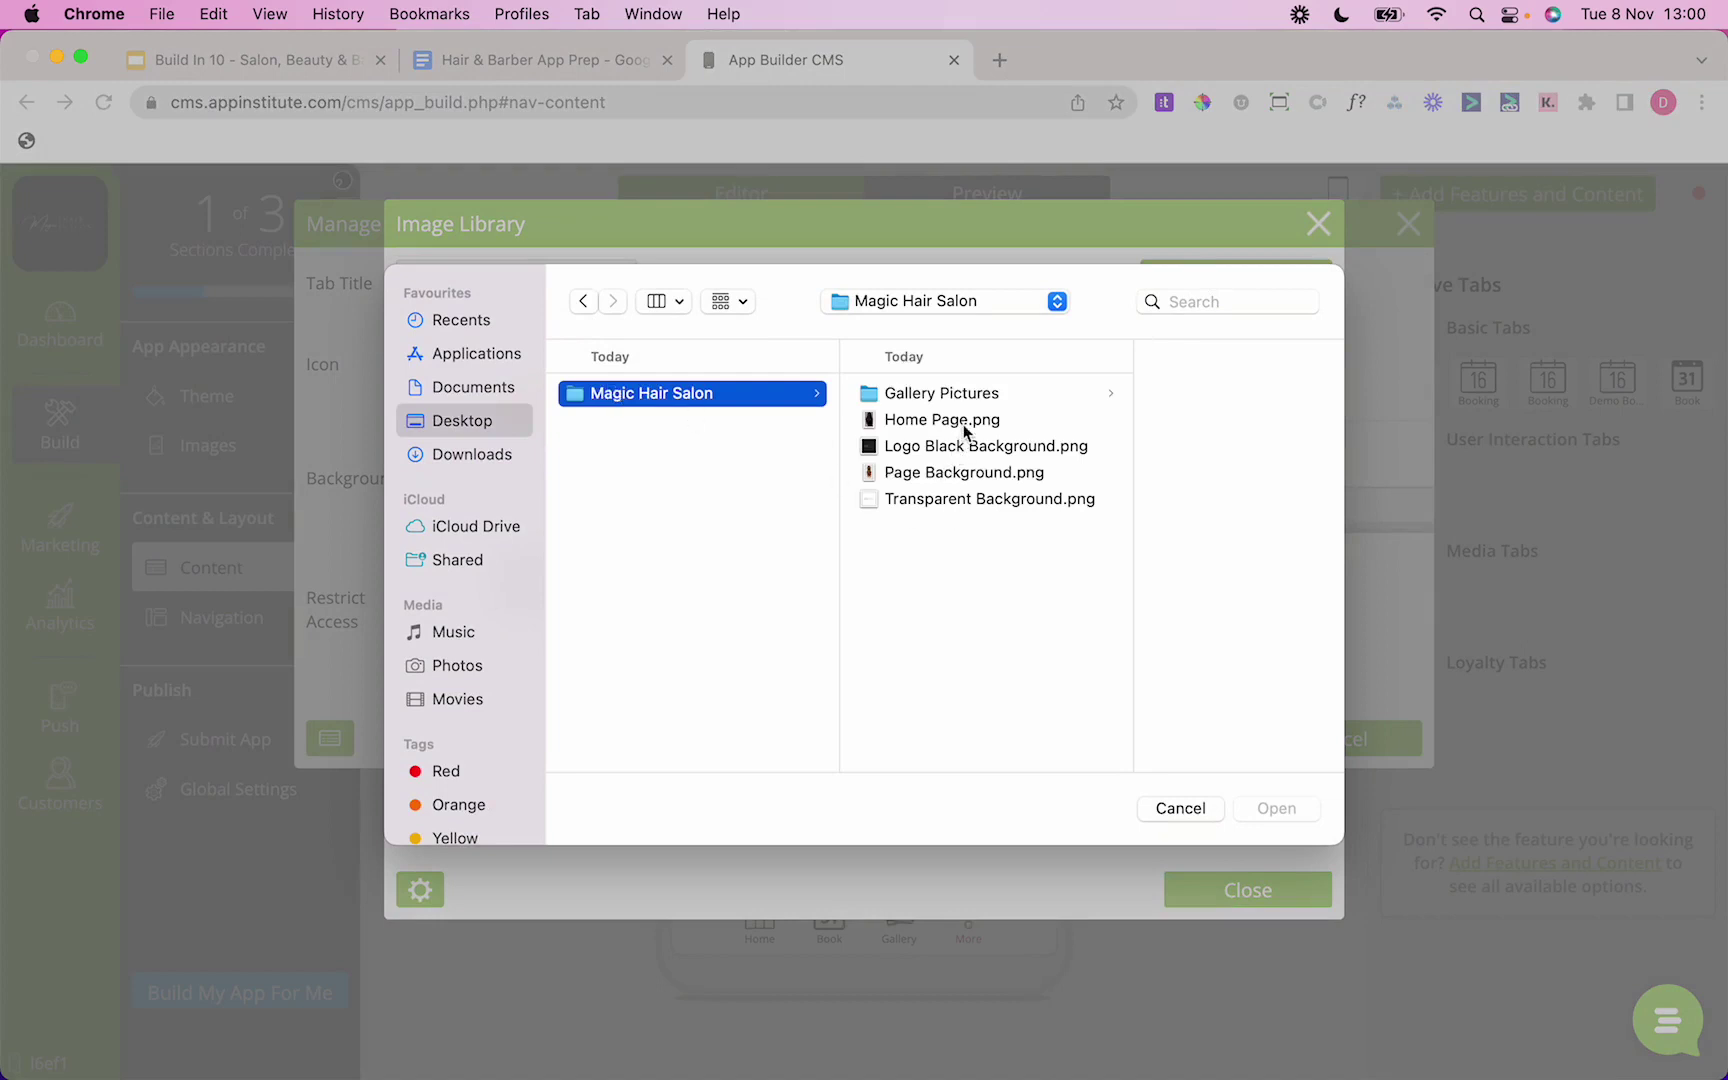
pyautogui.click(963, 424)
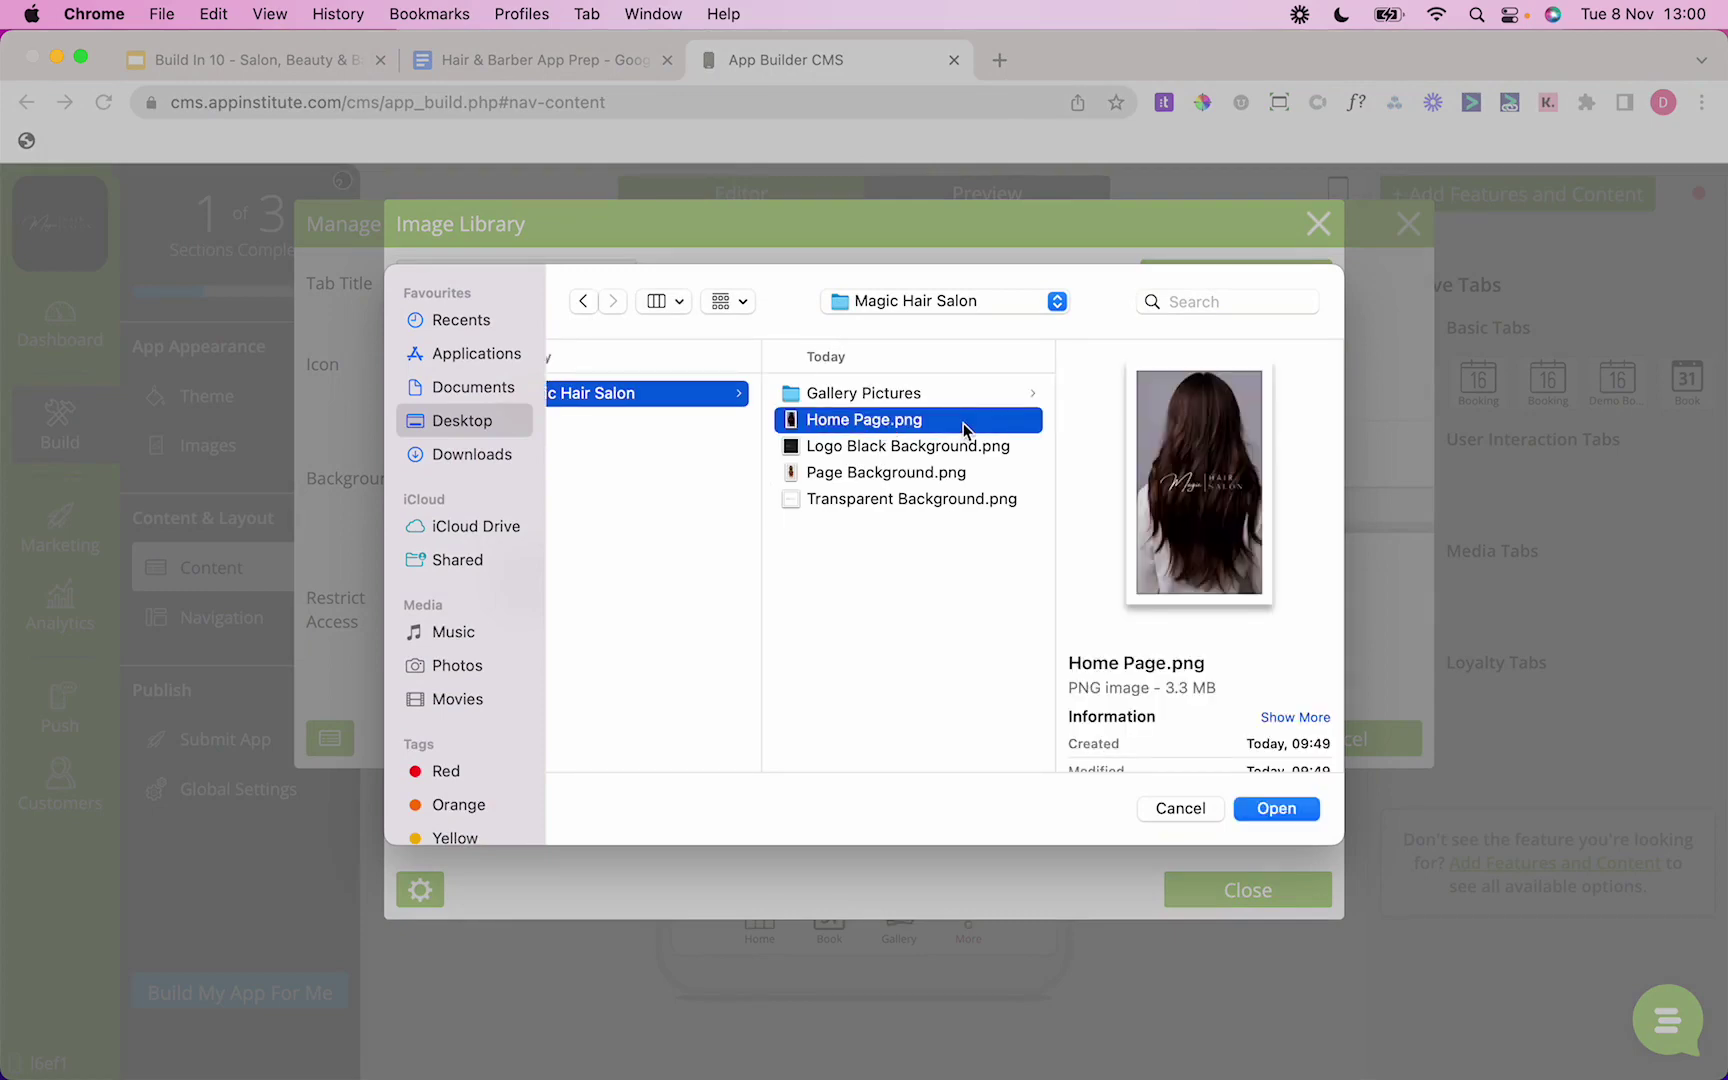
pyautogui.doubleClick(932, 426)
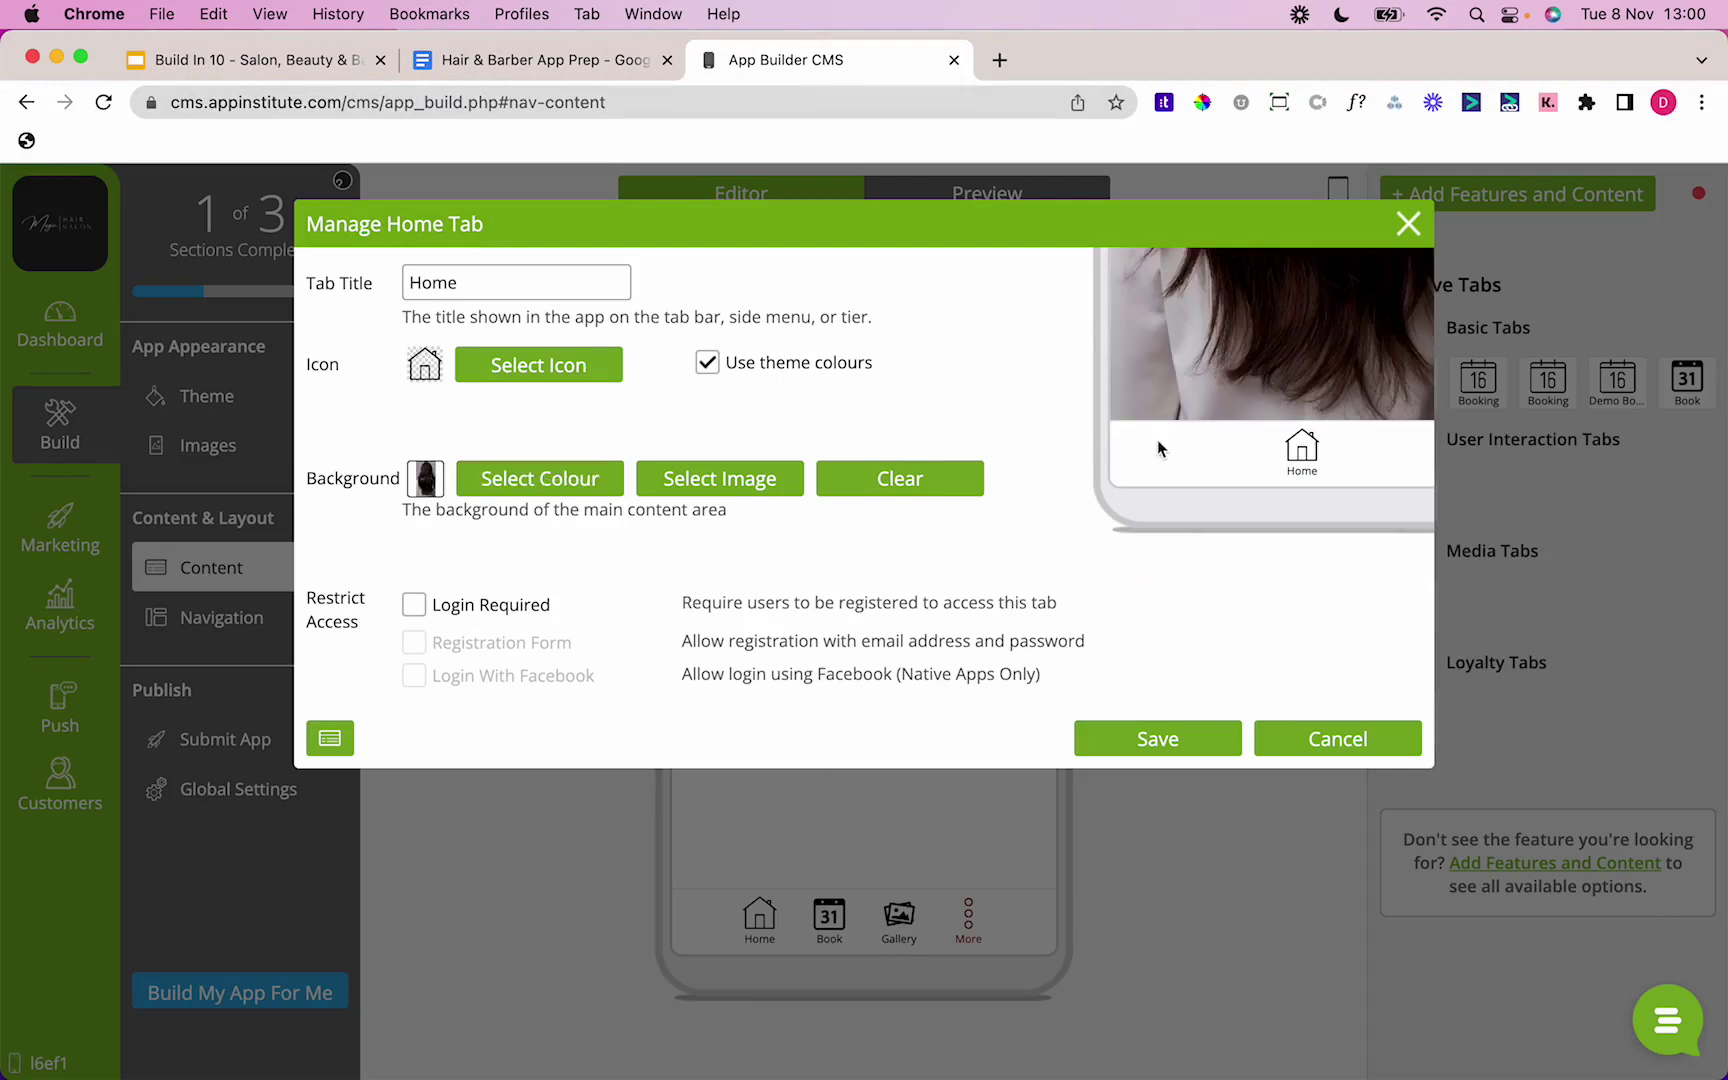
pyautogui.click(1148, 722)
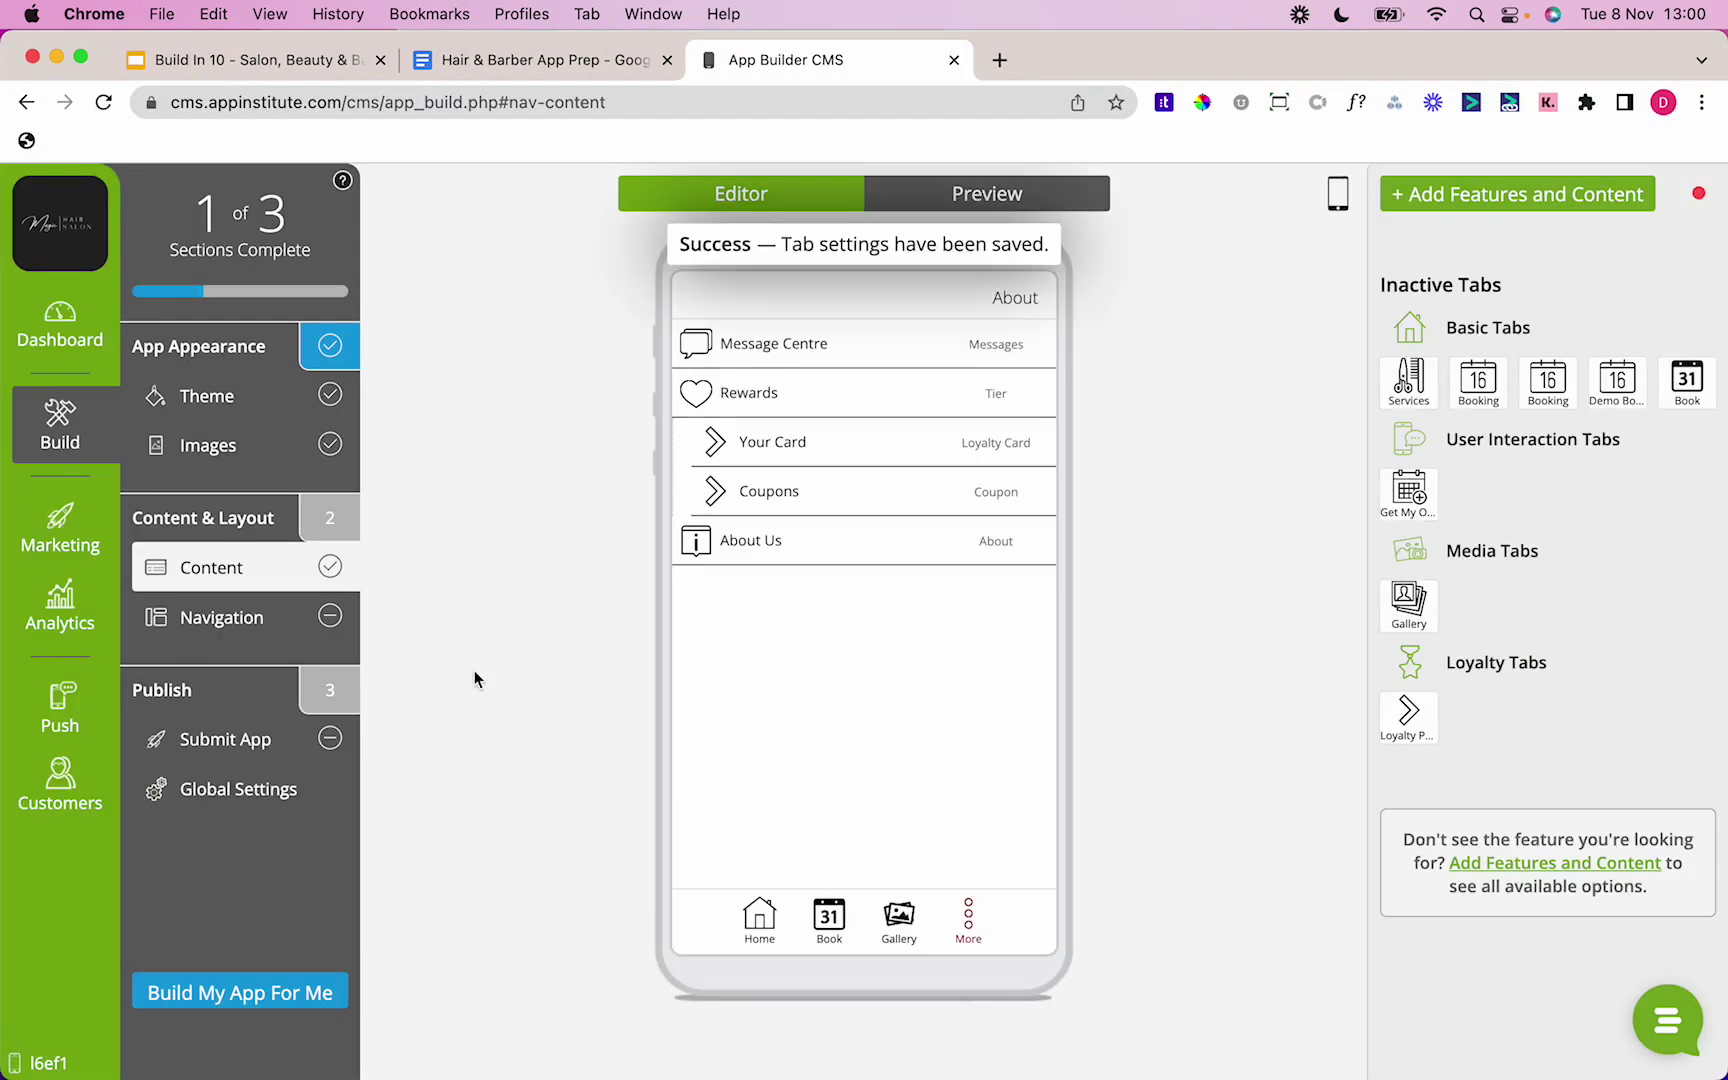
pyautogui.click(252, 636)
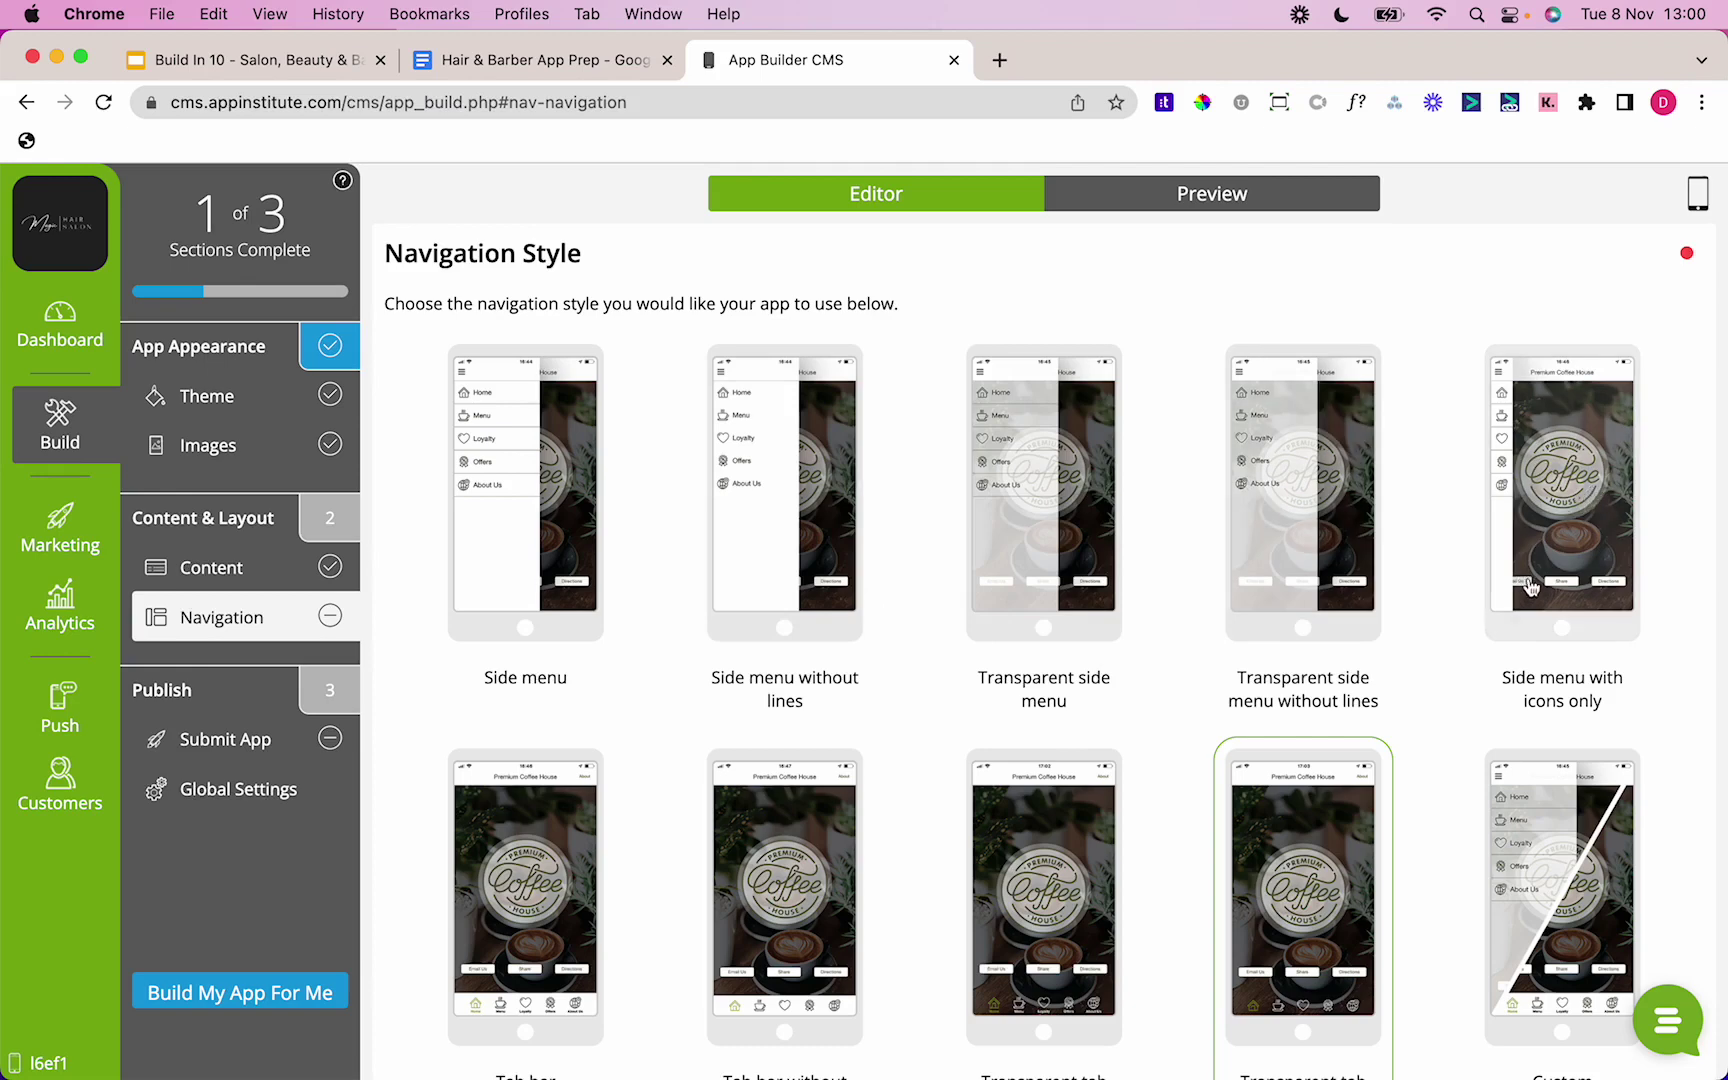
# Step: Switch navigation to a tab bar with 30% transparency and tab titles shown, and save
pyautogui.scroll(-3, 1520, 322)
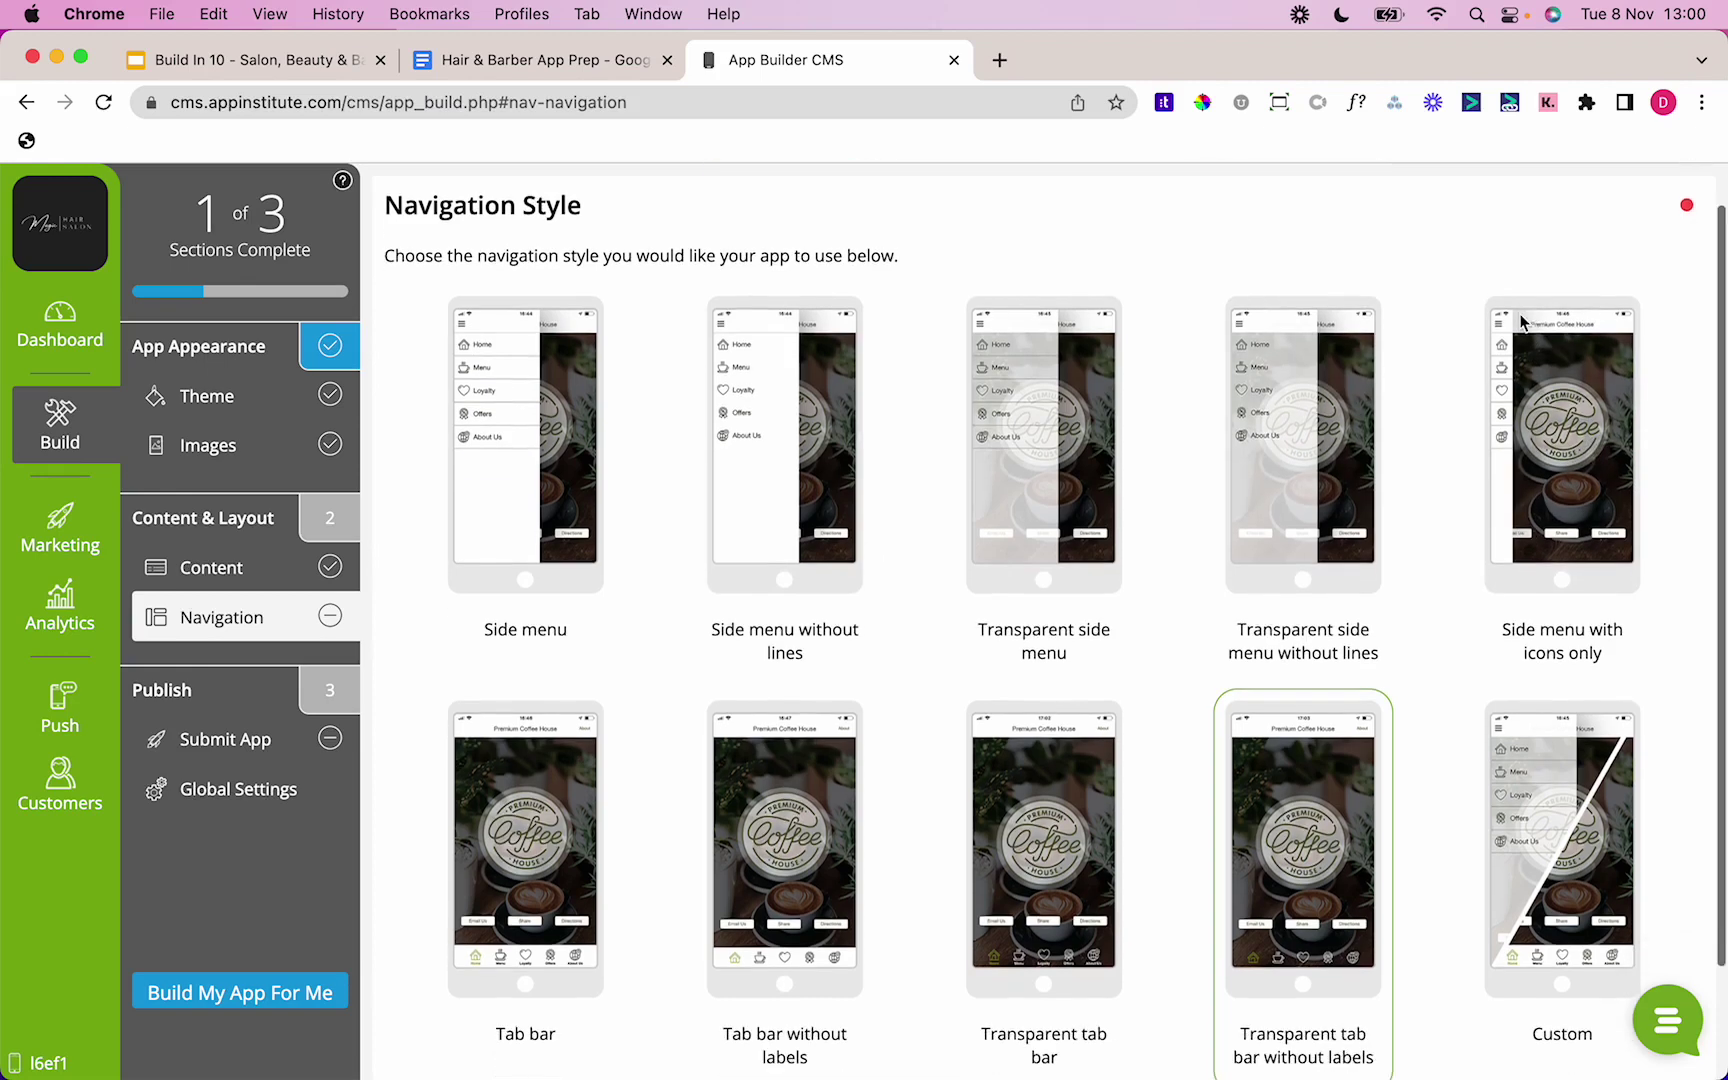
pyautogui.click(1598, 868)
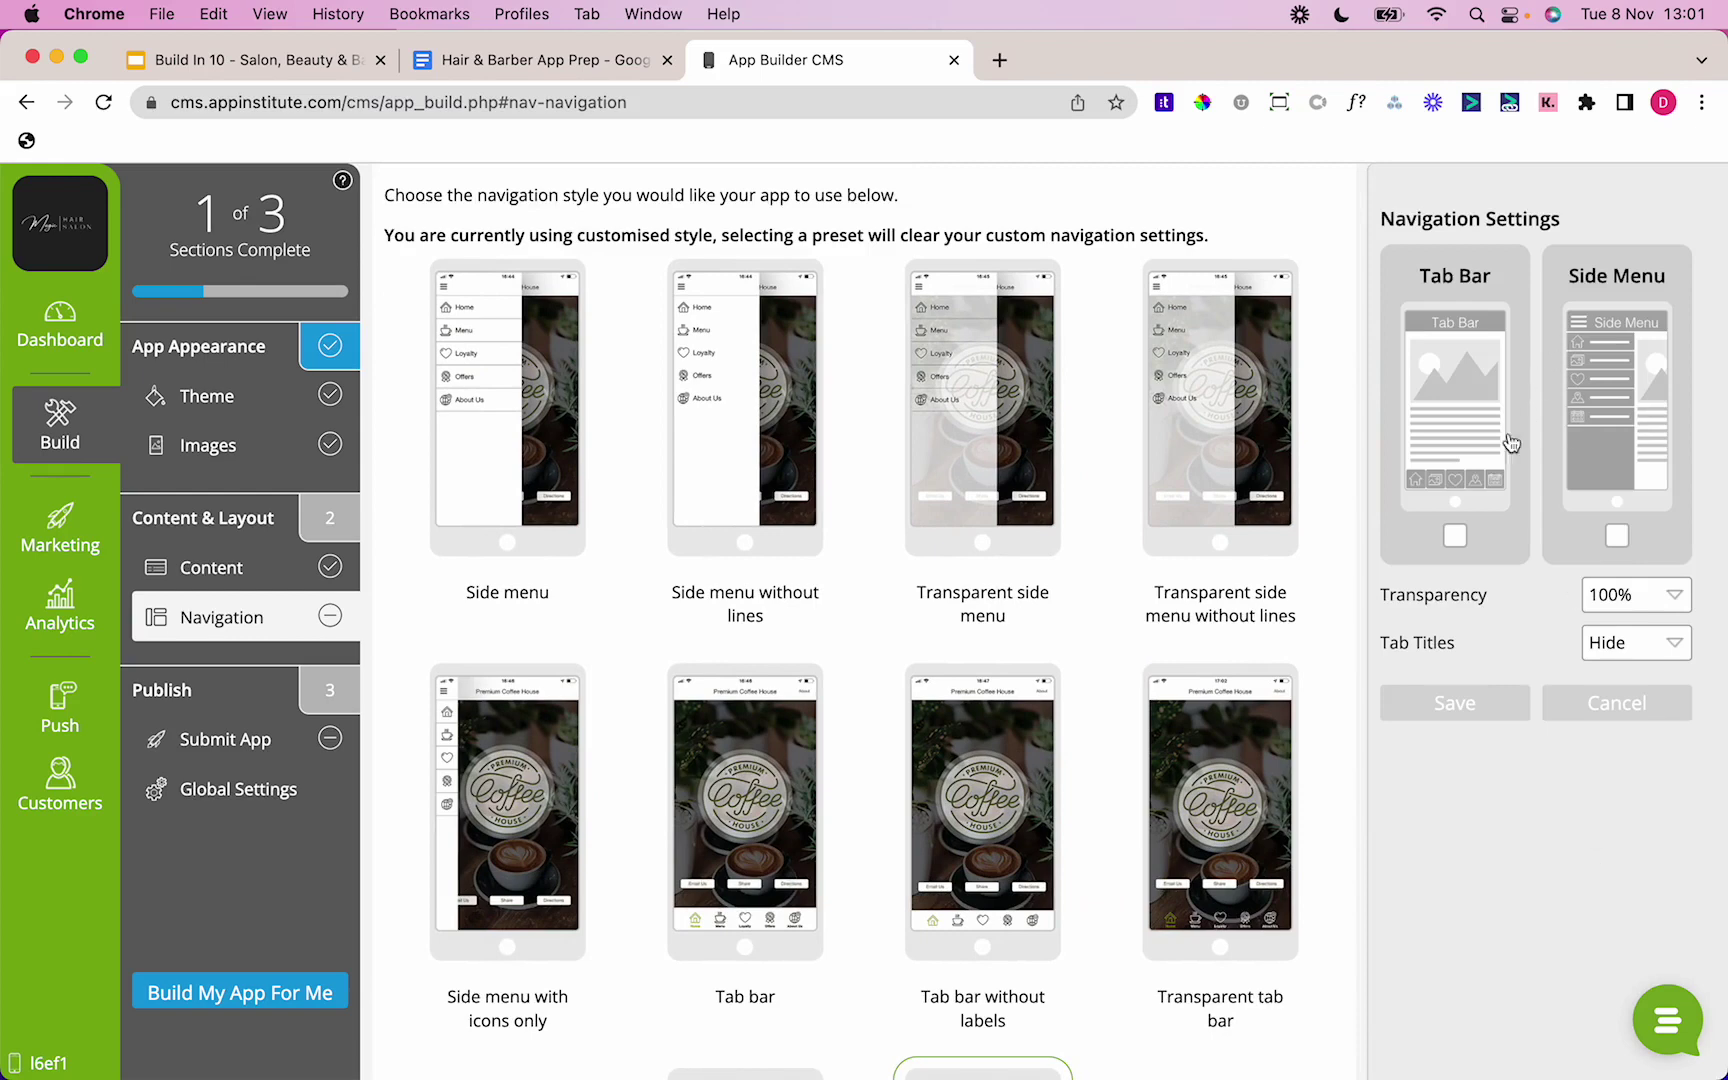
pyautogui.click(1455, 536)
pyautogui.click(1640, 596)
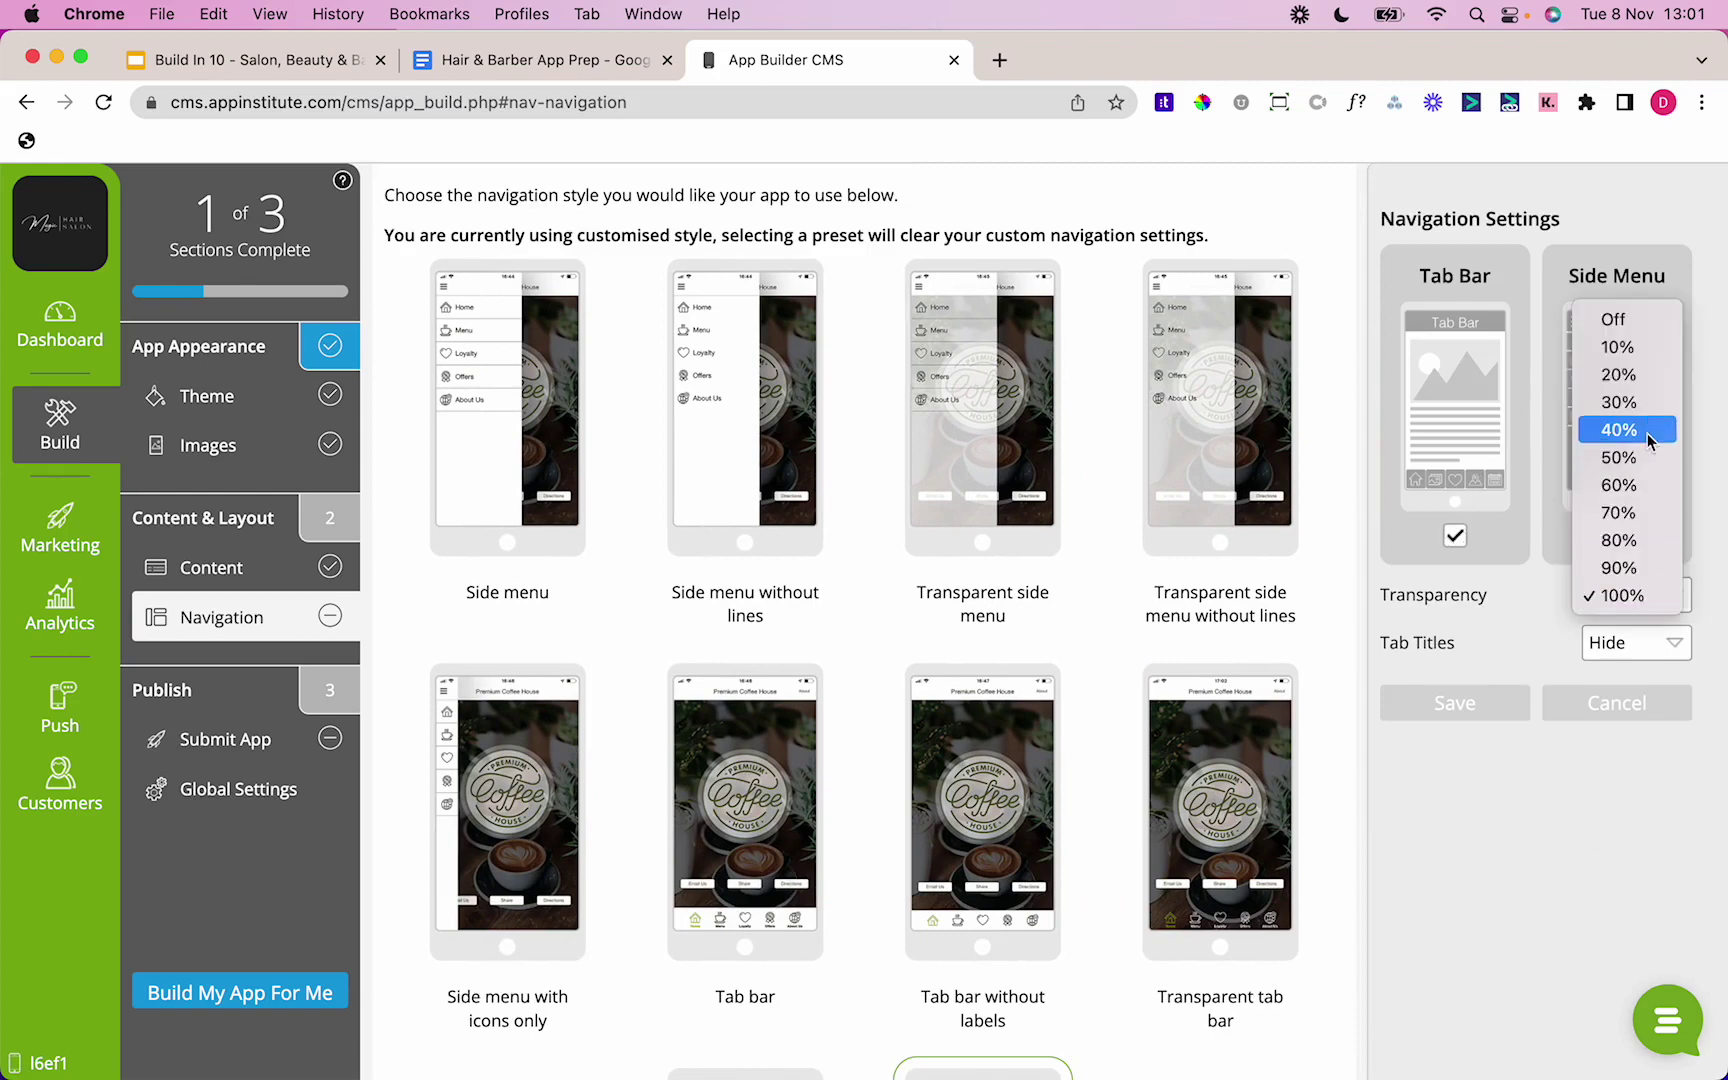
pyautogui.click(1617, 402)
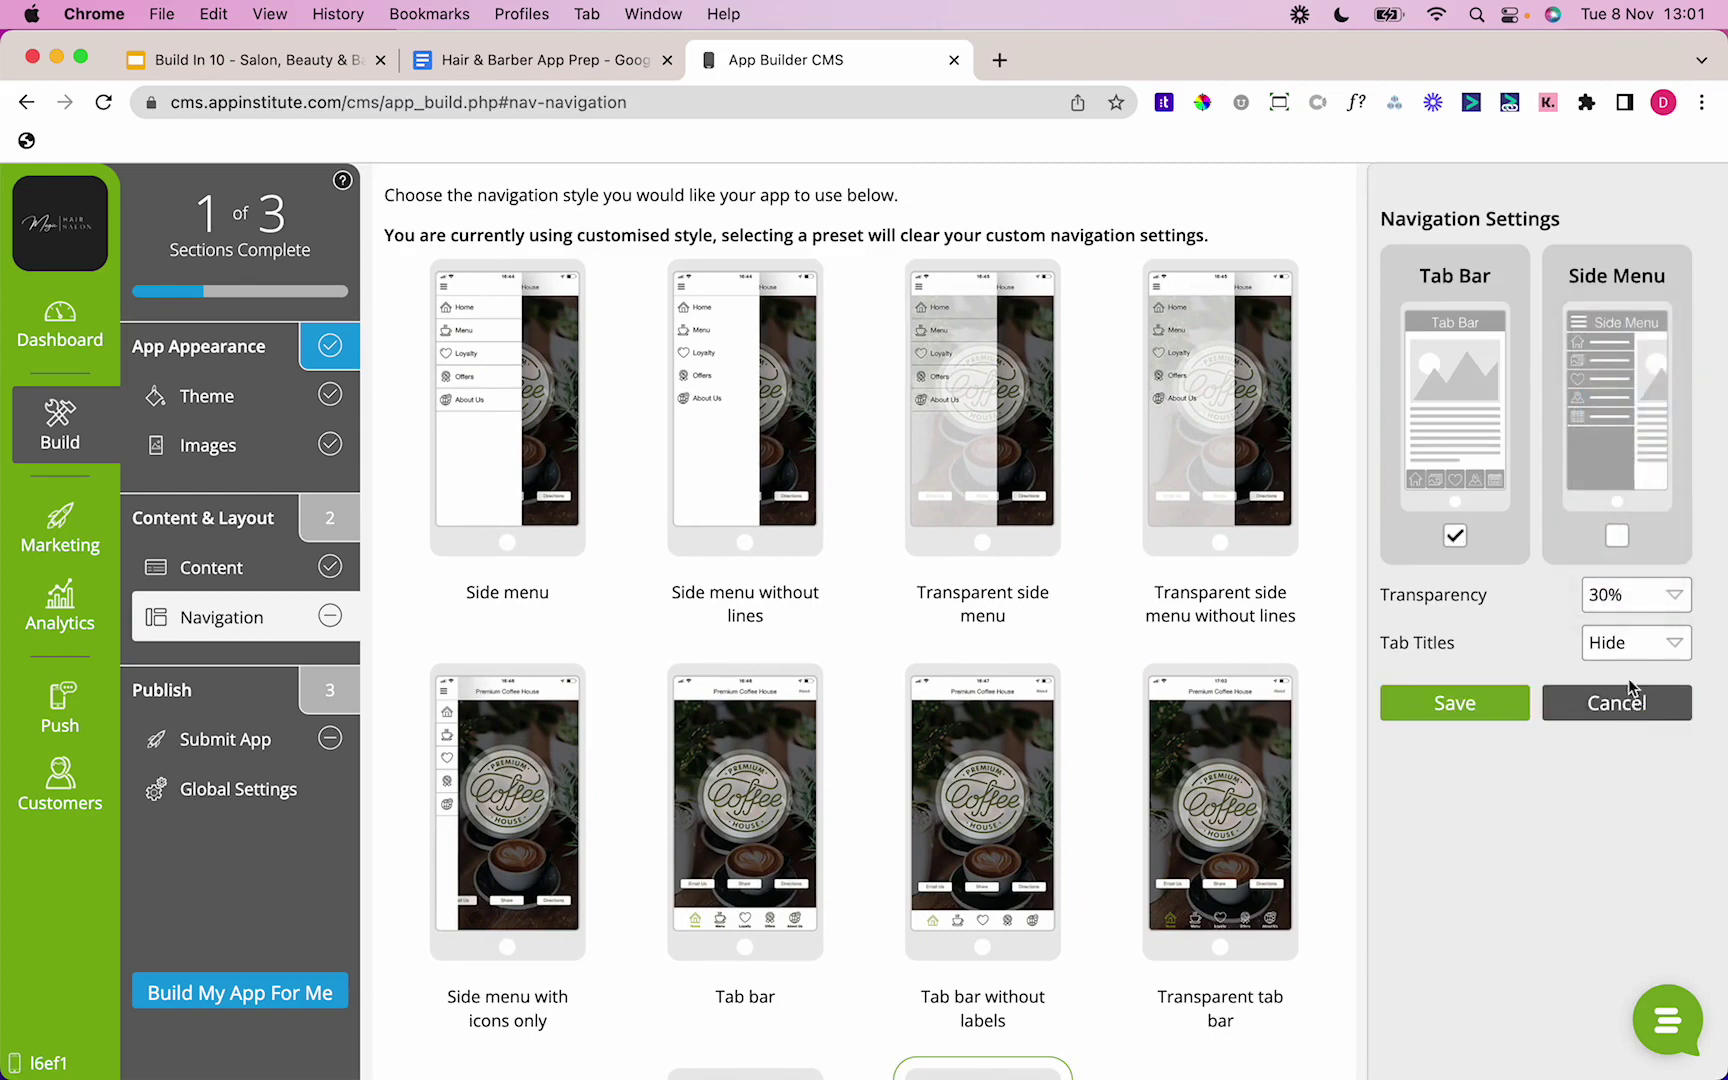
pyautogui.click(1625, 648)
pyautogui.click(1611, 614)
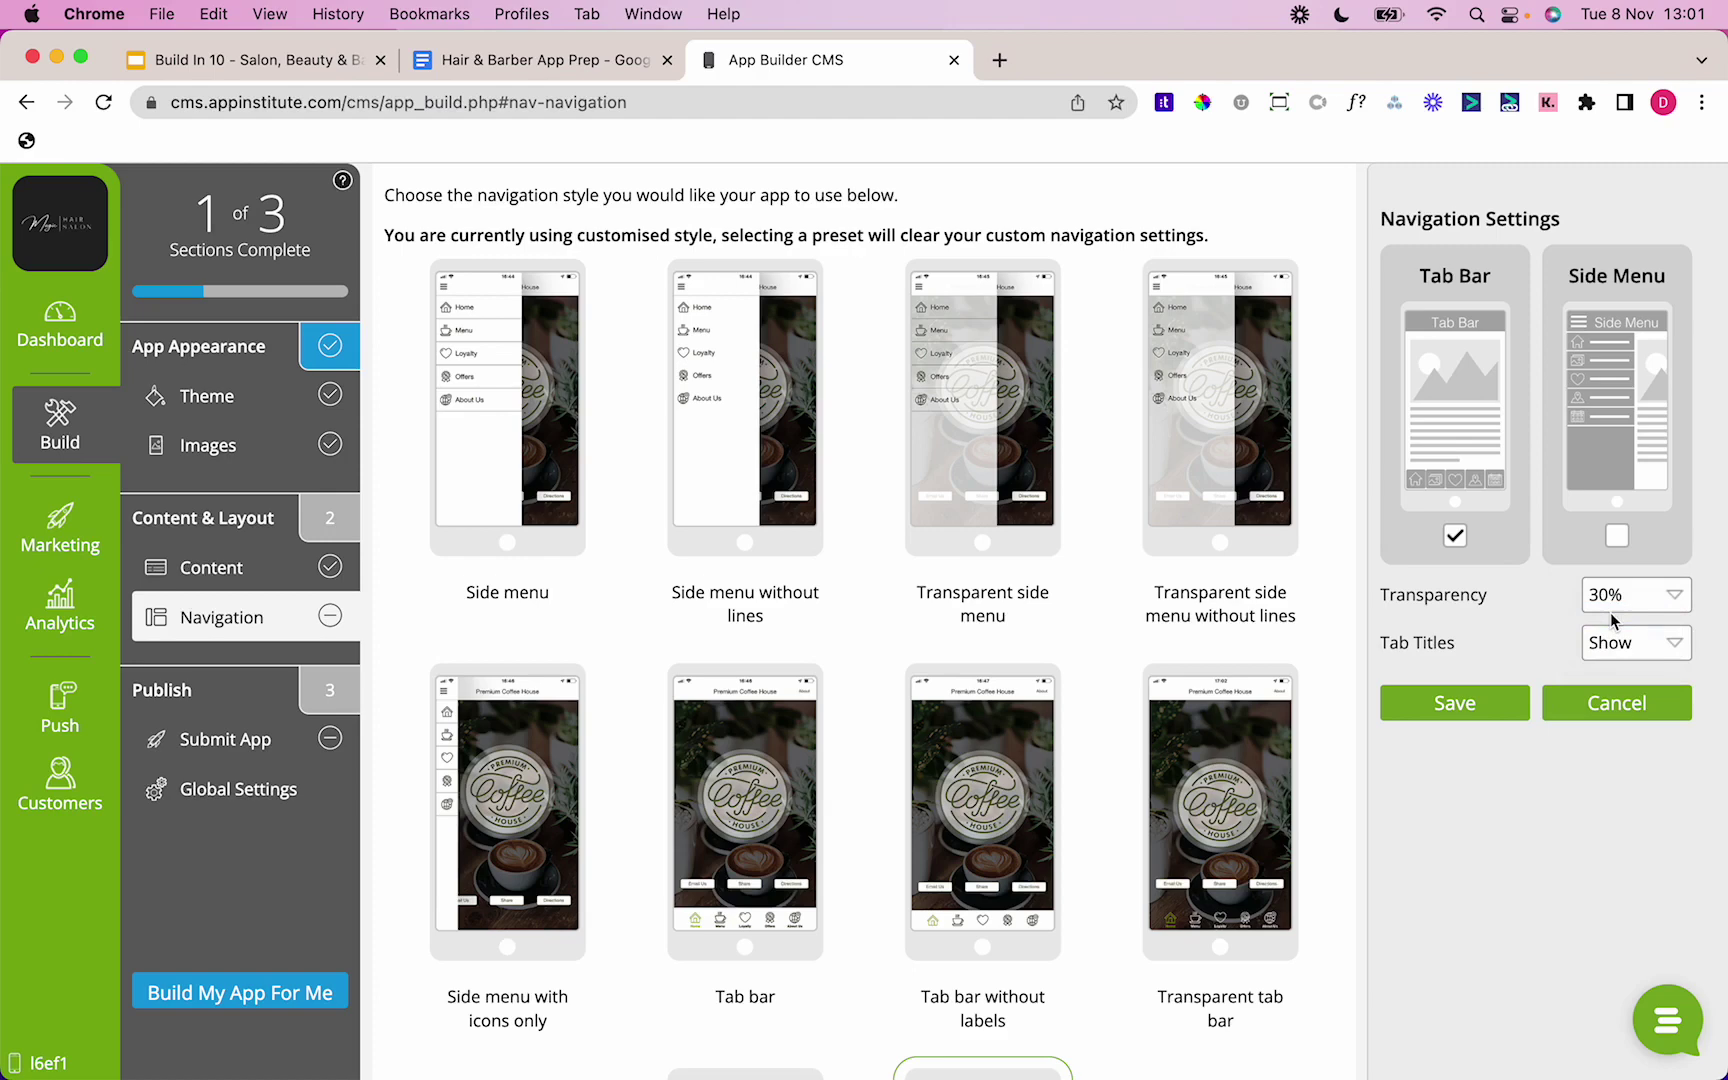
pyautogui.click(1507, 704)
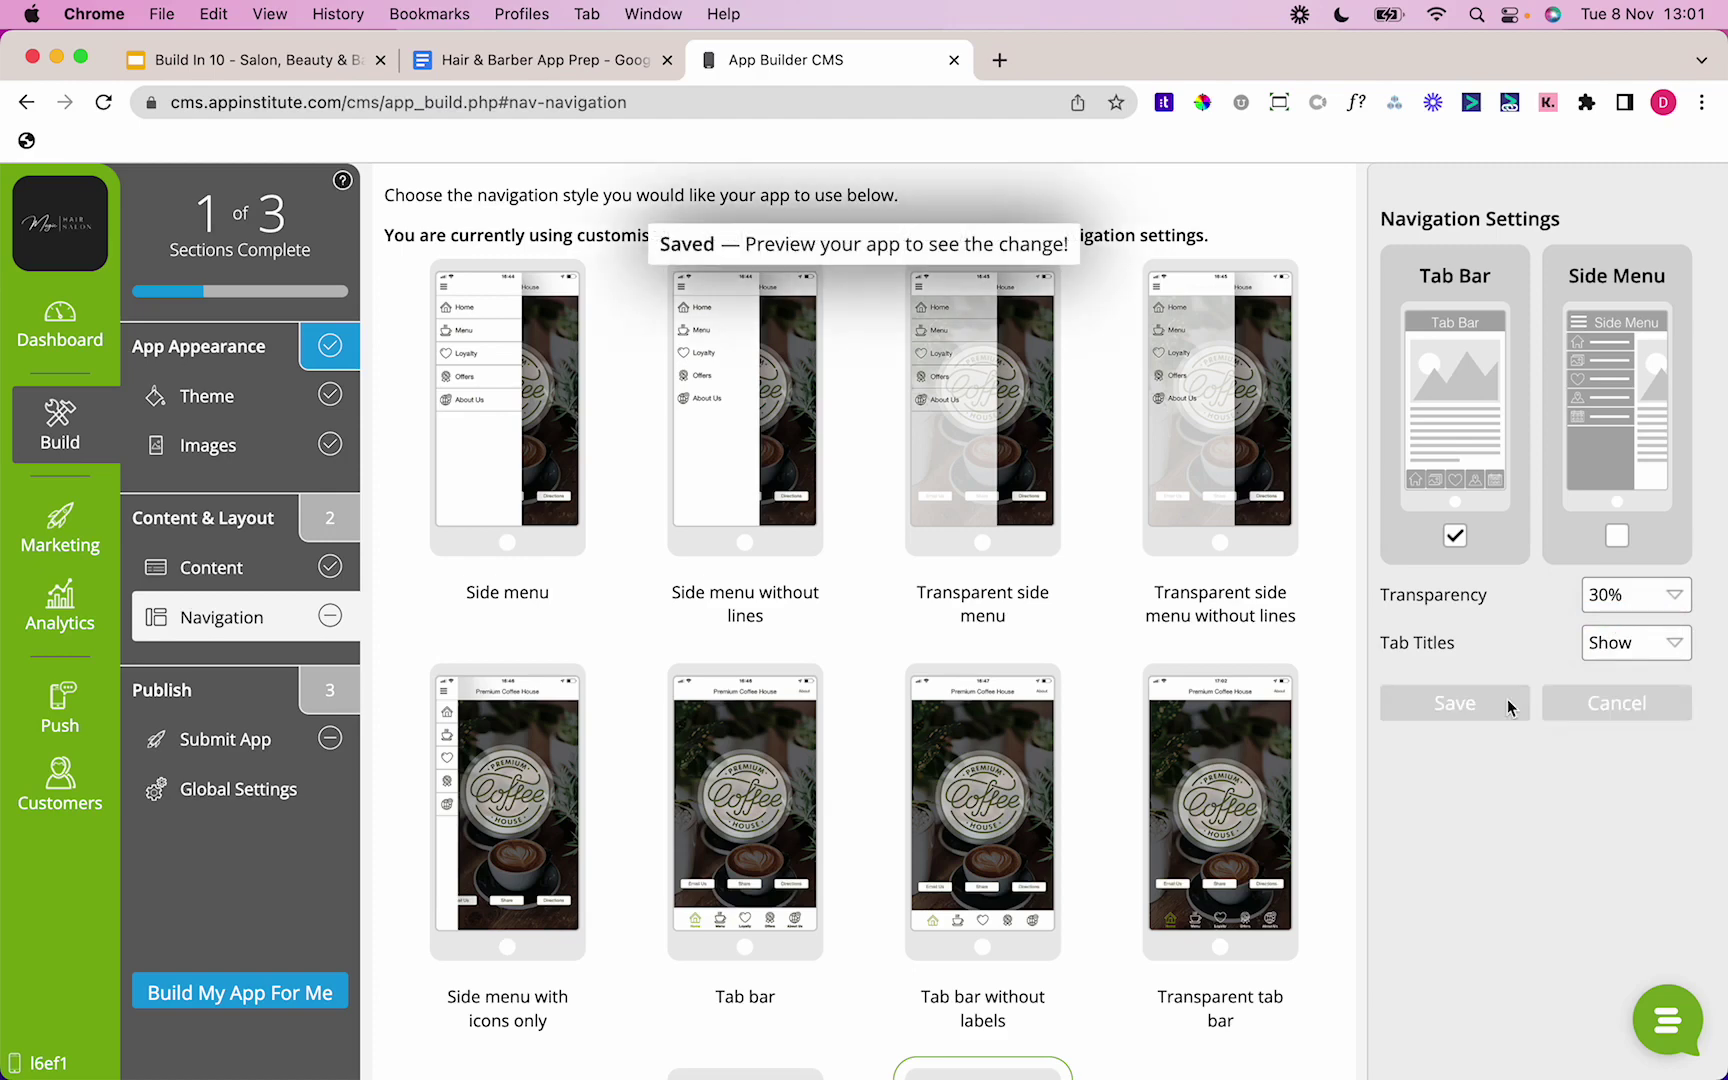
pyautogui.click(187, 570)
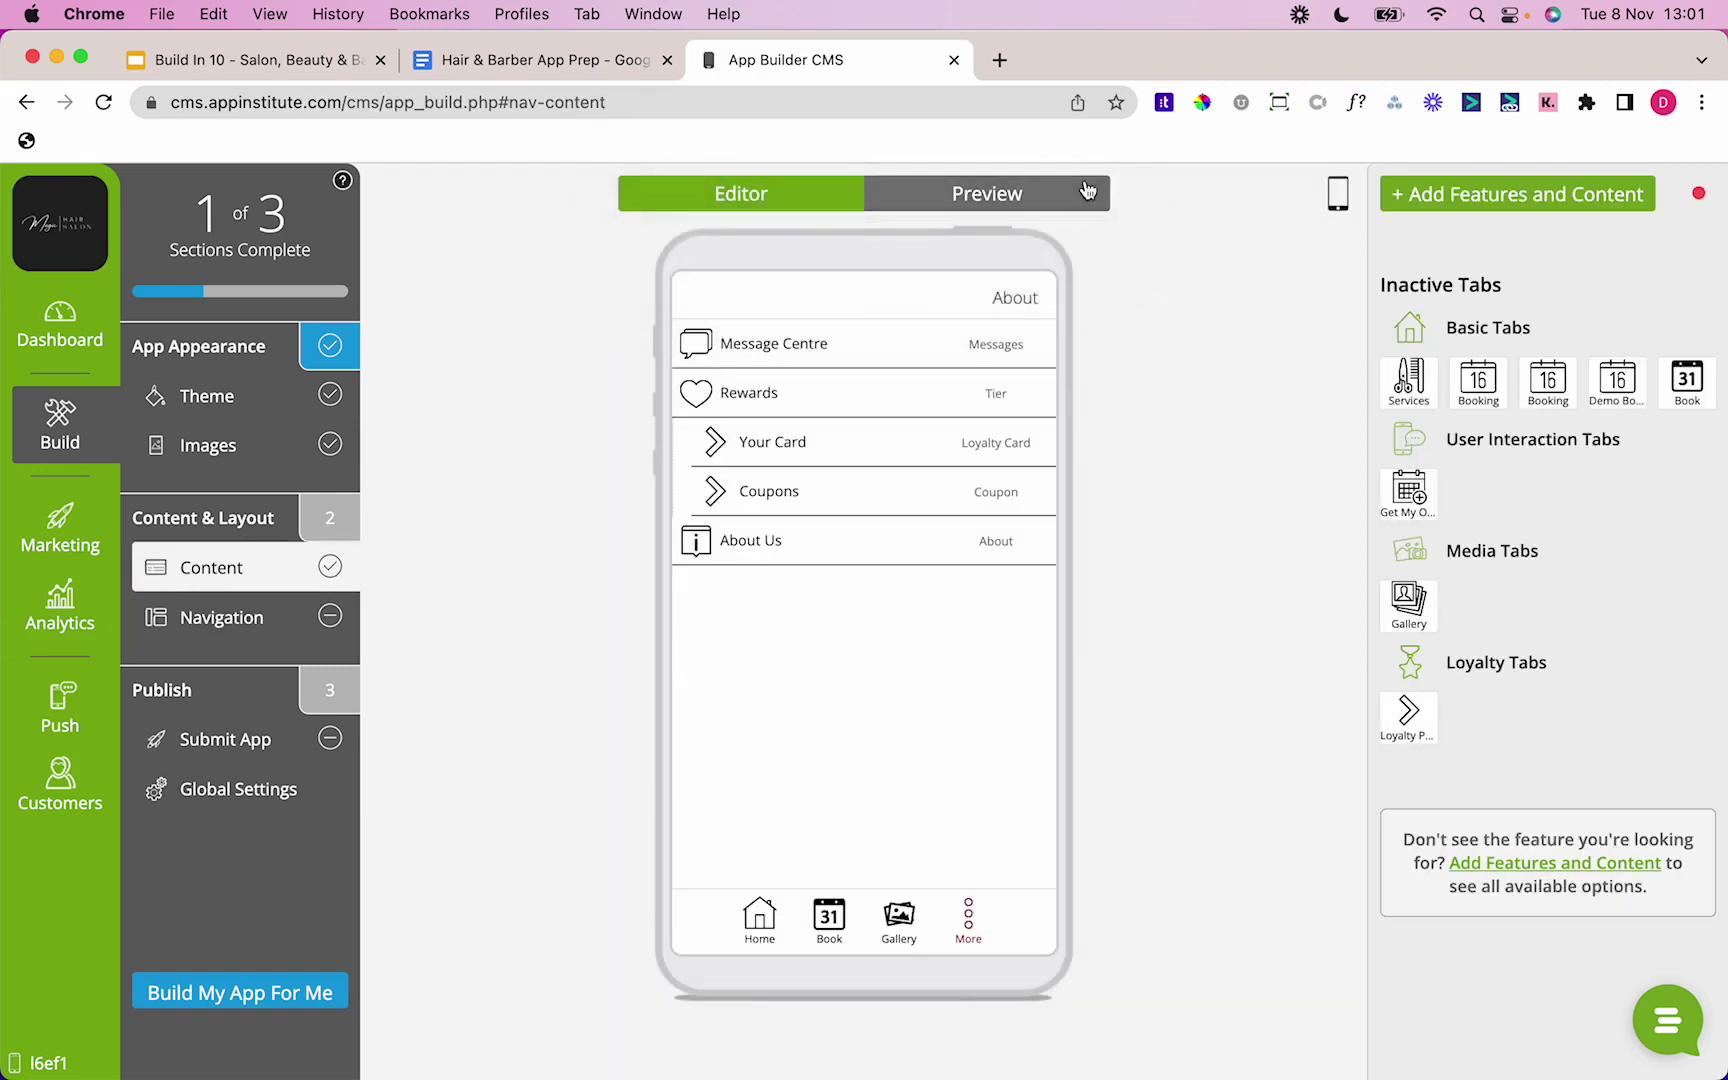
pyautogui.click(1074, 194)
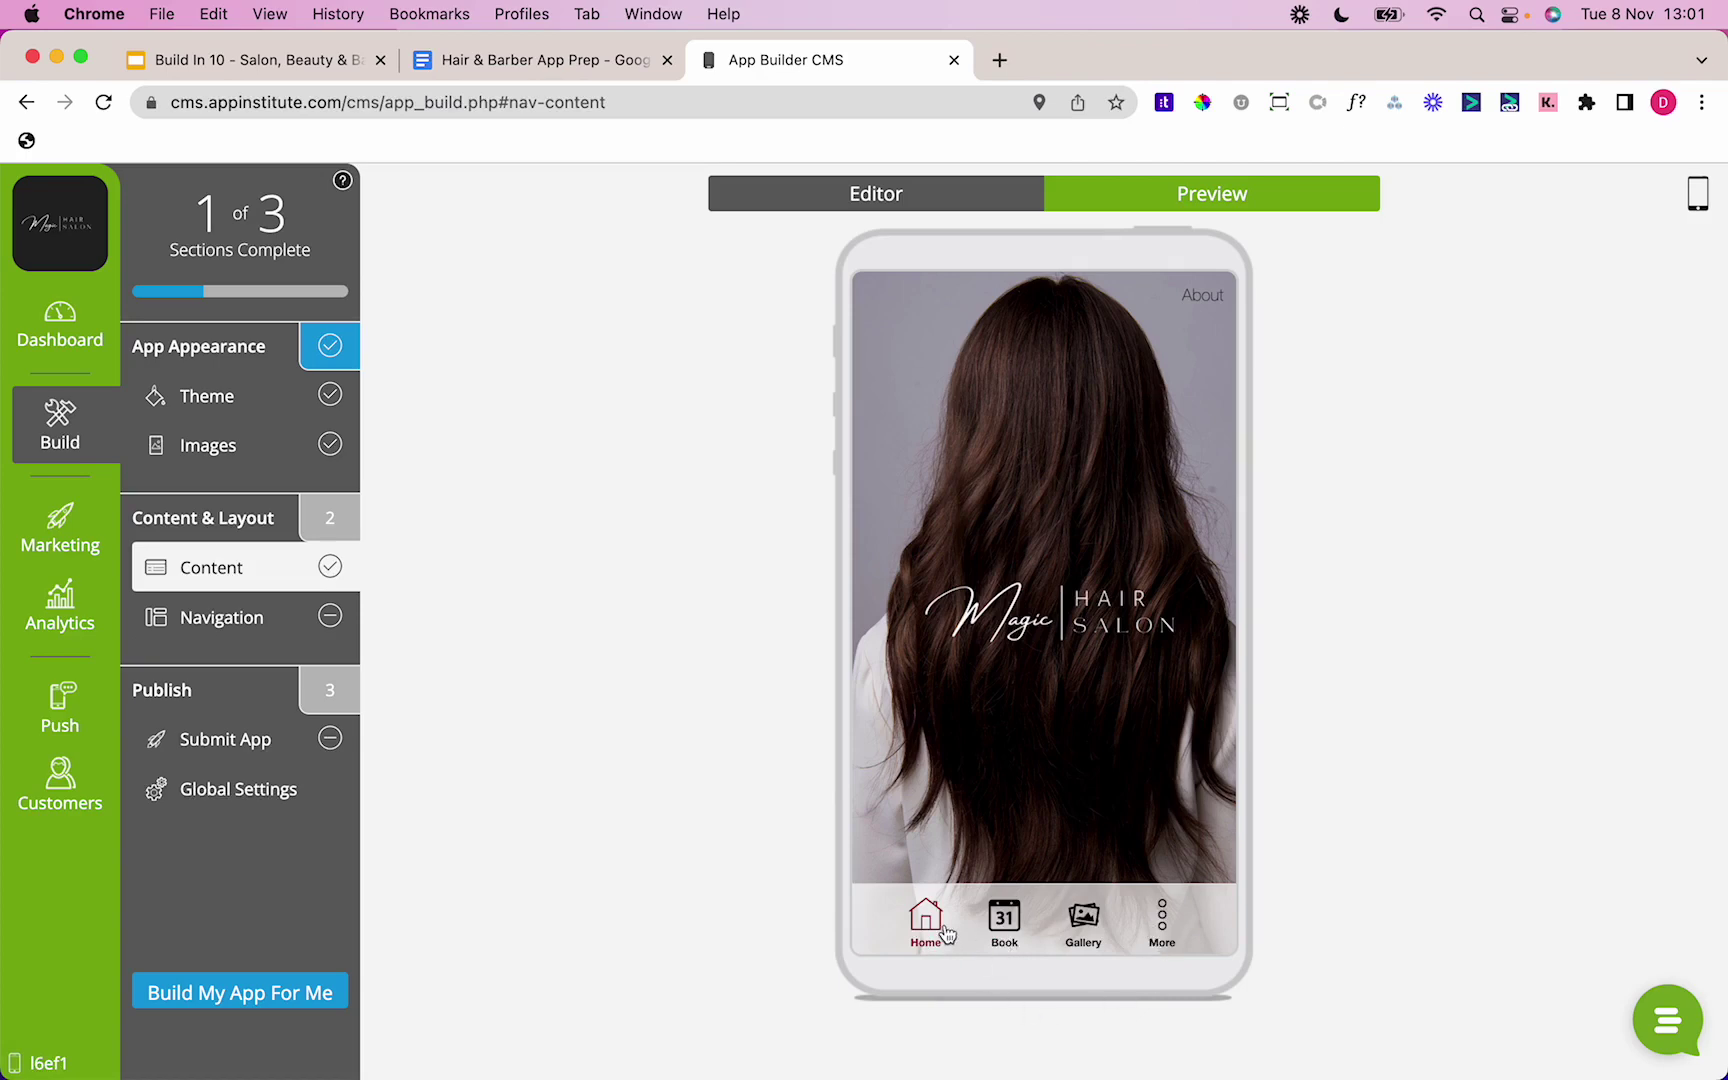
pyautogui.click(990, 924)
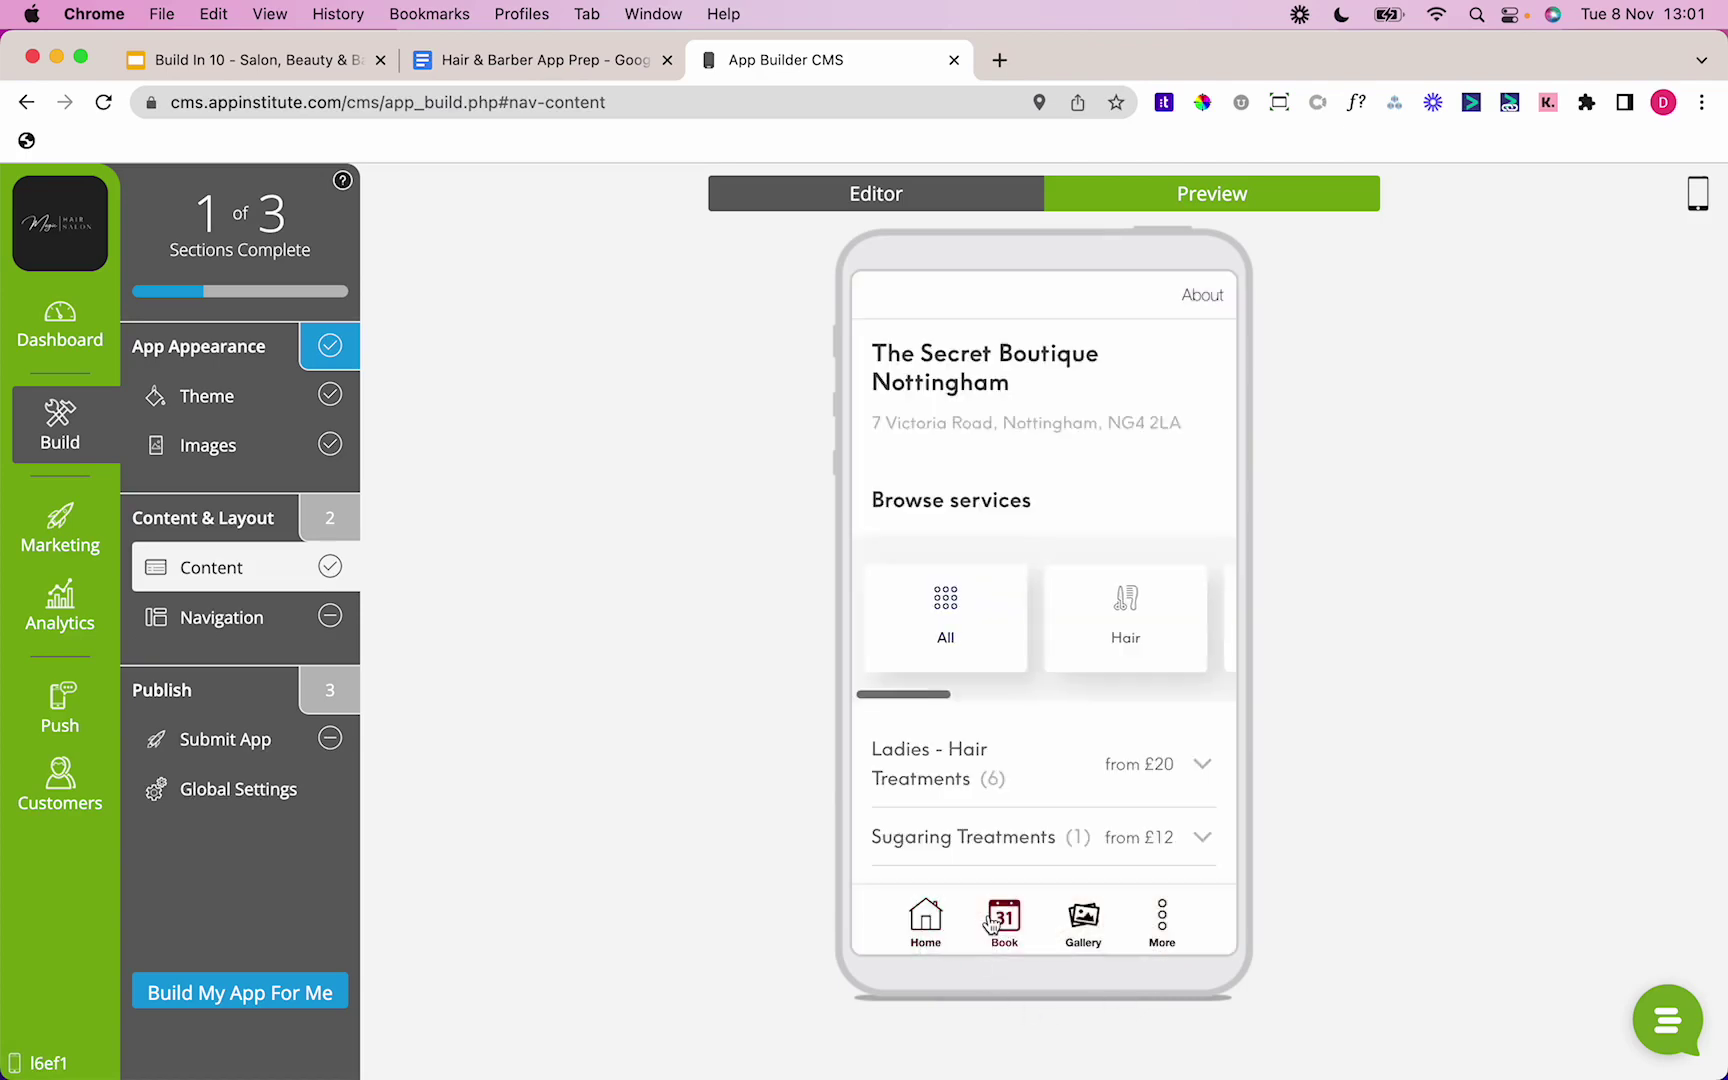
pyautogui.click(1083, 916)
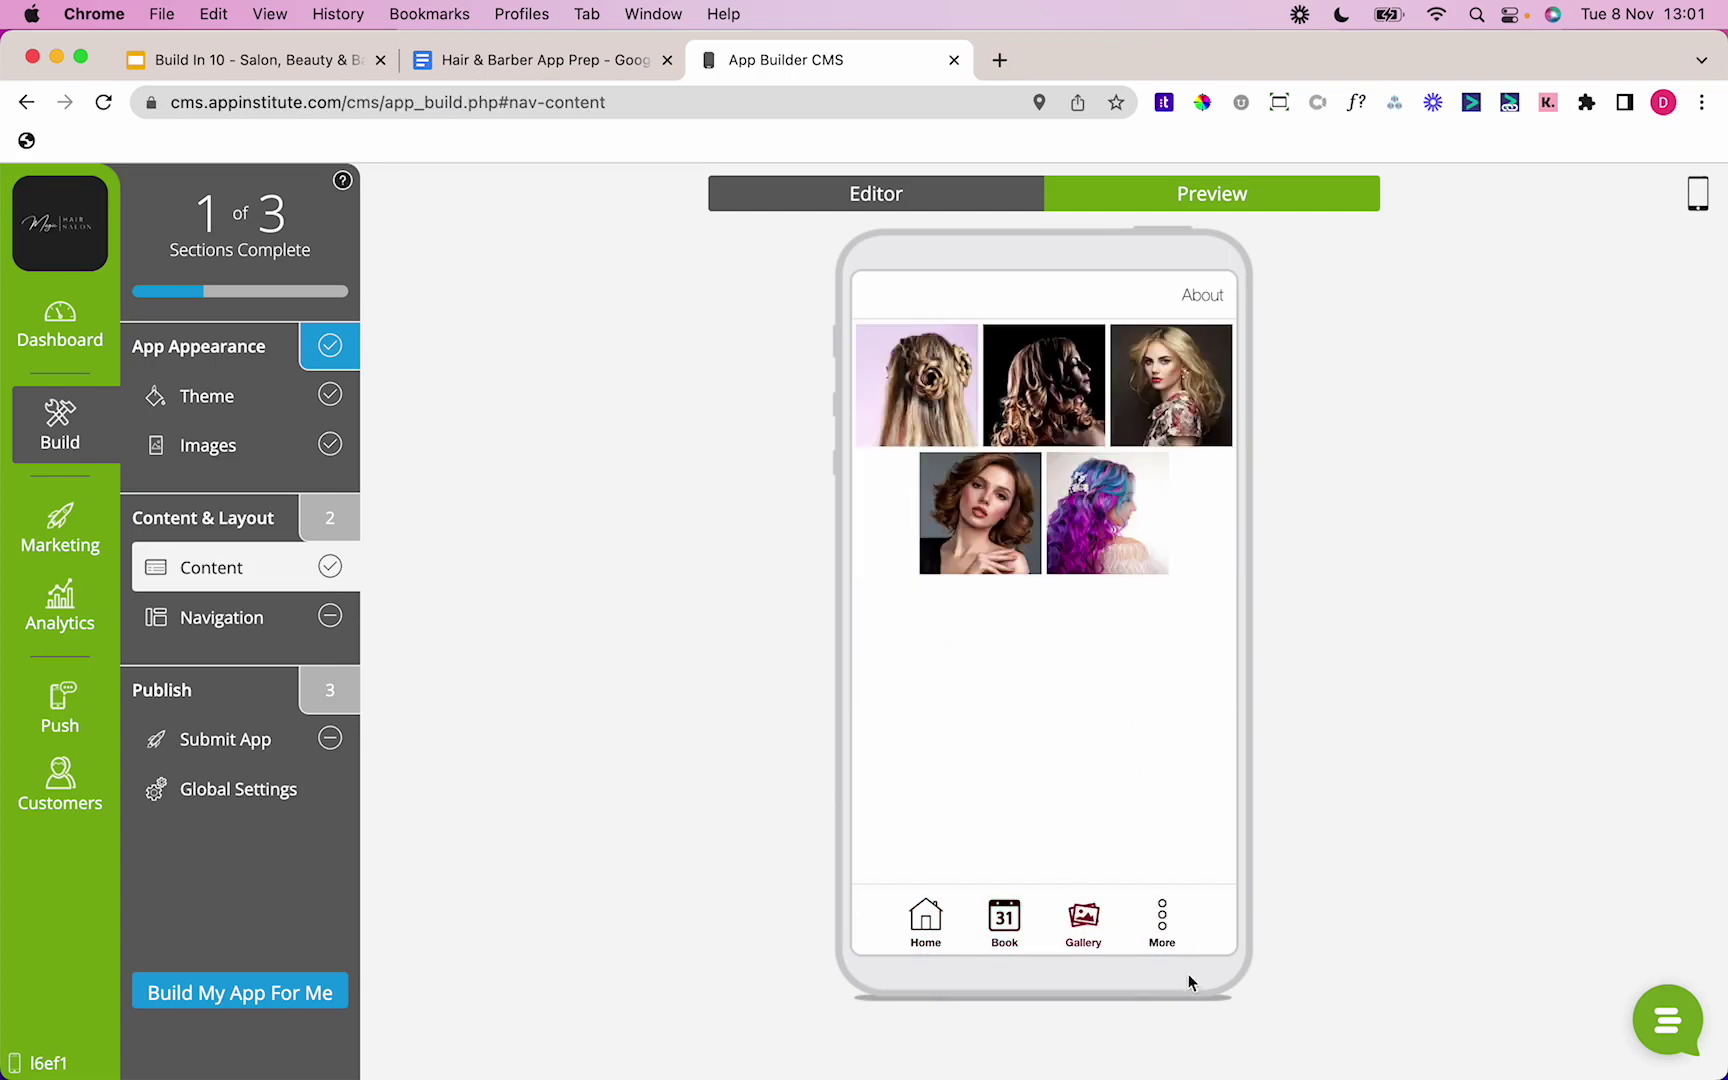
pyautogui.click(1170, 935)
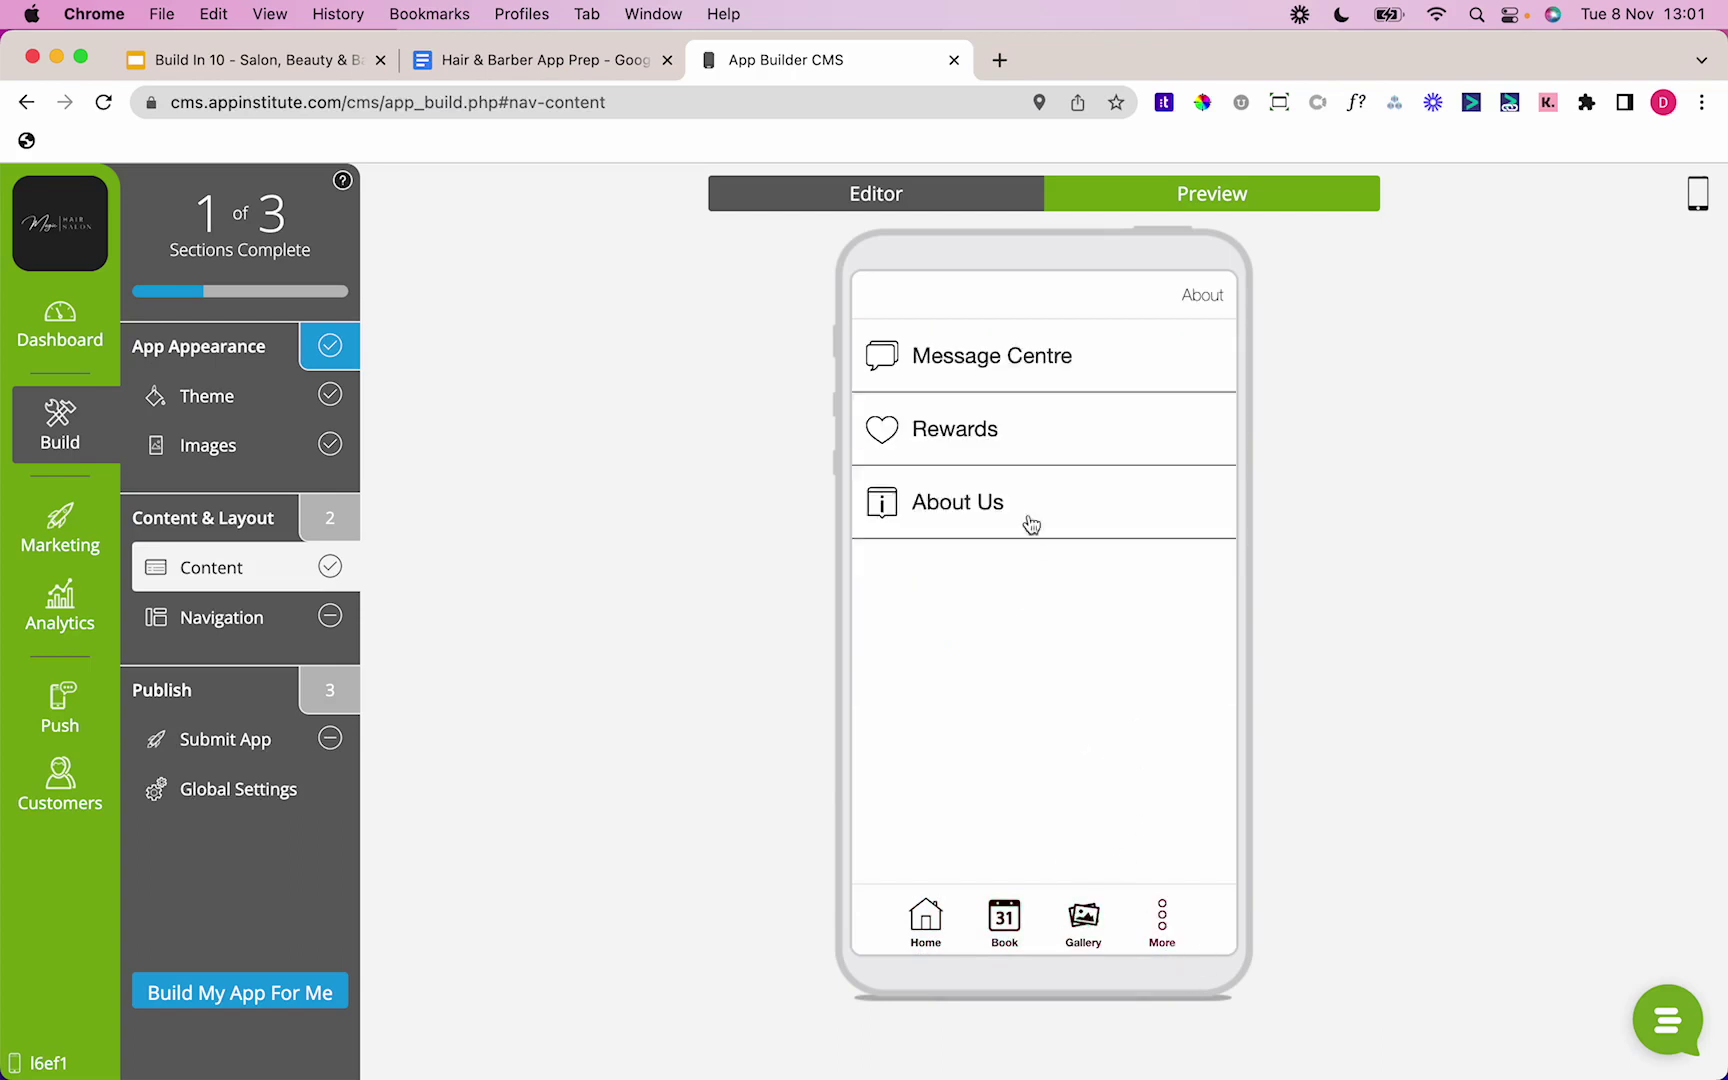
pyautogui.click(999, 360)
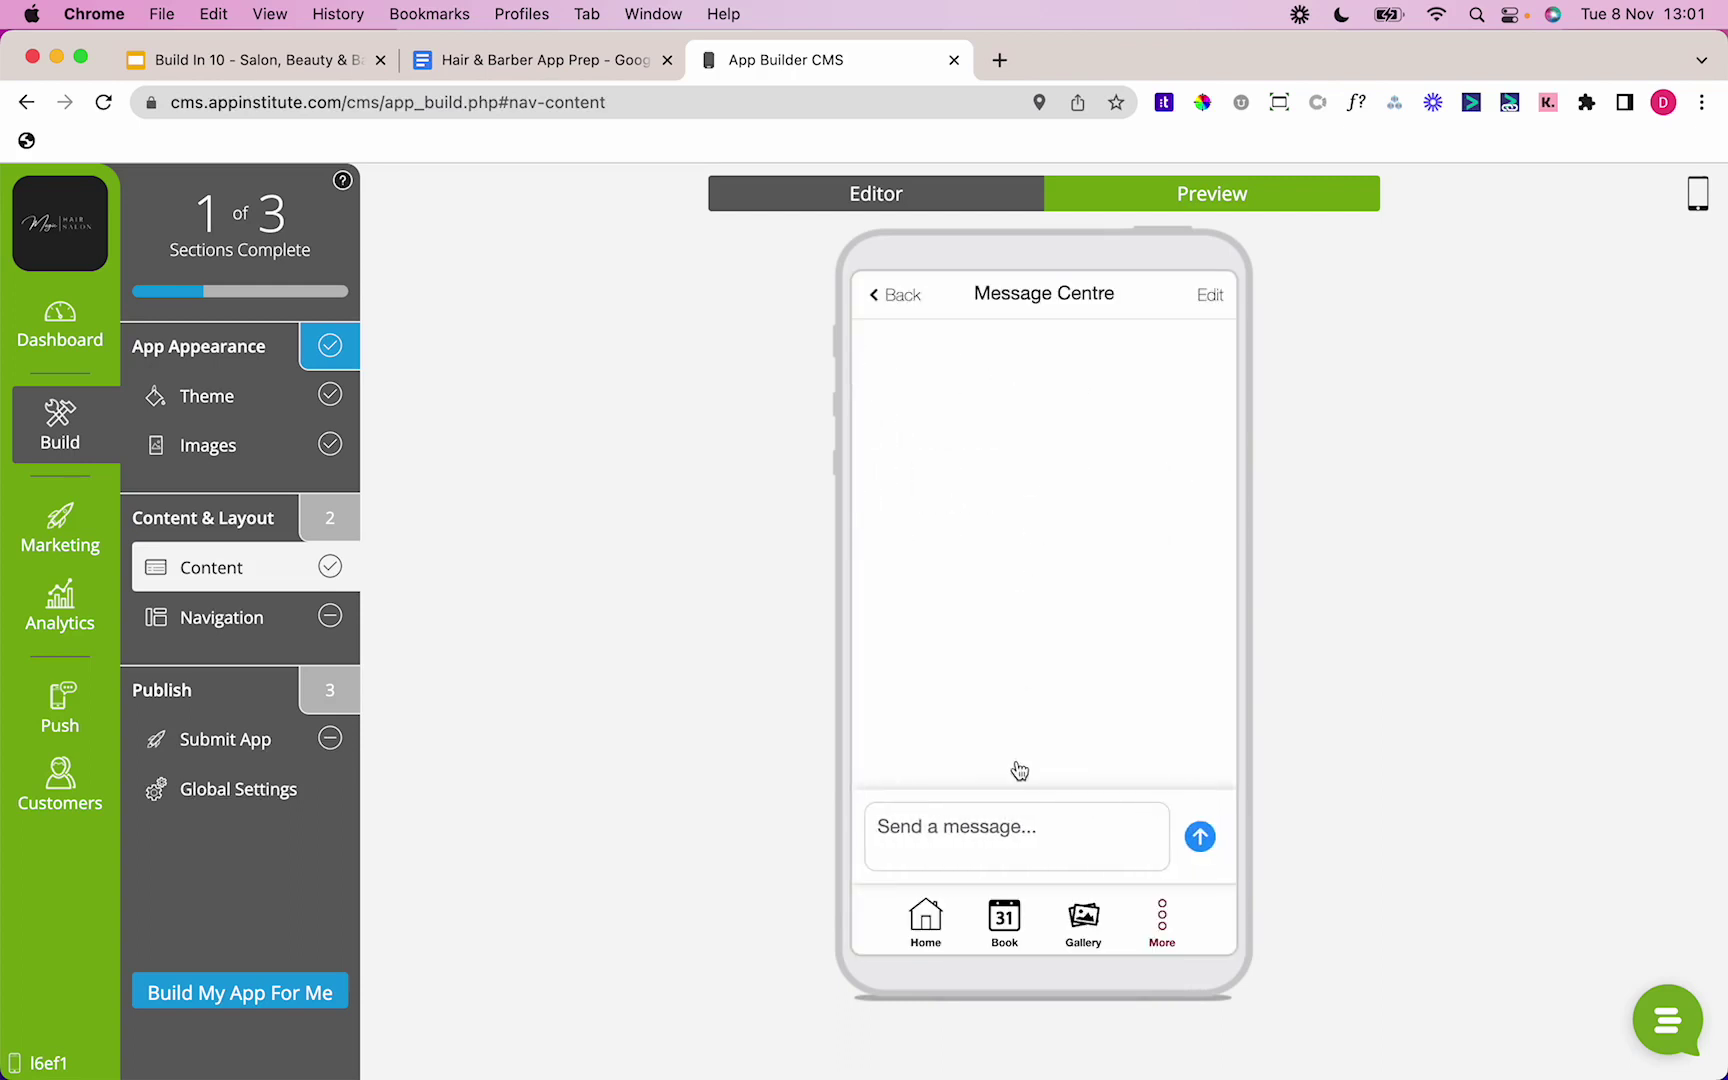
pyautogui.click(892, 298)
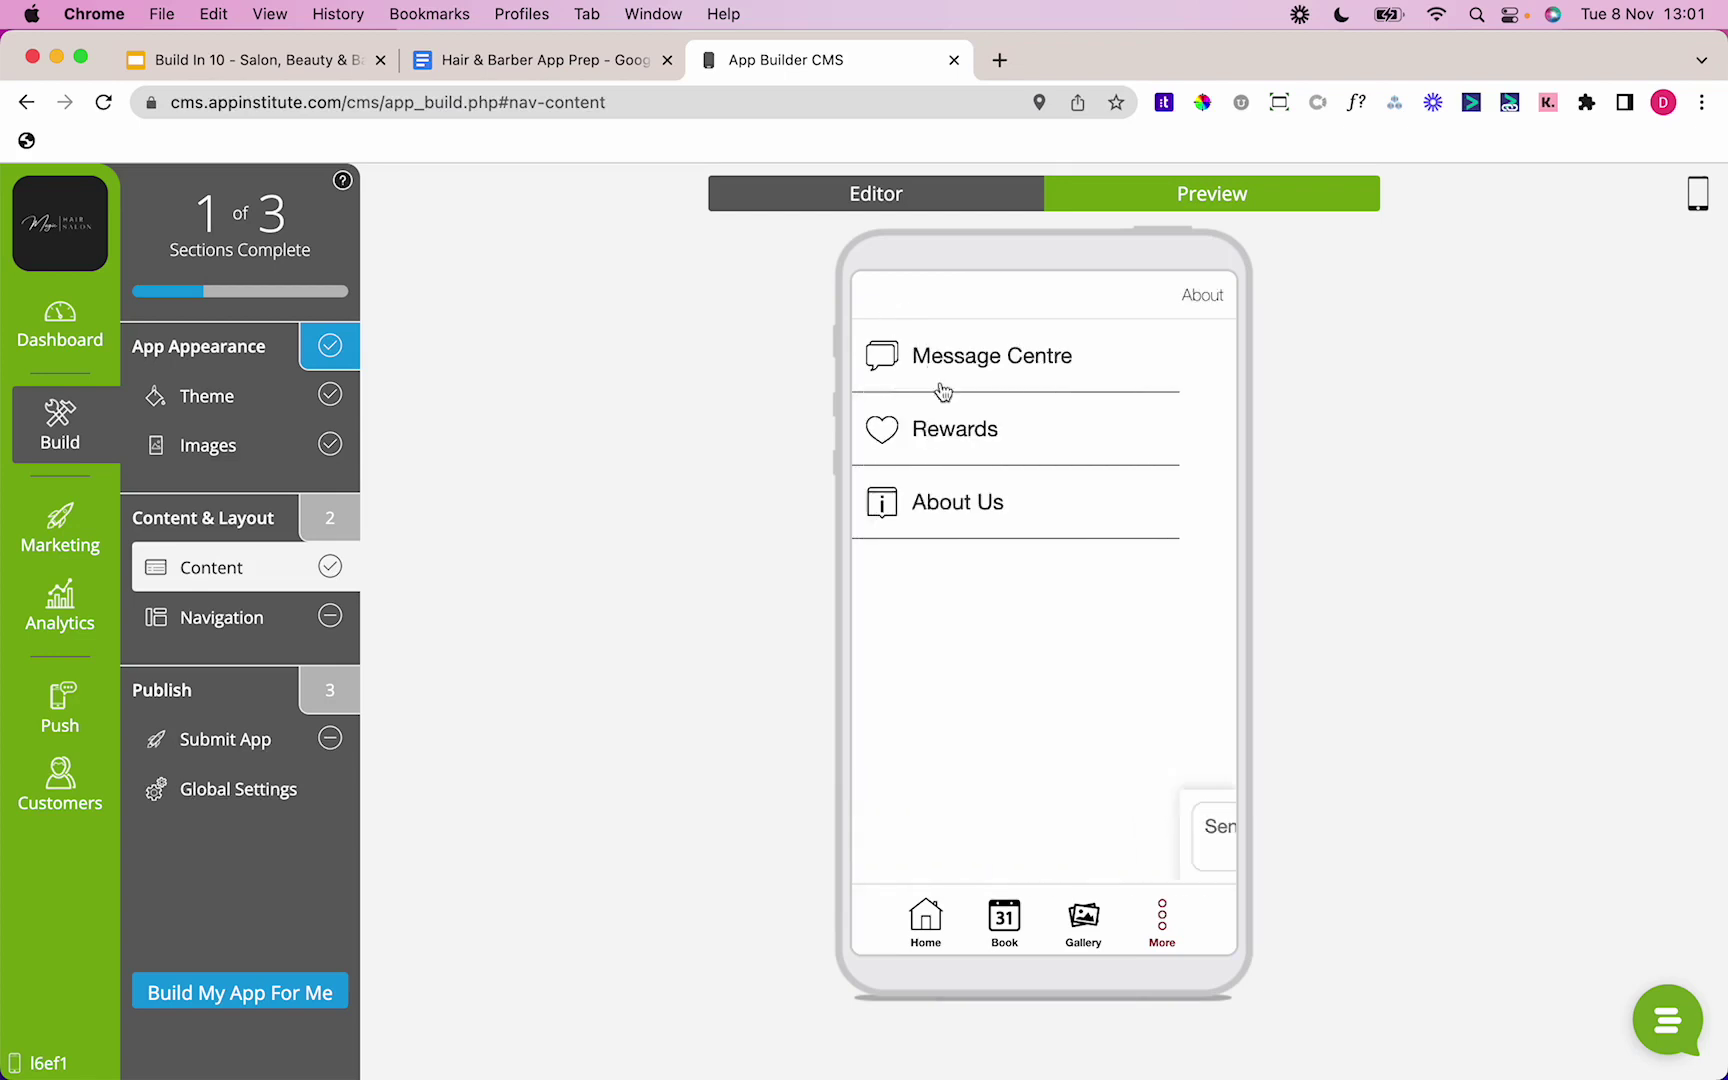
pyautogui.click(950, 428)
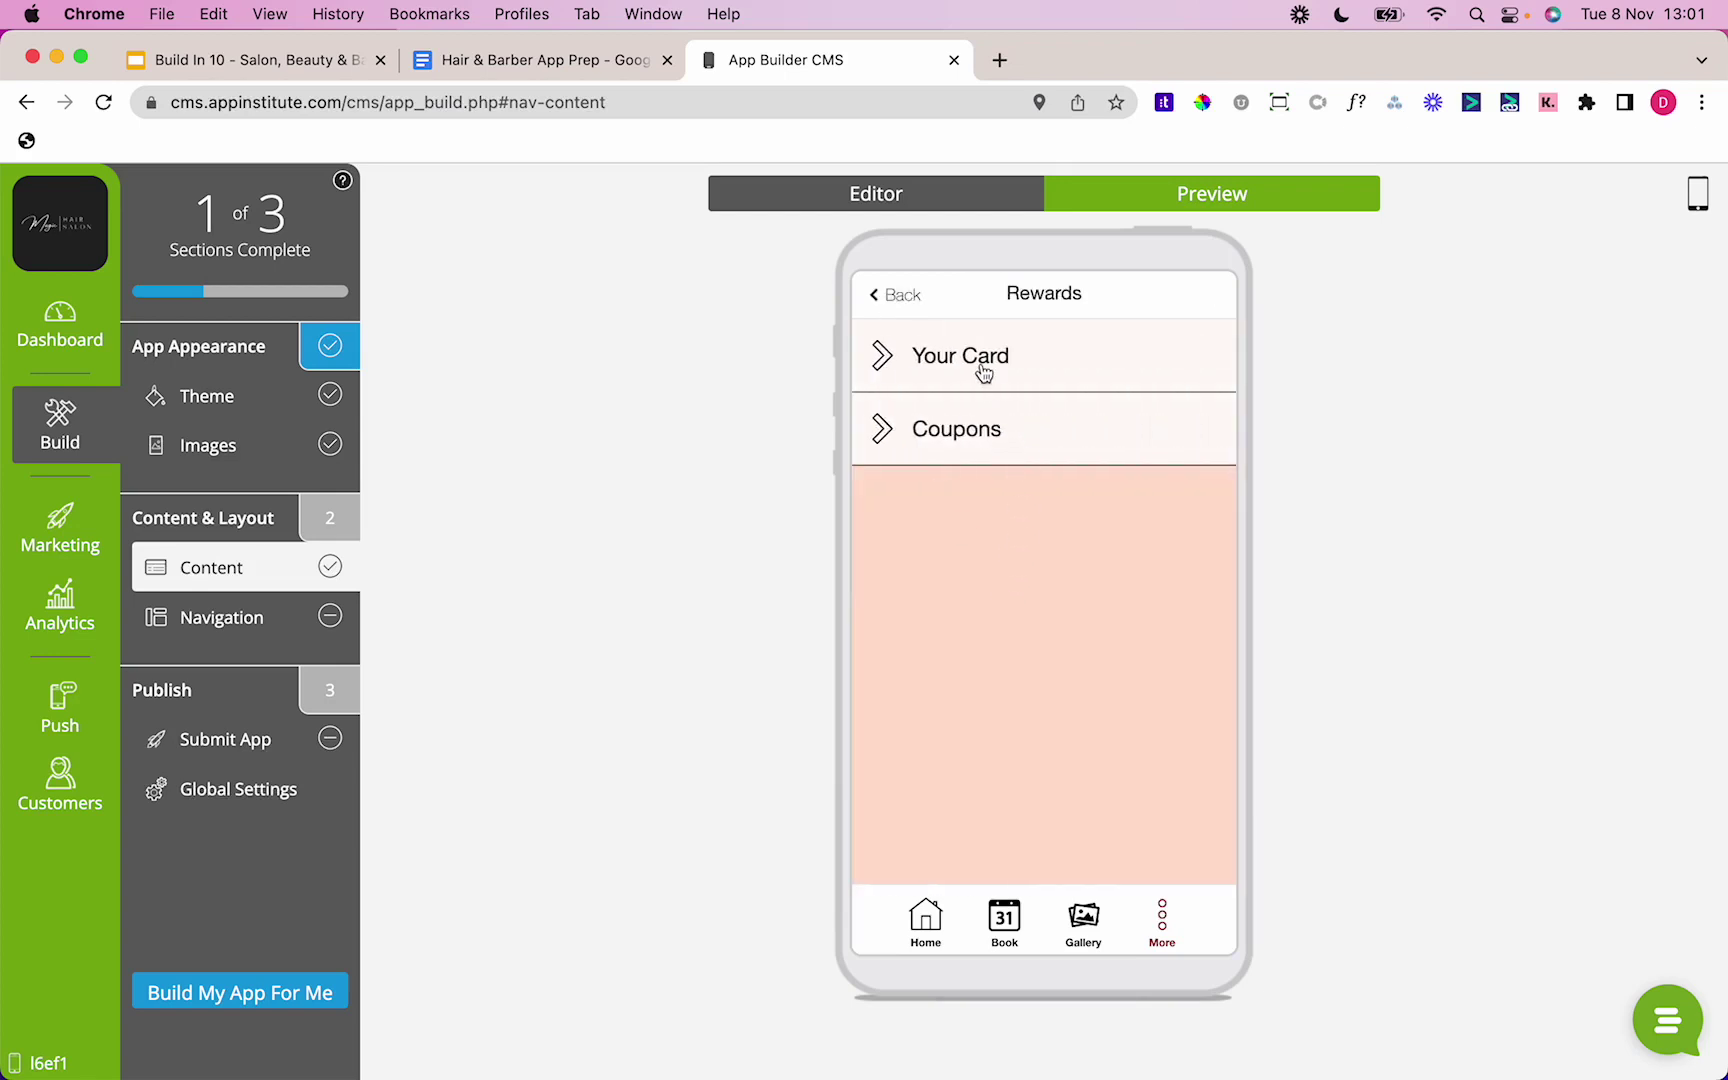
pyautogui.click(985, 366)
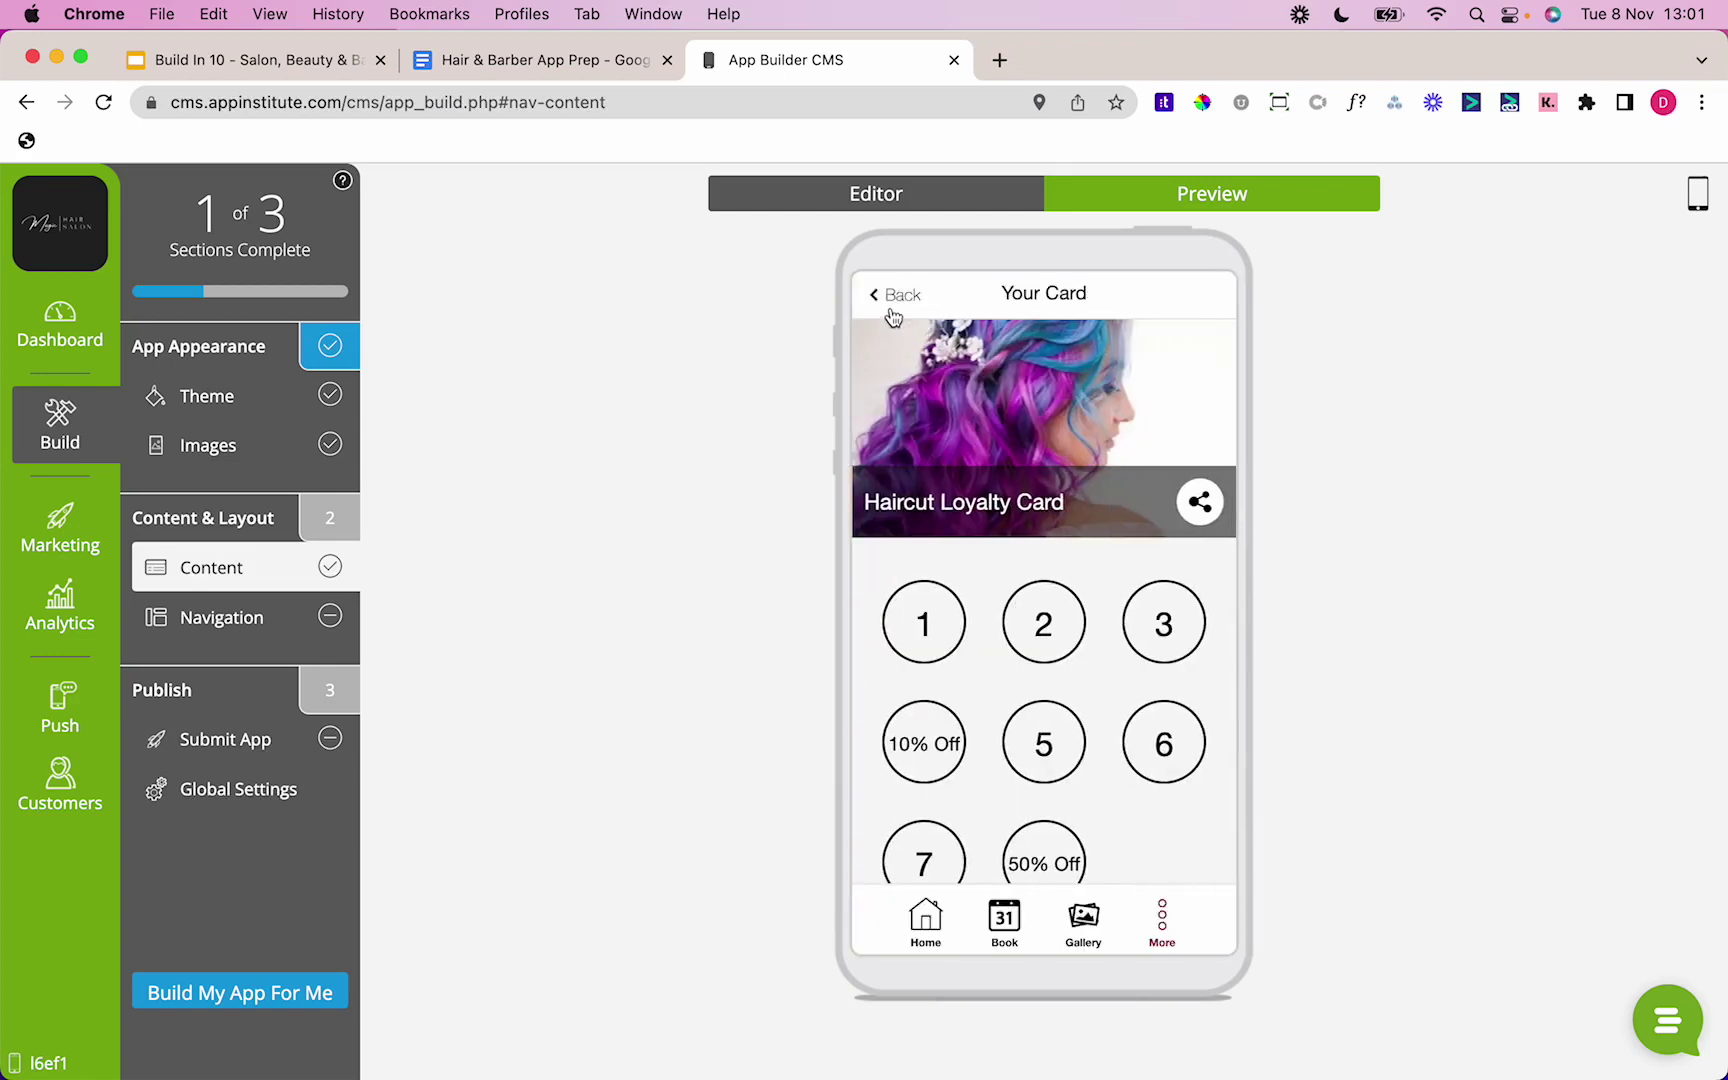
pyautogui.click(892, 297)
pyautogui.click(930, 428)
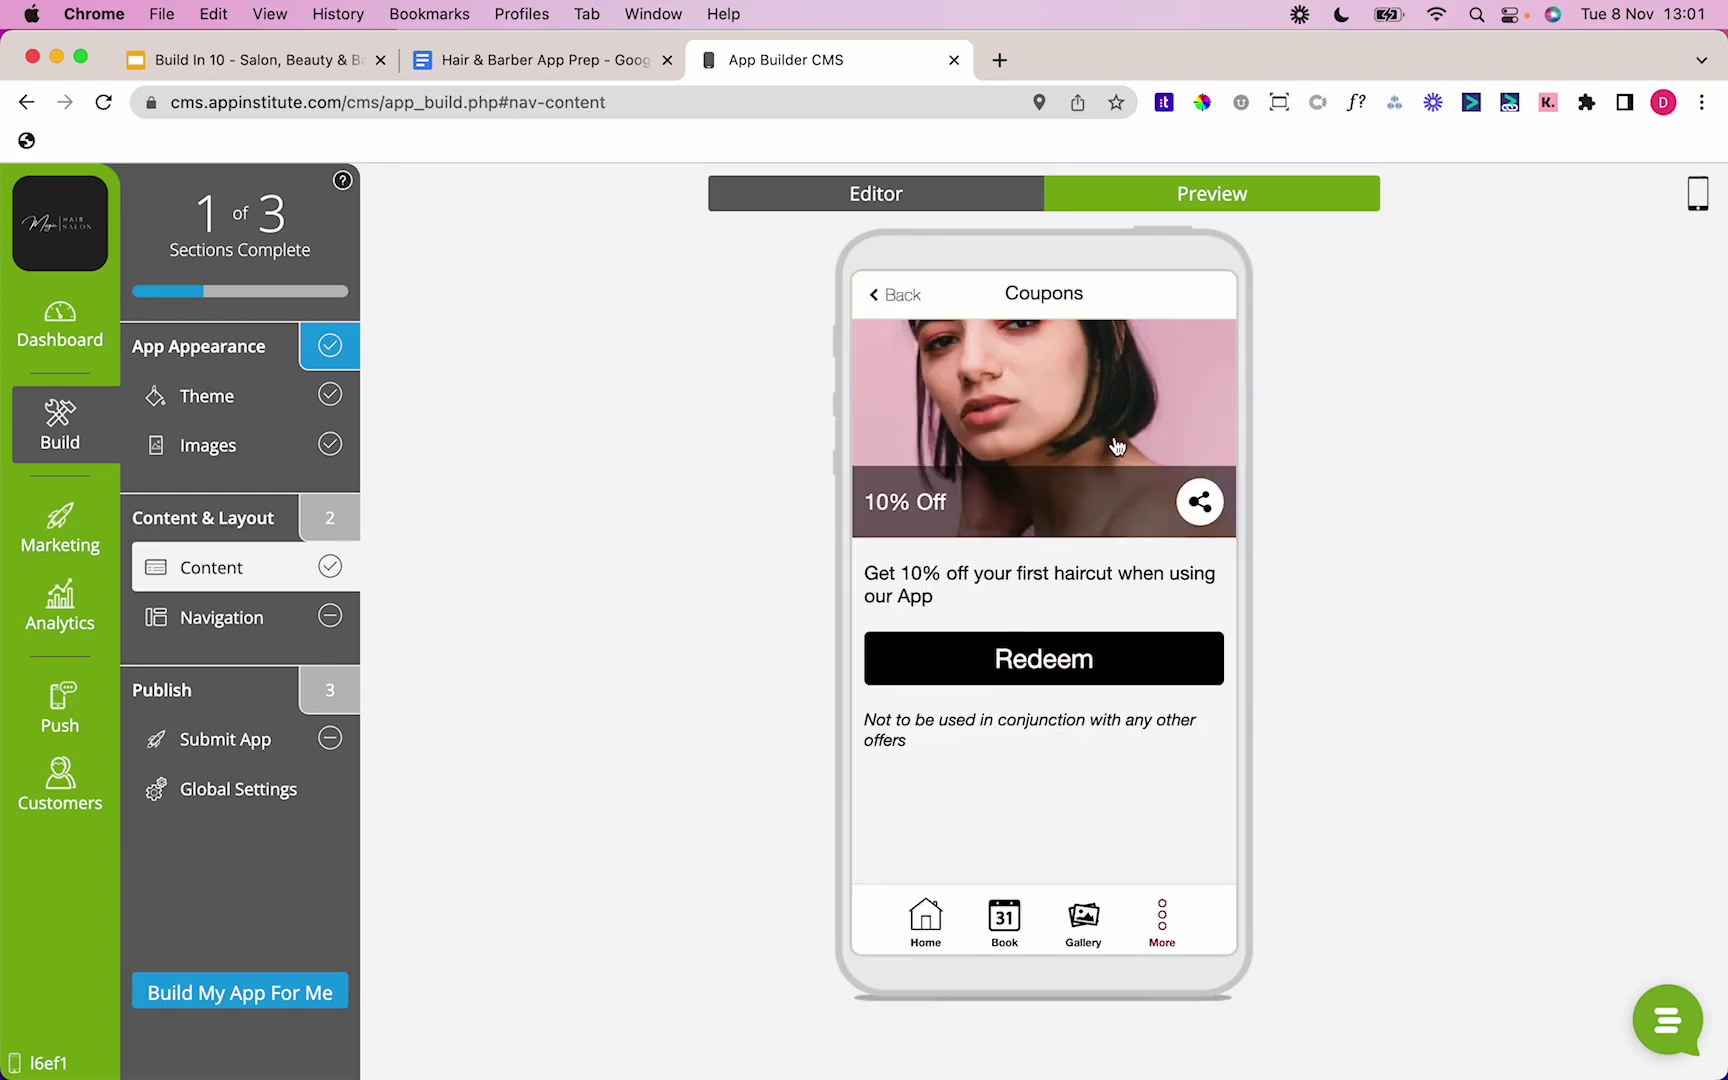
pyautogui.click(900, 298)
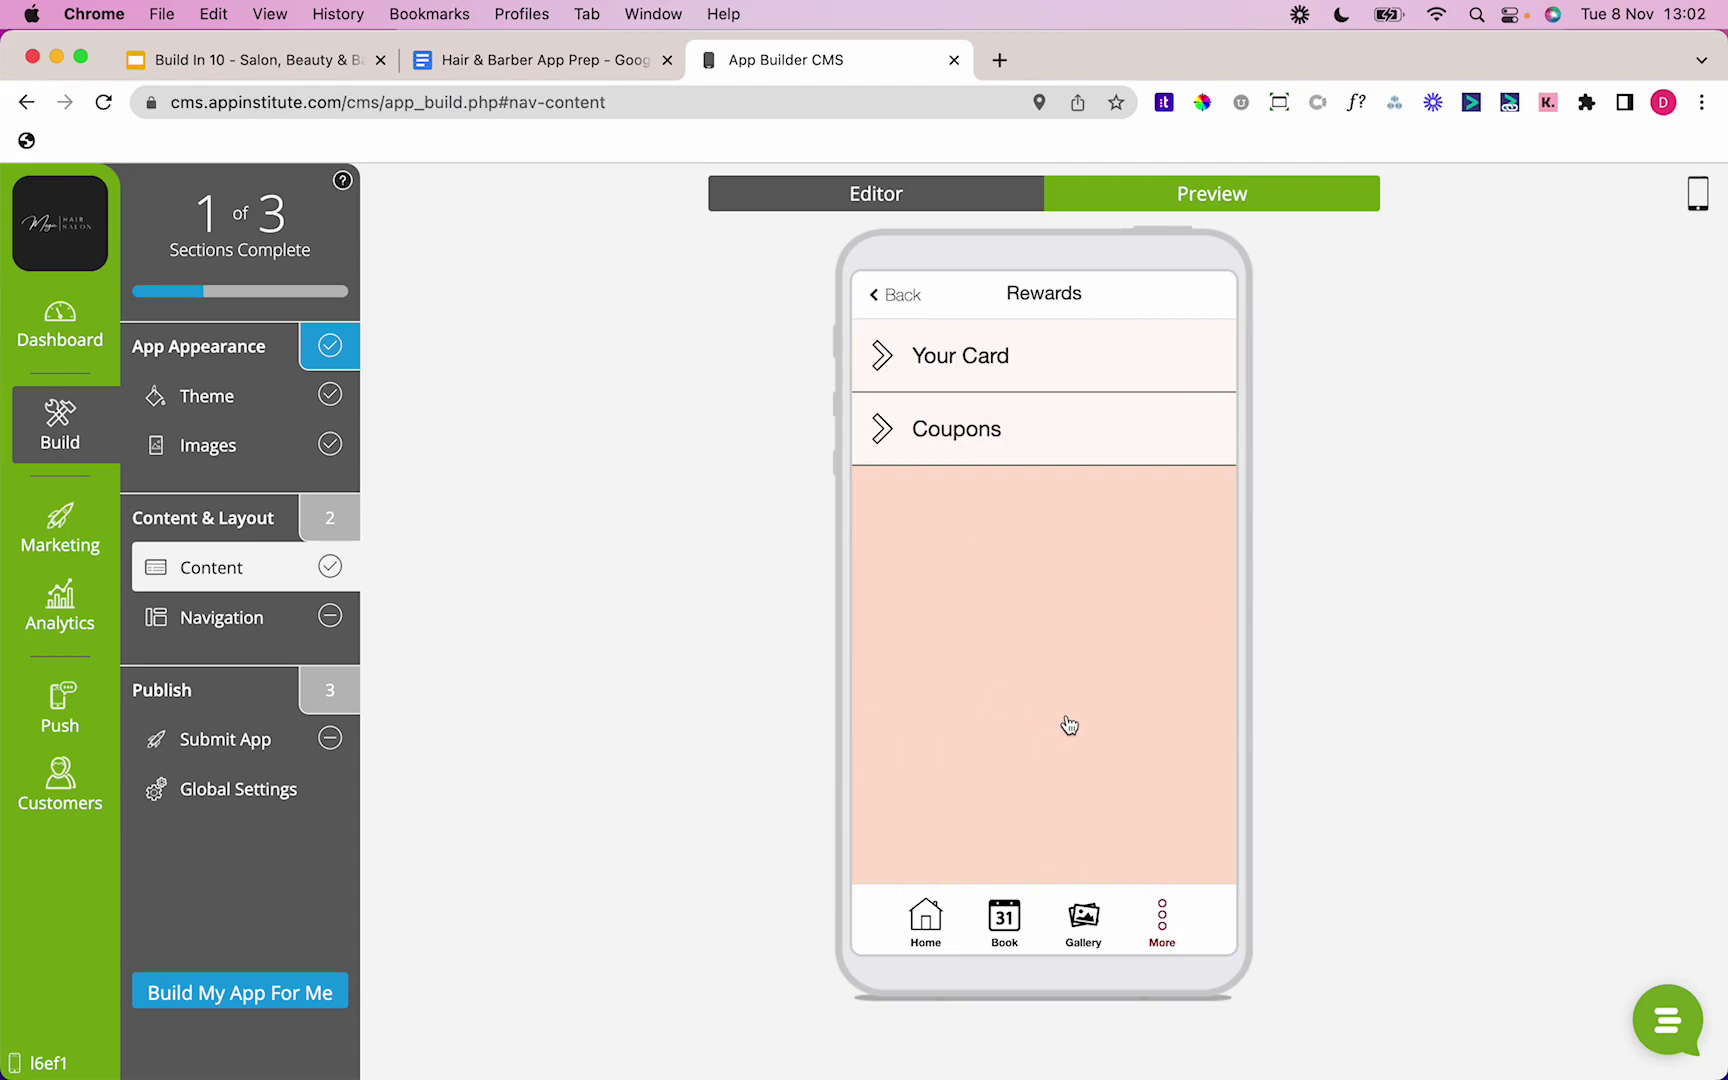
pyautogui.click(900, 296)
pyautogui.click(1017, 498)
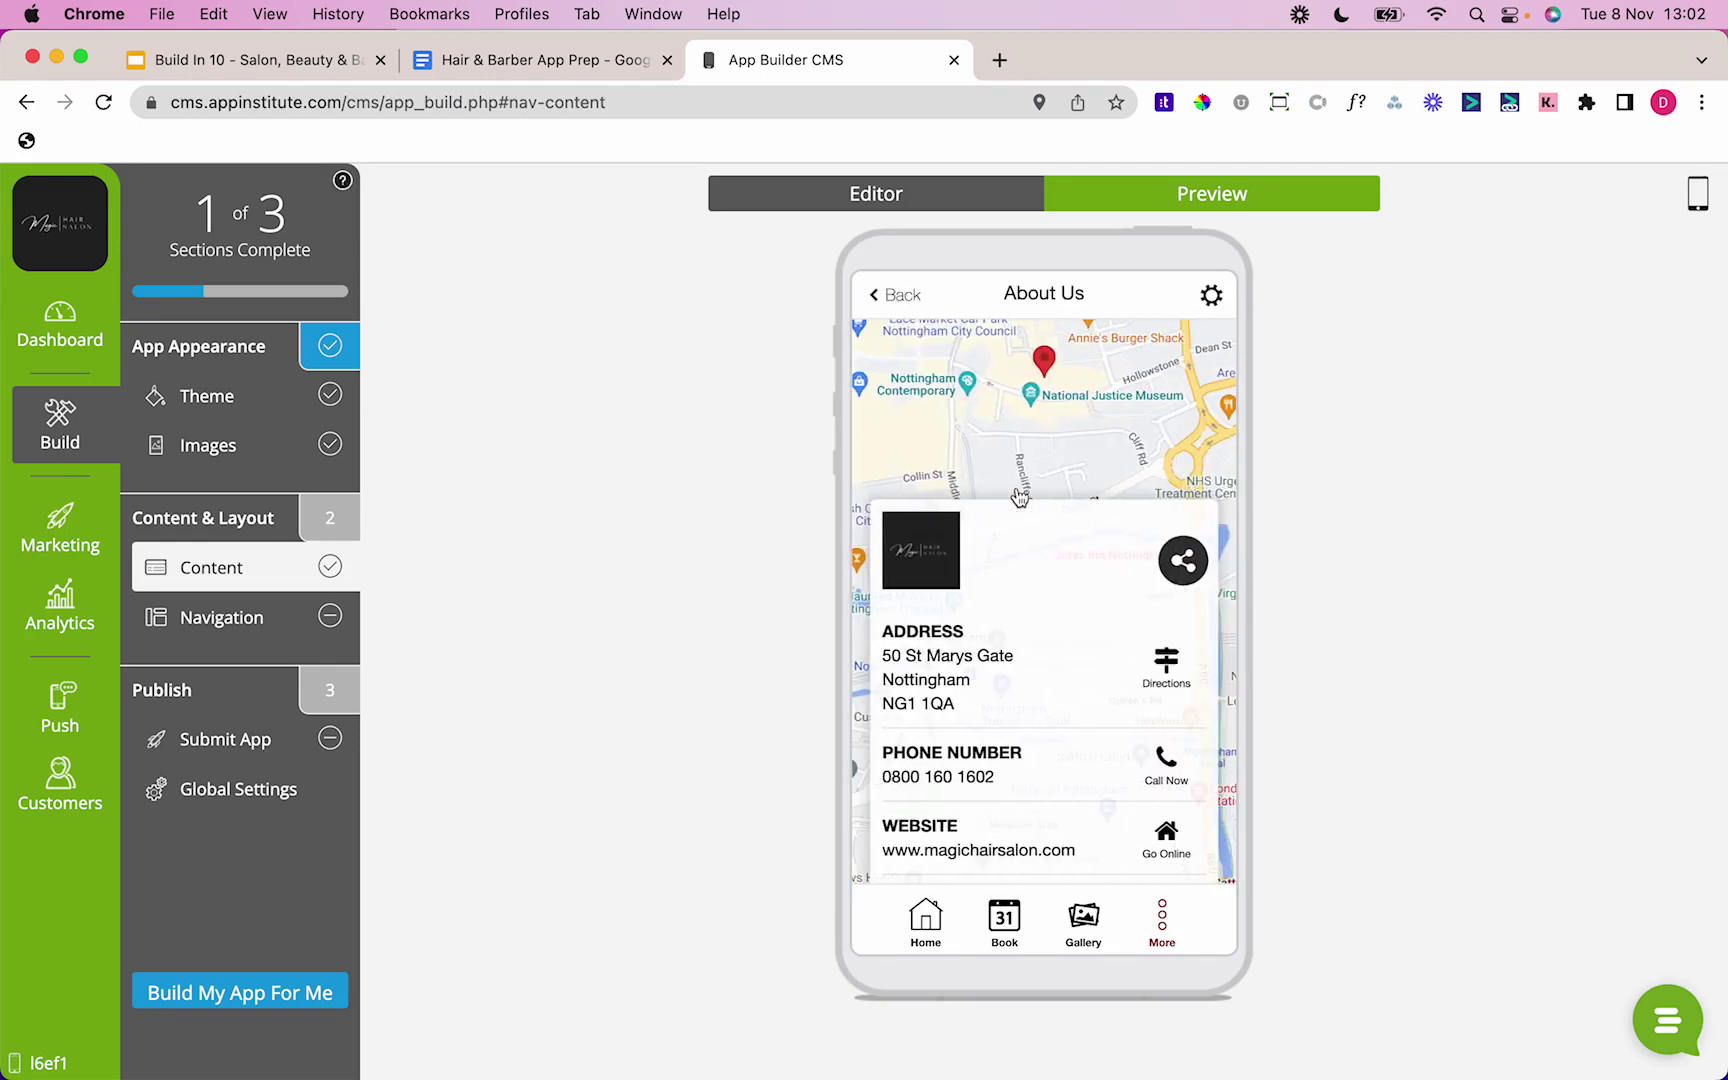
pyautogui.scroll(-10, 1019, 497)
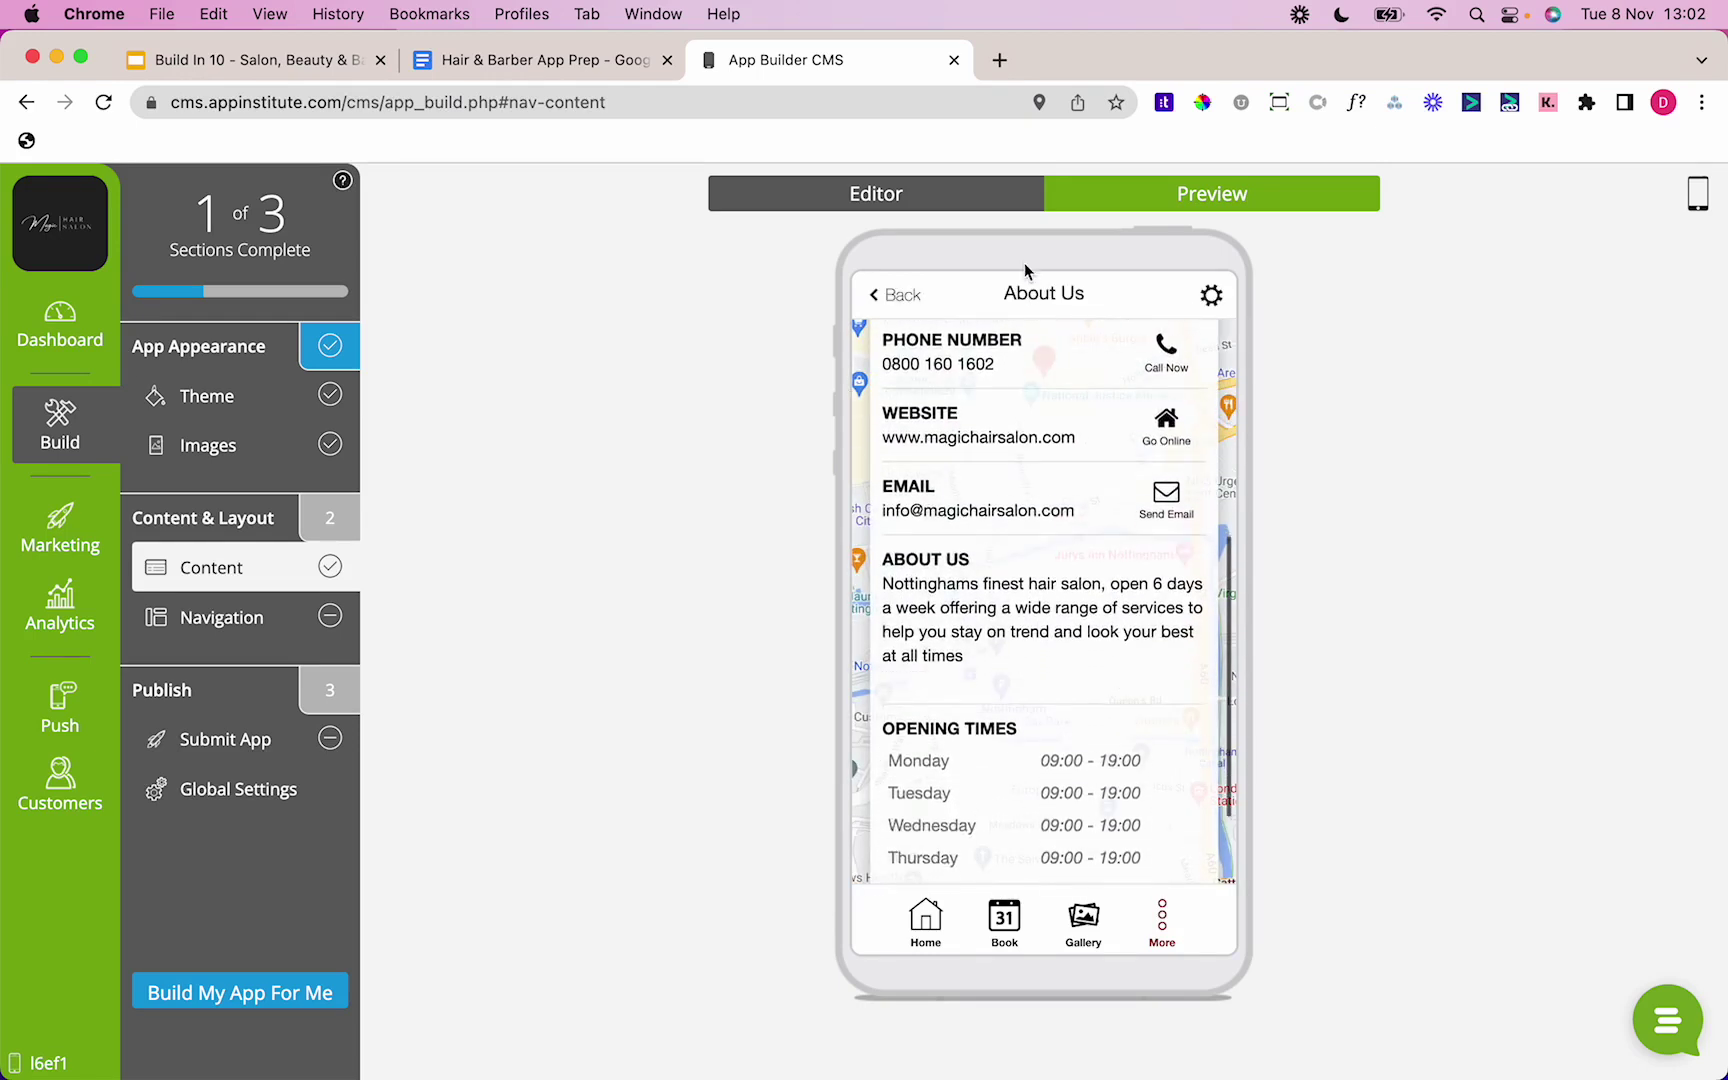
pyautogui.scroll(10, 1053, 489)
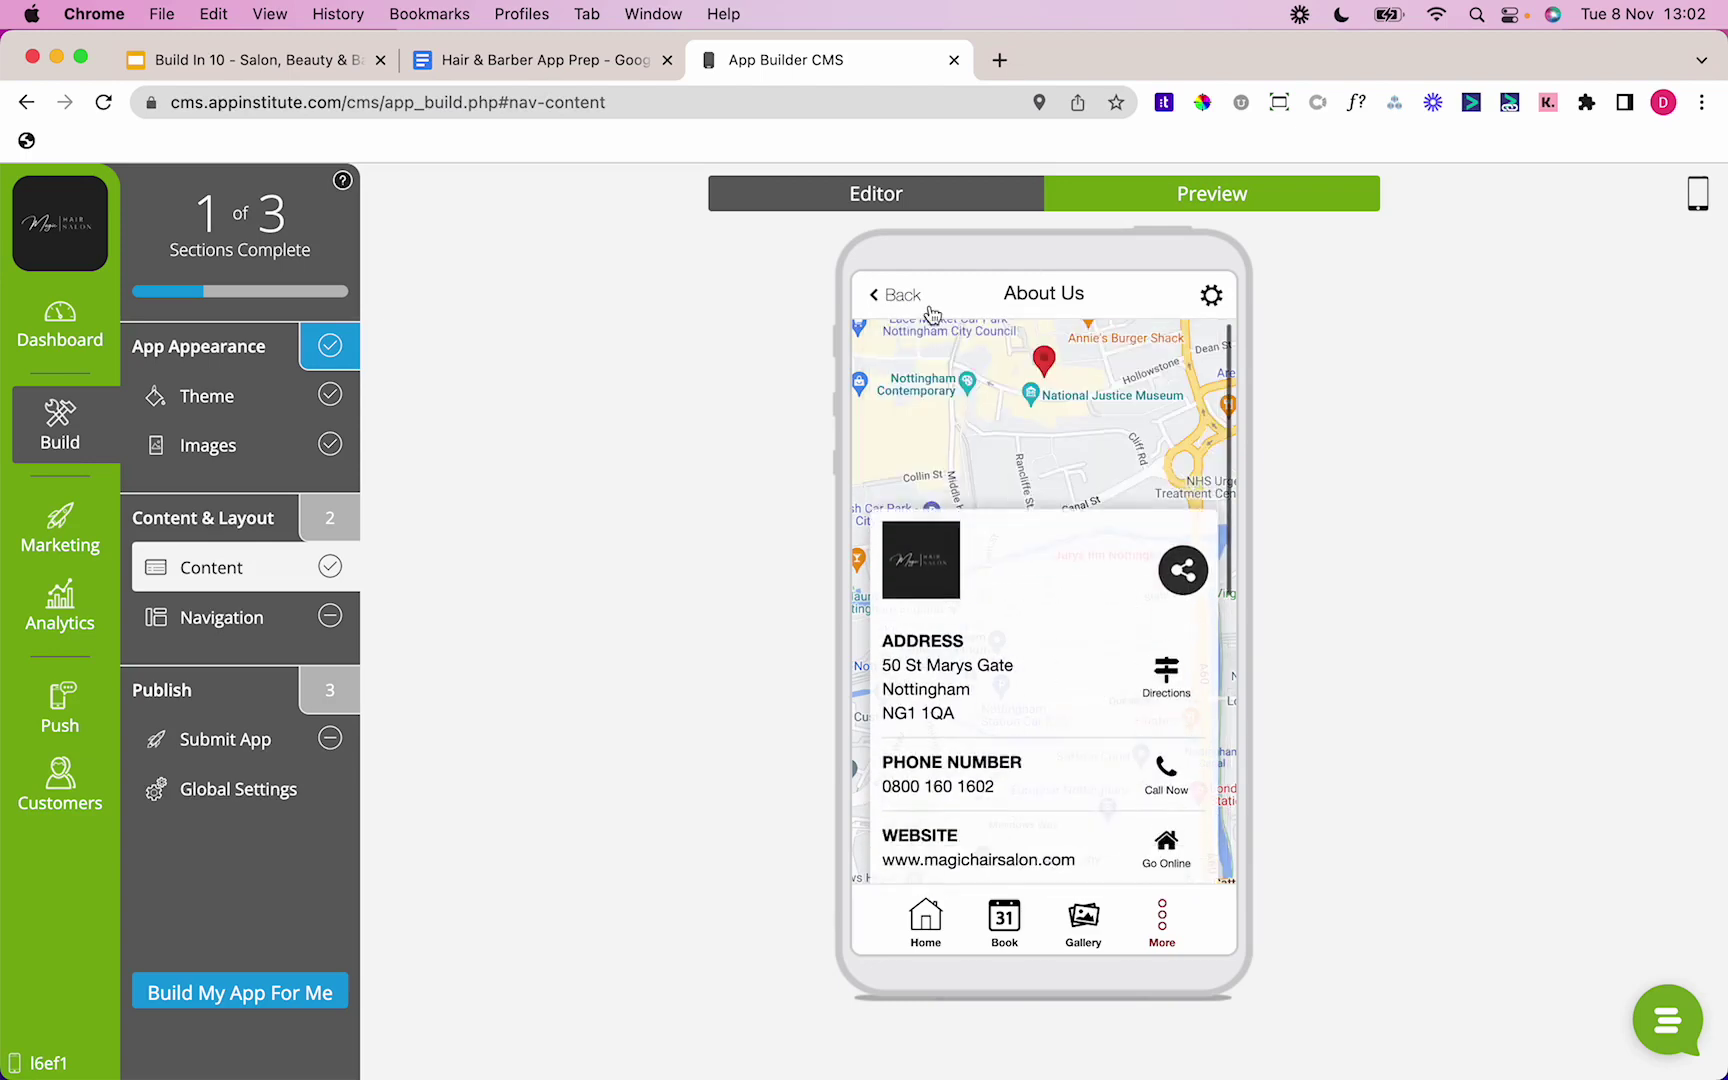
pyautogui.click(906, 197)
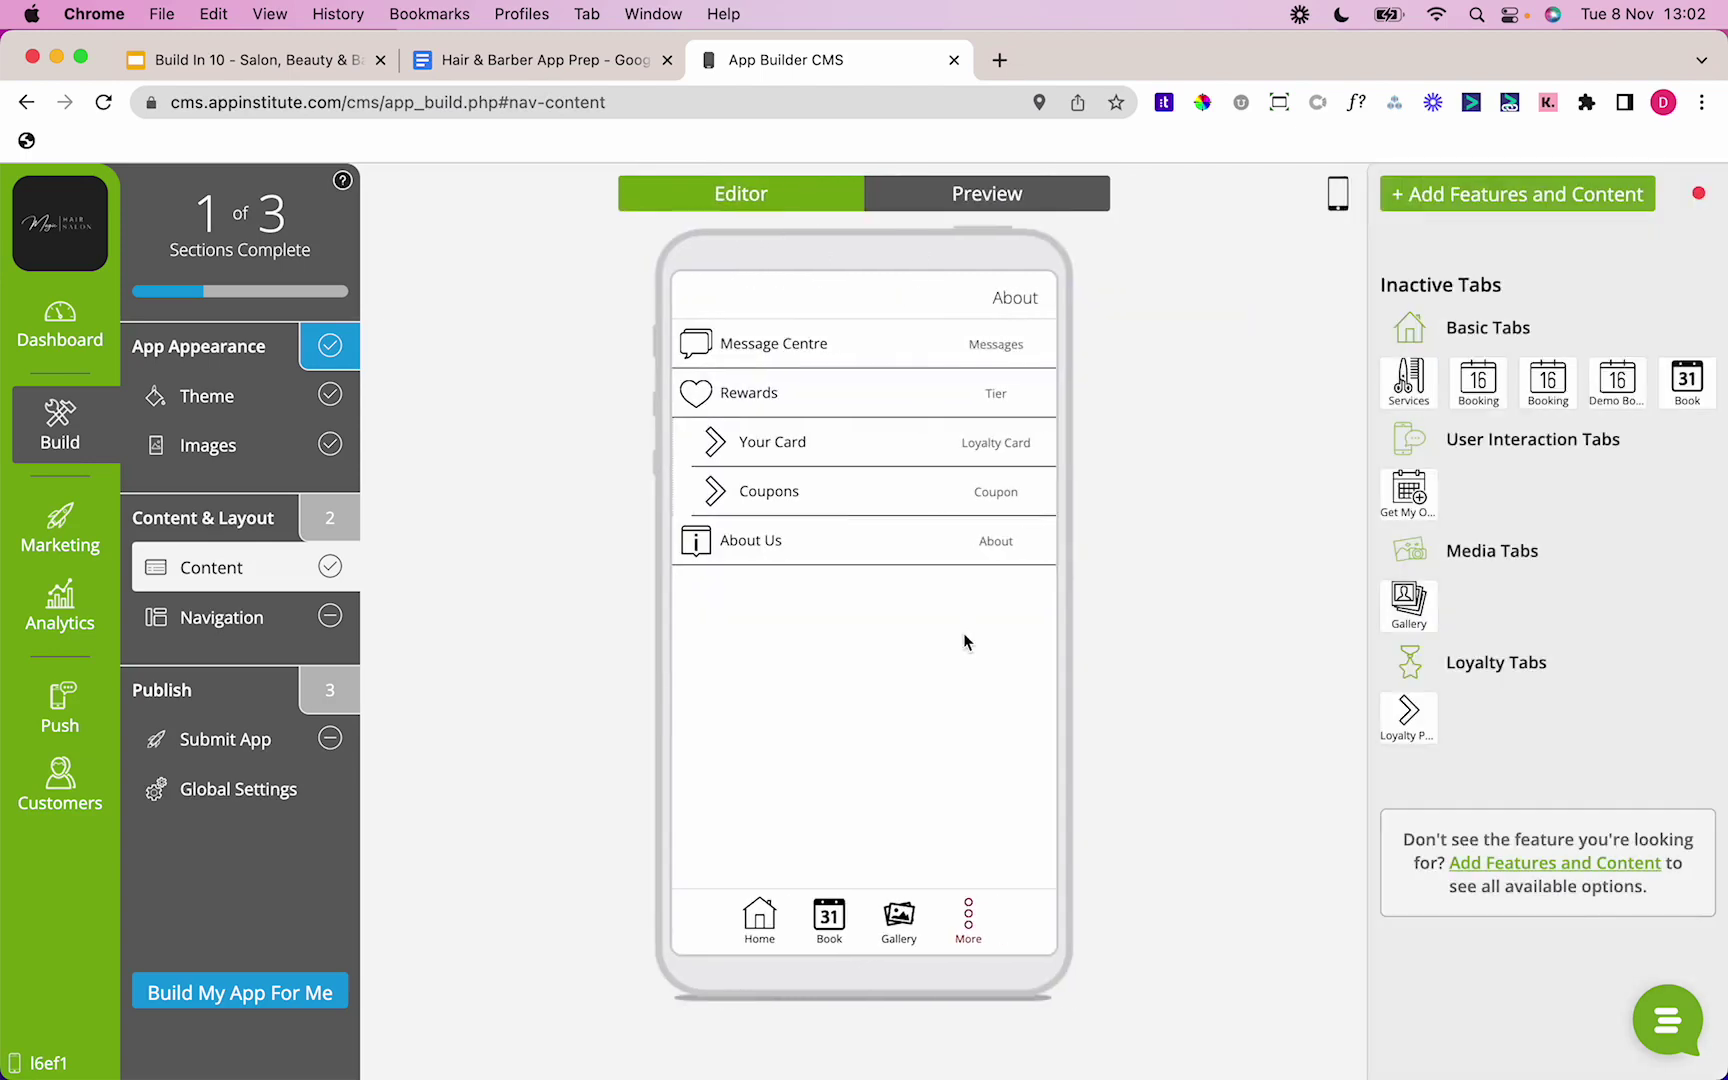
# Step: Replace the Rewards tab's peach background with the homepage hair photo
pyautogui.click(987, 925)
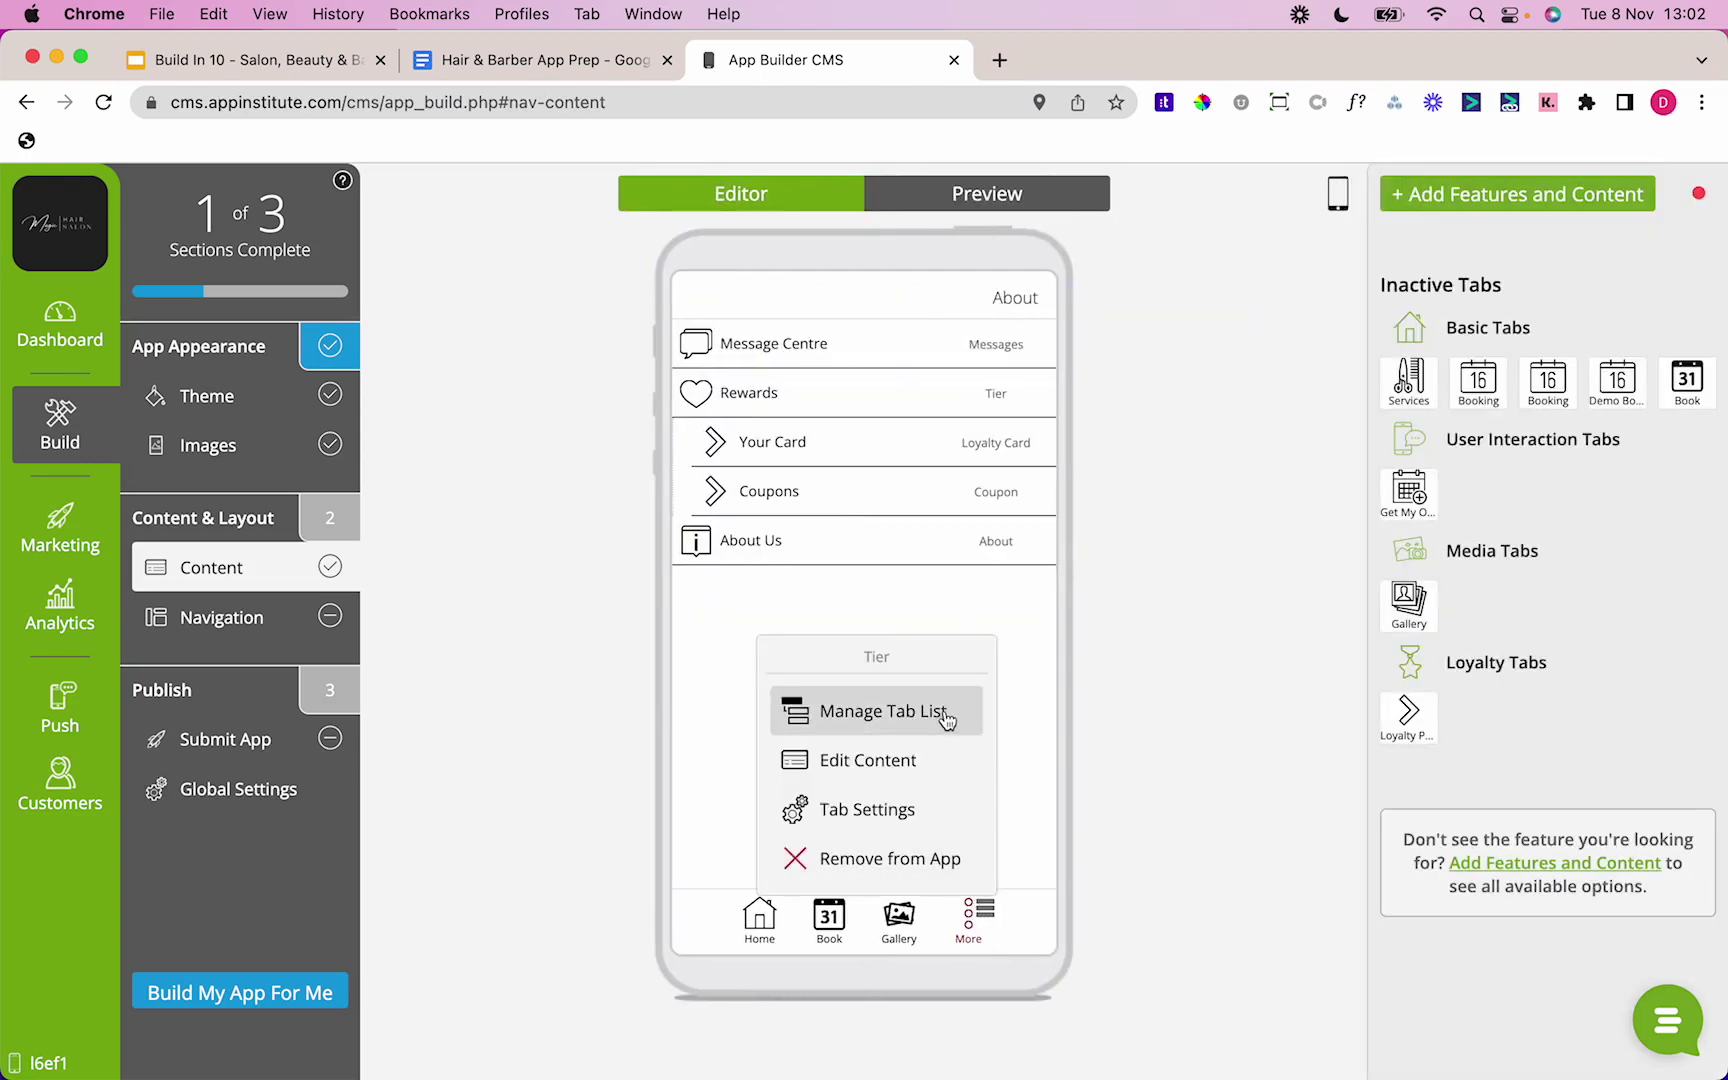
pyautogui.click(1032, 395)
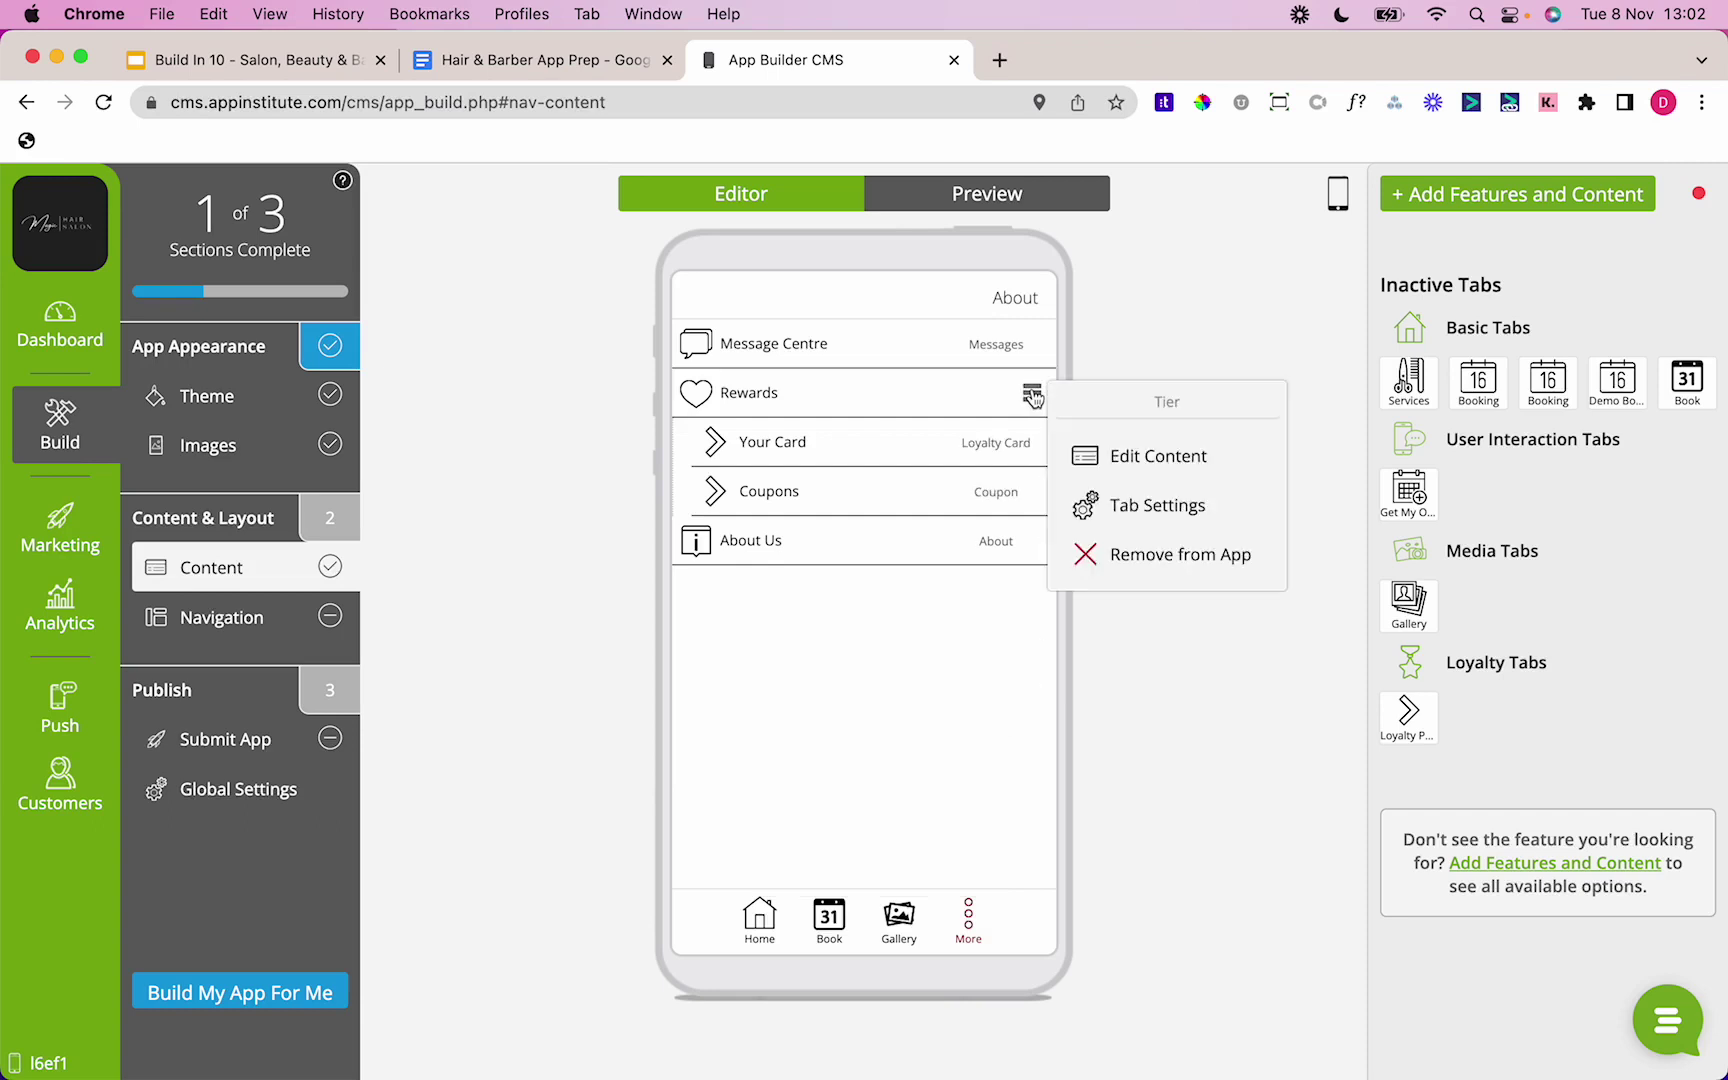
pyautogui.click(1102, 516)
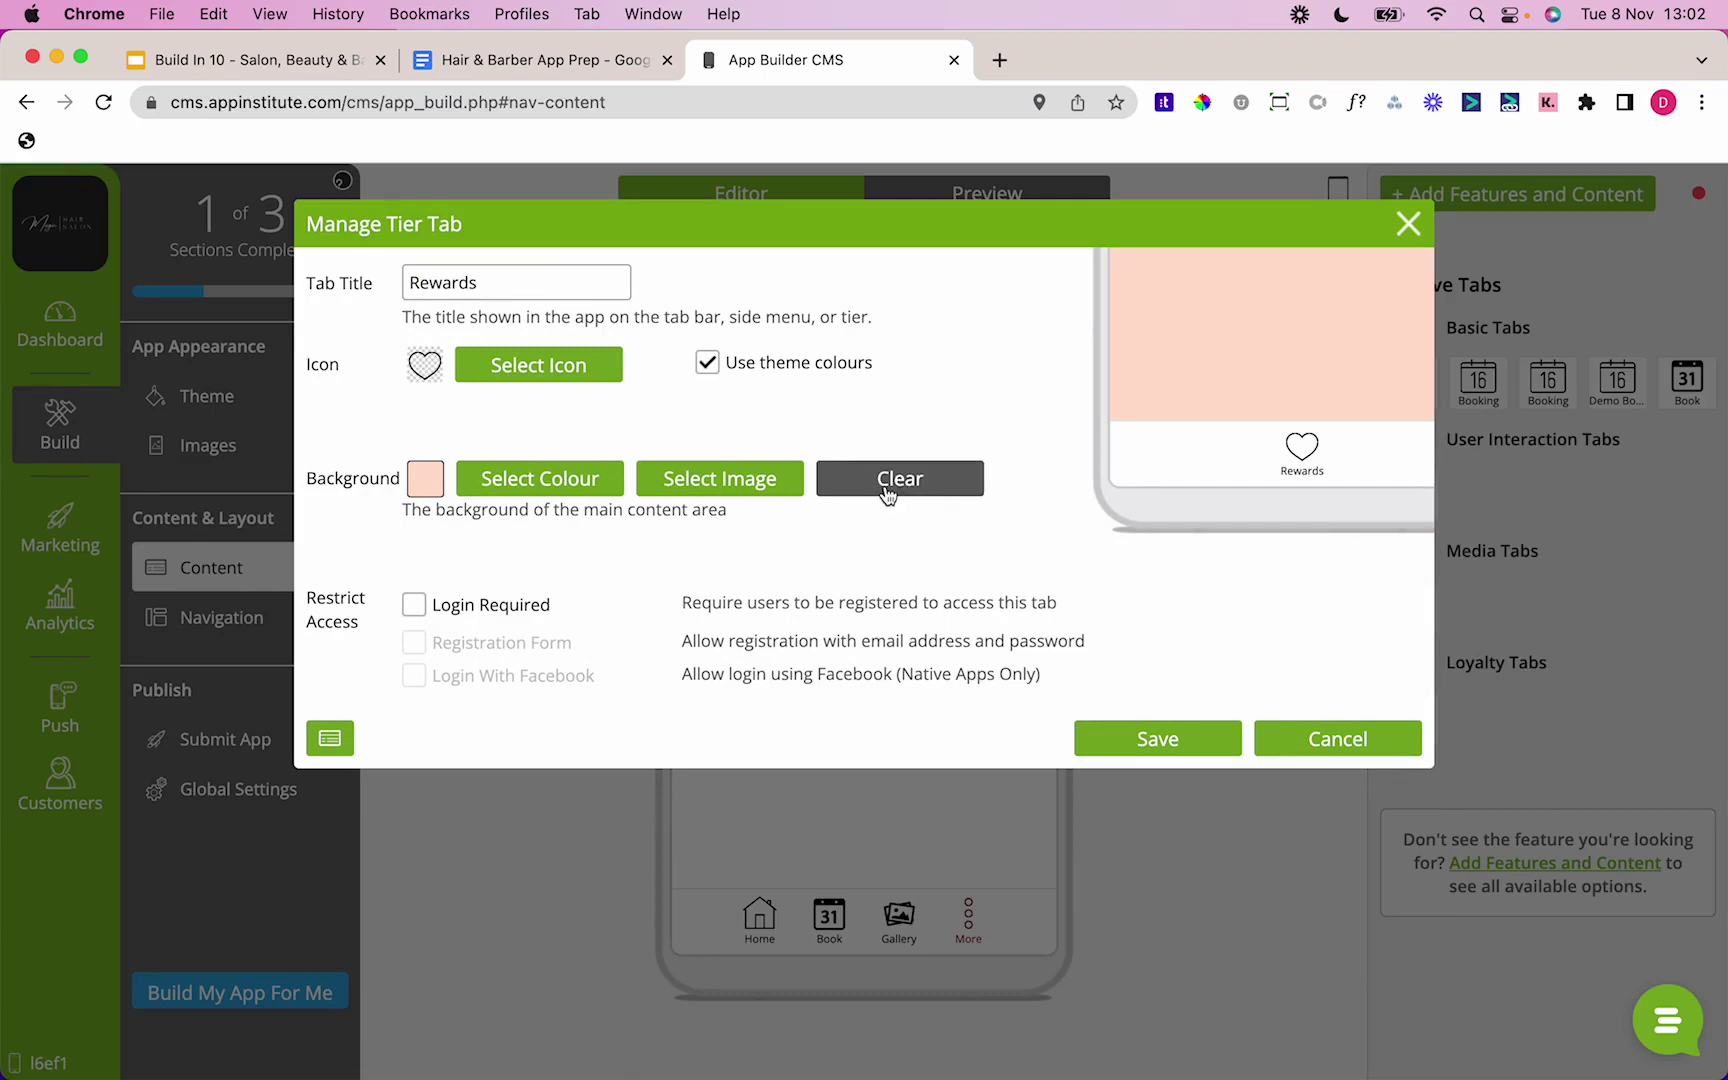
pyautogui.click(720, 480)
pyautogui.click(521, 472)
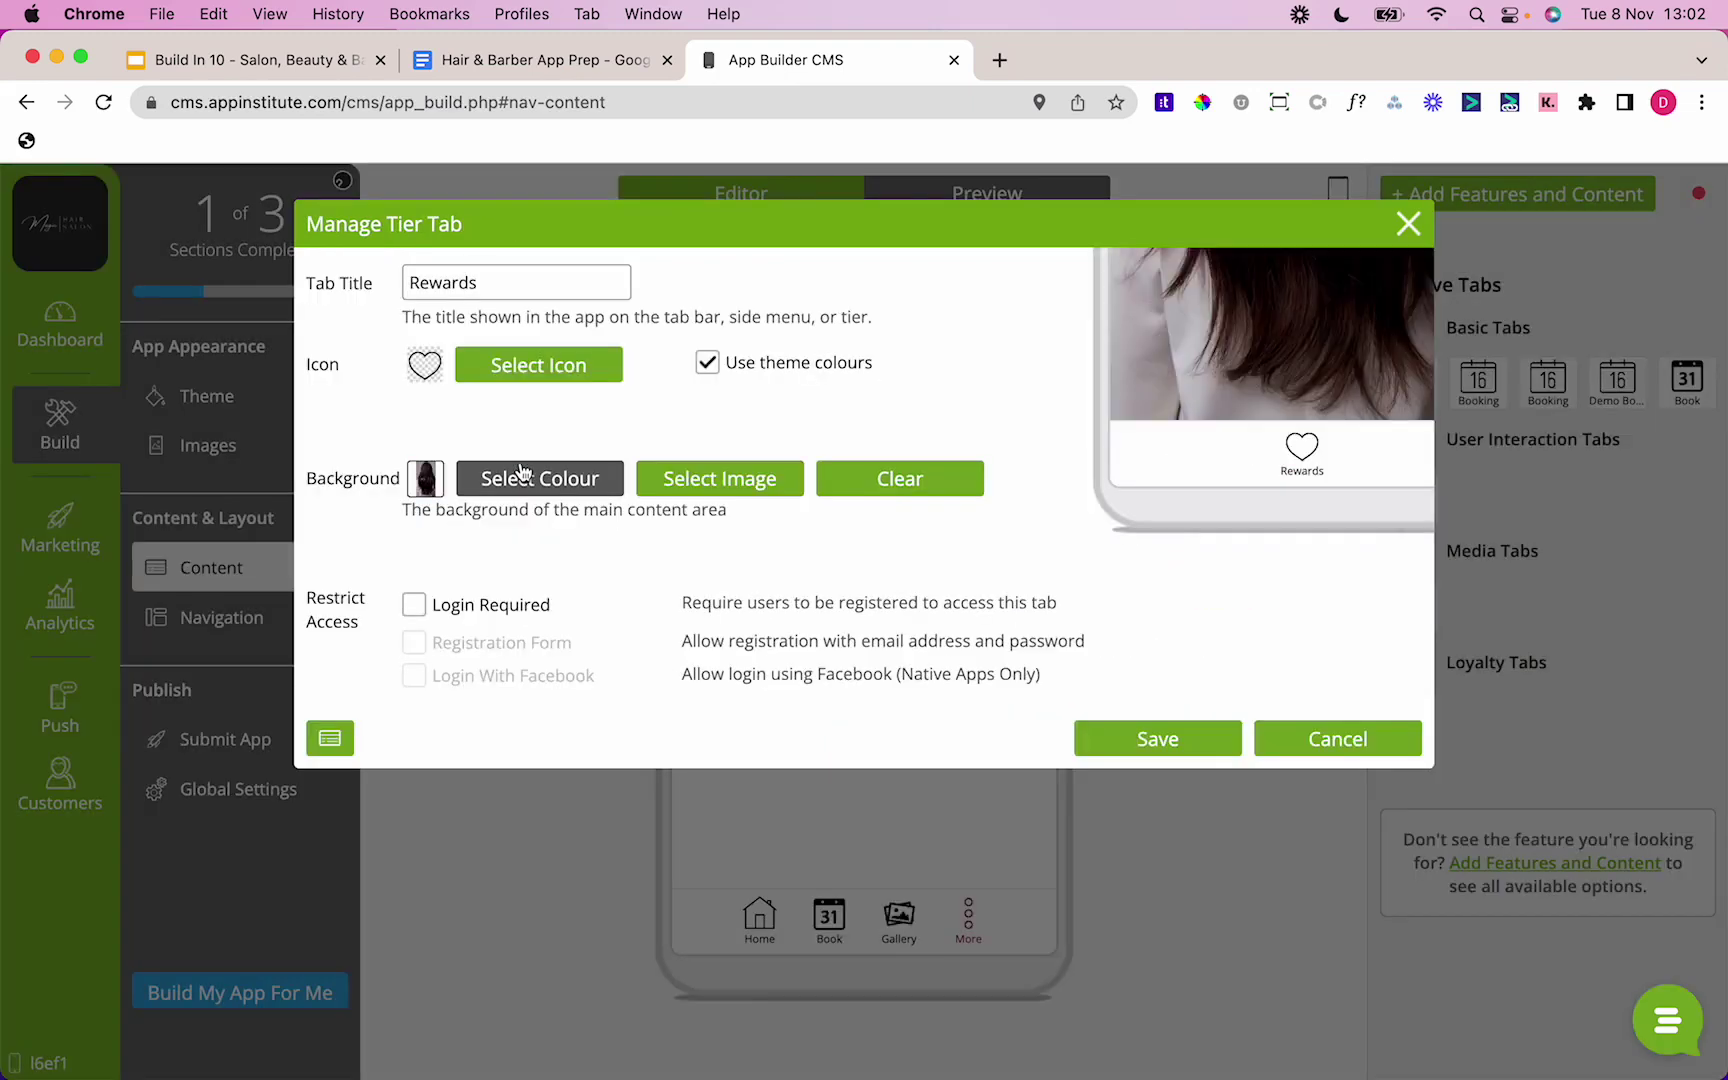